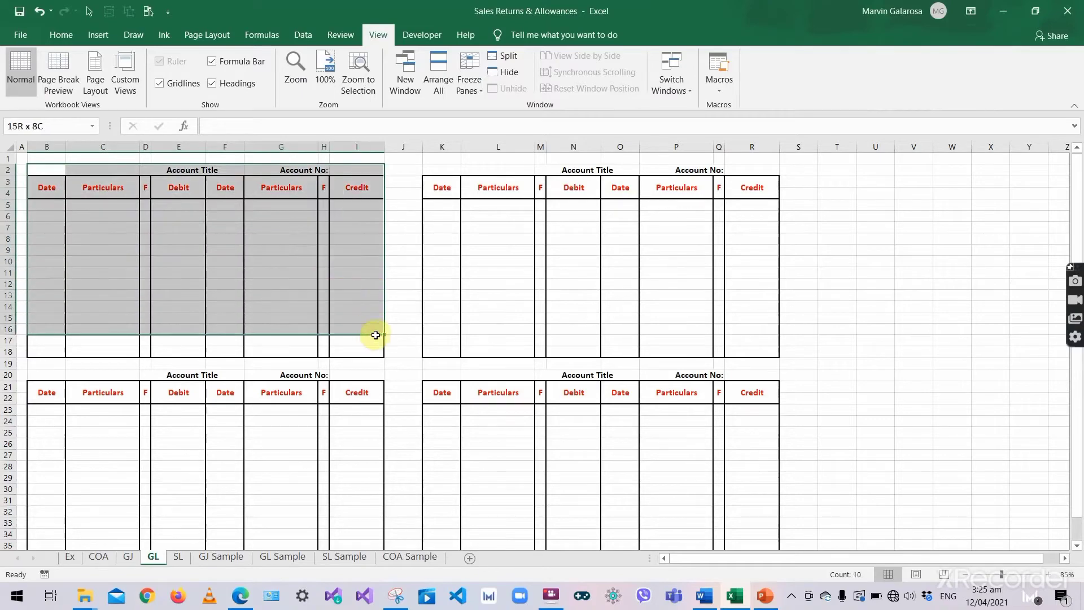
- Select the first and second GL ledger templates, comparing them with the General Ledger slides
{"action": "left_click", "coordinate": [448, 169]}
{"action": "left_click_drag", "start_coordinate": [578, 216], "coordinate": [780, 328]}
{"action": "key", "text": "alt+Tab"}
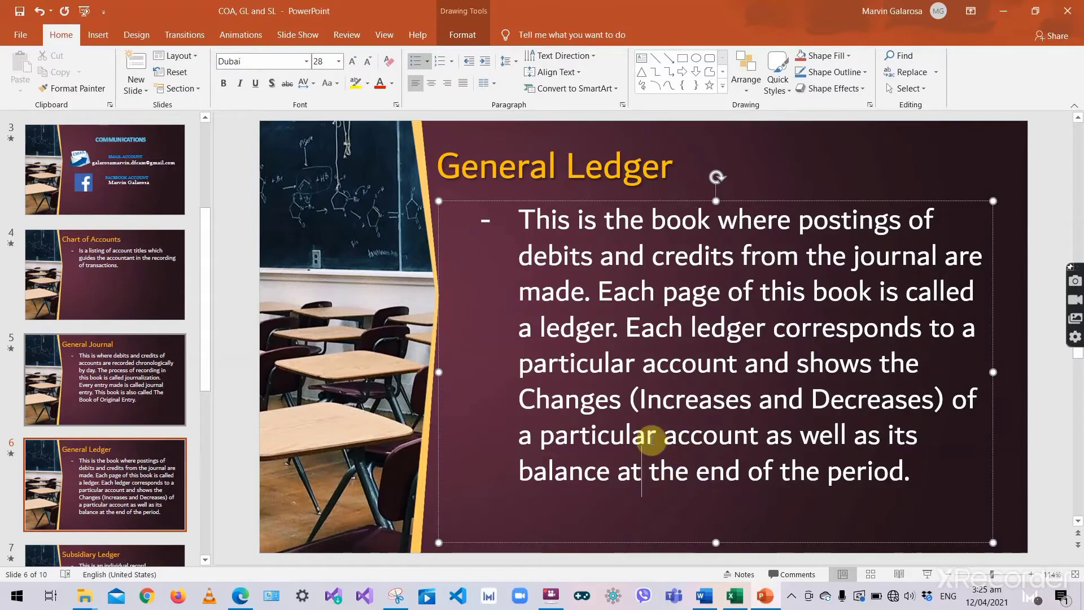
{"action": "key", "text": "alt+Tab"}
{"action": "left_click", "coordinate": [145, 226]}
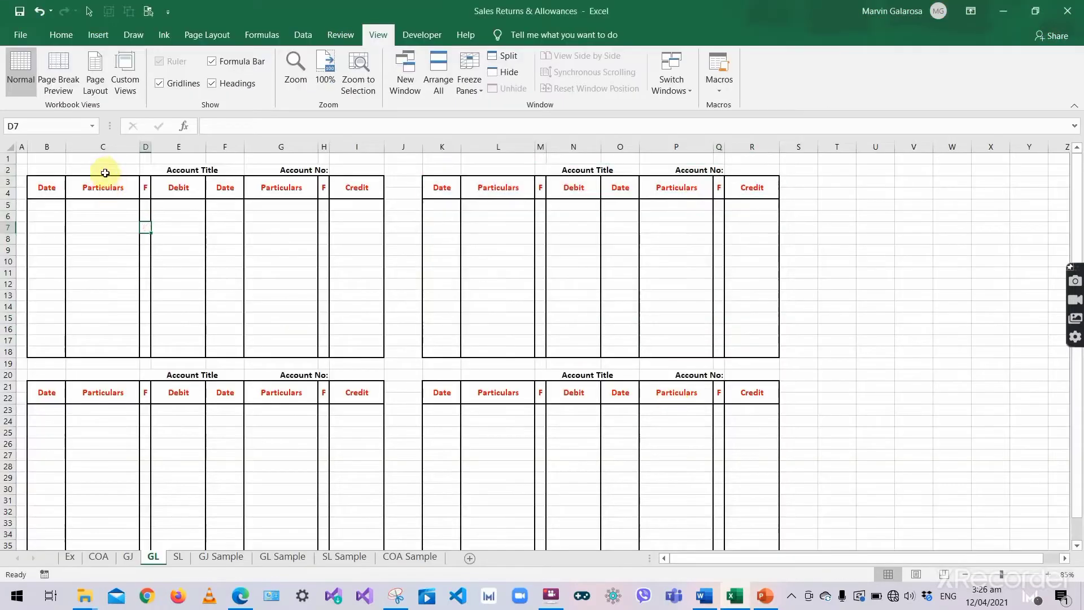
{"action": "left_click", "coordinate": [55, 169]}
{"action": "left_click_drag", "start_coordinate": [55, 169], "coordinate": [361, 357]}
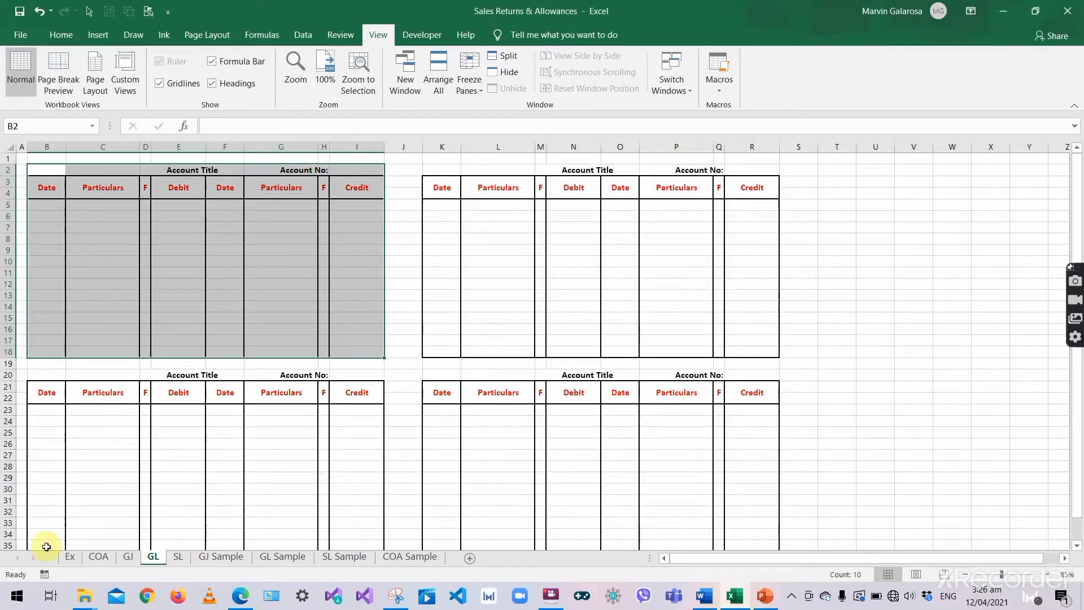
- Look up Cash on Hand in COA, then title the first ledger Cash on Hand, account 101
{"action": "left_click", "coordinate": [98, 558]}
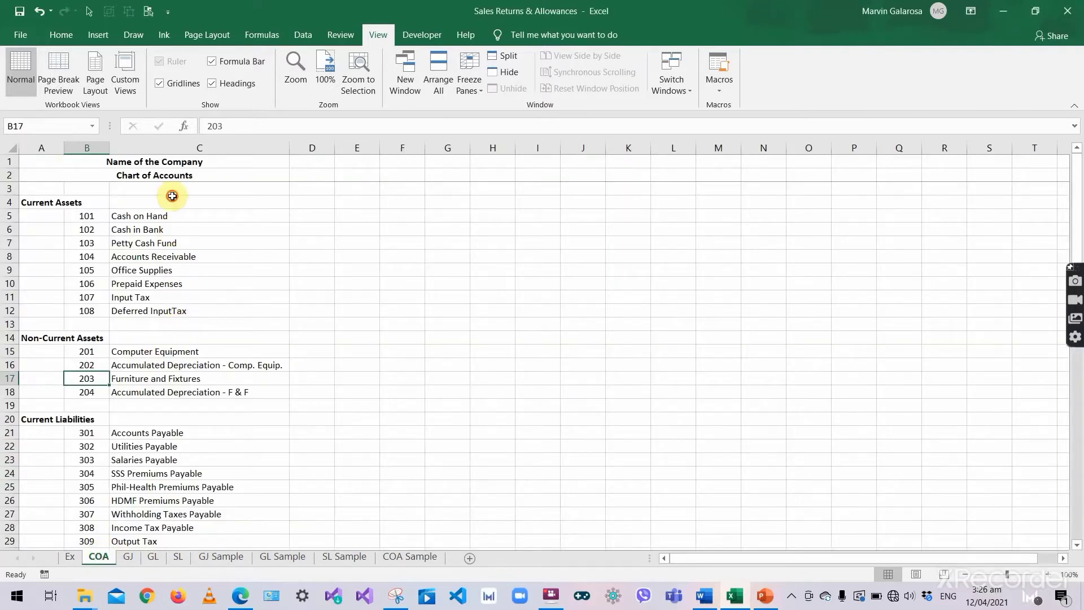
{"action": "left_click", "coordinate": [179, 204]}
{"action": "left_click", "coordinate": [180, 215]}
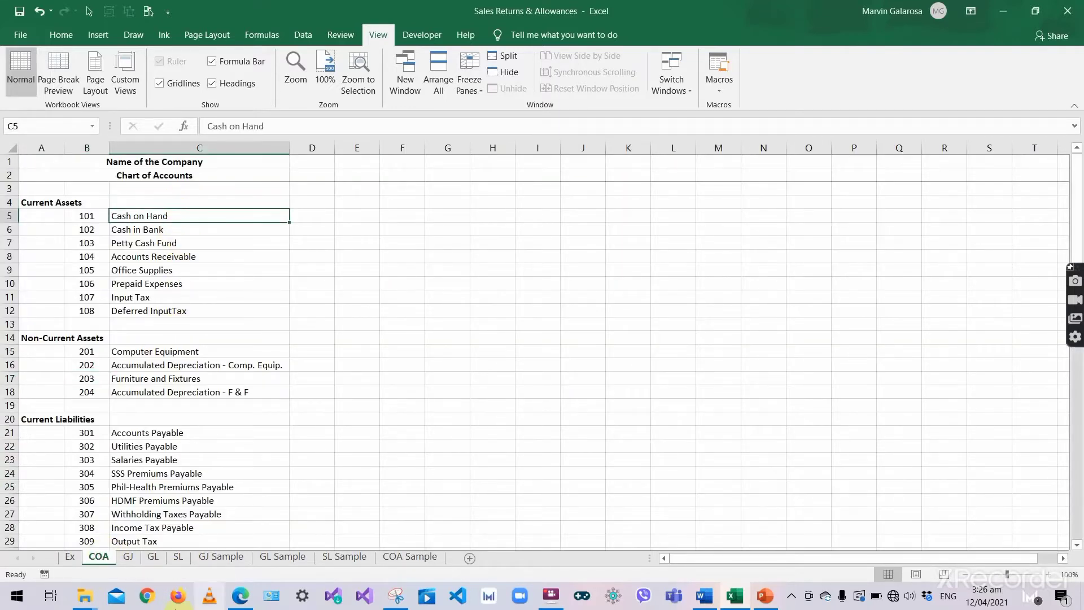
{"action": "left_click", "coordinate": [150, 558]}
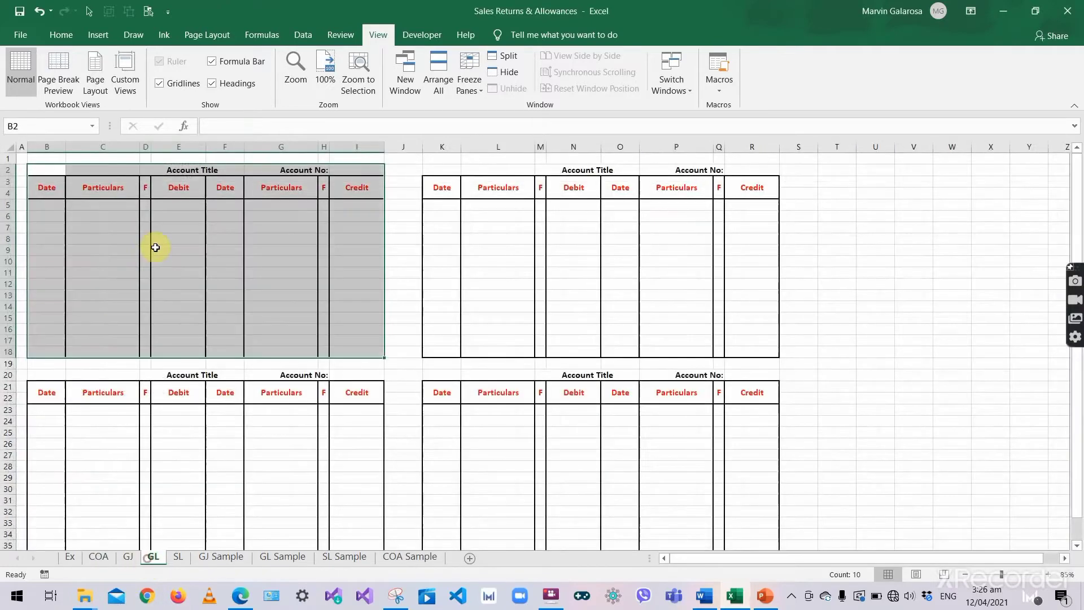
{"action": "left_click", "coordinate": [205, 171]}
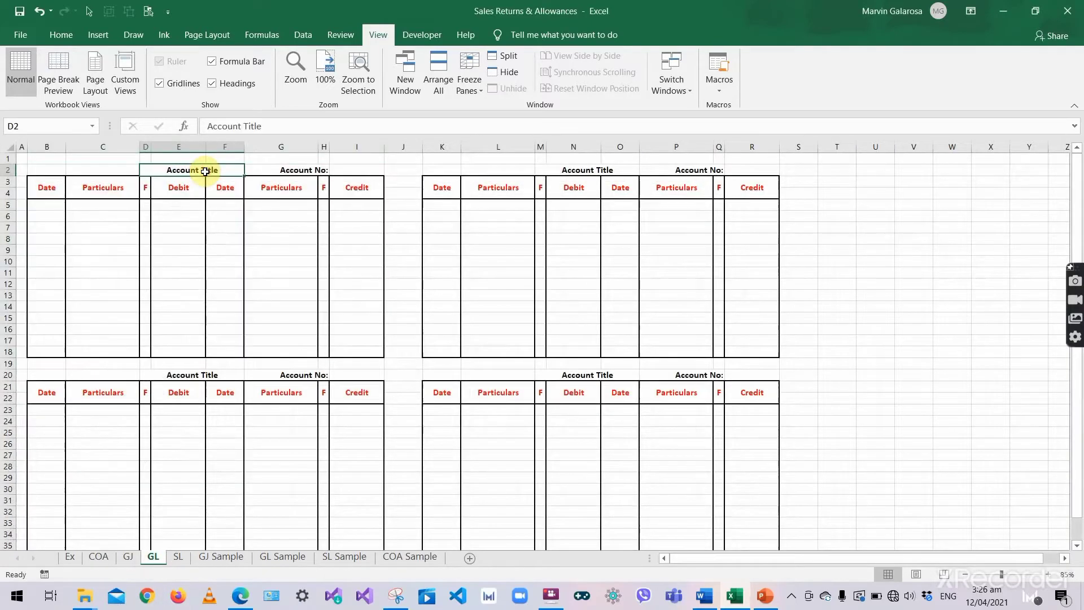
{"action": "type", "text": "Cash o"}
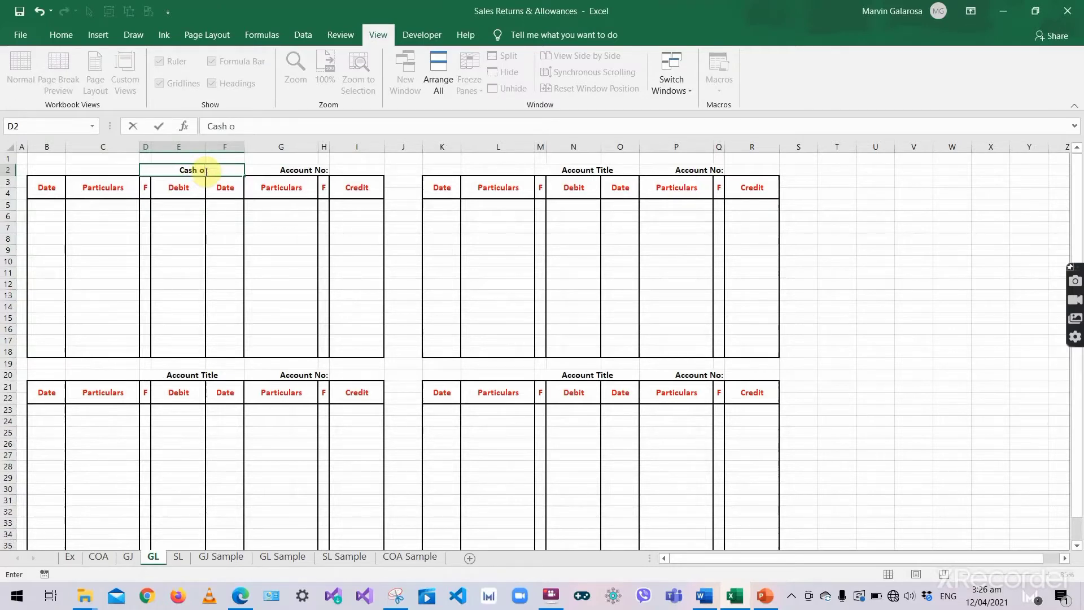
{"action": "type", "text": "n Hand"}
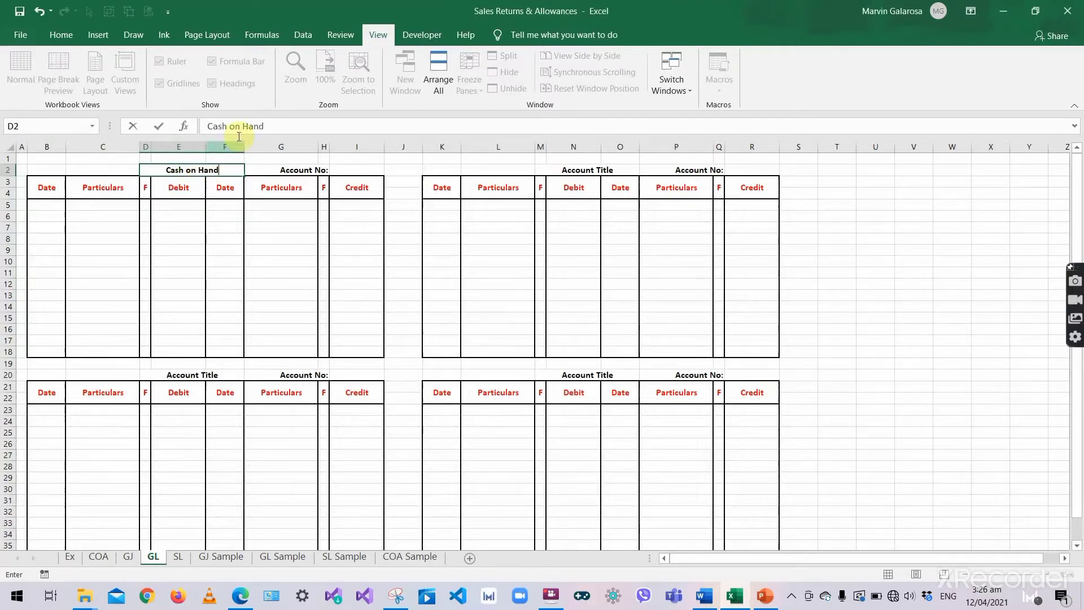
{"action": "key", "text": "Tab"}
{"action": "left_click", "coordinate": [350, 169]}
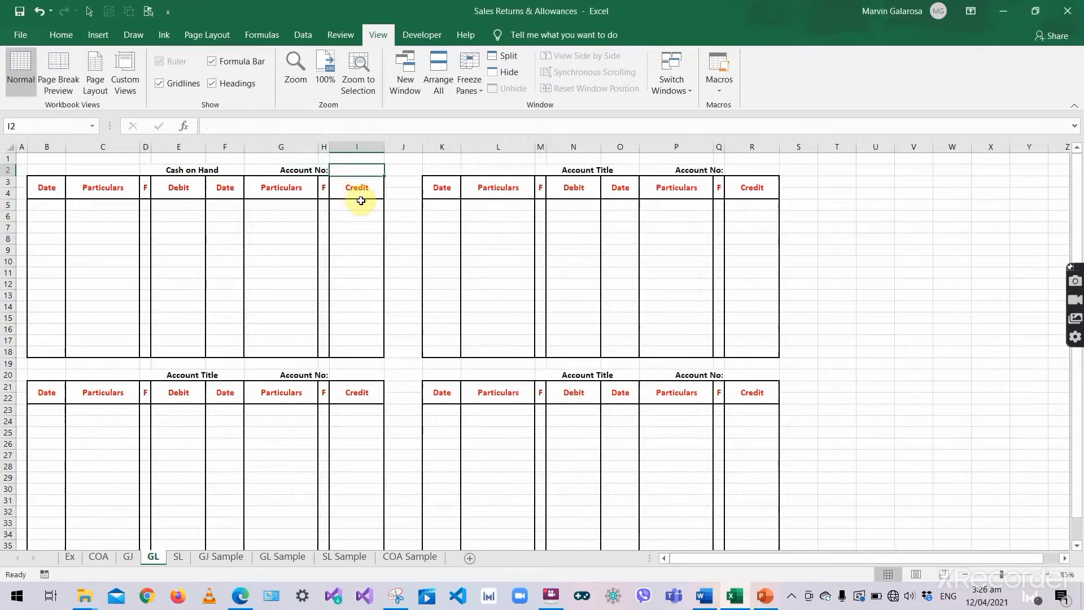
{"action": "type", "text": "101"}
{"action": "left_click", "coordinate": [361, 200]}
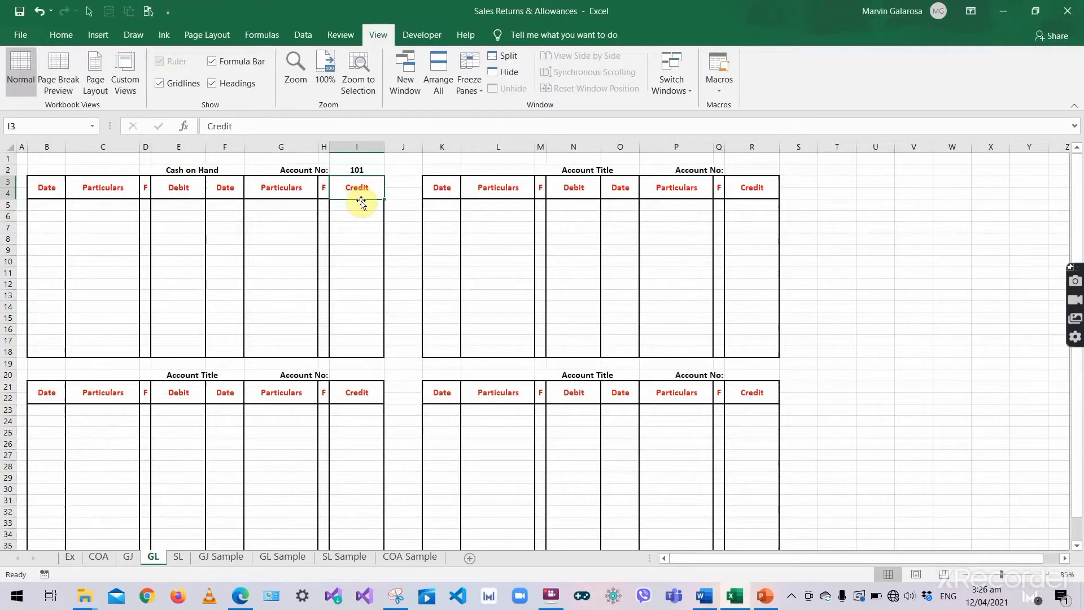
{"action": "left_click", "coordinate": [348, 209]}
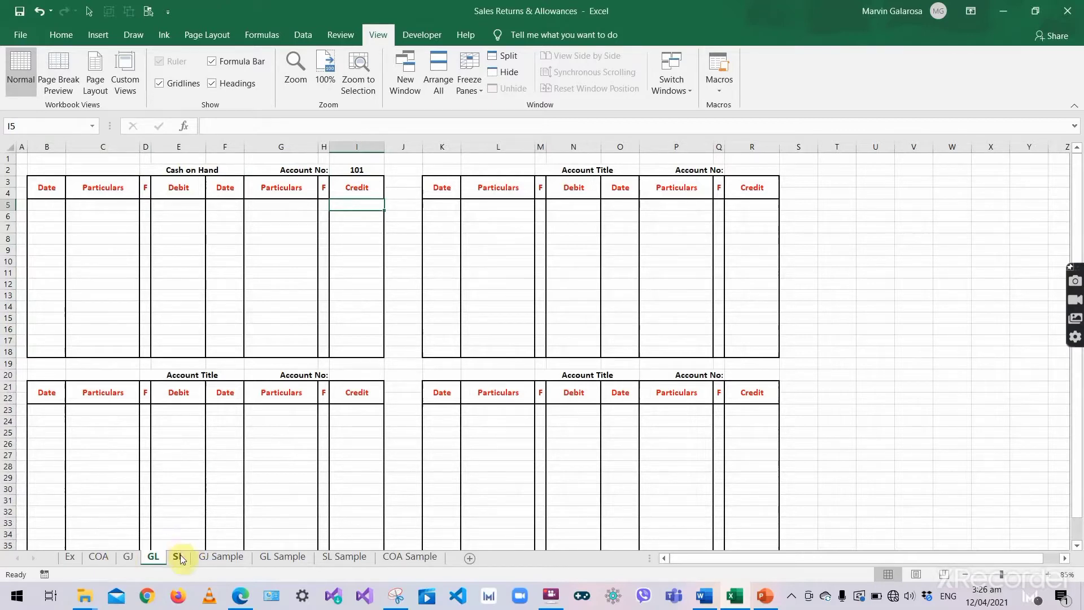
- Select the second ledger template and compare it with the General Ledger slide
{"action": "left_click", "coordinate": [541, 227]}
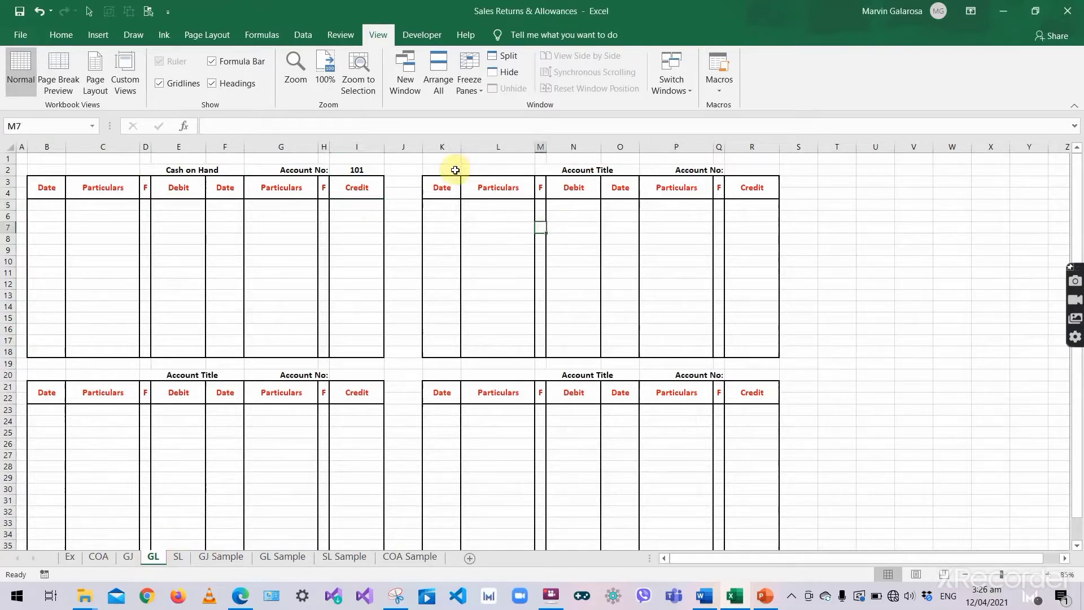
{"action": "left_click_drag", "start_coordinate": [455, 170], "coordinate": [753, 328]}
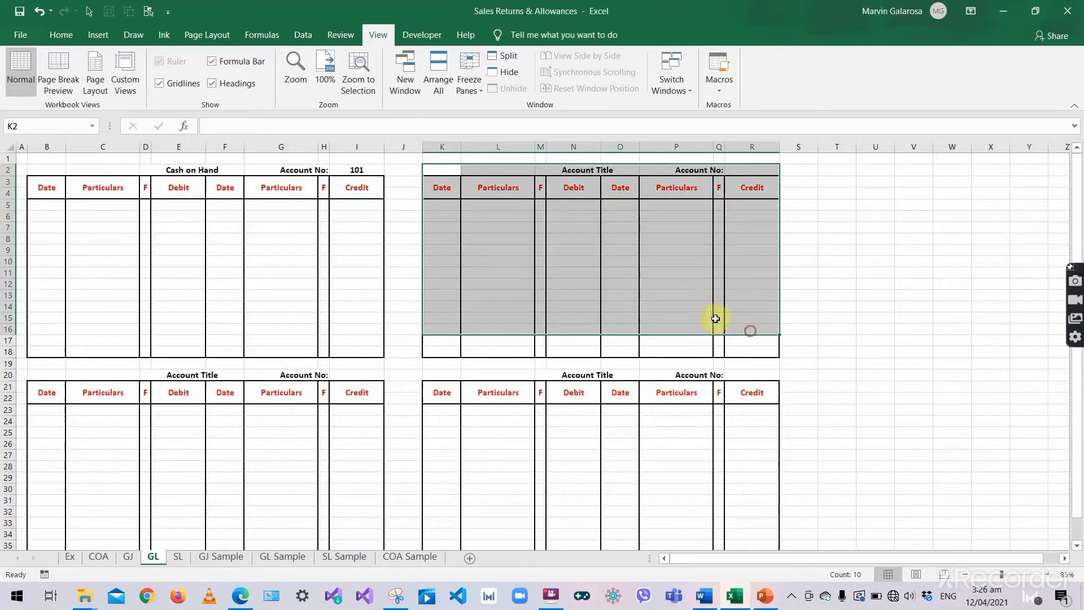
{"action": "key", "text": "alt+Tab"}
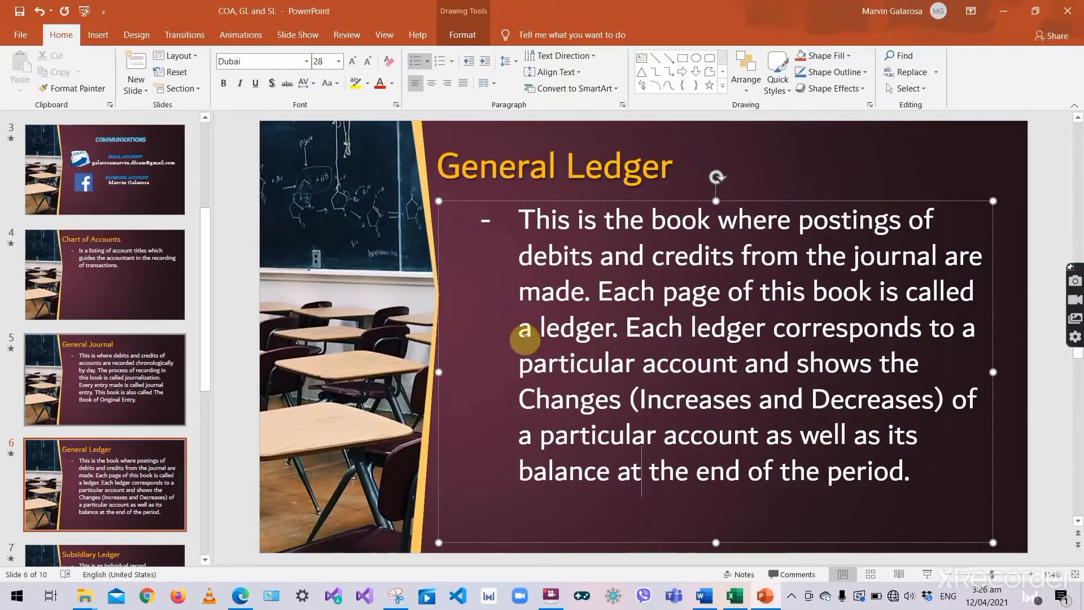
{"action": "key", "text": "alt+Tab"}
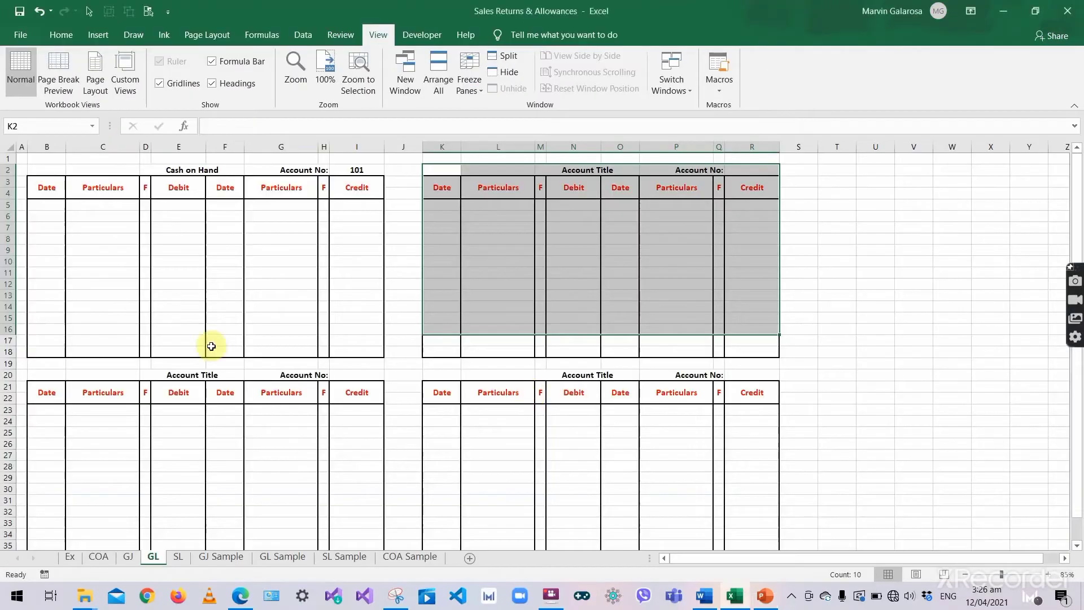
- Point out the first ledger's Credit, Date, Debit and Particulars columns, then show the SL sheet
{"action": "left_click", "coordinate": [204, 206]}
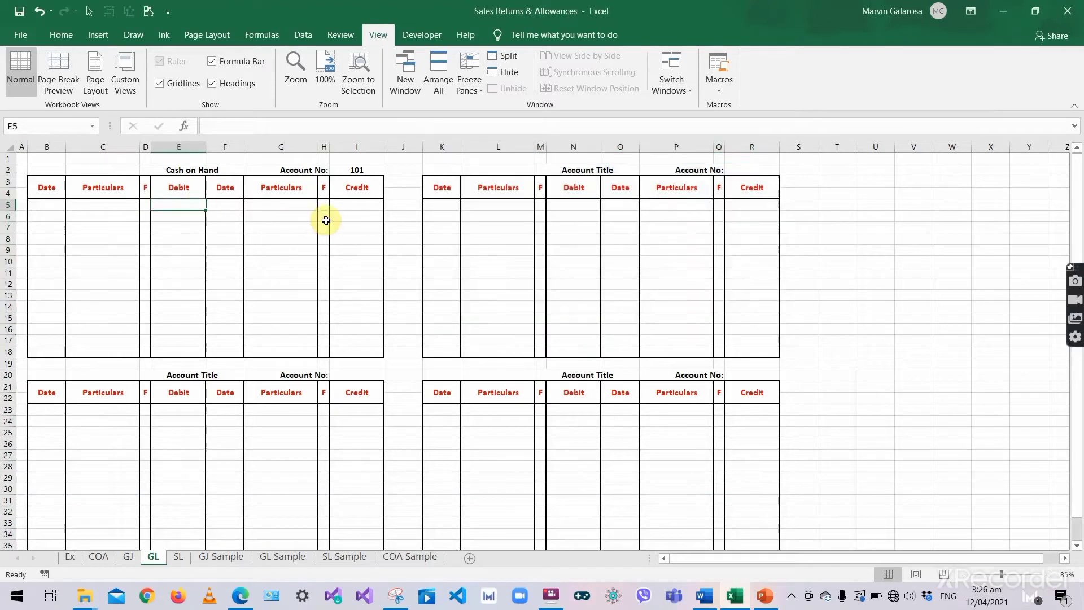
{"action": "left_click", "coordinate": [346, 227]}
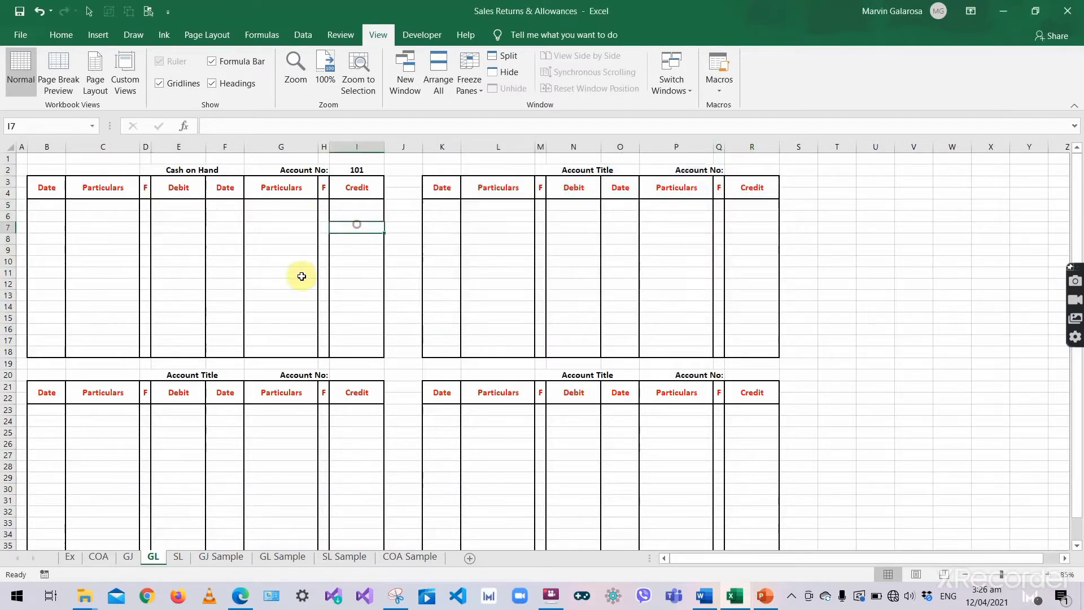
{"action": "left_click", "coordinate": [216, 264]}
{"action": "left_click", "coordinate": [45, 291]}
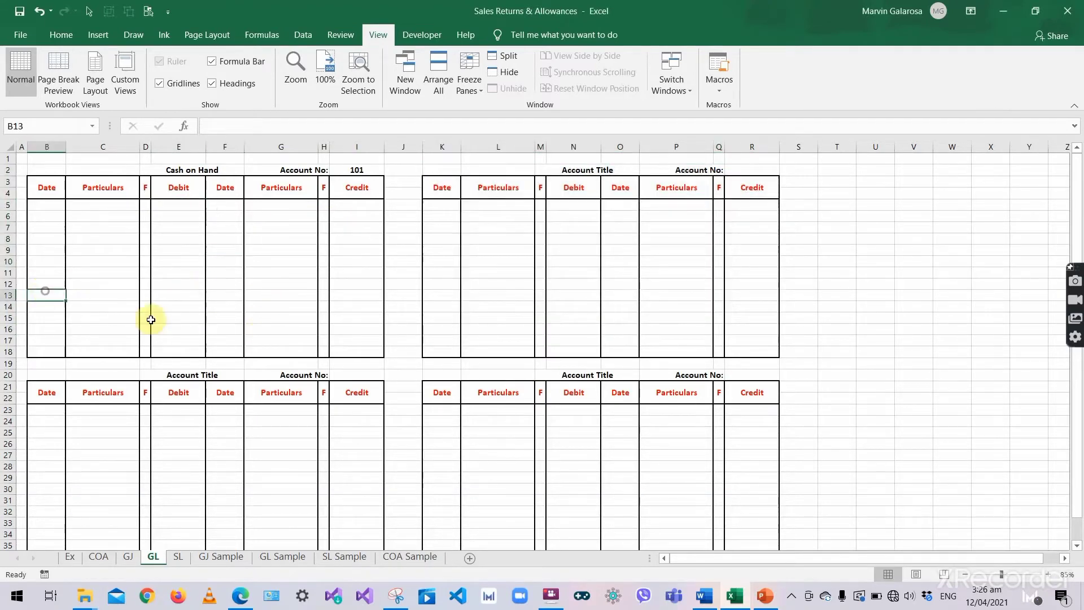
{"action": "left_click", "coordinate": [174, 308]}
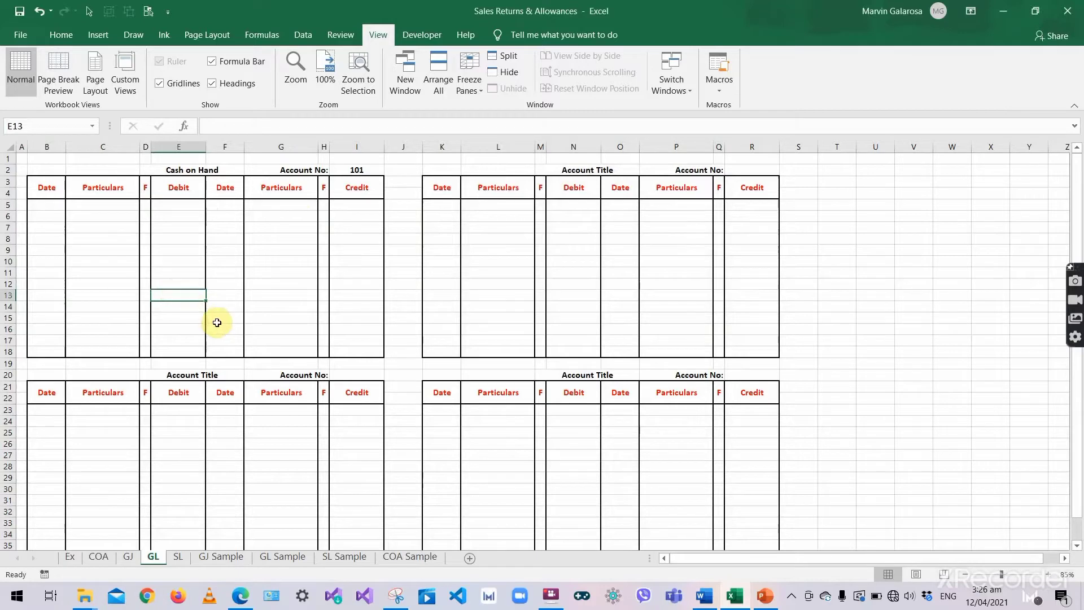
{"action": "left_click", "coordinate": [110, 284]}
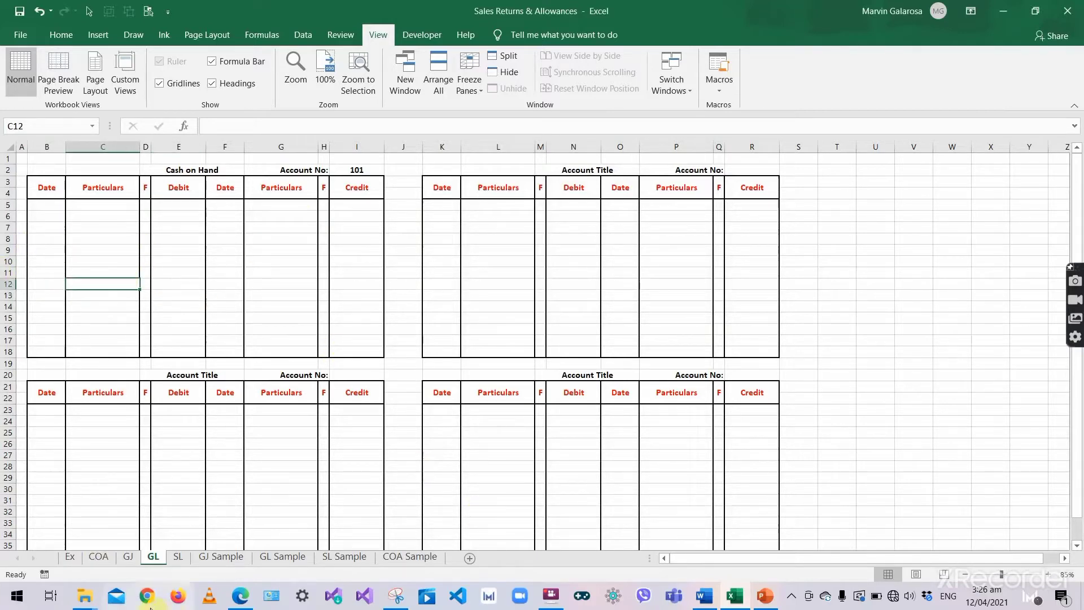
{"action": "left_click", "coordinate": [177, 557]}
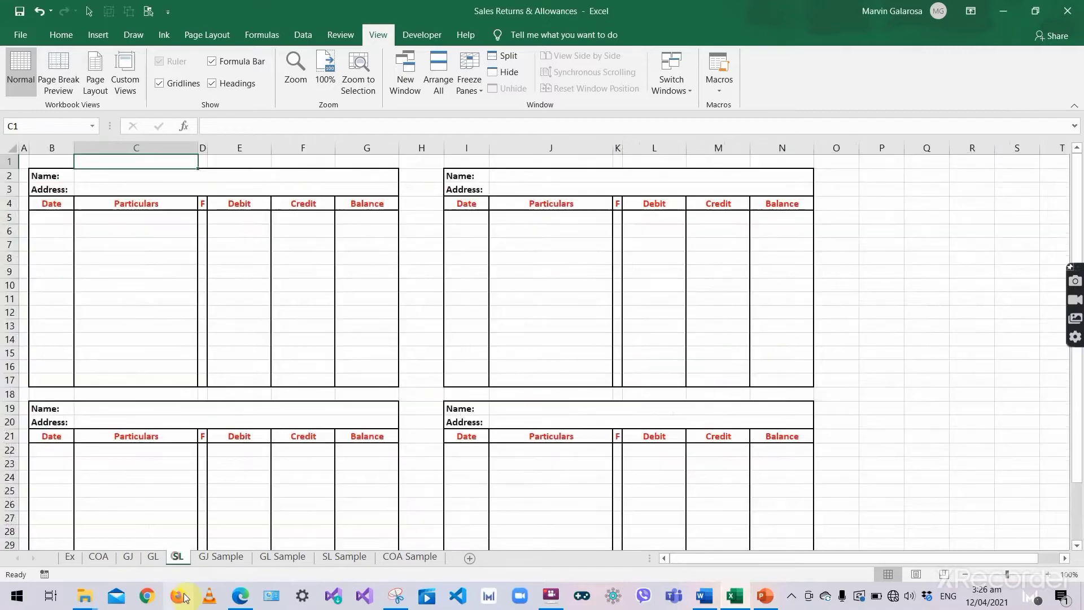
- Bring up the Subsidiary Ledger slide in PowerPoint
{"action": "key", "text": "alt+Tab"}
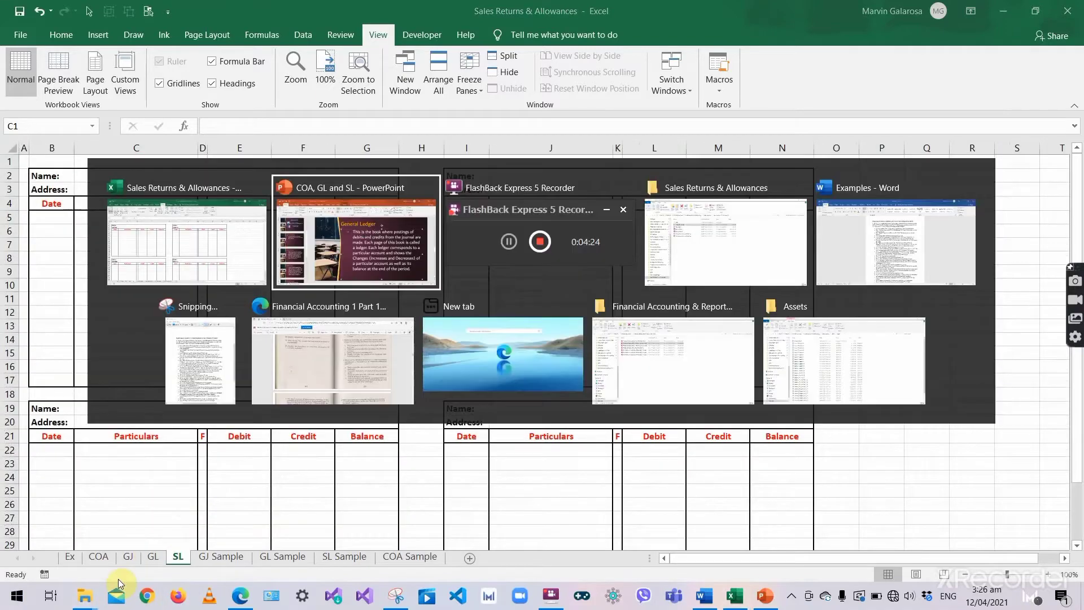
{"action": "scroll", "coordinate": [109, 511], "scroll_direction": "down", "scroll_amount": 2}
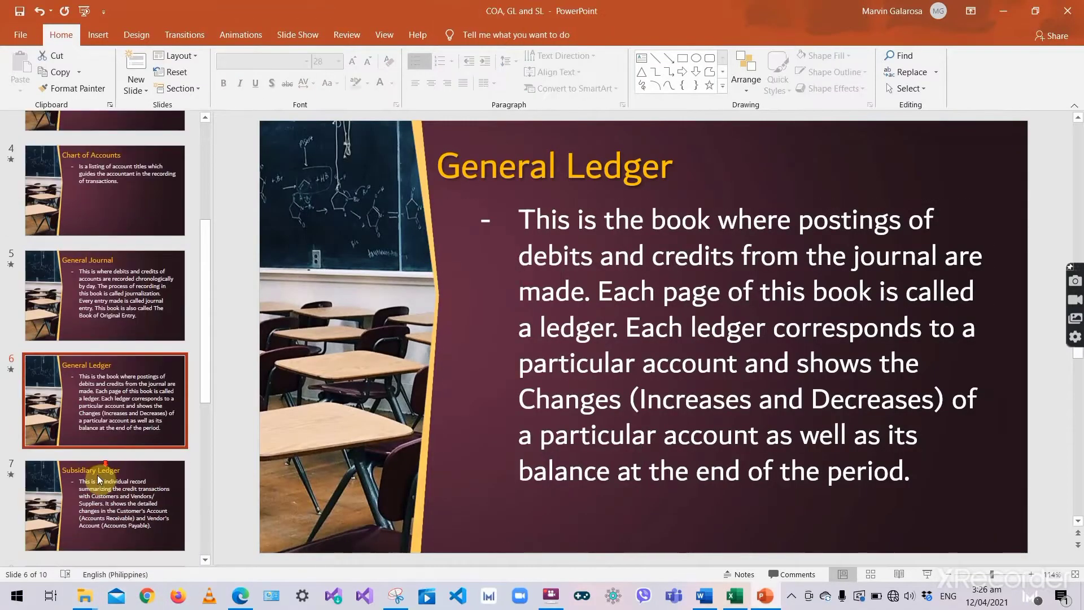
{"action": "left_click", "coordinate": [109, 477]}
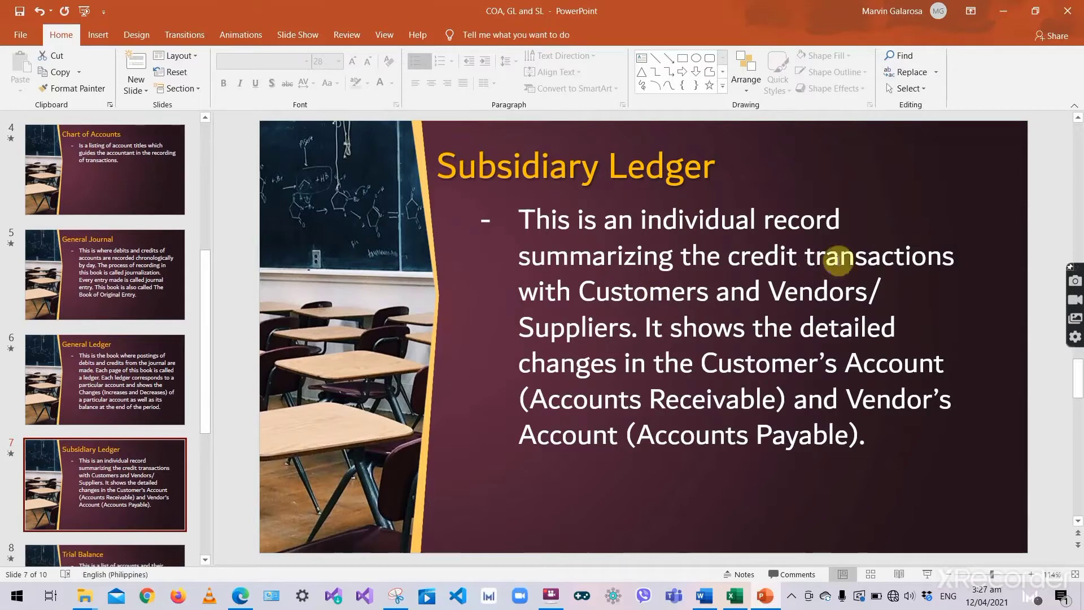
- Highlight 'Accounts Receivable' and 'Accounts Payable' in the slide description, then return to Excel
{"action": "left_click", "coordinate": [594, 296]}
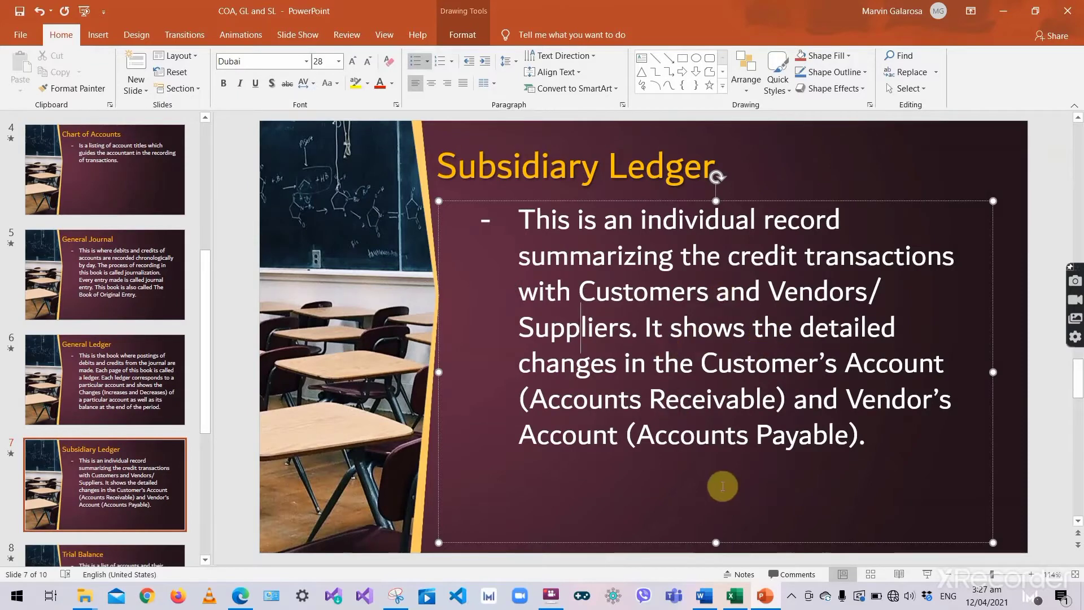
{"action": "left_click", "coordinate": [770, 367]}
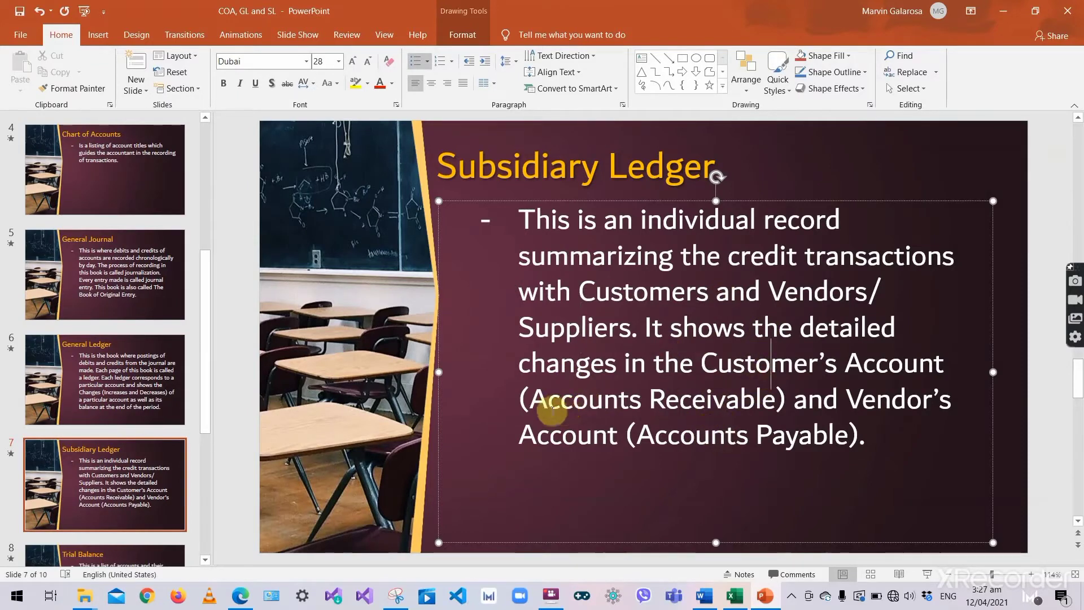
{"action": "left_click_drag", "start_coordinate": [533, 401], "coordinate": [775, 402]}
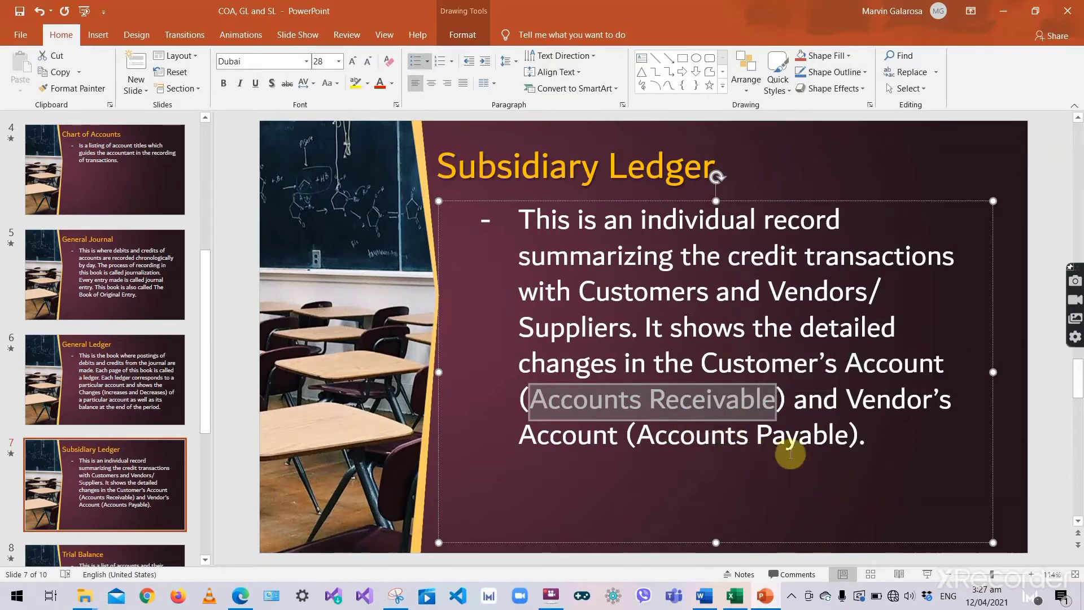
{"action": "left_click", "coordinate": [812, 402]}
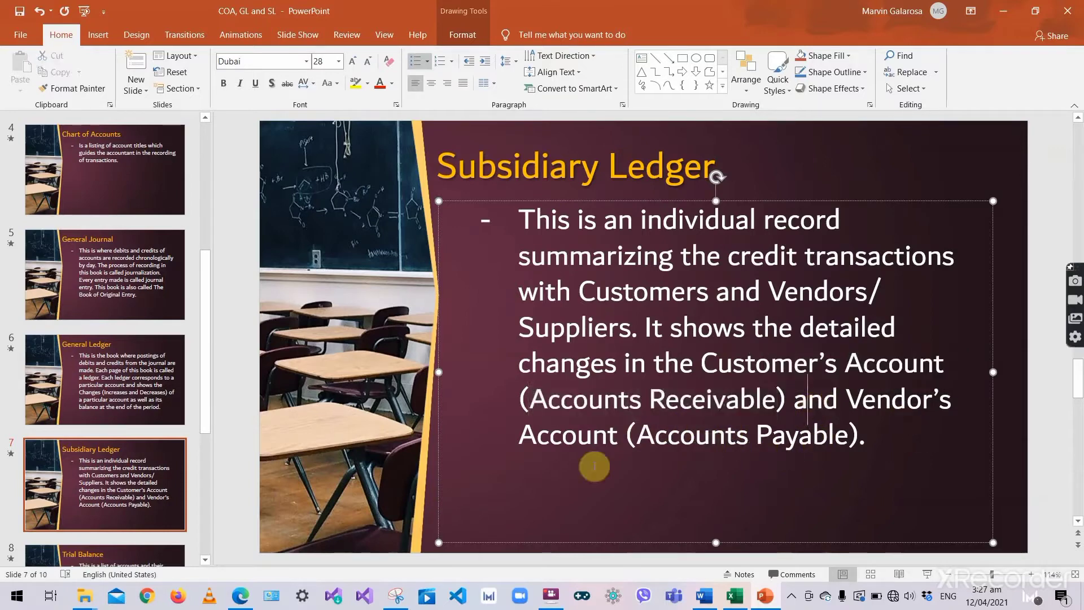
{"action": "left_click_drag", "start_coordinate": [638, 437], "coordinate": [839, 437]}
{"action": "left_click", "coordinate": [884, 432]}
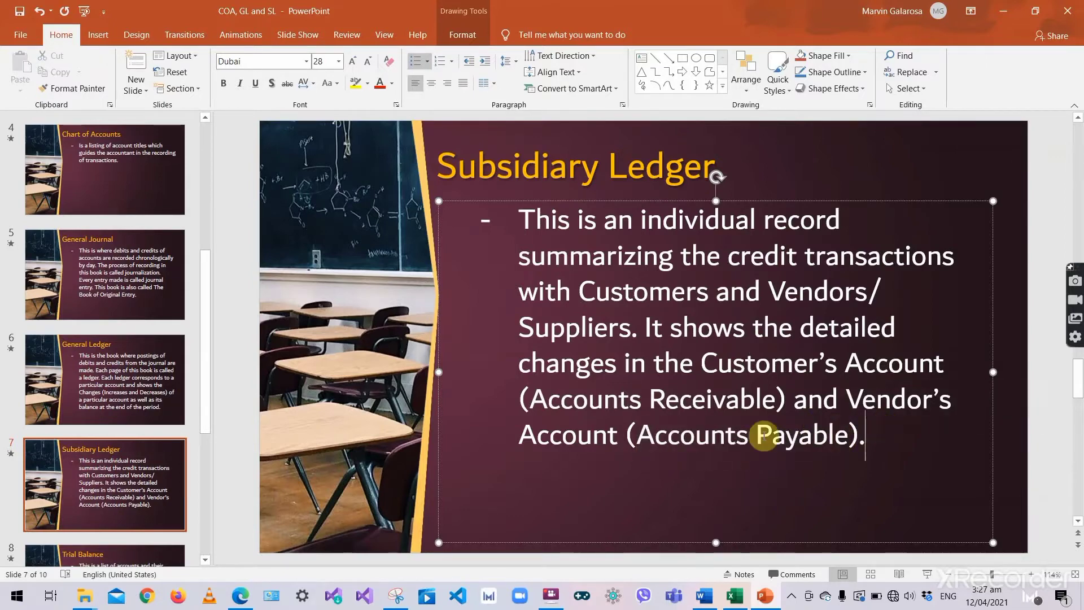
{"action": "key", "text": "alt+Tab"}
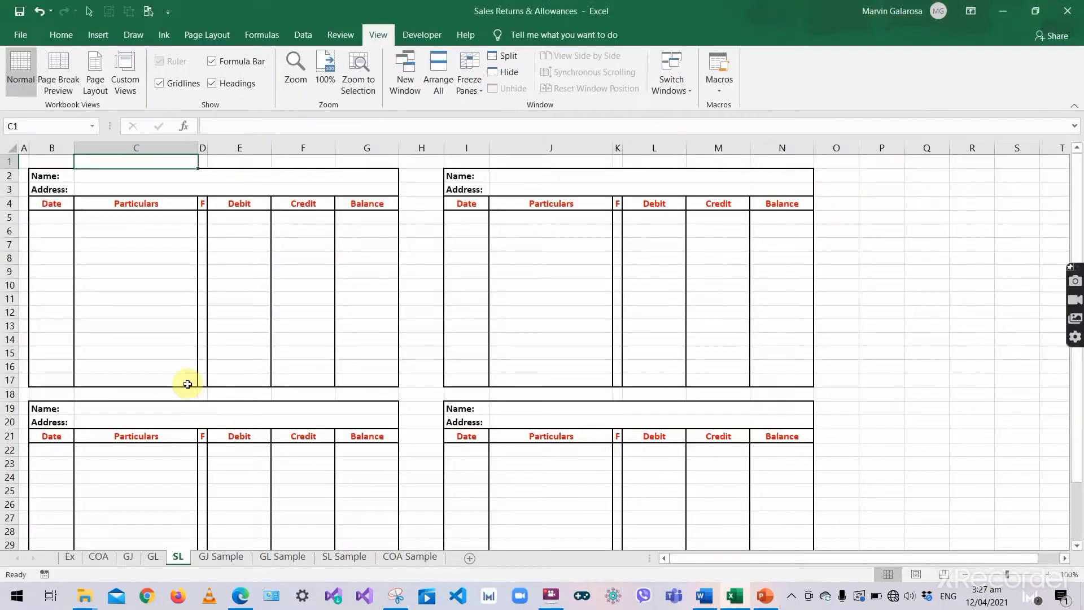
- Select the whole first subsidiary ledger form on the SL sheet to show its layout
{"action": "left_click", "coordinate": [182, 384]}
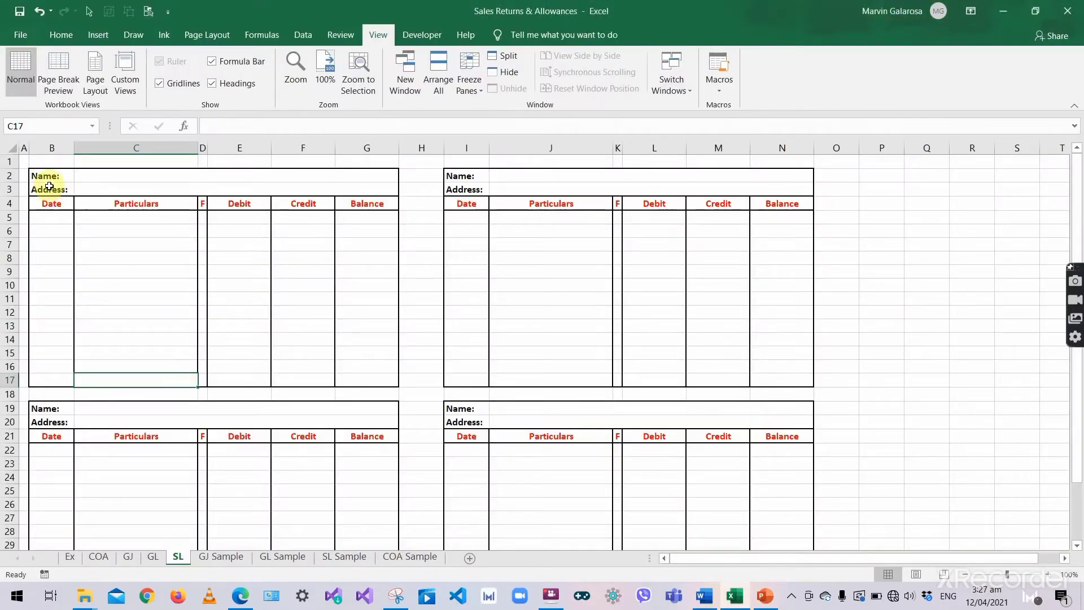
{"action": "mouse_move", "coordinate": [49, 177]}
{"action": "left_mouse_down"}
{"action": "mouse_move", "coordinate": [228, 349]}
{"action": "mouse_move", "coordinate": [343, 378]}
{"action": "left_mouse_up"}
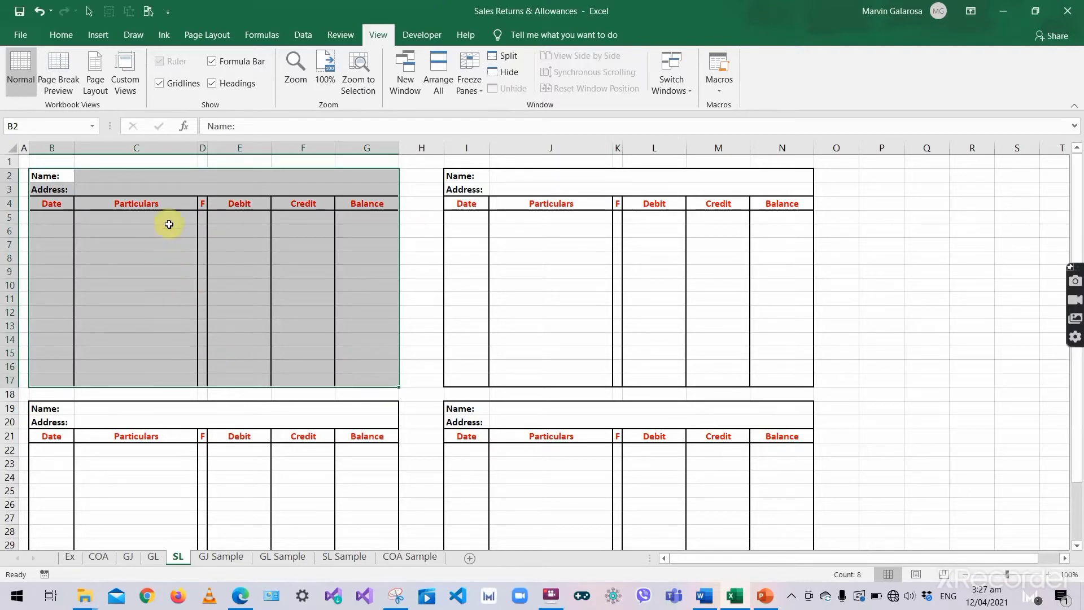
{"action": "left_click", "coordinate": [170, 177]}
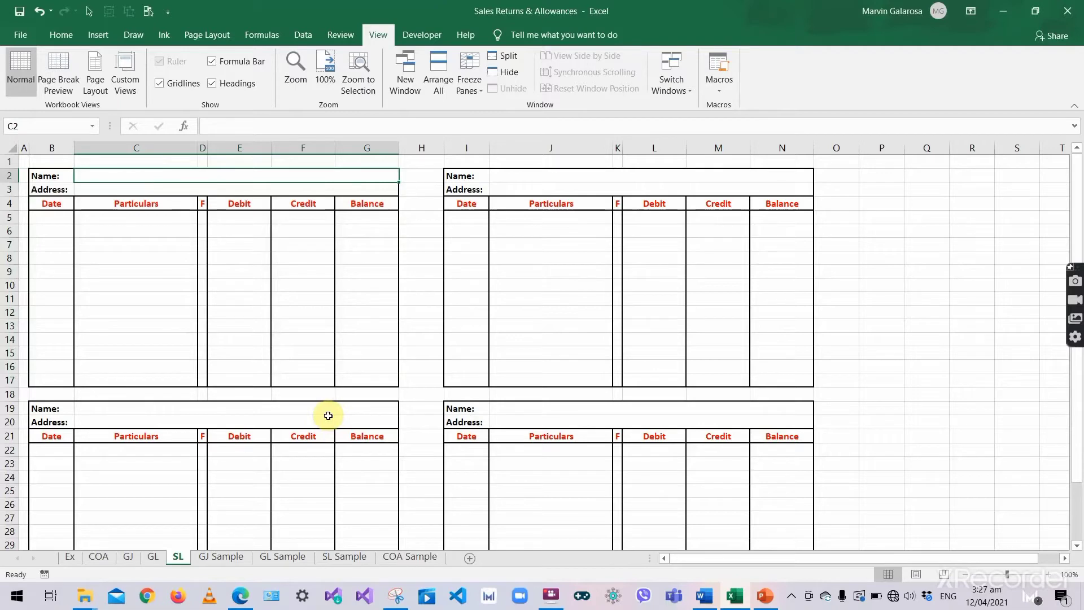
{"action": "left_click", "coordinate": [236, 354]}
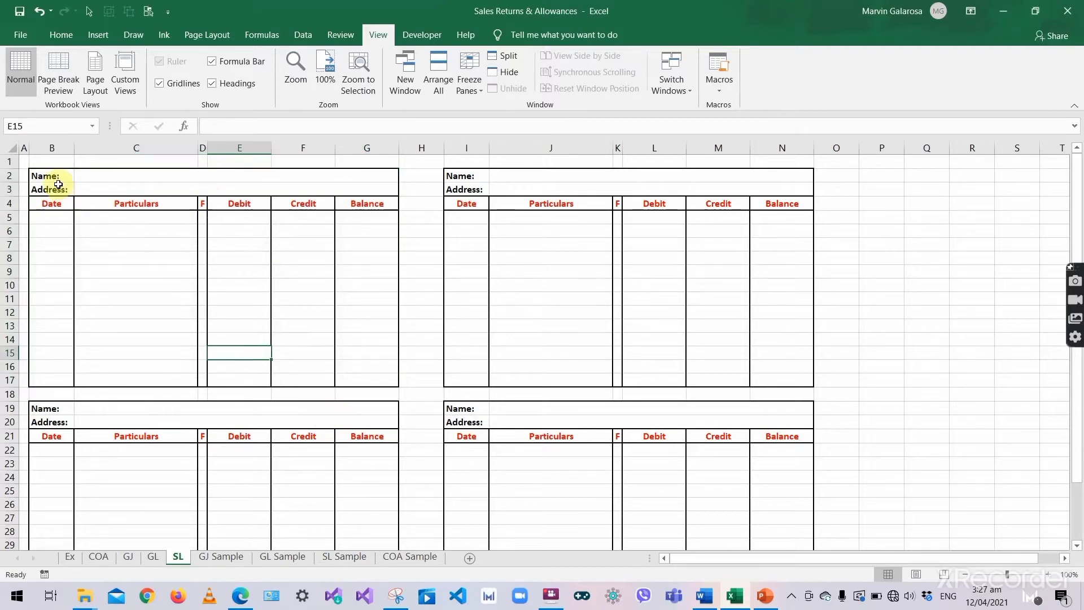
{"action": "mouse_move", "coordinate": [59, 185]}
{"action": "left_mouse_down"}
{"action": "mouse_move", "coordinate": [53, 175]}
{"action": "mouse_move", "coordinate": [230, 331]}
{"action": "mouse_move", "coordinate": [249, 401]}
{"action": "mouse_move", "coordinate": [247, 393]}
{"action": "left_mouse_up"}
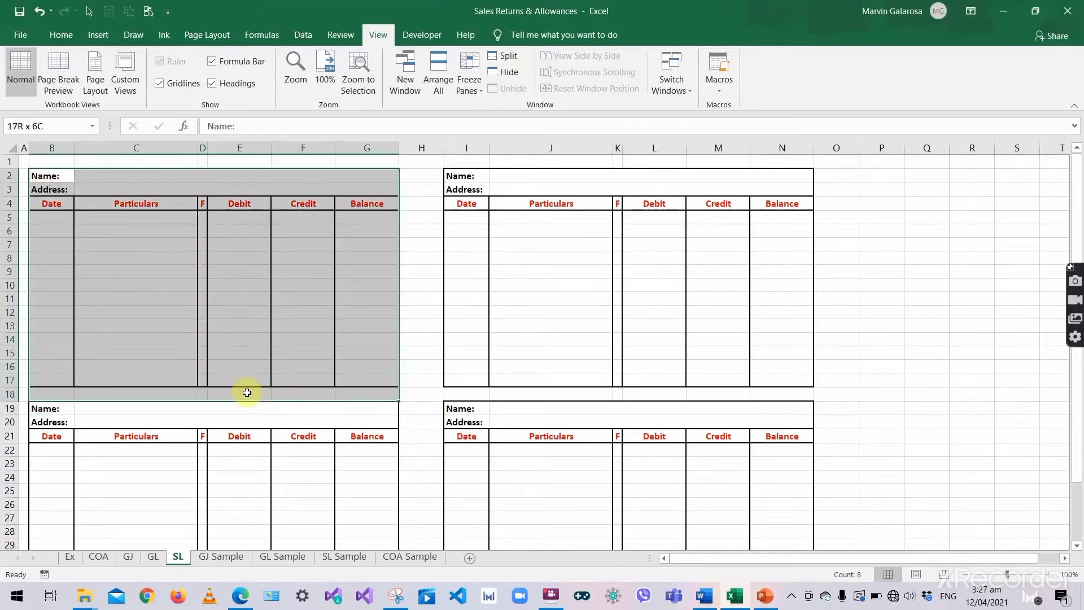
{"action": "left_click", "coordinate": [218, 321]}
- Step through Particulars cells C8, C6 and C5, then view the GJ journal sheet
{"action": "left_click", "coordinate": [165, 257]}
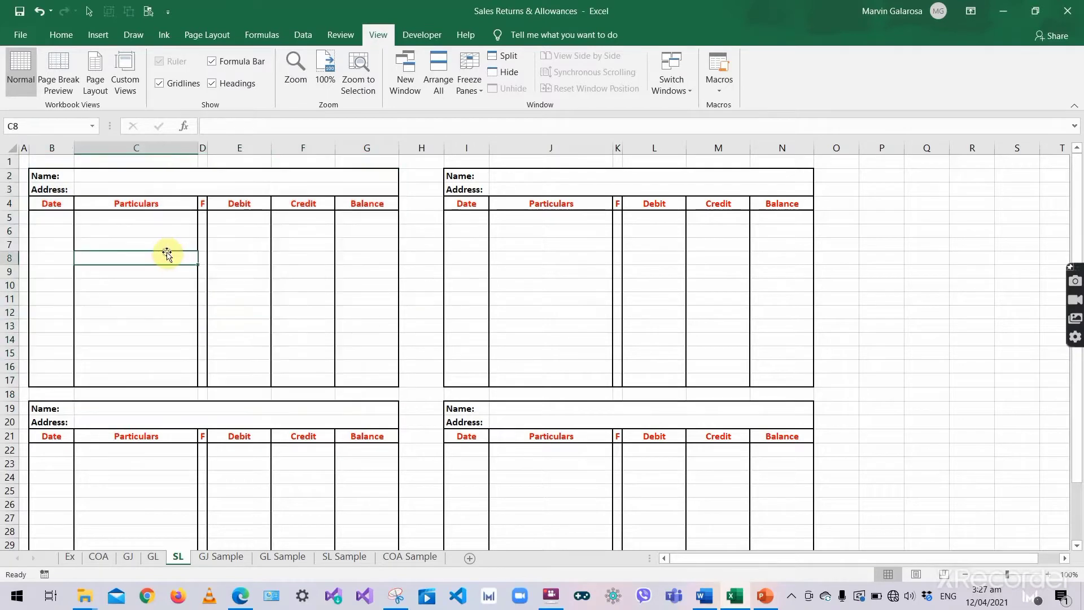
{"action": "left_click", "coordinate": [140, 226]}
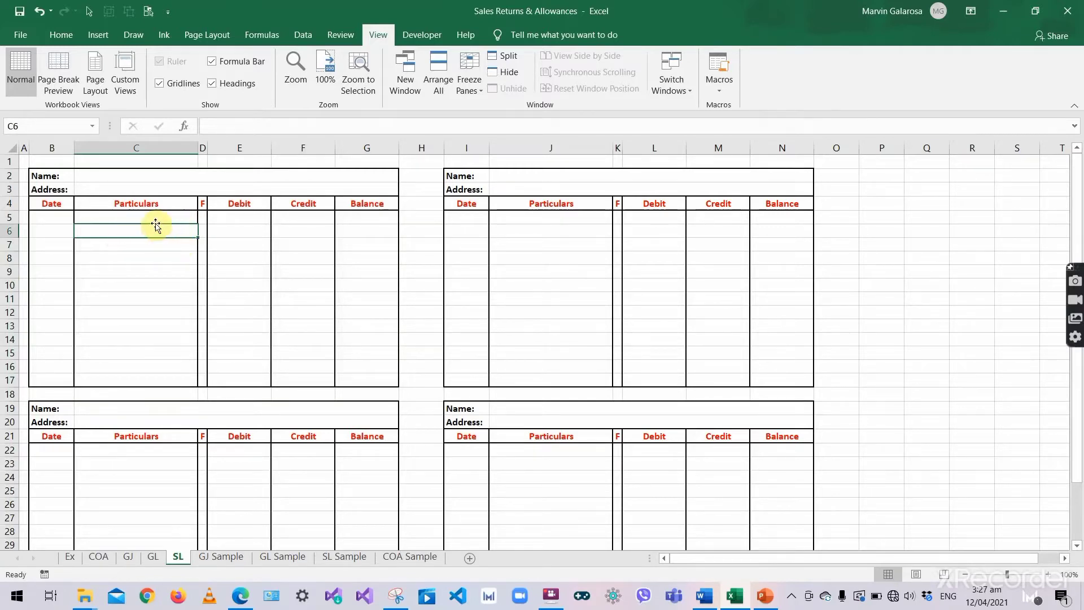
{"action": "left_click", "coordinate": [130, 218]}
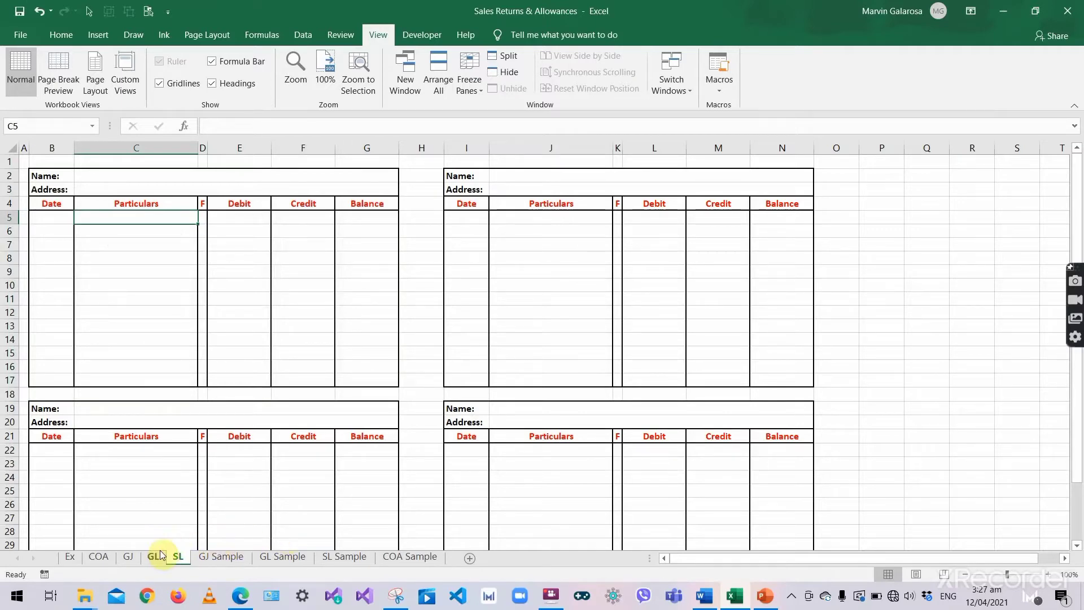
{"action": "left_click", "coordinate": [134, 556]}
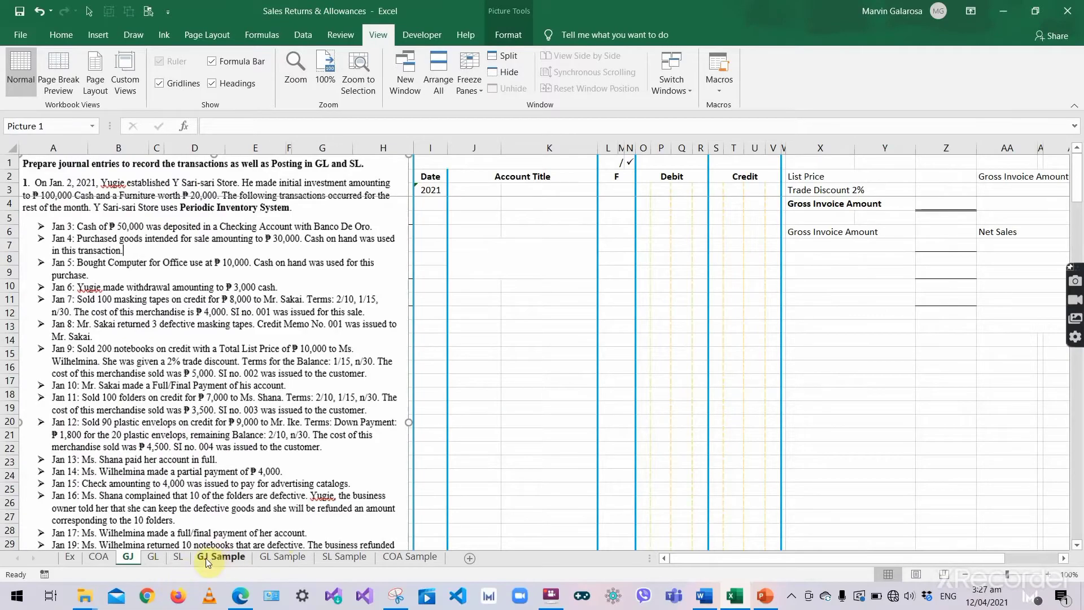
- Return to the SL sheet, then bring up slide 8, Trial Balance, in PowerPoint
{"action": "left_click", "coordinate": [179, 556]}
{"action": "key", "text": "alt+Tab"}
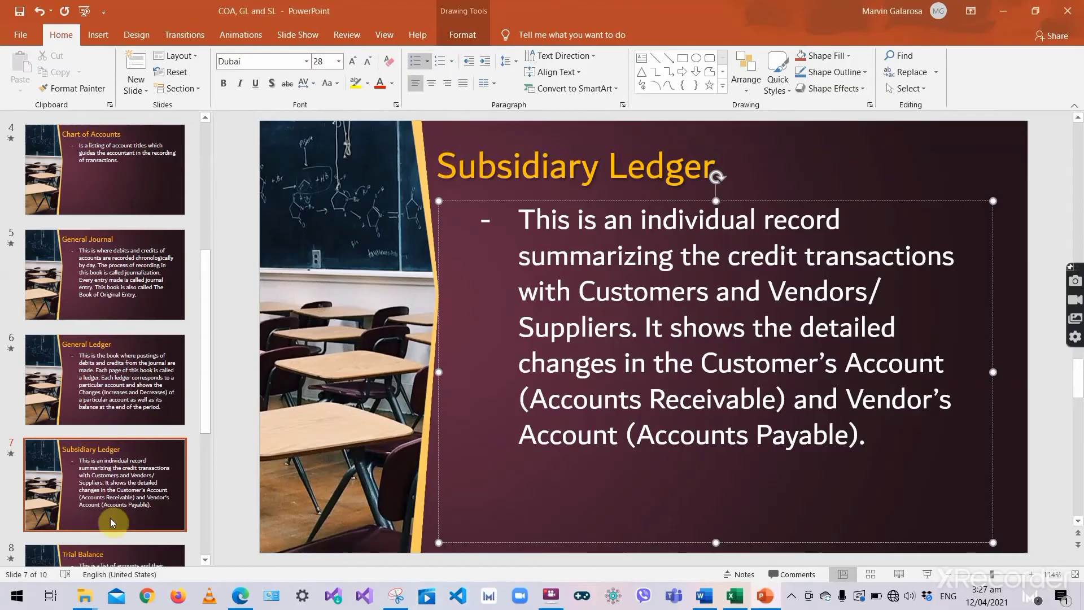
{"action": "scroll", "coordinate": [93, 504], "scroll_direction": "down", "scroll_amount": 2}
{"action": "left_click", "coordinate": [154, 531]}
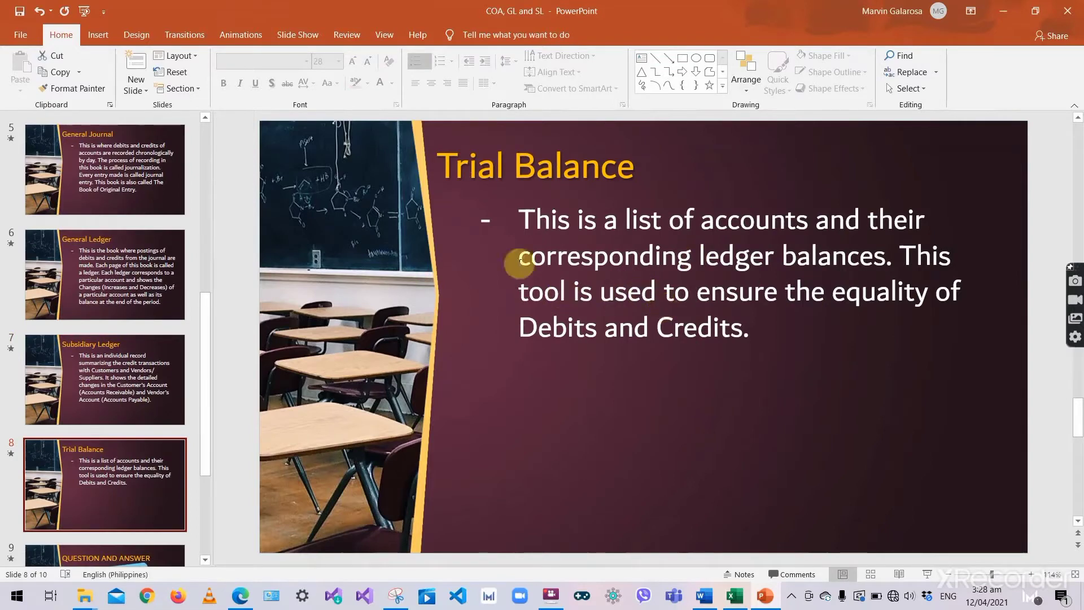
- Highlight 'ledger balances' and 'ensure the equality of Debits and Credits' in the Trial Balance definition
{"action": "left_click", "coordinate": [524, 224]}
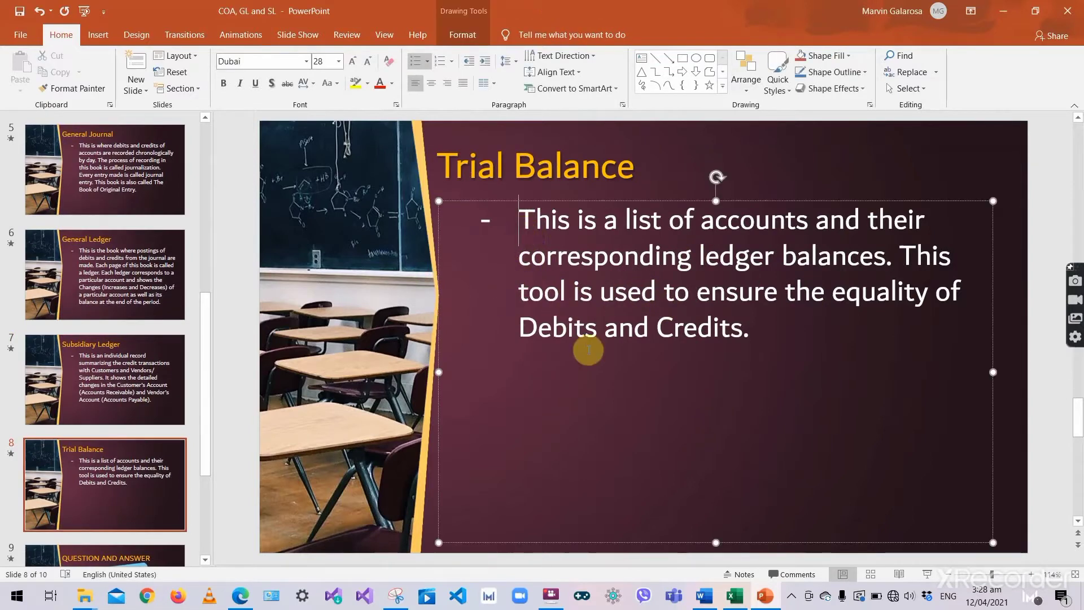
{"action": "left_click", "coordinate": [552, 188]}
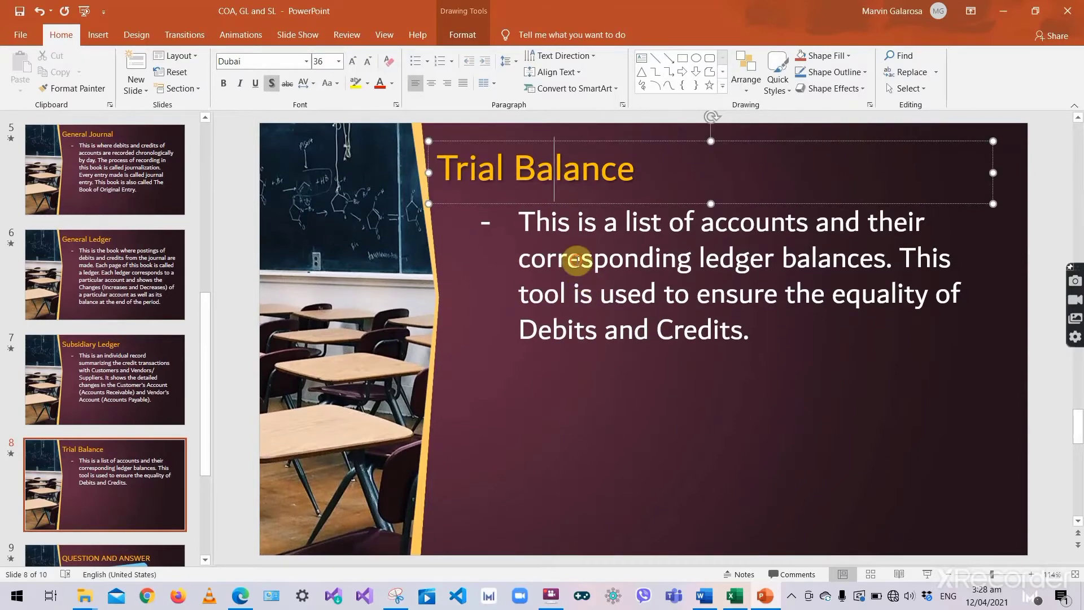
{"action": "left_click", "coordinate": [576, 259]}
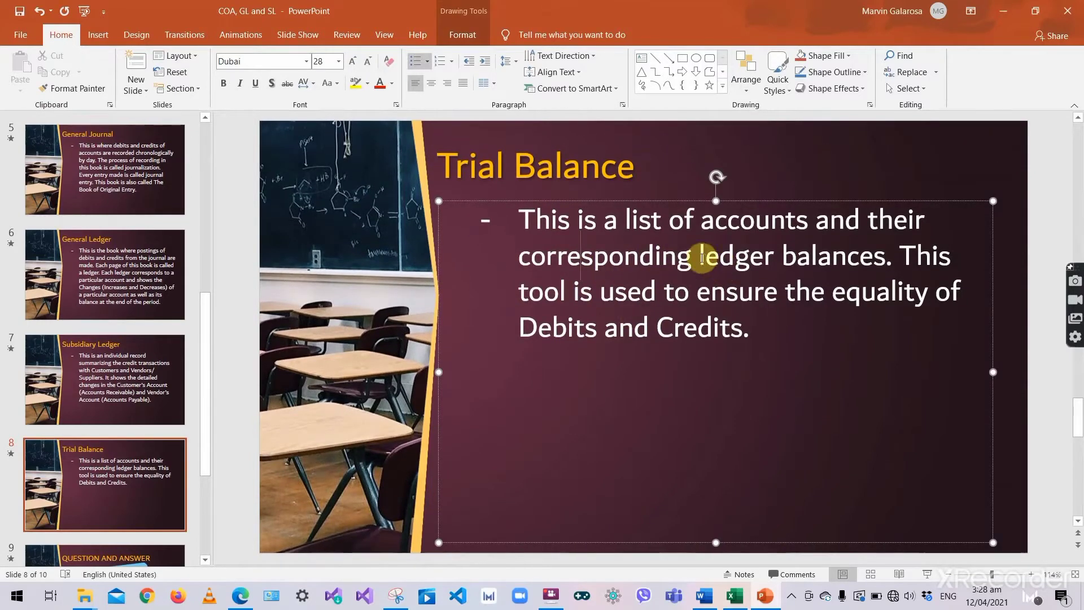
{"action": "left_click_drag", "start_coordinate": [702, 257], "coordinate": [835, 259]}
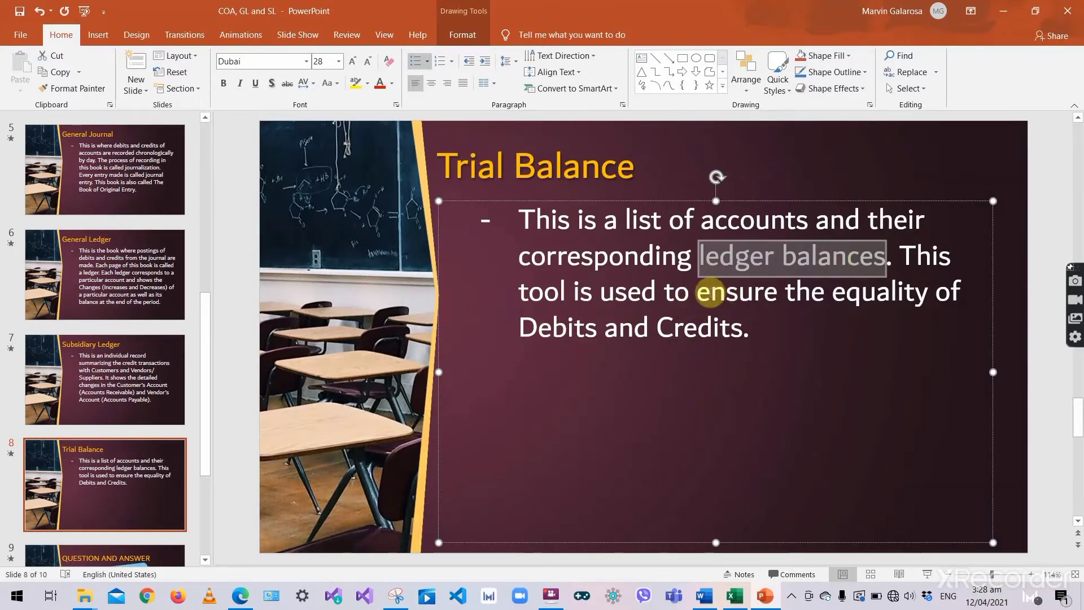
{"action": "left_click_drag", "start_coordinate": [701, 293], "coordinate": [771, 330]}
{"action": "left_click", "coordinate": [769, 331]}
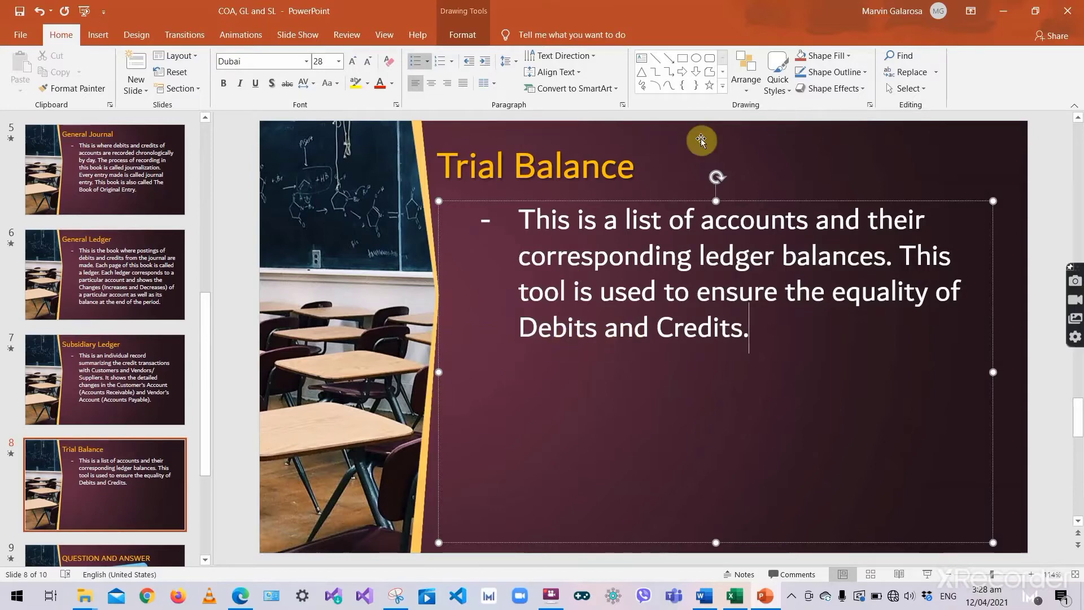
{"action": "left_click", "coordinate": [733, 172]}
{"action": "left_click", "coordinate": [761, 331]}
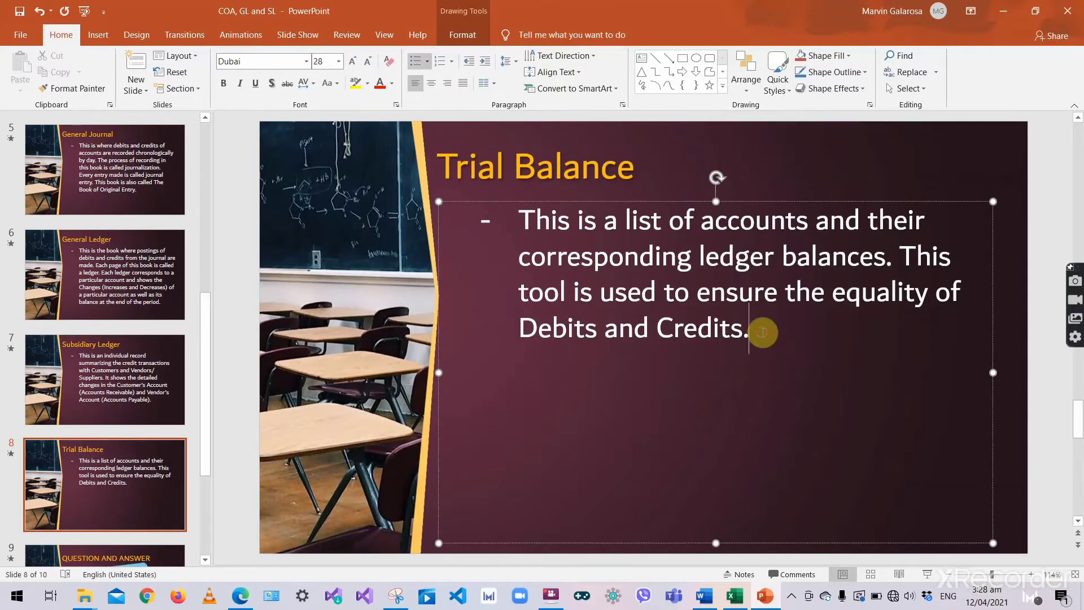
{"action": "left_click", "coordinate": [366, 323]}
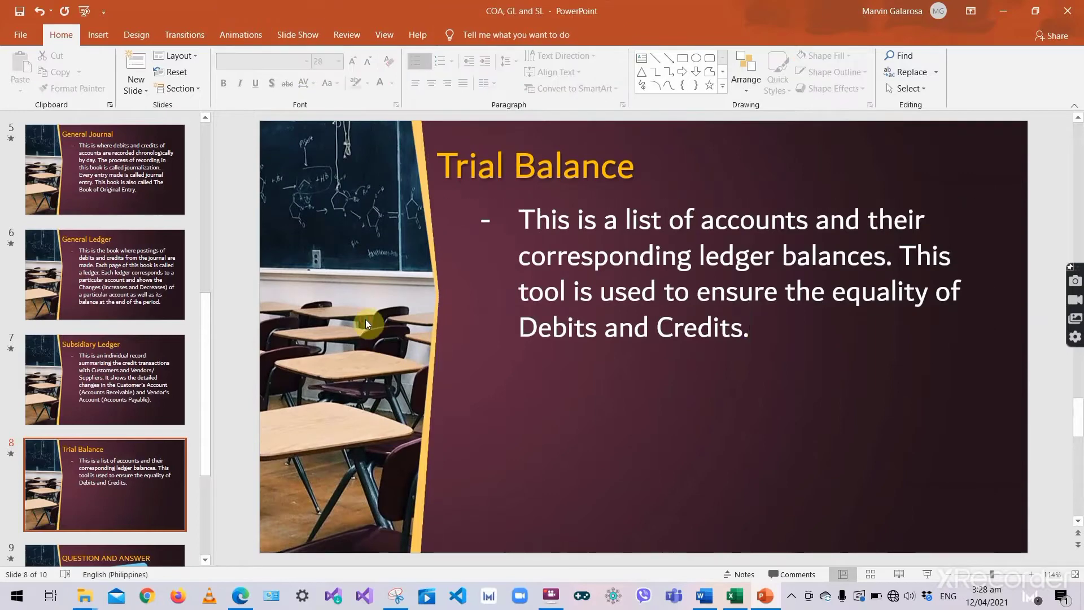
- Back in Excel, check the COA and GJ sheets, save the workbook, and show the GL sheet
{"action": "key", "text": "alt+Tab"}
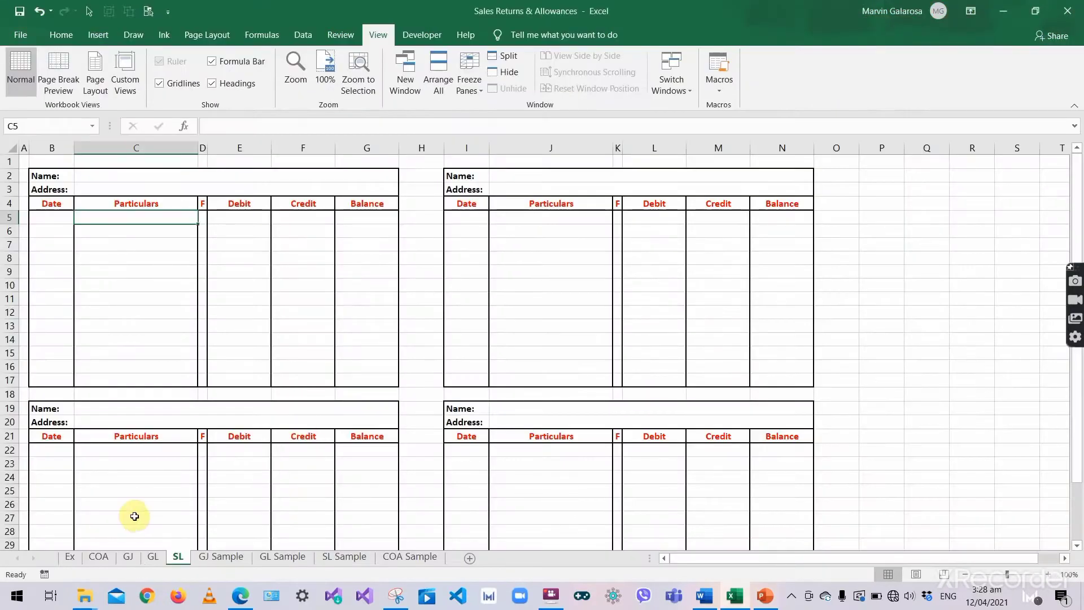
{"action": "left_click", "coordinate": [99, 557]}
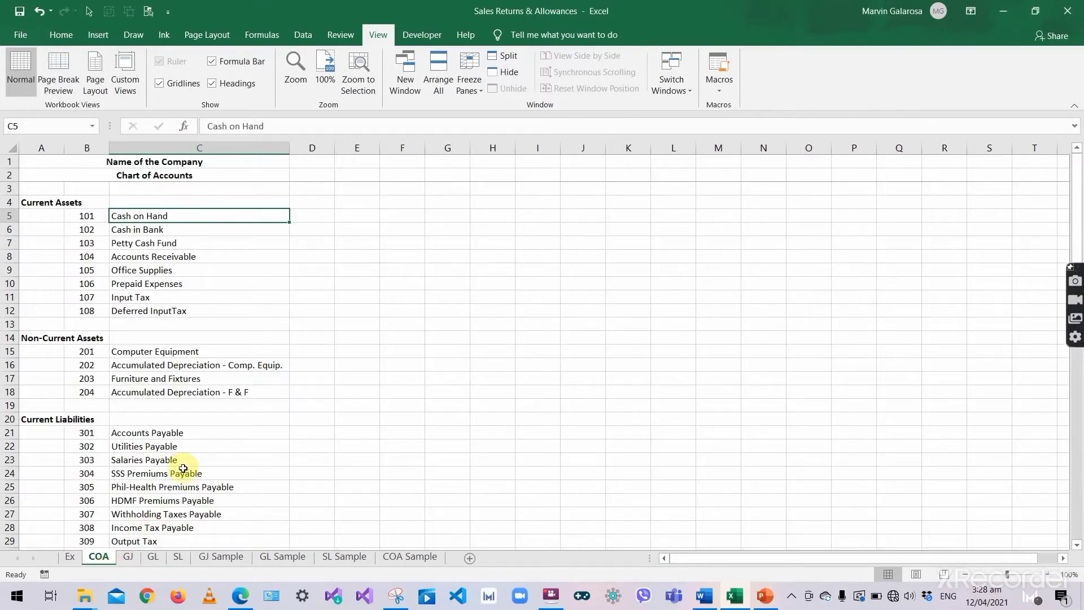
{"action": "left_click", "coordinate": [128, 558]}
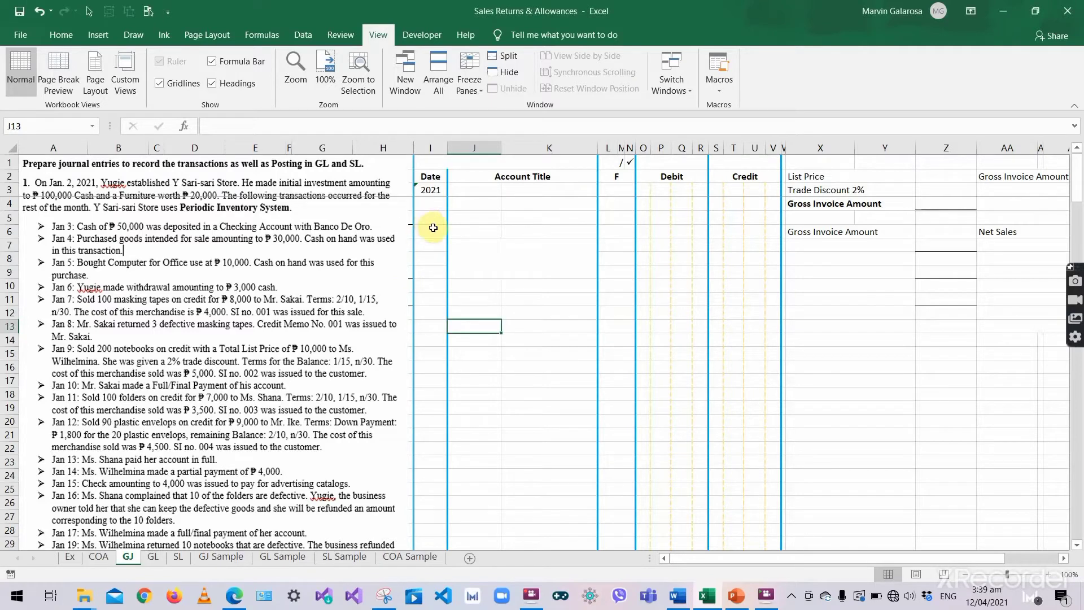
{"action": "left_click", "coordinate": [431, 204]}
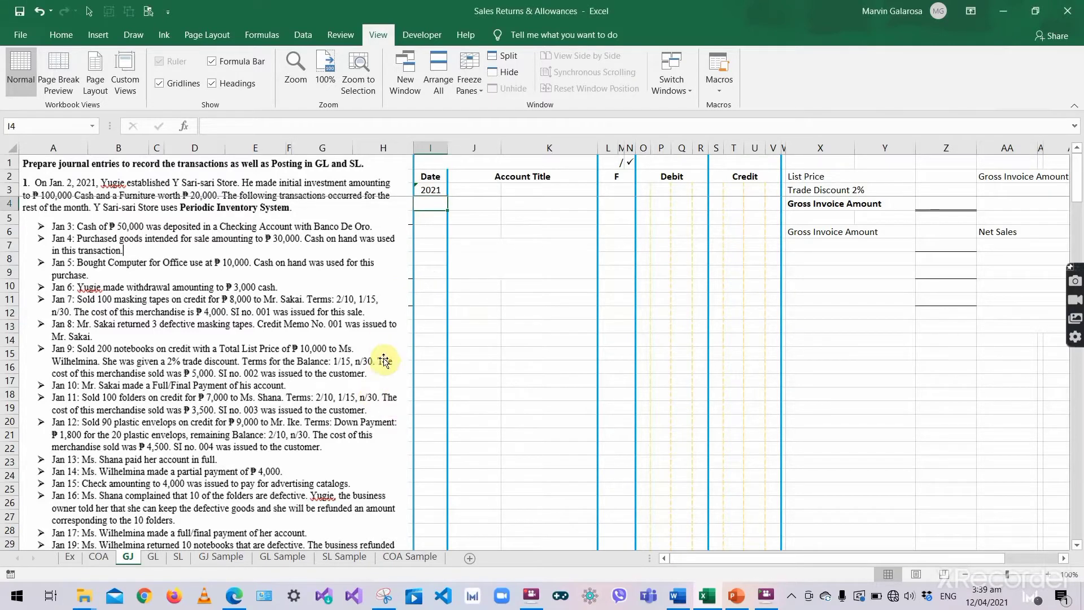
{"action": "key", "text": "ctrl+s"}
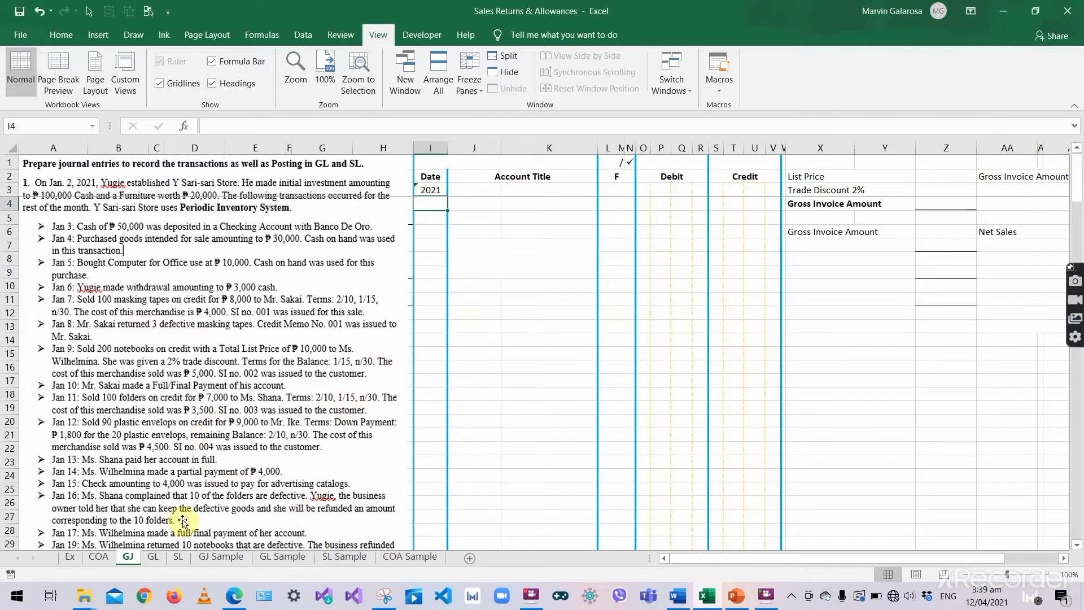
{"action": "left_click", "coordinate": [154, 561]}
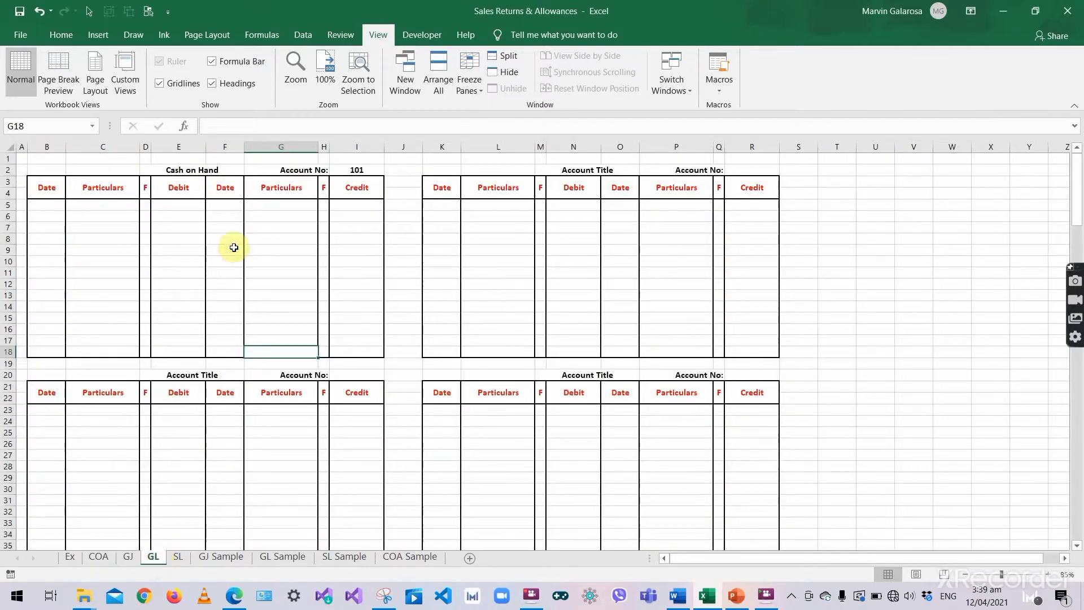
- Review the Cash on Hand ledger's title, number and credit cells against the chart of accounts
{"action": "left_click", "coordinate": [203, 170]}
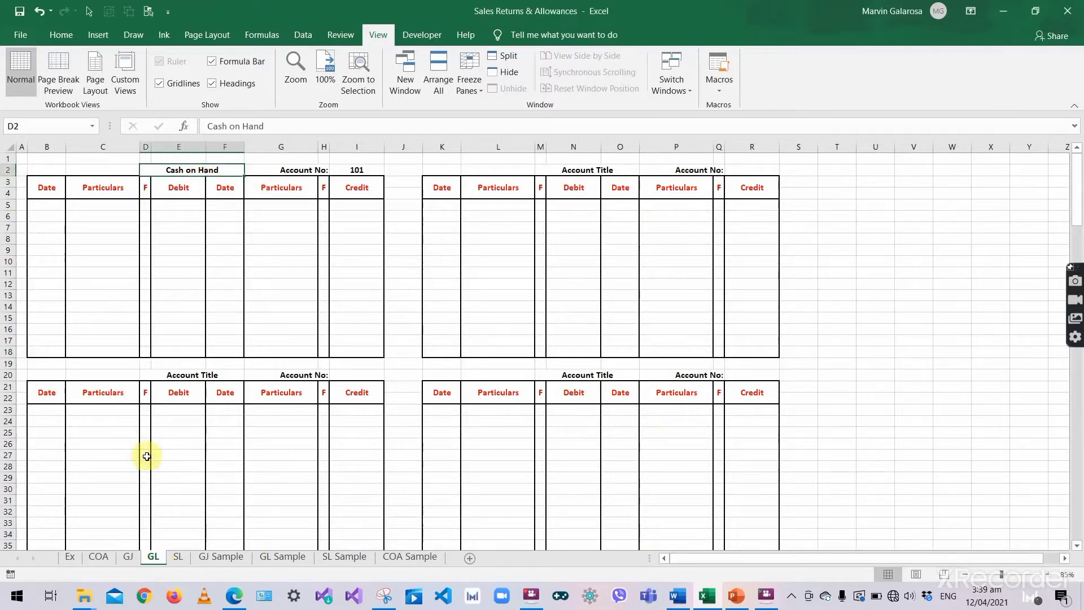
{"action": "left_click", "coordinate": [151, 376]}
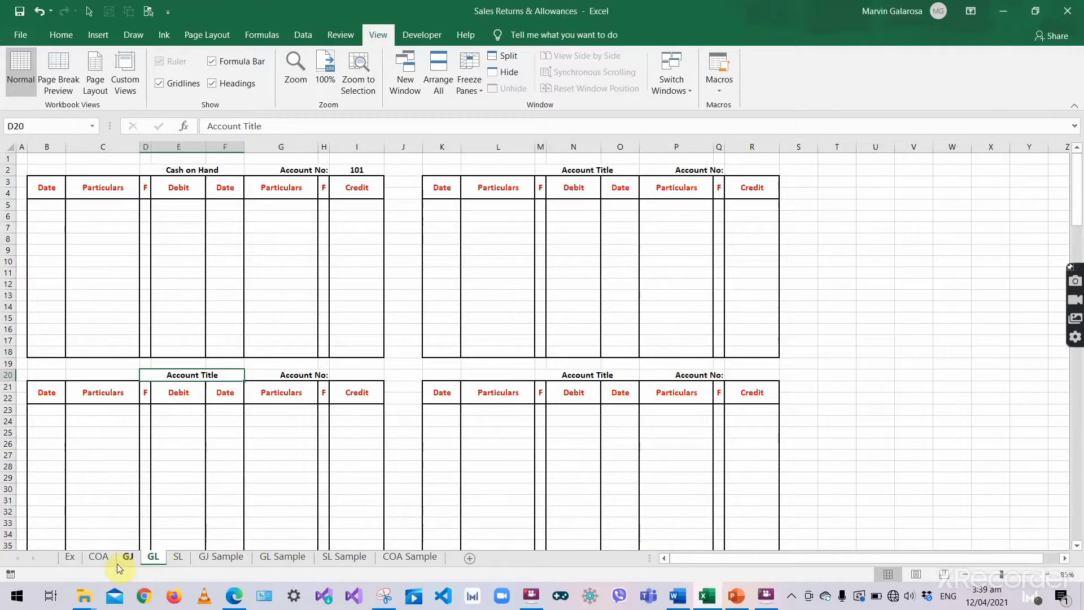
{"action": "left_click", "coordinate": [99, 557]}
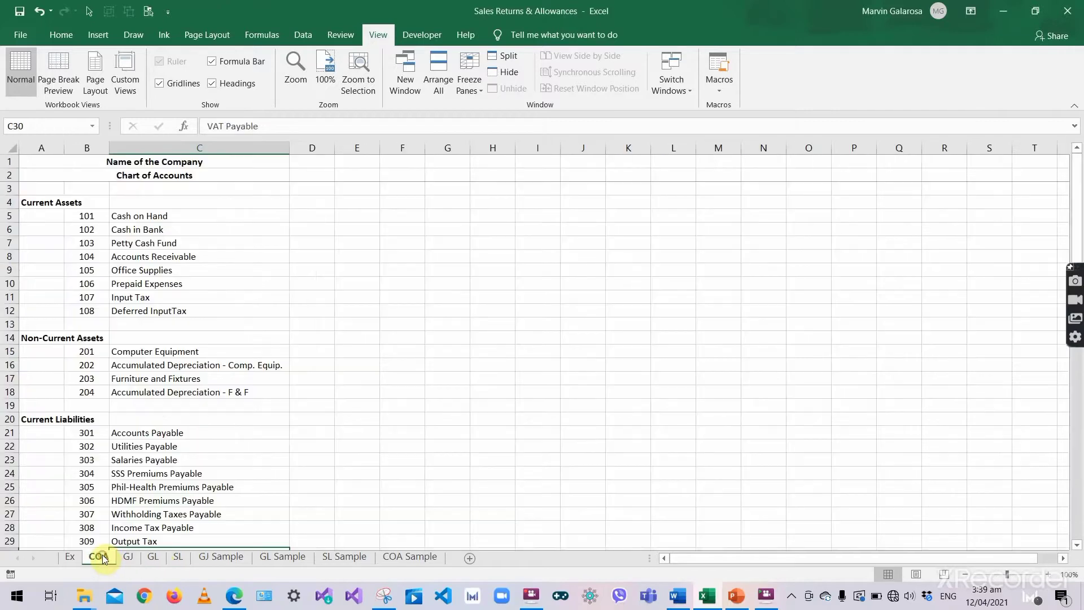
{"action": "left_click", "coordinate": [152, 561]}
{"action": "left_click", "coordinate": [274, 250]}
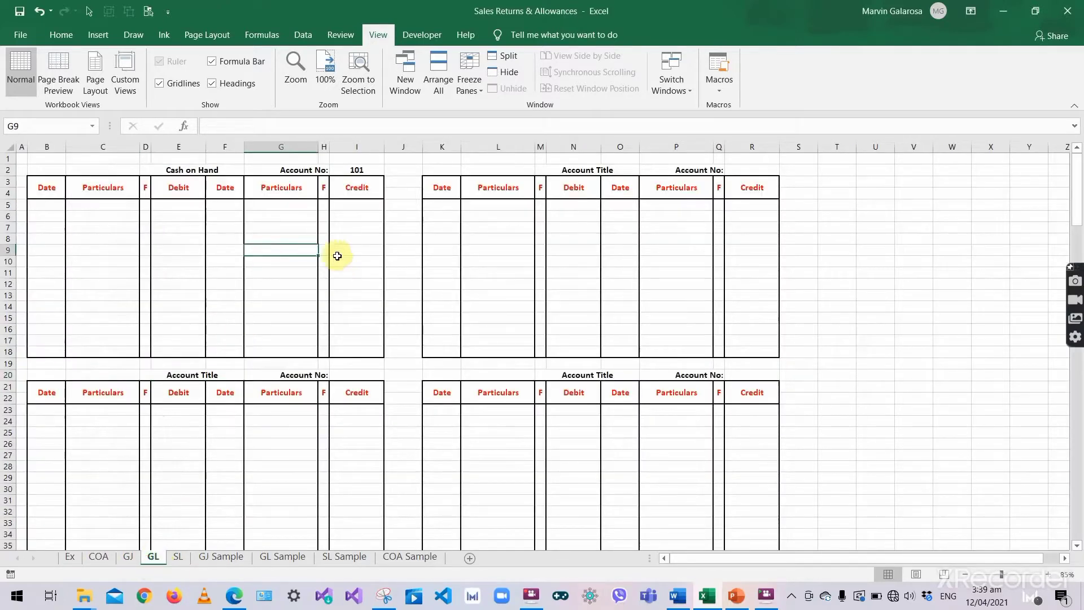
{"action": "left_click", "coordinate": [336, 250]}
{"action": "left_click", "coordinate": [360, 228]}
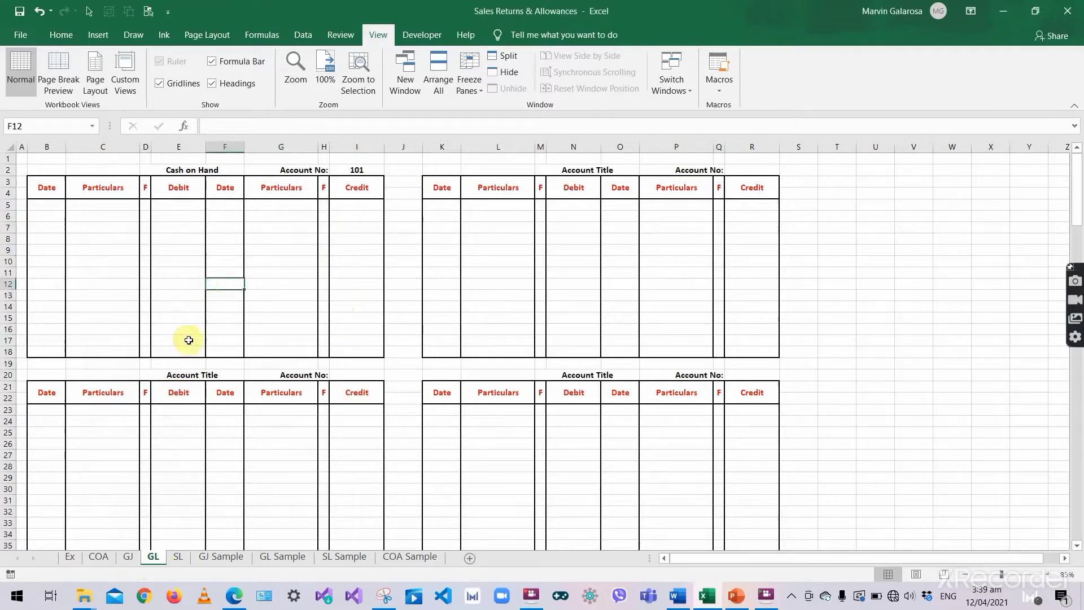
{"action": "left_click", "coordinate": [202, 170]}
{"action": "left_click", "coordinate": [337, 174]}
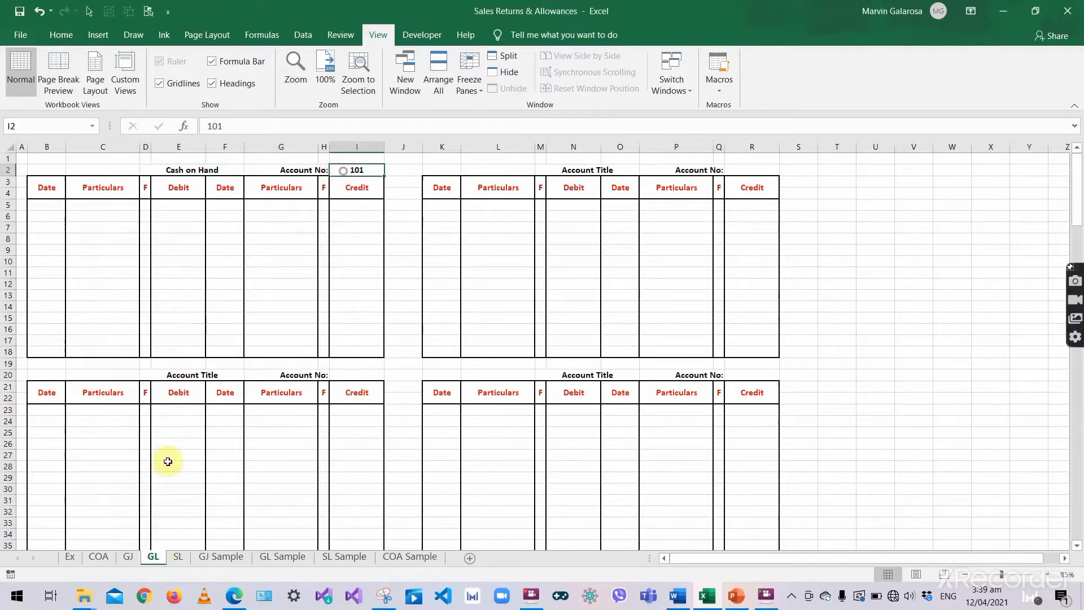
{"action": "left_click", "coordinate": [101, 557]}
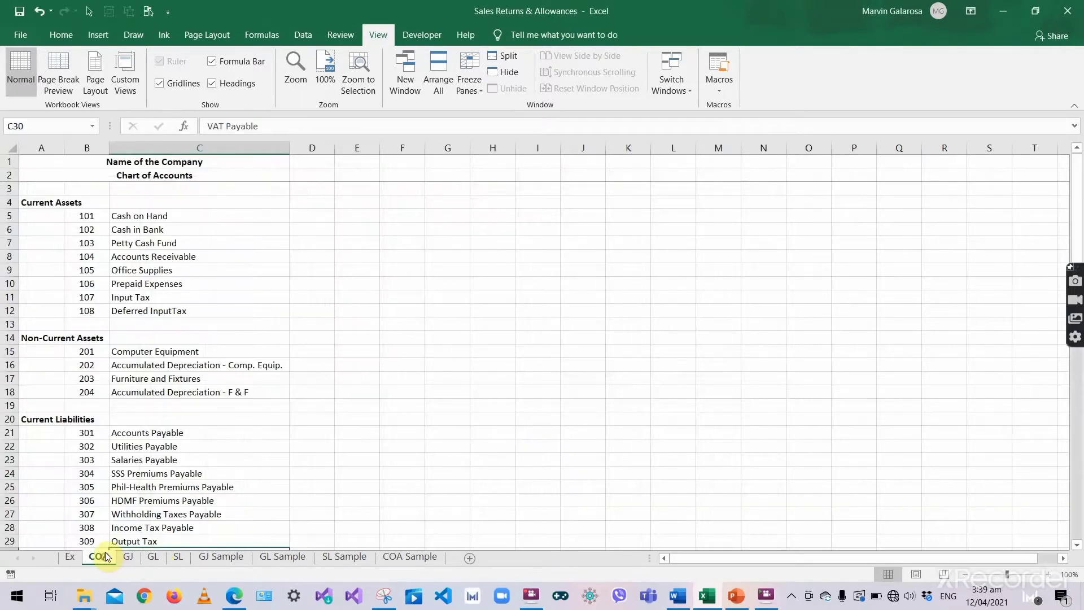
{"action": "left_click", "coordinate": [157, 558]}
- Title the second ledger Cash in Bank with account number 102
{"action": "left_click", "coordinate": [579, 170]}
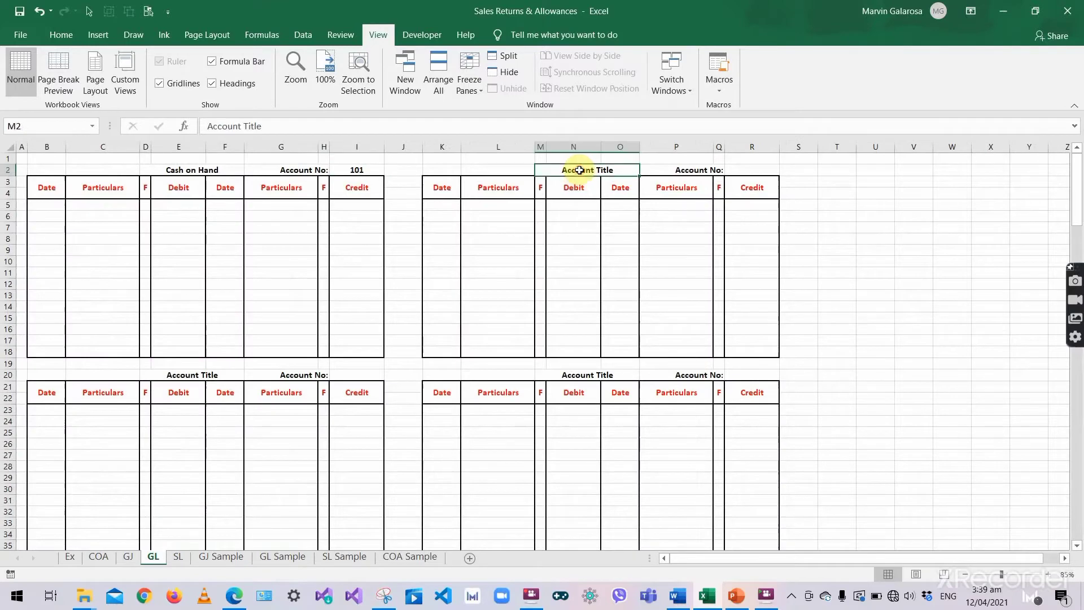
{"action": "type", "text": "Cash in Bank"}
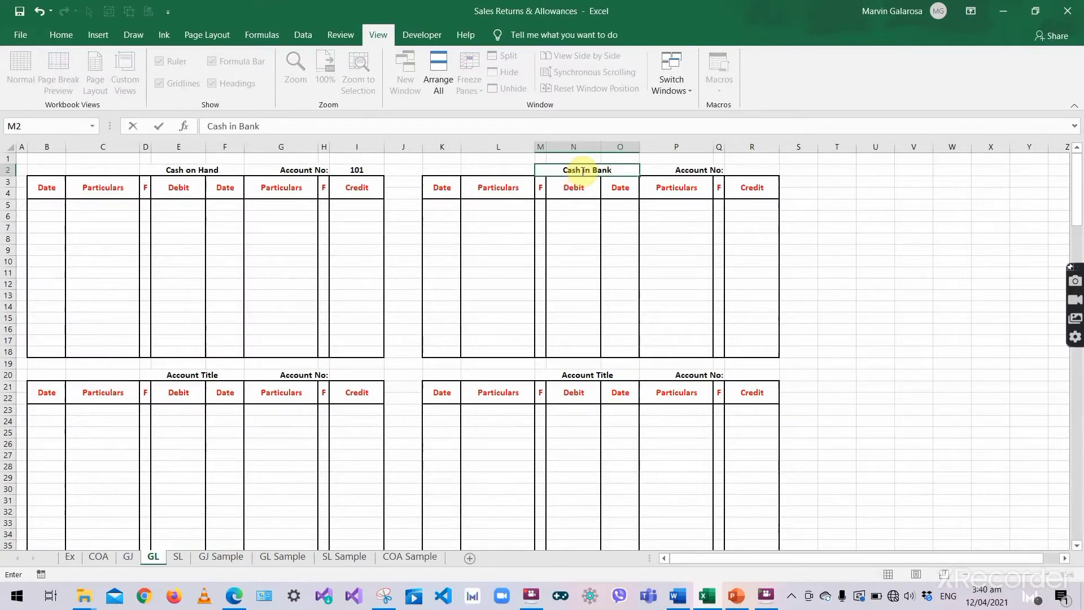
{"action": "left_click", "coordinate": [727, 171]}
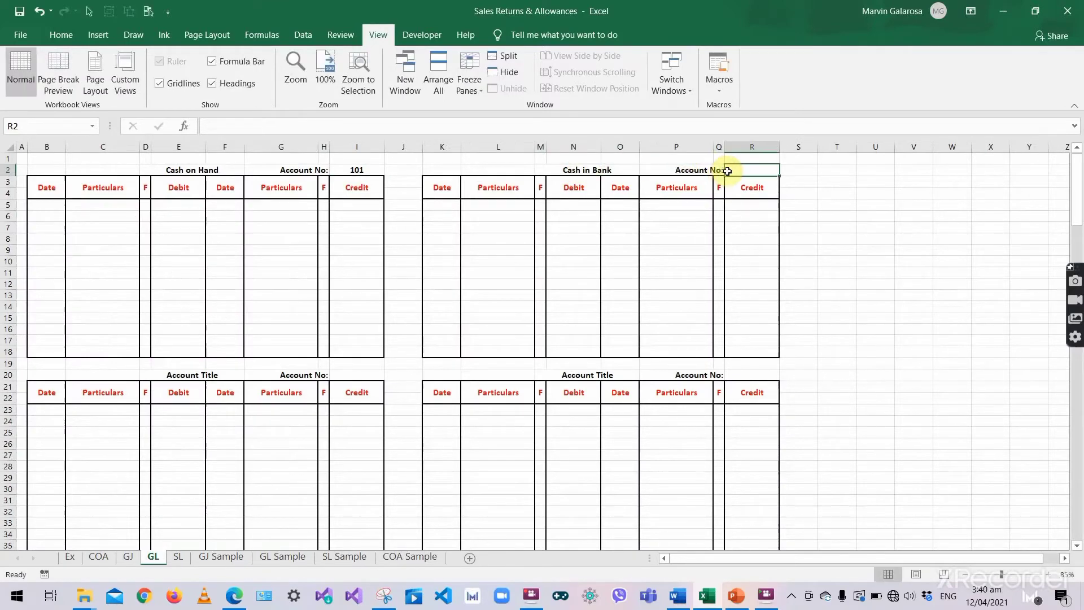
{"action": "type", "text": "102"}
{"action": "key", "text": "Return"}
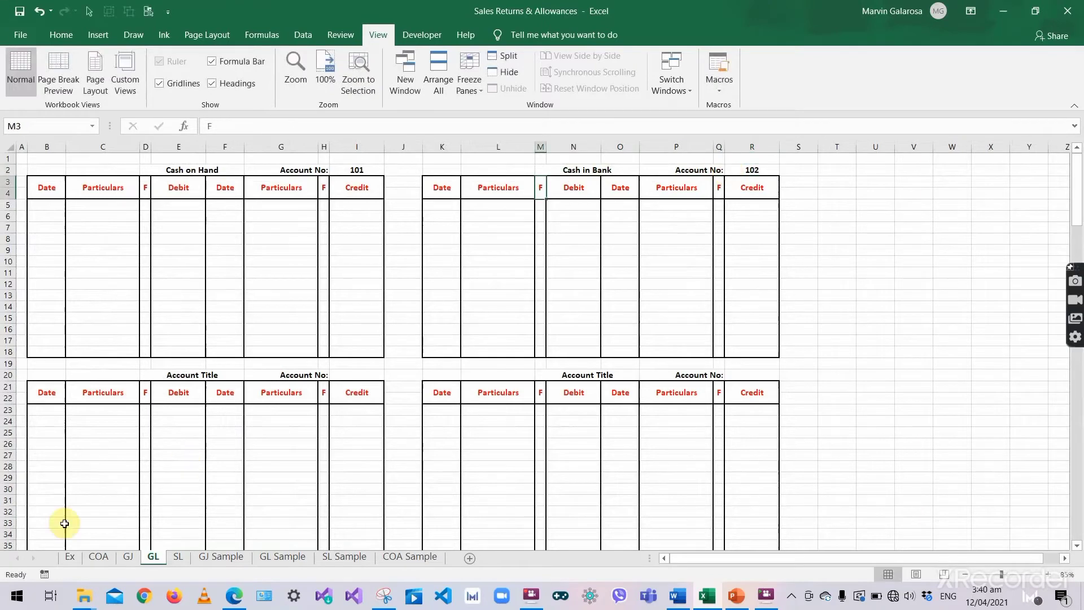
- Title the third ledger Petty Cash Fund with account number 103
{"action": "left_click", "coordinate": [184, 377]}
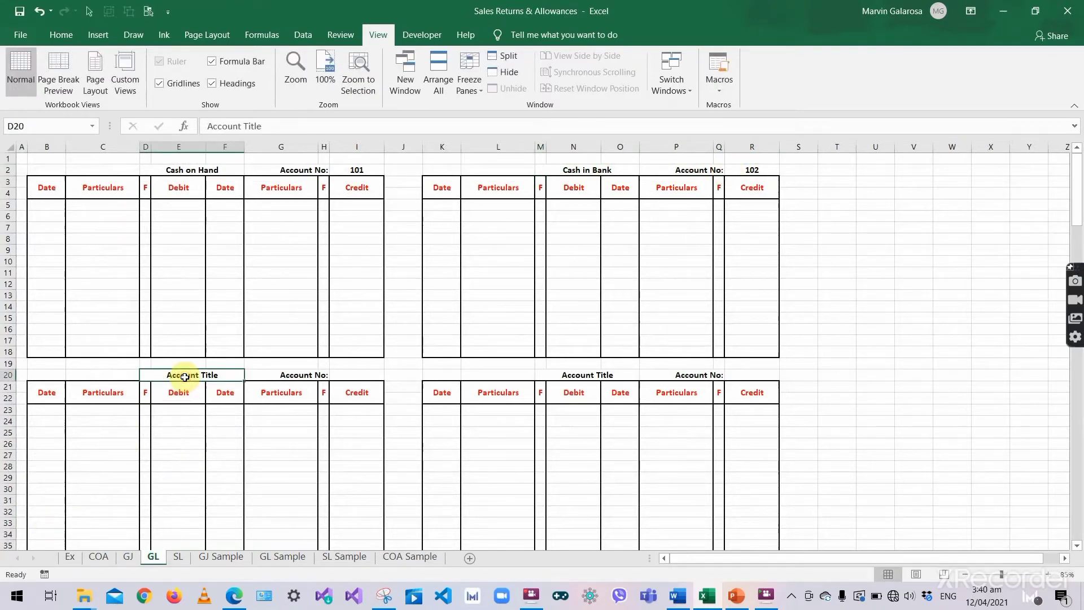
{"action": "type", "text": "Petty Cash Fund"}
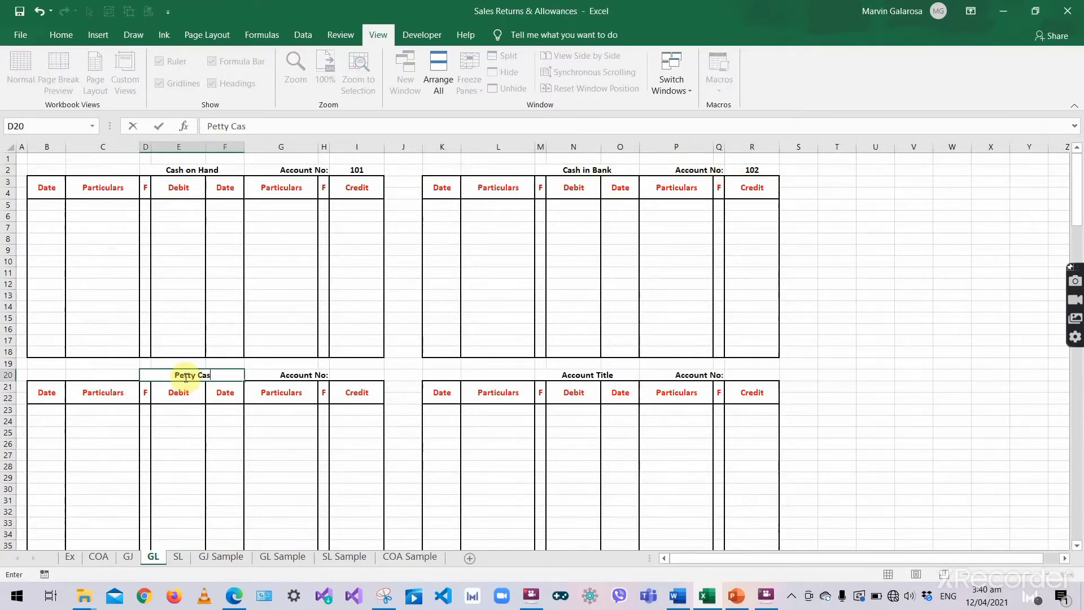
{"action": "left_click", "coordinate": [298, 377]}
{"action": "left_click", "coordinate": [363, 376]}
{"action": "type", "text": "103"}
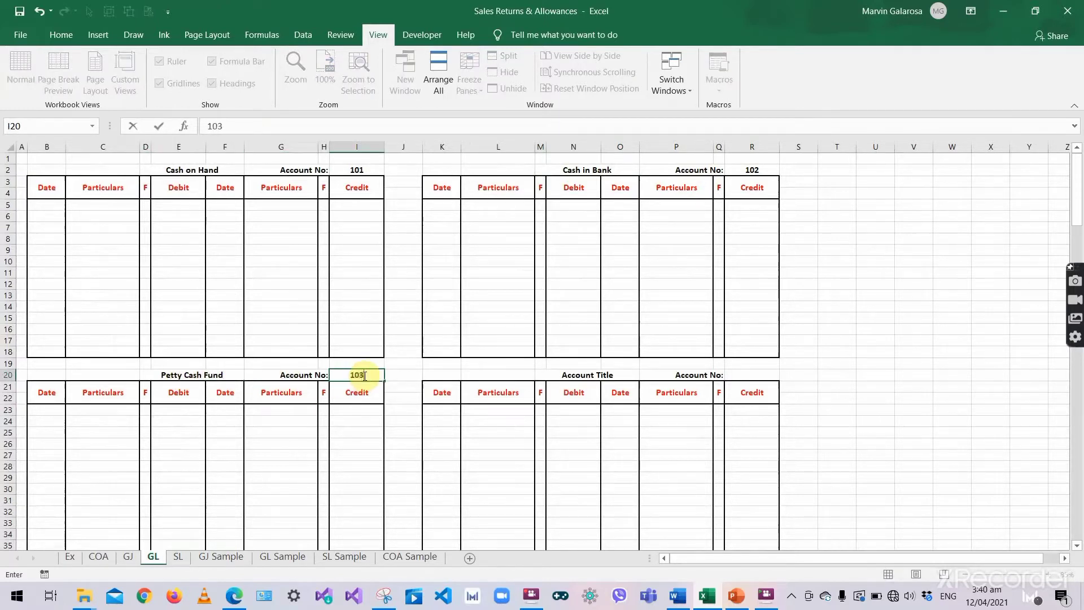
{"action": "key", "text": "Return"}
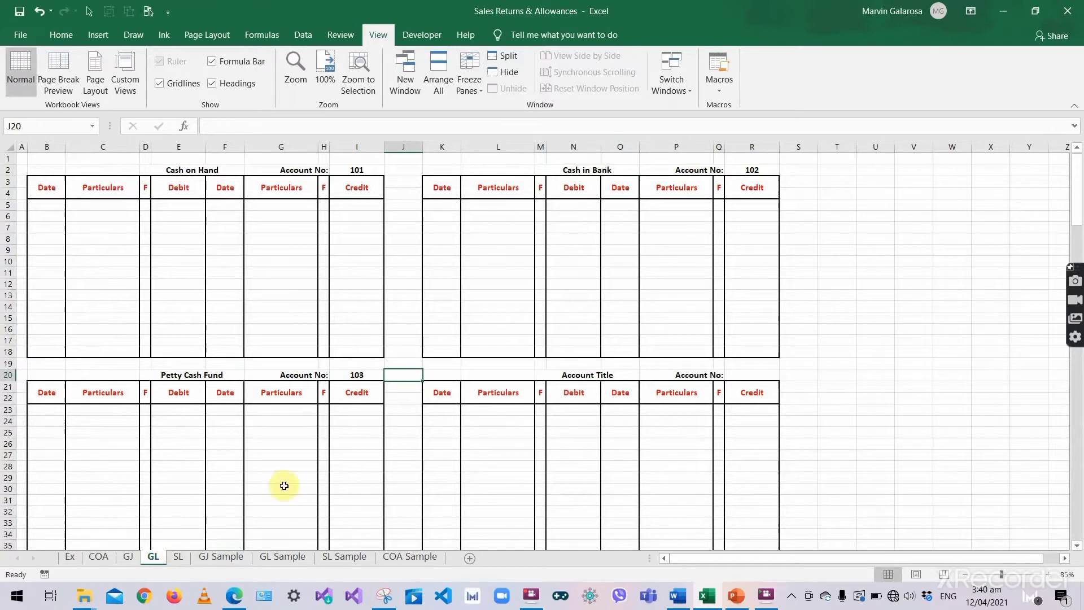
{"action": "left_click", "coordinate": [364, 466]}
{"action": "left_click", "coordinate": [252, 431]}
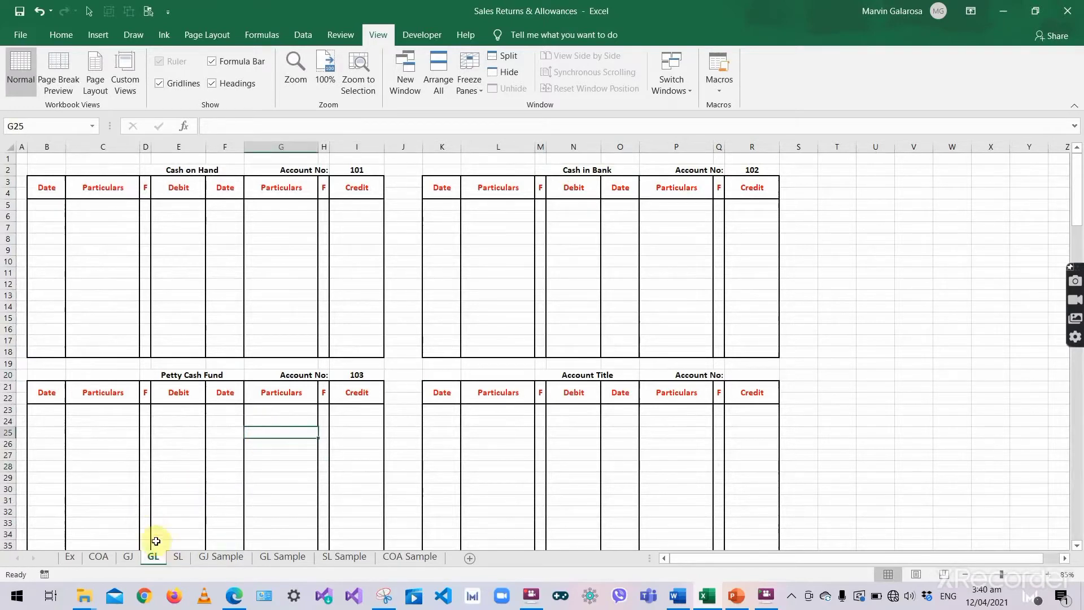
- Find the Accounts Receivable entry in the chart of accounts
{"action": "left_click", "coordinate": [98, 557]}
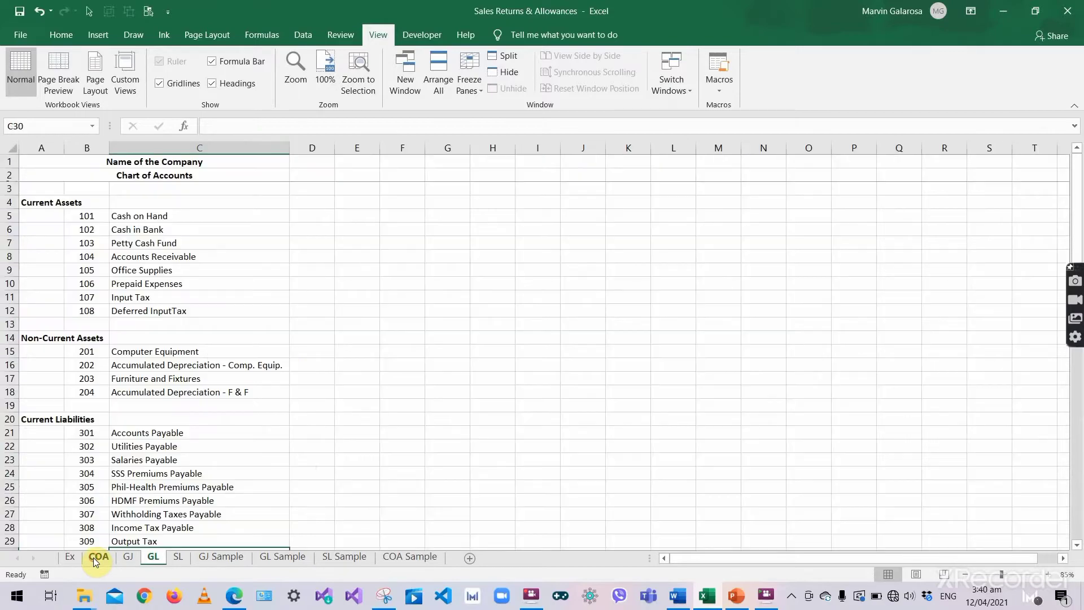
{"action": "left_click", "coordinate": [175, 486]}
{"action": "left_click", "coordinate": [154, 551]}
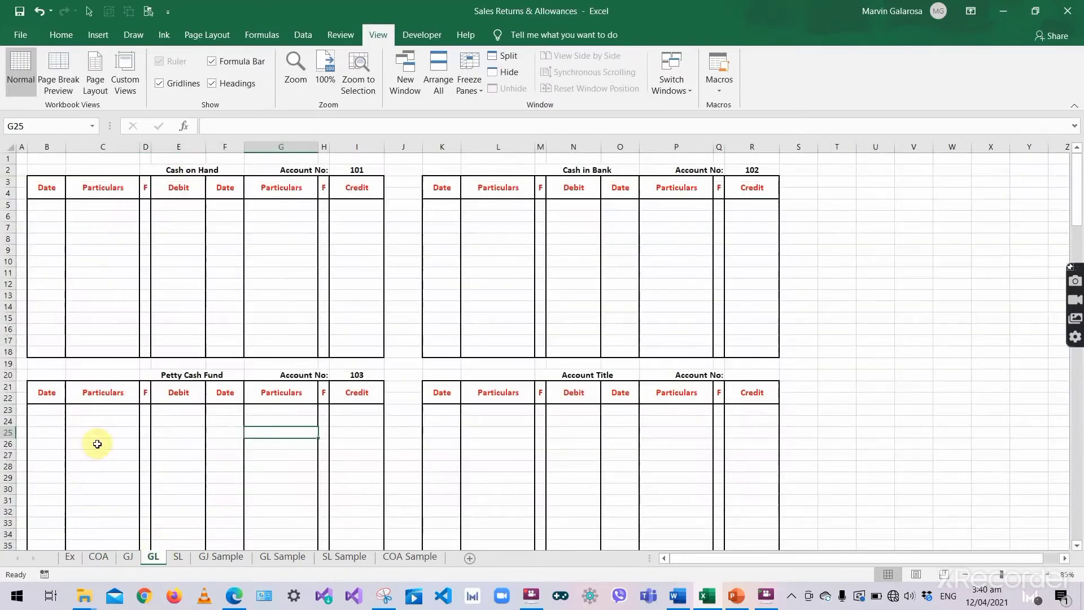
{"action": "left_click", "coordinate": [127, 559]}
{"action": "left_click", "coordinate": [107, 556]}
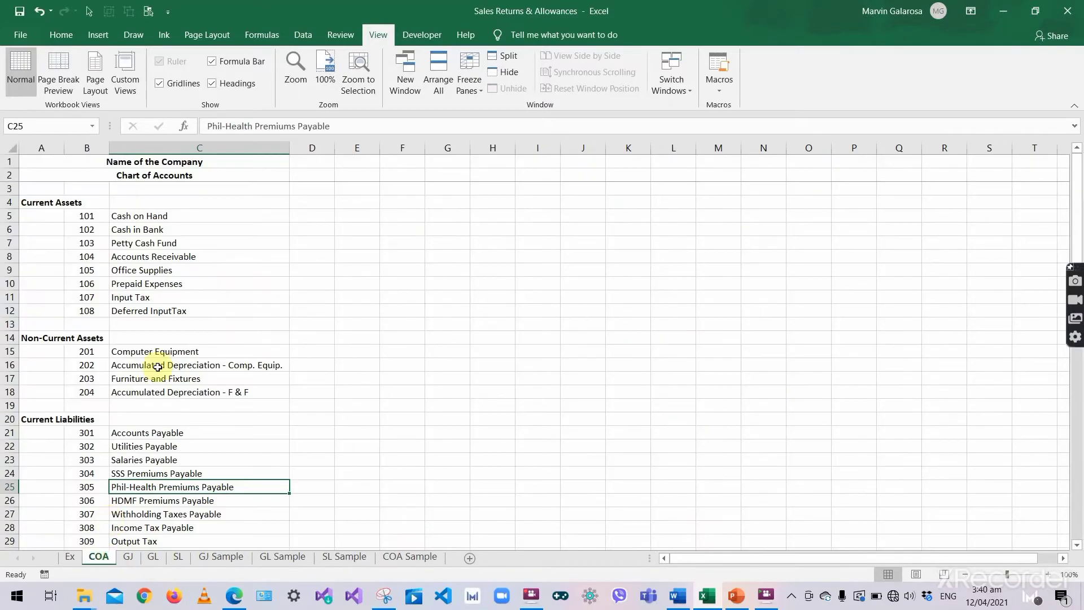
{"action": "left_click", "coordinate": [153, 256]}
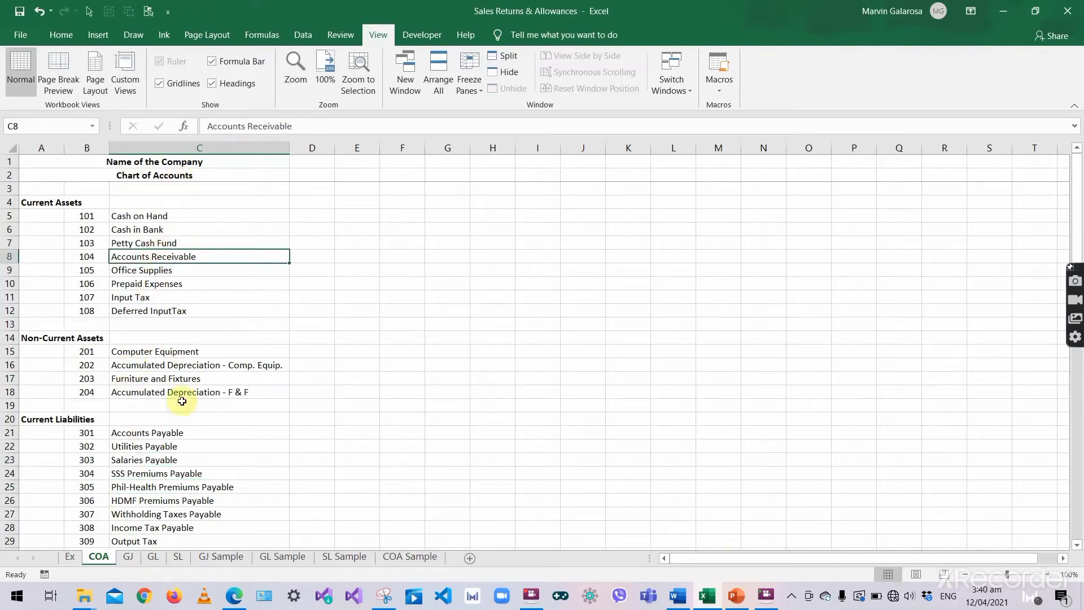
{"action": "left_click", "coordinate": [151, 557]}
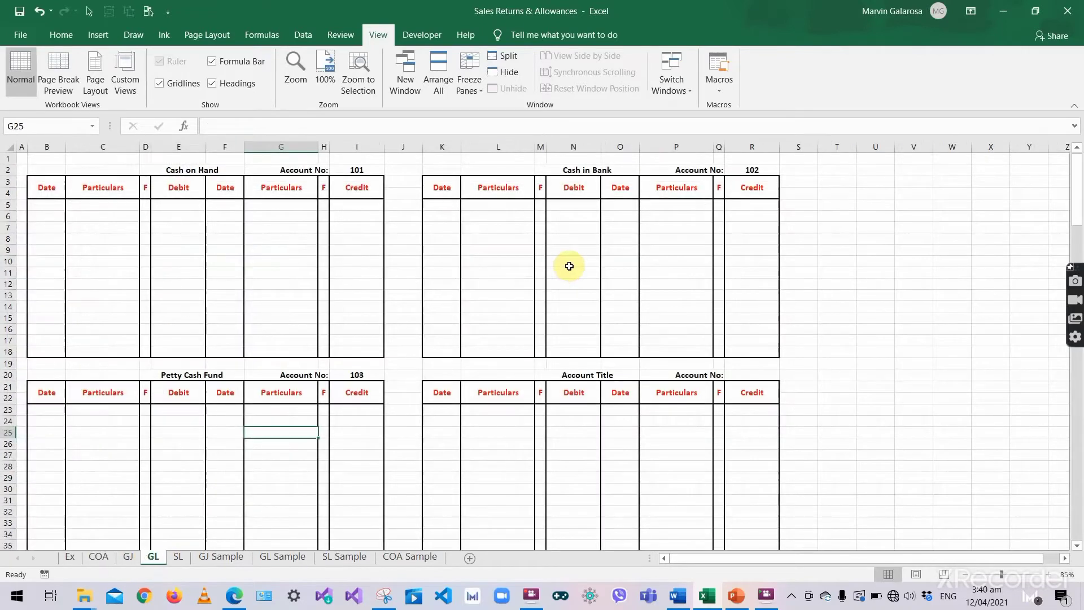
- Title the fourth ledger Accounts Receivable, account 104, then return to the chart of accounts
{"action": "left_click", "coordinate": [580, 375]}
{"action": "type", "text": "Accounts Re"}
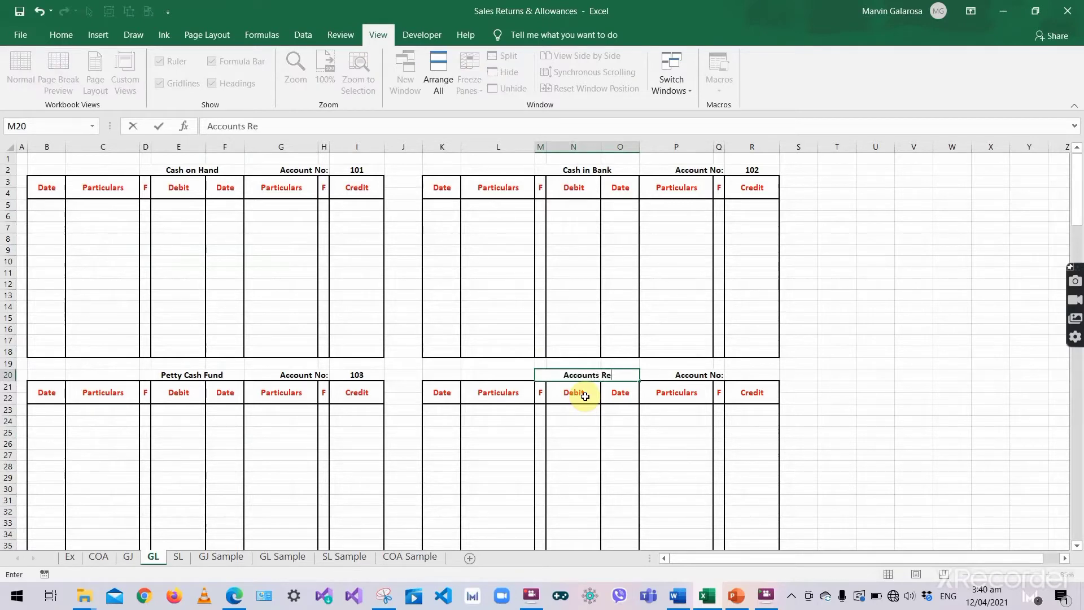
{"action": "type", "text": "ceivable"}
{"action": "key", "text": "Tab"}
{"action": "key", "text": "Tab"}
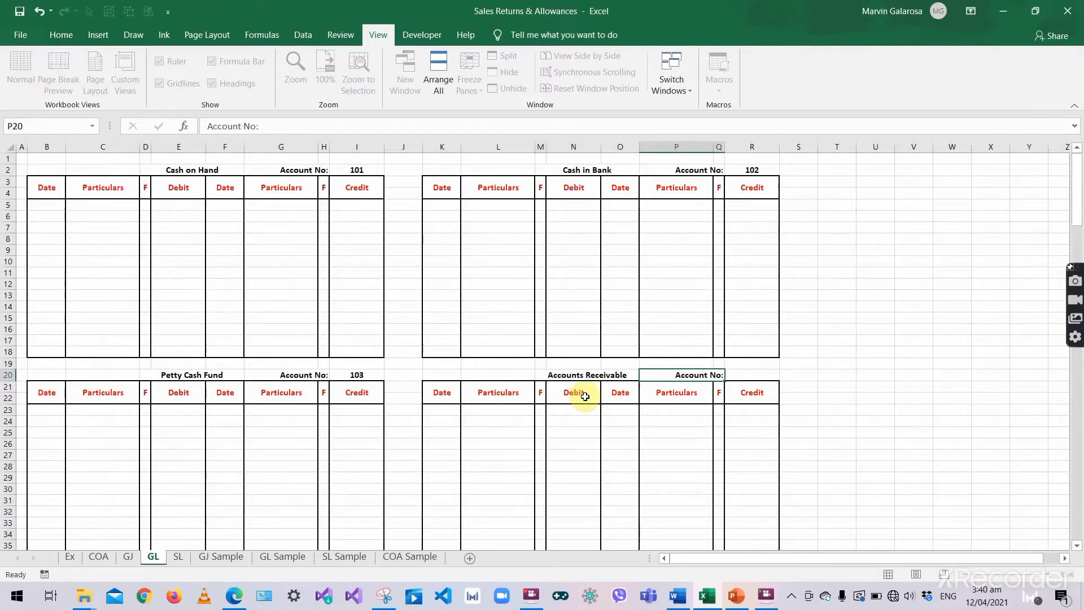
{"action": "left_click", "coordinate": [96, 562]}
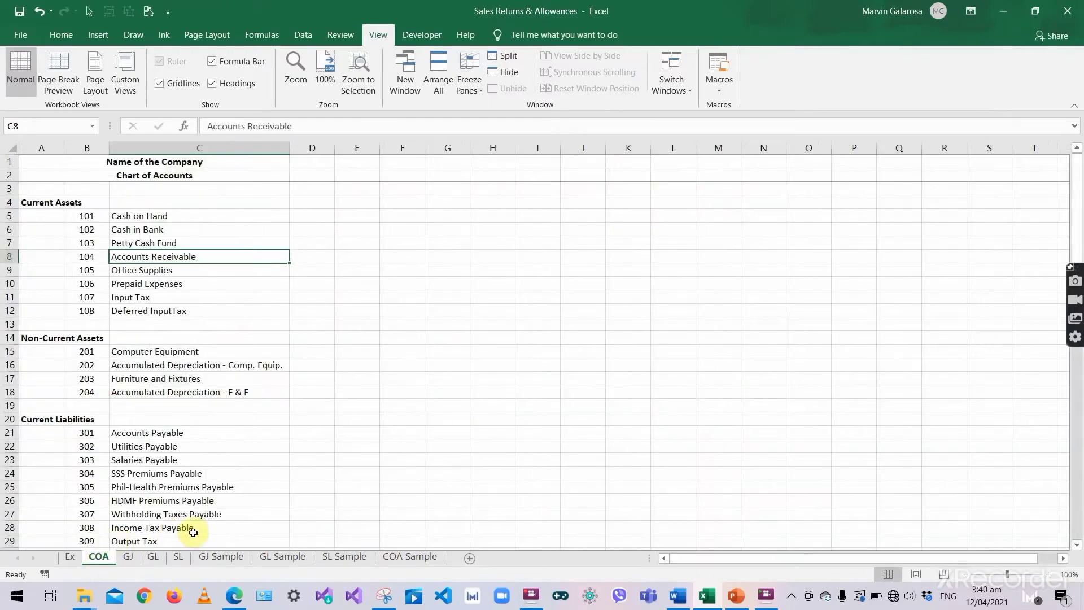
{"action": "left_click", "coordinate": [154, 557]}
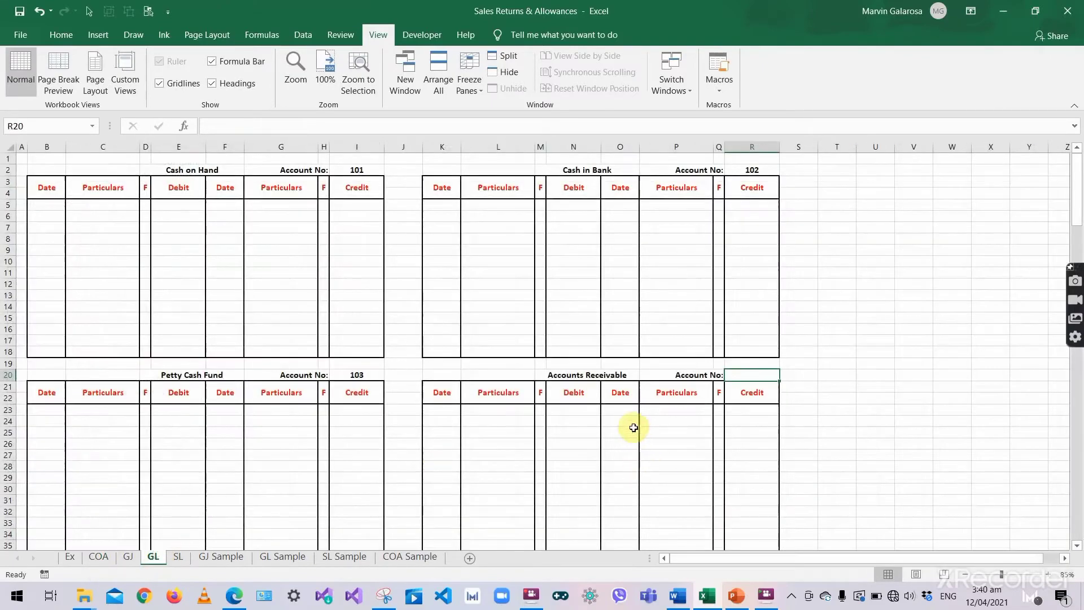
{"action": "type", "text": "104"}
{"action": "key", "text": "Return"}
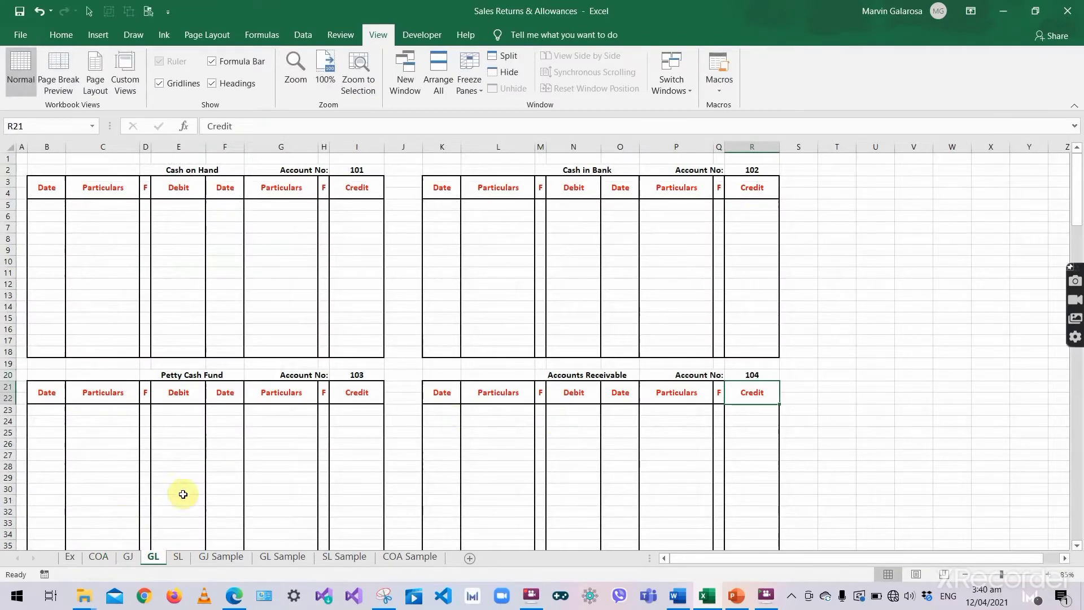
{"action": "left_click", "coordinate": [99, 557]}
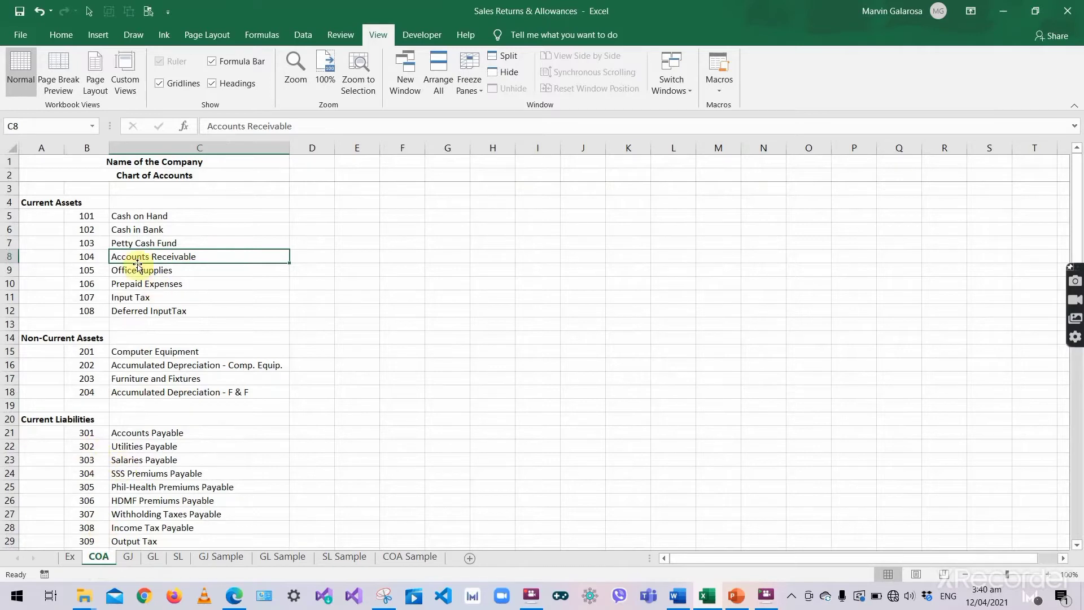
- Insert a row above Office Supplies for account 105, Allowance for Doubtful Accounts
{"action": "left_click", "coordinate": [9, 270]}
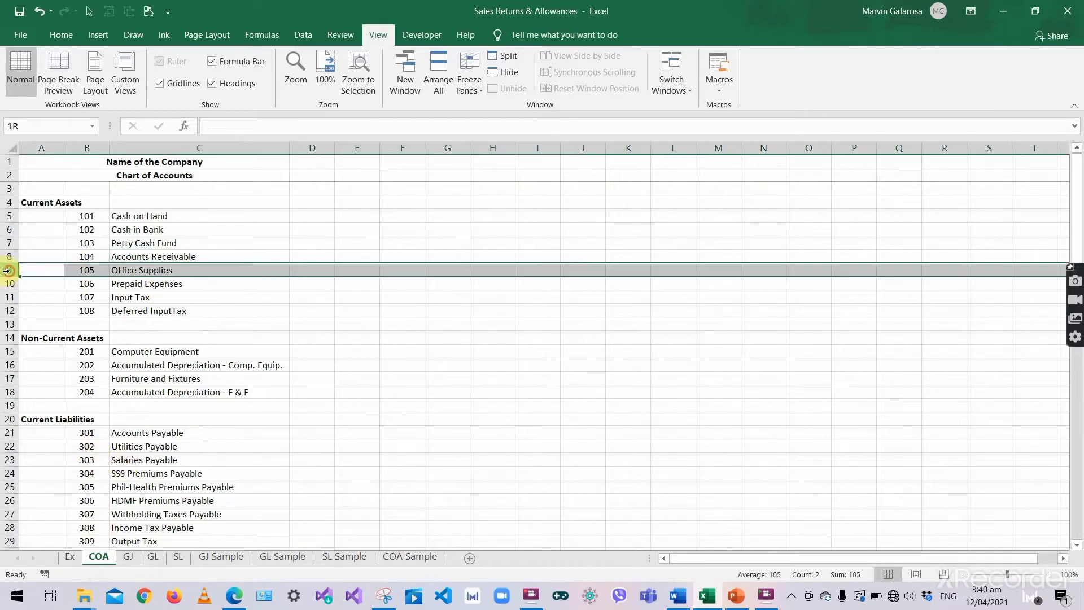
{"action": "right_click", "coordinate": [9, 270]}
{"action": "left_click", "coordinate": [42, 371]}
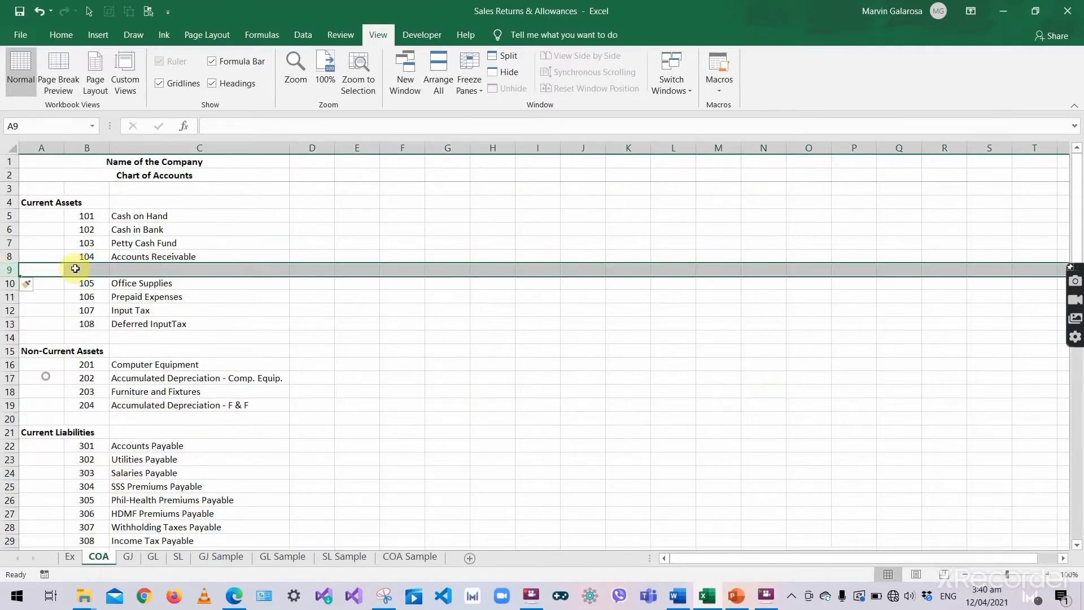
{"action": "left_click", "coordinate": [94, 269]}
{"action": "type", "text": "105"}
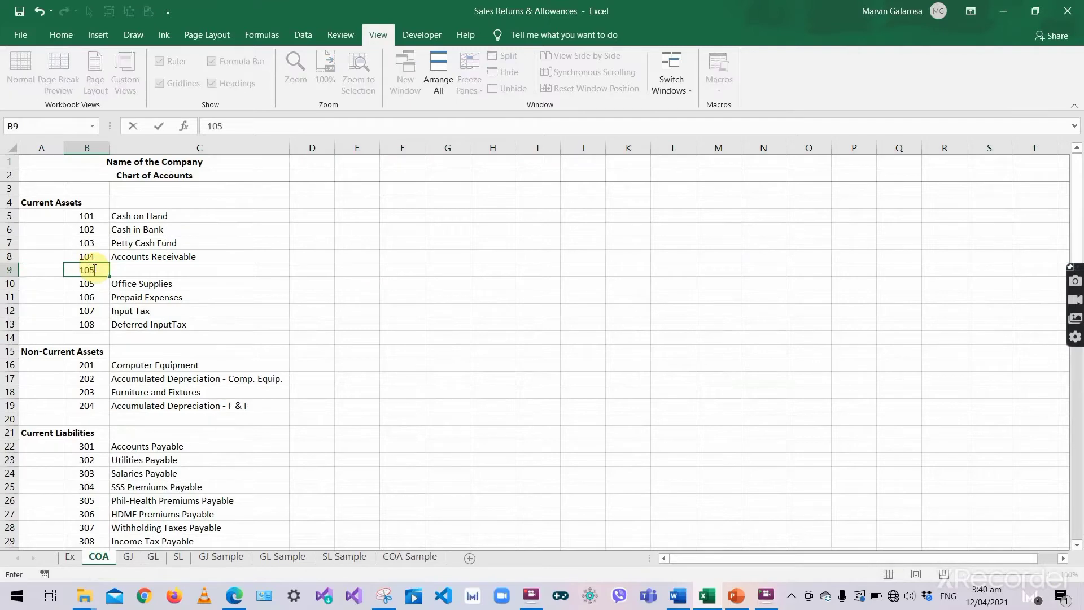
{"action": "left_click", "coordinate": [155, 266]}
{"action": "type", "text": "Allowance for Doubful Accounts"}
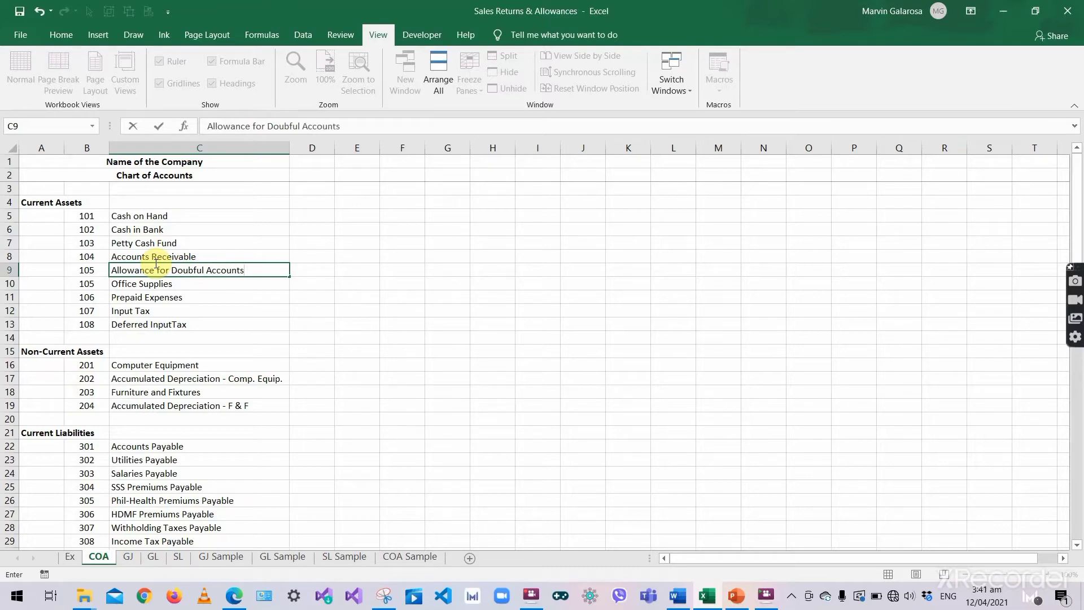
{"action": "key", "text": "Tab"}
- Fill the account numbers as a series from 104 to B13, renumbering the following accounts 106–109
{"action": "left_click", "coordinate": [90, 270]}
{"action": "left_click", "coordinate": [103, 259]}
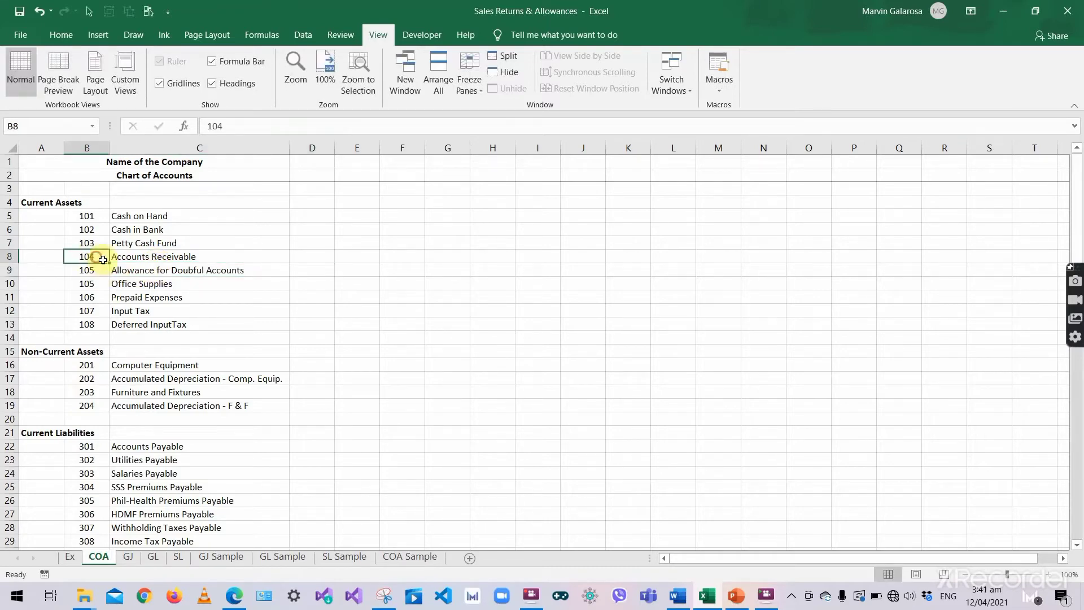
{"action": "left_click_drag", "start_coordinate": [109, 266], "coordinate": [110, 332]}
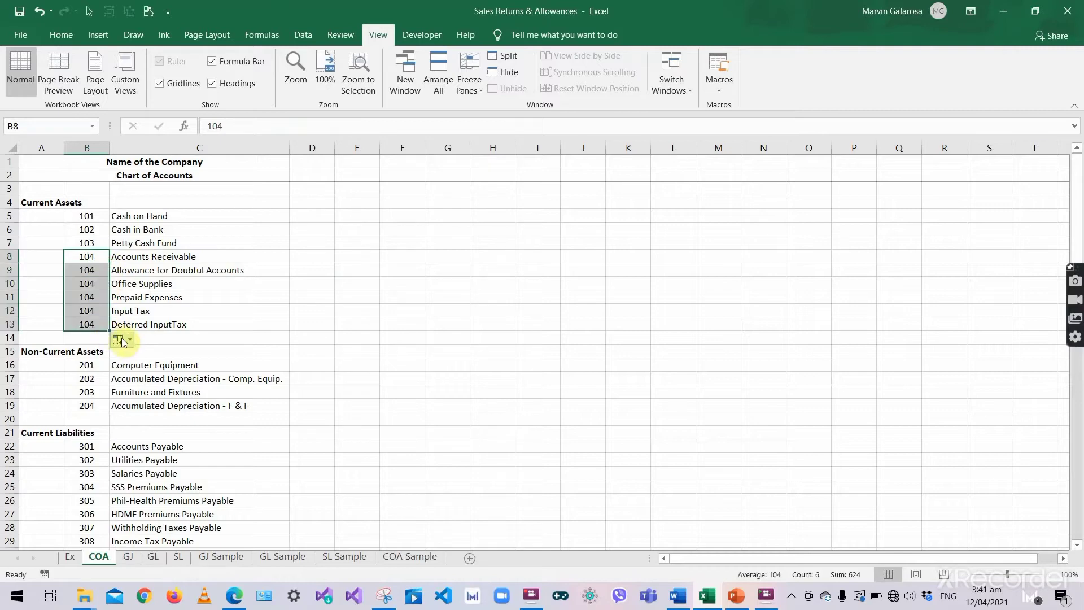
{"action": "left_click", "coordinate": [119, 340]}
{"action": "left_click", "coordinate": [137, 375]}
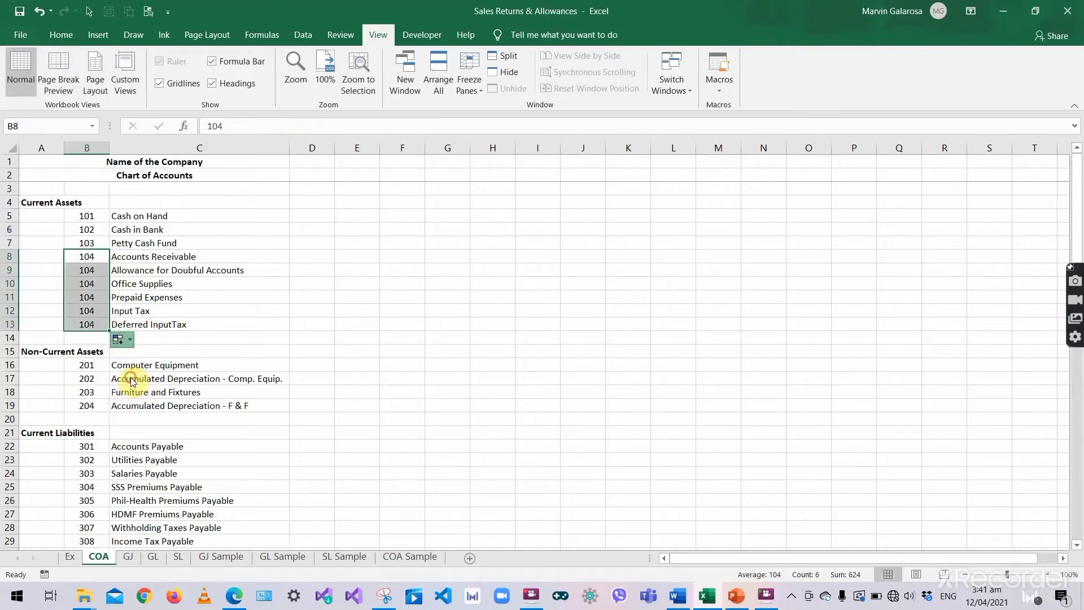
{"action": "left_click", "coordinate": [156, 300]}
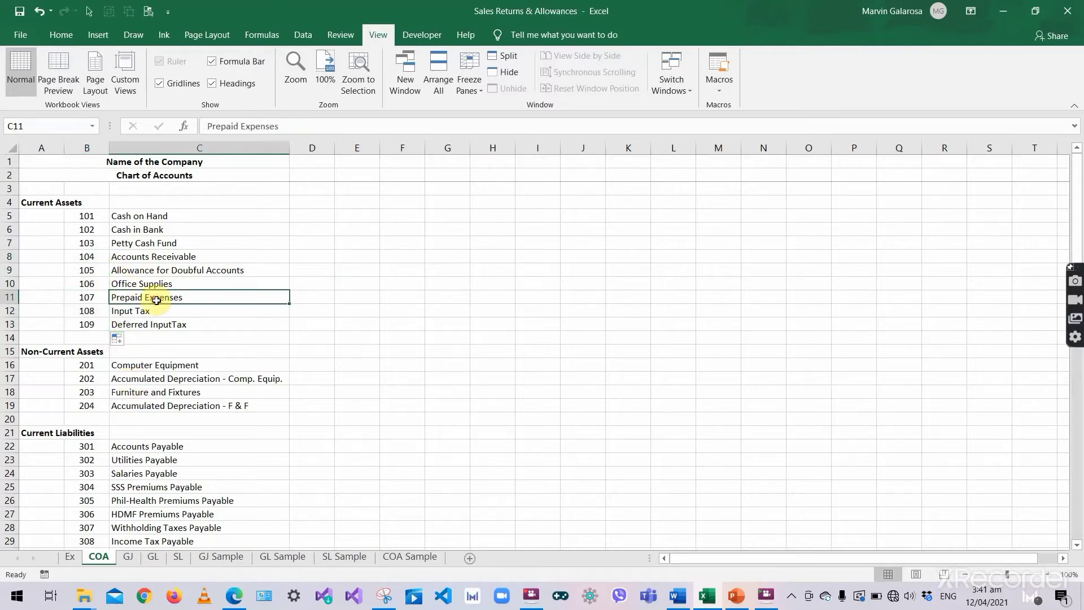
- Title the first blank GL ledger Office Supplies with account number 106 from the chart of accounts
{"action": "left_click", "coordinate": [88, 283]}
{"action": "left_click", "coordinate": [163, 291]}
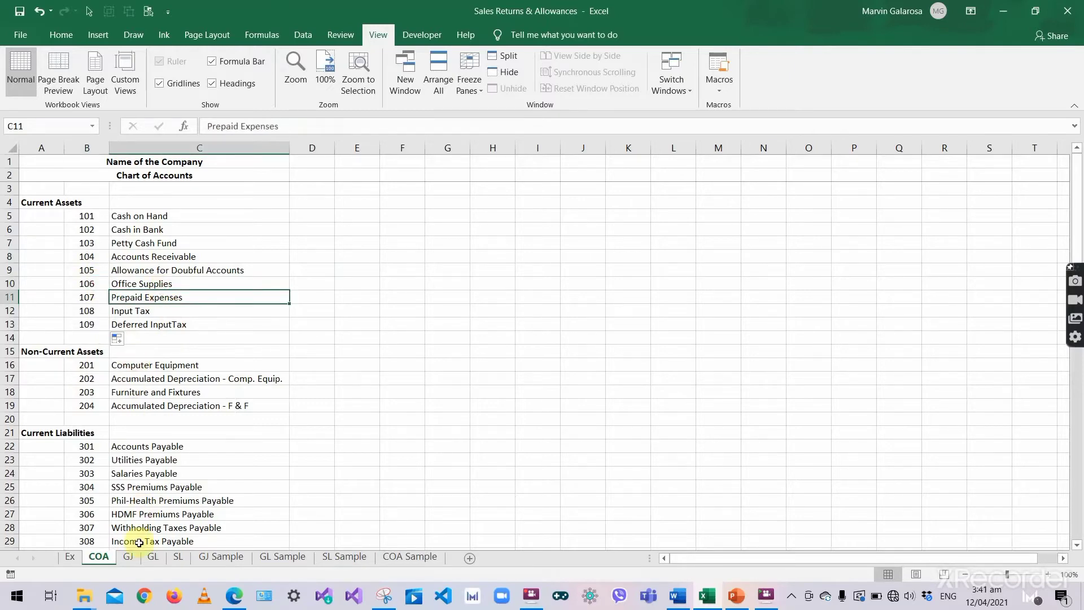
{"action": "left_click", "coordinate": [152, 557]}
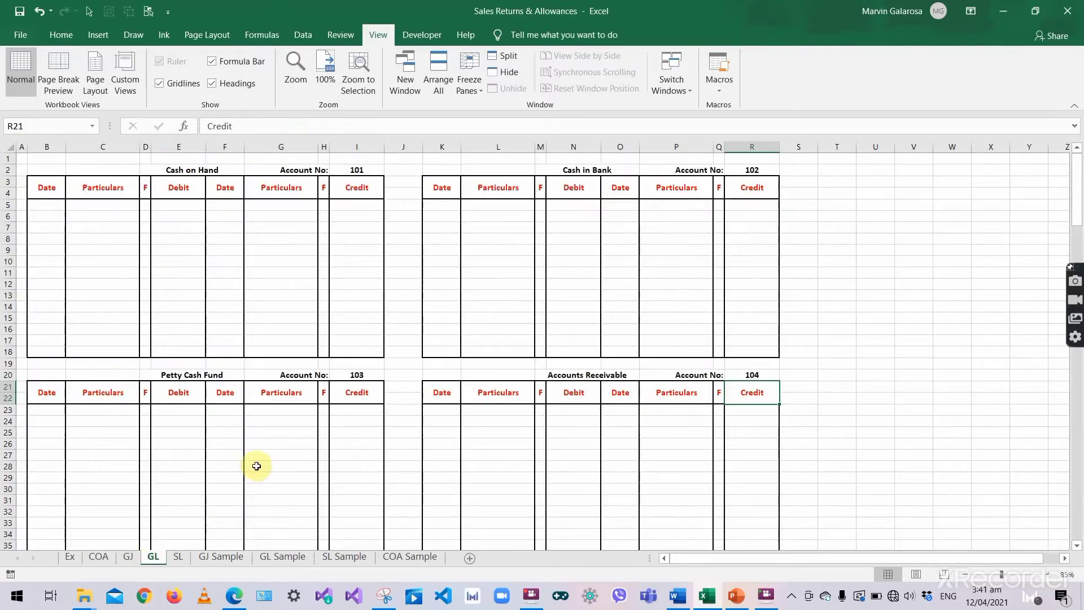
{"action": "scroll", "coordinate": [254, 468], "scroll_direction": "down", "scroll_amount": 4}
{"action": "left_click", "coordinate": [176, 444]}
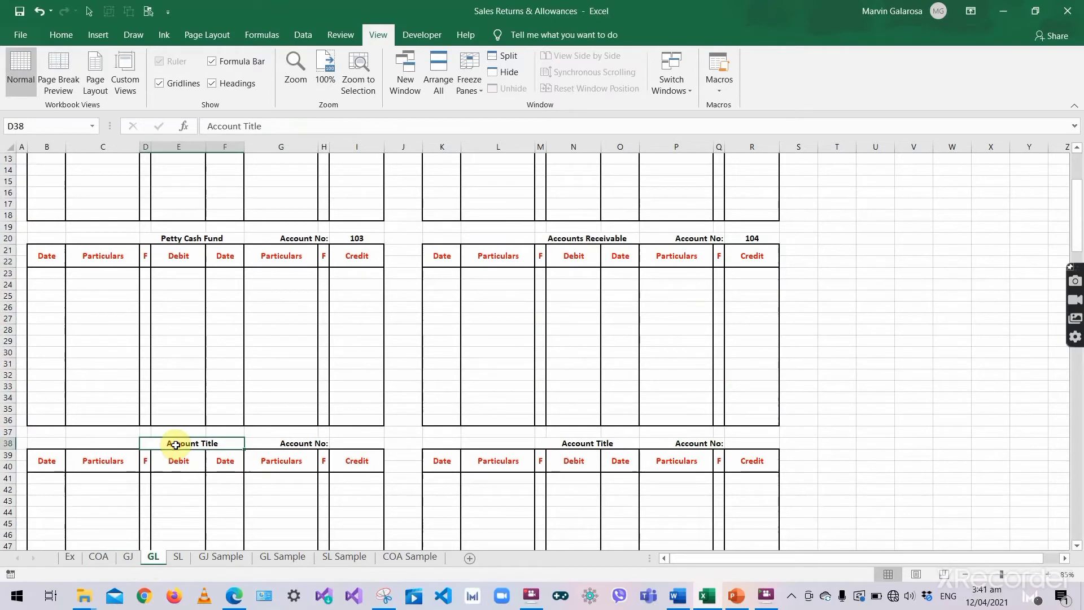
{"action": "key", "text": "BackSpace"}
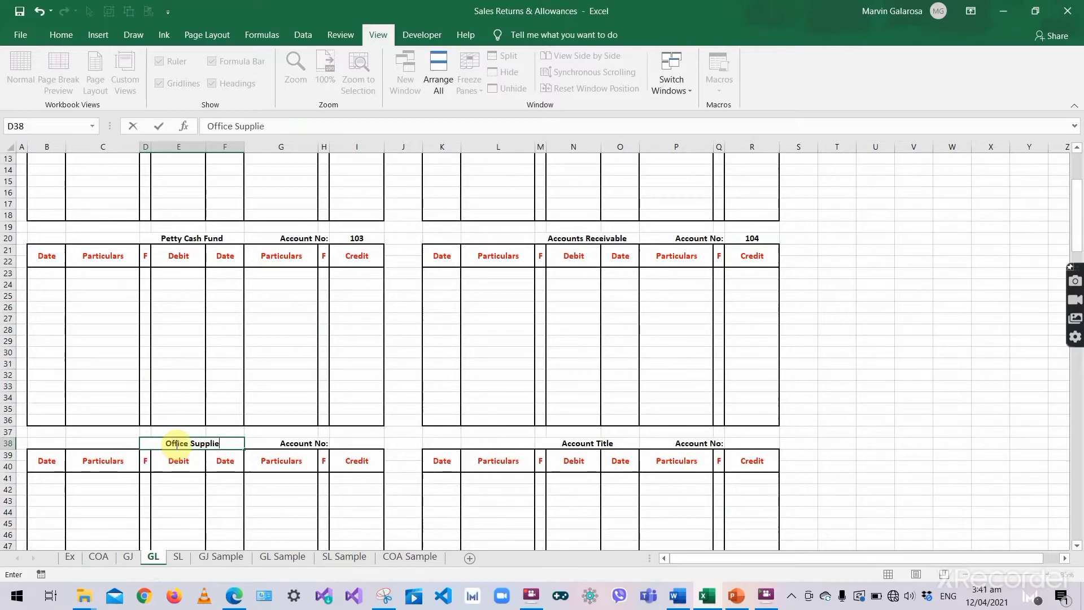
{"action": "key", "text": "Tab"}
{"action": "key", "text": "Tab"}
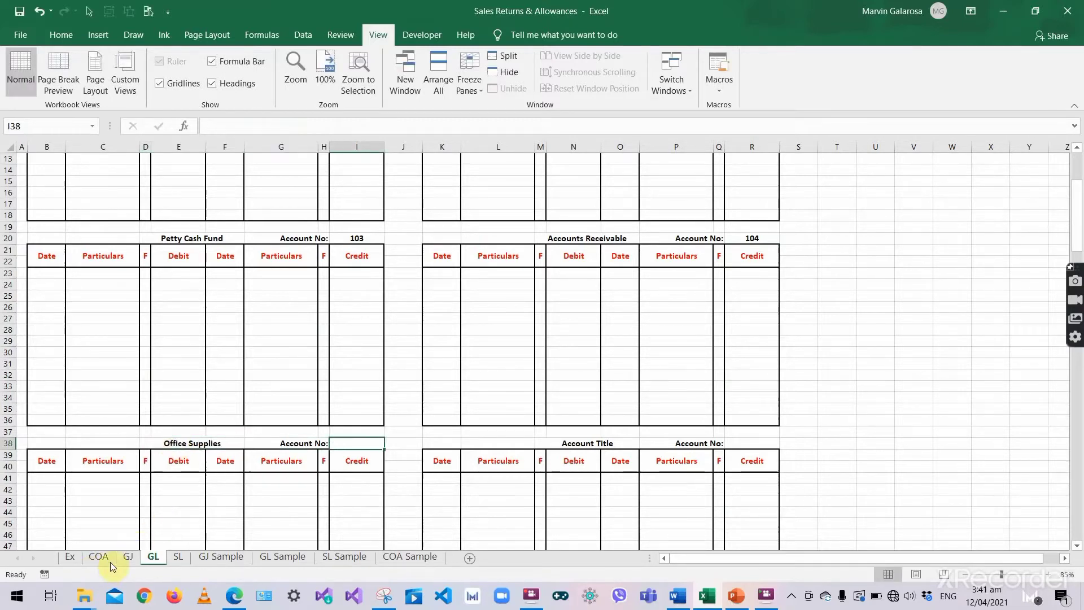
{"action": "left_click", "coordinate": [109, 561]}
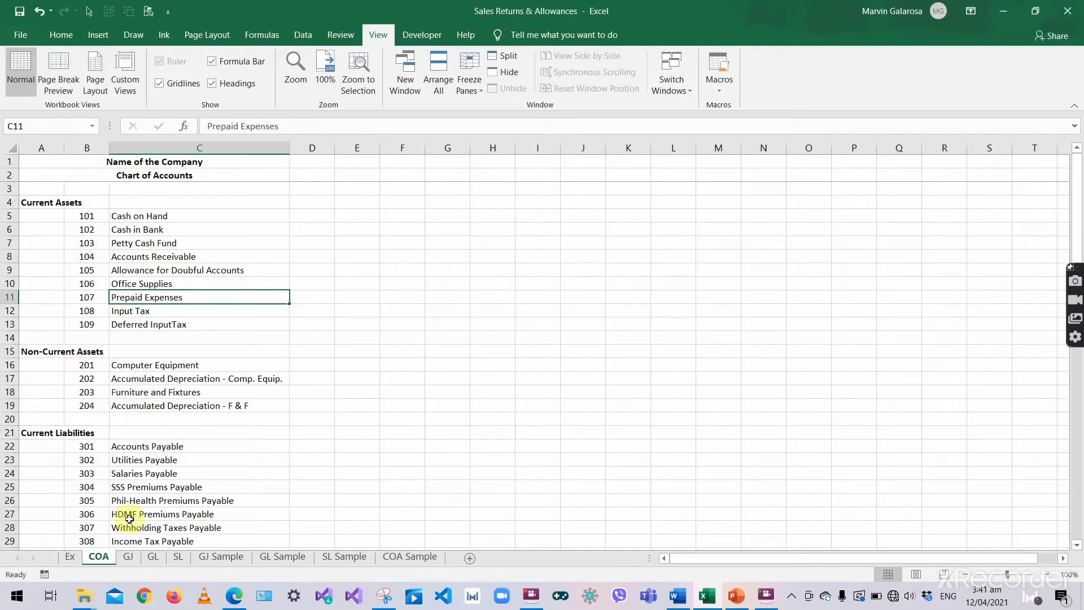
{"action": "left_click", "coordinate": [154, 557]}
{"action": "type", "text": "1"}
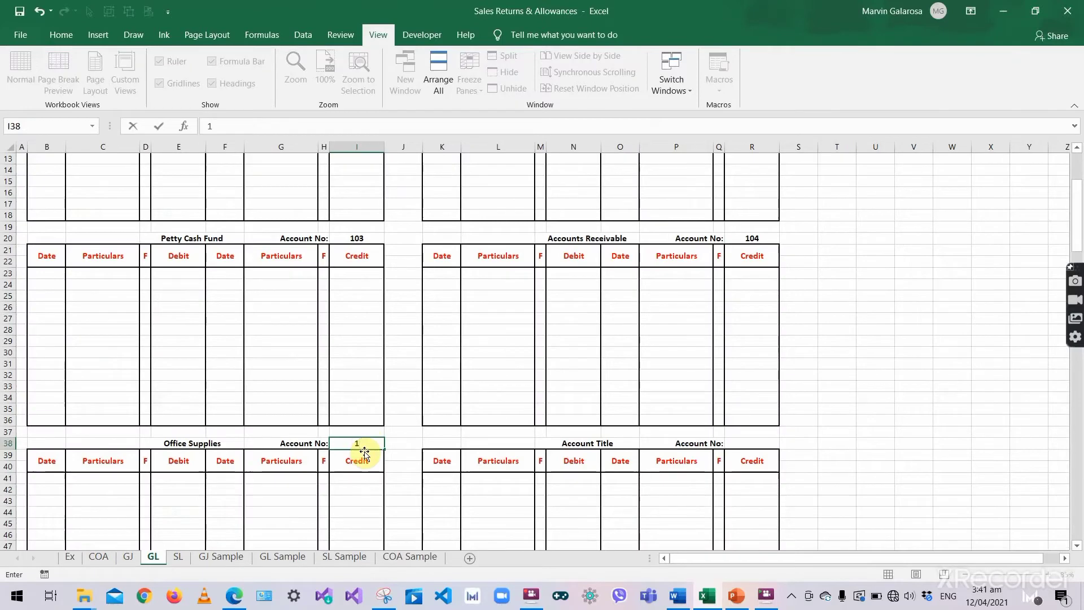
{"action": "type", "text": "06"}
{"action": "key", "text": "Return"}
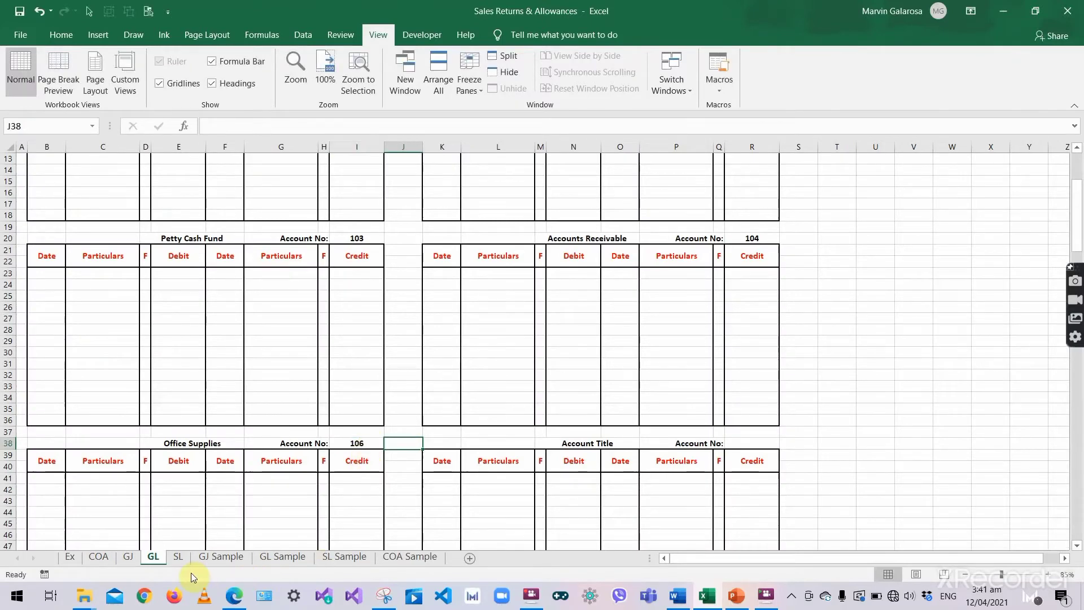
- Title the next blank ledger Computer Equipment with account number 201
{"action": "left_click", "coordinate": [107, 558]}
{"action": "left_click", "coordinate": [145, 338]}
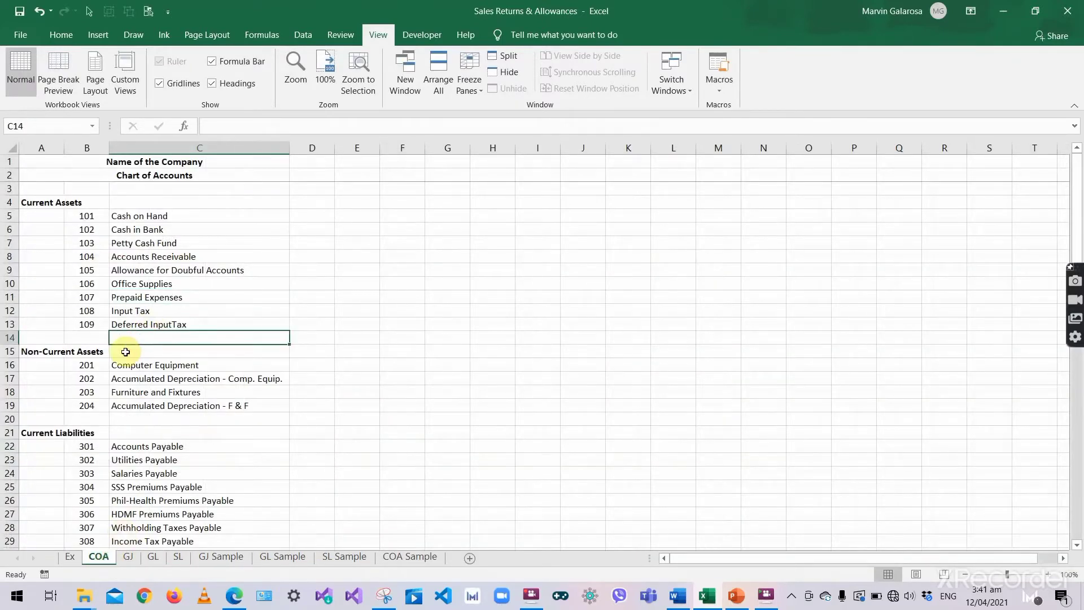
{"action": "left_click", "coordinate": [113, 377]}
{"action": "left_click", "coordinate": [80, 364]}
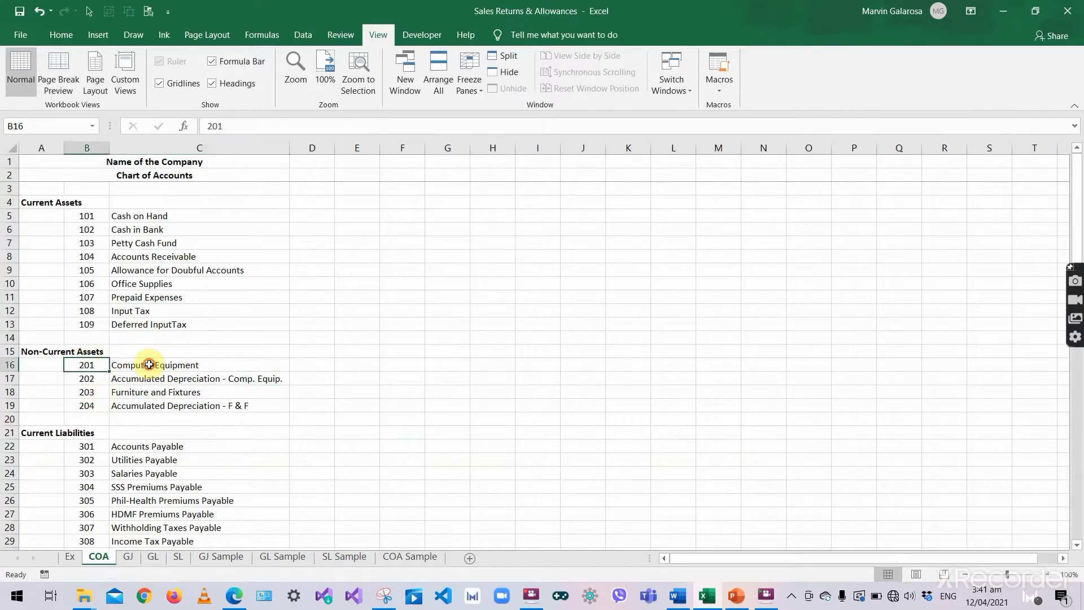
{"action": "left_click", "coordinate": [122, 367]}
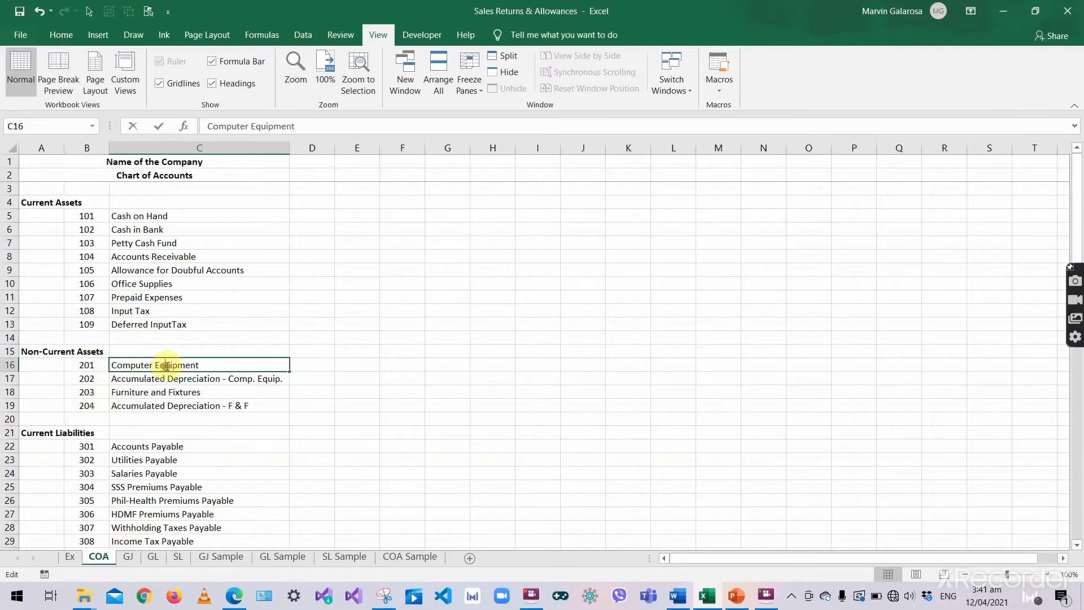
{"action": "key", "text": "Tab"}
{"action": "left_click", "coordinate": [128, 558]}
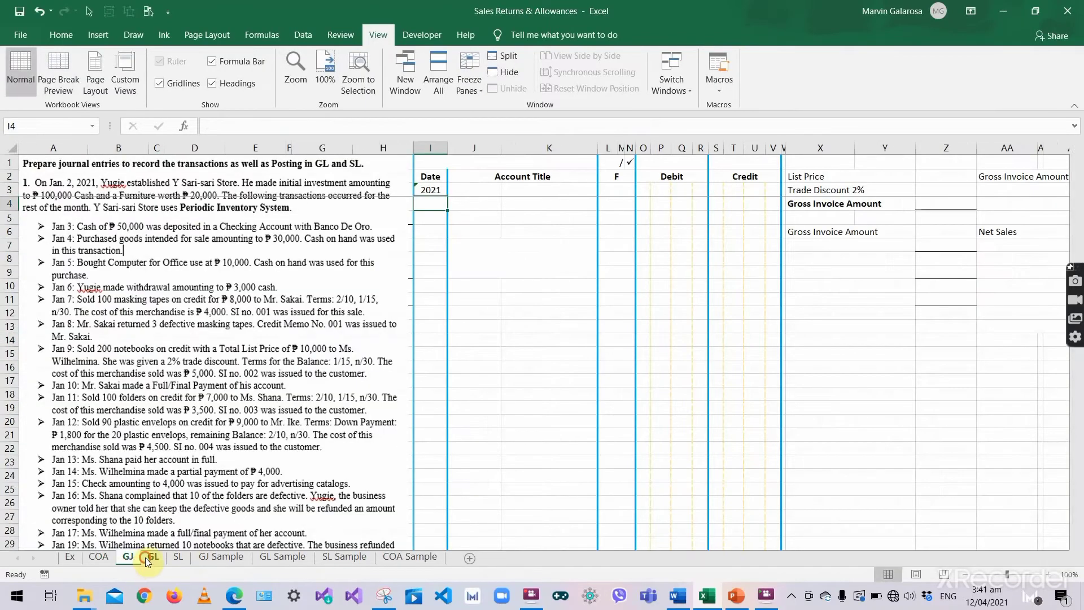
{"action": "left_click", "coordinate": [144, 557]}
{"action": "double_click", "coordinate": [597, 443]}
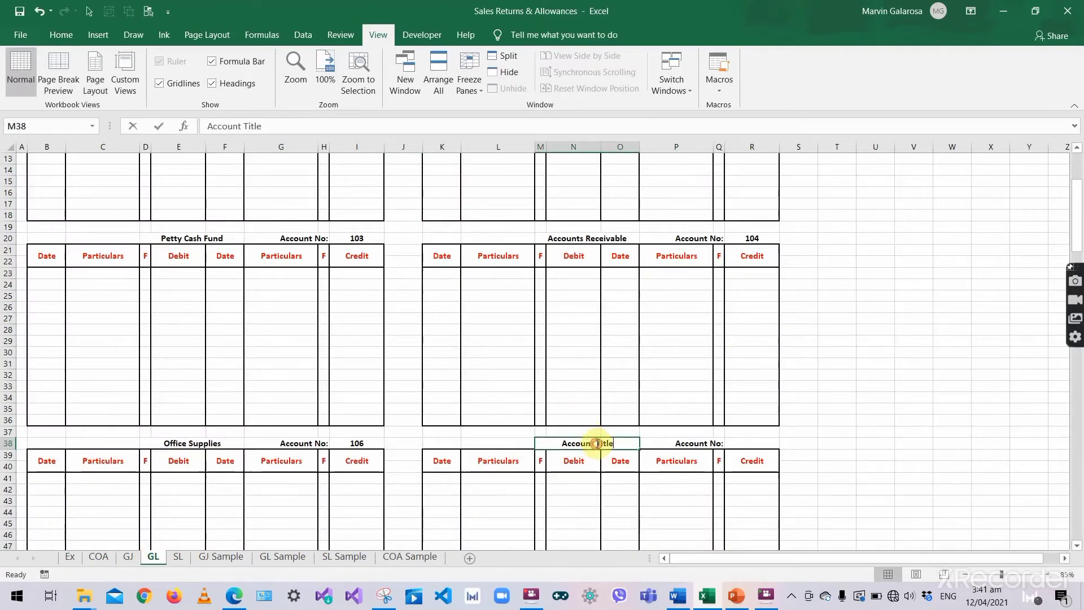
{"action": "key", "text": "ctrl+a"}
{"action": "type", "text": "Computer Equipment"}
{"action": "key", "text": "Tab"}
{"action": "left_click", "coordinate": [743, 446]}
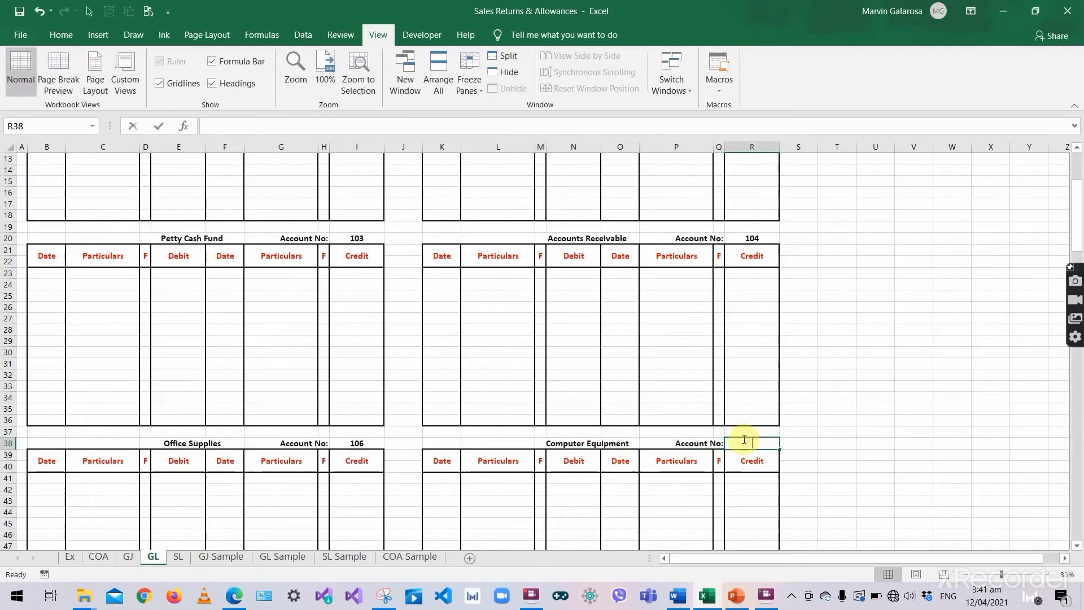
{"action": "type", "text": "201"}
{"action": "key", "text": "Return"}
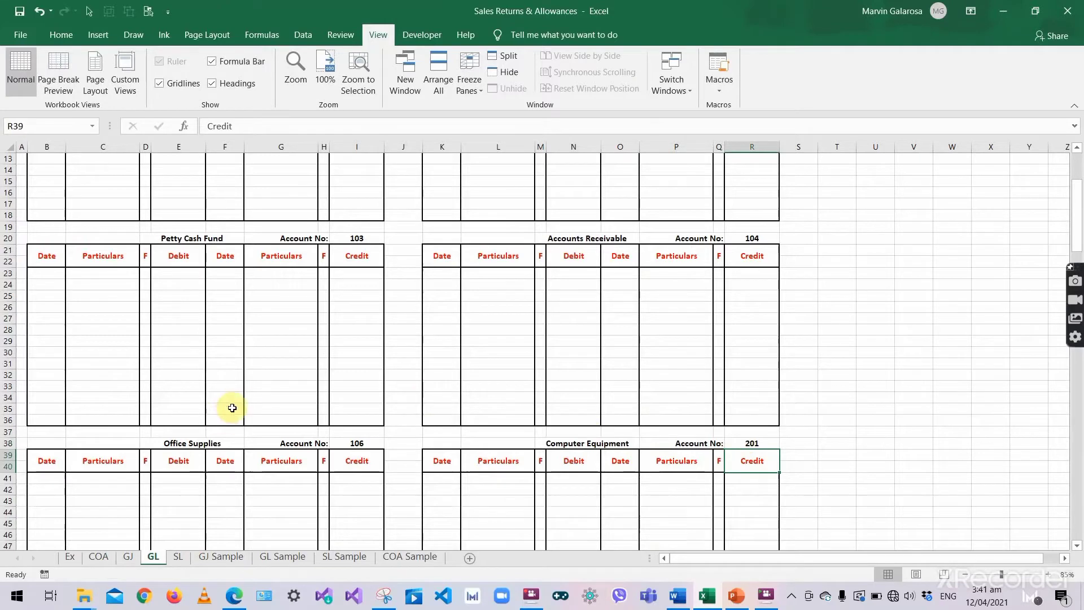
{"action": "scroll", "coordinate": [212, 477], "scroll_direction": "down", "scroll_amount": 4}
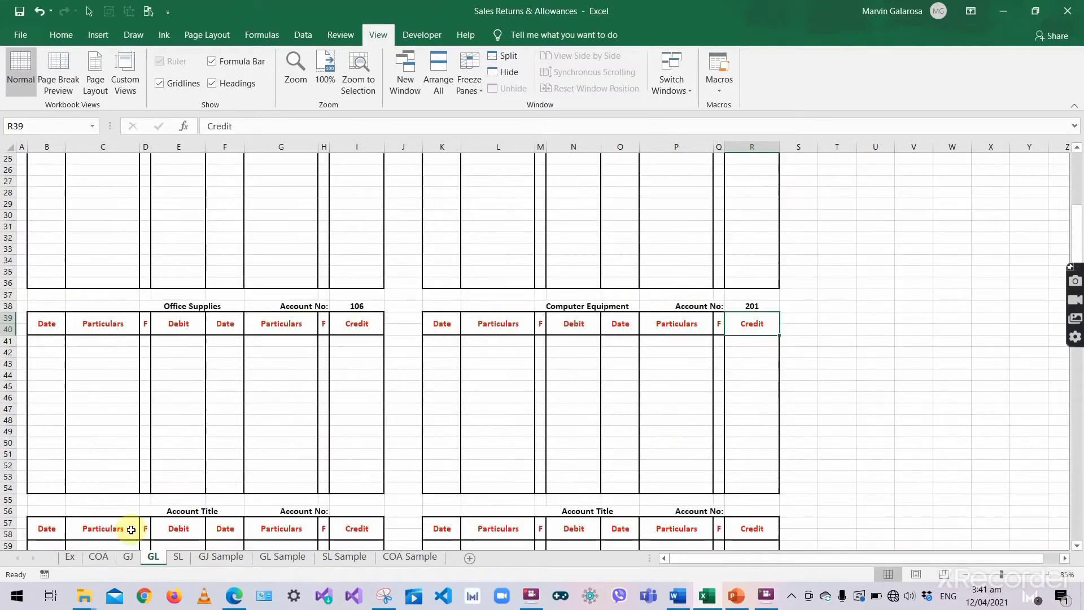
- Label the next blank ledger Furniture and Fixtures with account number 203
{"action": "left_click", "coordinate": [99, 556]}
{"action": "scroll", "coordinate": [218, 358], "scroll_direction": "down", "scroll_amount": 2}
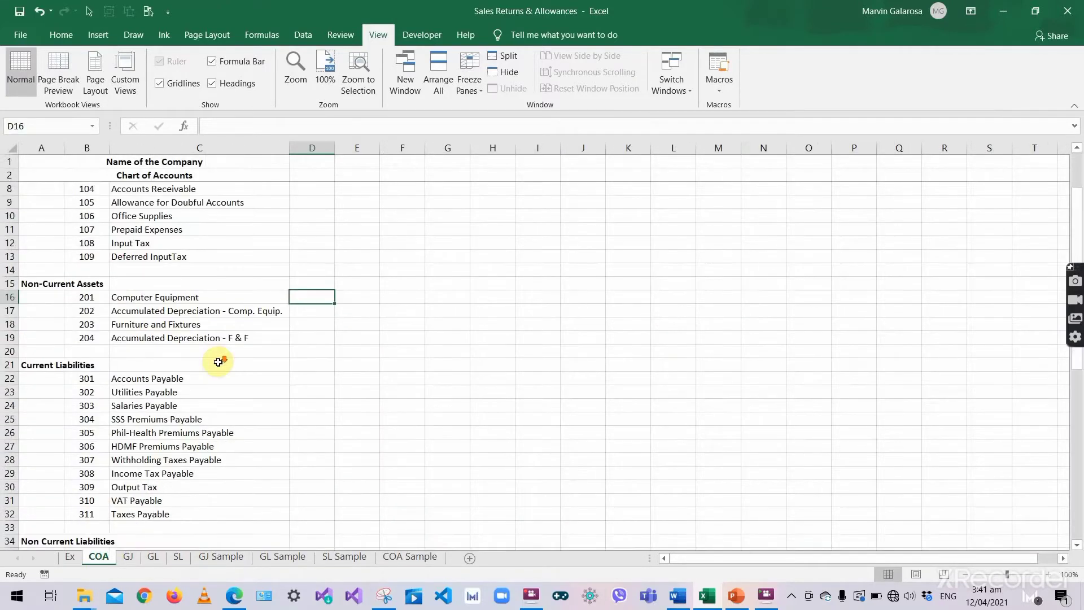
{"action": "left_click", "coordinate": [92, 311]}
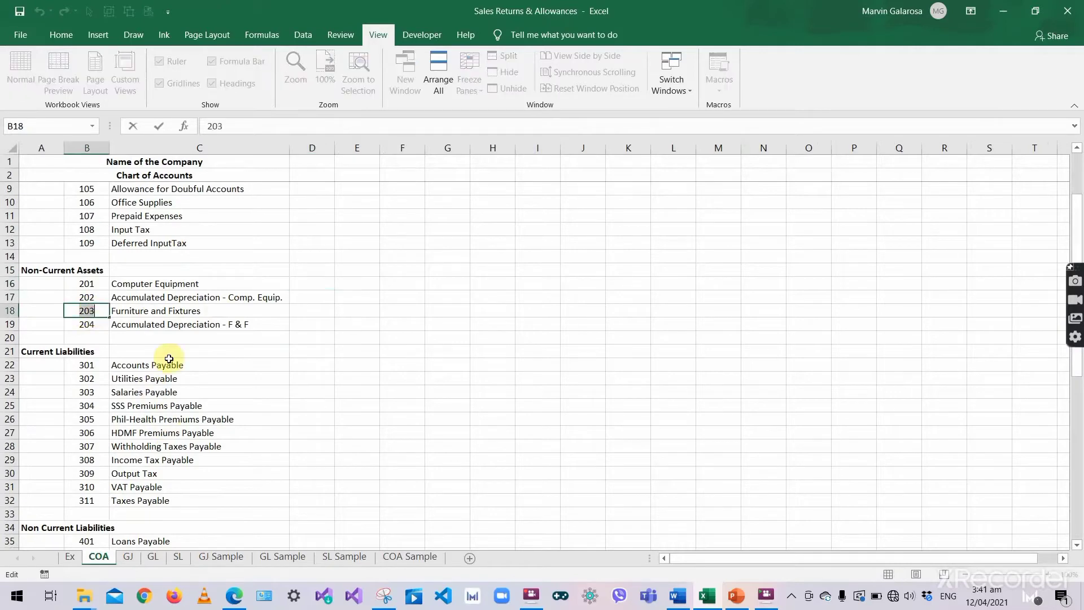
{"action": "left_click", "coordinate": [179, 310]}
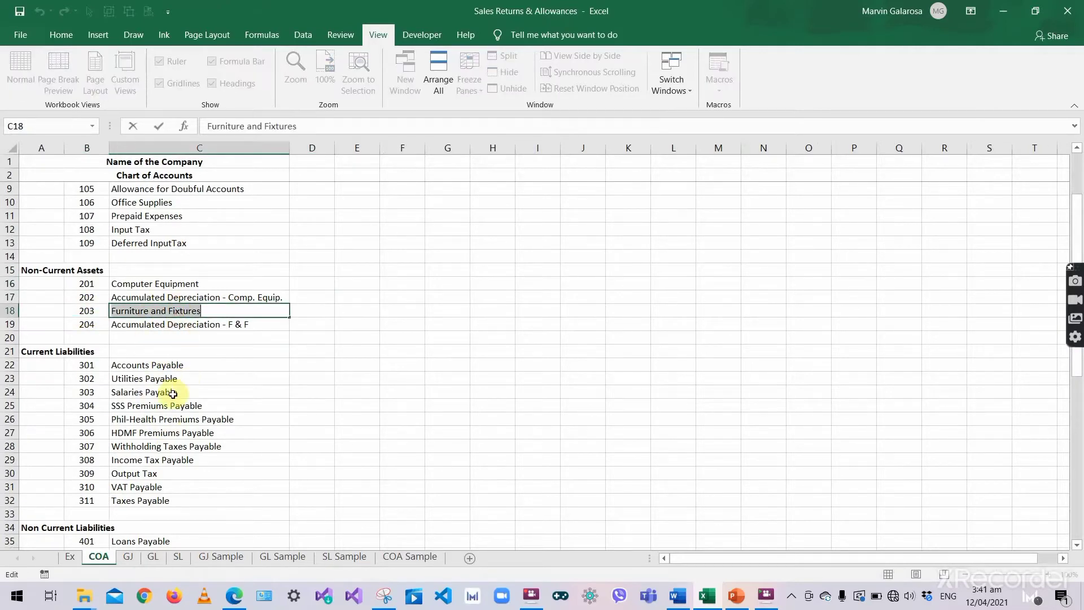
{"action": "key", "text": "Tab"}
{"action": "left_click", "coordinate": [128, 556]}
{"action": "left_click", "coordinate": [153, 556]}
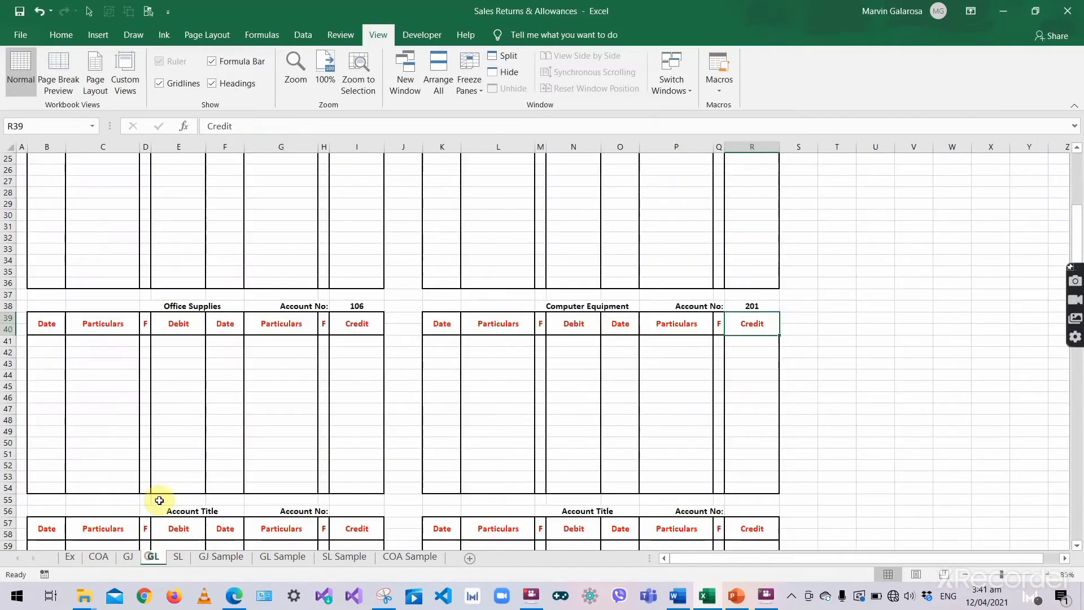
{"action": "scroll", "coordinate": [181, 479], "scroll_direction": "down", "scroll_amount": 1}
{"action": "left_click", "coordinate": [199, 486]}
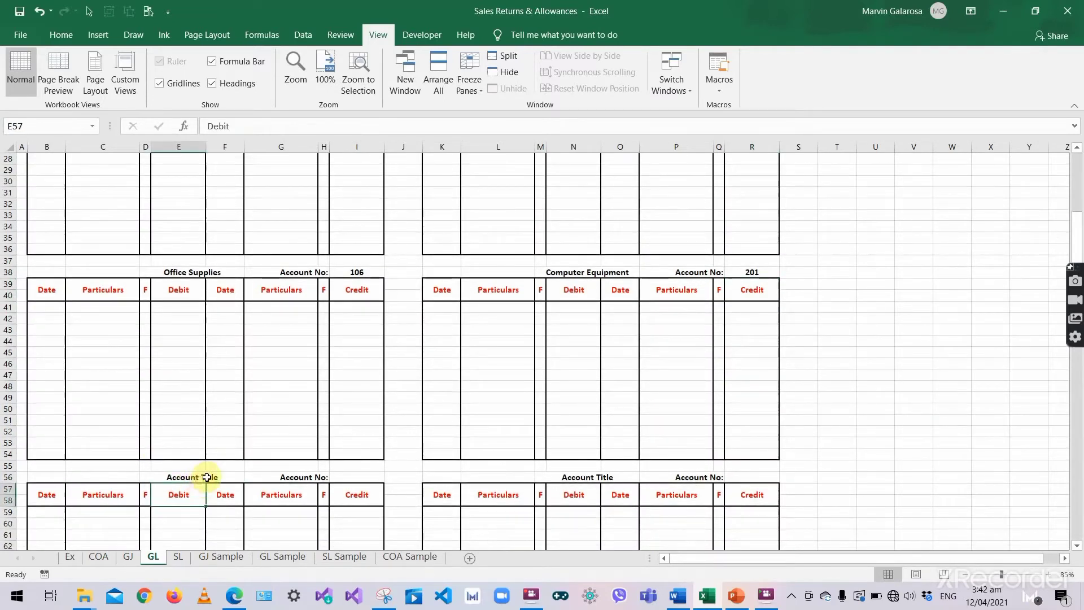
{"action": "double_click", "coordinate": [209, 477]}
{"action": "key", "text": "ctrl+a"}
{"action": "type", "text": "Furniture and Fixtures"}
{"action": "left_click", "coordinate": [337, 476]}
{"action": "left_click", "coordinate": [337, 477]}
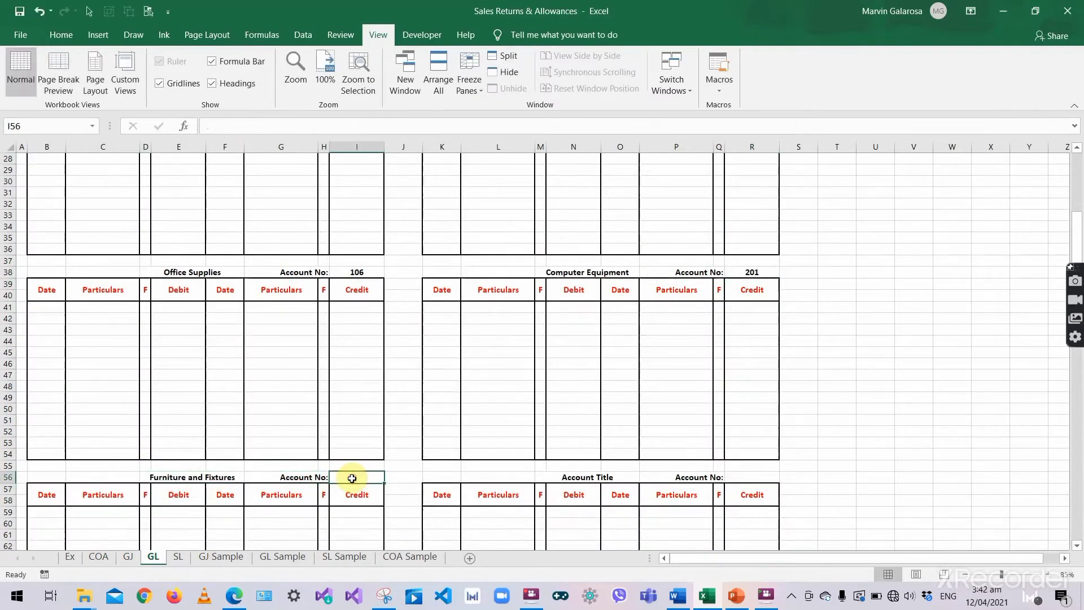
{"action": "type", "text": "203"}
{"action": "key", "text": "Tab"}
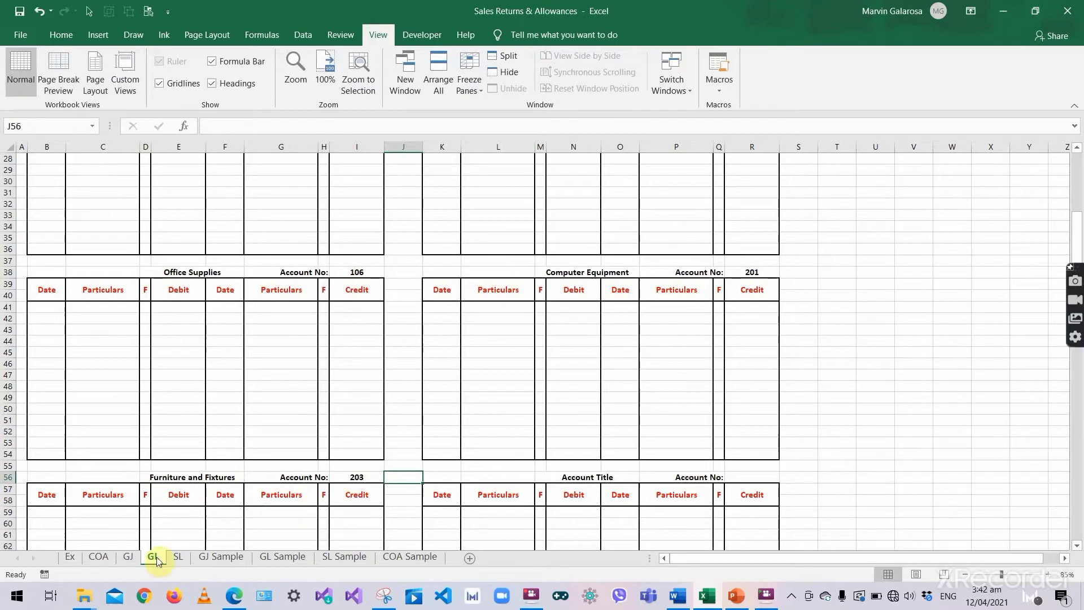
- Label the following ledger Yugie, Capital with account number 501
{"action": "left_click", "coordinate": [99, 557]}
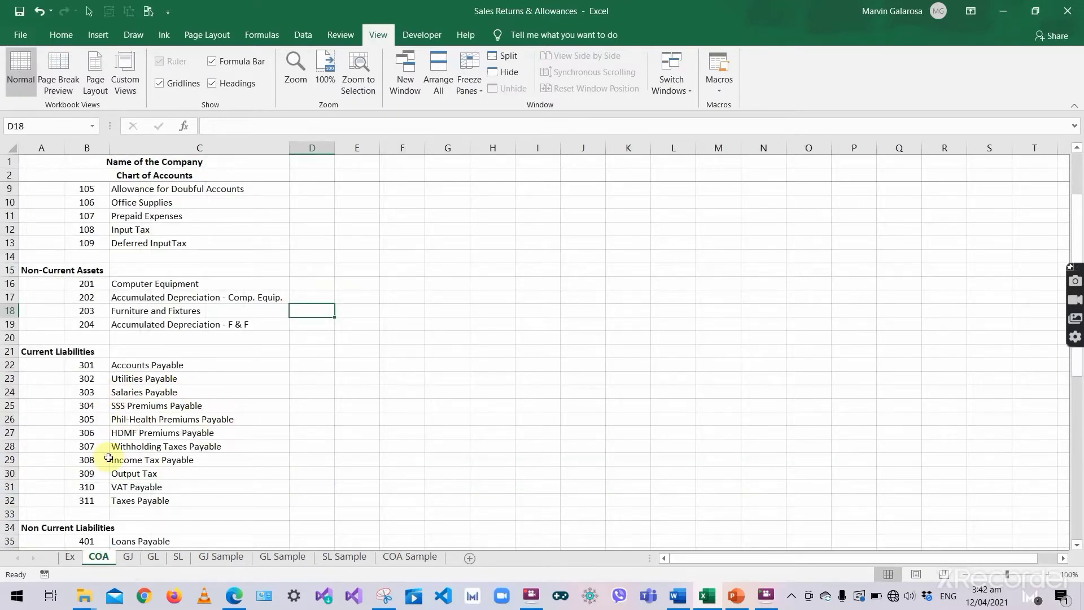
{"action": "scroll", "coordinate": [129, 469], "scroll_direction": "down", "scroll_amount": 3}
{"action": "scroll", "coordinate": [130, 464], "scroll_direction": "down", "scroll_amount": 1}
{"action": "left_click", "coordinate": [96, 439]}
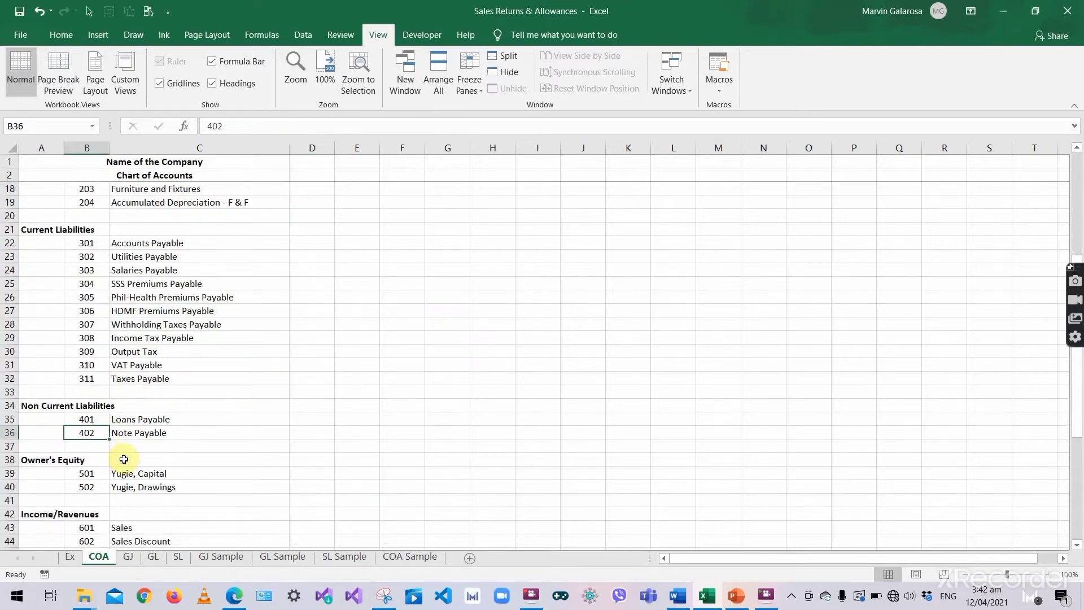
{"action": "scroll", "coordinate": [125, 452], "scroll_direction": "down", "scroll_amount": 2}
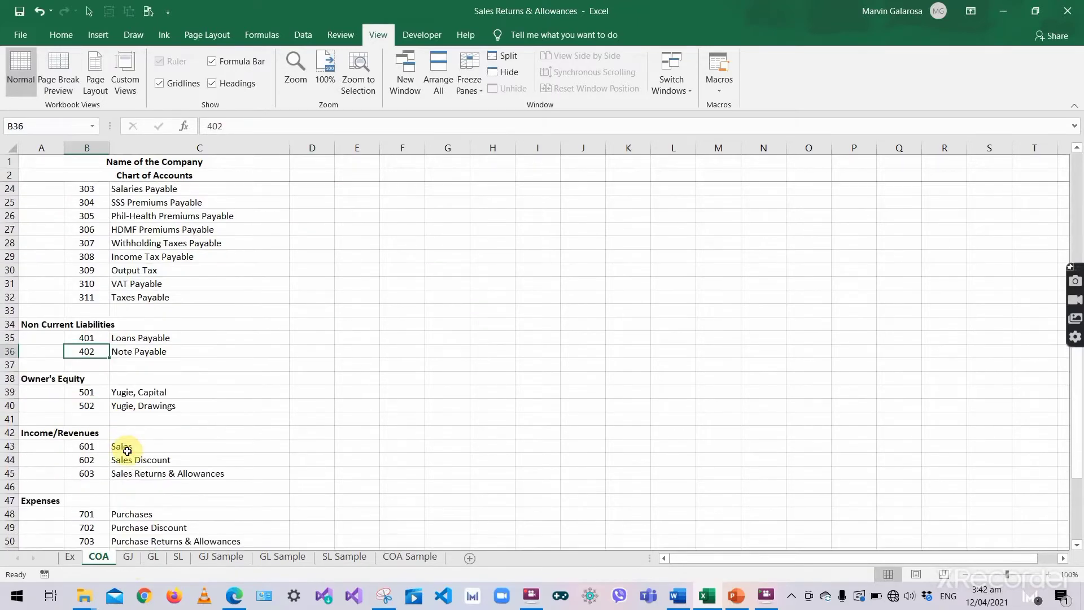
{"action": "left_click", "coordinate": [118, 392]}
{"action": "double_click", "coordinate": [138, 392]}
{"action": "key", "text": "Tab"}
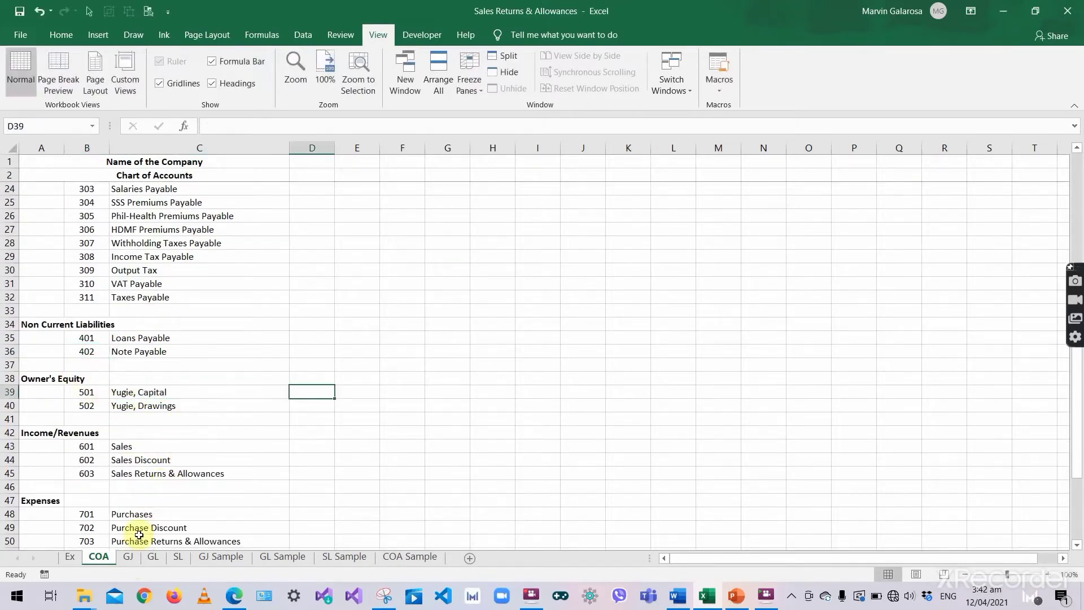
{"action": "left_click", "coordinate": [151, 557]}
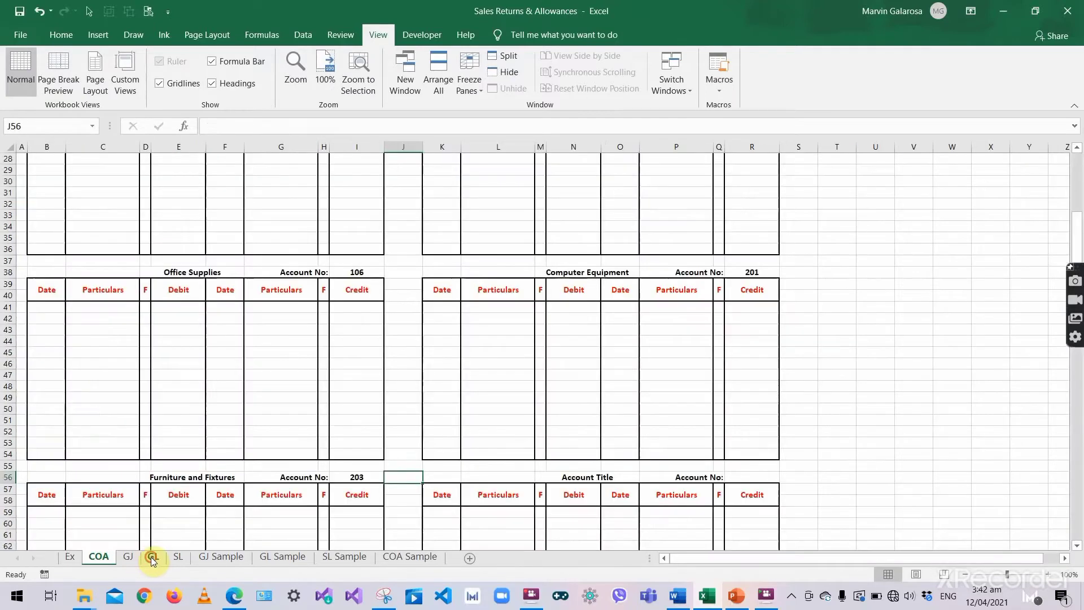
{"action": "double_click", "coordinate": [585, 477]}
{"action": "key", "text": "ctrl+a"}
{"action": "type", "text": "Yugie, Capital"}
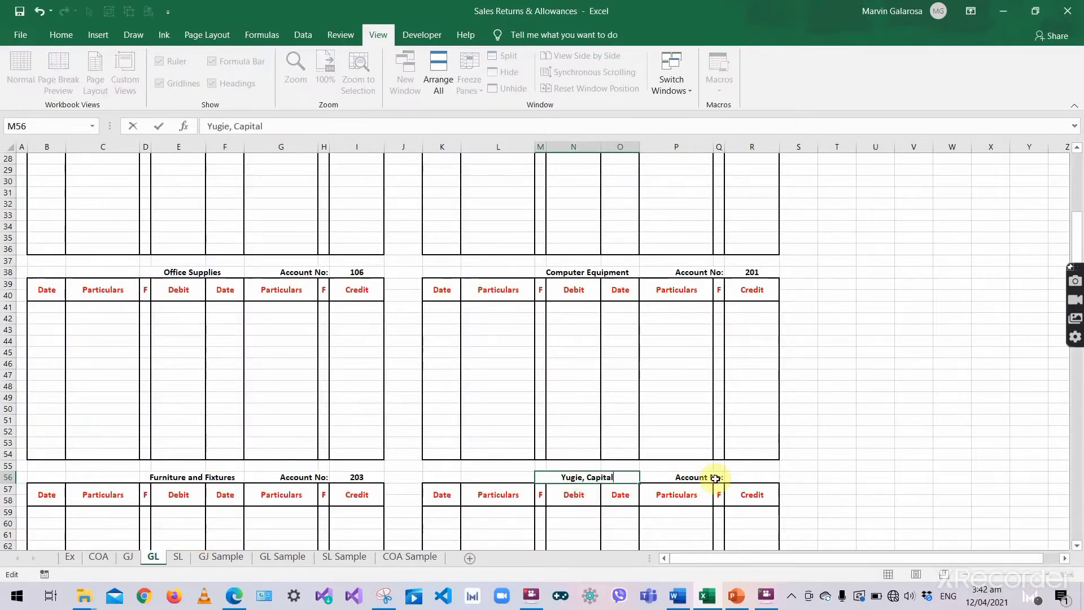
{"action": "key", "text": "Tab"}
{"action": "left_click", "coordinate": [736, 478]}
{"action": "type", "text": "501"}
{"action": "key", "text": "Return"}
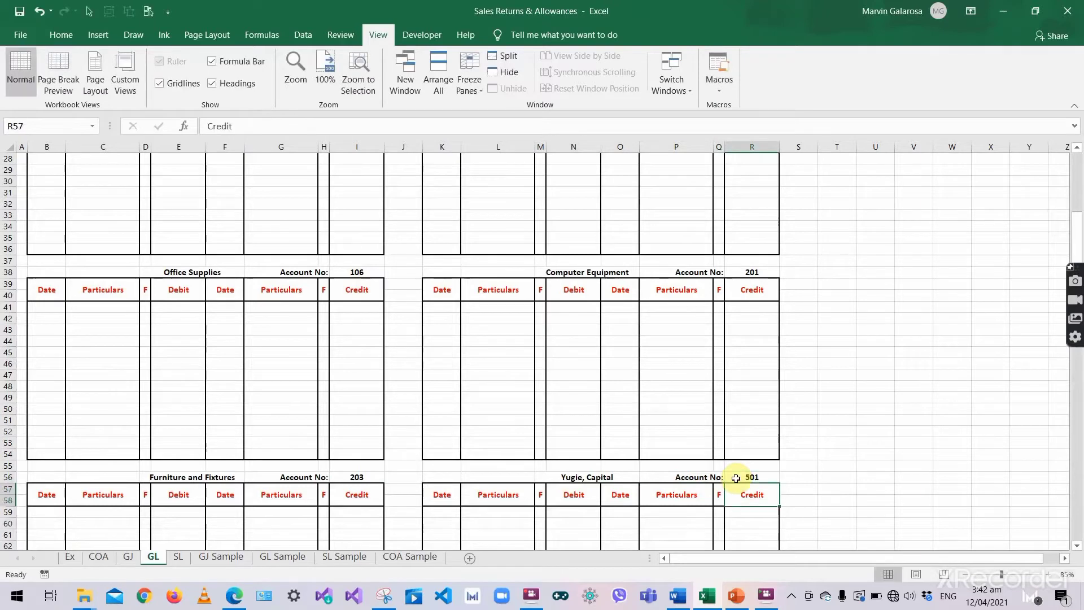
- Copy the Yugie, Drawings account title from the chart of accounts
{"action": "left_click", "coordinate": [99, 557]}
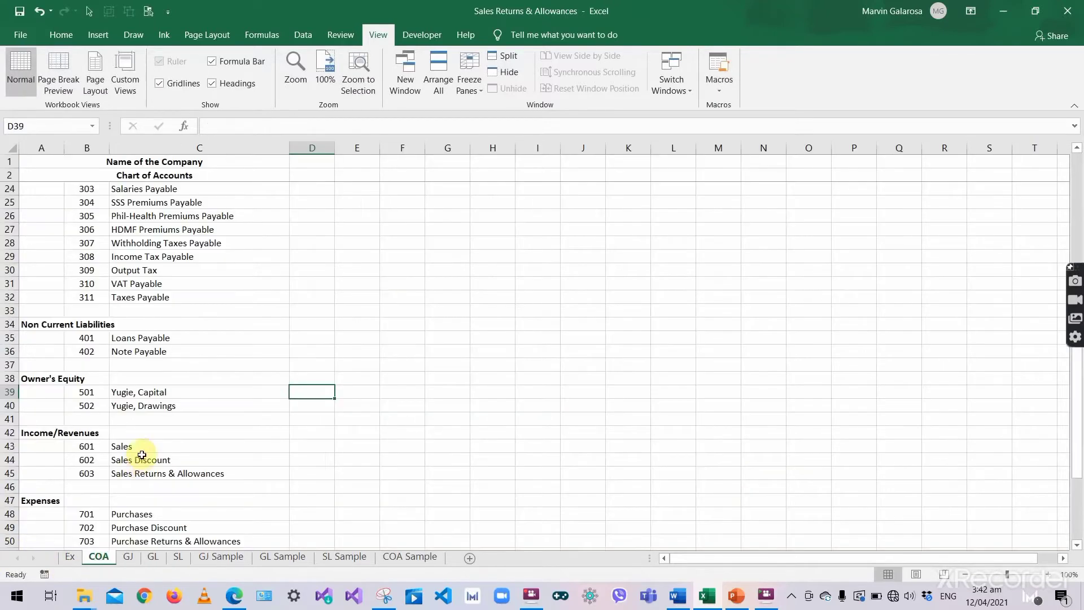
{"action": "left_click", "coordinate": [164, 407]}
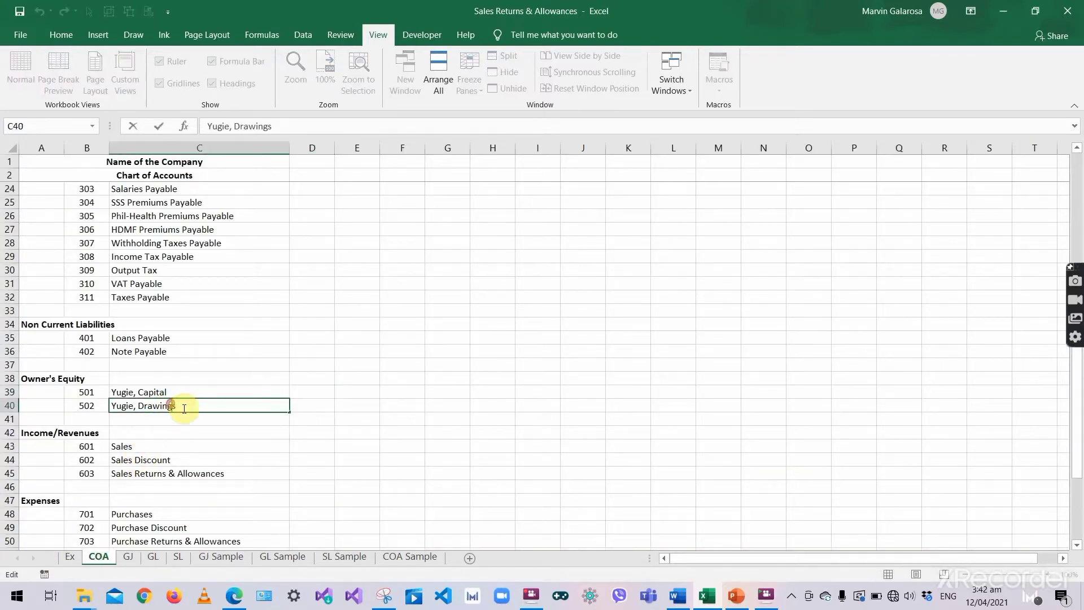
{"action": "key", "text": "Right"}
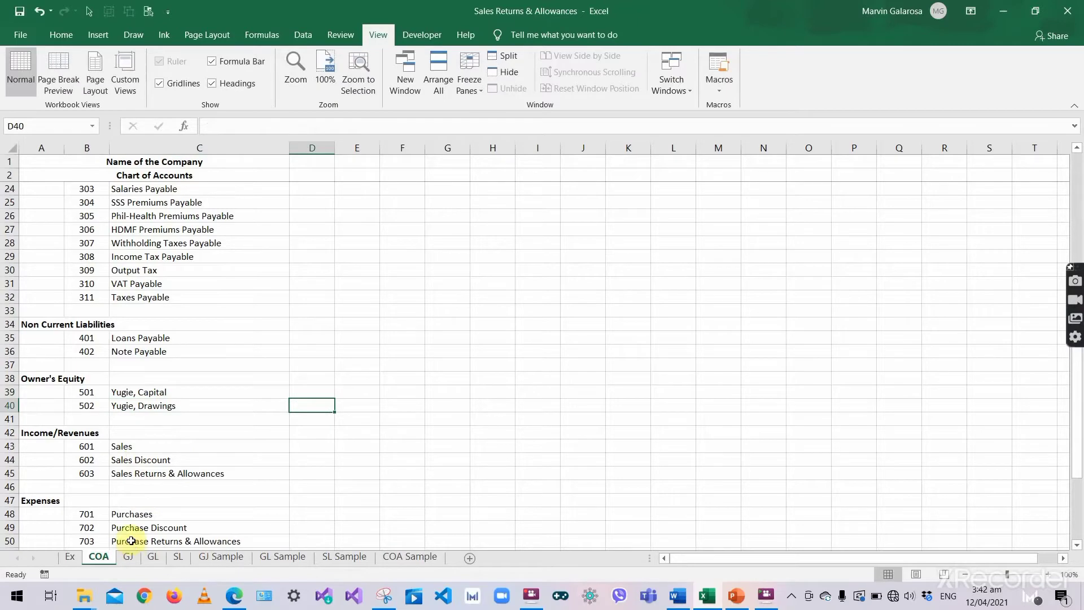
{"action": "left_click", "coordinate": [155, 557]}
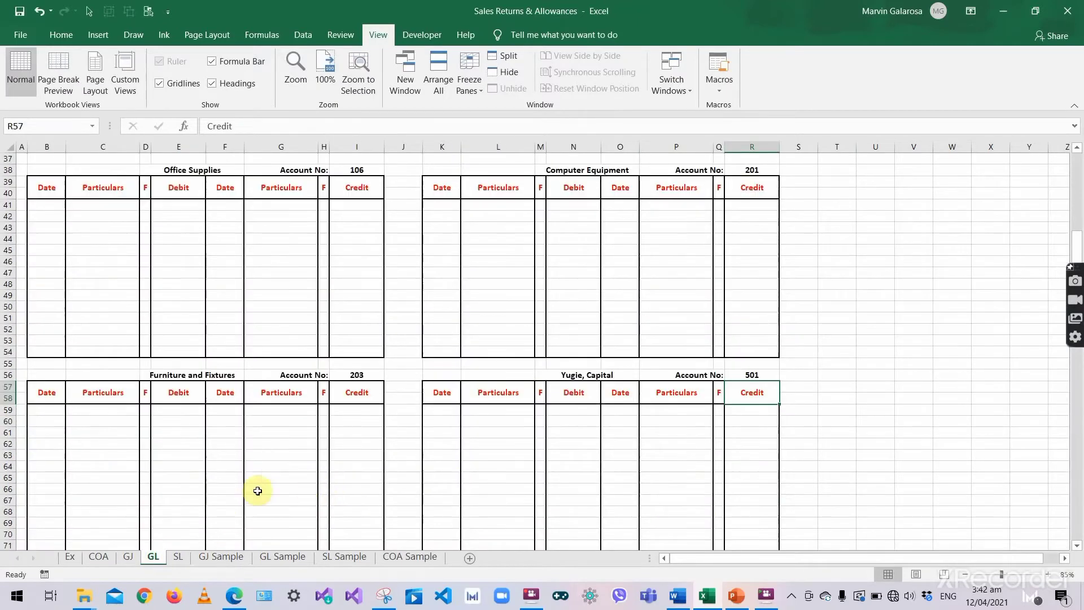
{"action": "scroll", "coordinate": [226, 486], "scroll_direction": "down", "scroll_amount": 3}
- Title the ledger in D74 Yugie, Drawings and number it 502 in I74
{"action": "left_click", "coordinate": [203, 477]}
{"action": "double_click", "coordinate": [202, 477]}
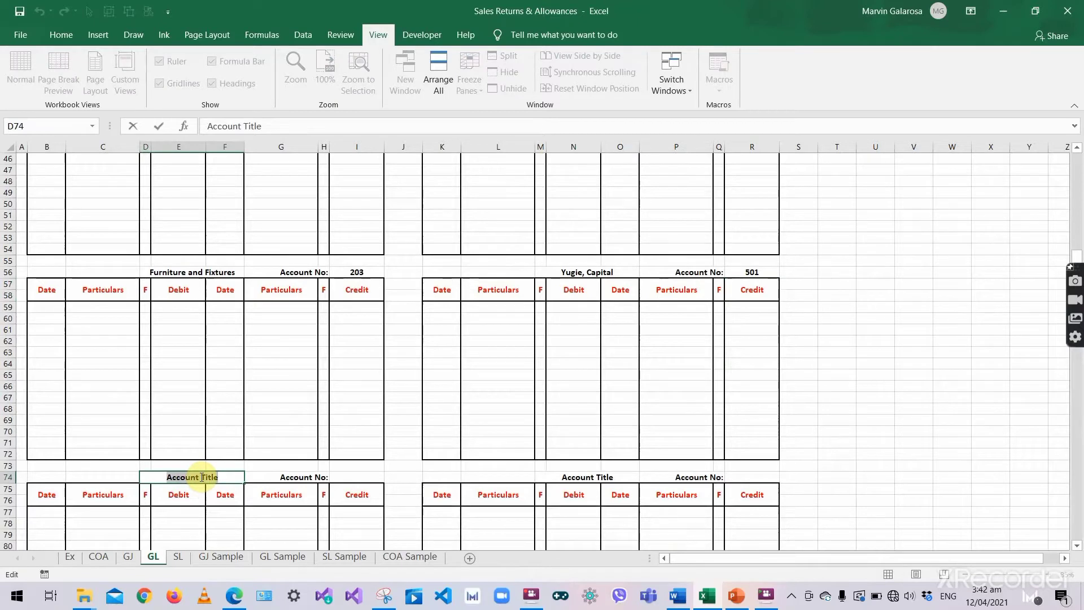
{"action": "left_click", "coordinate": [113, 557]}
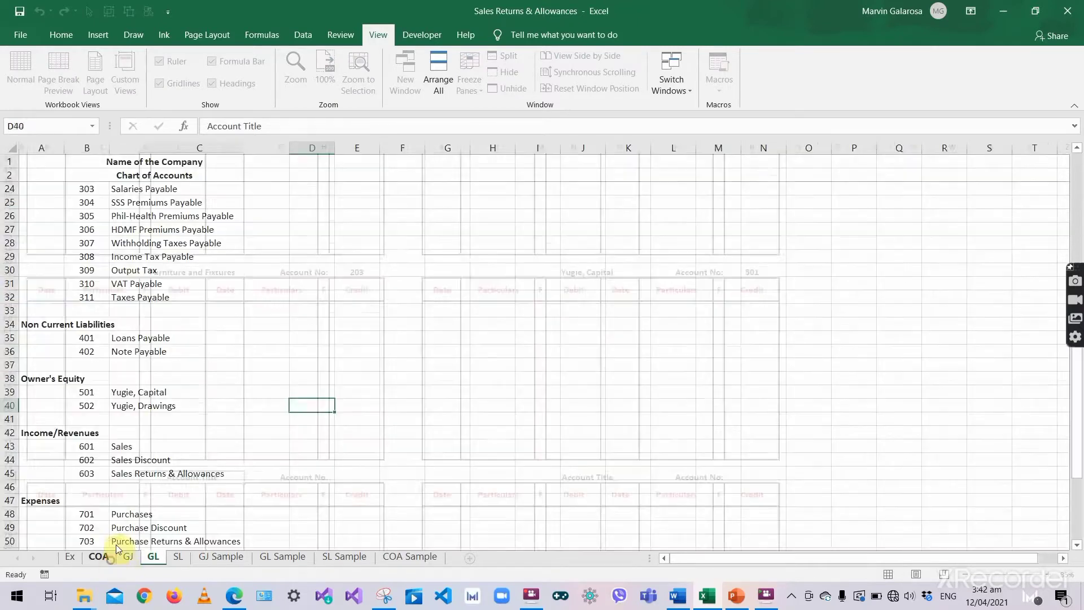
{"action": "double_click", "coordinate": [150, 405]}
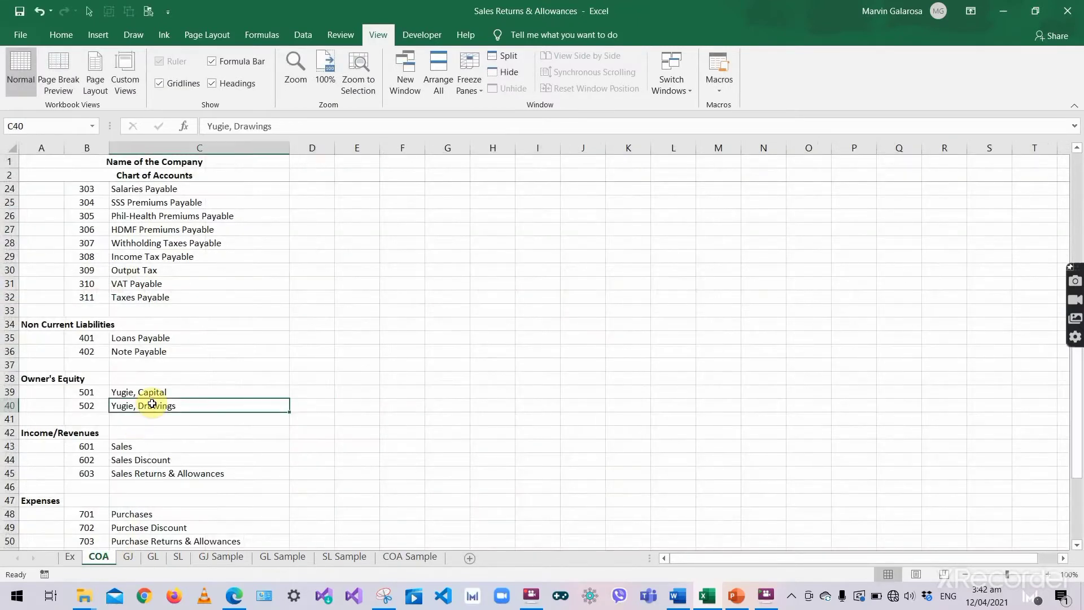
{"action": "key", "text": "ctrl+a"}
{"action": "key", "text": "ctrl+c"}
{"action": "key", "text": "Tab"}
{"action": "left_click", "coordinate": [158, 557]}
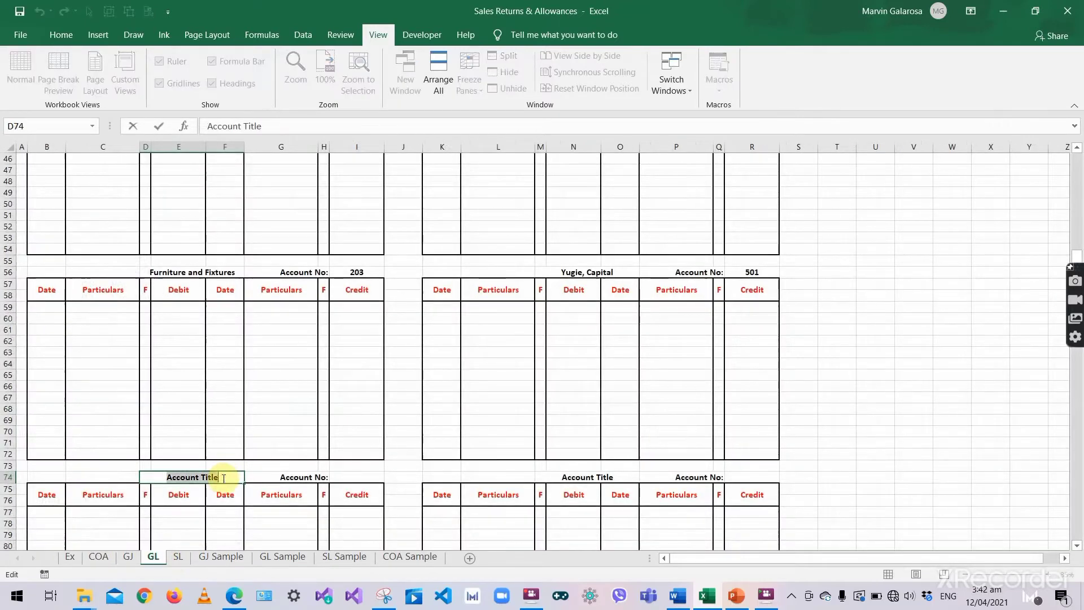
{"action": "key", "text": "ctrl+v"}
{"action": "left_click", "coordinate": [299, 477]}
{"action": "left_click", "coordinate": [362, 476]}
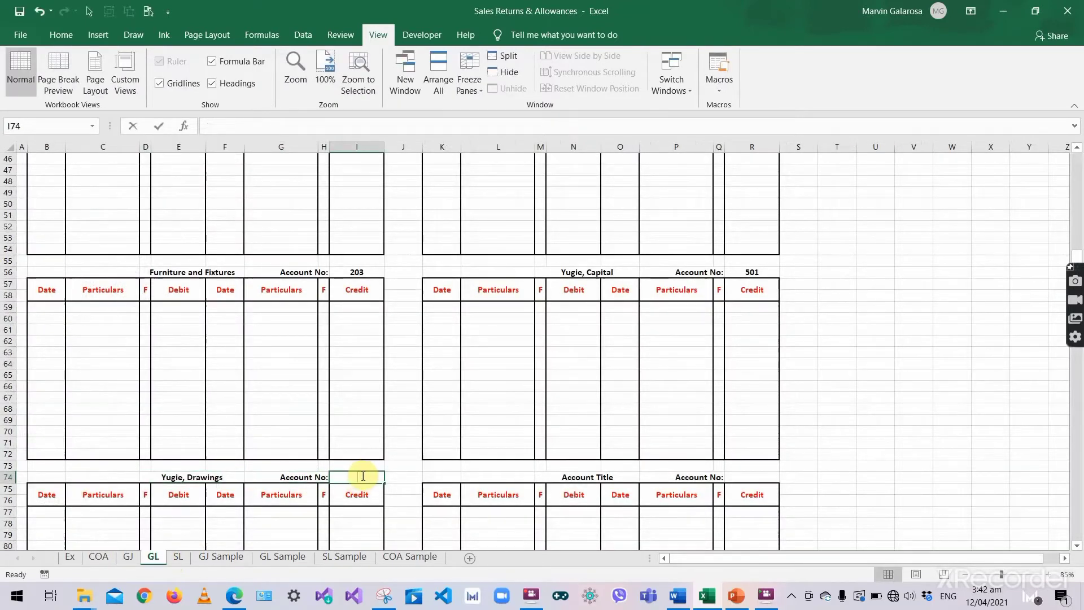
{"action": "type", "text": "502"}
{"action": "key", "text": "Tab"}
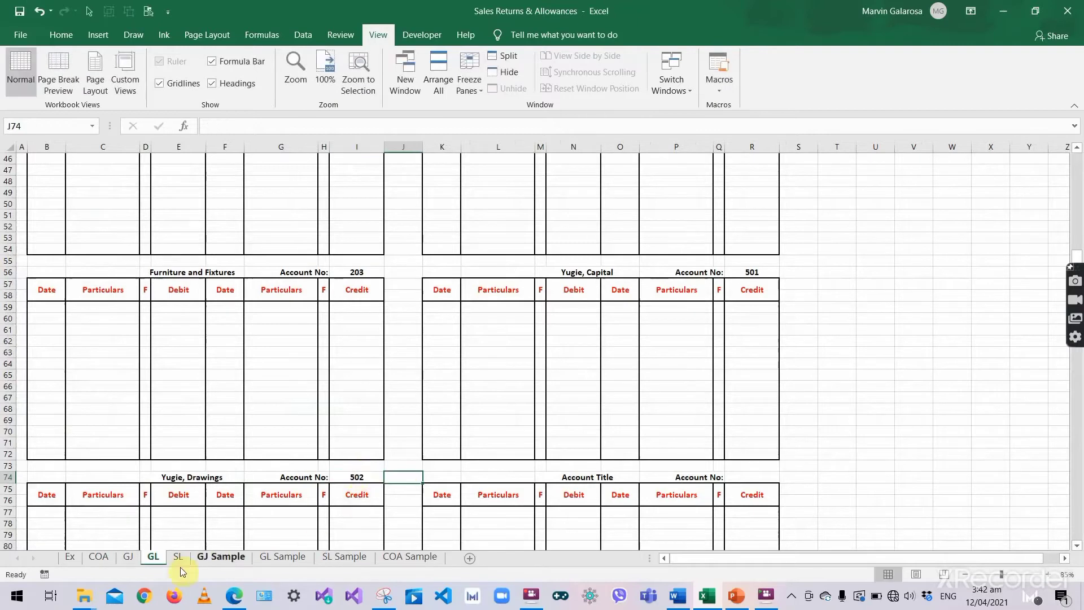
- Title the right-hand ledger in M74 Sales and number it 601 in R74
{"action": "left_click", "coordinate": [104, 555]}
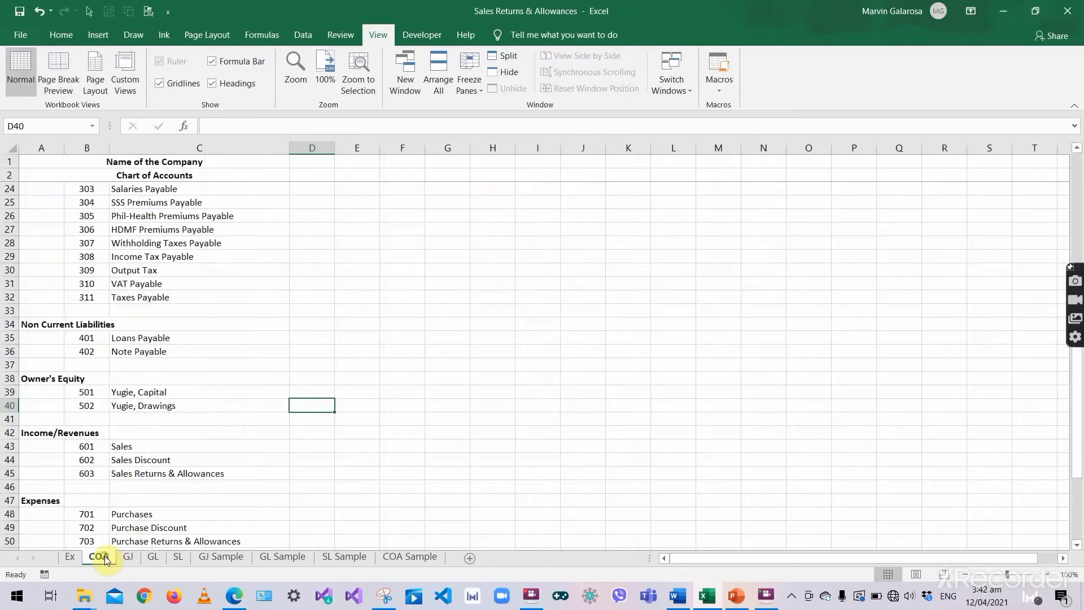
{"action": "left_click", "coordinate": [130, 449]}
{"action": "key", "text": "Right"}
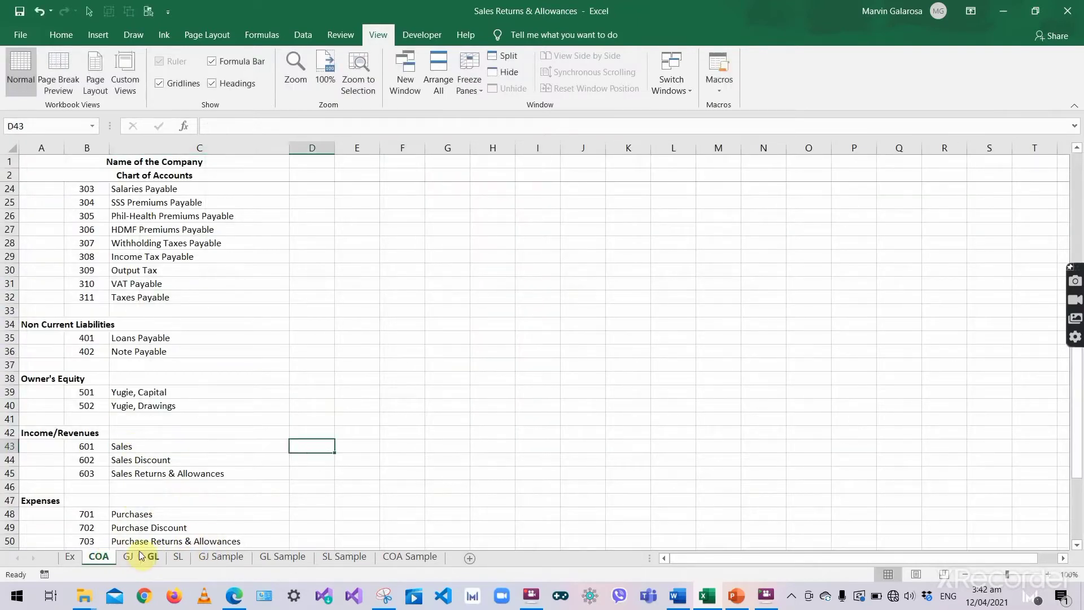
{"action": "left_click", "coordinate": [152, 558]}
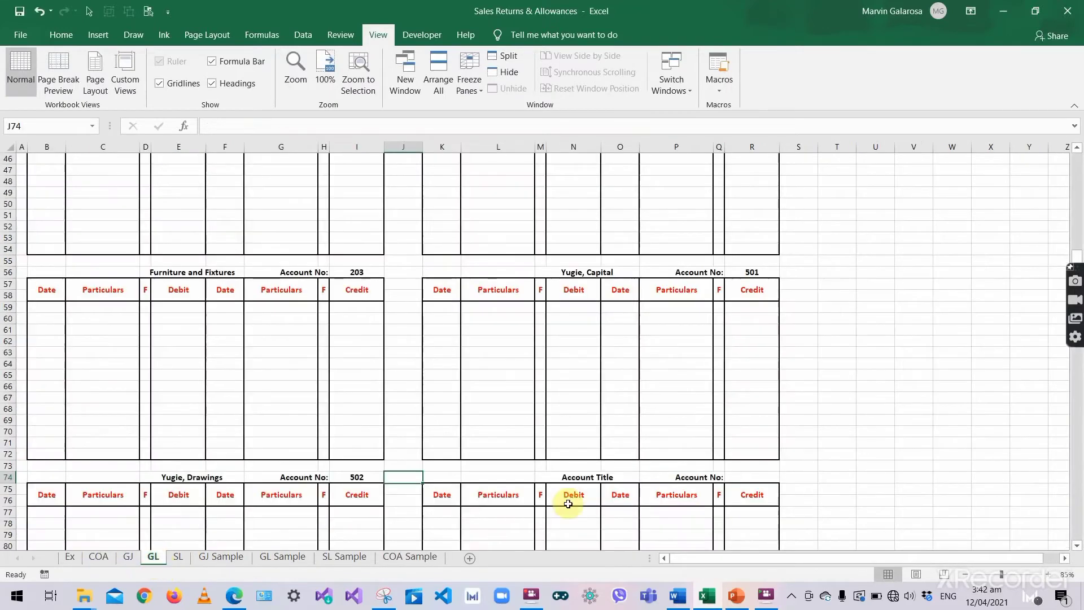
{"action": "left_click", "coordinate": [586, 477]}
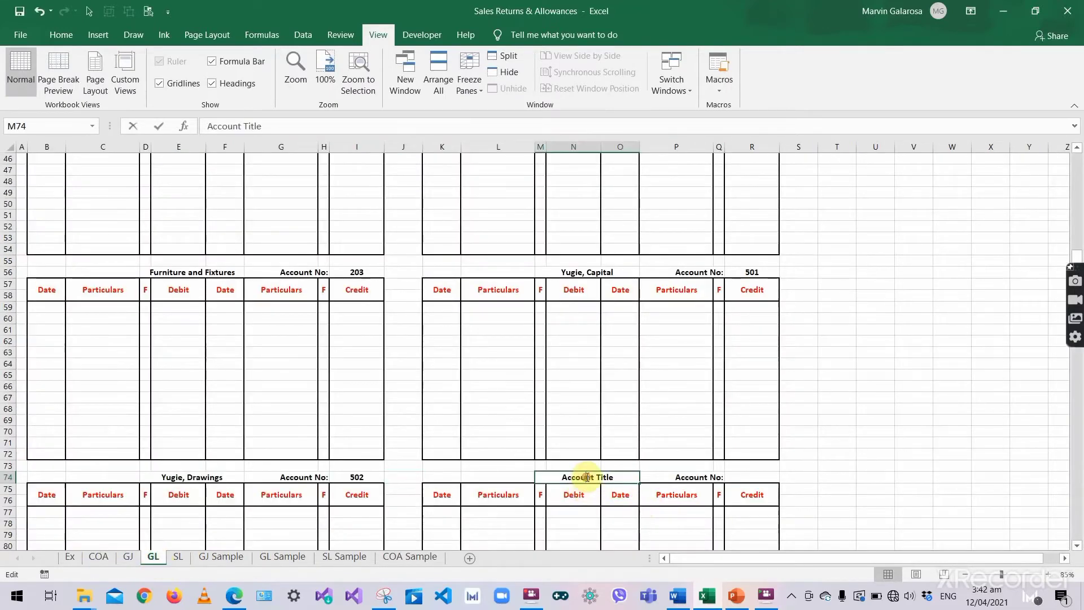
{"action": "type", "text": "Sales"}
{"action": "left_click", "coordinate": [734, 473]}
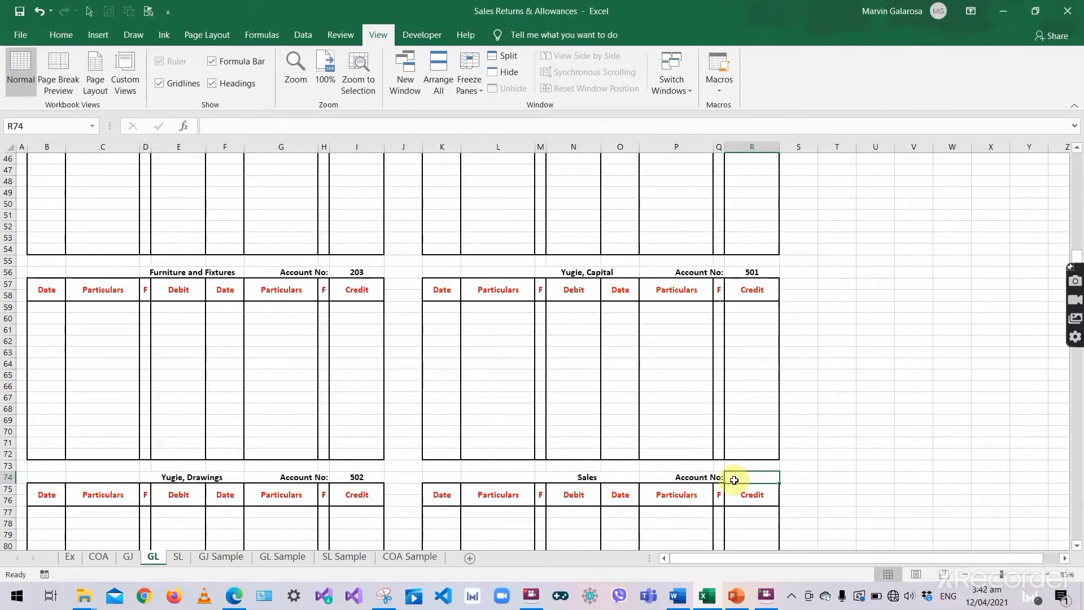
{"action": "type", "text": "601"}
{"action": "key", "text": "Return"}
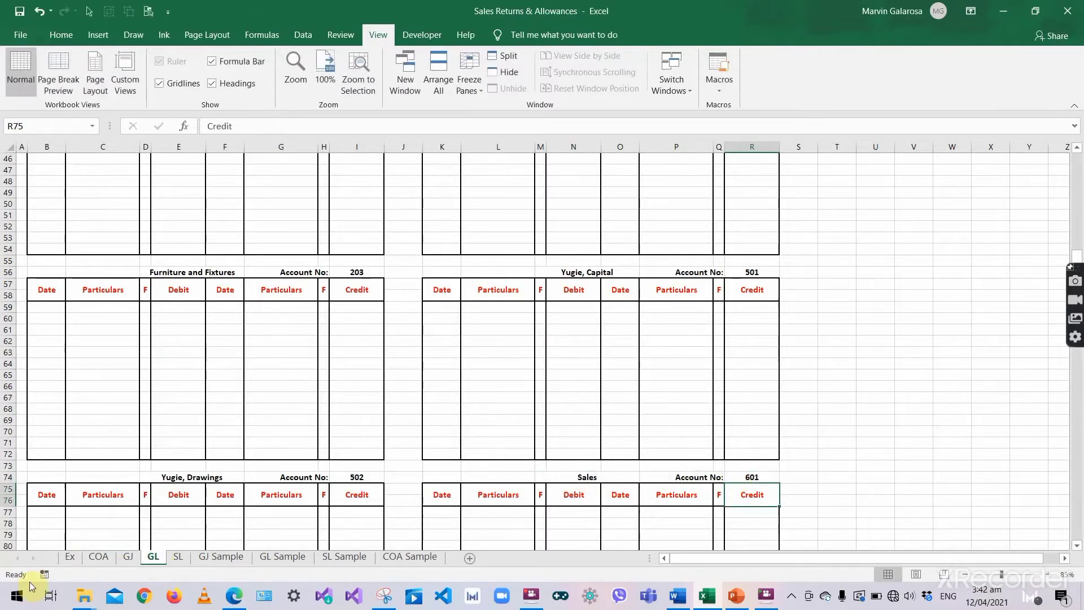
- Title the ledger in D92 Sales Discount and number it 602 in I92
{"action": "left_click", "coordinate": [97, 558]}
{"action": "scroll", "coordinate": [138, 486], "scroll_direction": "down", "scroll_amount": 3}
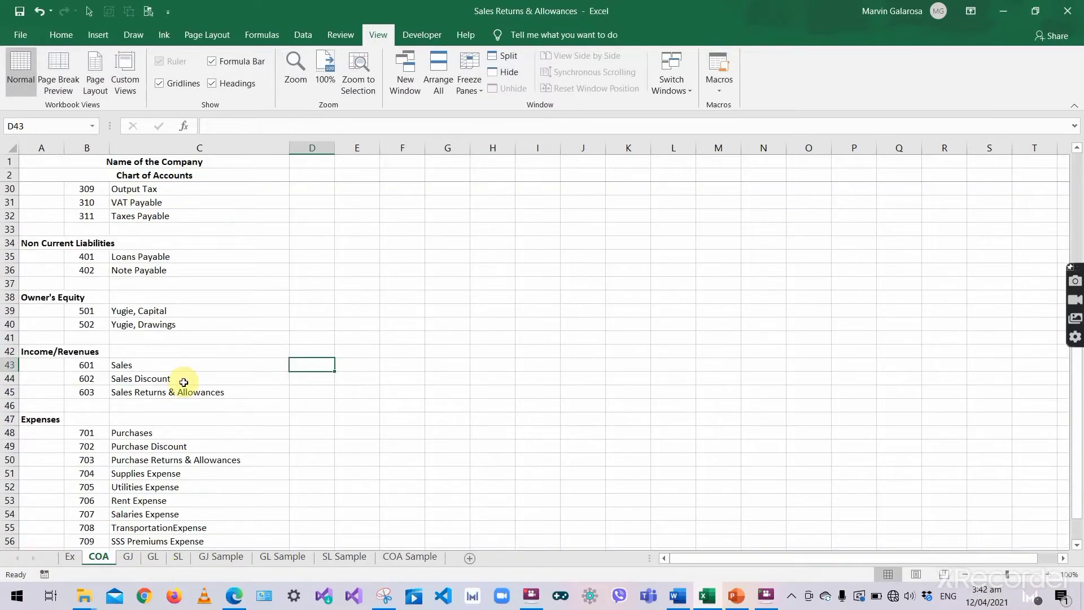
{"action": "left_click", "coordinate": [184, 379]}
{"action": "key", "text": "Right"}
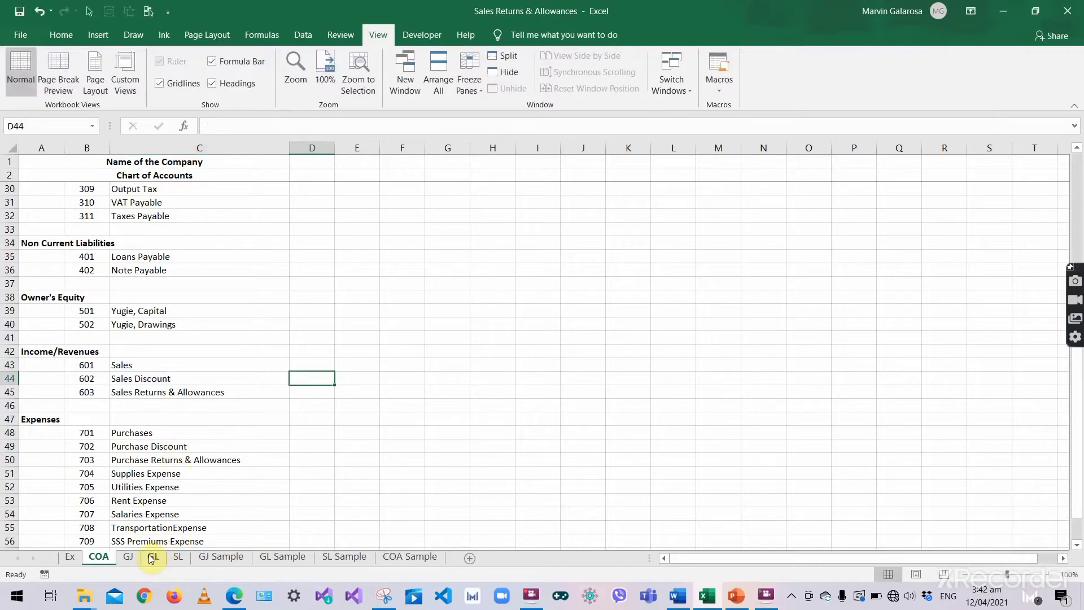
{"action": "left_click", "coordinate": [154, 558]}
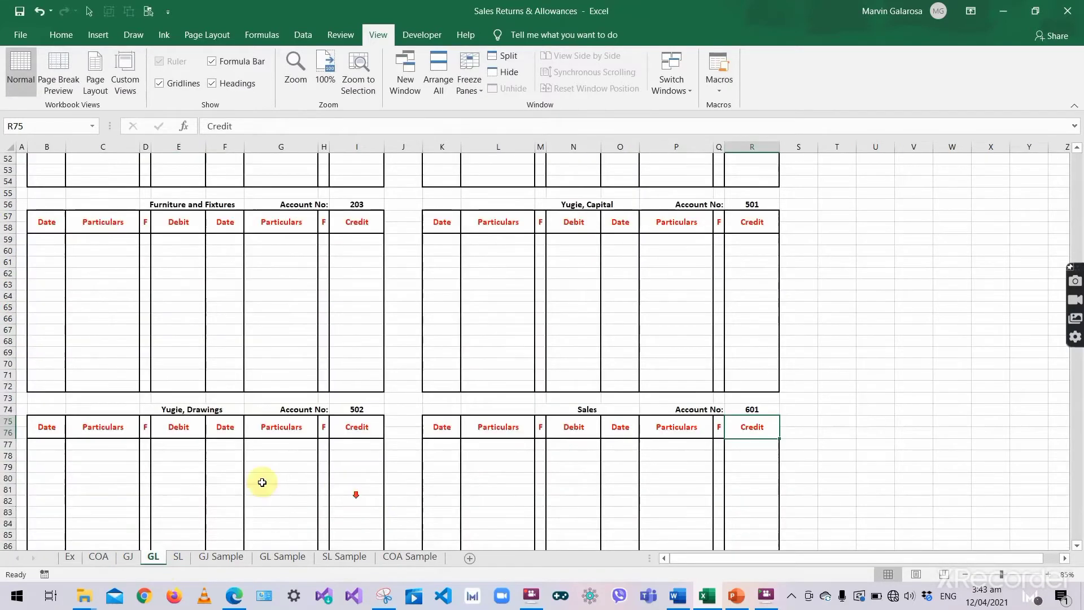
{"action": "scroll", "coordinate": [176, 498], "scroll_direction": "down", "scroll_amount": 3}
{"action": "left_click", "coordinate": [192, 443]}
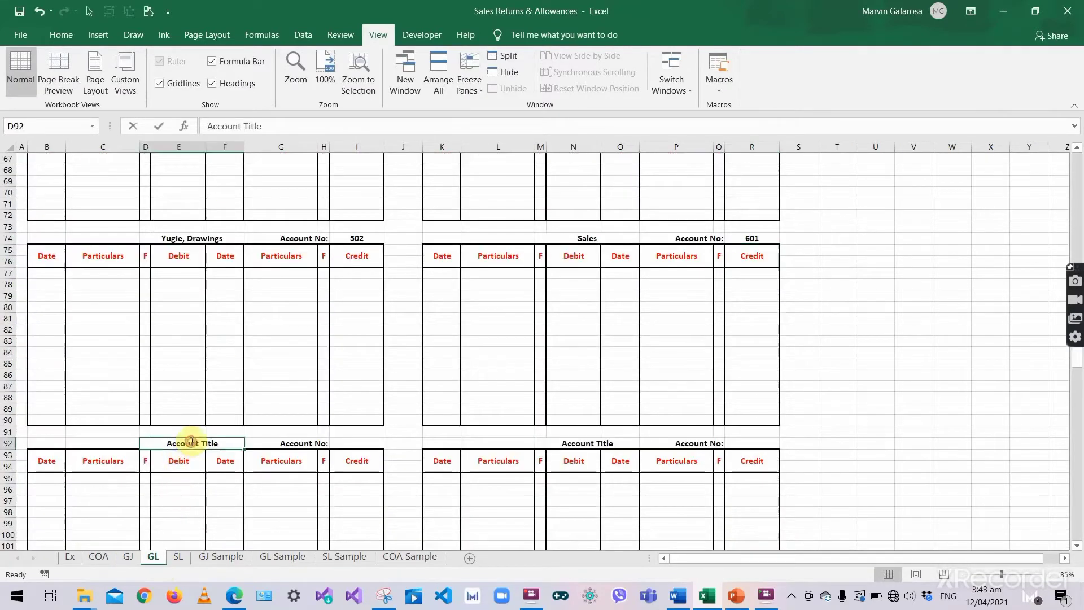
{"action": "double_click", "coordinate": [192, 443]}
{"action": "type", "text": "Sales Discount"}
{"action": "left_click", "coordinate": [324, 444]}
{"action": "left_click", "coordinate": [351, 444]}
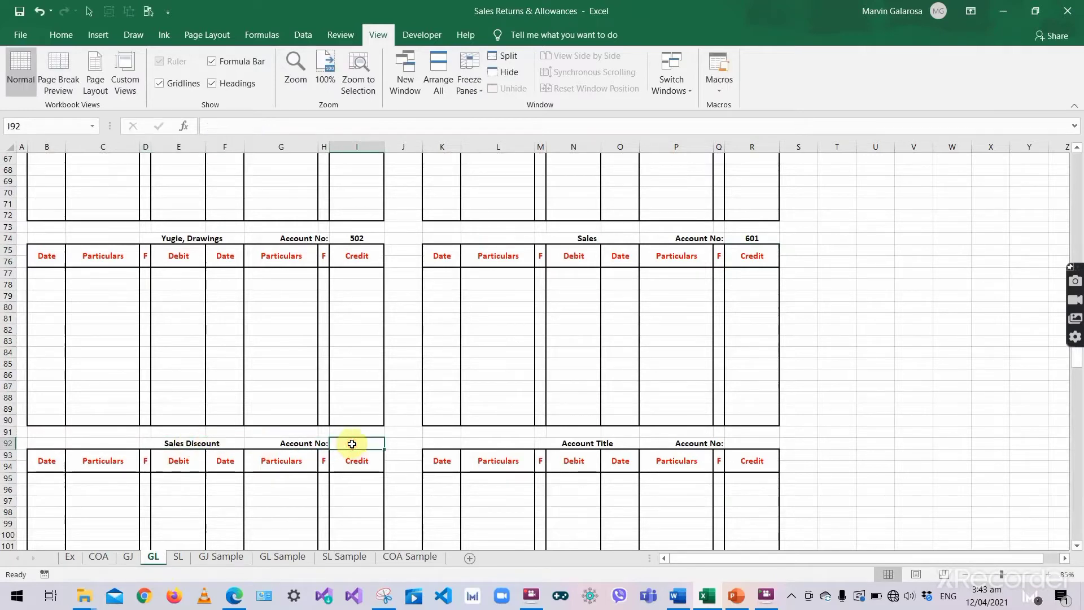
{"action": "type", "text": "602"}
{"action": "key", "text": "Return"}
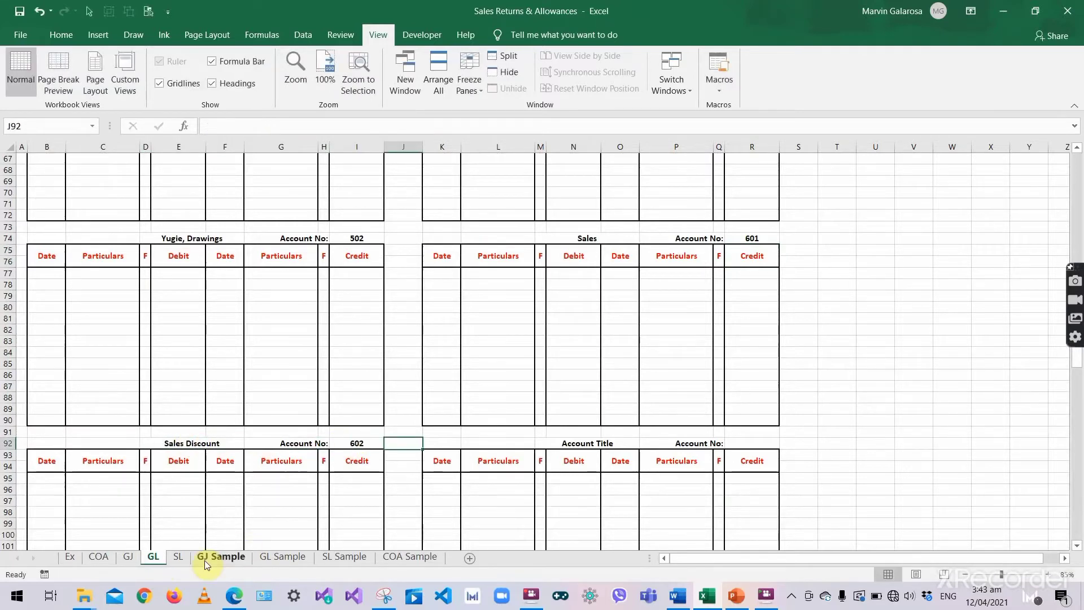
- Title the ledger in M92 Sales Returns & Allowances and number it 603 in R92
{"action": "left_click", "coordinate": [98, 557]}
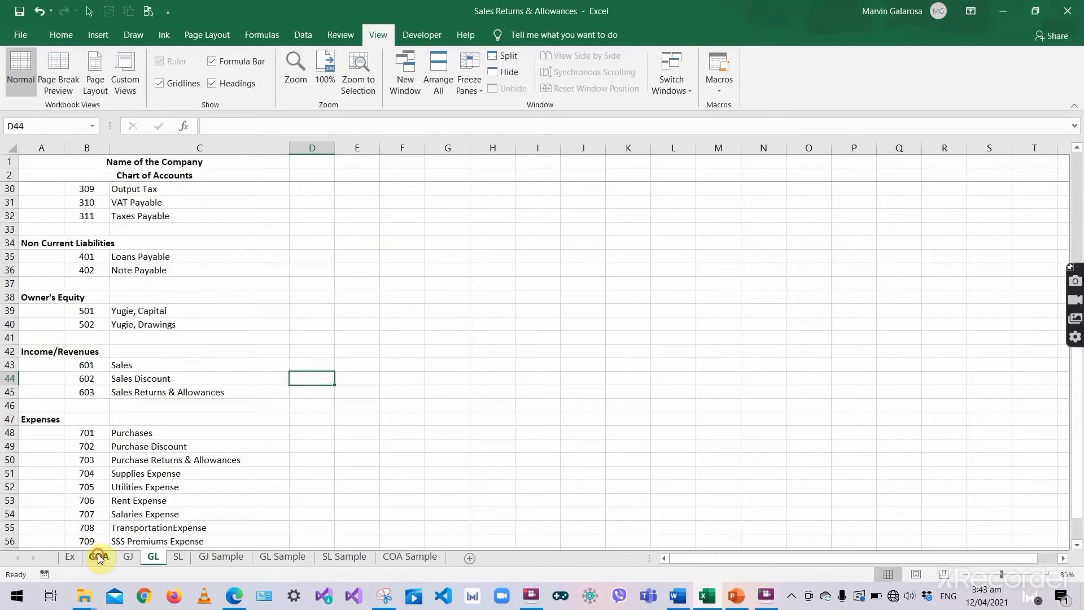
{"action": "left_click", "coordinate": [186, 392]}
{"action": "double_click", "coordinate": [186, 392]}
{"action": "key", "text": "ctrl+c"}
{"action": "key", "text": "Tab"}
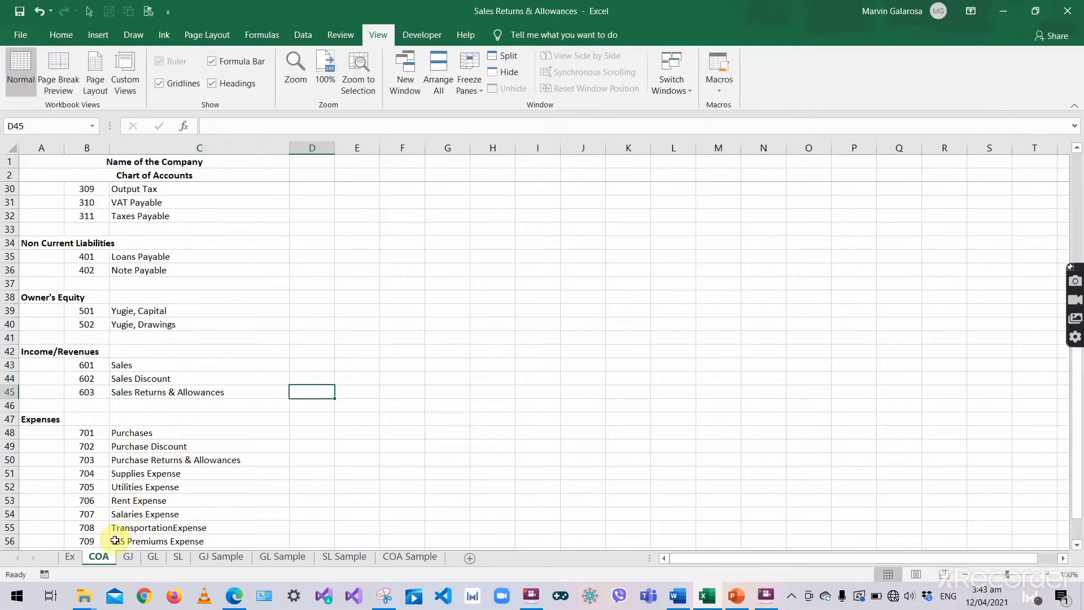
{"action": "left_click", "coordinate": [148, 558]}
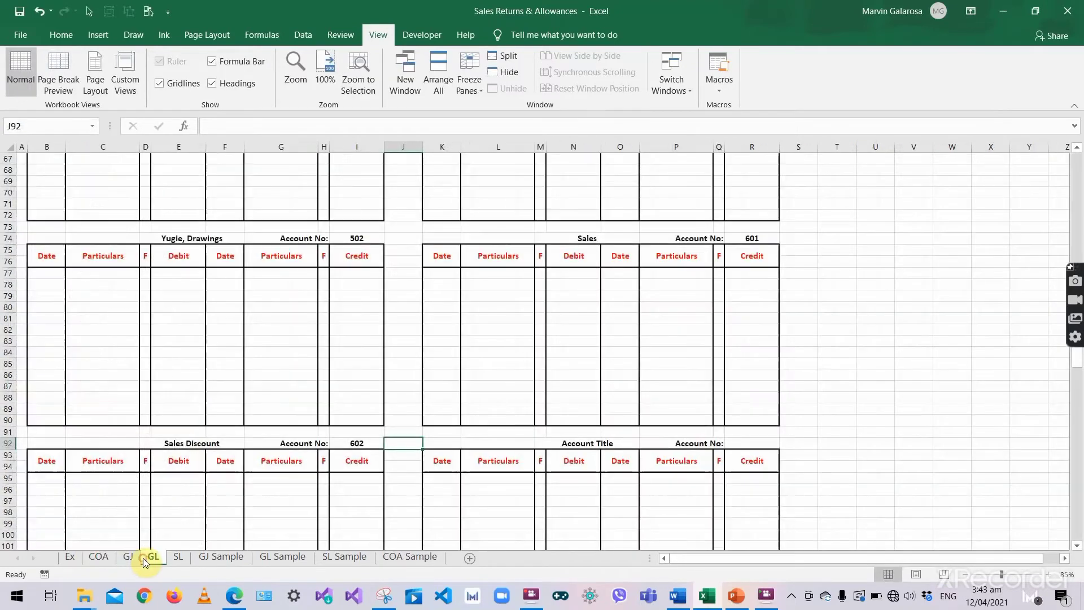
{"action": "left_click", "coordinate": [582, 446]}
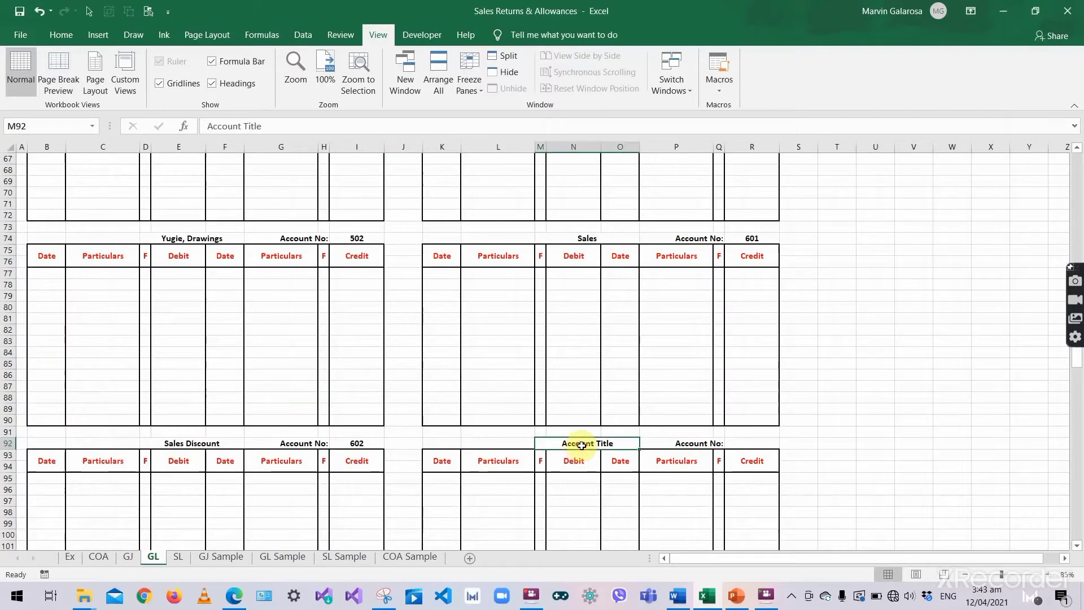
{"action": "key", "text": "ctrl+v"}
{"action": "key", "text": "Tab"}
{"action": "left_click", "coordinate": [751, 442]}
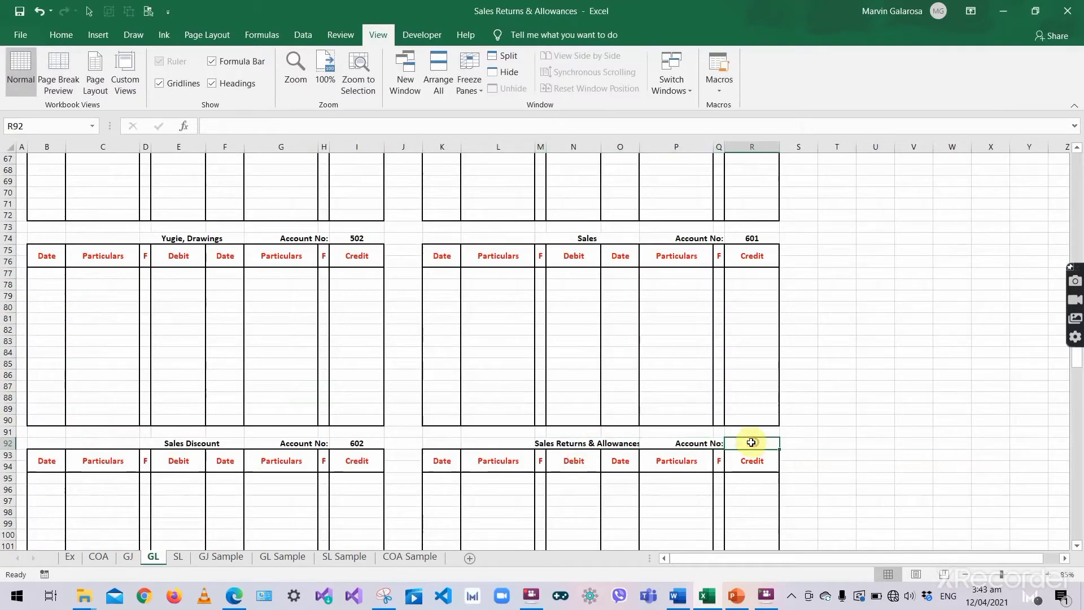
{"action": "type", "text": "603"}
{"action": "key", "text": "Return"}
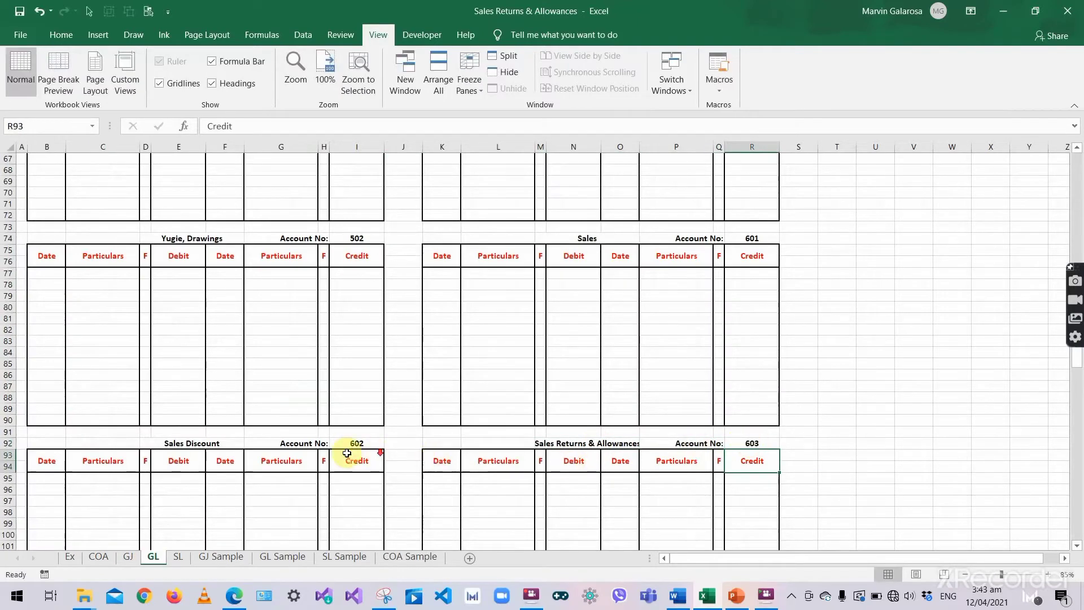
{"action": "scroll", "coordinate": [182, 496], "scroll_direction": "down", "scroll_amount": 4}
{"action": "scroll", "coordinate": [182, 497], "scroll_direction": "down", "scroll_amount": 3}
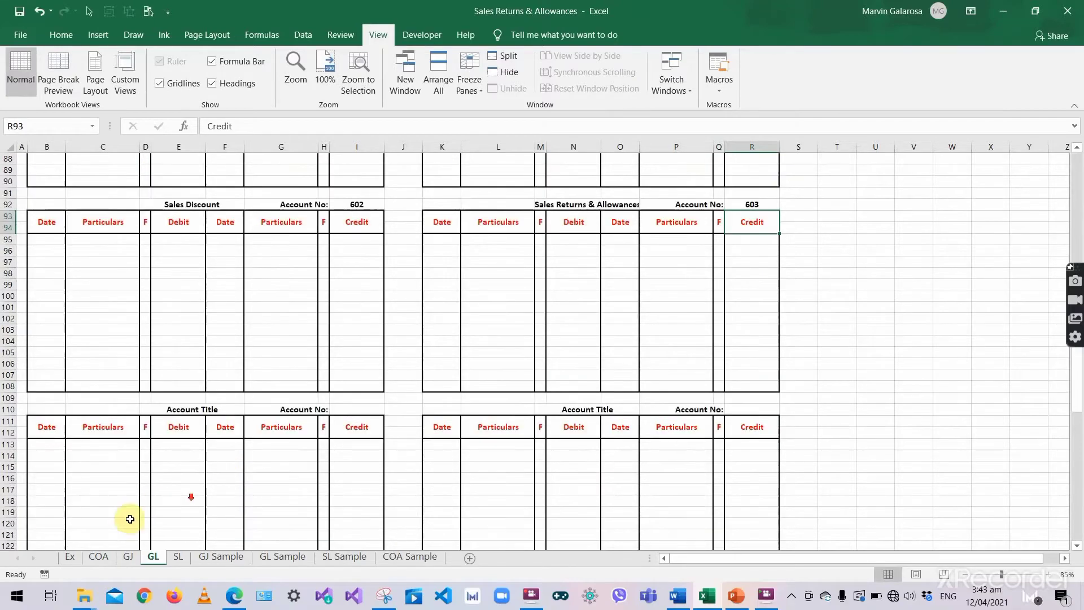
{"action": "left_click", "coordinate": [96, 557]}
- Title the first GL ledger Purchases, copied from the COA sheet, with account number 701
{"action": "scroll", "coordinate": [136, 435], "scroll_direction": "down", "scroll_amount": 3}
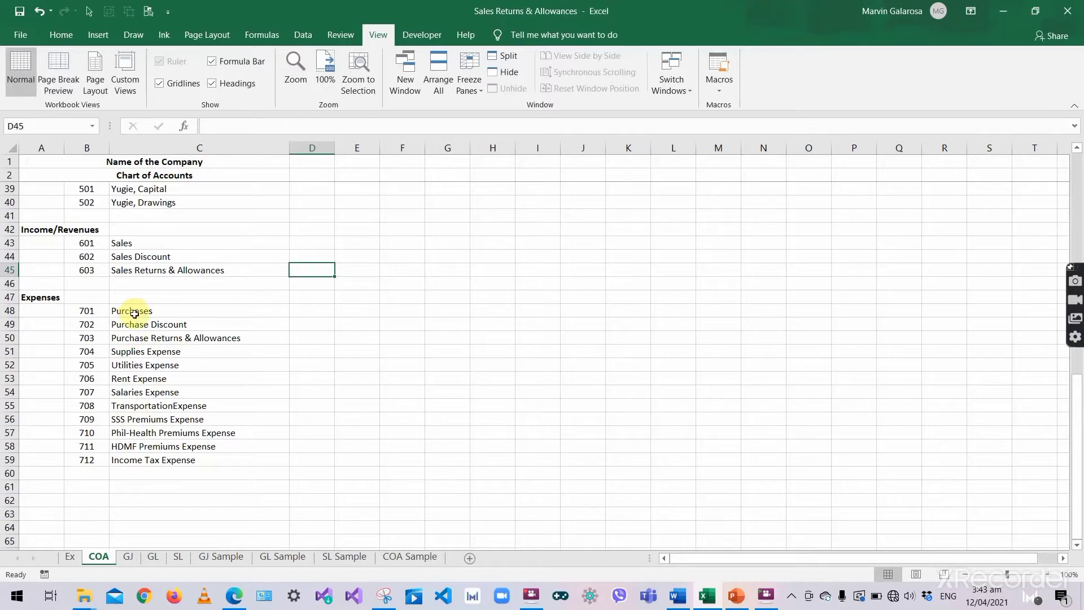
{"action": "double_click", "coordinate": [162, 310]}
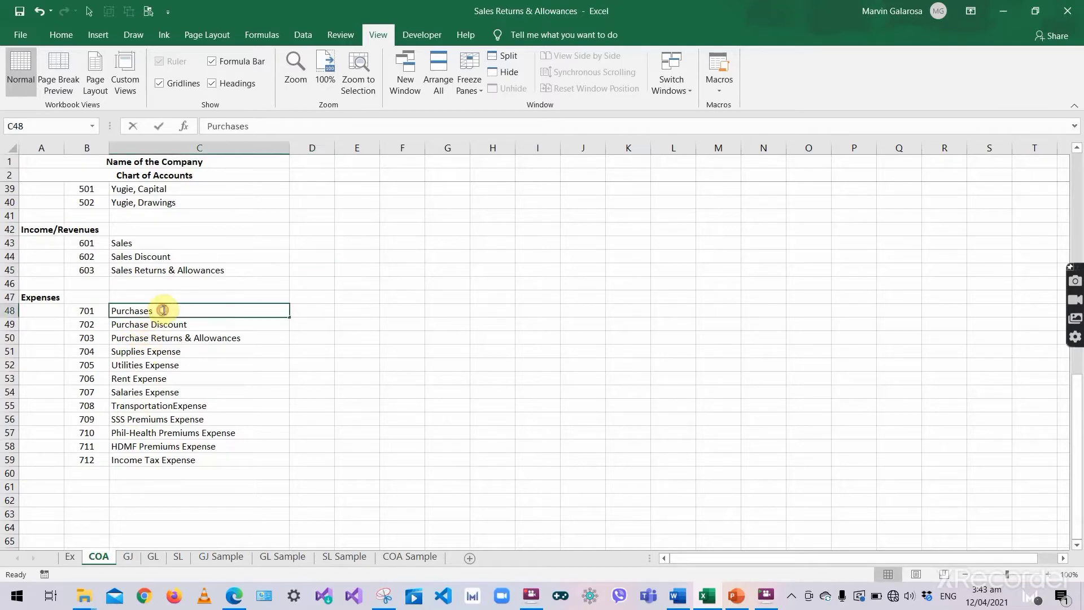
{"action": "double_click", "coordinate": [163, 310]}
{"action": "key", "text": "ctrl+c"}
{"action": "key", "text": "Tab"}
{"action": "left_click", "coordinate": [153, 558]}
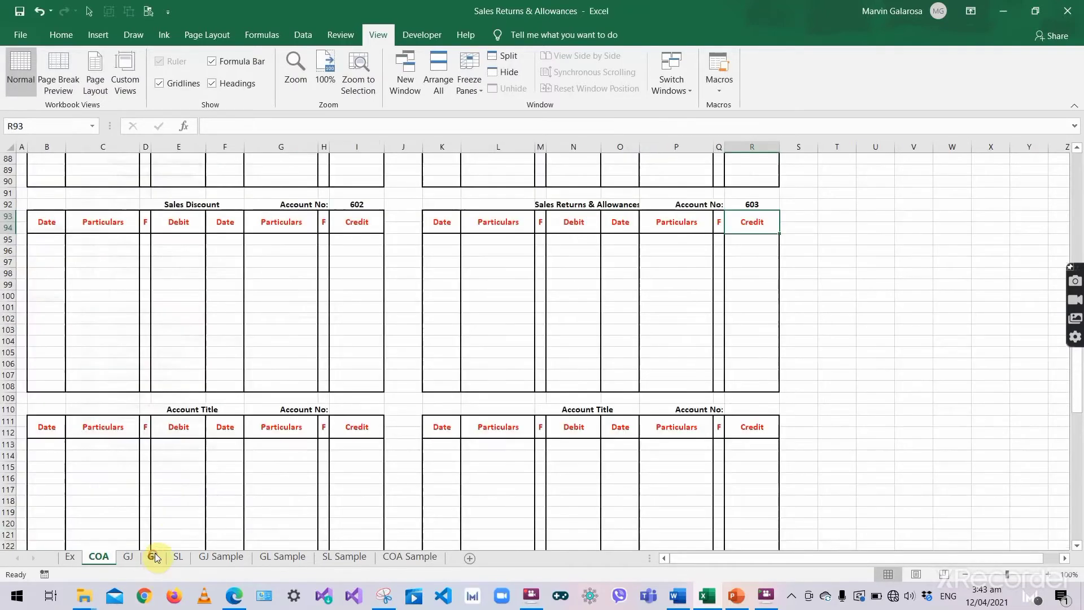
{"action": "scroll", "coordinate": [170, 513], "scroll_direction": "down", "scroll_amount": 5}
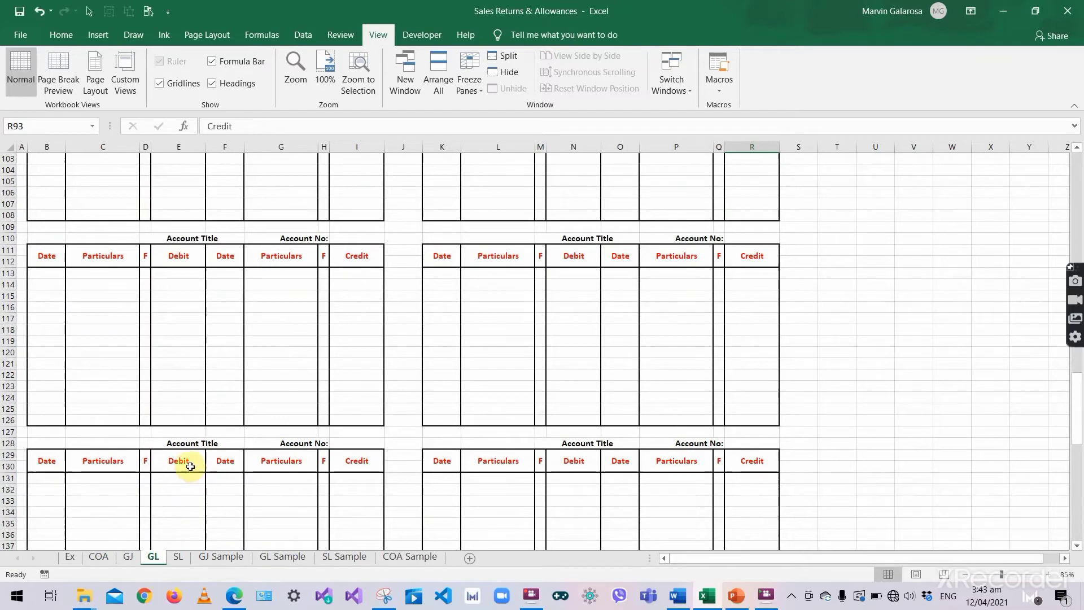
{"action": "scroll", "coordinate": [187, 442], "scroll_direction": "up", "scroll_amount": 5}
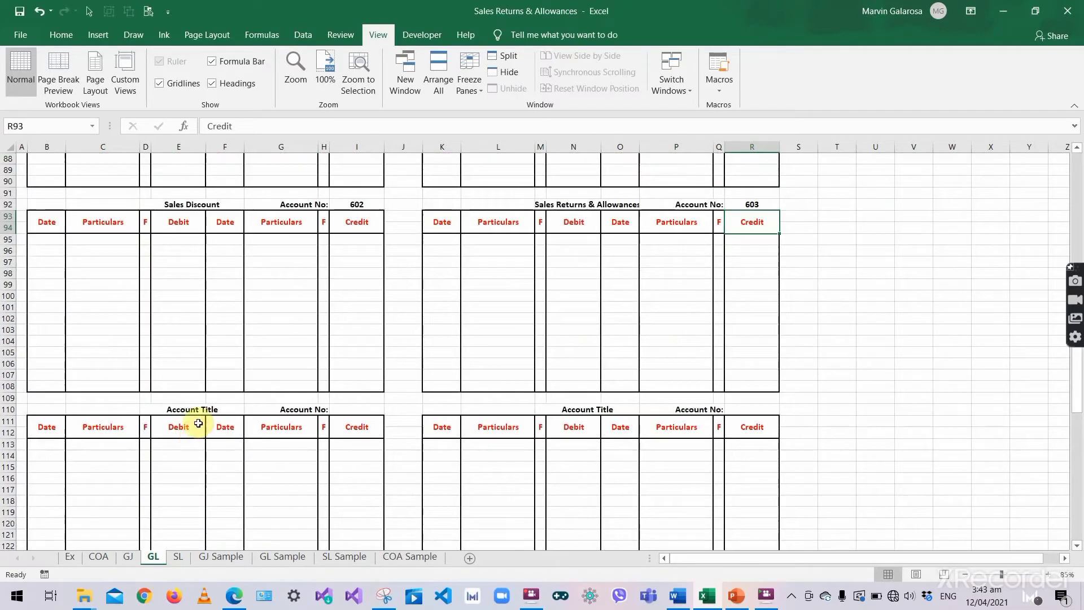
{"action": "double_click", "coordinate": [194, 409]}
{"action": "key", "text": "ctrl+a"}
{"action": "key", "text": "ctrl+v"}
{"action": "key", "text": "Tab"}
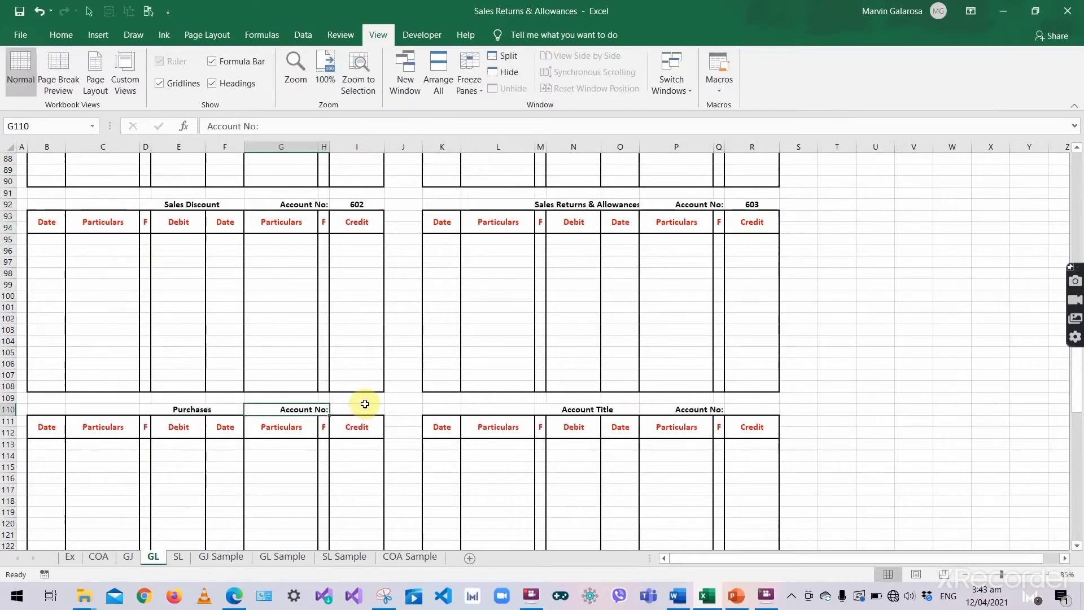
{"action": "left_click_drag", "start_coordinate": [365, 405], "coordinate": [364, 403]}
{"action": "left_click", "coordinate": [362, 417]}
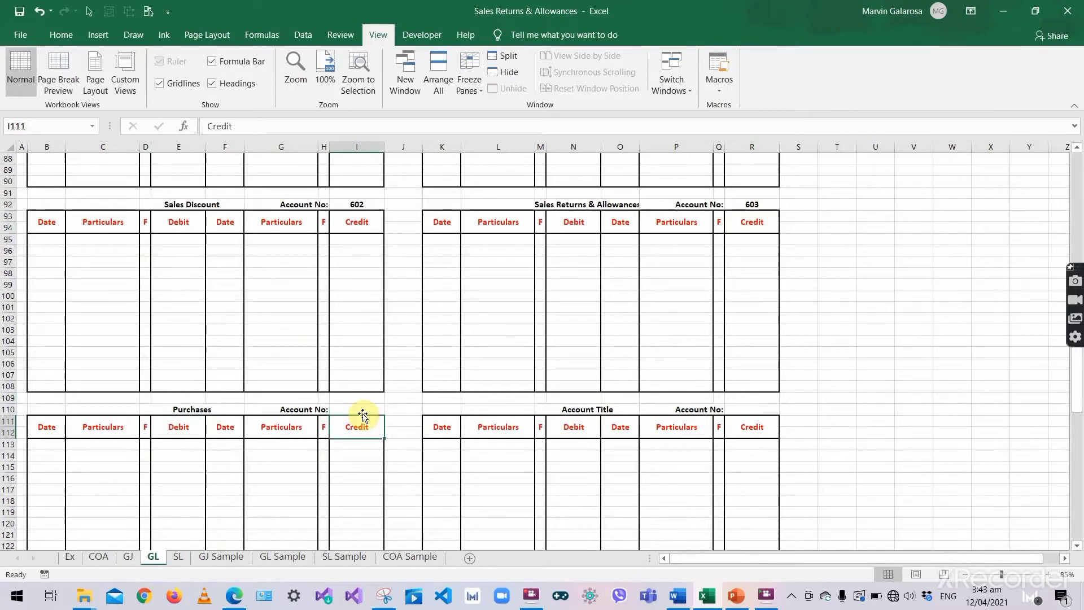
{"action": "left_click", "coordinate": [363, 412]}
{"action": "type", "text": "701"}
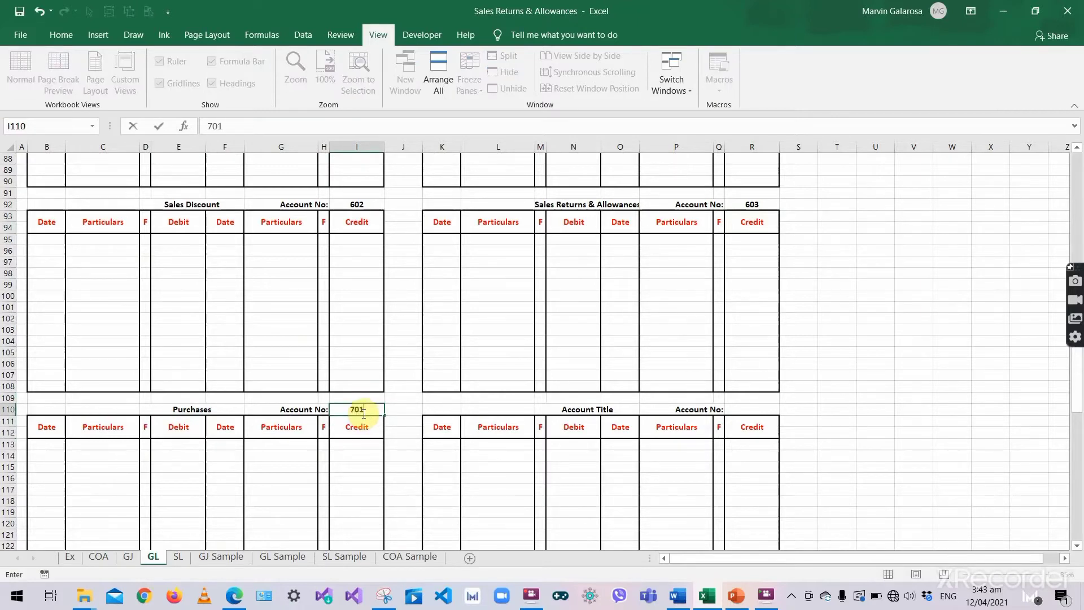
{"action": "key", "text": "Tab"}
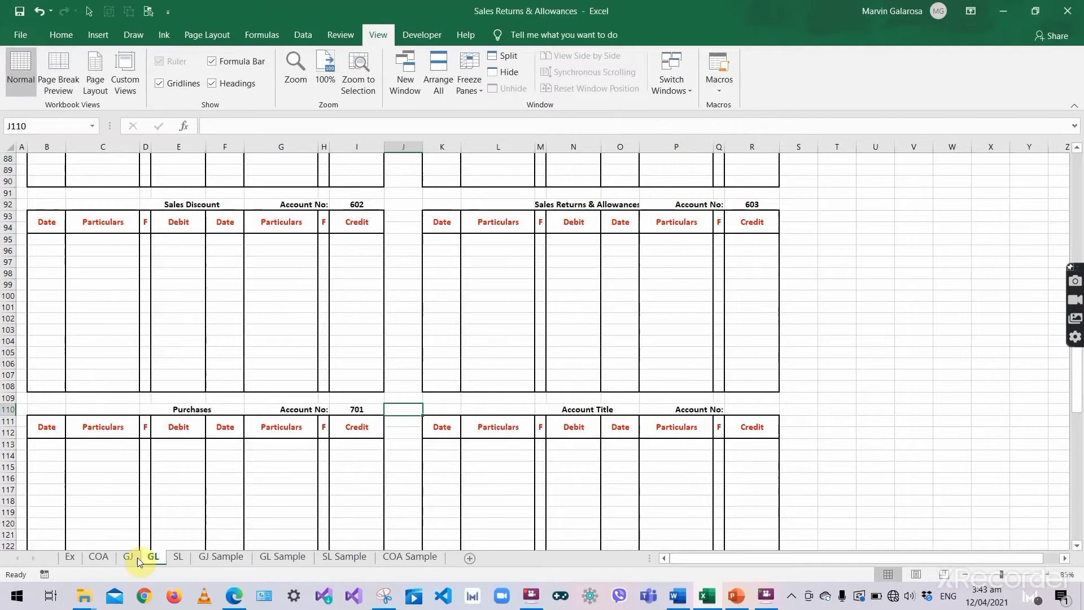
- Title the next GL ledger Supplies Expense with account number 704
{"action": "left_click", "coordinate": [99, 557]}
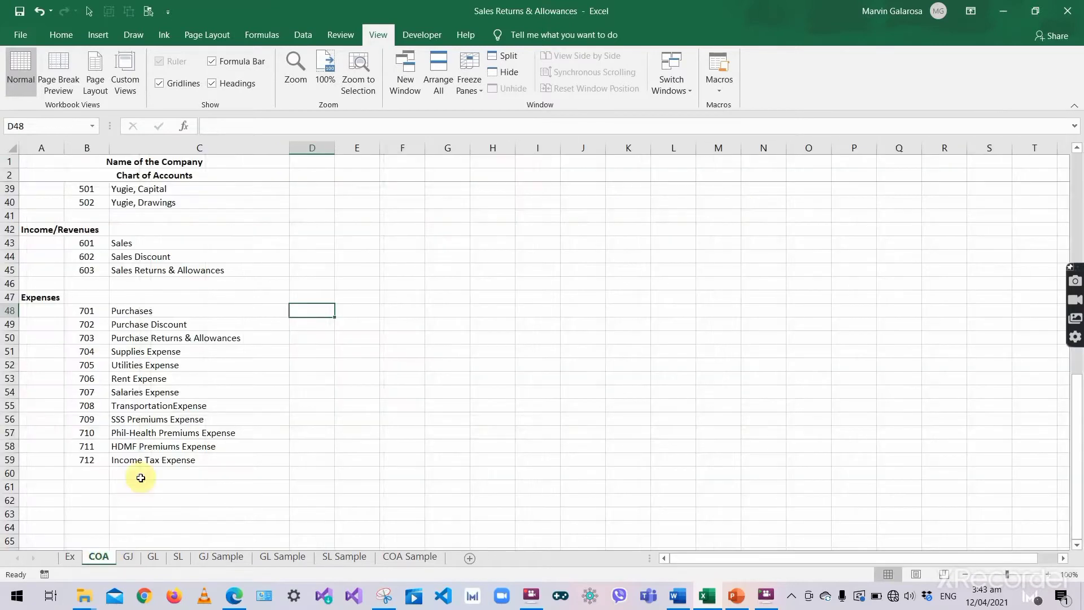
{"action": "left_click", "coordinate": [143, 350]}
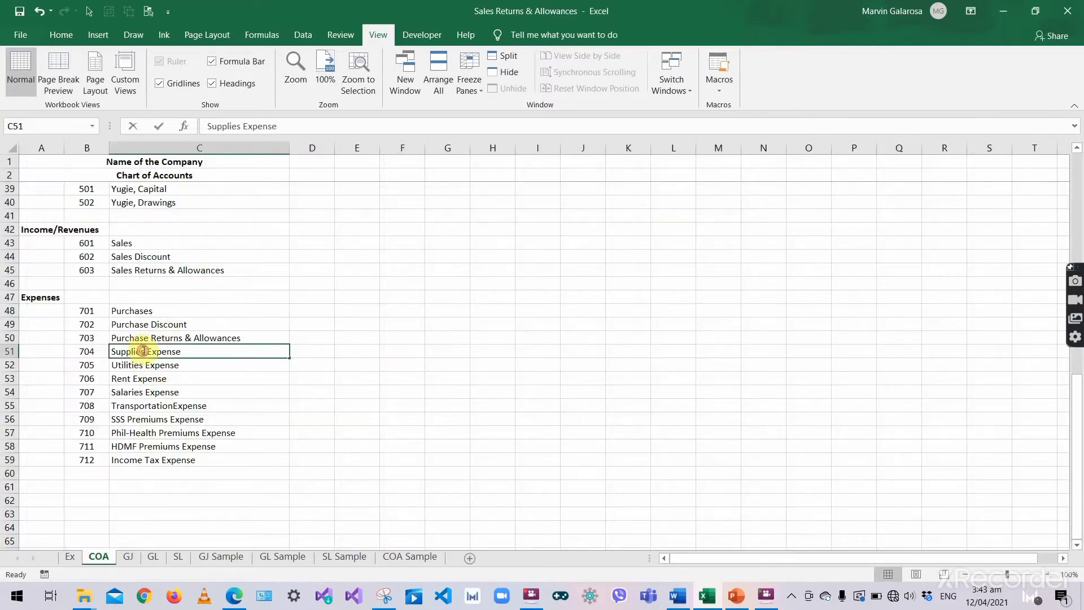
{"action": "key", "text": "Right"}
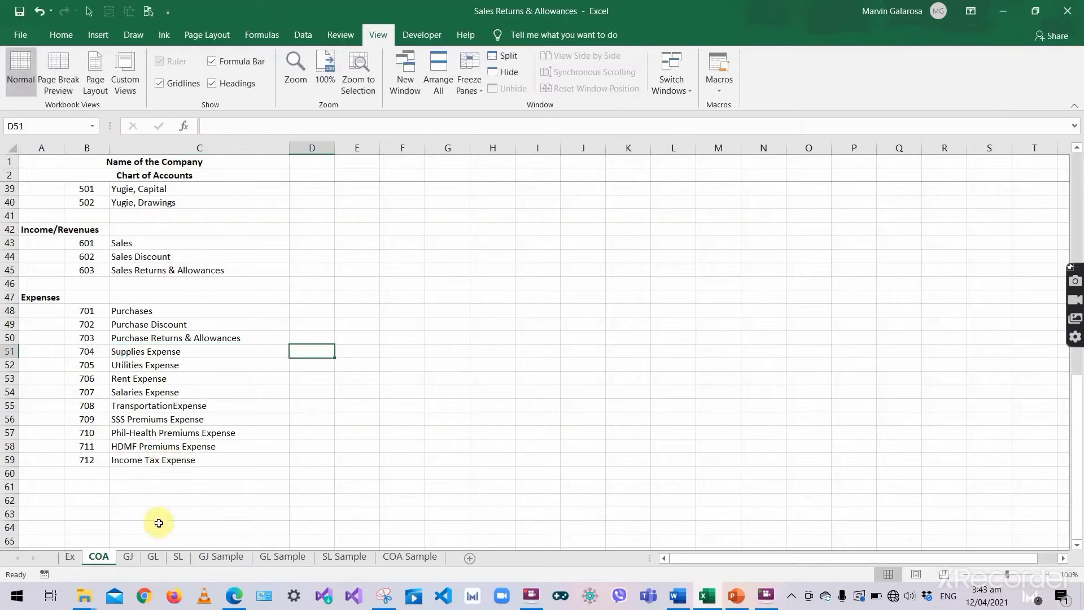
{"action": "left_click", "coordinate": [153, 557]}
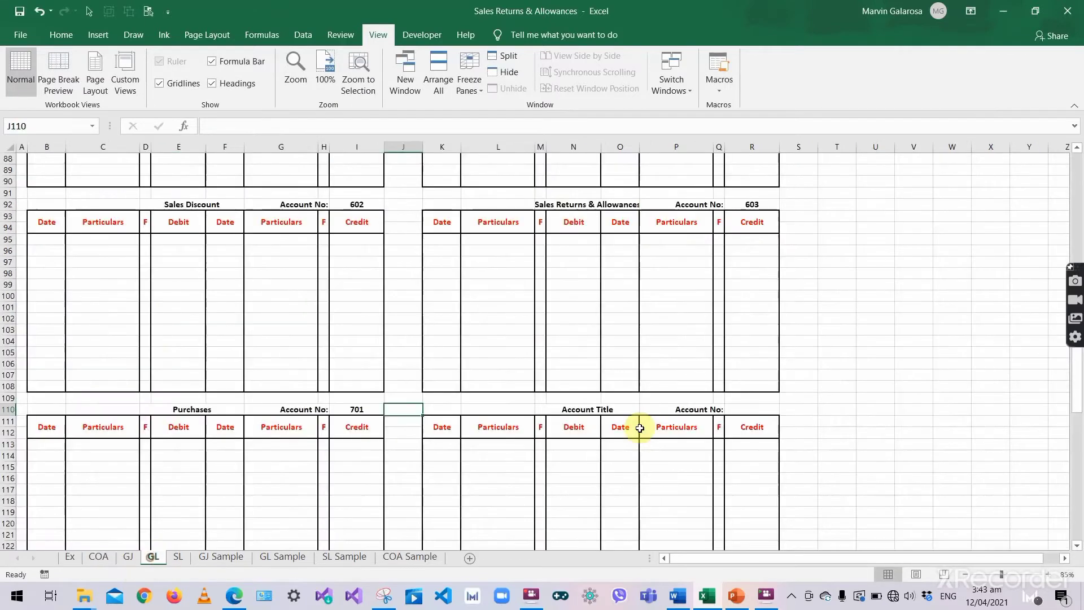
{"action": "double_click", "coordinate": [589, 409]}
{"action": "type", "text": "Supplies Expense"}
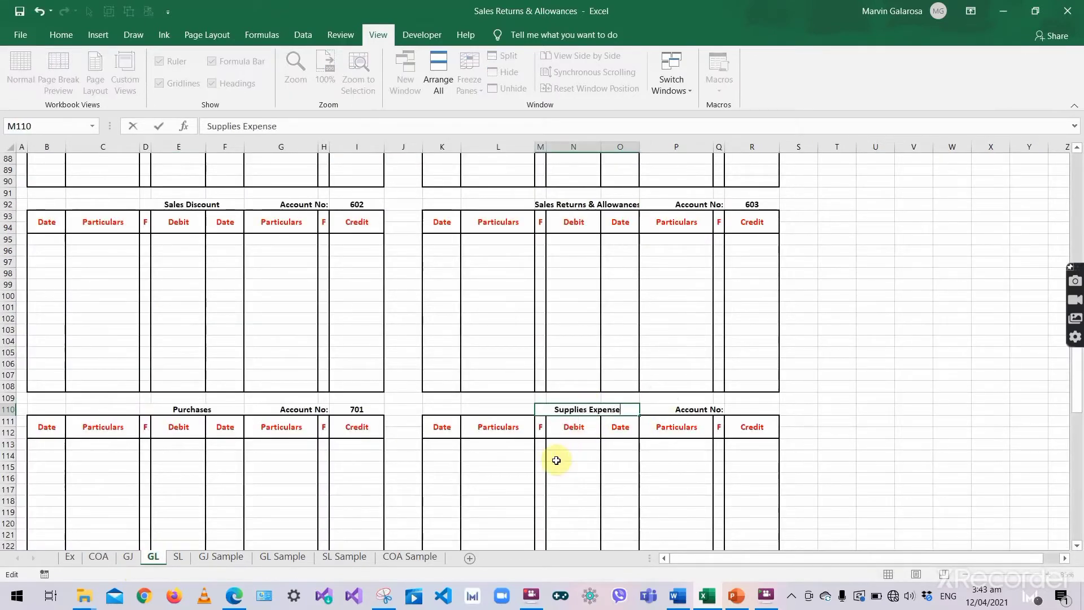
{"action": "key", "text": "Tab"}
{"action": "left_click", "coordinate": [101, 558]}
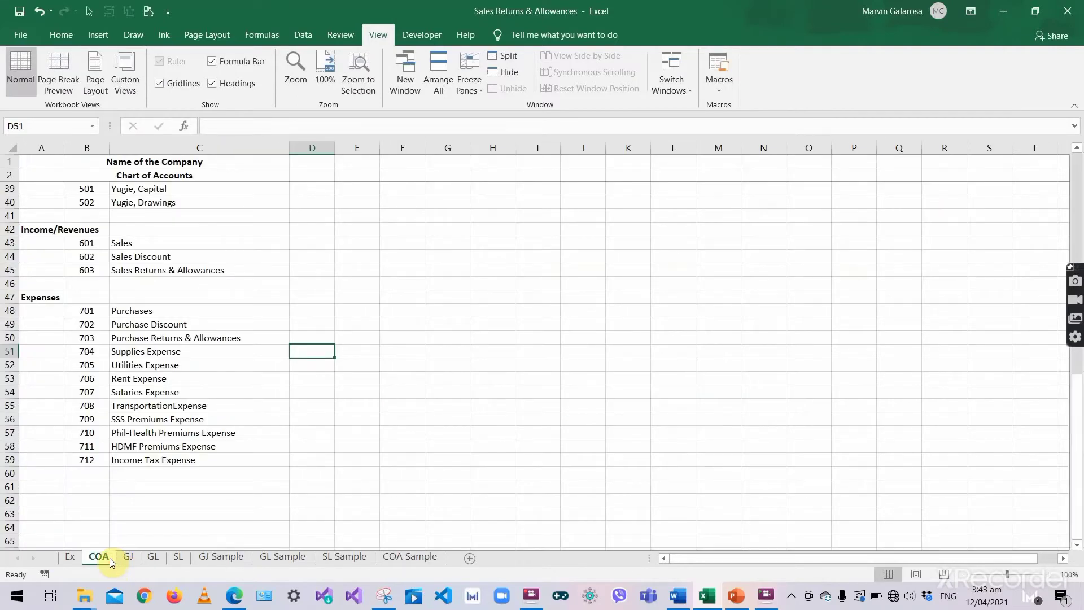
{"action": "left_click", "coordinate": [152, 557]}
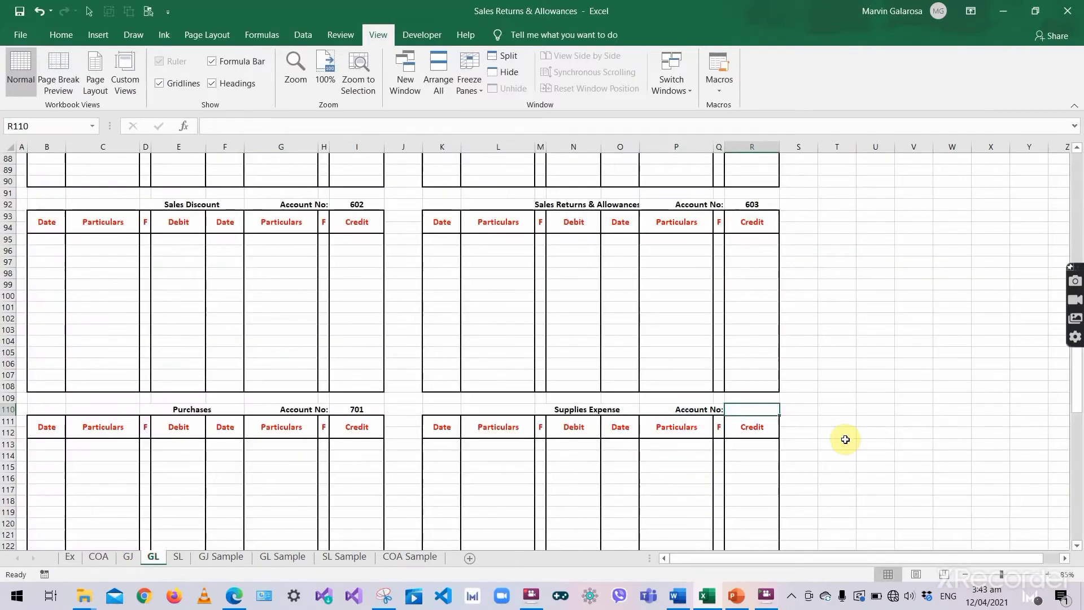
{"action": "type", "text": "704"}
{"action": "key", "text": "Return"}
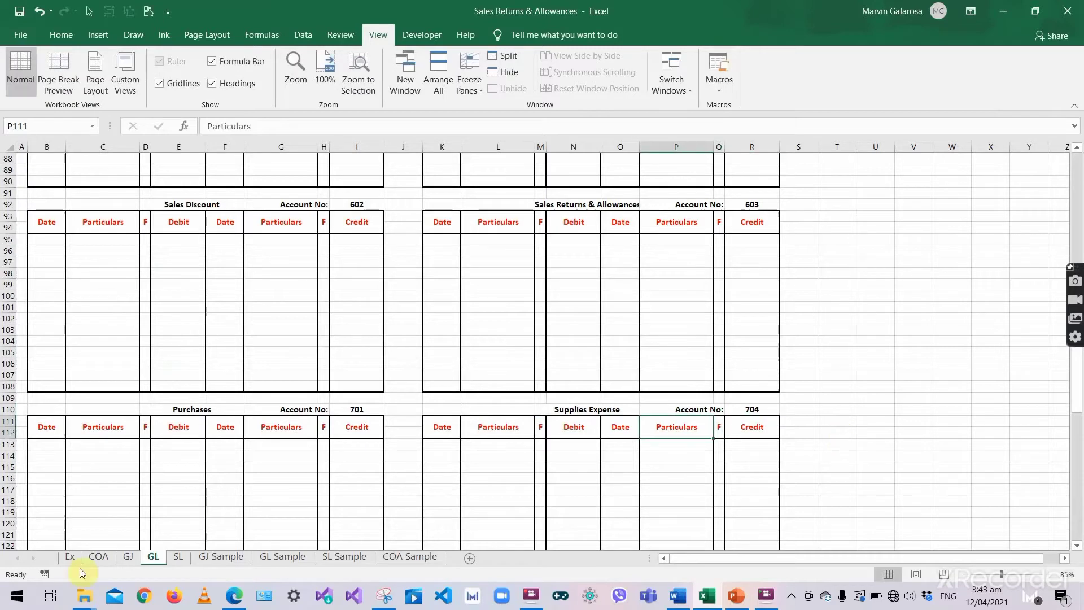
- Look up the Utilities Expense account in the chart of accounts
{"action": "left_click", "coordinate": [99, 557]}
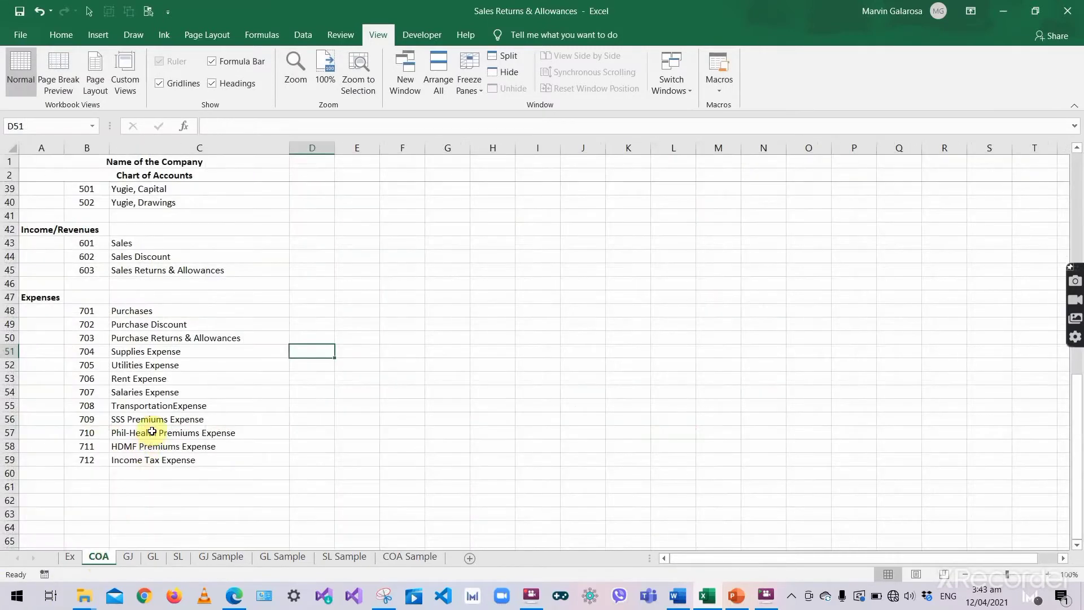
{"action": "left_click", "coordinate": [139, 365]}
{"action": "key", "text": "Right"}
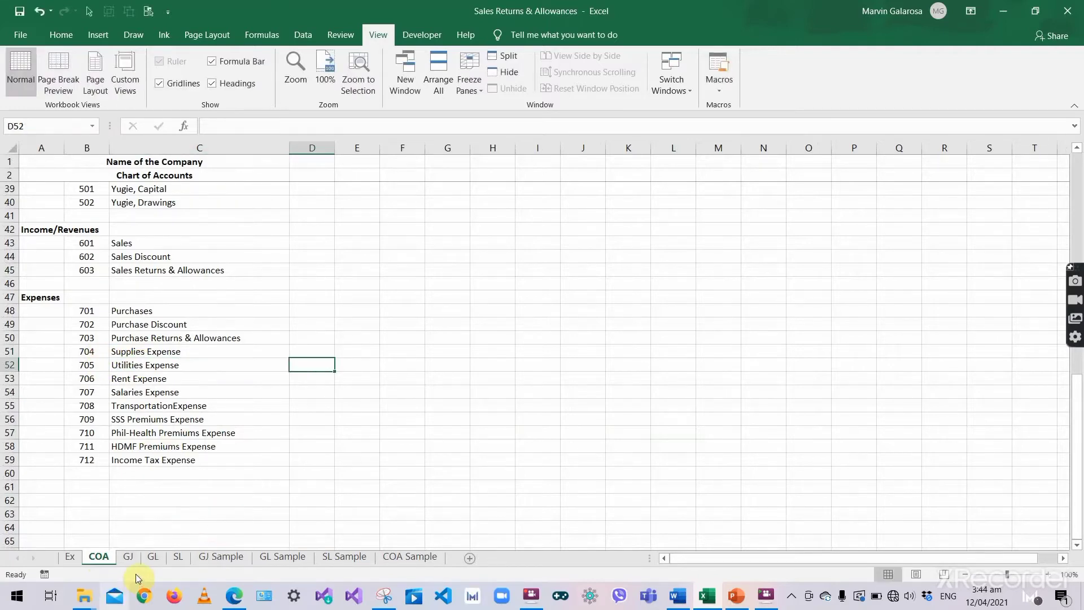
{"action": "left_click", "coordinate": [151, 564]}
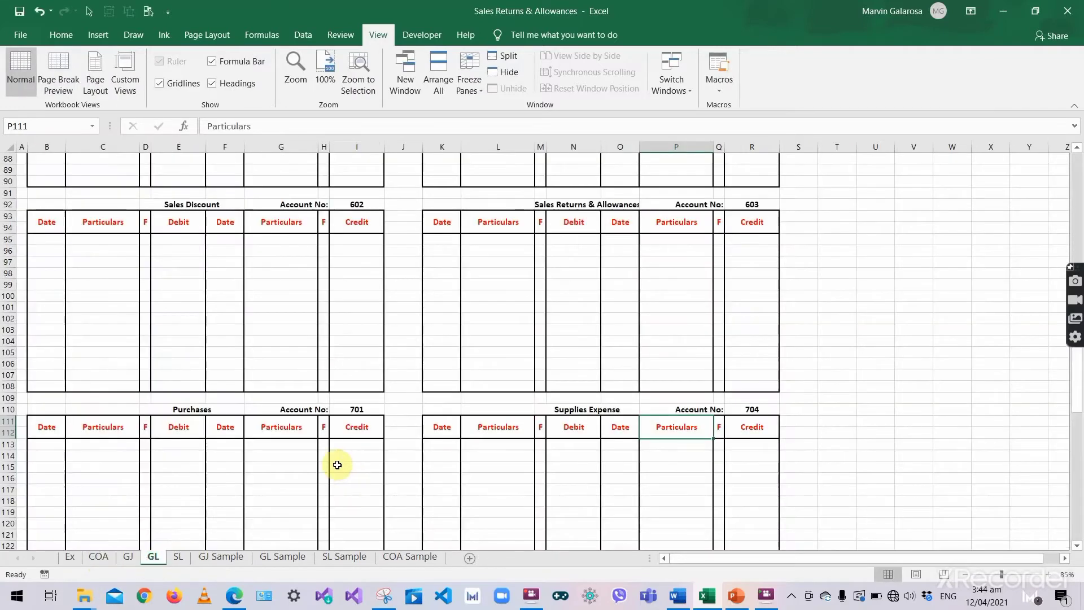
- Title the row-128 ledger Utilities Expense with account number 705
{"action": "scroll", "coordinate": [308, 456], "scroll_direction": "down", "scroll_amount": 5}
{"action": "double_click", "coordinate": [188, 447]}
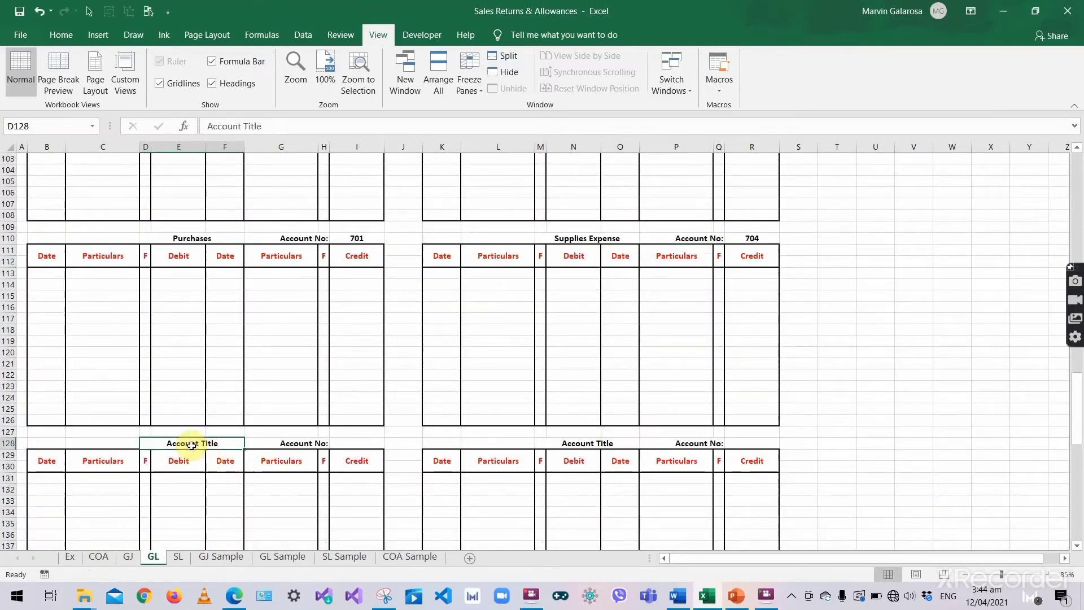
{"action": "type", "text": "Utilities Expense"}
{"action": "key", "text": "Tab"}
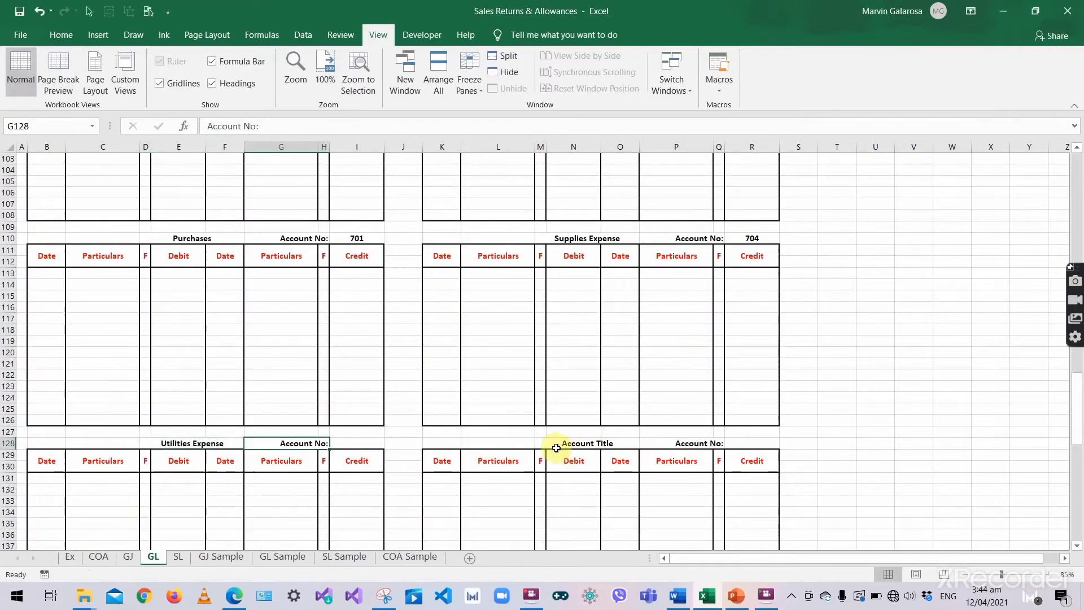
{"action": "left_click", "coordinate": [350, 447]}
{"action": "type", "text": "705"}
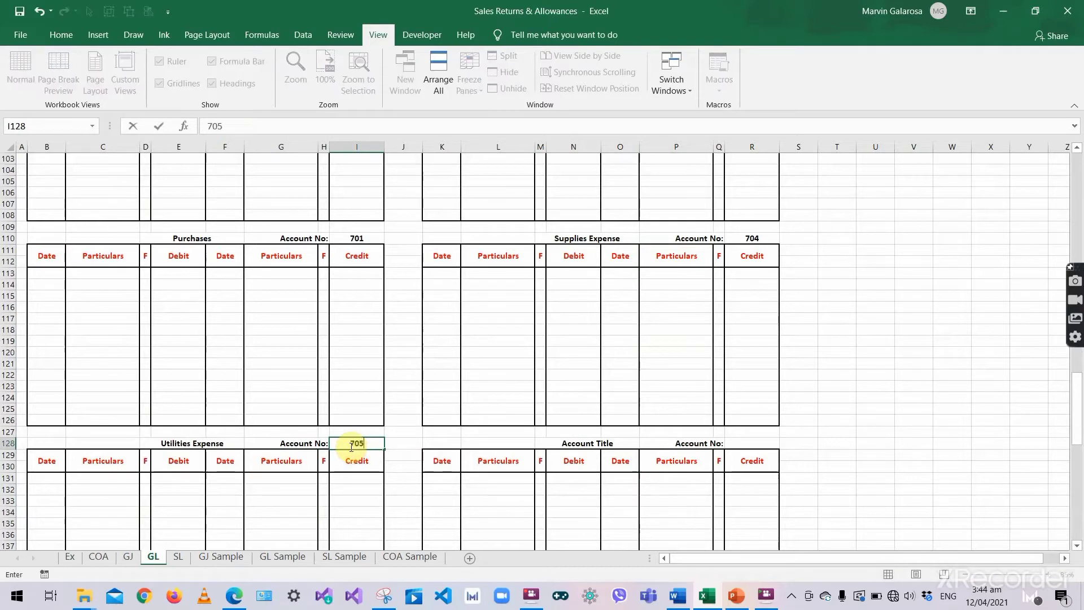
{"action": "key", "text": "Return"}
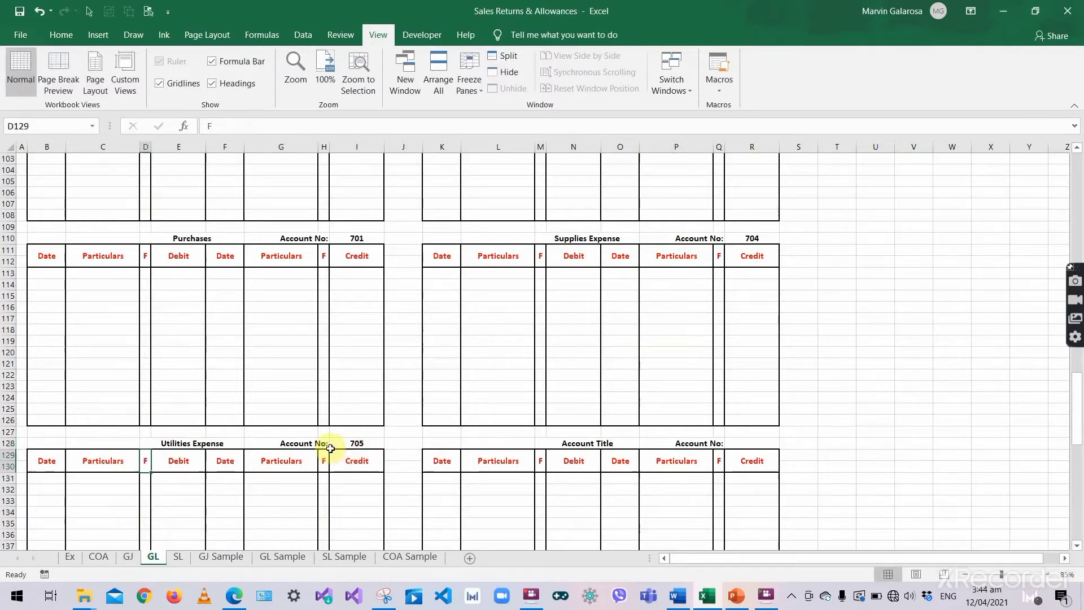
- Title the neighbouring ledger Rent Expense, copied from COA, with account number 706
{"action": "left_click", "coordinate": [98, 557]}
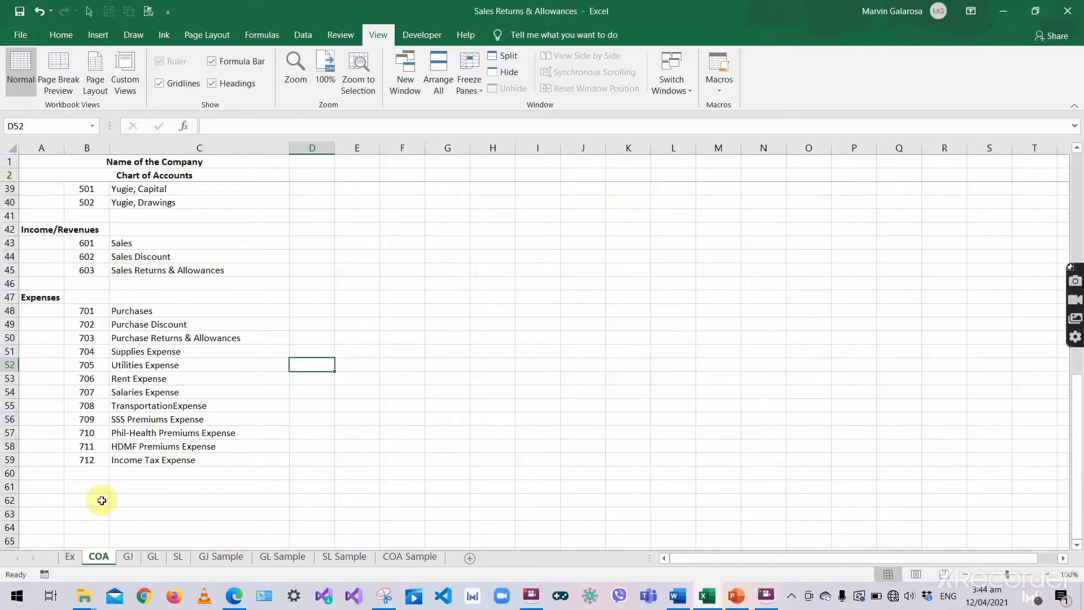
{"action": "double_click", "coordinate": [109, 377]}
{"action": "key", "text": "shift+End"}
{"action": "key", "text": "ctrl+c"}
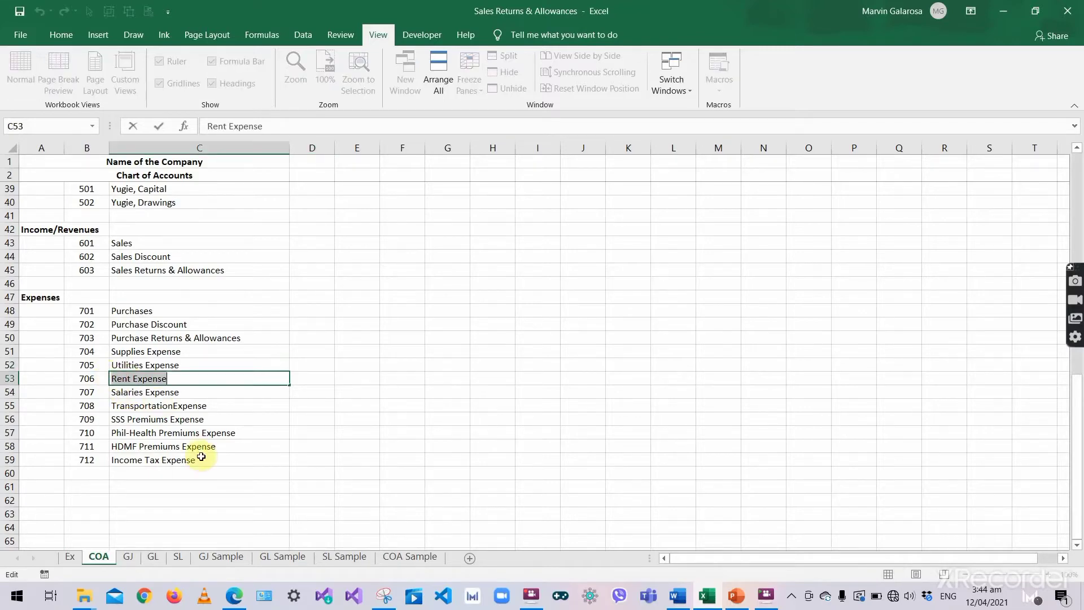
{"action": "key", "text": "Tab"}
{"action": "left_click", "coordinate": [153, 557]}
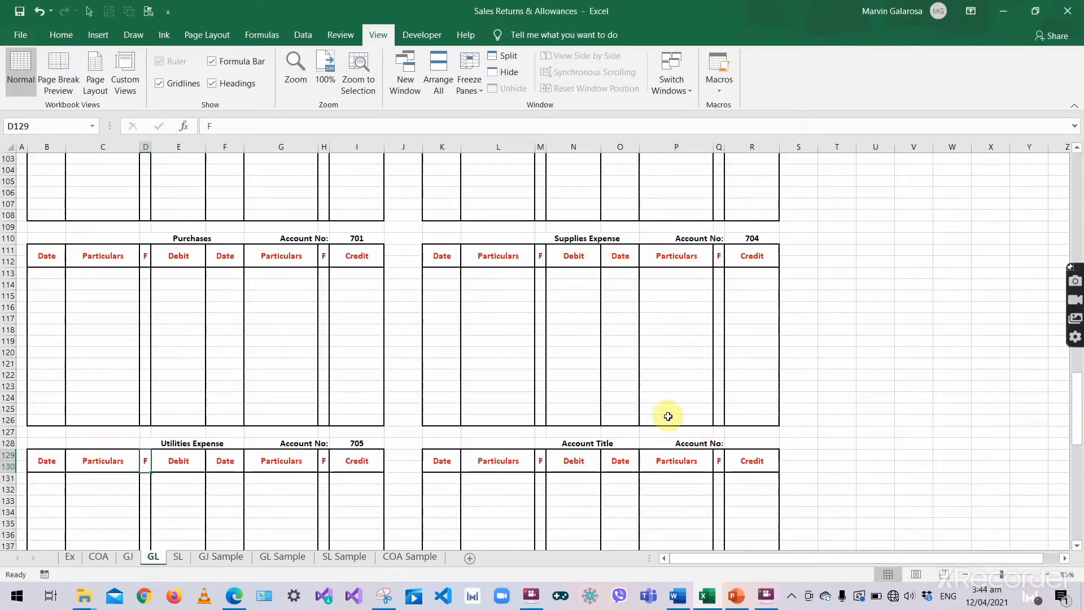
{"action": "double_click", "coordinate": [625, 443]}
{"action": "key", "text": "shift+Home"}
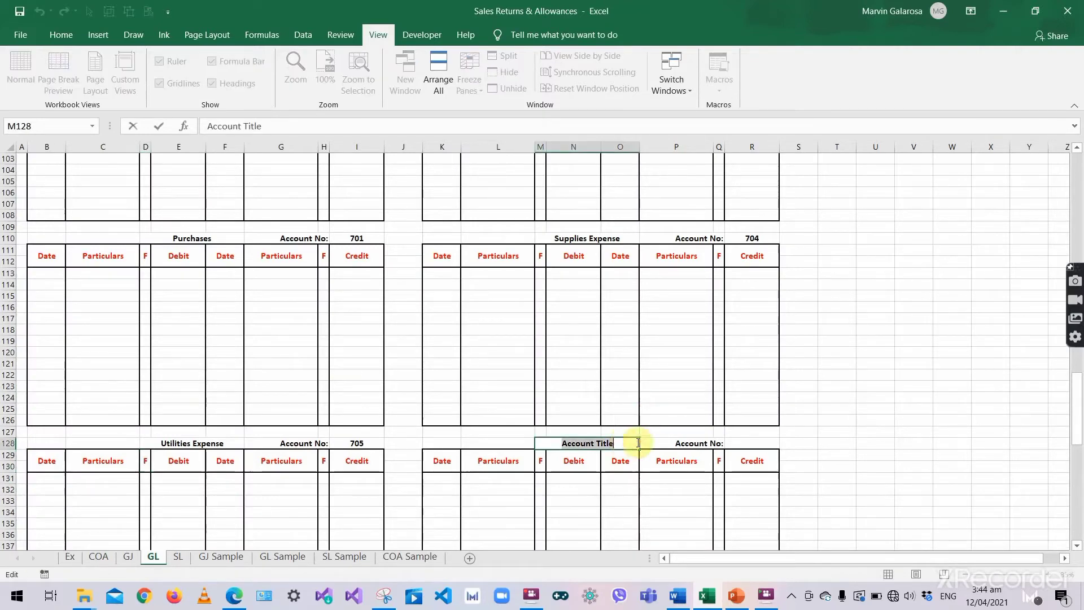
{"action": "key", "text": "ctrl+v"}
{"action": "key", "text": "Tab"}
{"action": "left_click", "coordinate": [746, 441]}
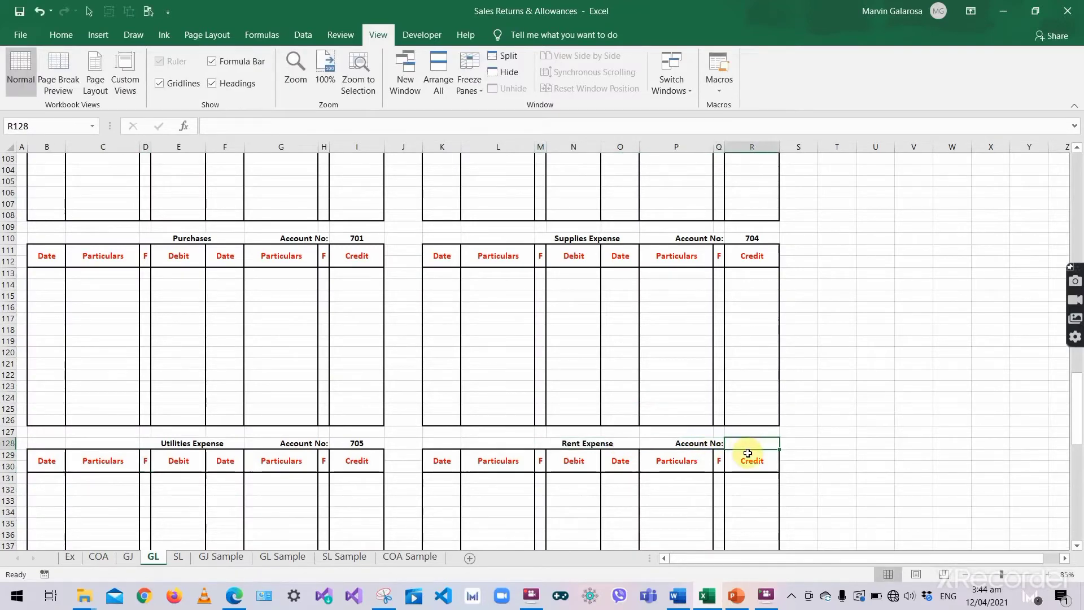
{"action": "type", "text": "706"}
{"action": "key", "text": "Return"}
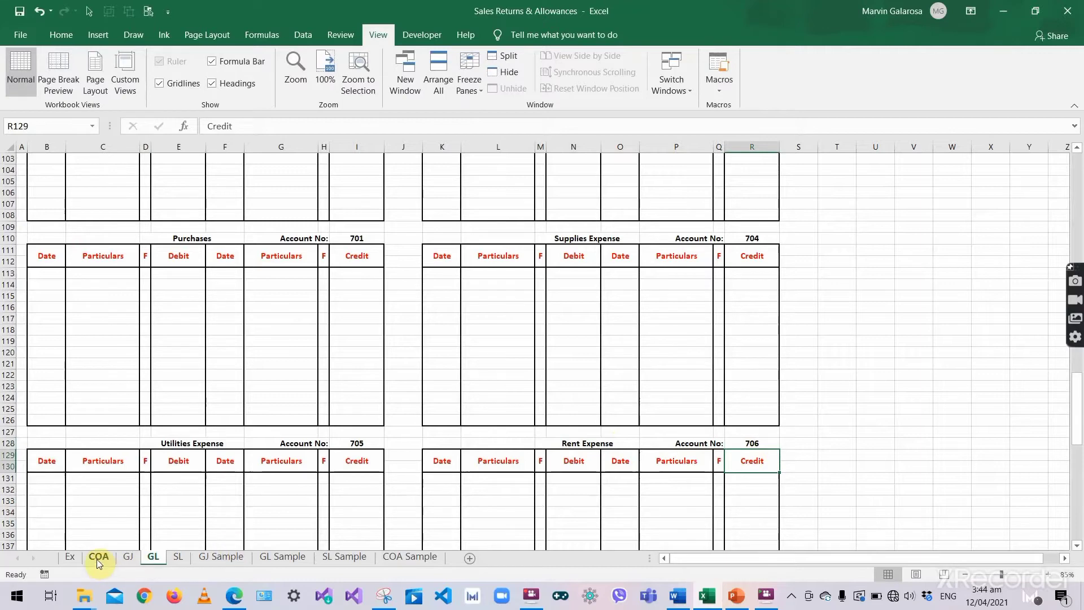
{"action": "left_click", "coordinate": [99, 559]}
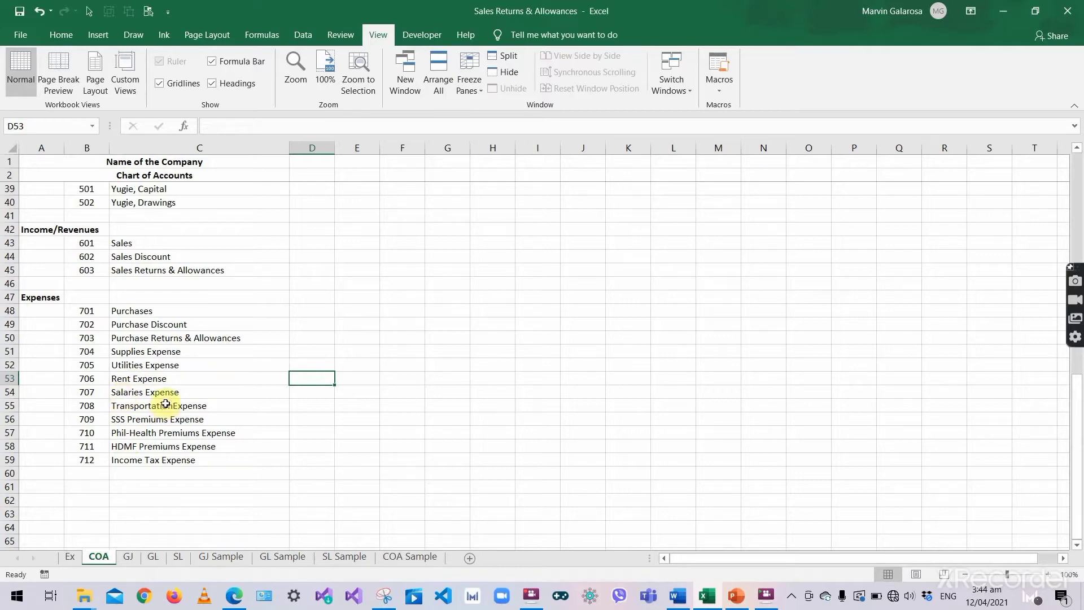
- Go to the GJ journal sheet and select the first entry's Date cell, I4
{"action": "left_click", "coordinate": [222, 372]}
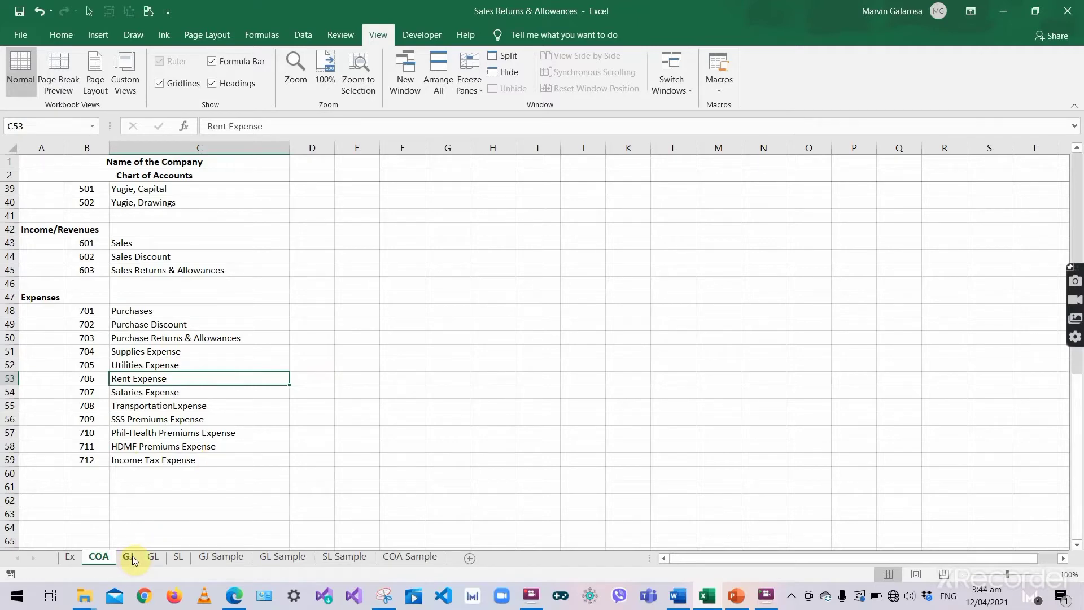
{"action": "left_click", "coordinate": [152, 557]}
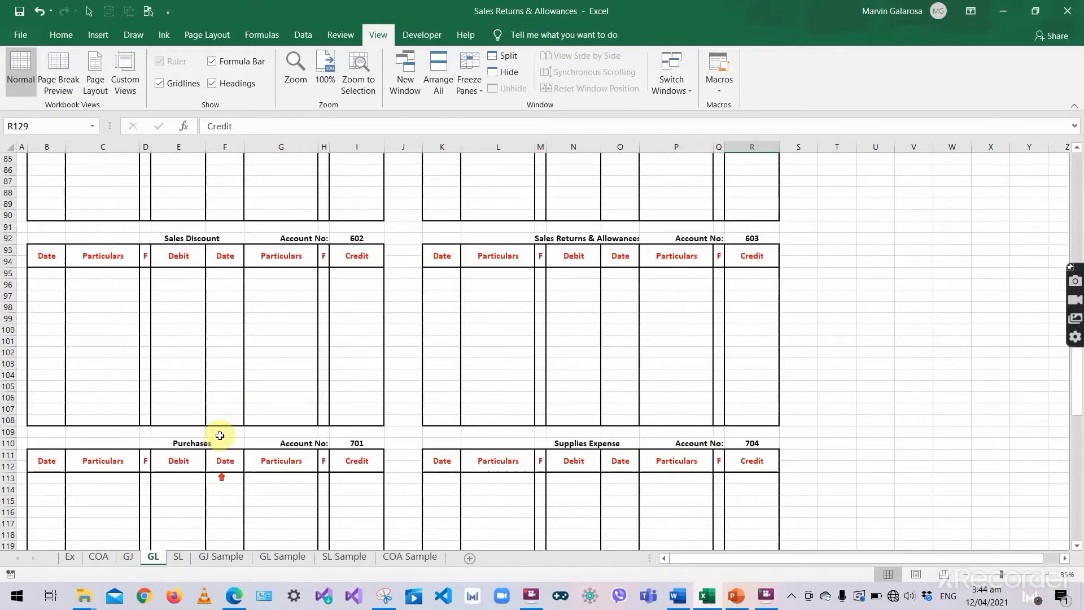
{"action": "scroll", "coordinate": [220, 435], "scroll_direction": "up", "scroll_amount": 3}
{"action": "left_click", "coordinate": [128, 557]}
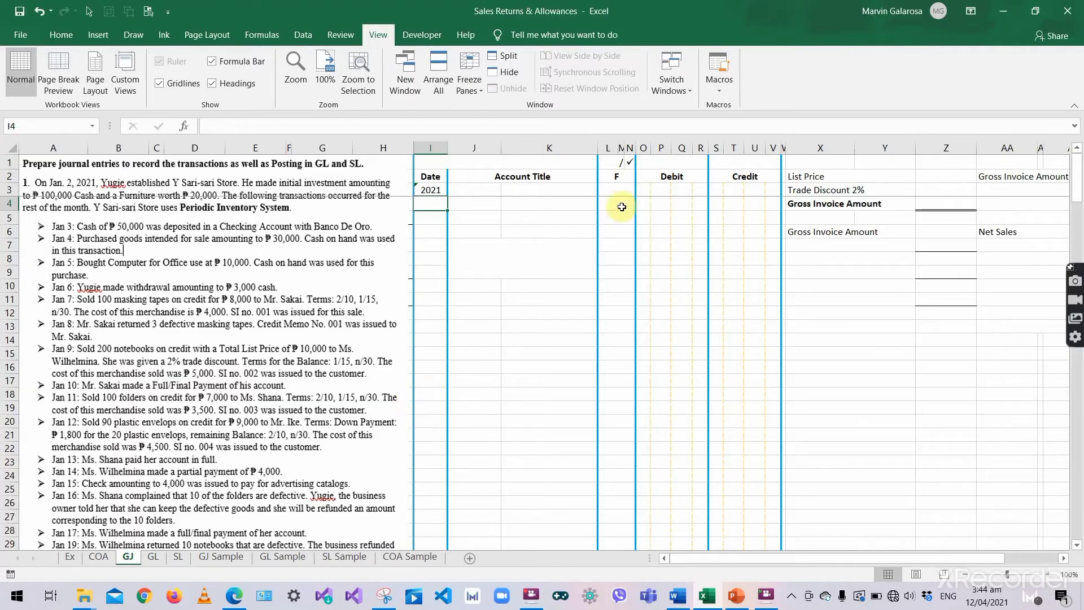
{"action": "left_click", "coordinate": [510, 206]}
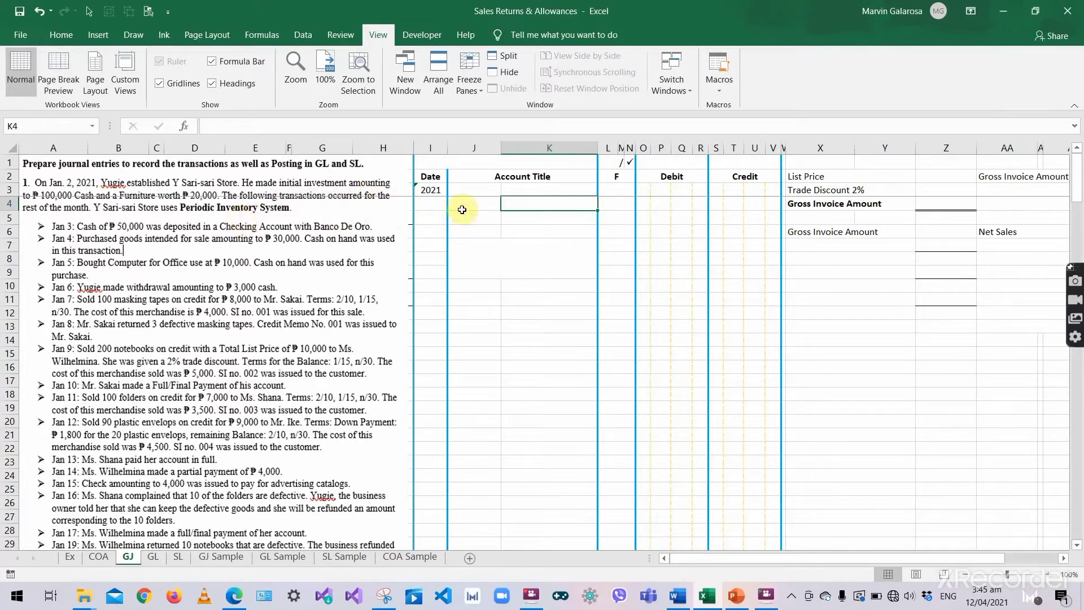
{"action": "left_click", "coordinate": [432, 202]}
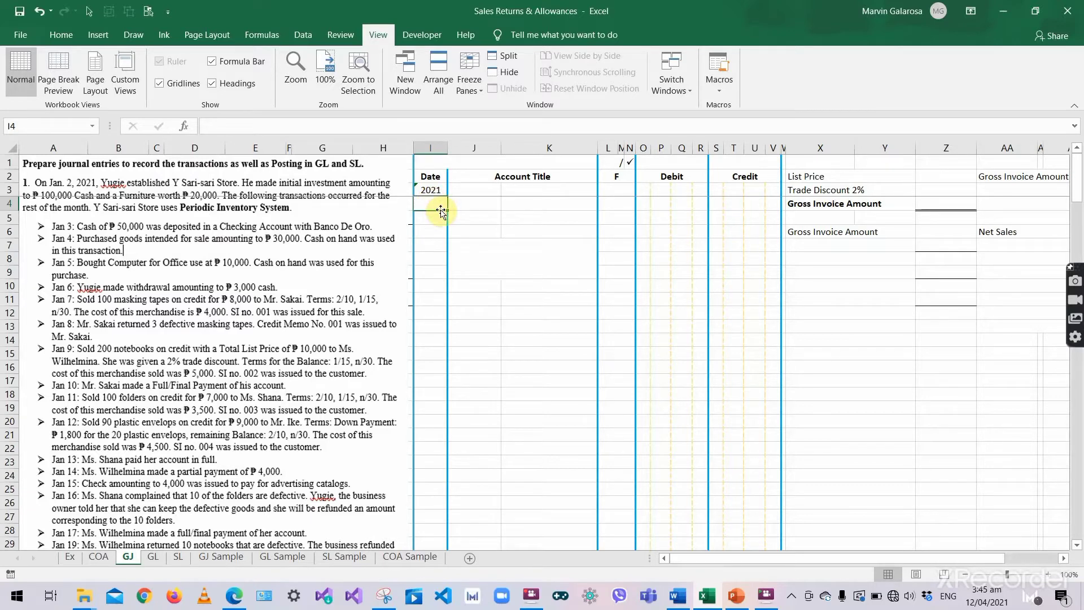
- Enter the Jan 2 debit to Cash on Hand of 100,000.00
{"action": "type", "text": "'Jan"}
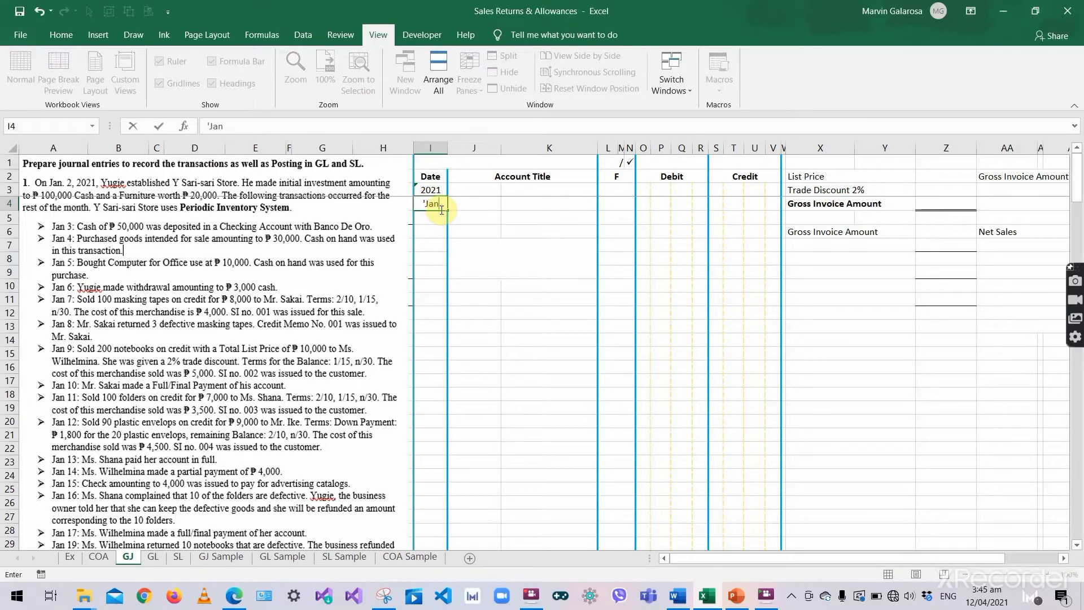
{"action": "type", "text": " 2"}
{"action": "key", "text": "Tab"}
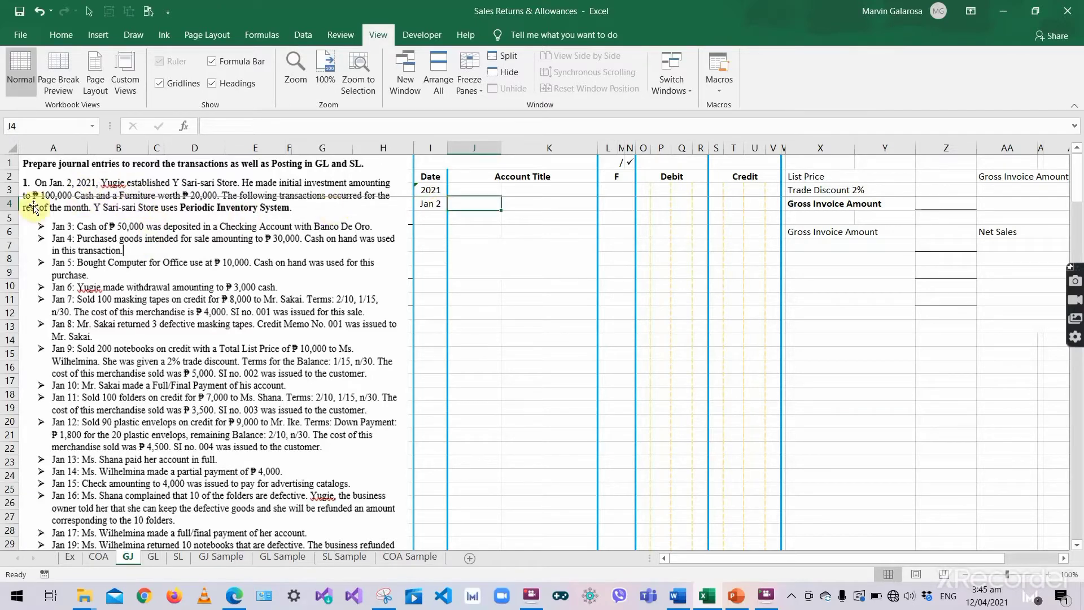
{"action": "type", "text": "Cash"}
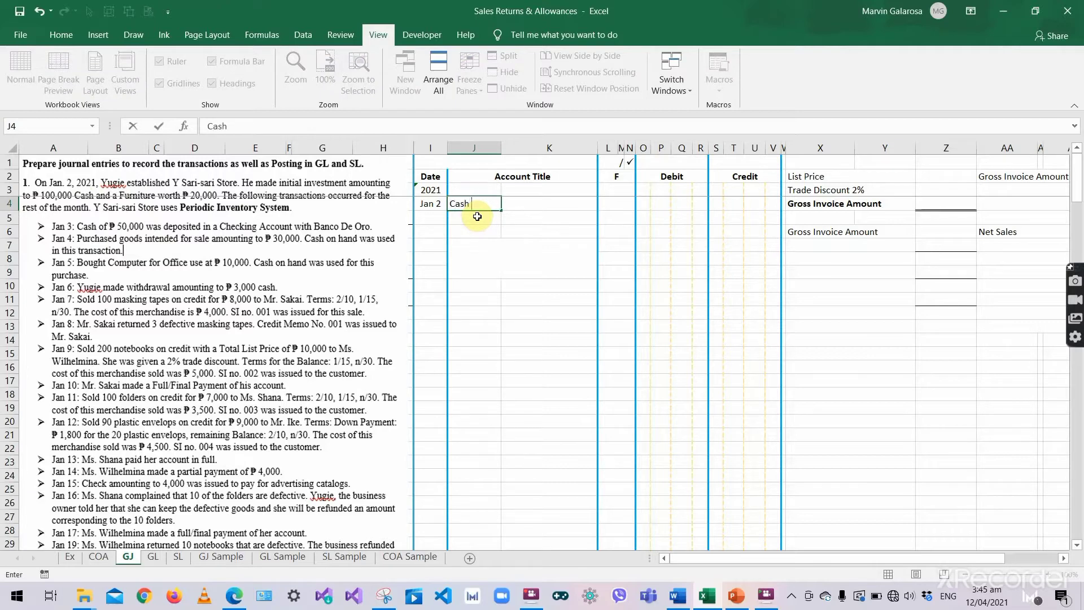
{"action": "type", "text": " on Hand"}
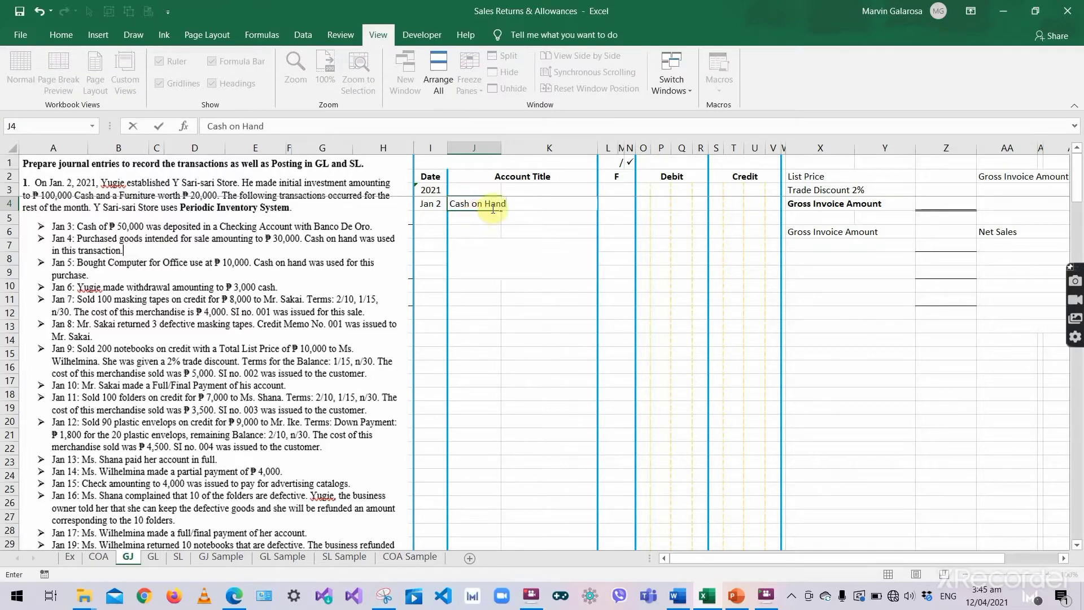
{"action": "key", "text": "Tab"}
{"action": "left_click", "coordinate": [657, 203]}
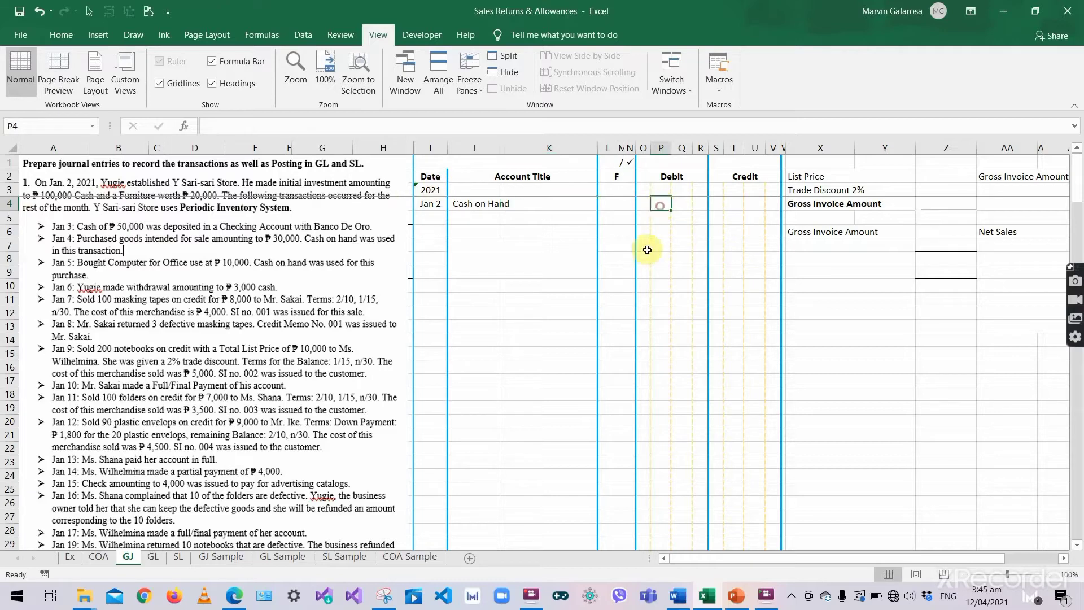
{"action": "type", "text": "100"}
{"action": "key", "text": "Tab"}
{"action": "type", "text": "'00"}
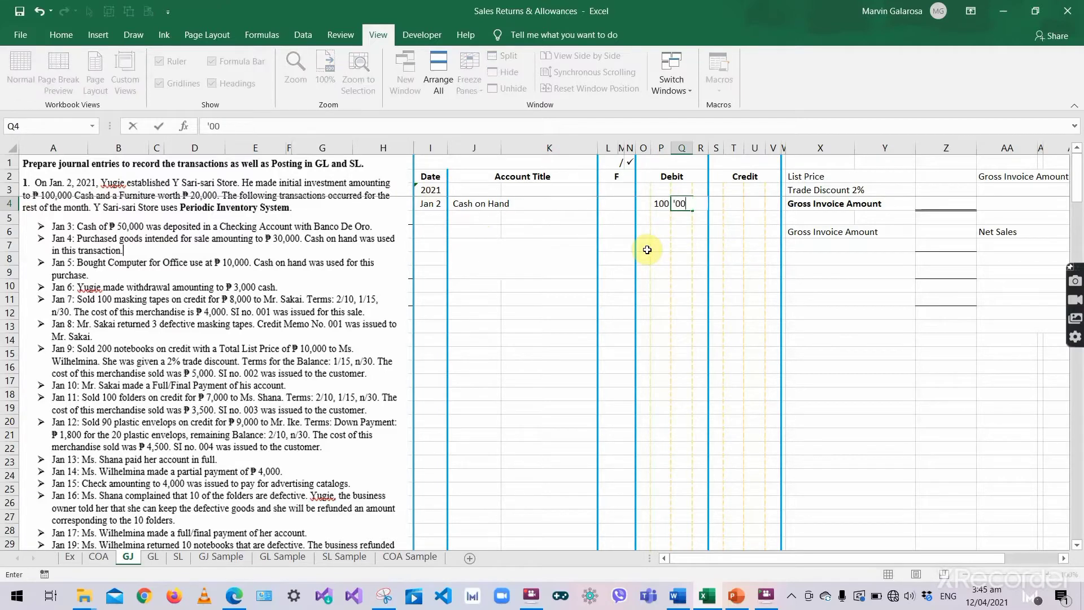
{"action": "key", "text": "Tab"}
{"action": "type", "text": "'00"}
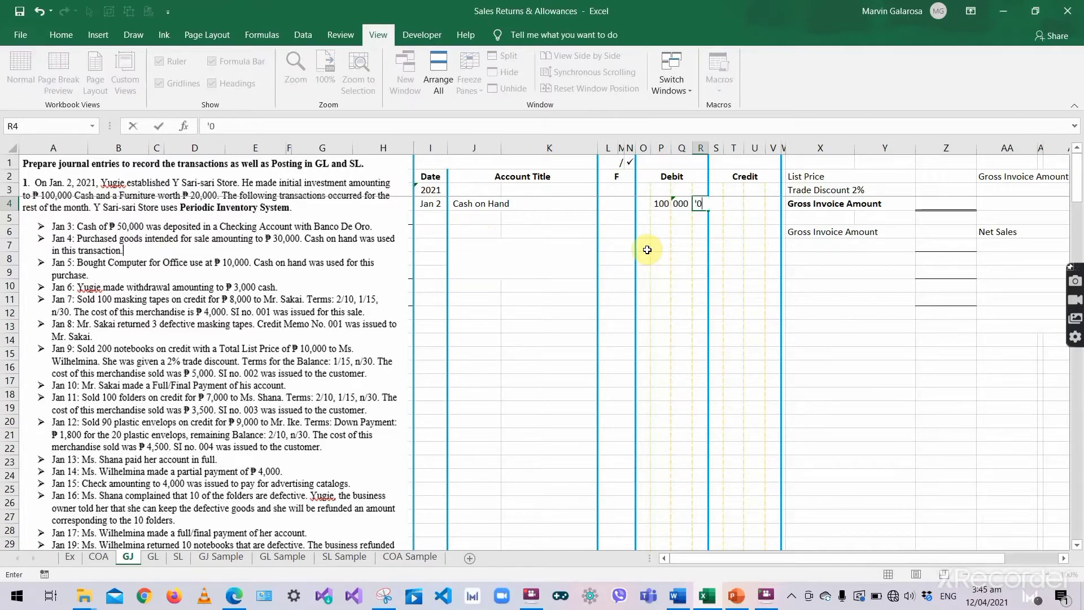
{"action": "key", "text": "Return"}
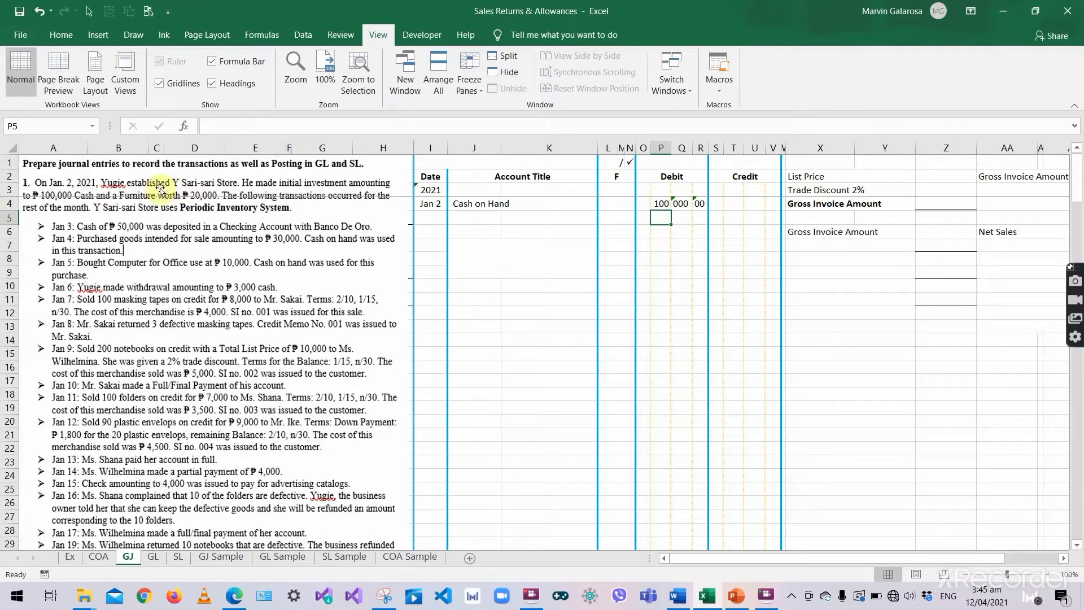
- Add a second debit line to Furniture & Fixtures of 20,000.00
{"action": "left_click", "coordinate": [481, 220]}
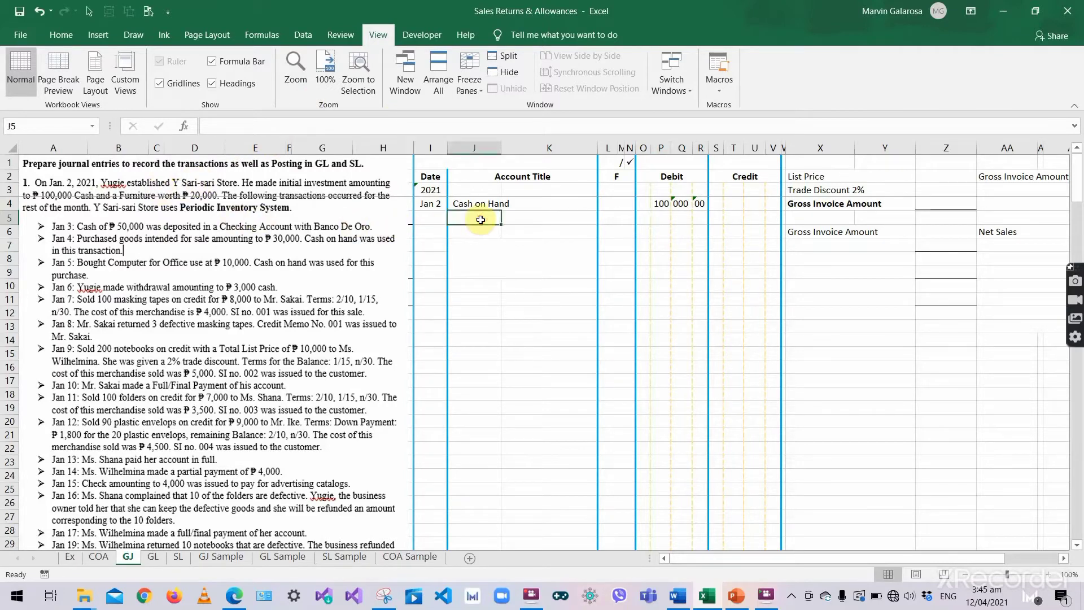
{"action": "type", "text": "Furniture"}
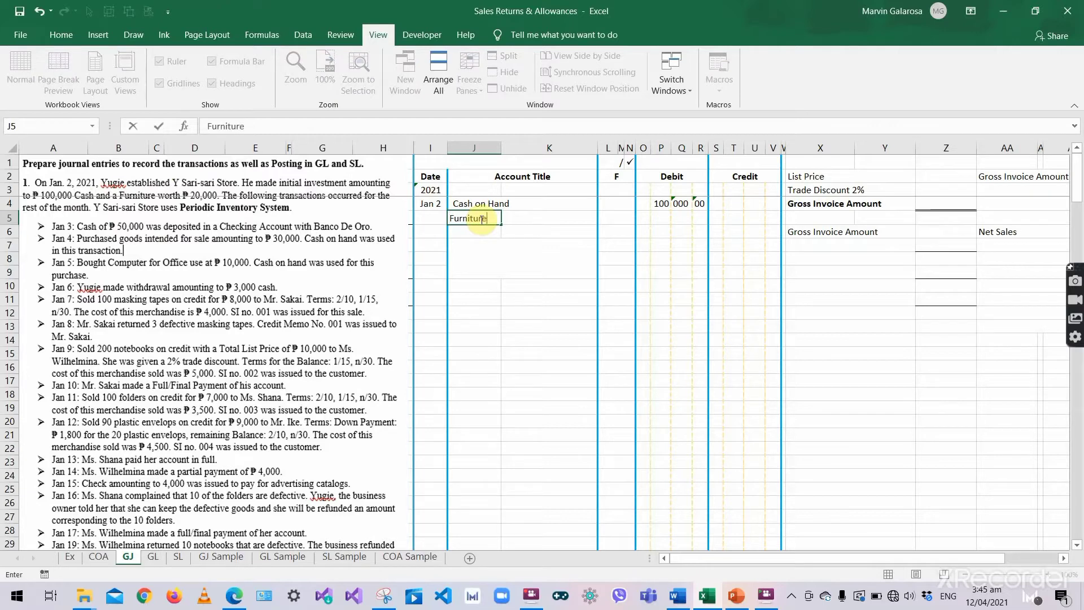
{"action": "type", "text": " & Fixtures"}
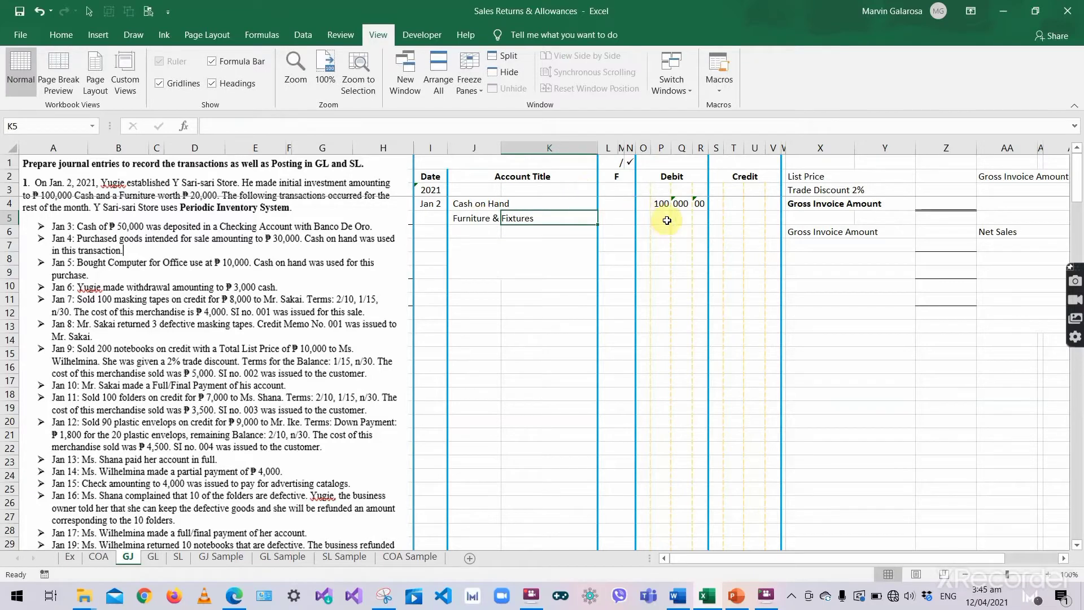
{"action": "left_click", "coordinate": [660, 218]}
{"action": "type", "text": "20"}
{"action": "key", "text": "Tab"}
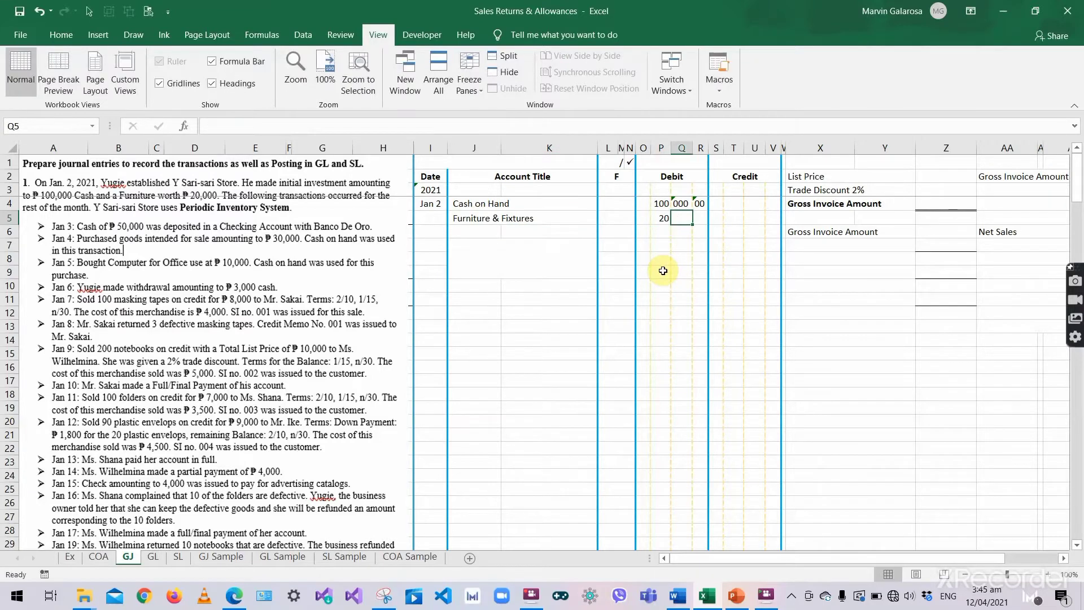
{"action": "type", "text": "000"}
{"action": "key", "text": "Tab"}
{"action": "type", "text": "'0"}
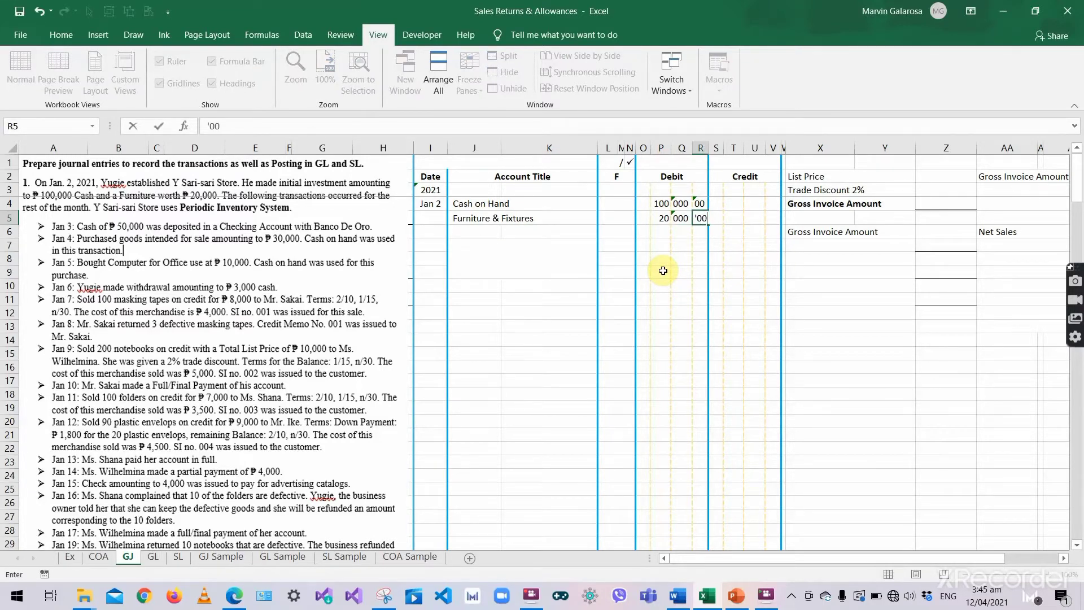
{"action": "key", "text": "Tab"}
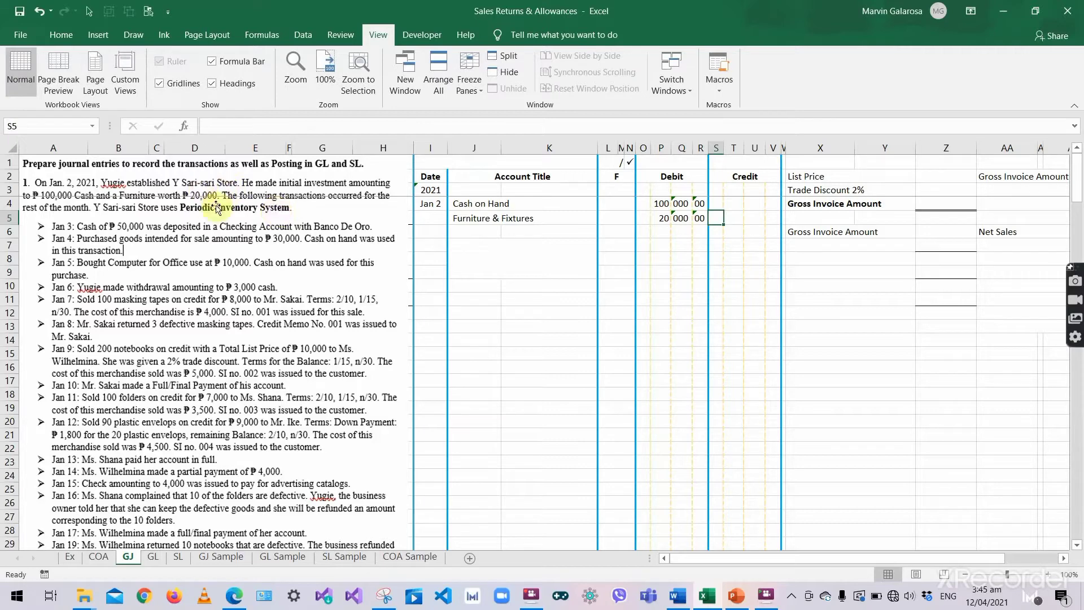
- Credit the owner's capital account 120,000.00 on the indented credit line
{"action": "left_click", "coordinate": [520, 231]}
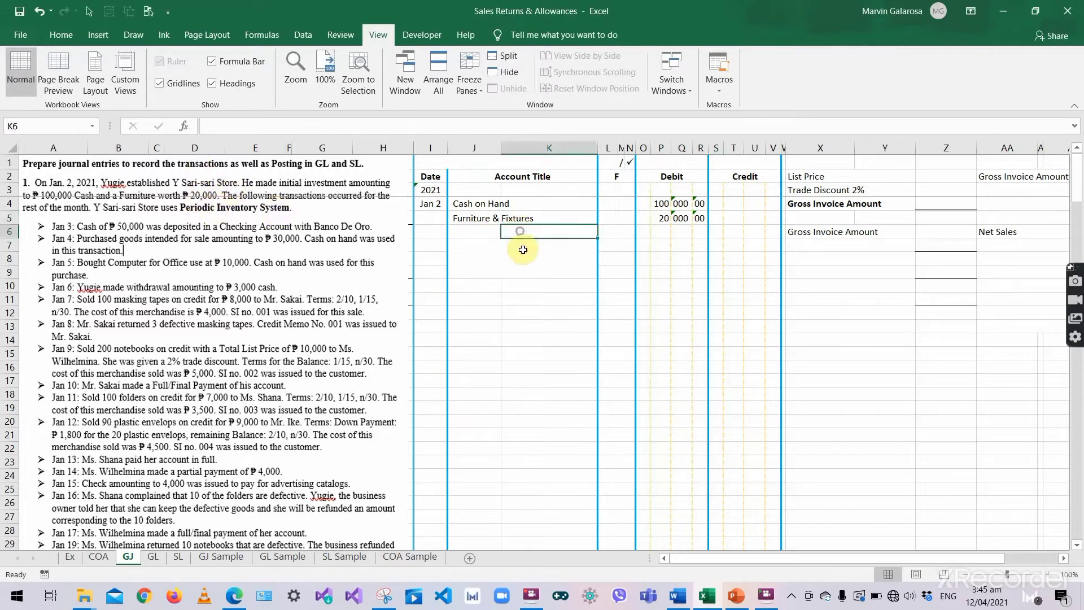
{"action": "type", "text": "Yuigie"}
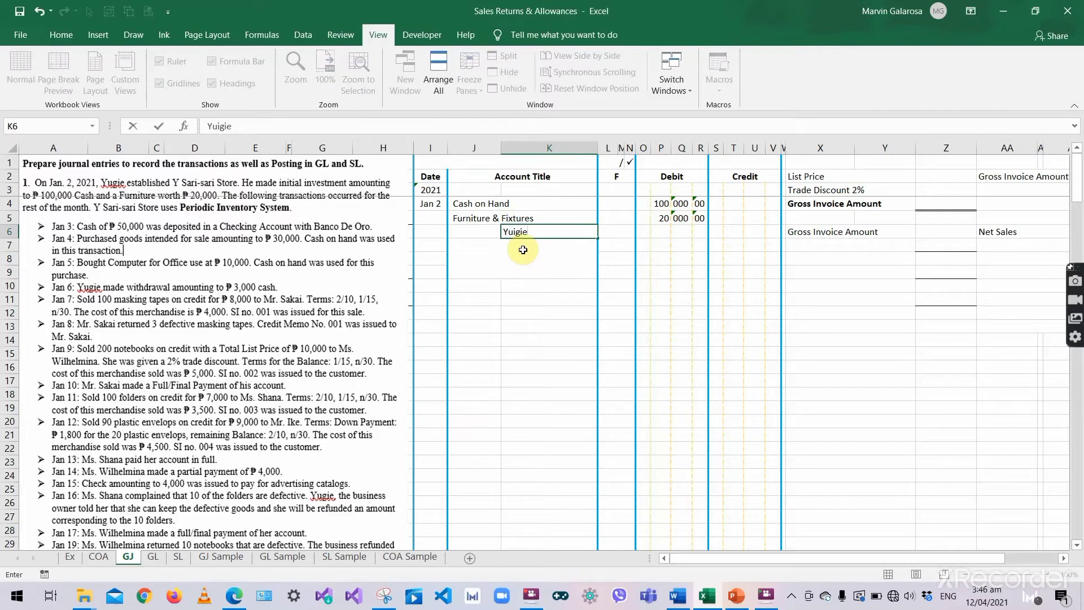
{"action": "type", "text": ", Capital"}
{"action": "key", "text": "Tab"}
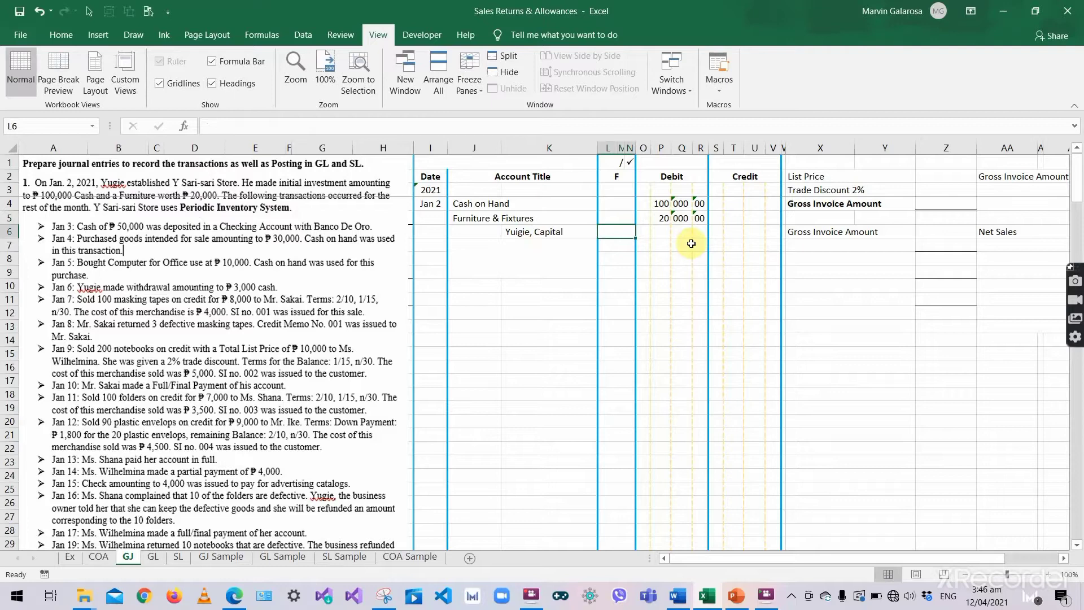
{"action": "left_click", "coordinate": [734, 233]}
{"action": "type", "text": "12"}
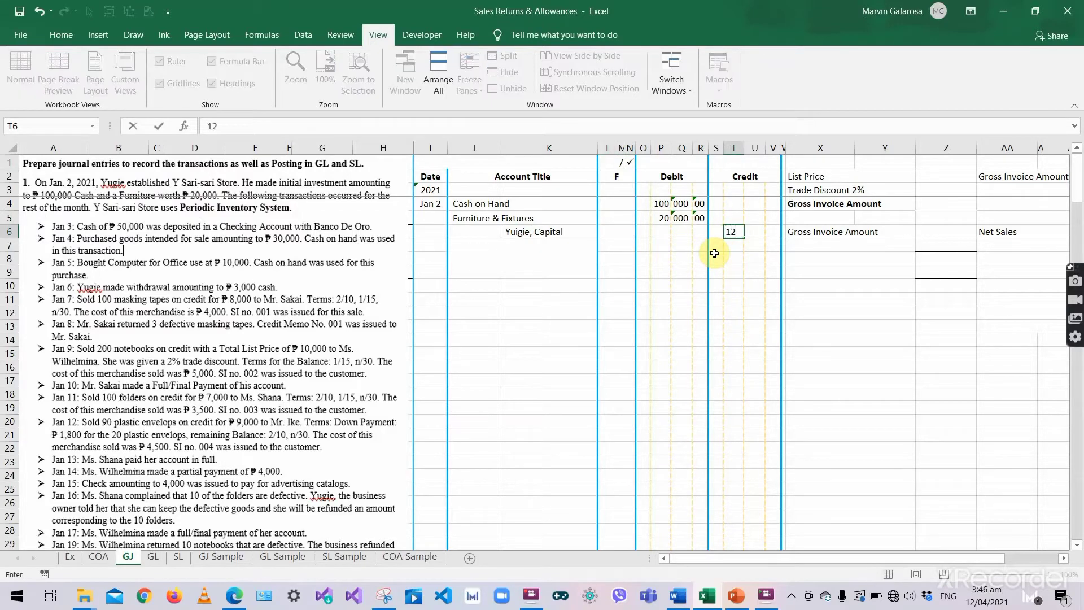
{"action": "type", "text": "0"}
{"action": "key", "text": "Tab"}
{"action": "type", "text": "000"}
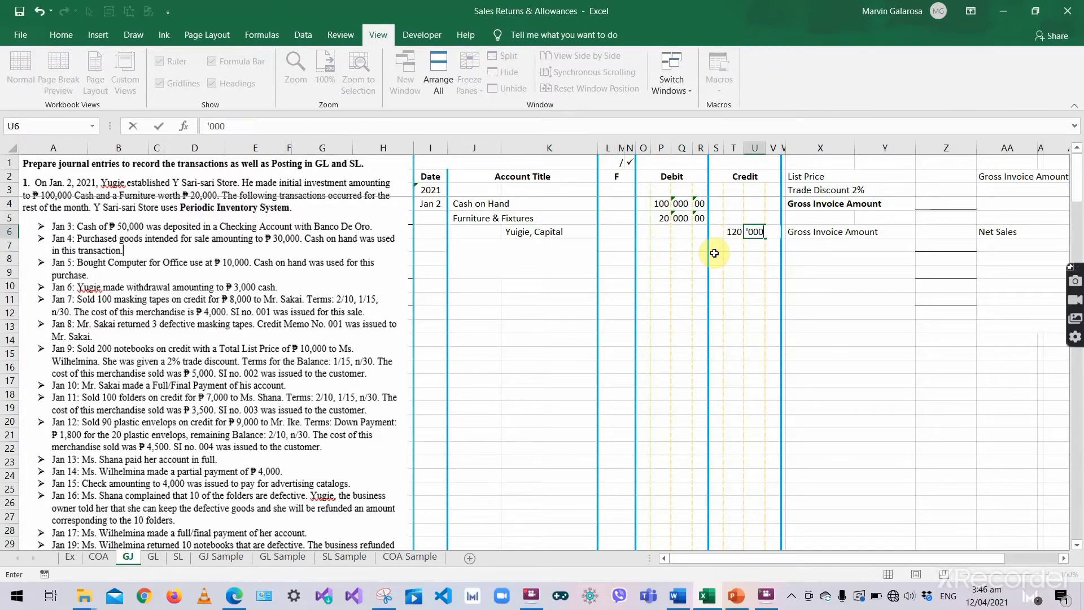
{"action": "key", "text": "Tab"}
{"action": "type", "text": "'00"}
{"action": "key", "text": "Return"}
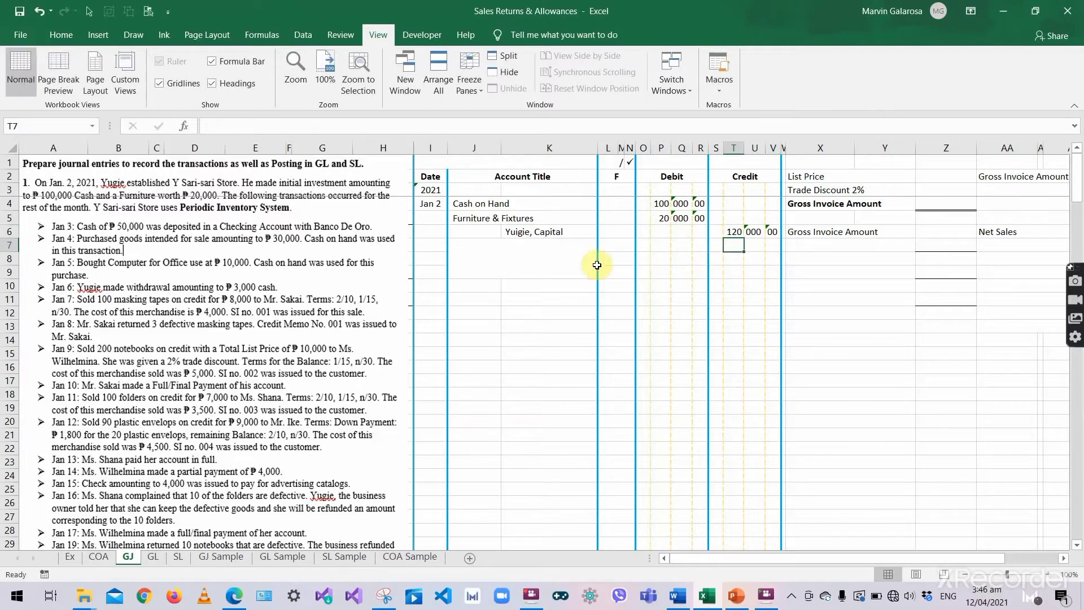
- Add the explanation recording the owner's initial investment, save, and review the debit amounts
{"action": "left_click", "coordinate": [541, 262]}
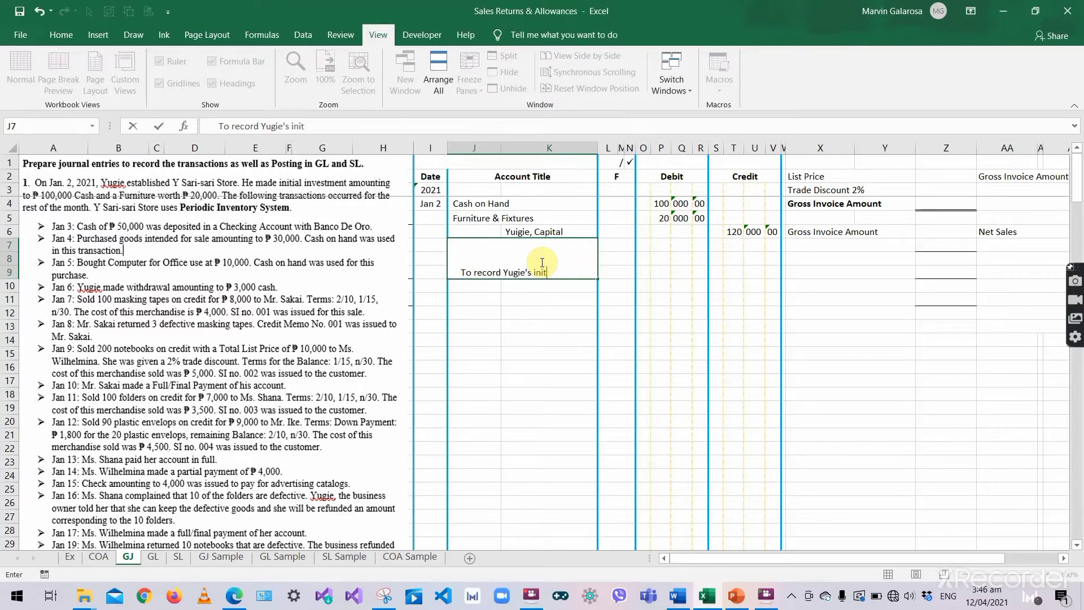
{"action": "type", "text": "ial investment."}
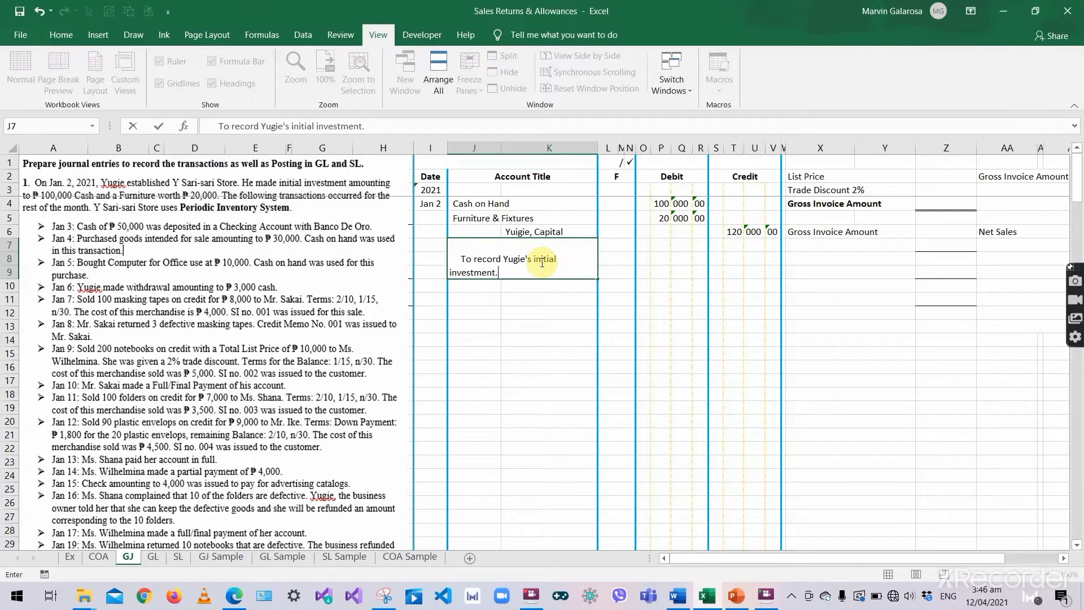
{"action": "key", "text": "Return"}
{"action": "left_click", "coordinate": [530, 284]}
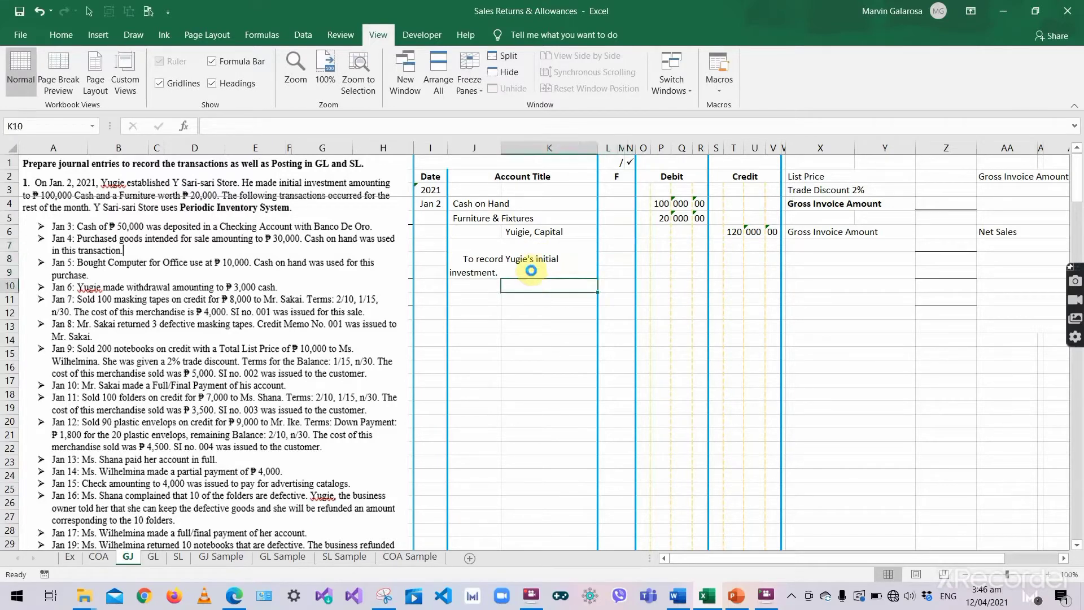
{"action": "key", "text": "ctrl+s"}
{"action": "left_click", "coordinate": [455, 203]}
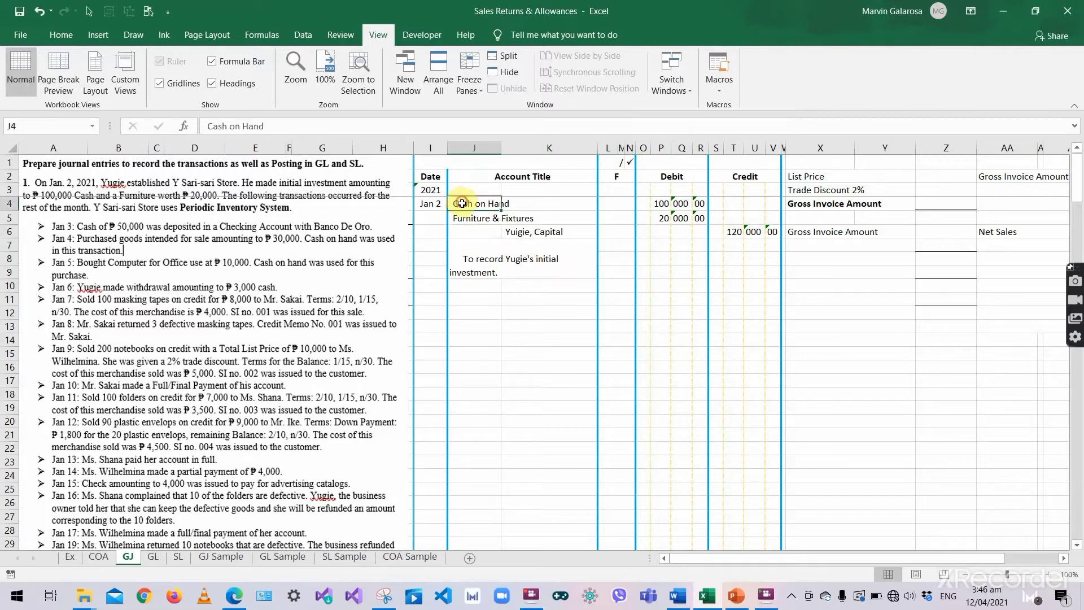
{"action": "left_click", "coordinate": [659, 218]}
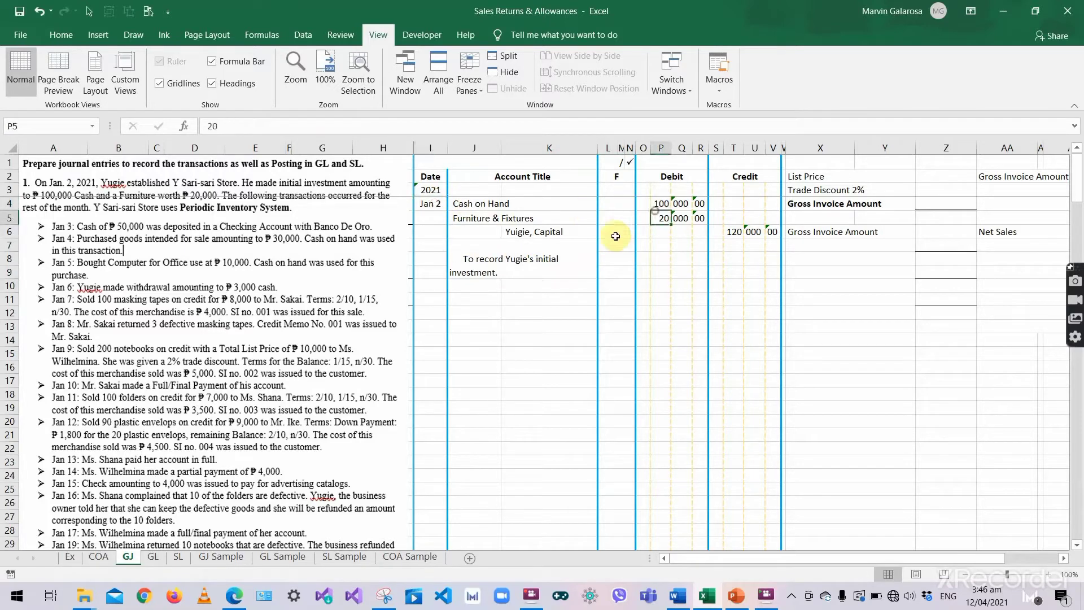
{"action": "left_click", "coordinate": [612, 204]}
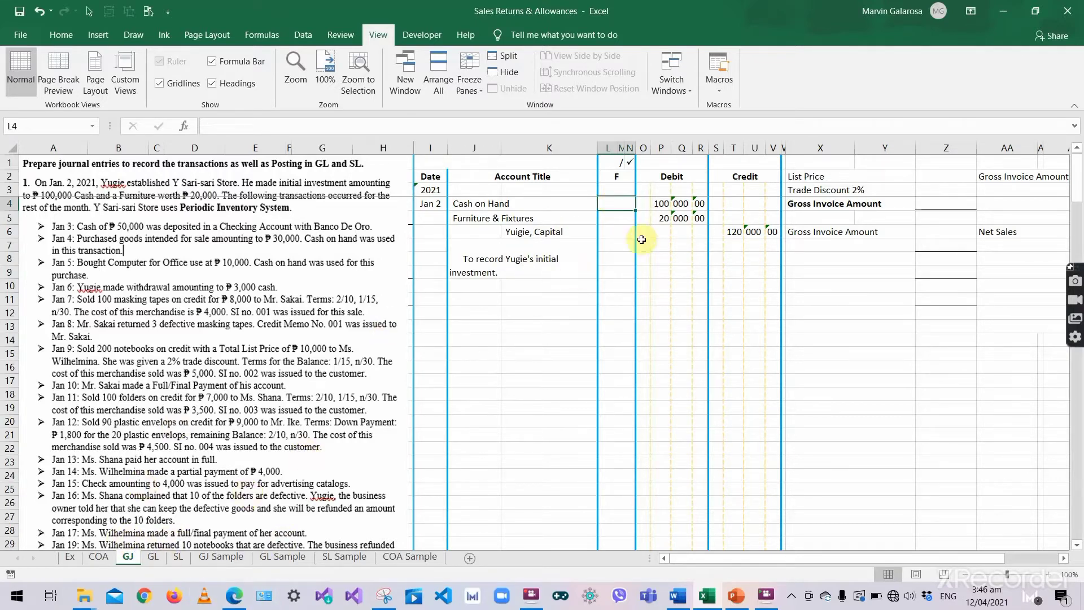
{"action": "left_click", "coordinate": [661, 203]}
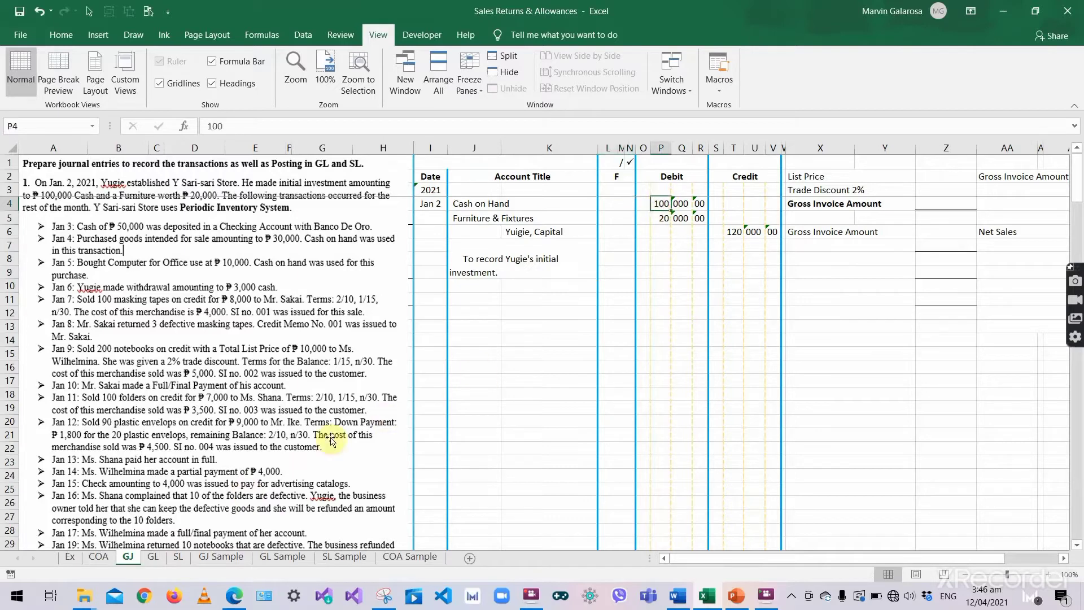
- Post 2021 Jan 2 Initial Investment, folio J1, 100000 debit to the Cash on Hand ledger
{"action": "left_click", "coordinate": [153, 558]}
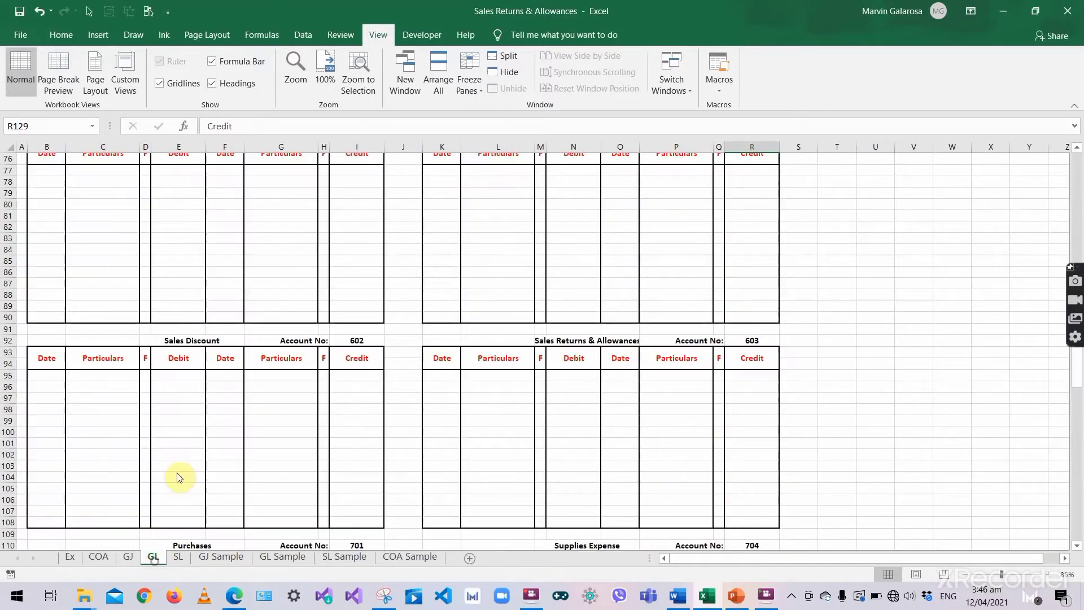
{"action": "scroll", "coordinate": [209, 288], "scroll_direction": "up", "scroll_amount": 12}
{"action": "scroll", "coordinate": [537, 245], "scroll_direction": "up", "scroll_amount": 13}
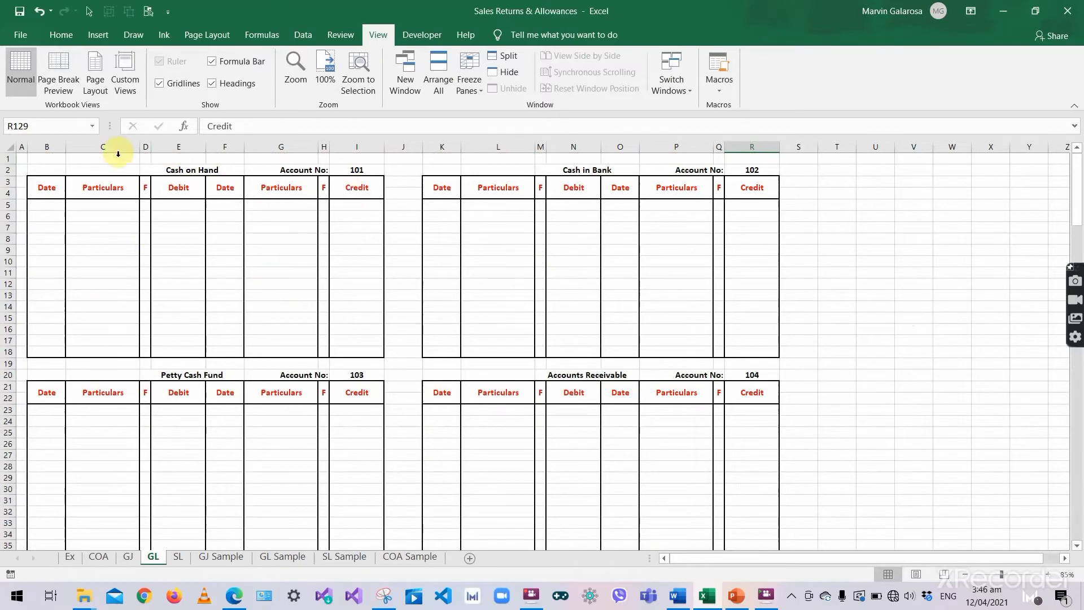
{"action": "left_click", "coordinate": [48, 205]}
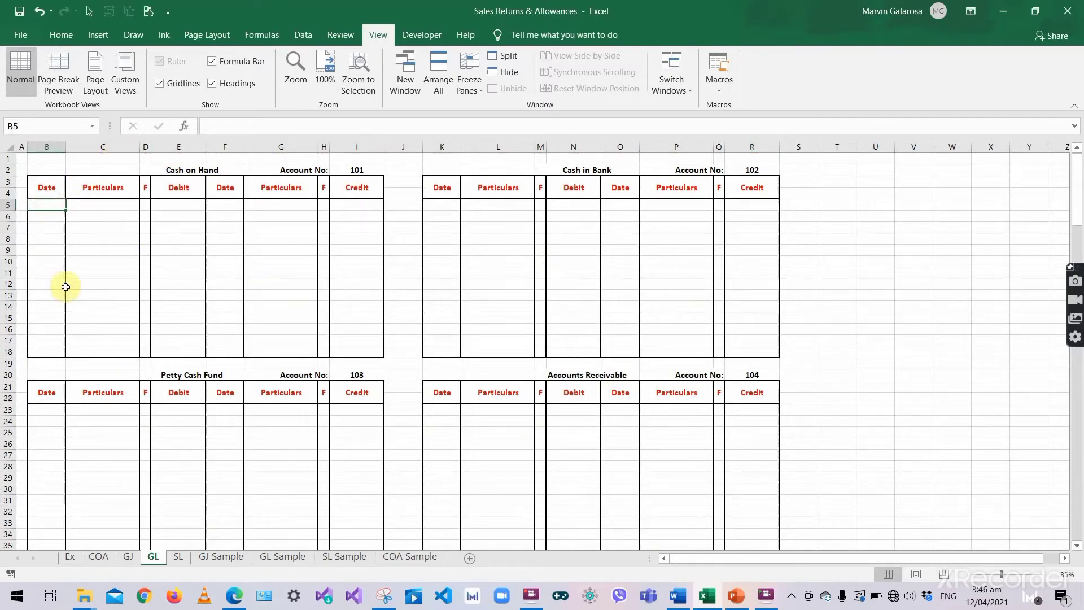
{"action": "type", "text": "2021"}
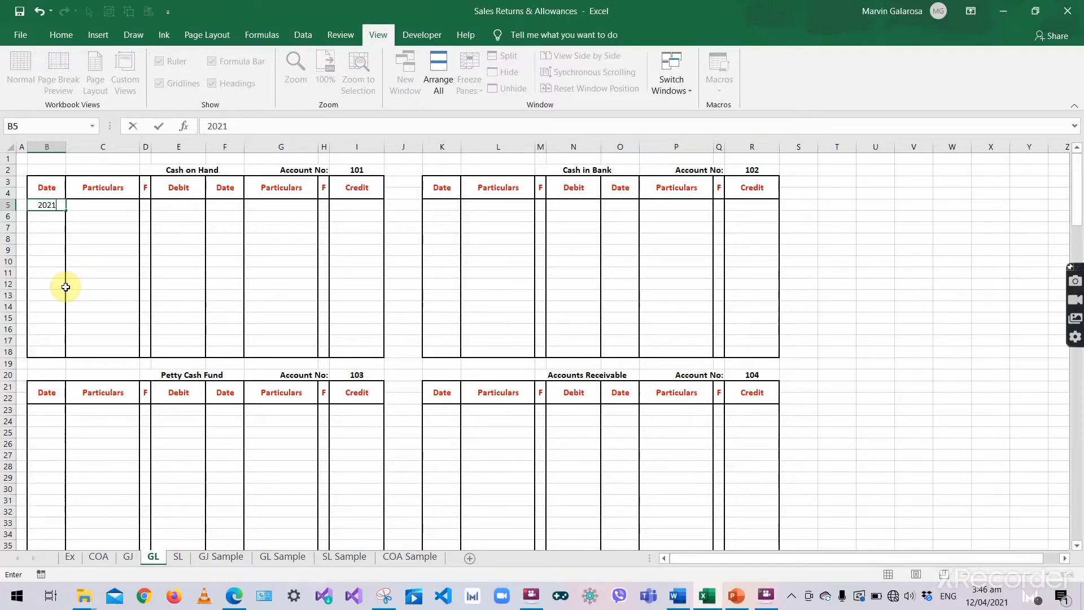
{"action": "key", "text": "Return"}
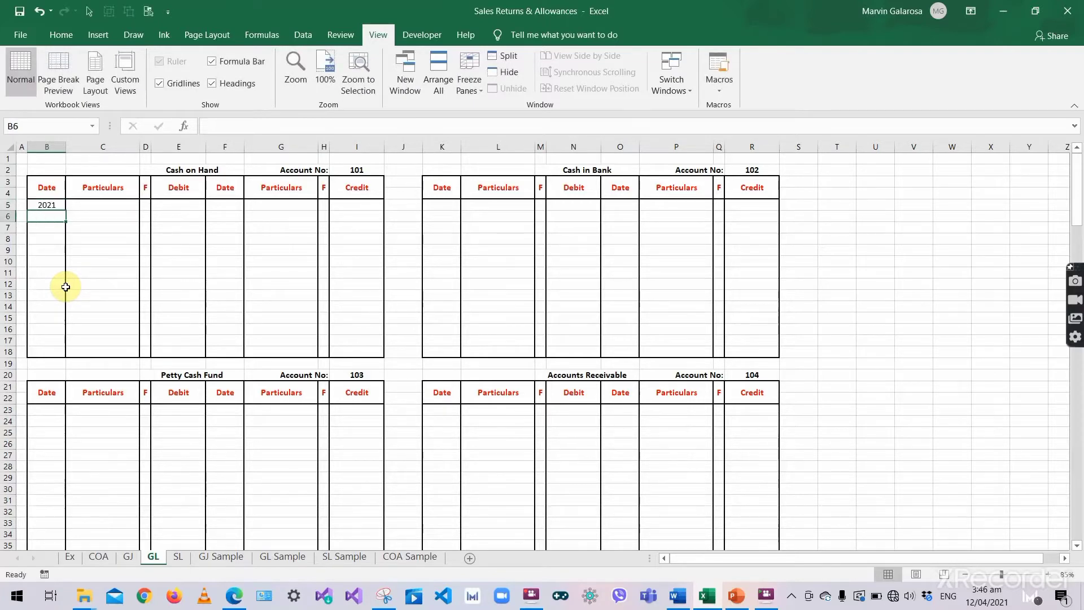
{"action": "type", "text": "'Jan 2"}
{"action": "key", "text": "Tab"}
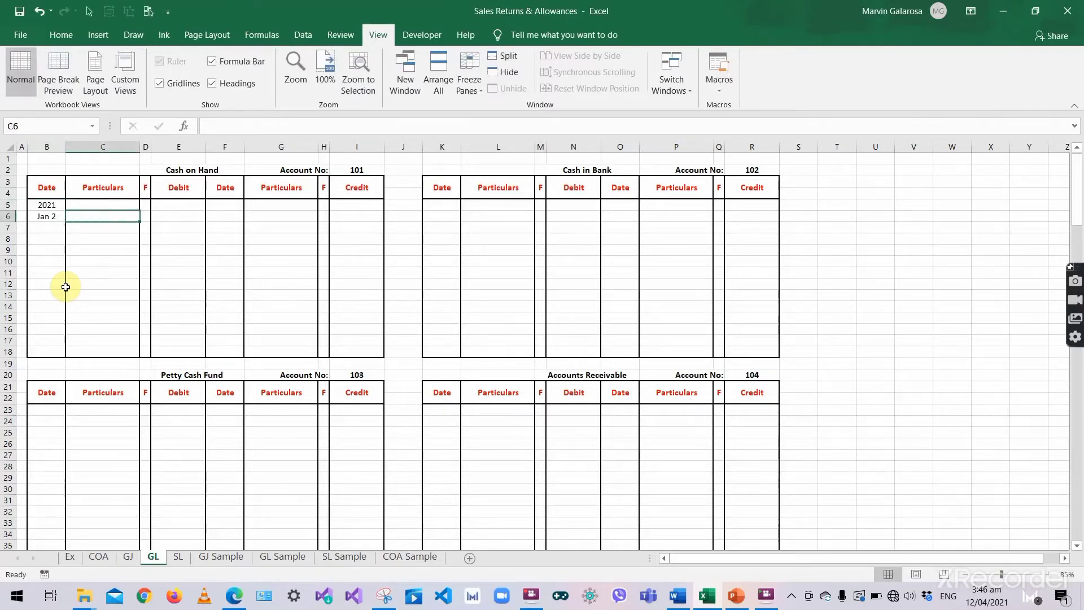
{"action": "type", "text": "Initial Inves"}
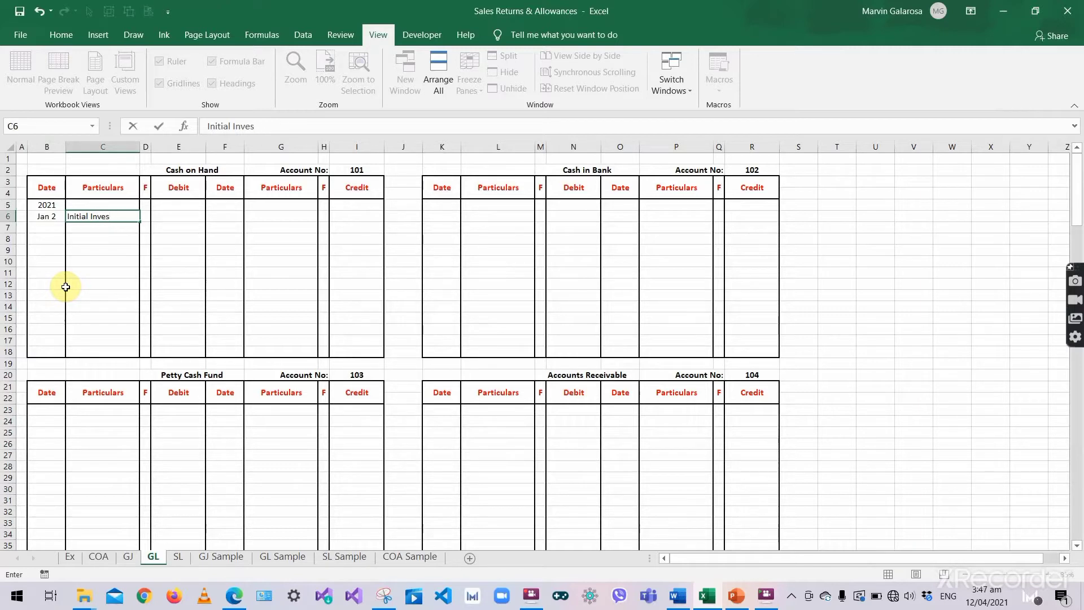
{"action": "type", "text": "tment"}
{"action": "key", "text": "Tab"}
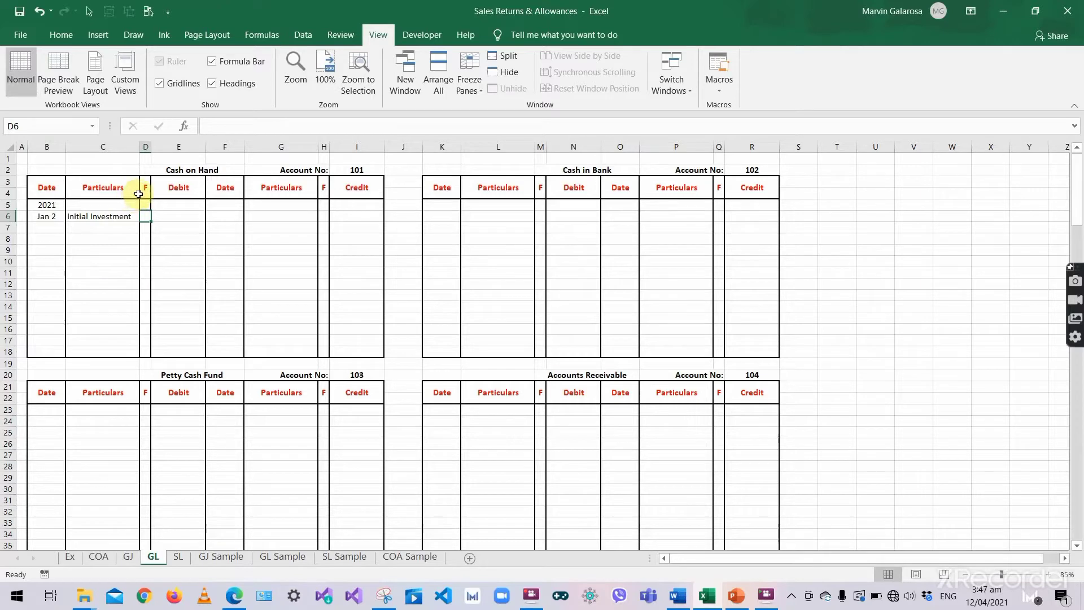
{"action": "type", "text": "J"}
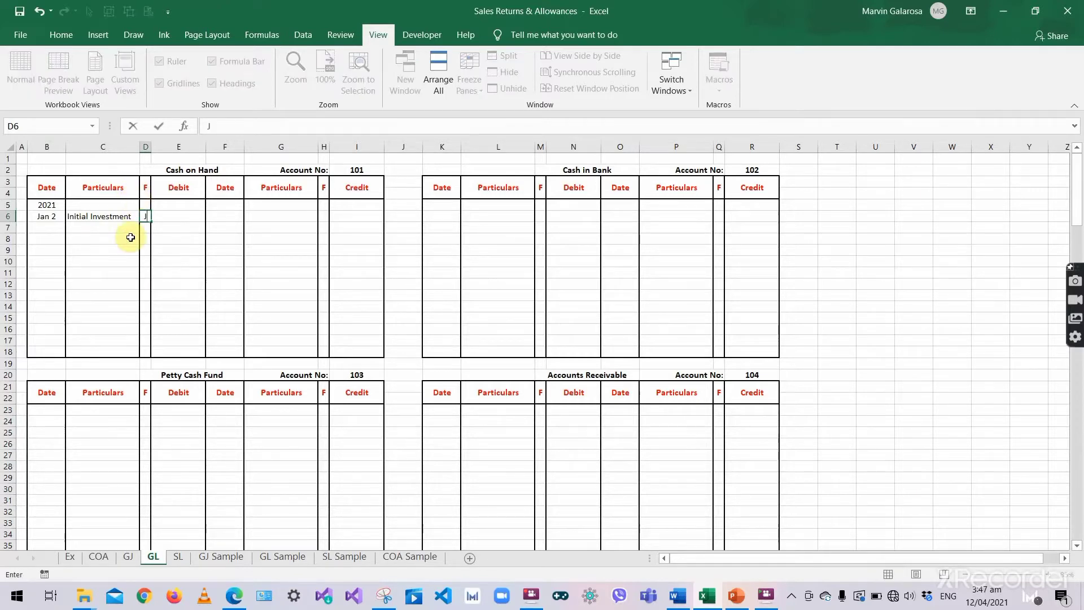
{"action": "type", "text": "1"}
{"action": "key", "text": "Tab"}
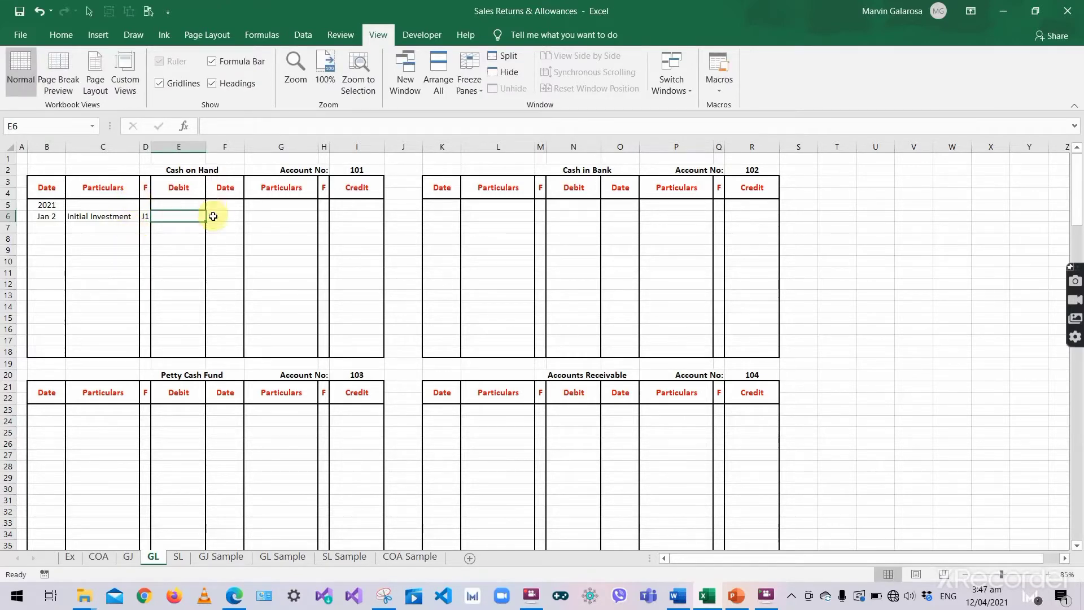
{"action": "type", "text": "1"}
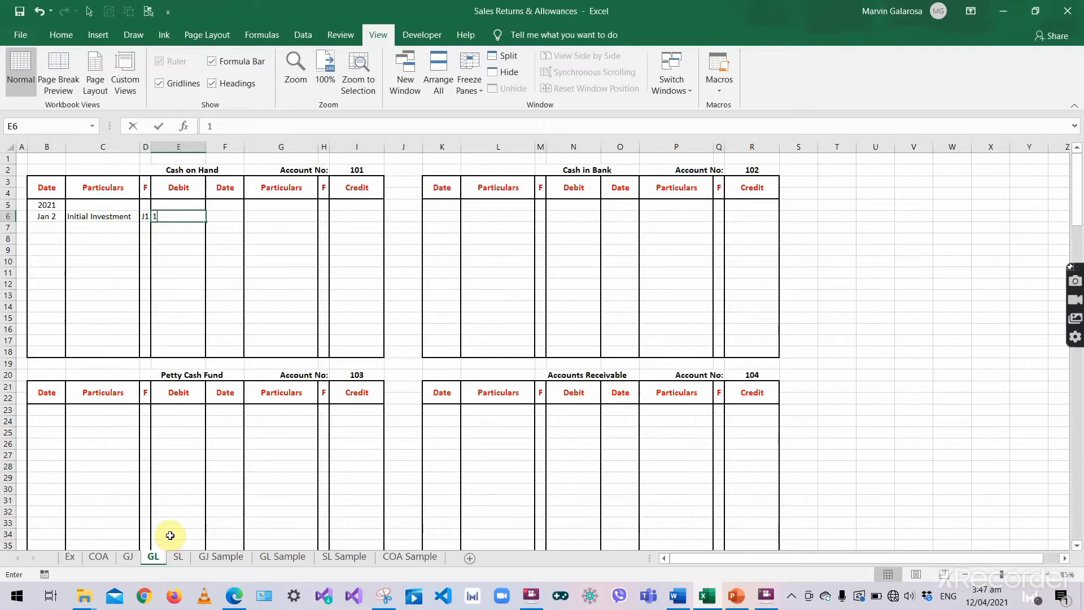
{"action": "type", "text": "00000"}
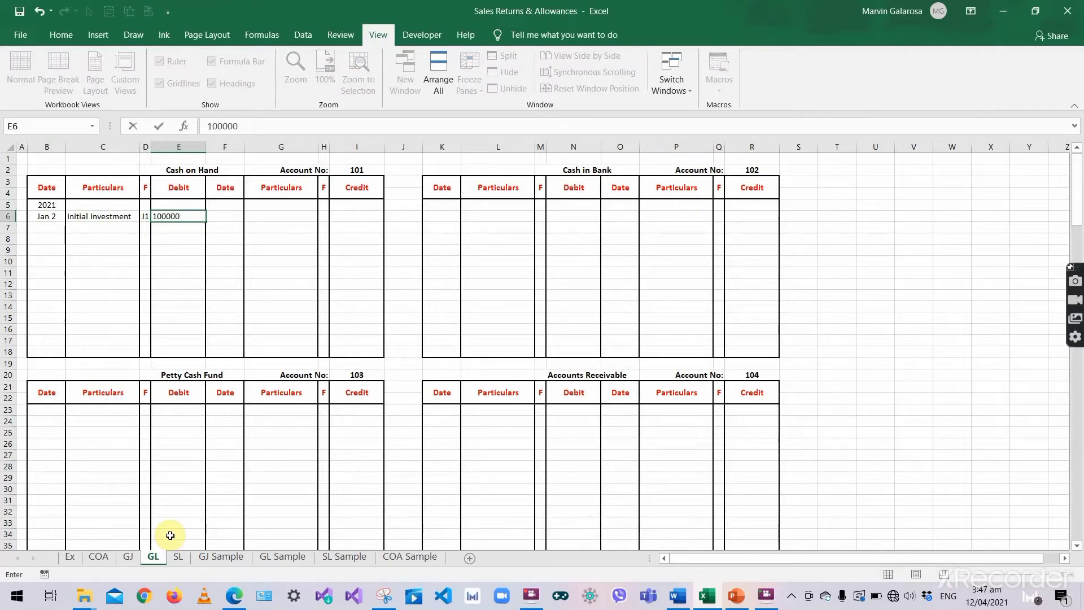
{"action": "key", "text": "Tab"}
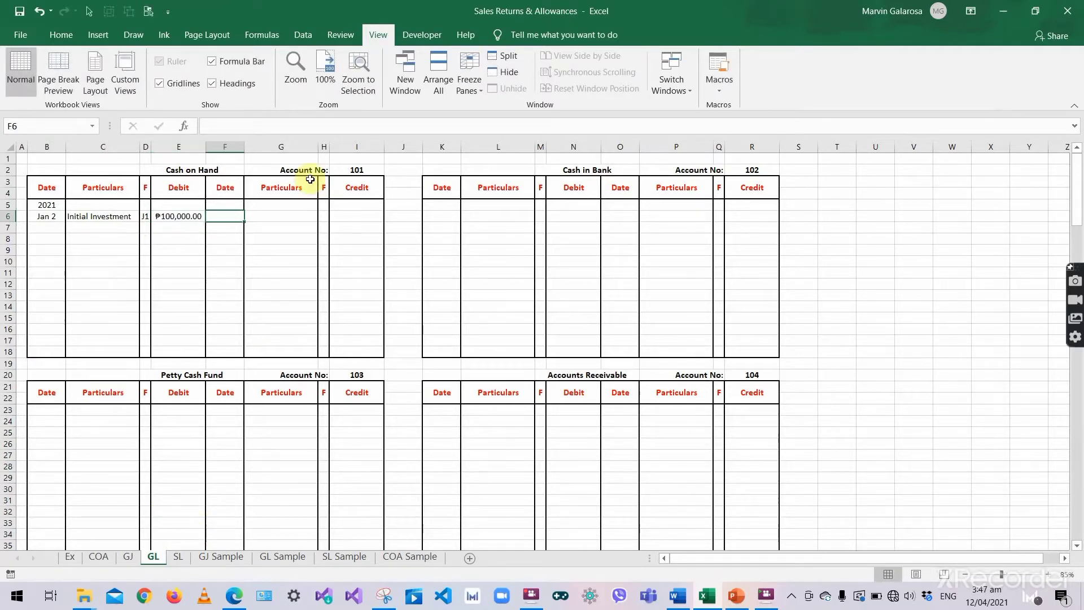
{"action": "left_click", "coordinate": [225, 162]}
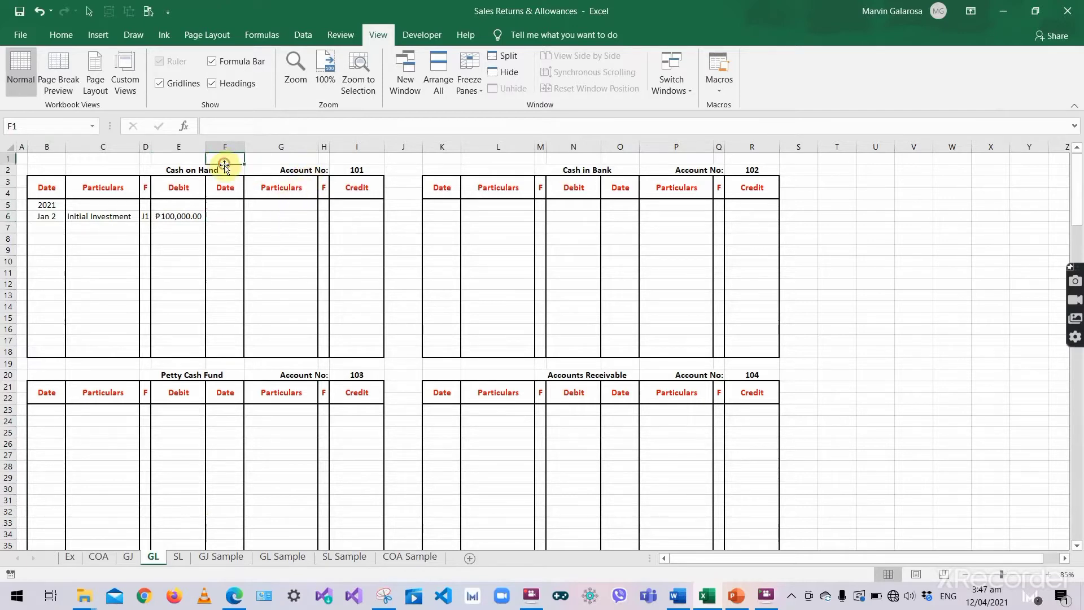
{"action": "left_click", "coordinate": [224, 170]}
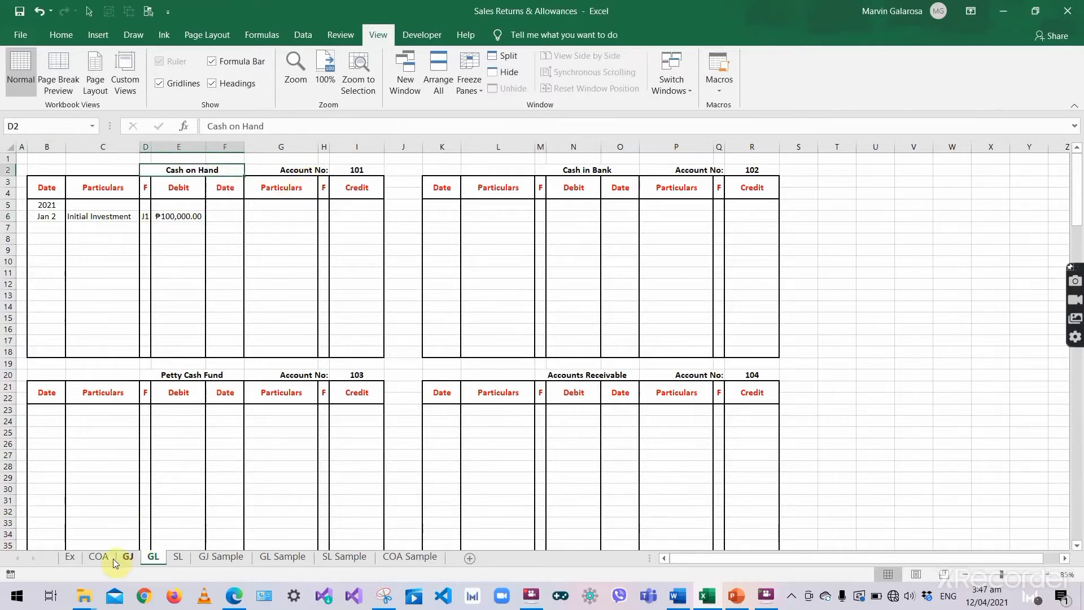
- Enter folio 101 beside the Cash on Hand debit in the GJ journal
{"action": "left_click", "coordinate": [128, 557]}
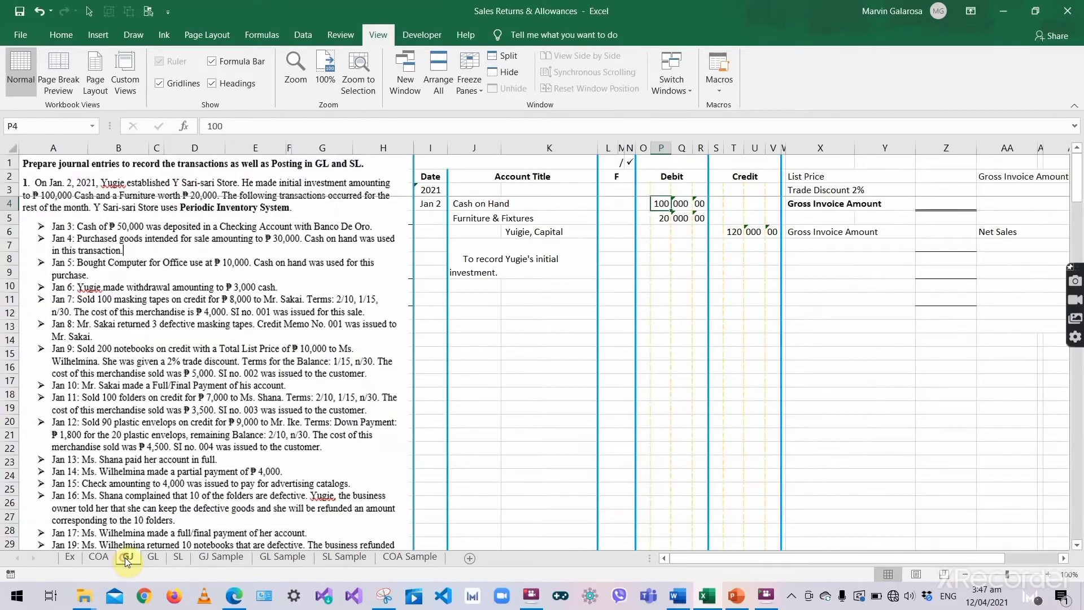
{"action": "left_click", "coordinate": [628, 202]}
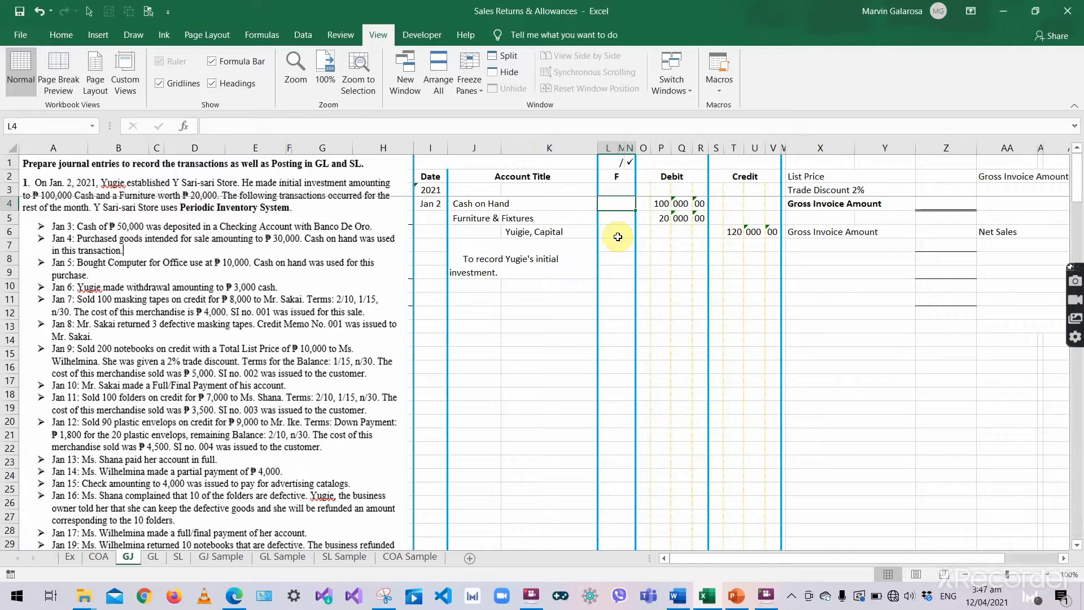
{"action": "type", "text": "101"}
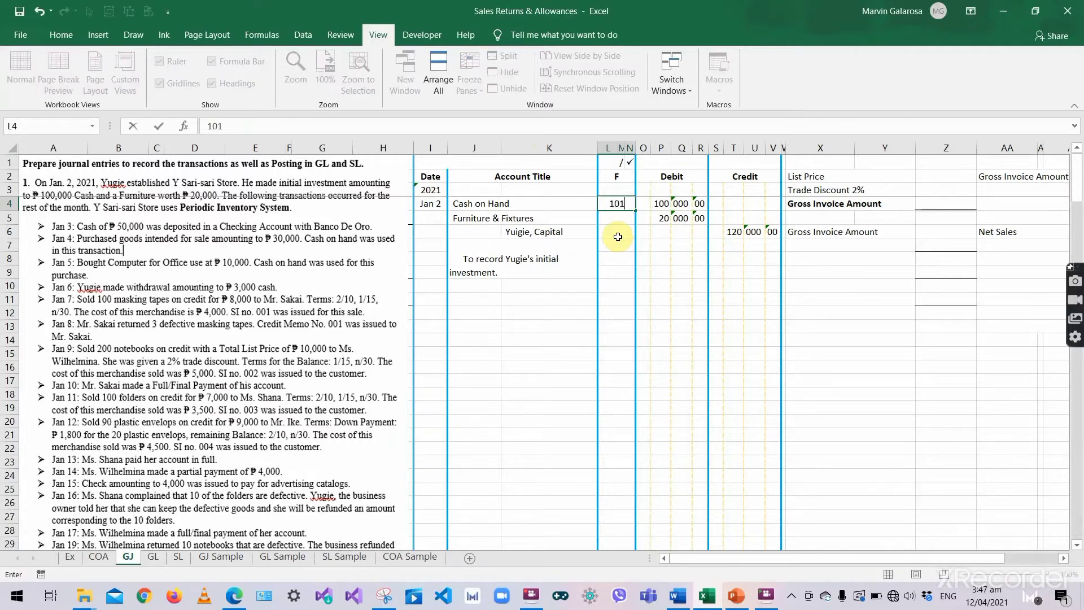
{"action": "key", "text": "Return"}
{"action": "type", "text": "\\"}
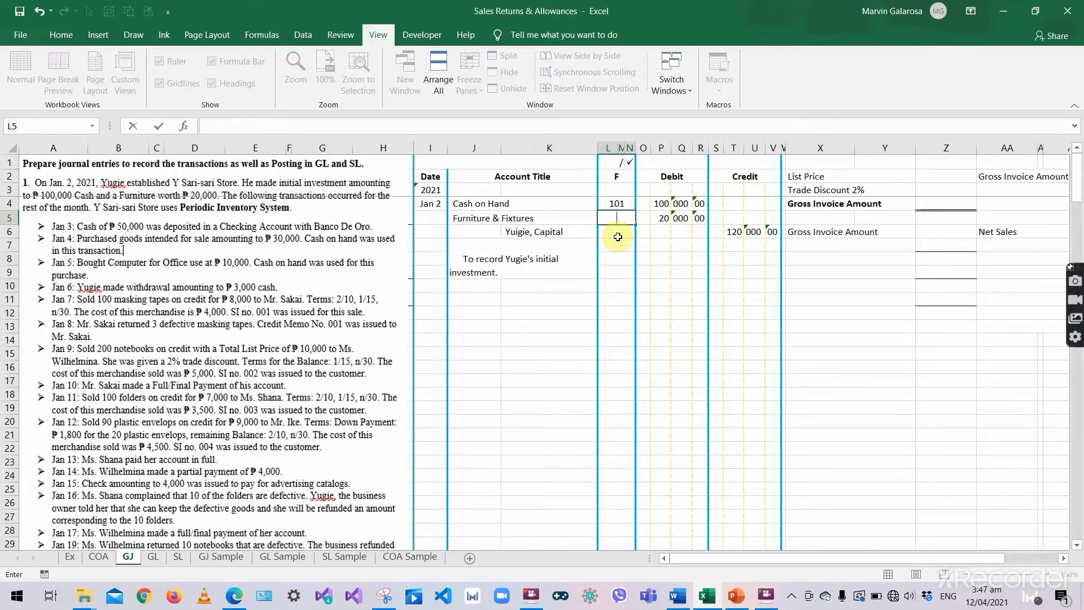
{"action": "key", "text": "Escape"}
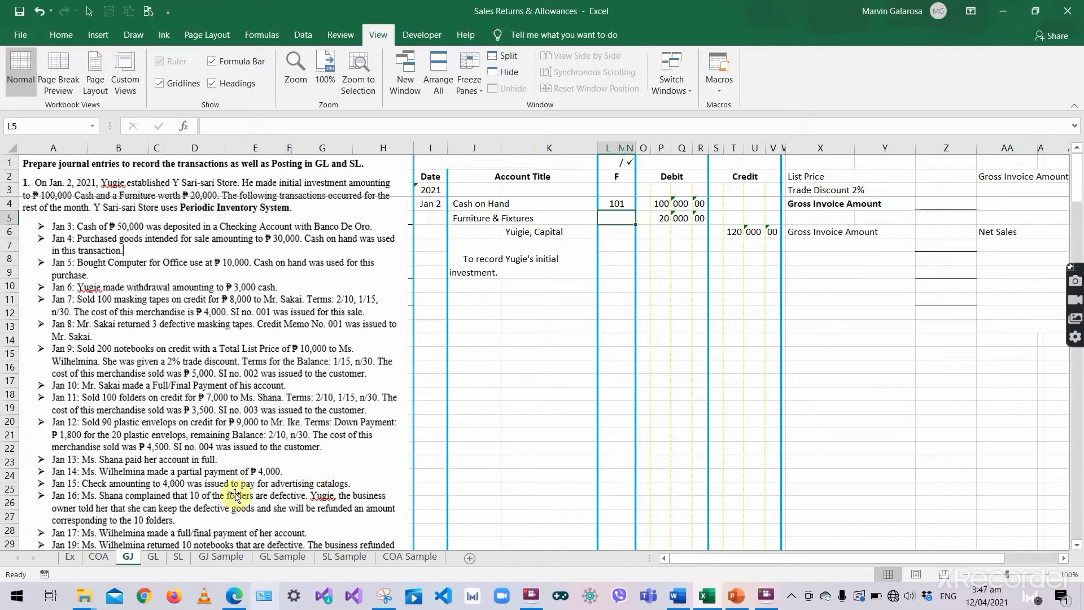
- Post 2021 Jan 2 Initial Investment, folio J1, ₱20,000.00 debit to the Furniture and Fixtures ledger
{"action": "left_click", "coordinate": [154, 555]}
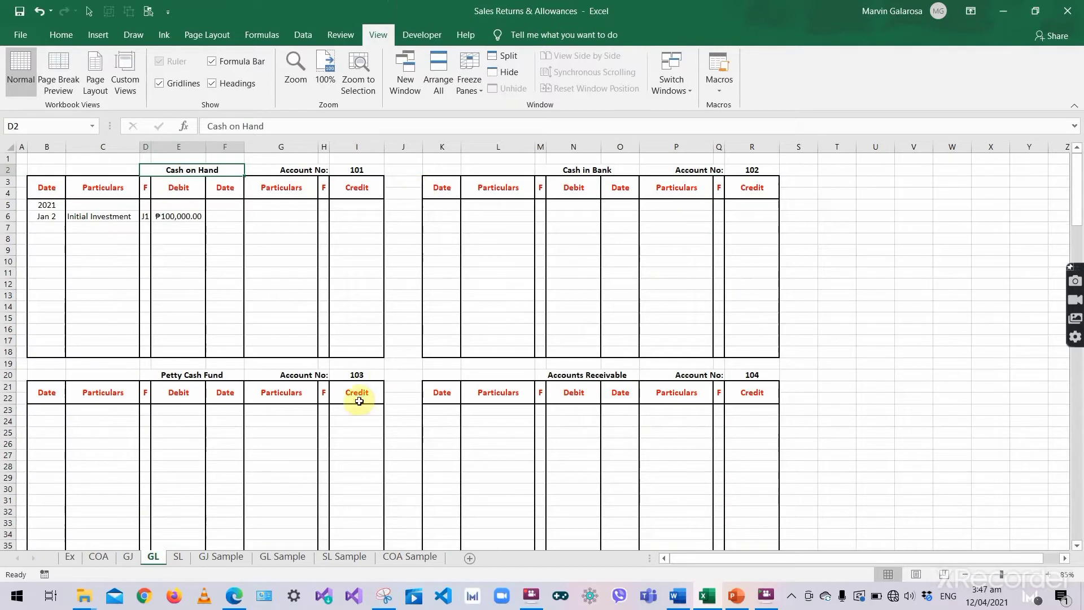
{"action": "scroll", "coordinate": [292, 387], "scroll_direction": "down", "scroll_amount": 2}
{"action": "scroll", "coordinate": [292, 387], "scroll_direction": "down", "scroll_amount": 12}
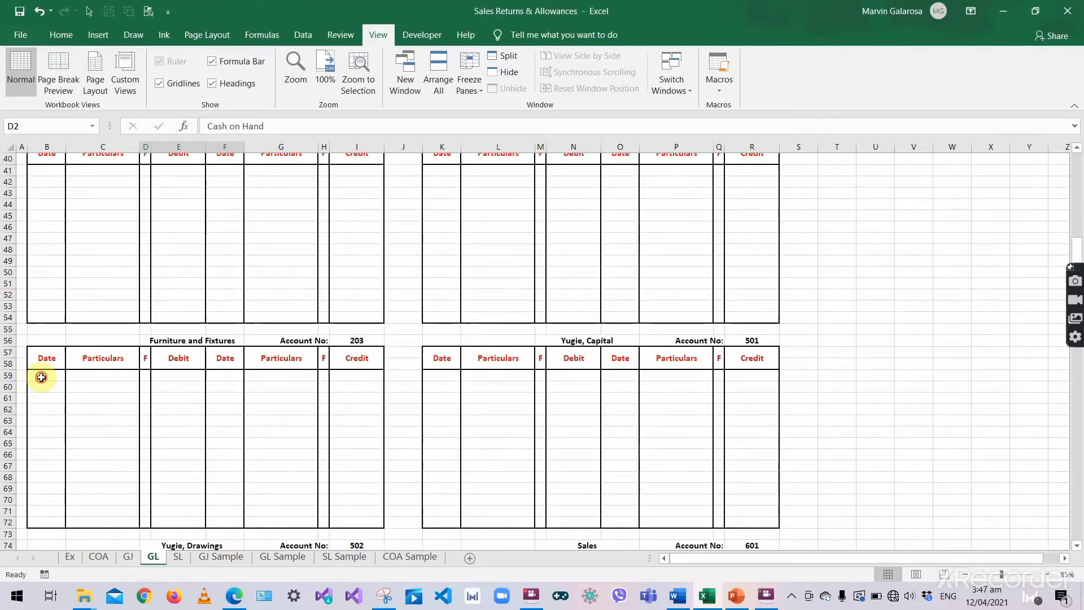
{"action": "left_click", "coordinate": [42, 375]}
{"action": "type", "text": "2021"}
{"action": "key", "text": "Return"}
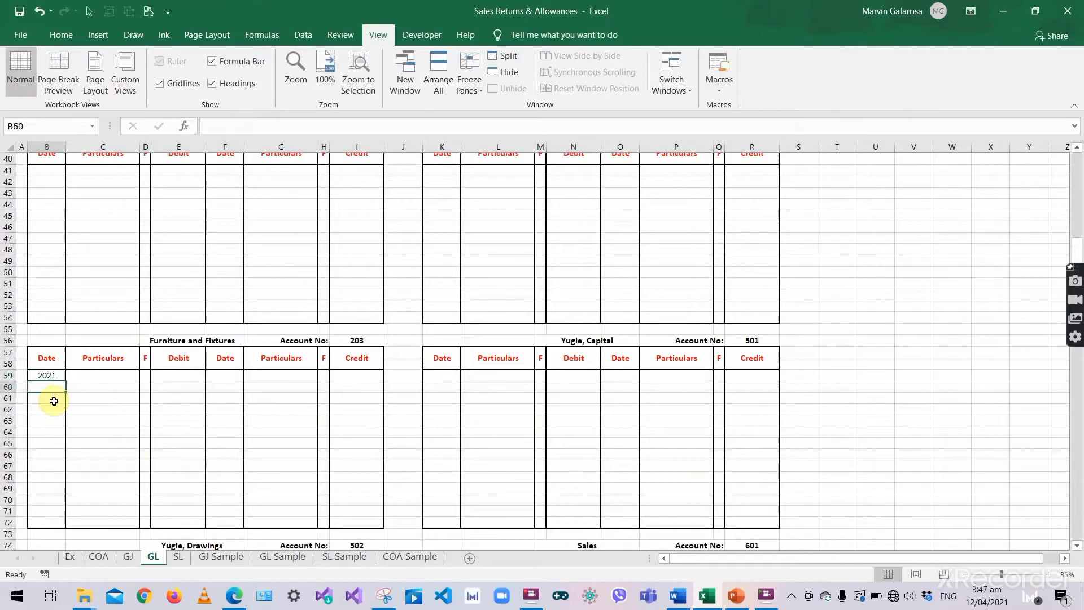
{"action": "type", "text": "'Jan"}
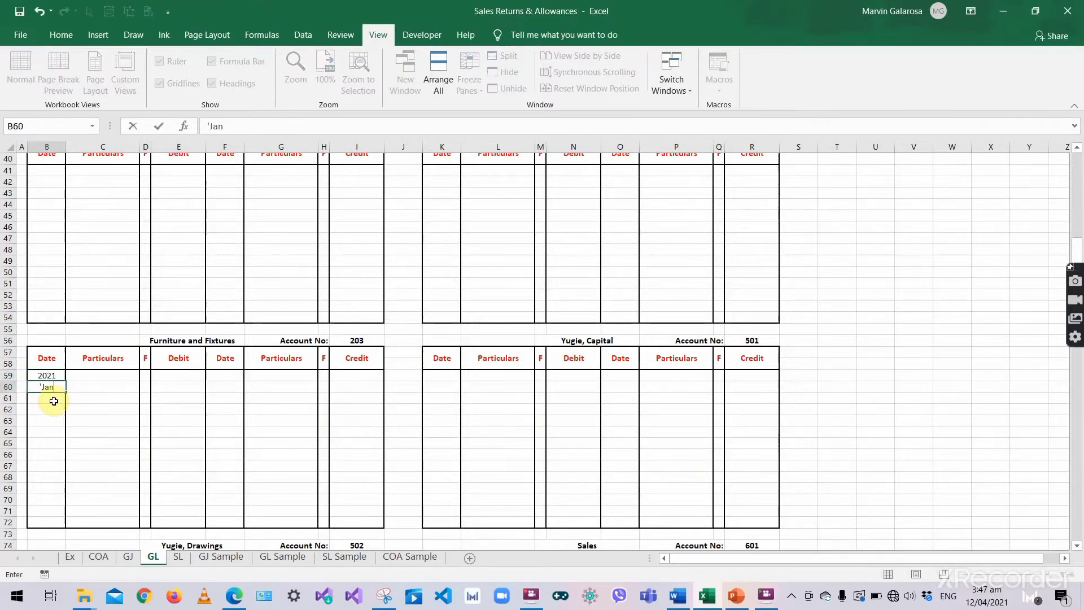
{"action": "type", "text": " 2"}
{"action": "key", "text": "Tab"}
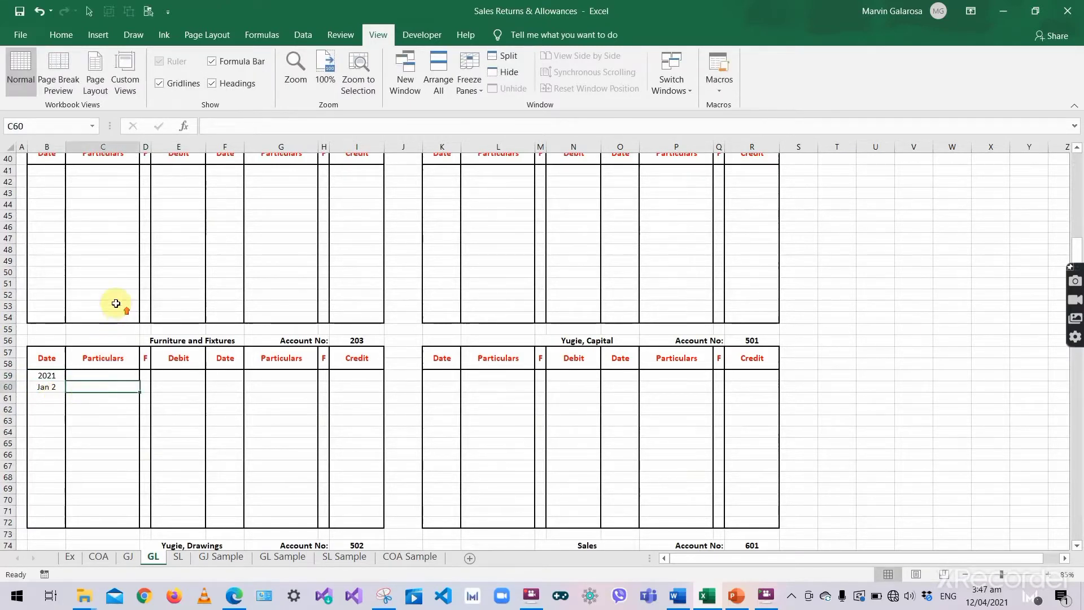
{"action": "scroll", "coordinate": [115, 304], "scroll_direction": "up", "scroll_amount": 2}
{"action": "type", "text": "initia"}
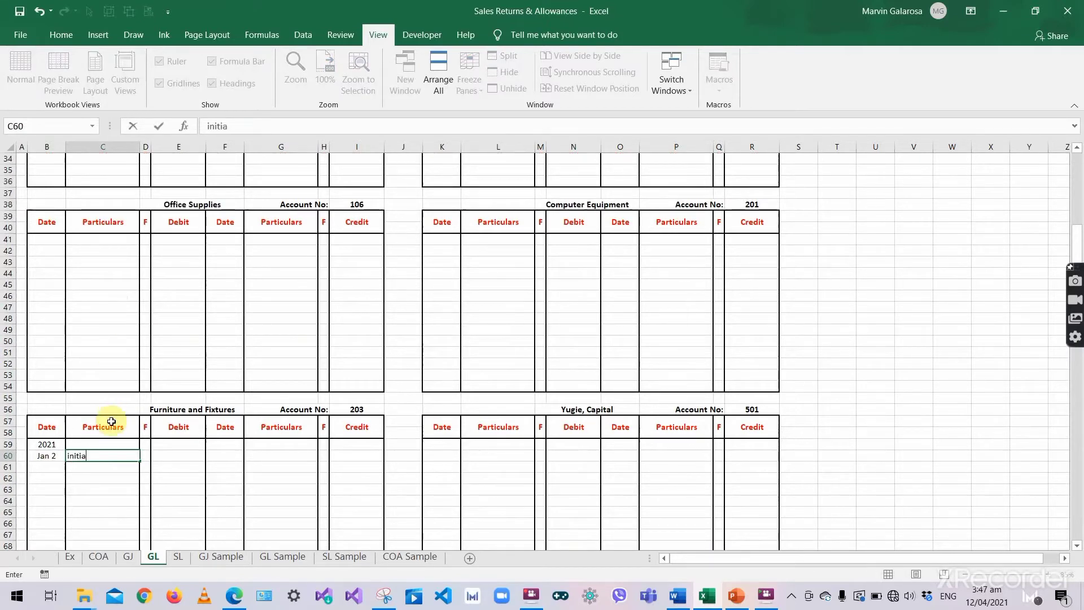
{"action": "type", "text": "l Investment"}
{"action": "key", "text": "Tab"}
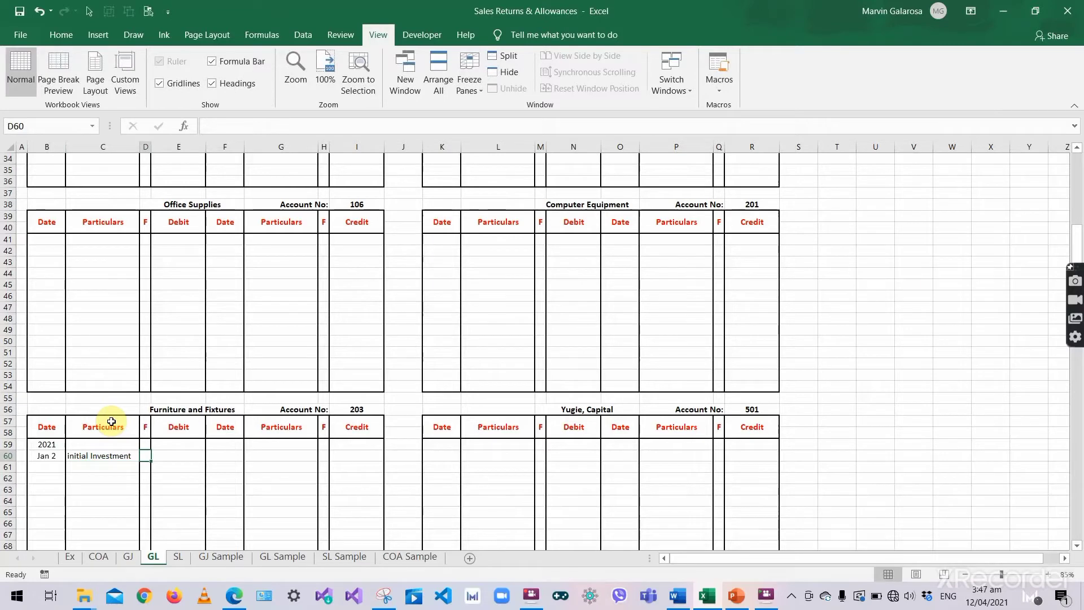
{"action": "type", "text": "J1"}
{"action": "key", "text": "Tab"}
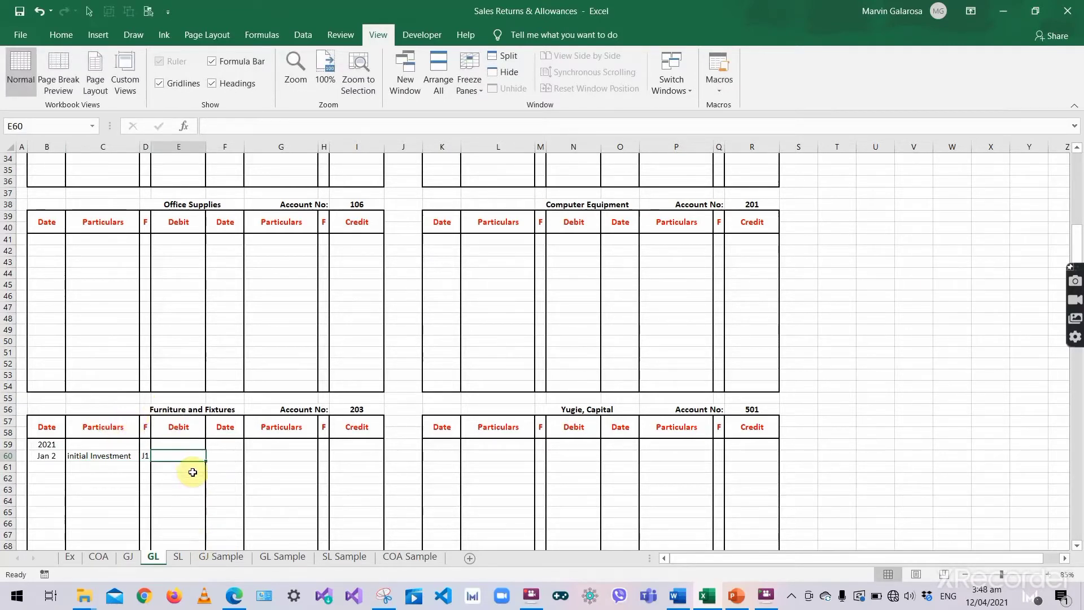
{"action": "type", "text": "20000"}
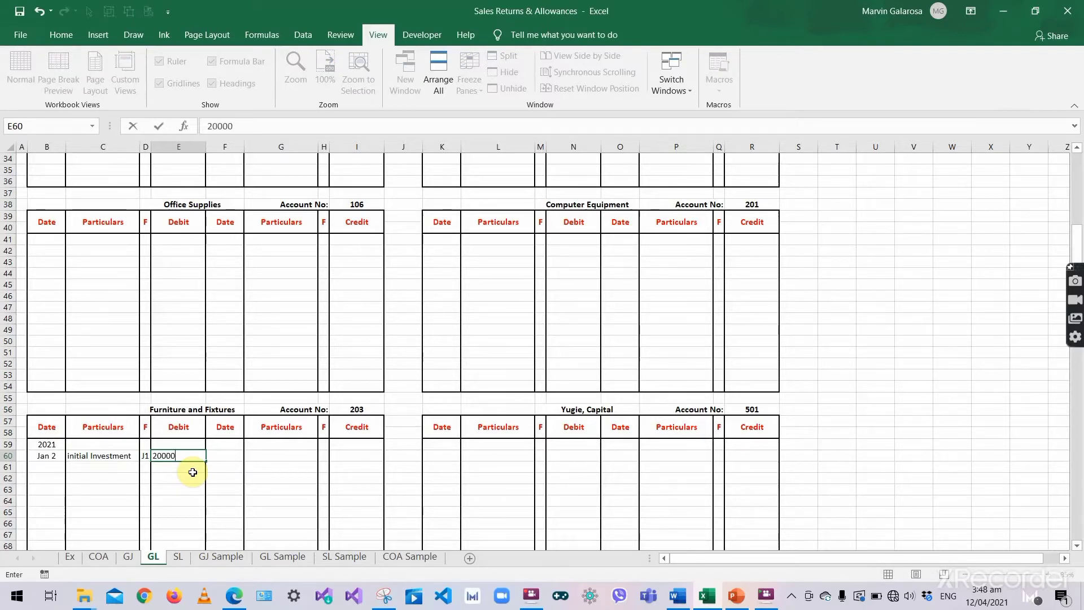
{"action": "key", "text": "Tab"}
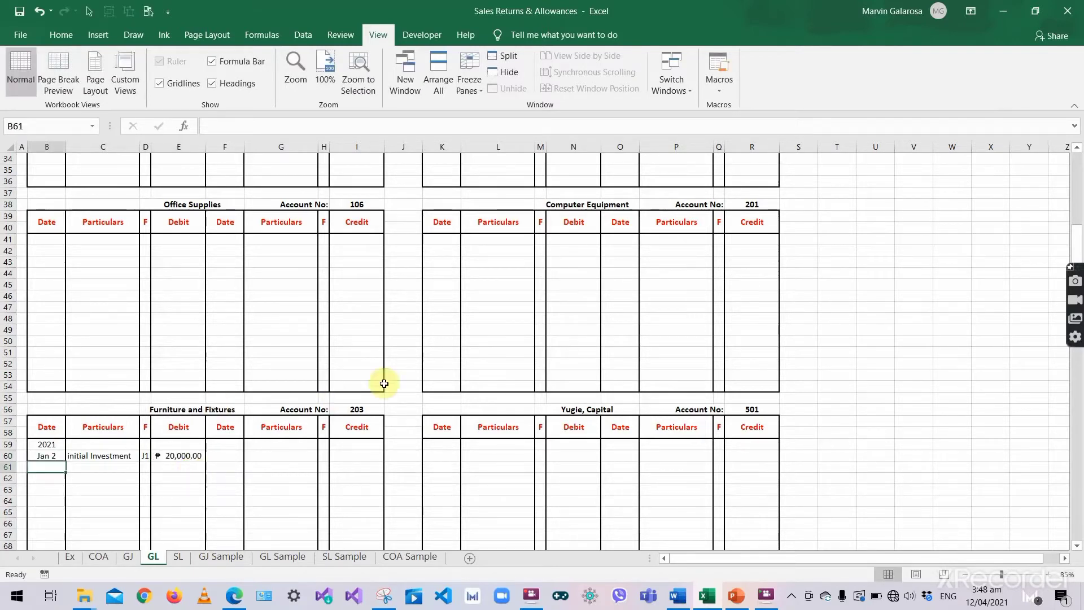
{"action": "left_click", "coordinate": [357, 409]}
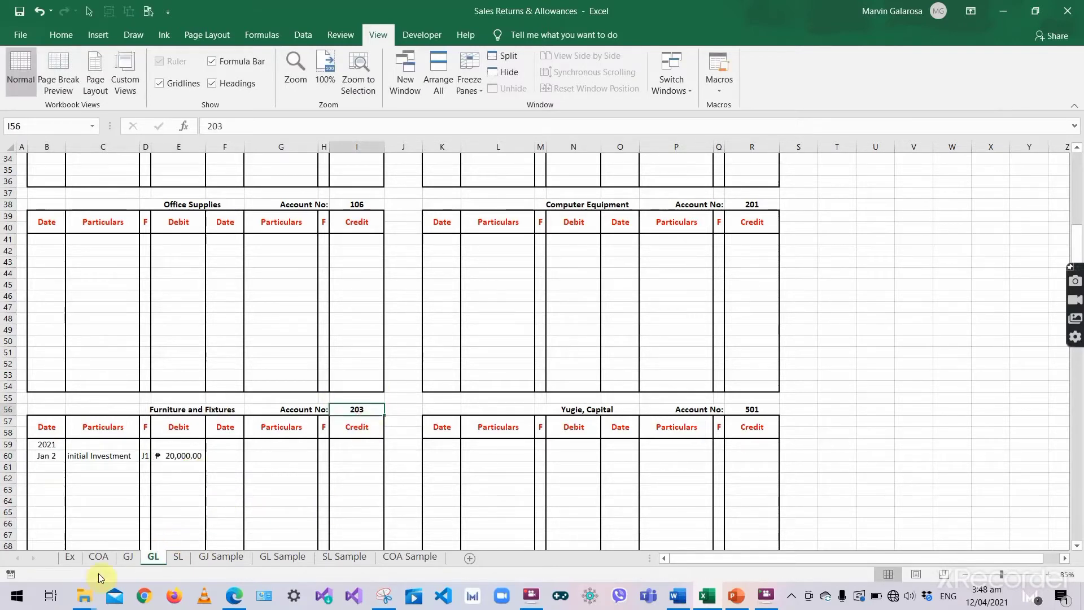
- Enter folio 203 beside the Furniture & Fixtures debit in the journal
{"action": "left_click", "coordinate": [128, 557]}
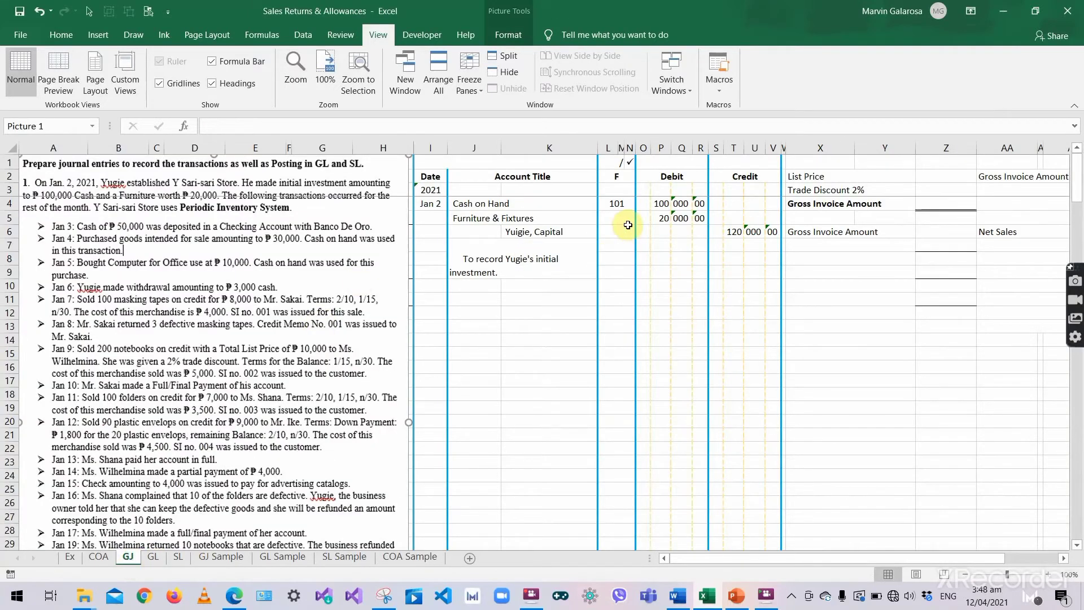
{"action": "type", "text": "203"}
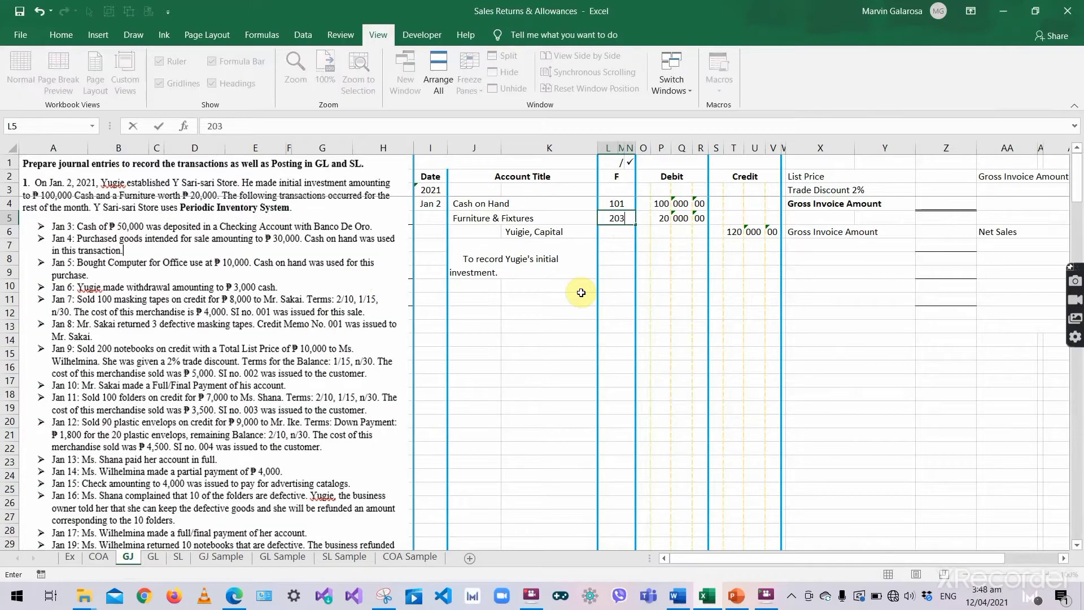
{"action": "key", "text": "Return"}
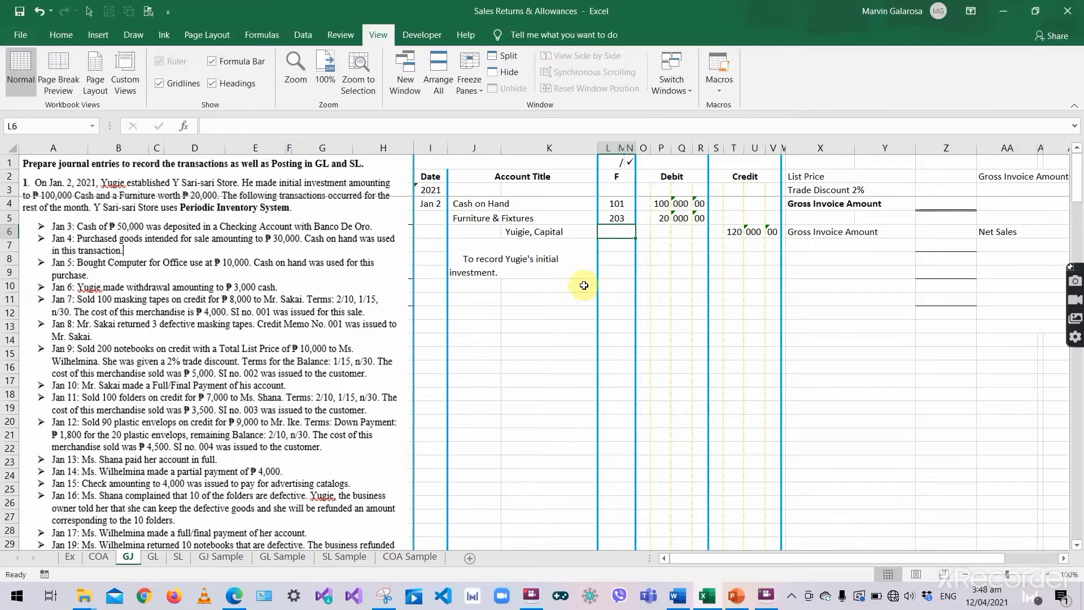
{"action": "left_click", "coordinate": [552, 262]}
{"action": "left_click", "coordinate": [551, 228]}
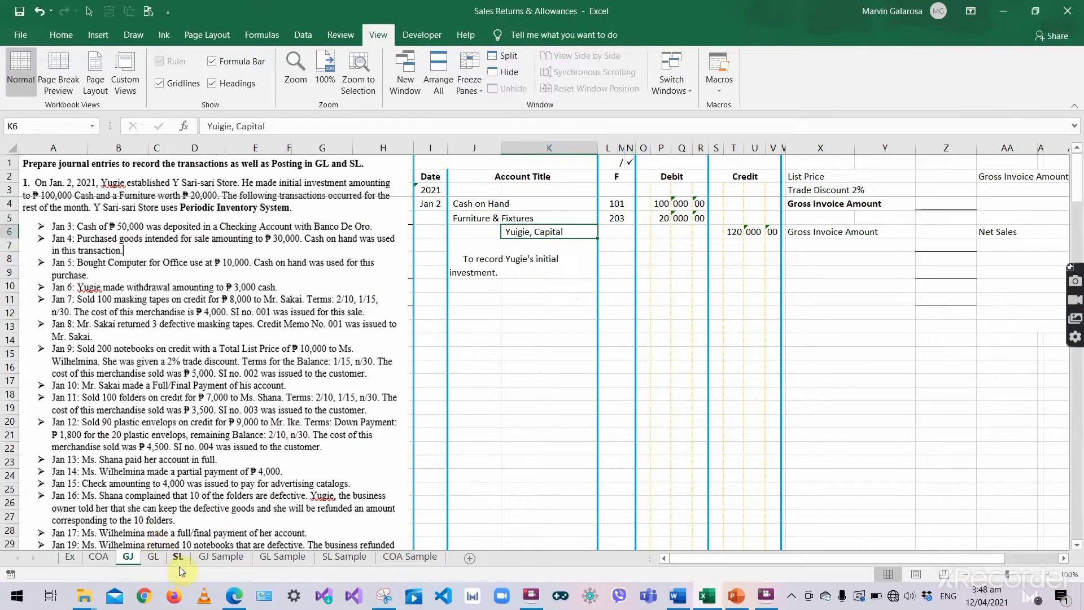
- Date the first Yugie, Capital ledger row on GL as 2021, Jan 2
{"action": "left_click", "coordinate": [152, 557]}
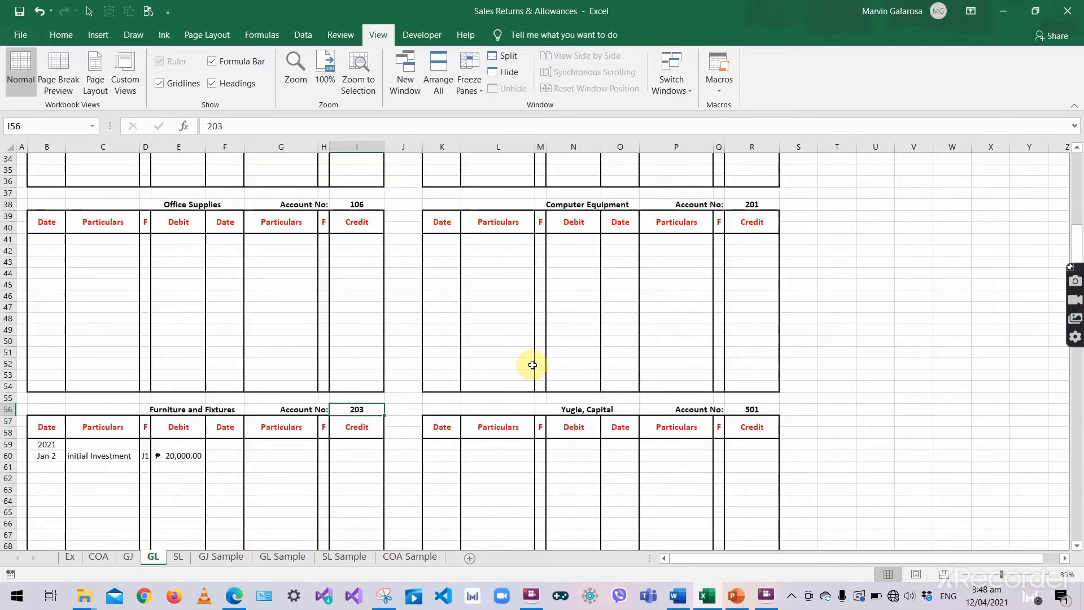
{"action": "scroll", "coordinate": [530, 363], "scroll_direction": "down", "scroll_amount": 2}
{"action": "left_click", "coordinate": [631, 362]}
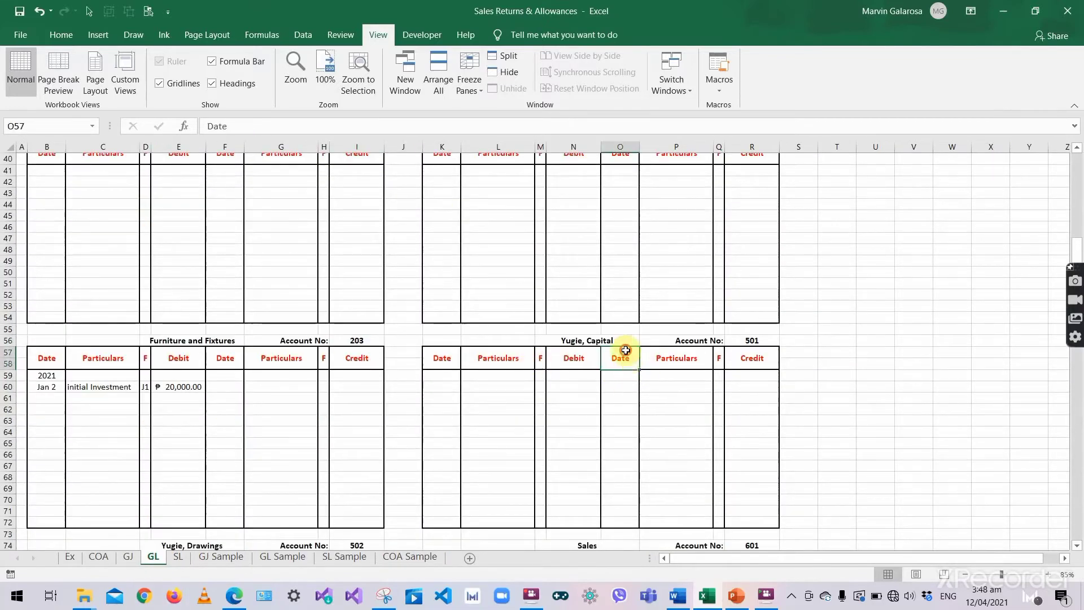
{"action": "mouse_move", "coordinate": [625, 356]}
{"action": "left_mouse_down"}
{"action": "mouse_move", "coordinate": [628, 380]}
{"action": "mouse_move", "coordinate": [677, 423]}
{"action": "mouse_move", "coordinate": [744, 516]}
{"action": "left_mouse_up"}
{"action": "left_click", "coordinate": [620, 380]}
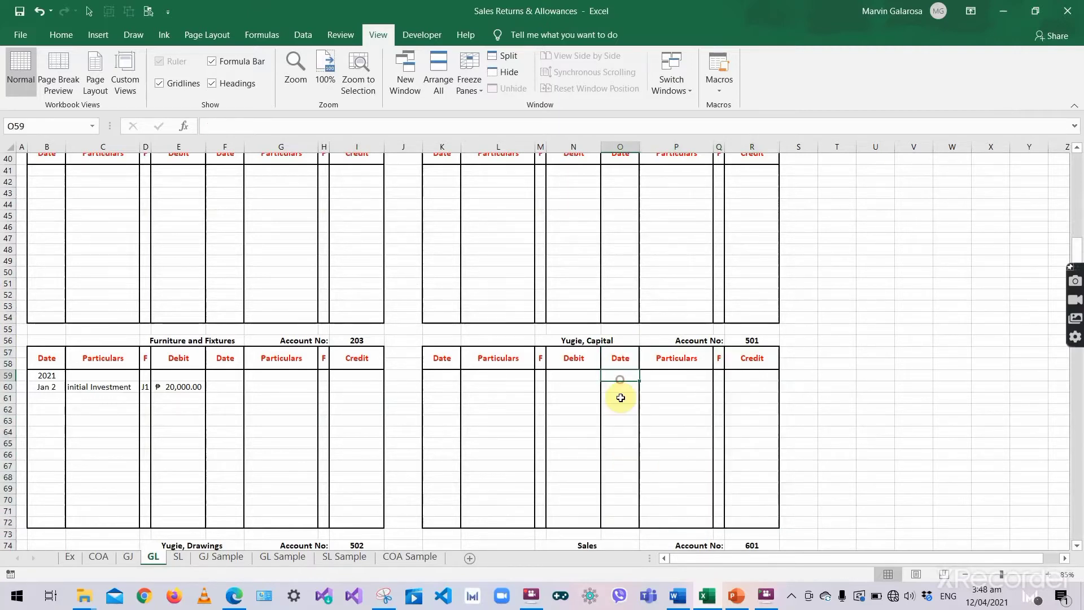
{"action": "type", "text": "2021"}
{"action": "key", "text": "Return"}
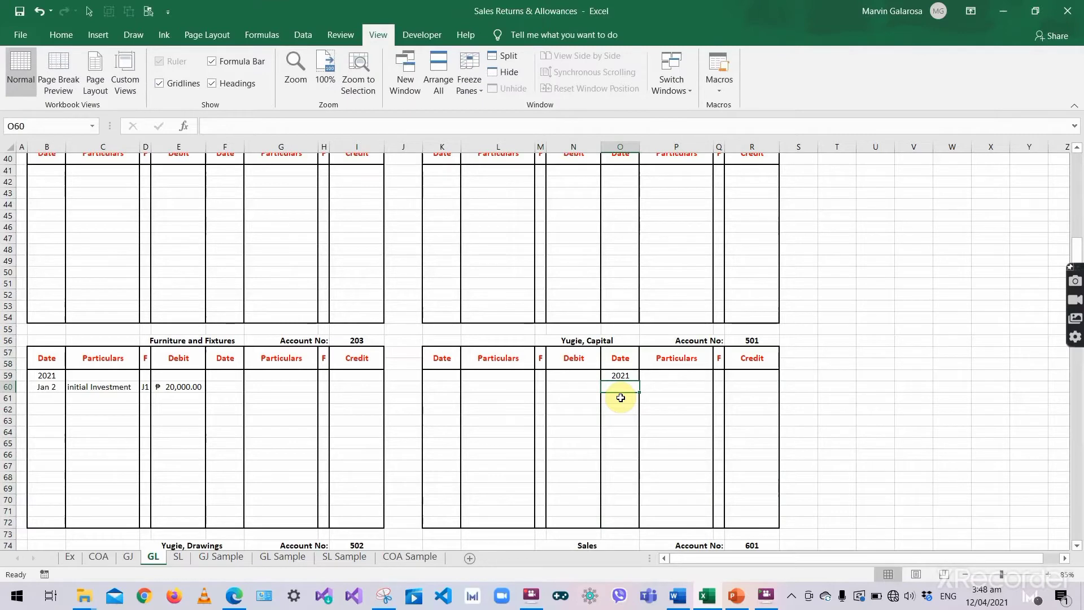
{"action": "type", "text": "Jan 2"}
{"action": "key", "text": "Tab"}
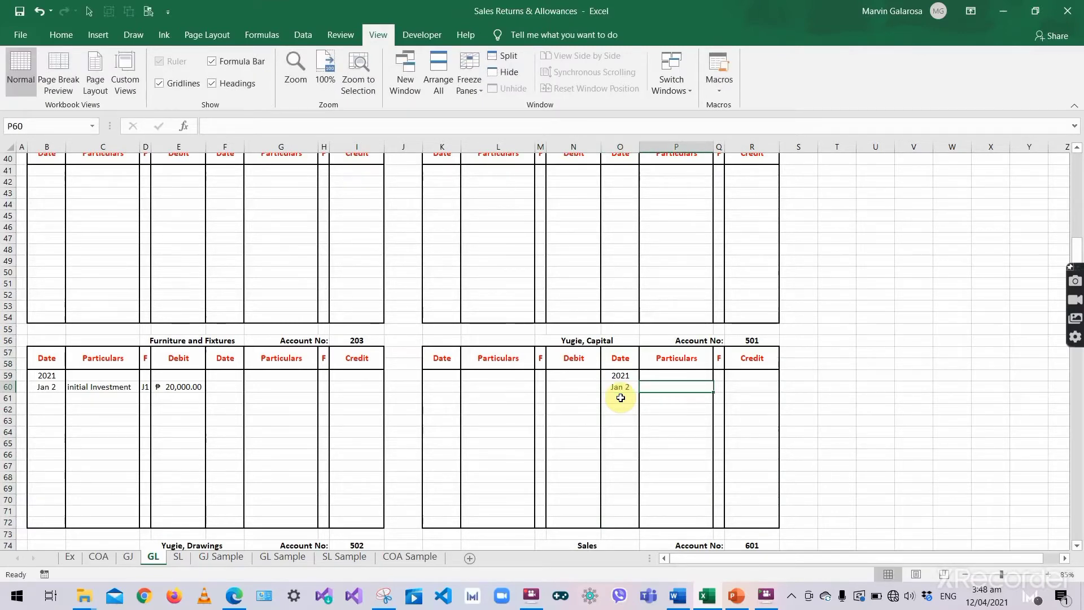
- Post the Initial Investment description with folio J1 and a 120,000 credit to Yugie, Capital
{"action": "left_click", "coordinate": [126, 395]}
{"action": "key", "text": "ctrl+c"}
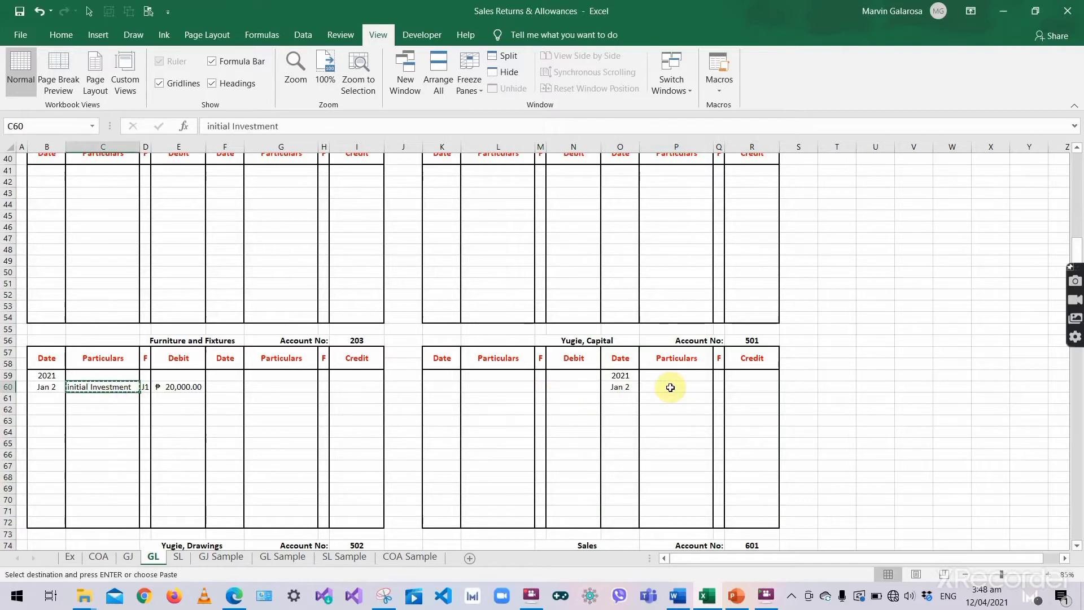
{"action": "left_click", "coordinate": [670, 388]}
{"action": "key", "text": "ctrl+v"}
{"action": "left_click", "coordinate": [720, 387]}
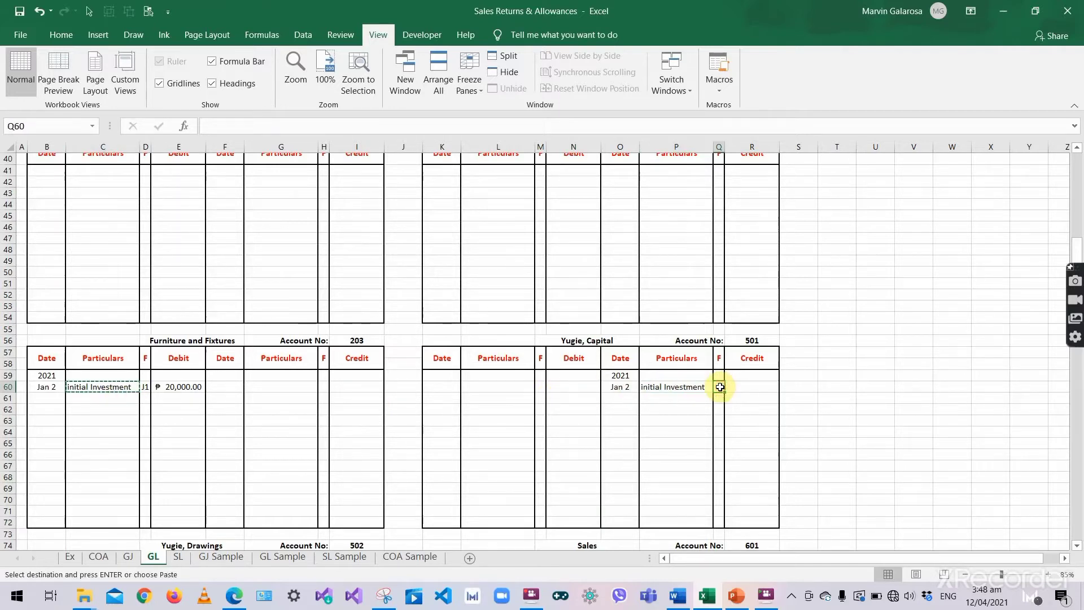
{"action": "type", "text": "J1"}
{"action": "key", "text": "Tab"}
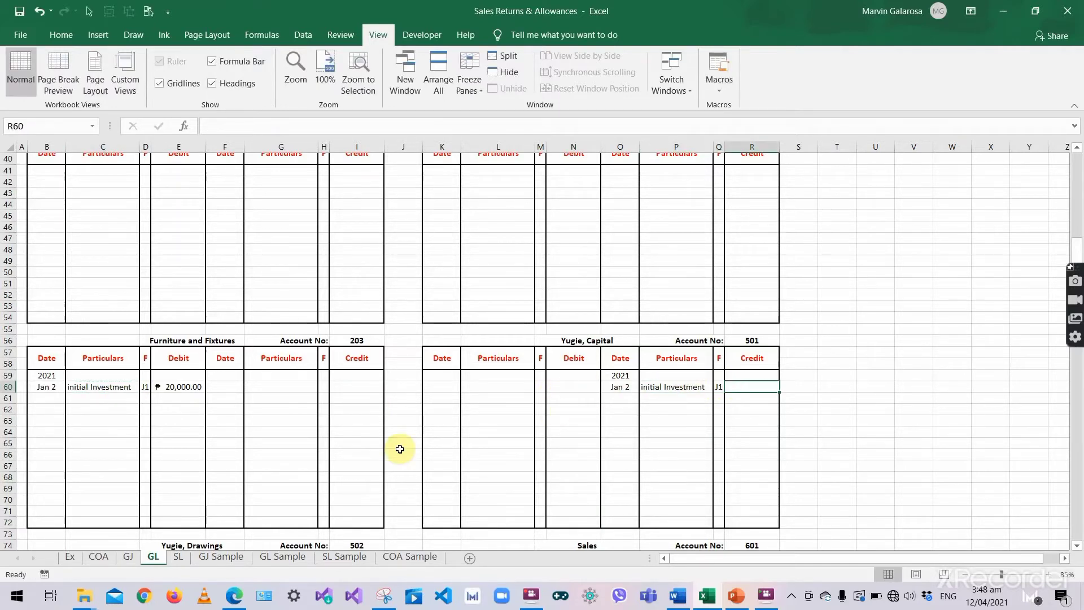
{"action": "type", "text": "120,000"}
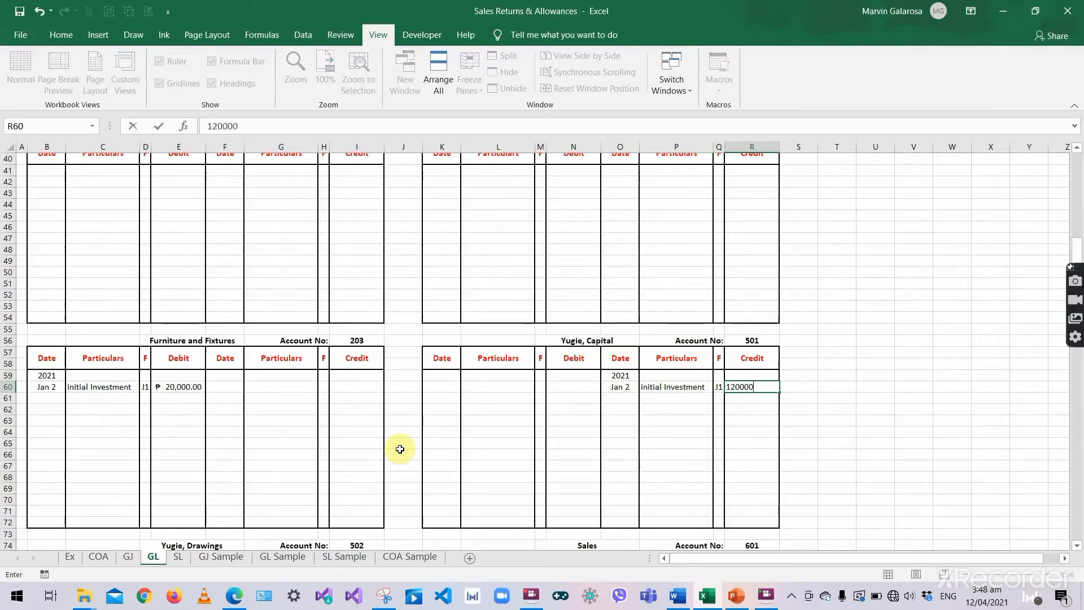
{"action": "left_click", "coordinate": [400, 449]}
{"action": "left_click", "coordinate": [497, 424]}
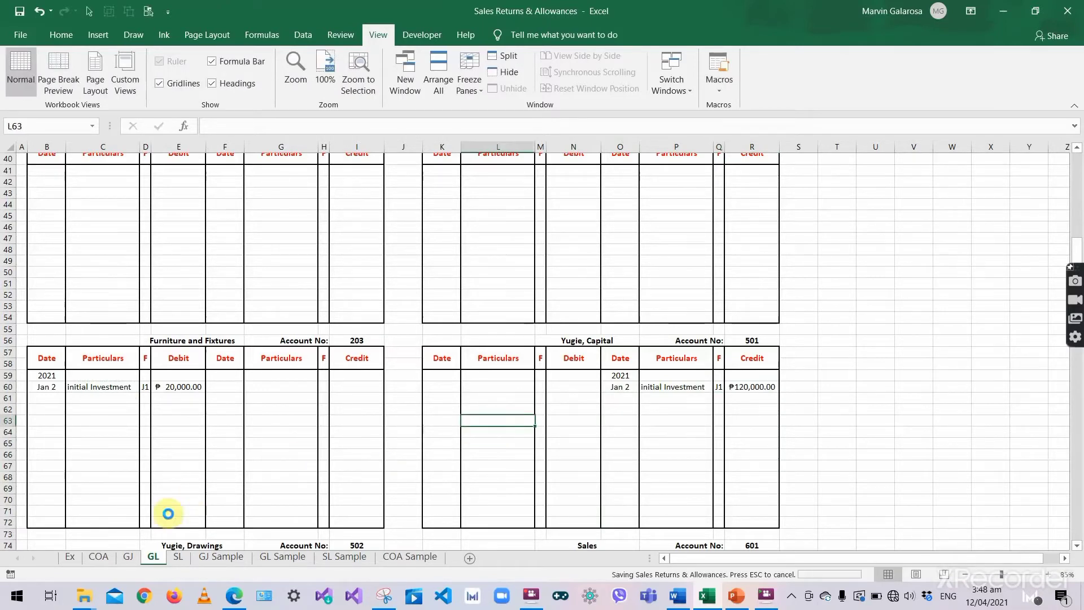
- Enter folio 501 beside Yugie, Capital in the general journal
{"action": "left_click", "coordinate": [754, 340]}
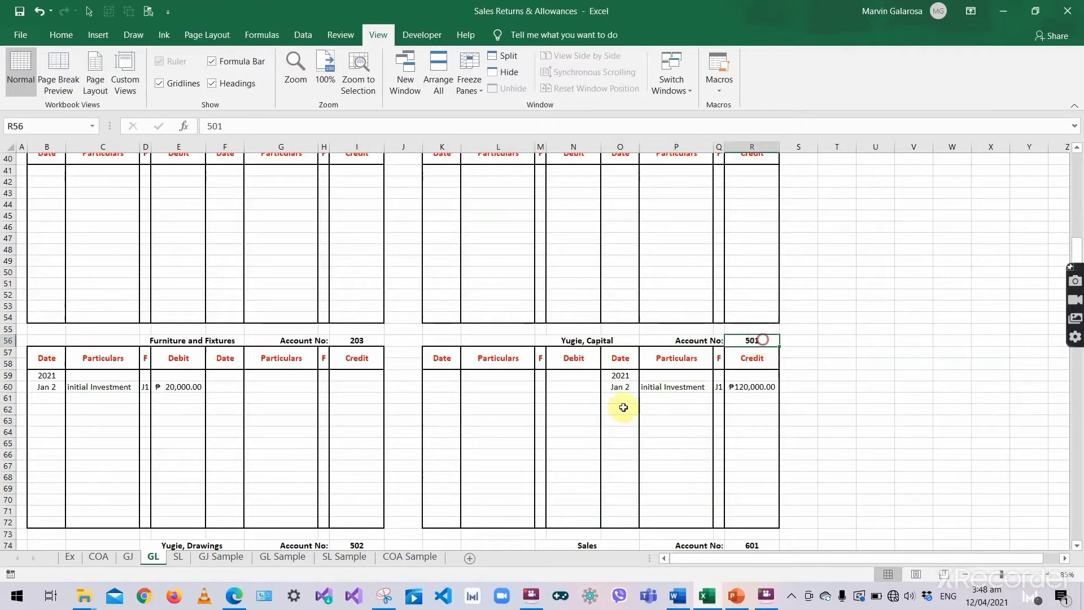
{"action": "left_click", "coordinate": [129, 557]}
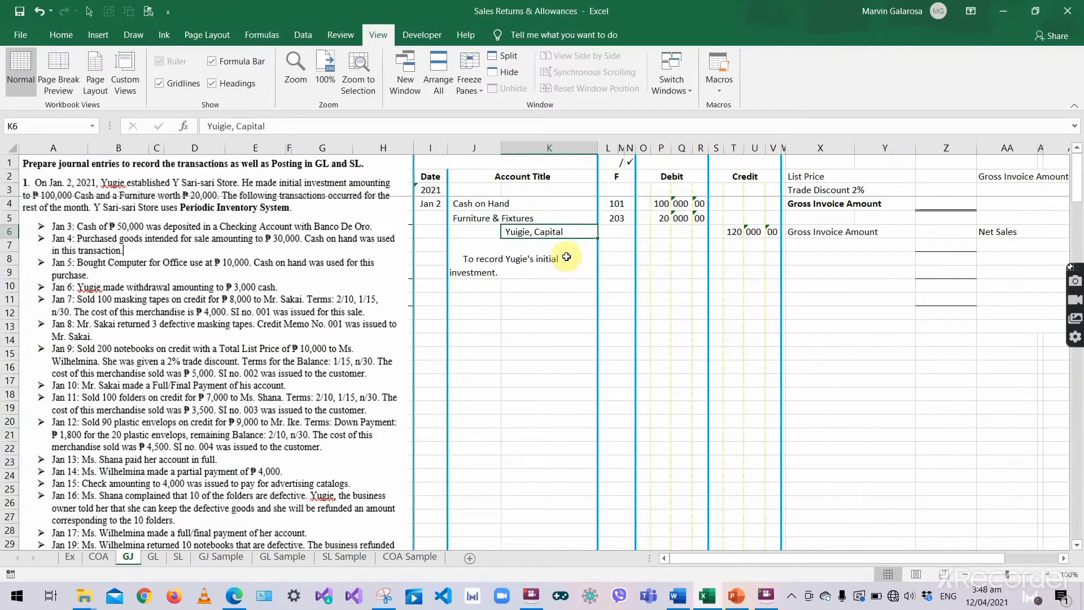
{"action": "left_click", "coordinate": [615, 230]}
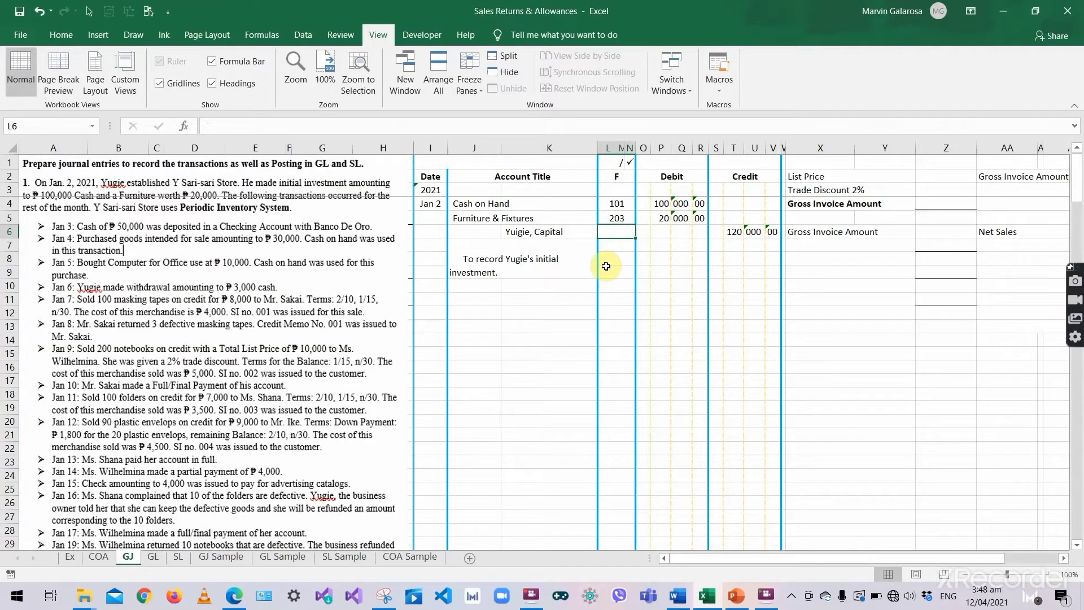
{"action": "type", "text": "501"}
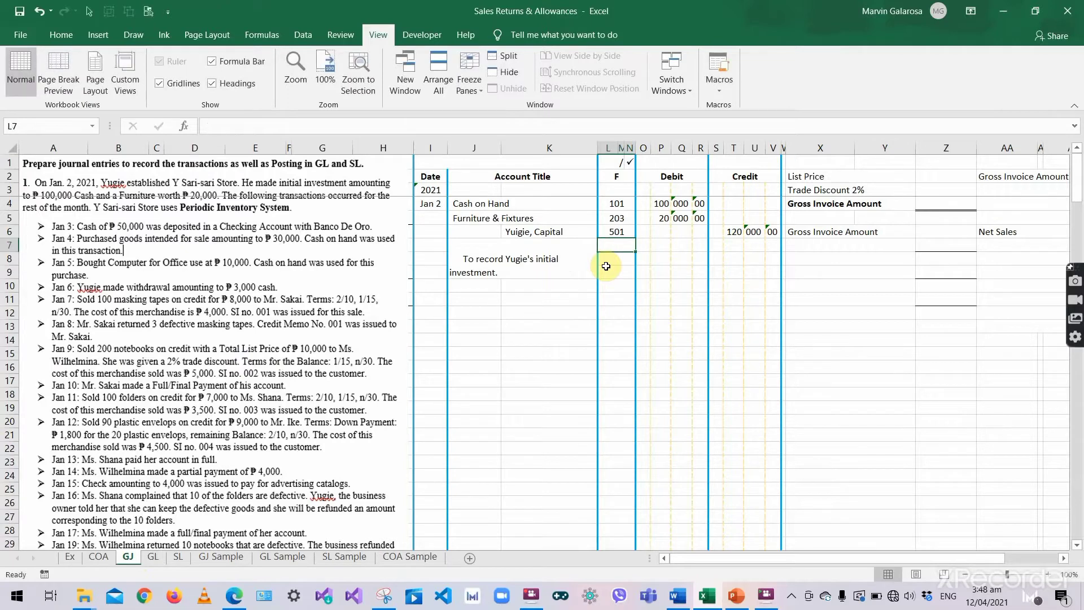
{"action": "left_click", "coordinate": [469, 297]}
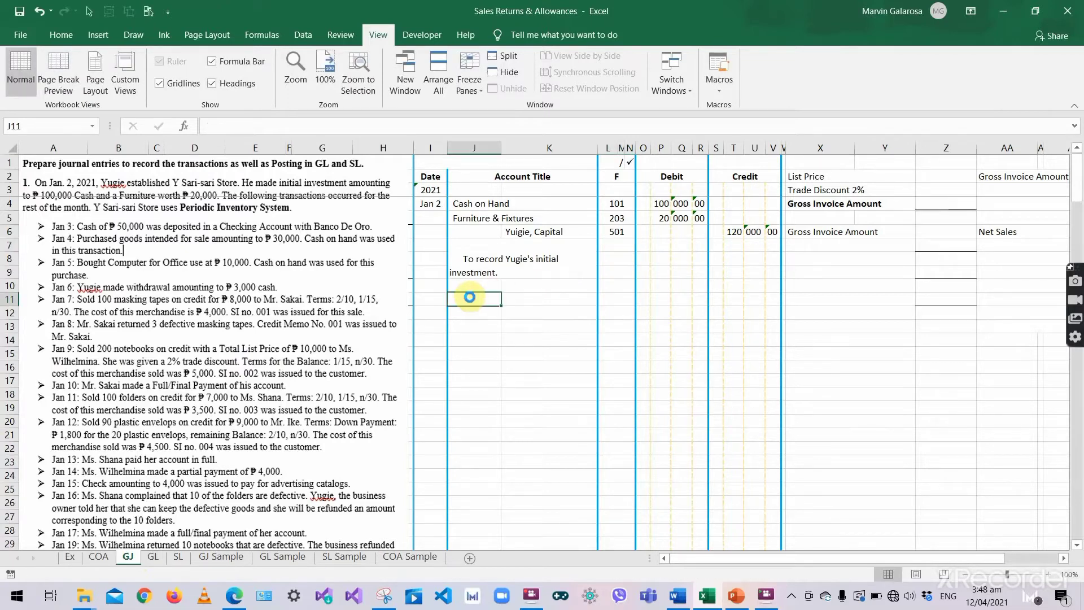
- Enter 'Jan 3 as the date in cell I11 of the GJ sheet
{"action": "left_click", "coordinate": [435, 297]}
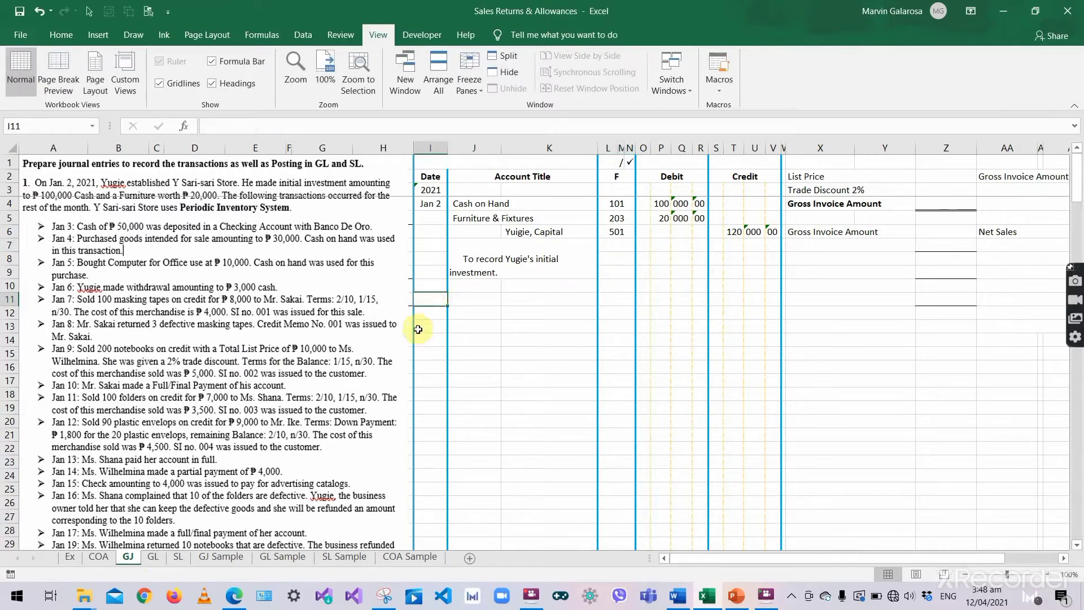
{"action": "type", "text": "'Jan"}
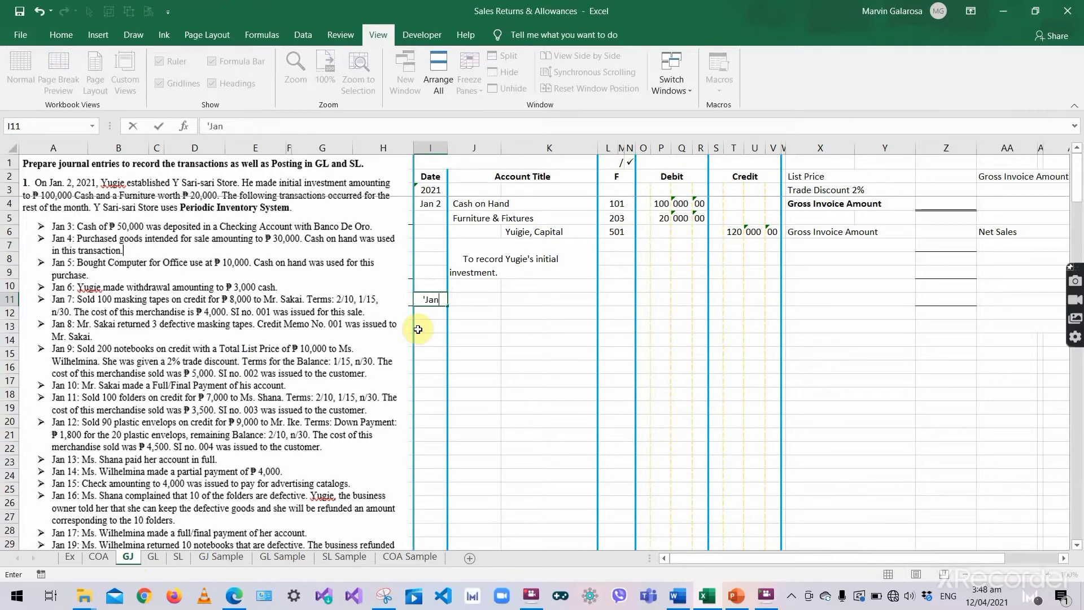
{"action": "type", "text": " 3"}
{"action": "key", "text": "Tab"}
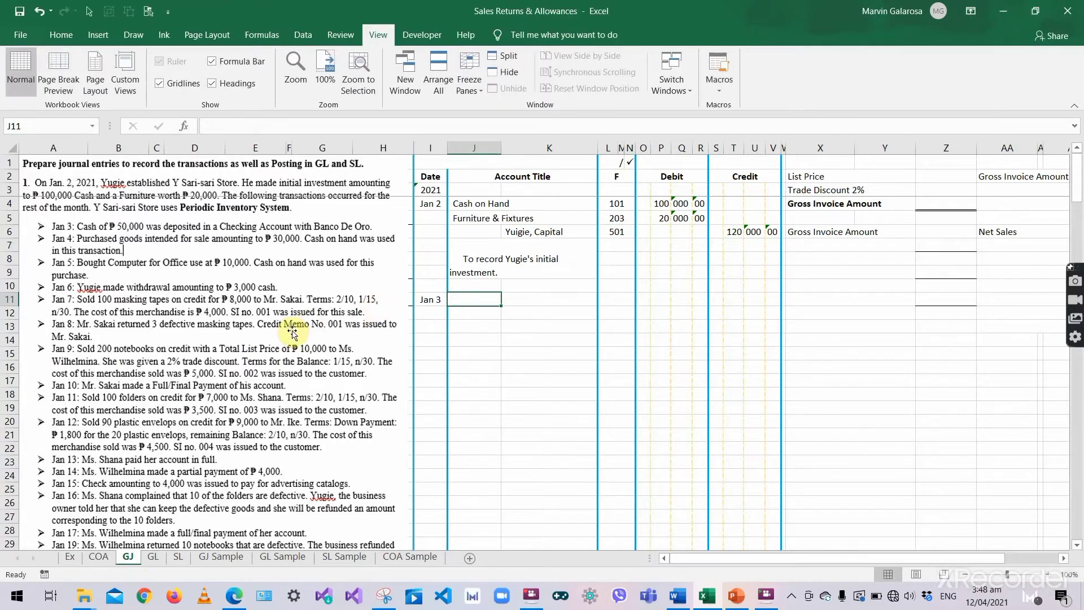
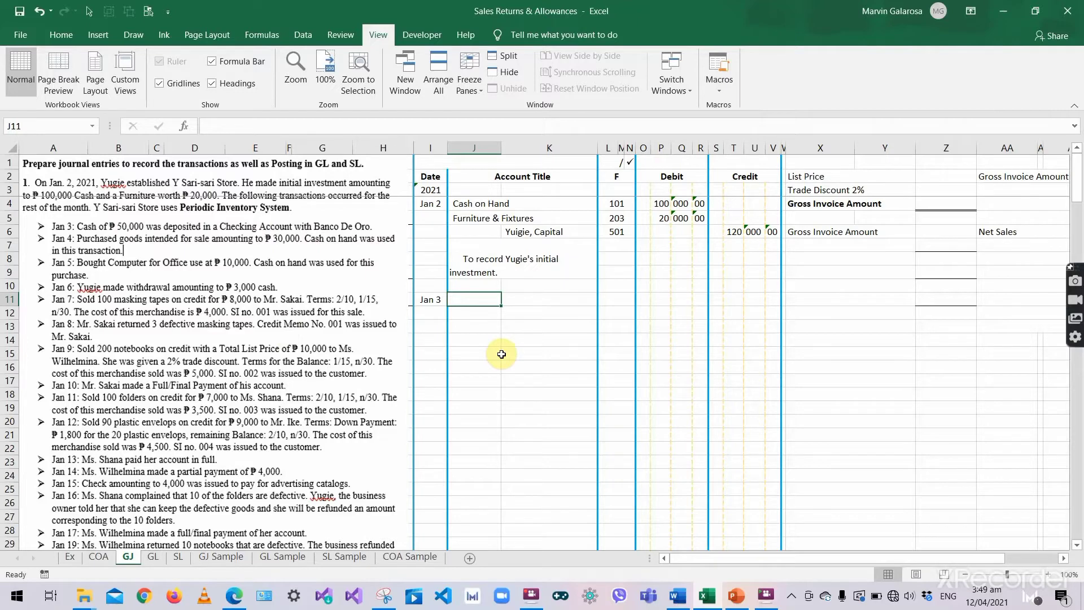
- Enter Cash in Bank as the Jan 3 debit account title, removing the stray 'Cash' below
{"action": "left_click", "coordinate": [502, 354]}
{"action": "type", "text": "Cash"}
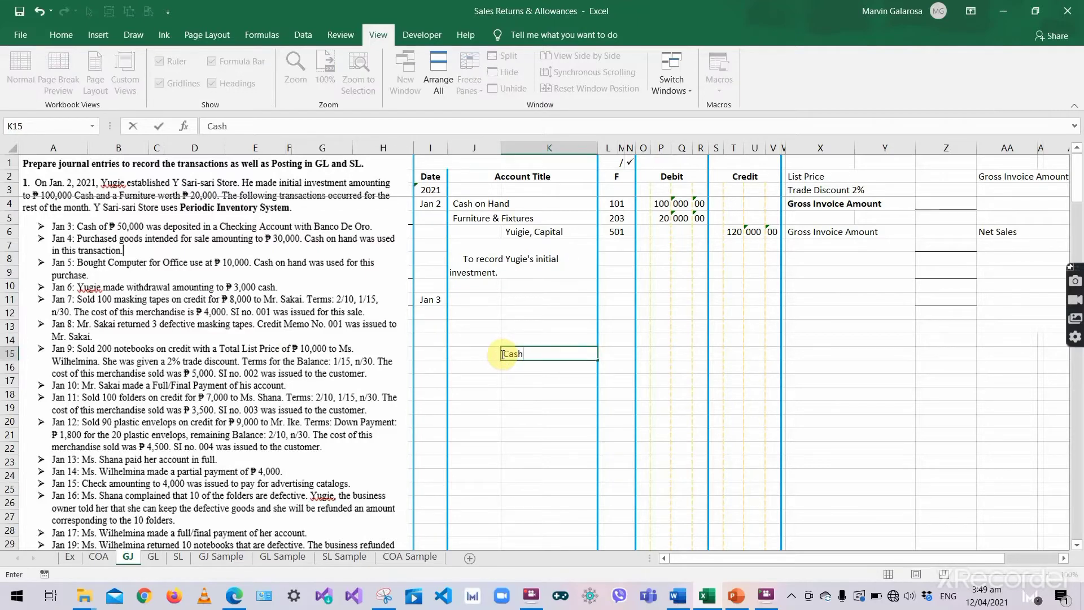
{"action": "double_click", "coordinate": [511, 354]}
{"action": "key", "text": "BackSpace"}
{"action": "left_click", "coordinate": [475, 303]}
{"action": "type", "text": "Cas"}
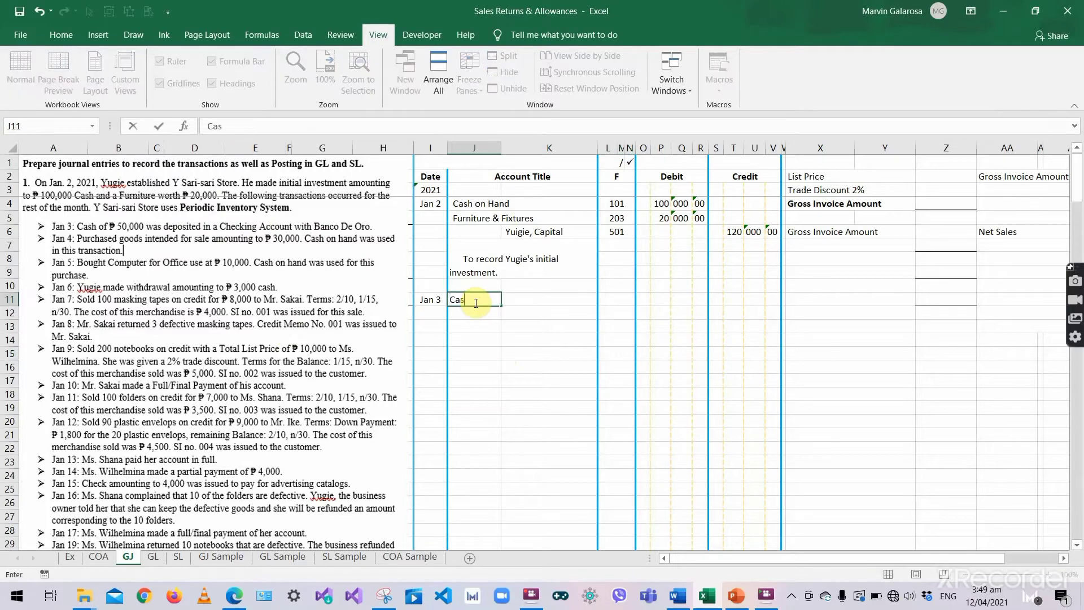
{"action": "type", "text": "h in Bank"}
{"action": "key", "text": "Tab"}
{"action": "left_click", "coordinate": [474, 303]}
{"action": "type", "text": "Cas"}
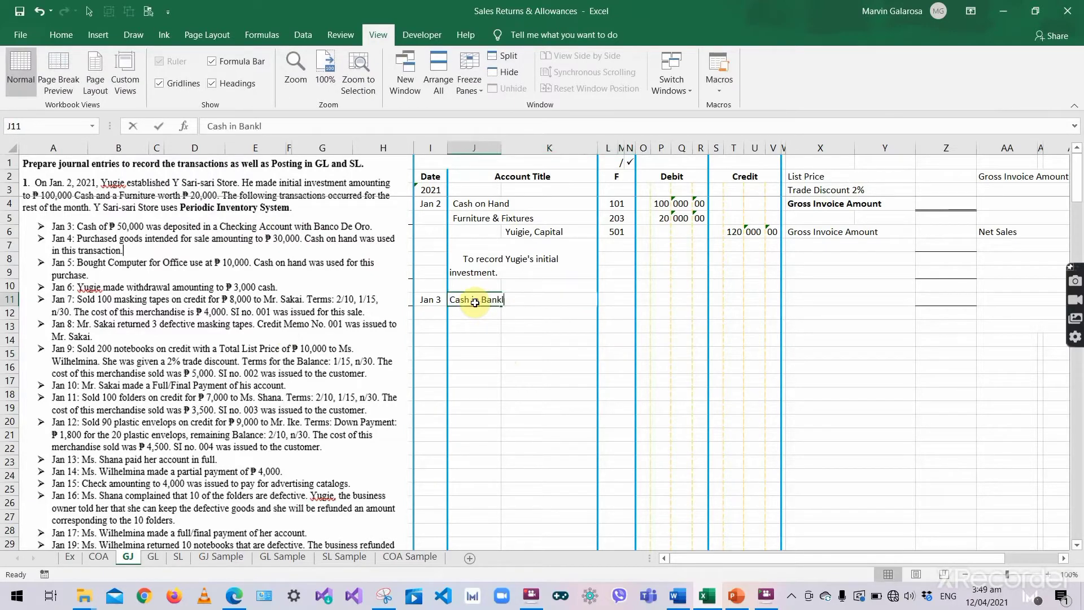
{"action": "type", "text": "h in Bank"}
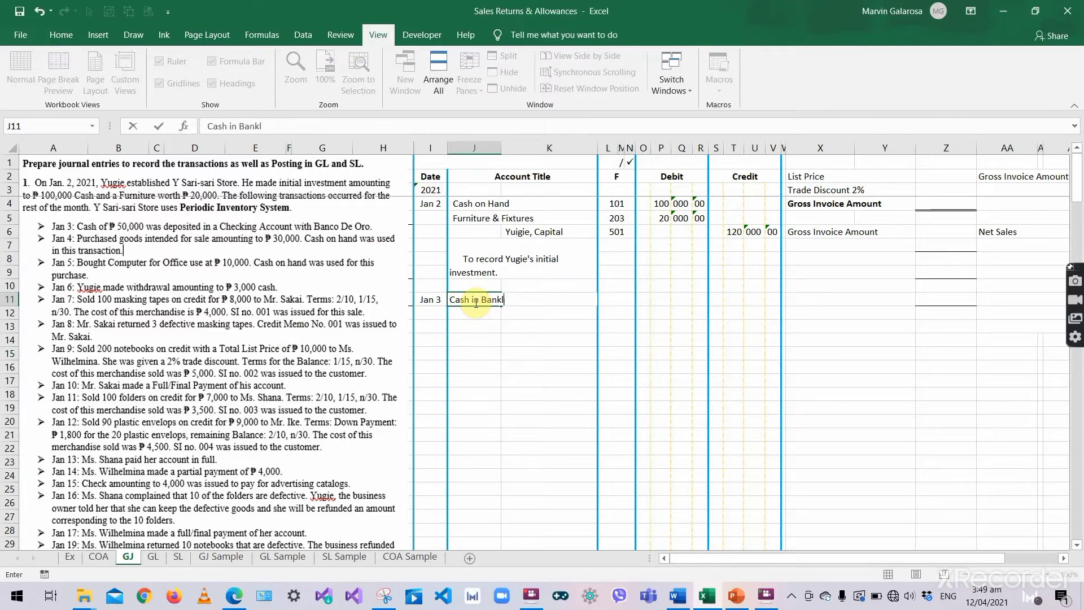
{"action": "key", "text": "Tab"}
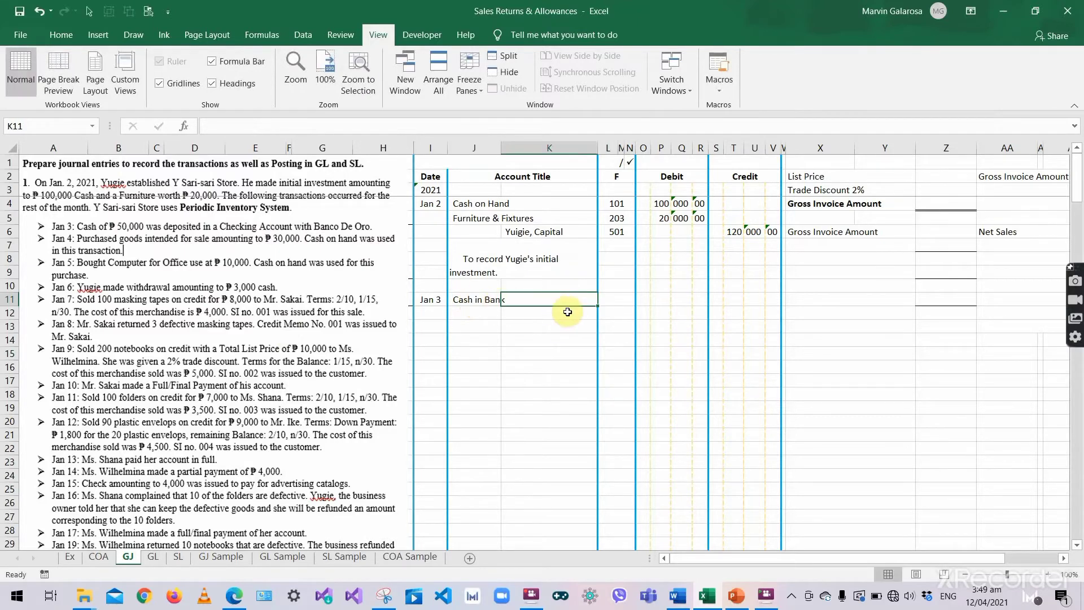
- Enter the Cash in Bank debit as 50 | 000 | 00
{"action": "left_click", "coordinate": [660, 300]}
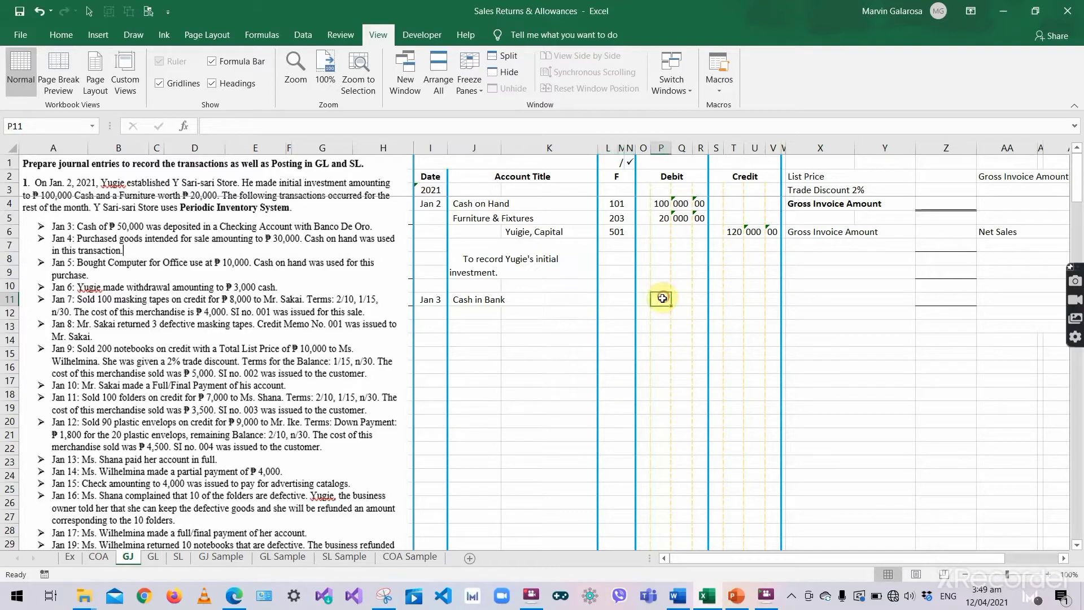
{"action": "type", "text": "50"}
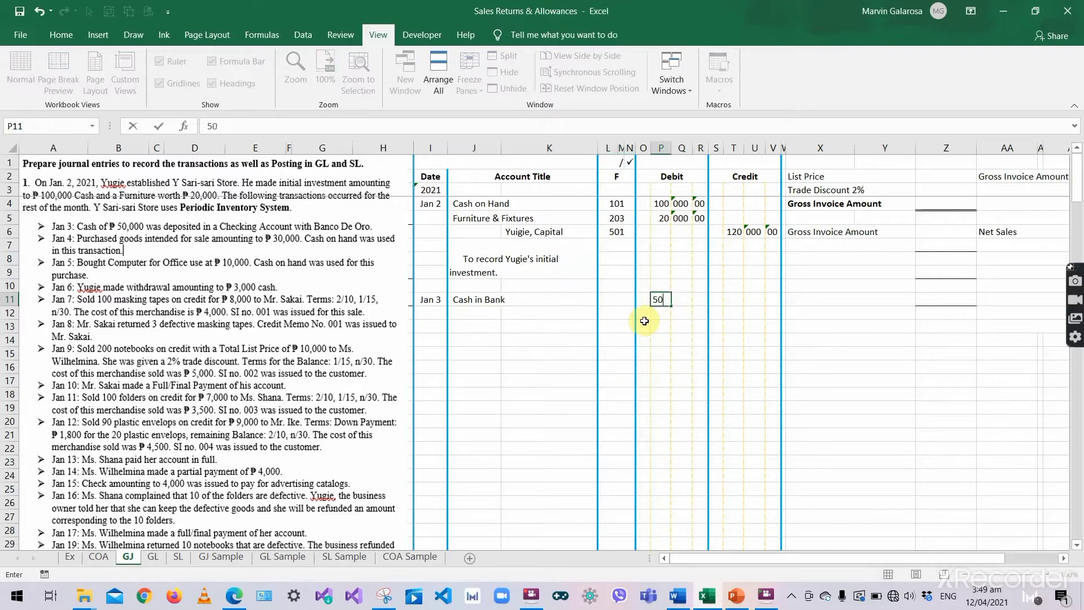
{"action": "key", "text": "Tab"}
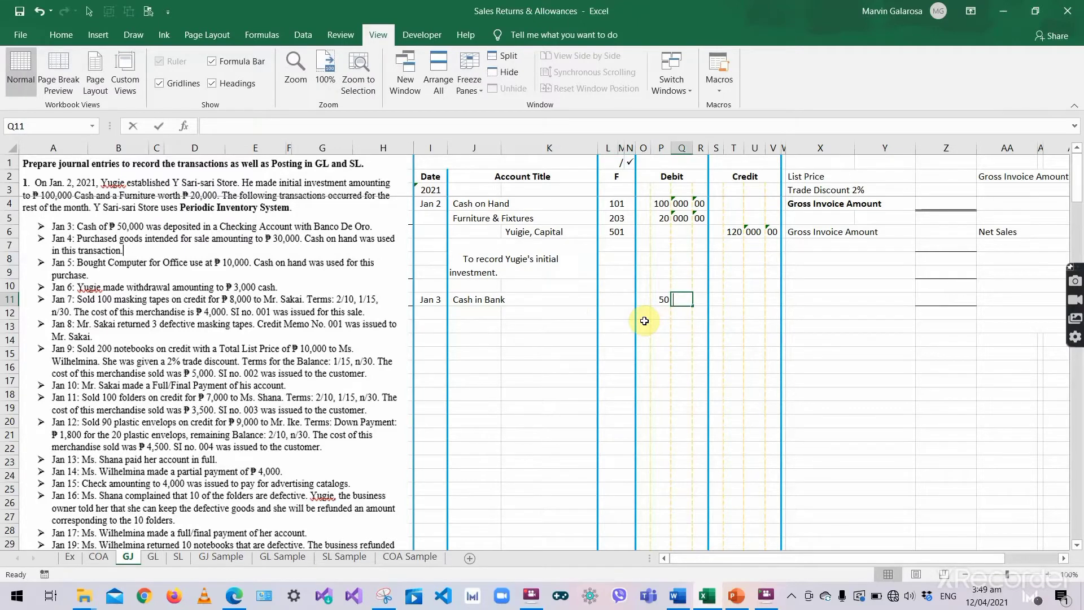
{"action": "type", "text": "000"}
{"action": "key", "text": "Tab"}
{"action": "type", "text": "00"}
{"action": "key", "text": "Return"}
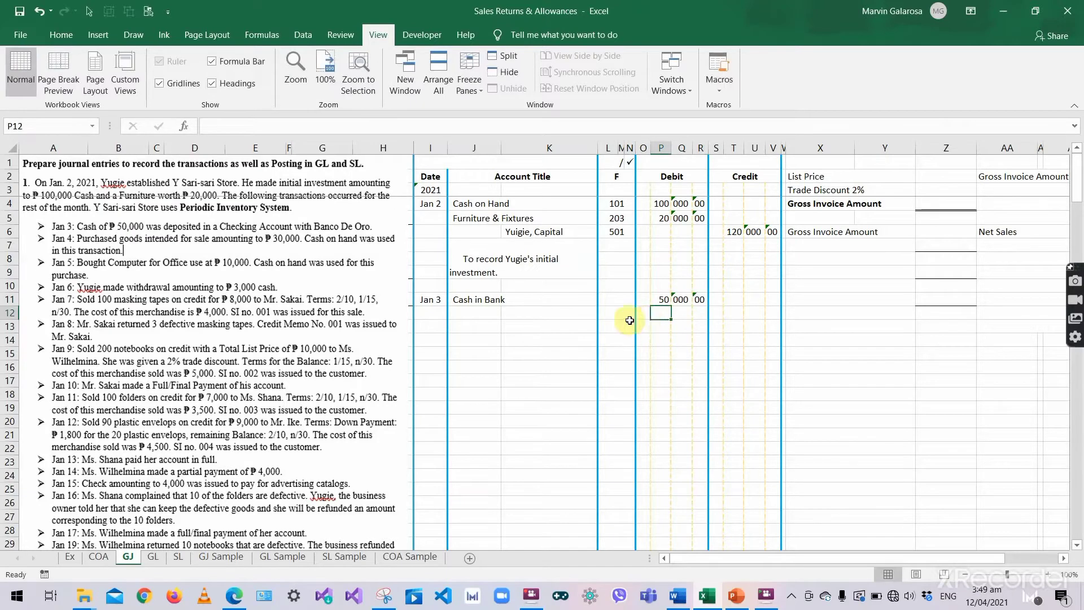
- Enter the indented credit account title 'Cash on Hand' with a capital H
{"action": "left_click", "coordinate": [555, 313]}
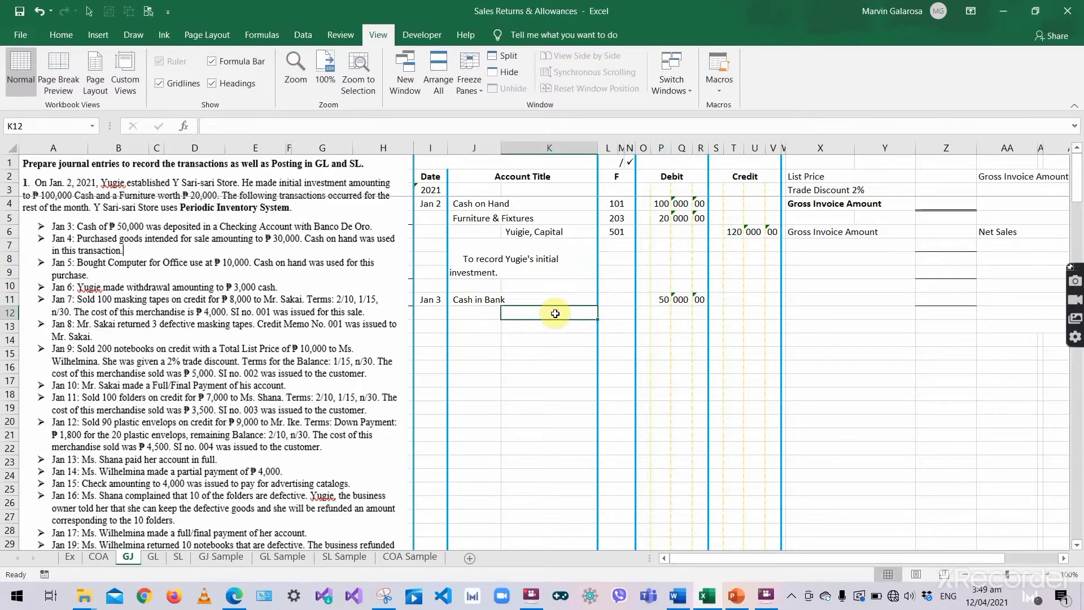
{"action": "type", "text": "Cash"}
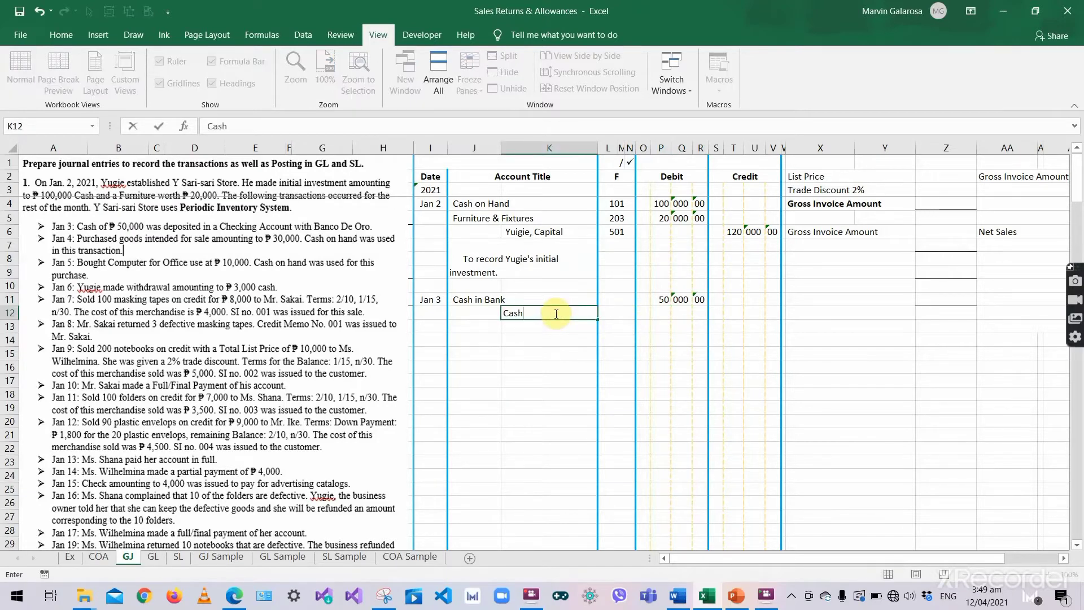
{"action": "type", "text": " on hand"}
{"action": "key", "text": "Tab"}
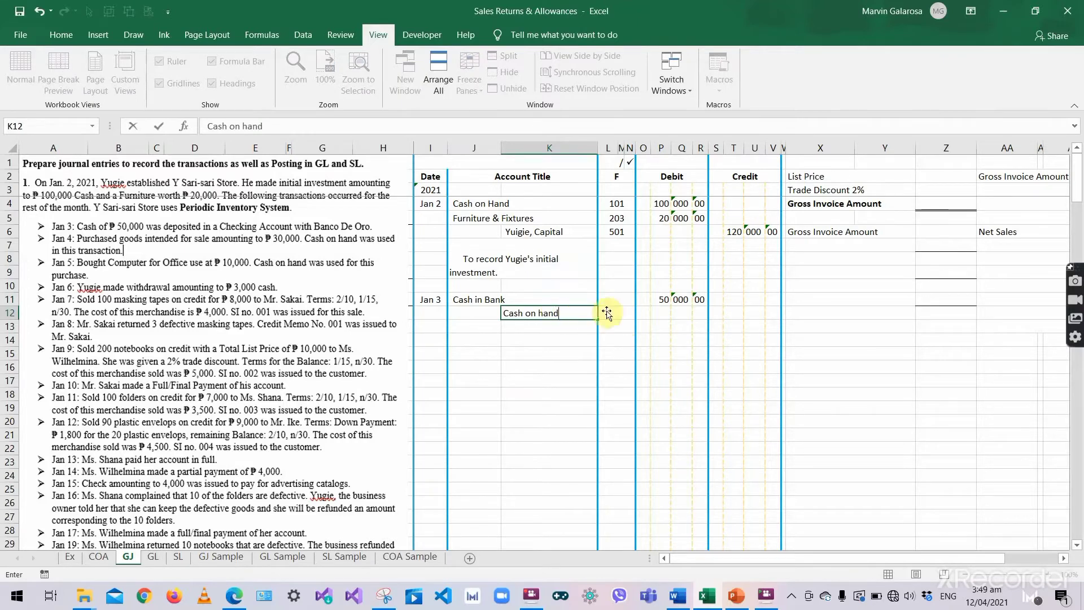
{"action": "double_click", "coordinate": [548, 313]}
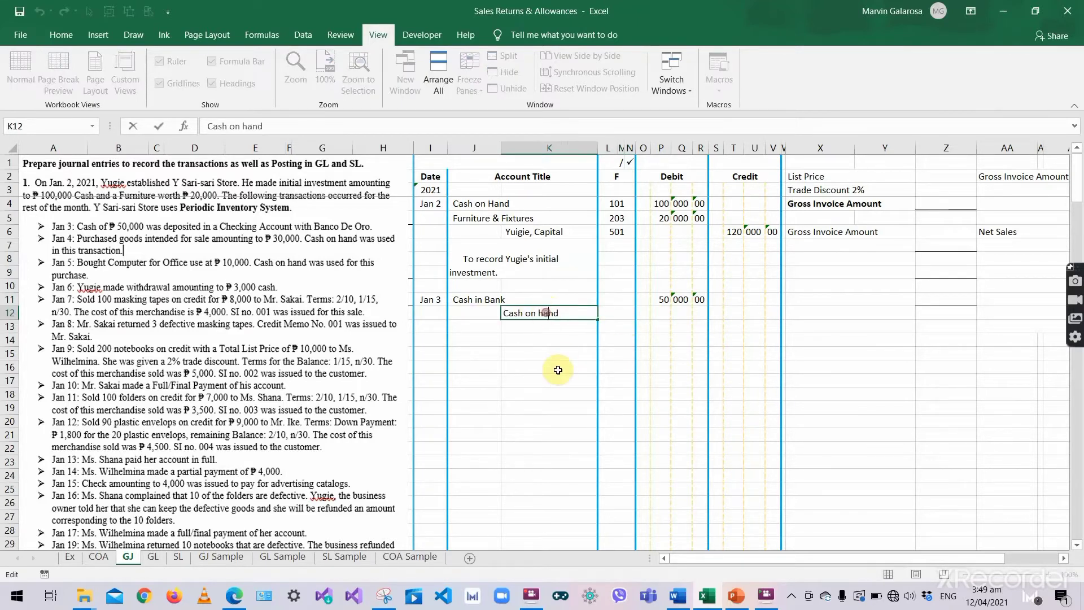
{"action": "key", "text": "BackSpace"}
{"action": "type", "text": "H"}
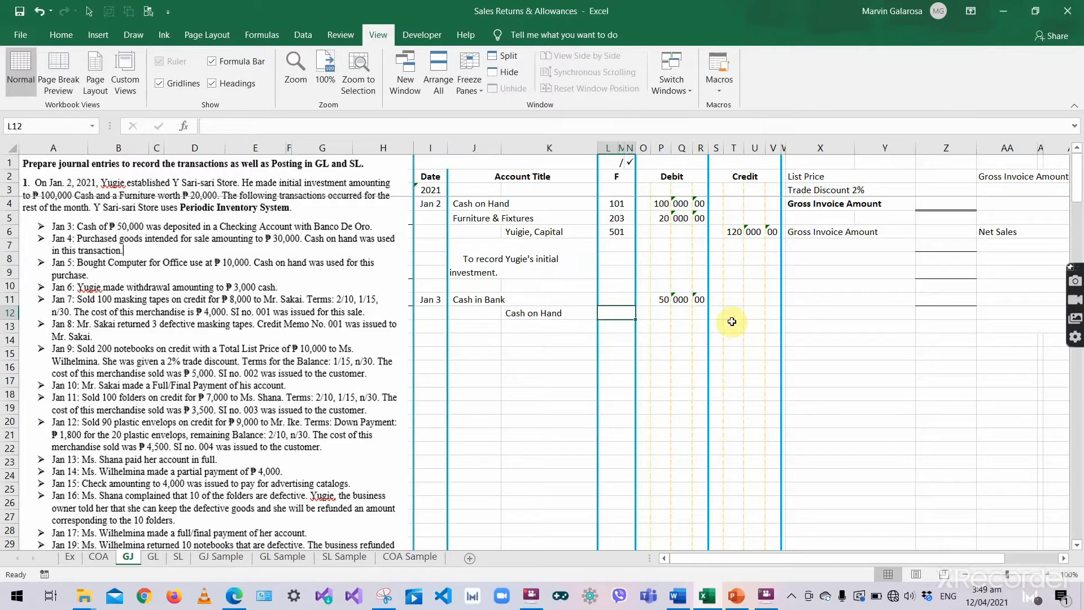
- Enter the Cash on Hand credit as 50 | 000 | 00
{"action": "left_click", "coordinate": [733, 313]}
{"action": "type", "text": "50"}
{"action": "key", "text": "Tab"}
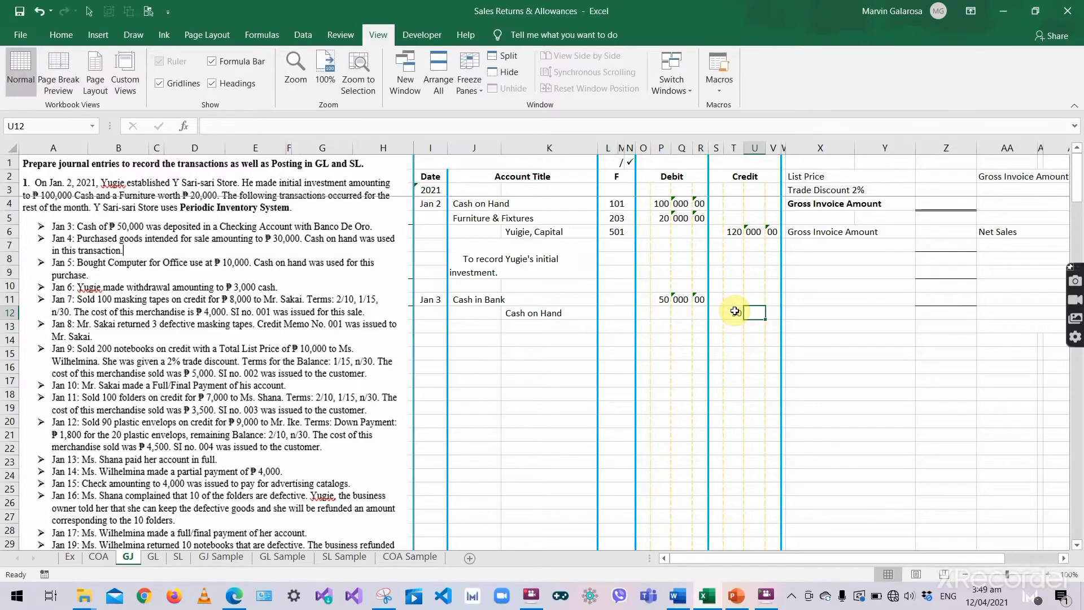
{"action": "type", "text": "000"}
{"action": "key", "text": "Tab"}
{"action": "type", "text": "00"}
{"action": "key", "text": "Return"}
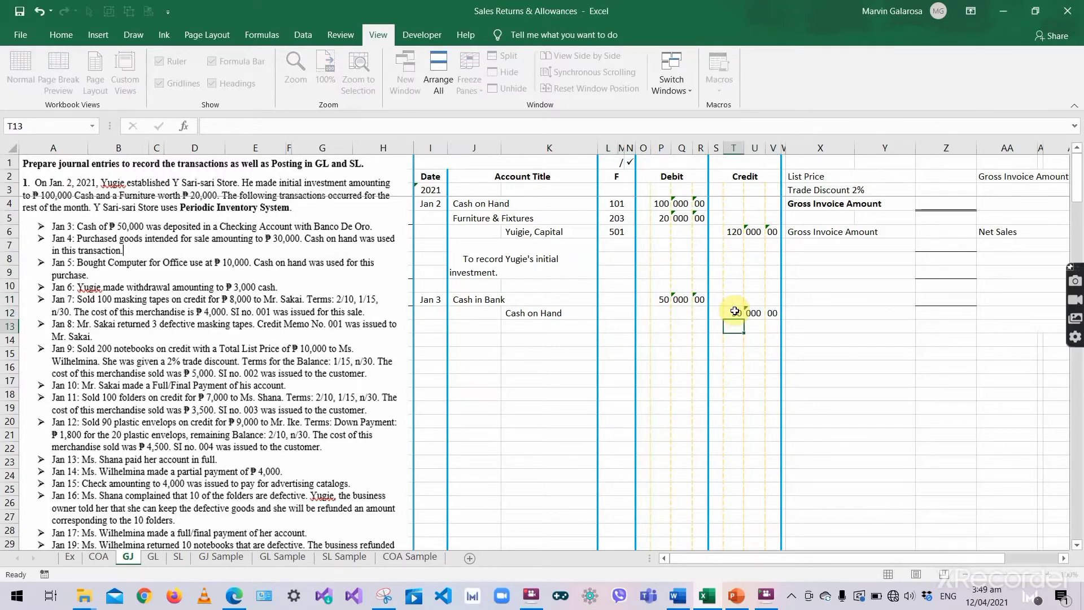
- Copy the previous explanation into J13 and rewrite it as 'To record savings account with Banco De Oro.'
{"action": "left_click", "coordinate": [480, 266]}
{"action": "key", "text": "ctrl+c"}
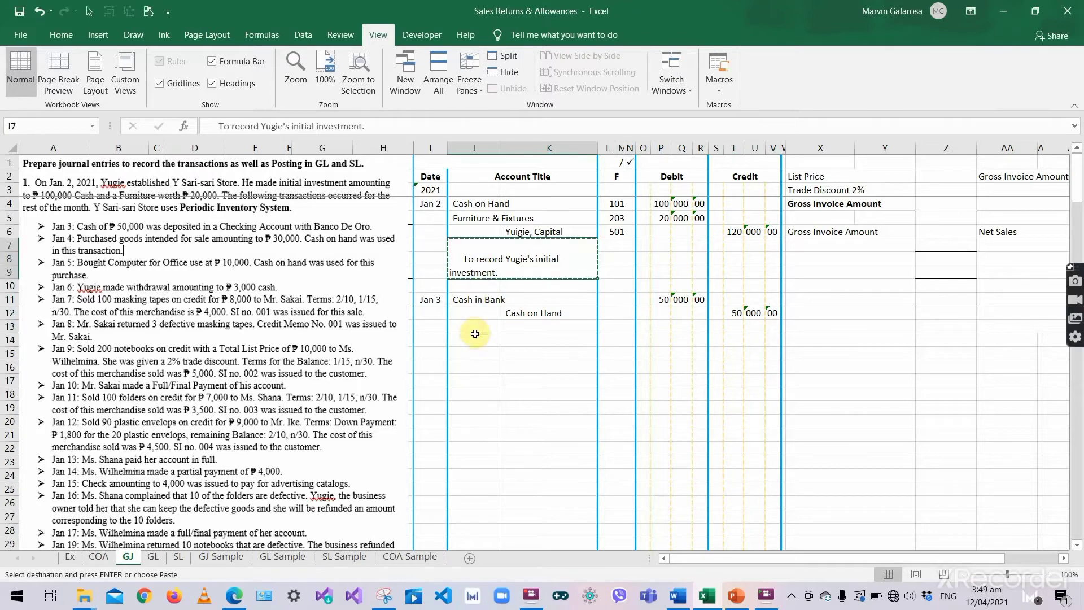
{"action": "left_click", "coordinate": [475, 328]}
{"action": "key", "text": "ctrl+v"}
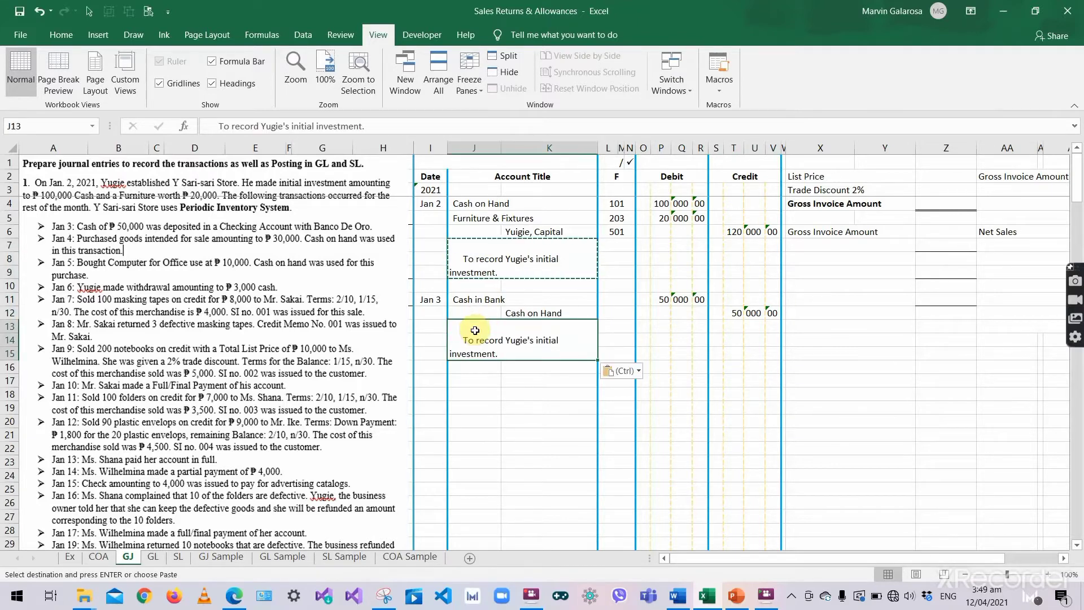
{"action": "key", "text": "BackSpace"}
{"action": "type", "text": "to "}
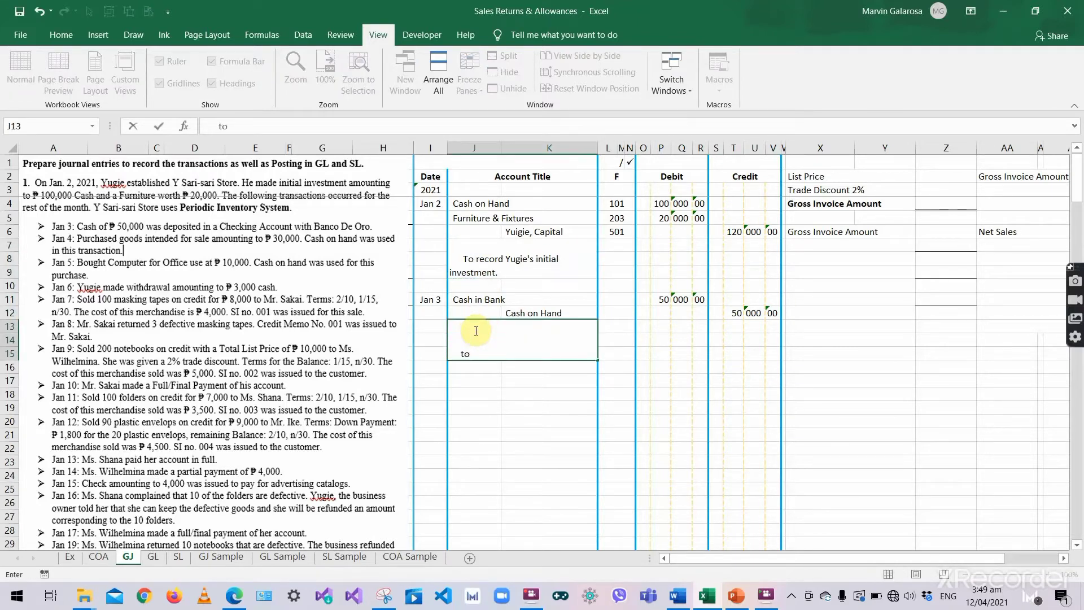
{"action": "type", "text": "rec"}
{"action": "key", "text": "BackSpace"}
{"action": "key", "text": "BackSpace"}
{"action": "key", "text": "BackSpace"}
{"action": "type", "text": "record"}
{"action": "type", "text": "savings"}
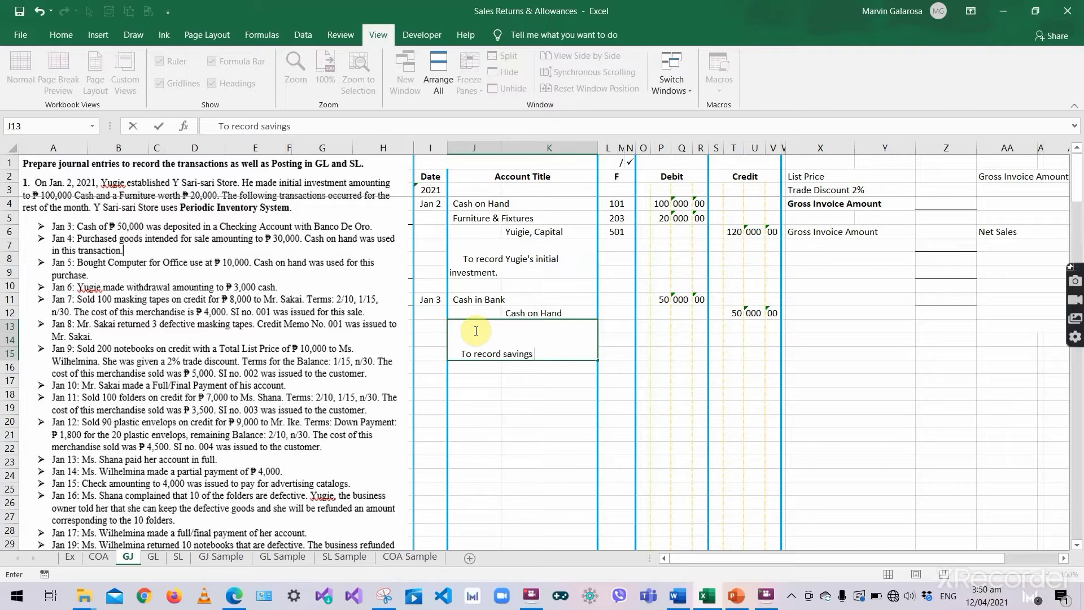
{"action": "type", "text": " account with "}
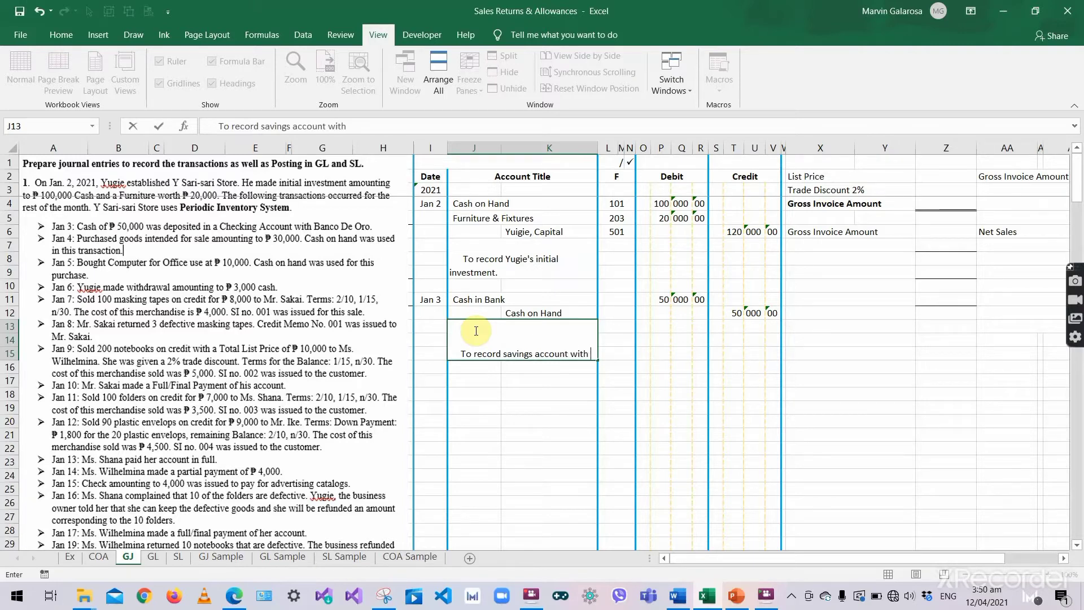
{"action": "type", "text": "Banco De O"}
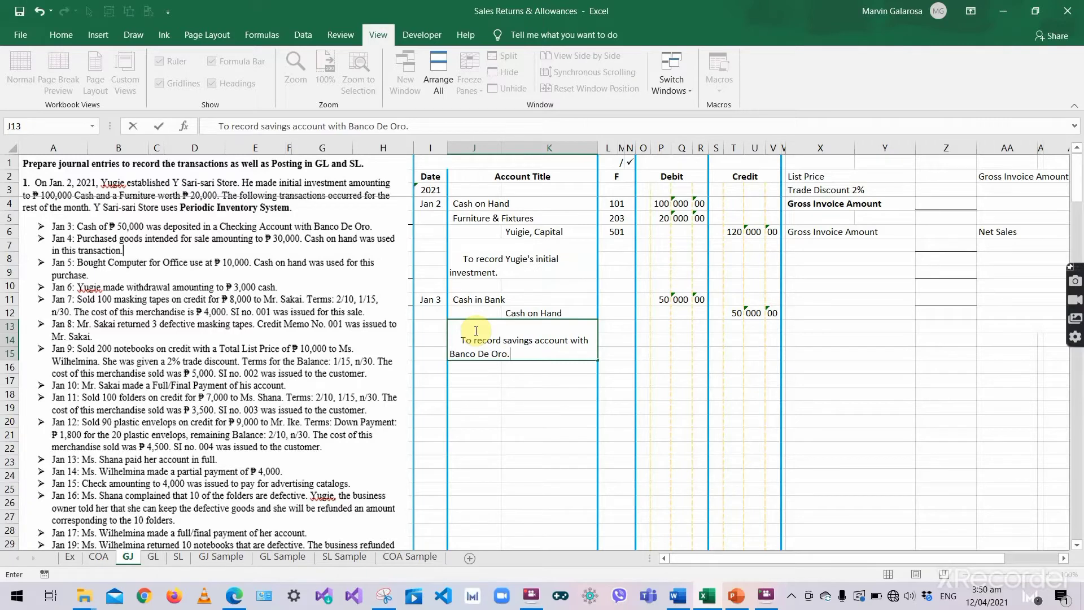
{"action": "type", "text": "ro."}
{"action": "key", "text": "ctrl+Return"}
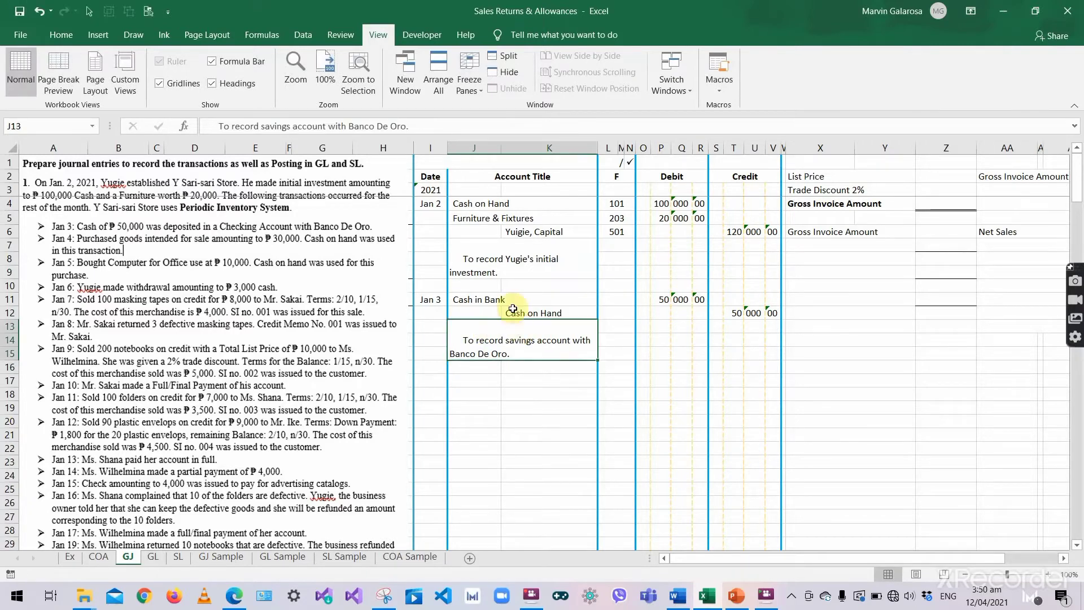
{"action": "left_click", "coordinate": [616, 300]}
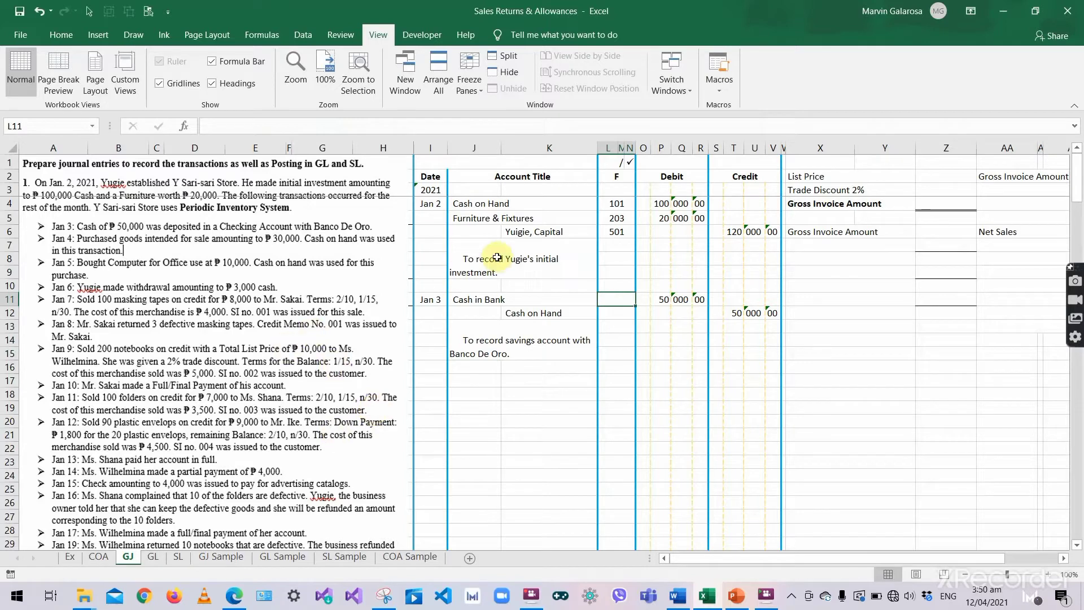
{"action": "left_click", "coordinate": [511, 299]}
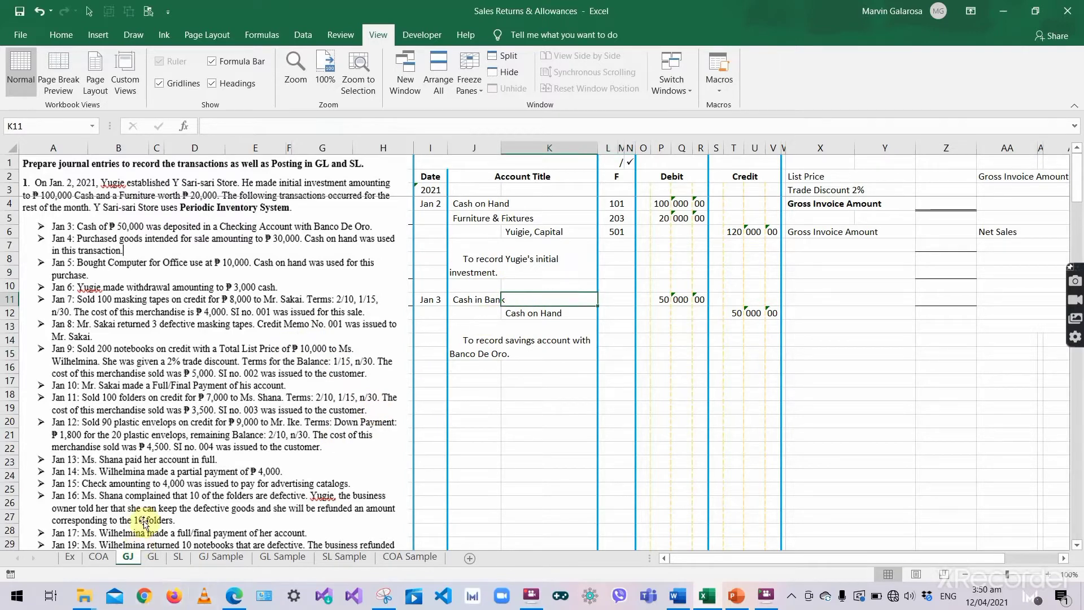
- On the GL sheet, enter 2021, Jan 3 and 'Savings Account with Banco de Oro' in the Cash in Bank debit side
{"action": "left_click", "coordinate": [152, 556]}
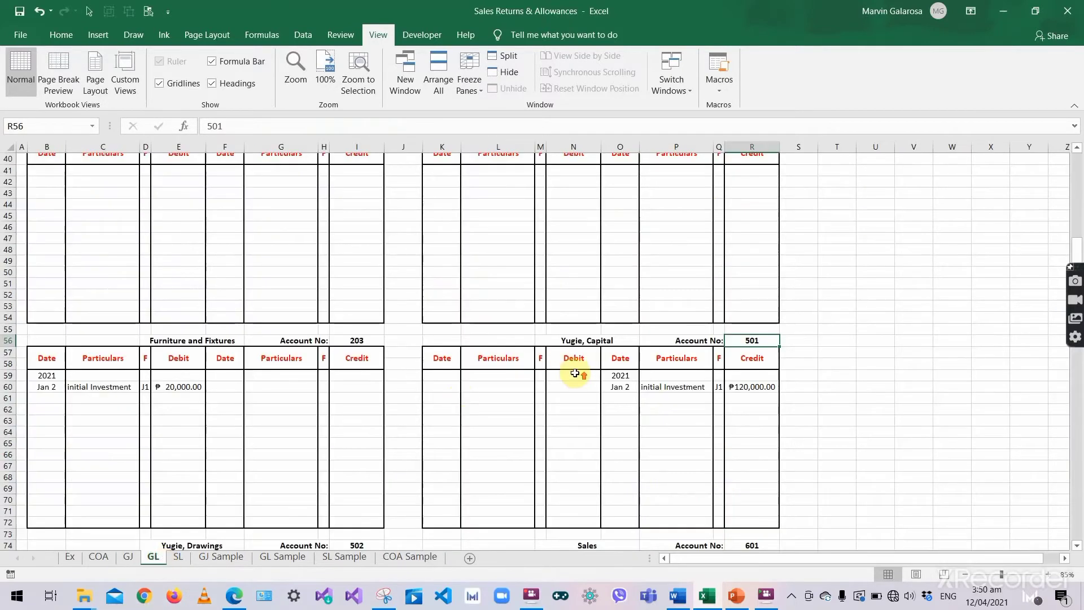
{"action": "scroll", "coordinate": [575, 374], "scroll_direction": "up", "scroll_amount": 13}
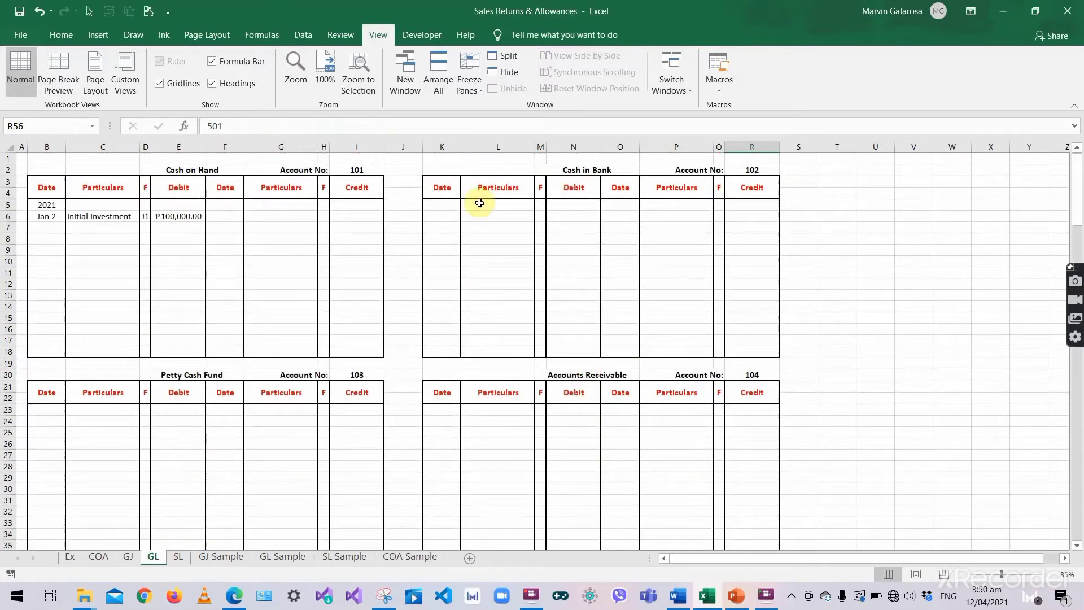
{"action": "left_click_drag", "start_coordinate": [431, 179], "coordinate": [557, 307]}
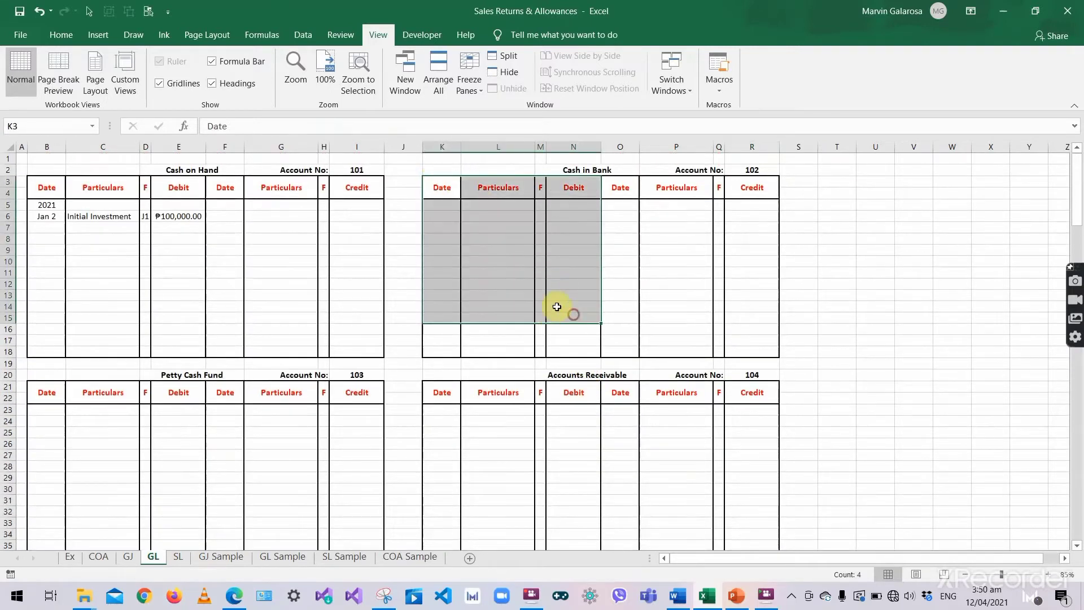
{"action": "left_click", "coordinate": [452, 205]}
{"action": "type", "text": "2021"}
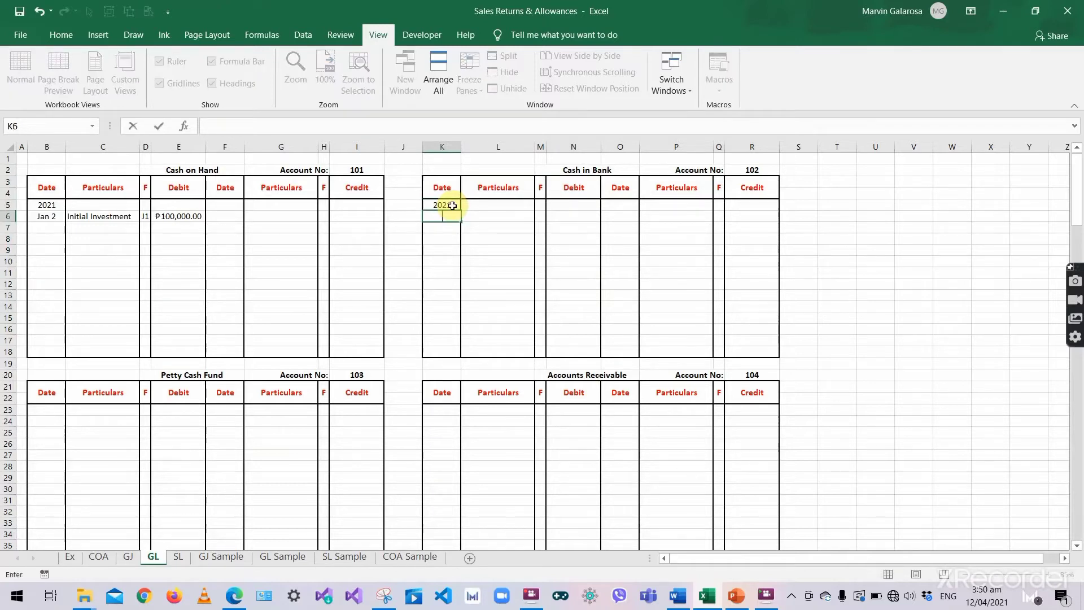
{"action": "key", "text": "Return"}
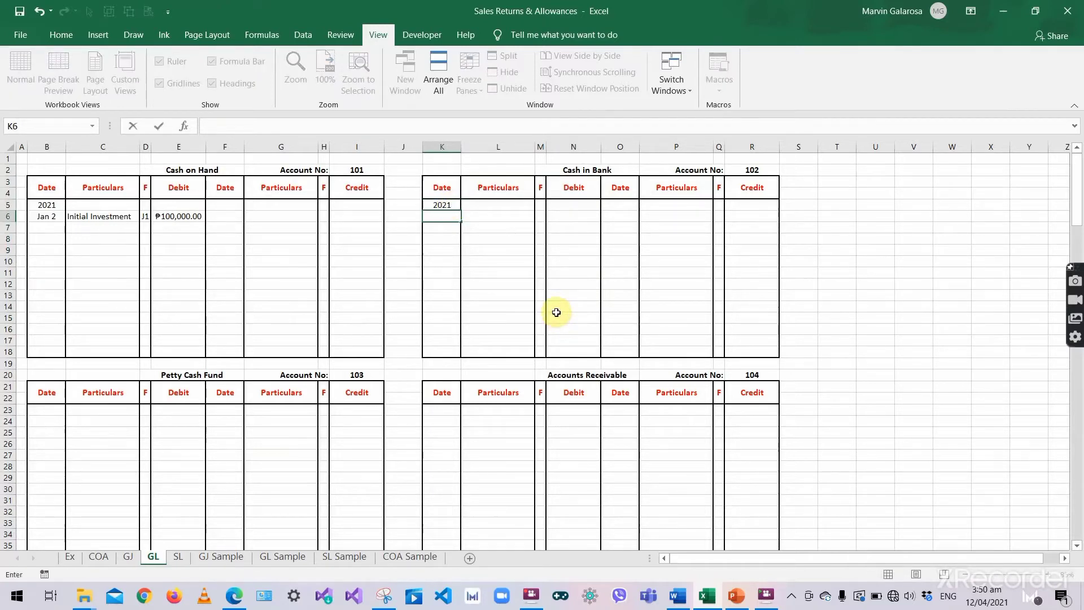
{"action": "type", "text": "Jan 3"}
{"action": "key", "text": "Tab"}
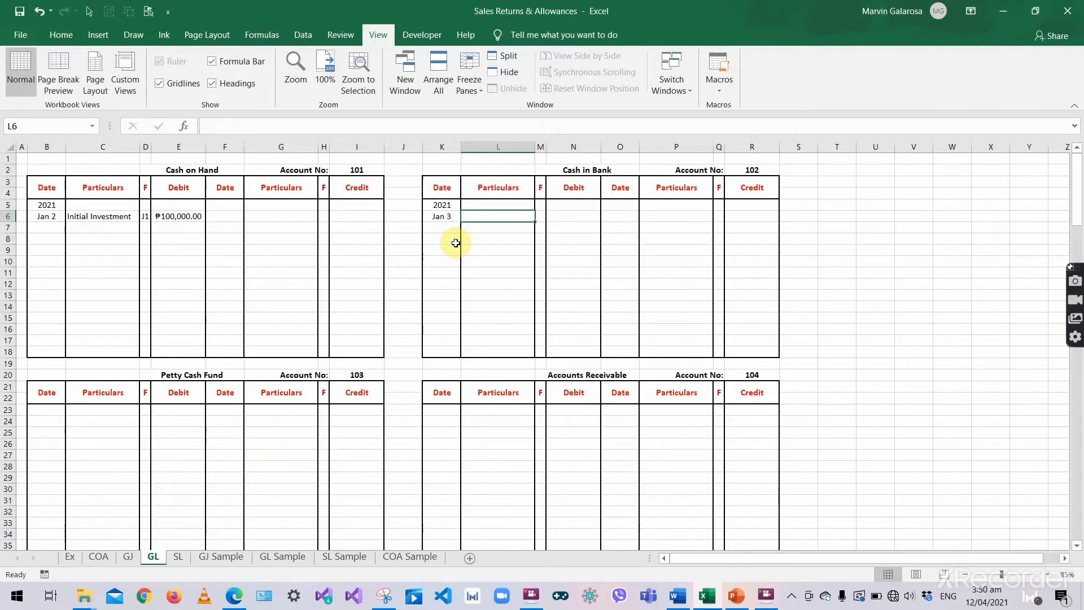
{"action": "type", "text": "E"}
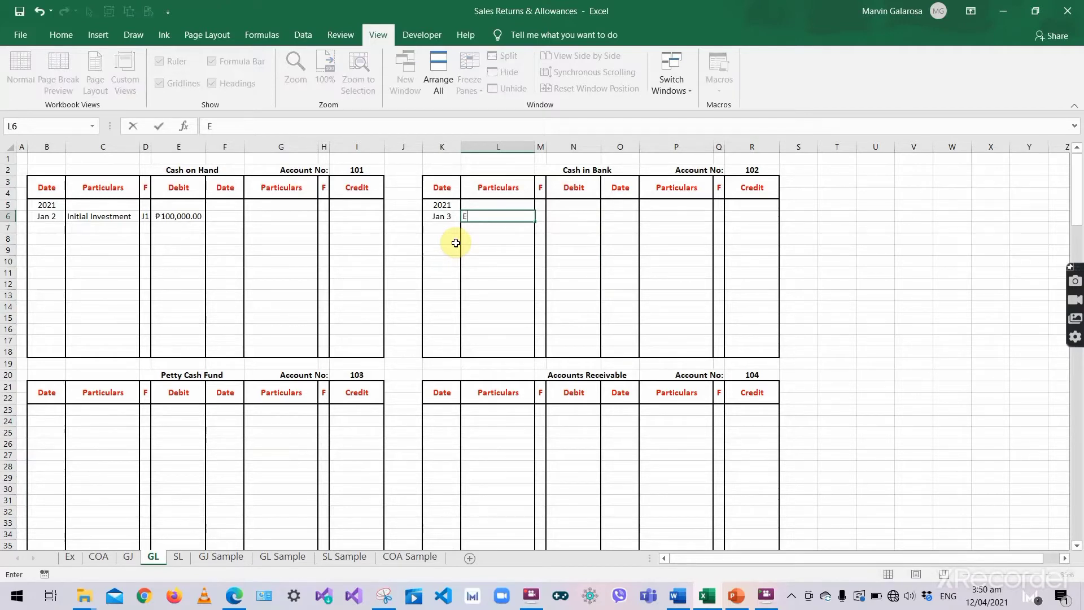
{"action": "type", "text": "stablishn"}
{"action": "key", "text": "BackSpace"}
{"action": "key", "text": "BackSpace"}
{"action": "key", "text": "BackSpace"}
{"action": "key", "text": "BackSpace"}
{"action": "key", "text": "BackSpace"}
{"action": "key", "text": "BackSpace"}
{"action": "type", "text": "Savvings Accoun"}
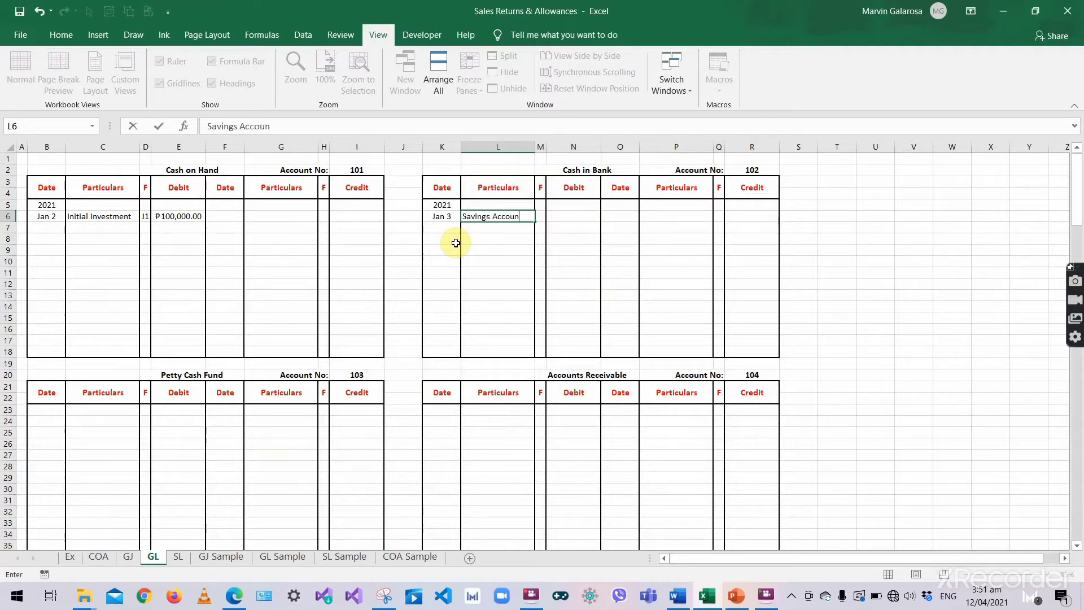
{"action": "type", "text": "t with Banco de Oro"}
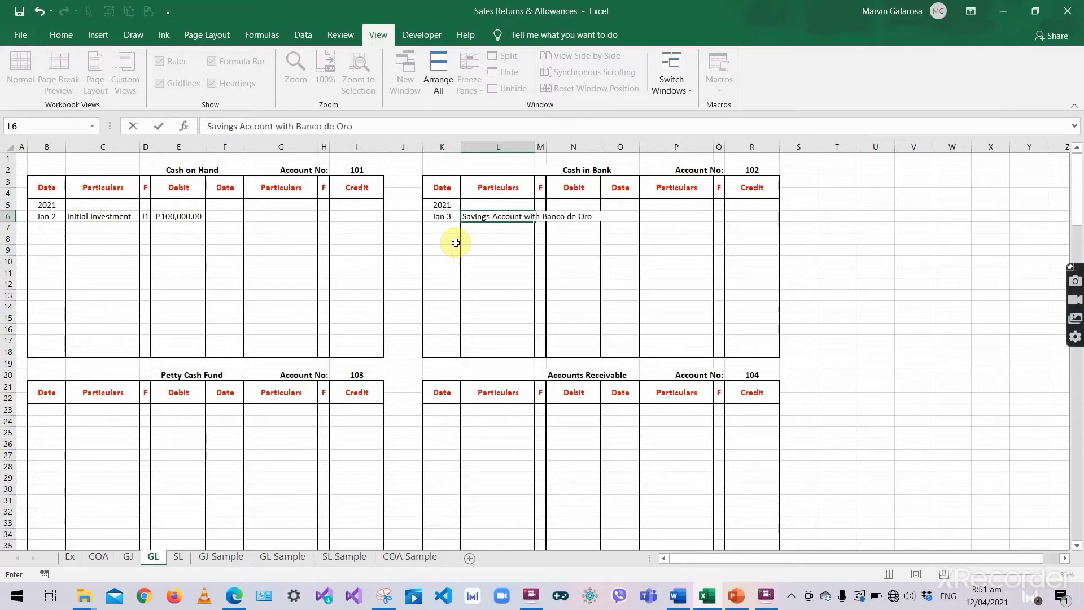
{"action": "key", "text": "Tab"}
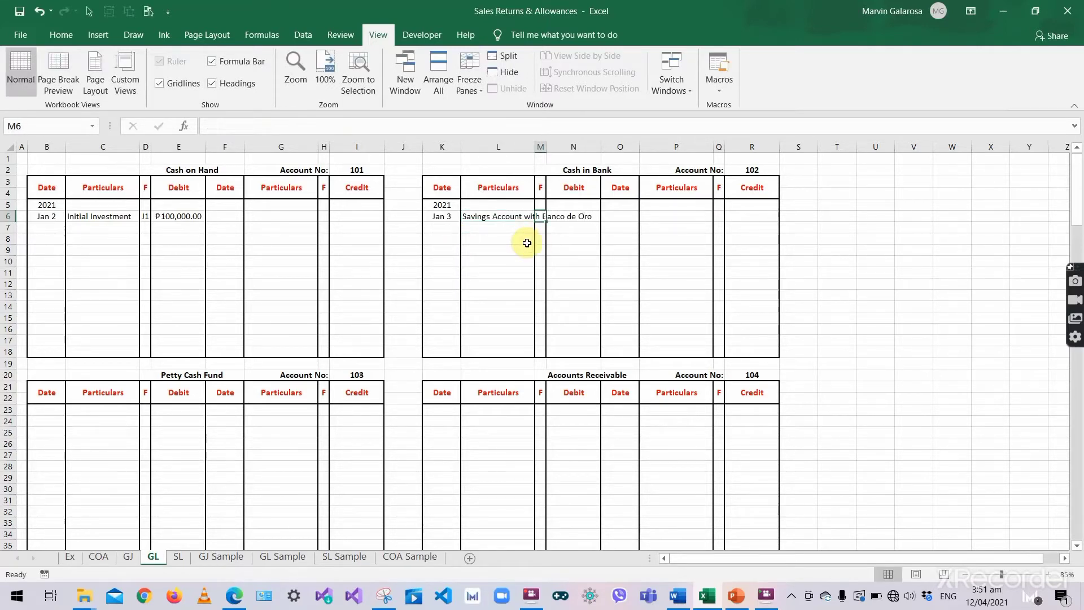
- Add folio J1 and the 50,000 debit amount to the Cash in Bank posting
{"action": "type", "text": "J1"}
{"action": "key", "text": "Tab"}
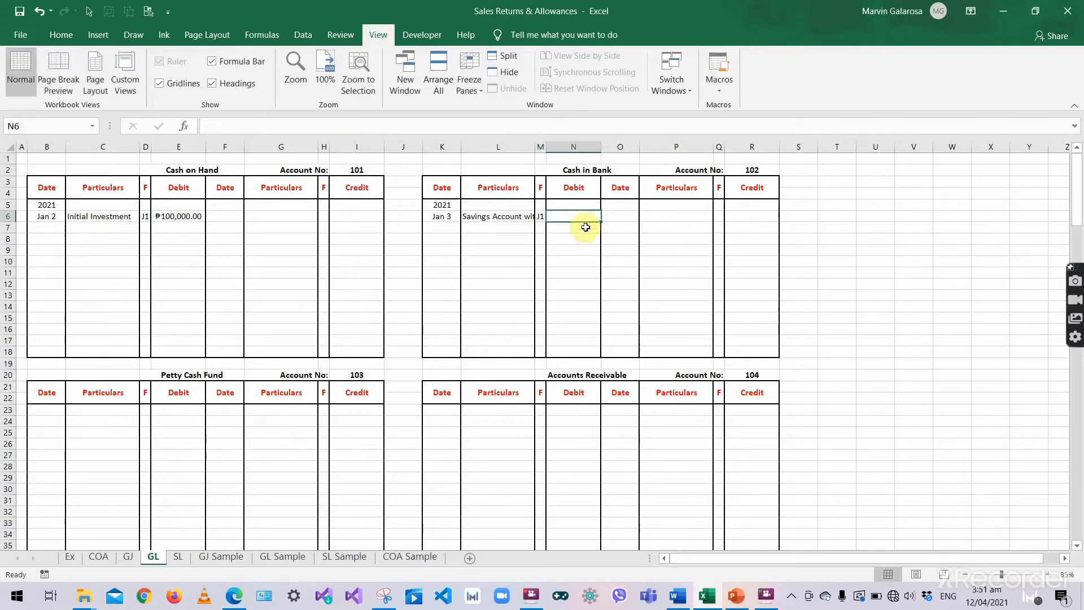
{"action": "left_click", "coordinate": [127, 557]}
{"action": "left_click", "coordinate": [661, 299]}
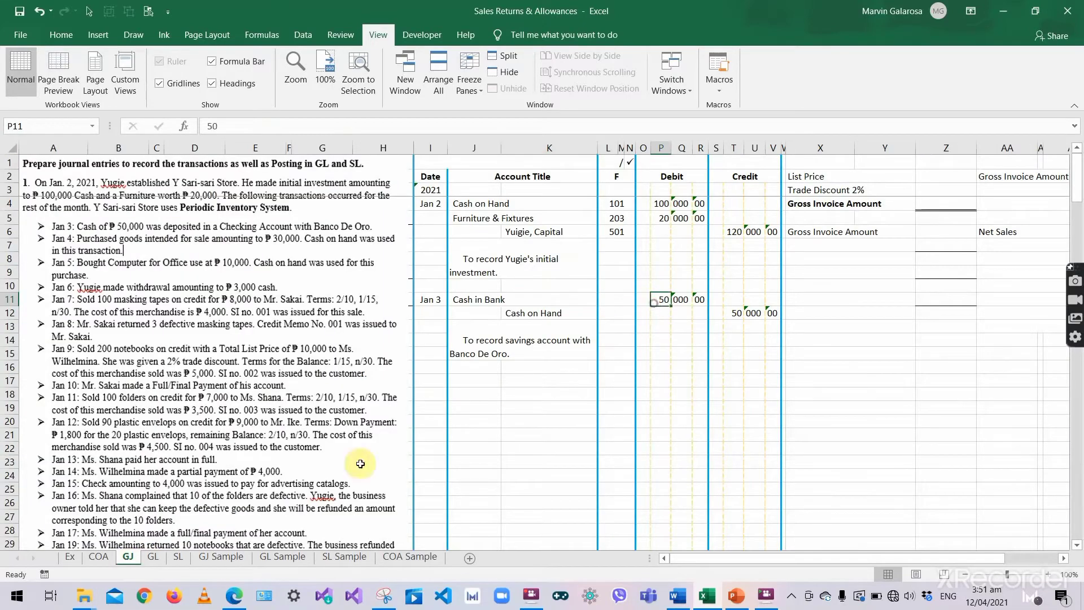
{"action": "left_click", "coordinate": [159, 557]}
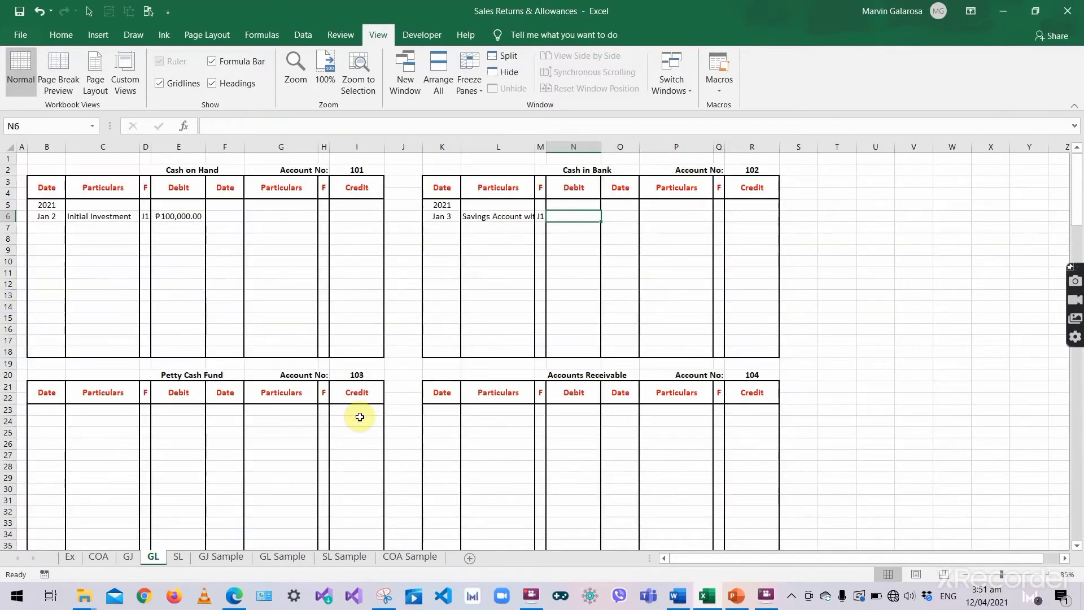
{"action": "type", "text": "50000"}
{"action": "key", "text": "Return"}
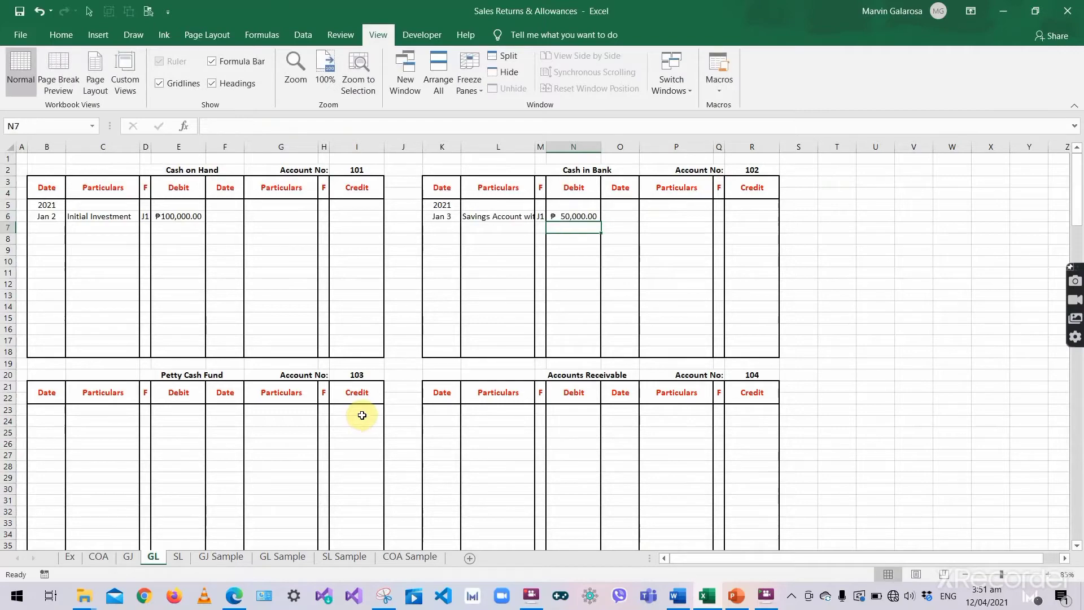
{"action": "left_click", "coordinate": [762, 171]}
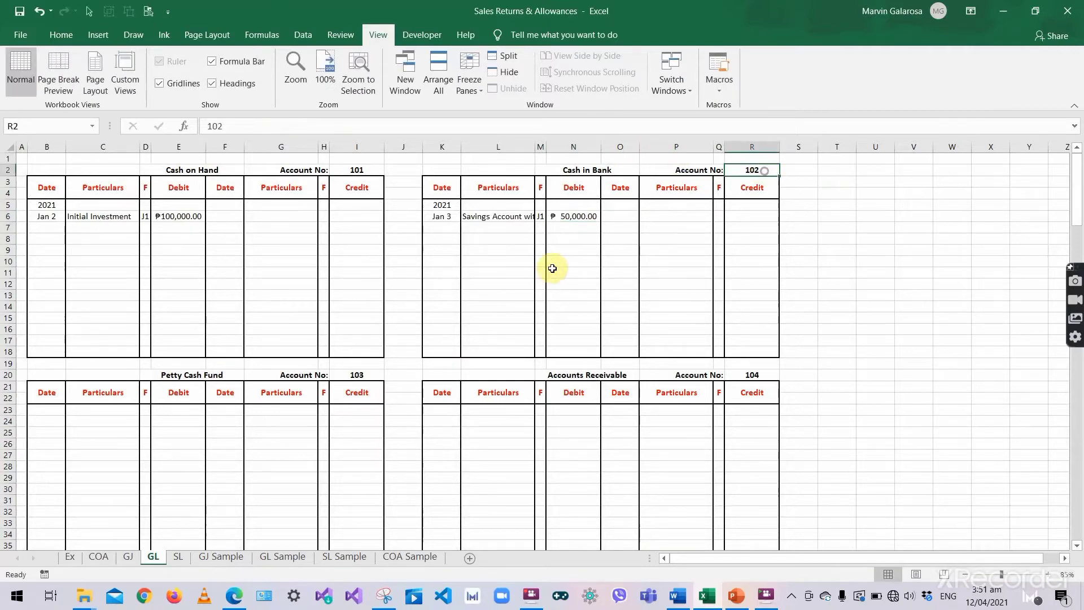
- Enter folio 102 beside Cash in Bank in the general journal
{"action": "left_click", "coordinate": [128, 557]}
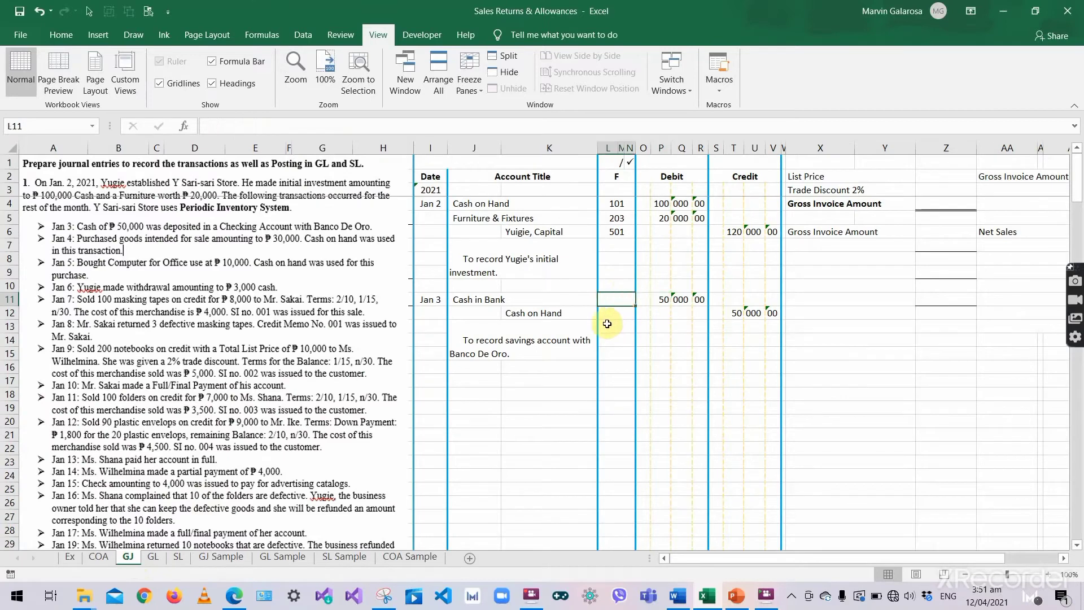
{"action": "type", "text": "102"}
{"action": "key", "text": "Return"}
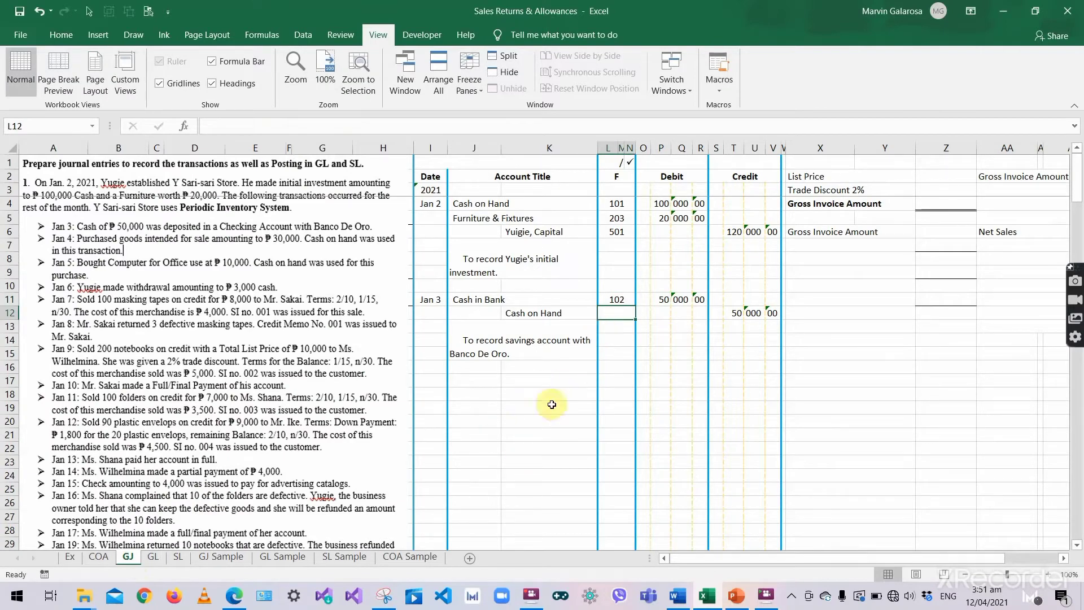
{"action": "left_click", "coordinate": [723, 315]}
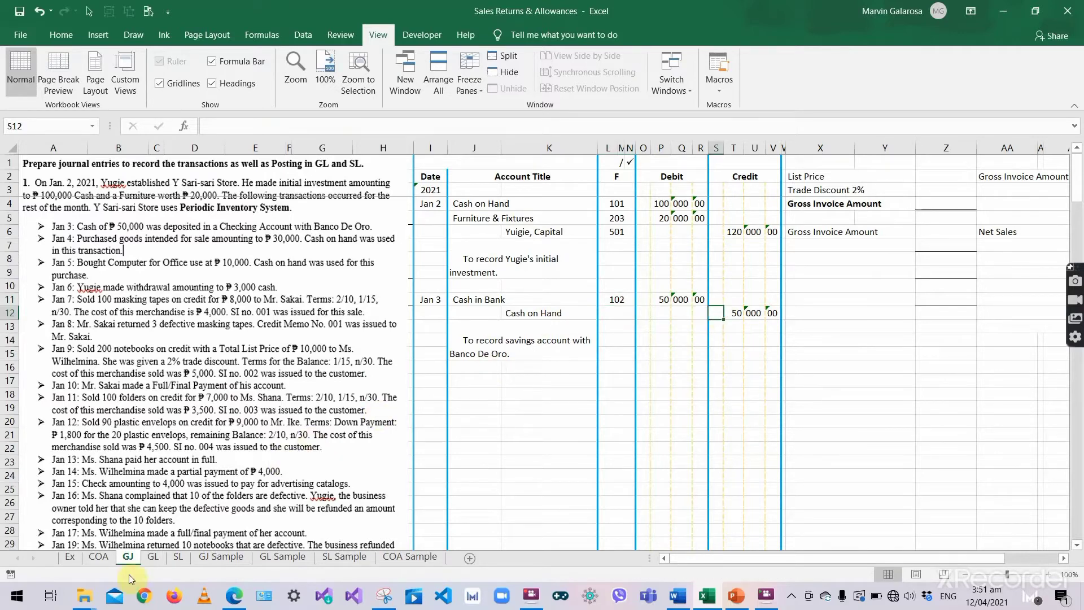
- Enter 2021 and 'Jan 3 as the date on the Cash on Hand credit side of the ledger
{"action": "left_click", "coordinate": [155, 556]}
{"action": "left_click_drag", "start_coordinate": [227, 205], "coordinate": [358, 330]}
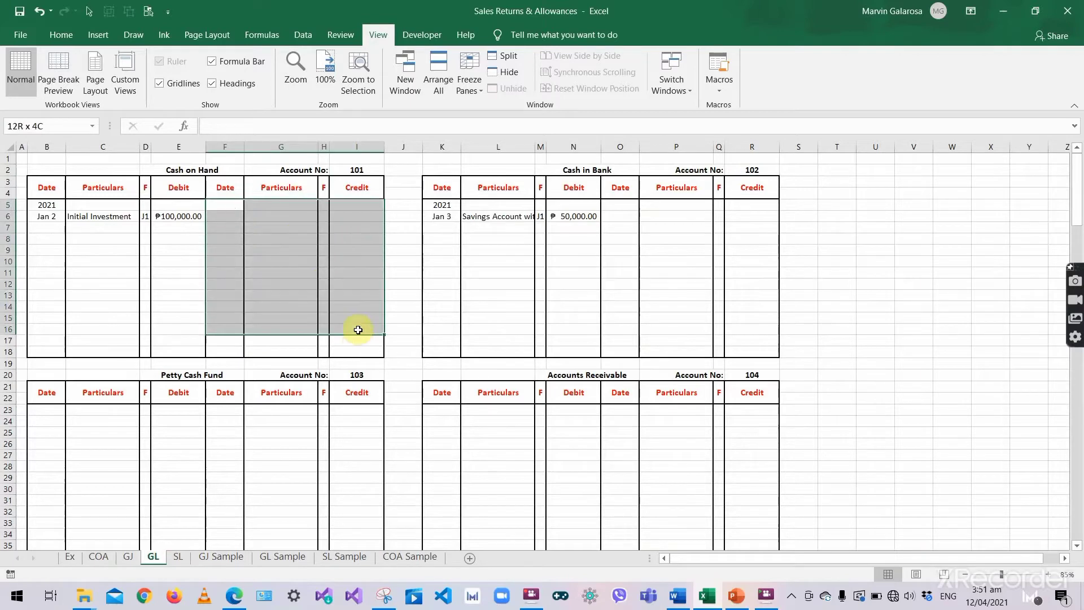
{"action": "left_click", "coordinate": [229, 205]}
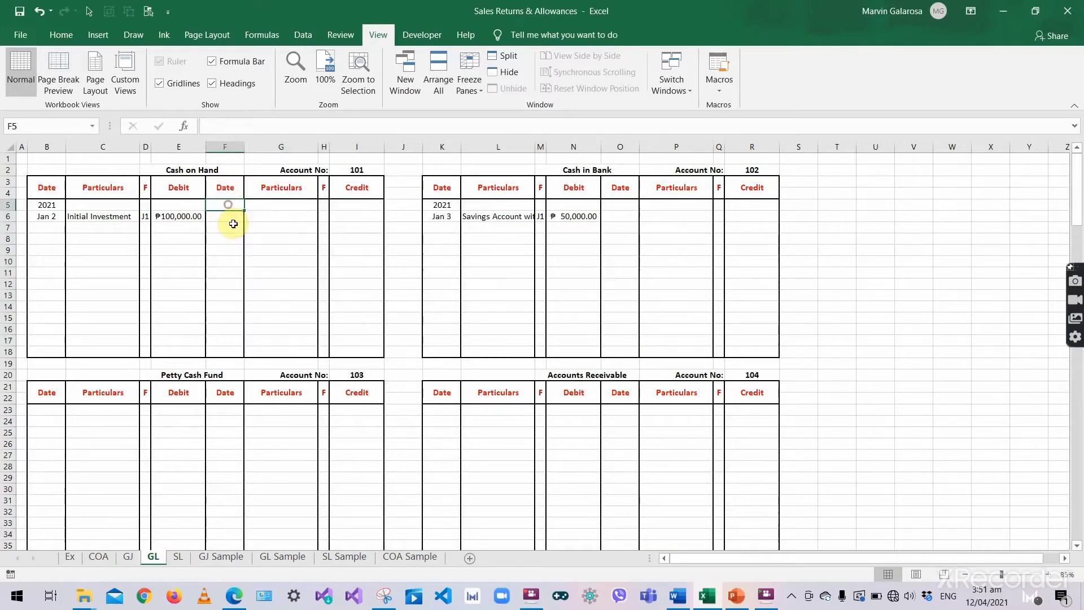
{"action": "type", "text": "2021"}
{"action": "key", "text": "Return"}
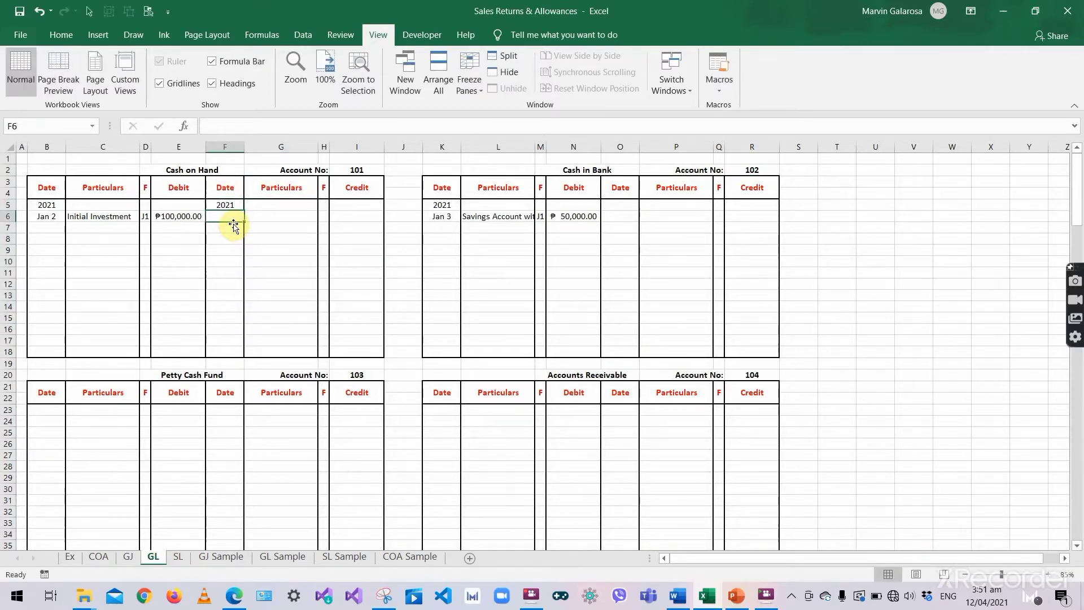
{"action": "type", "text": "Jan"}
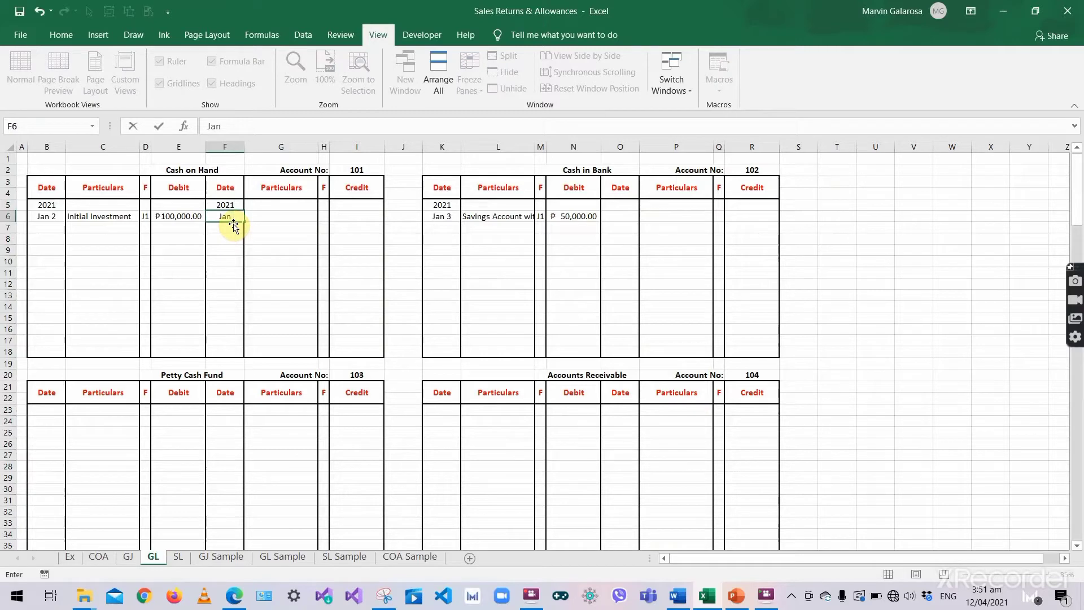
{"action": "key", "text": "BackSpace"}
{"action": "key", "text": "BackSpace"}
{"action": "type", "text": "'Jan"}
{"action": "type", "text": " 3"}
{"action": "left_click", "coordinate": [307, 214]}
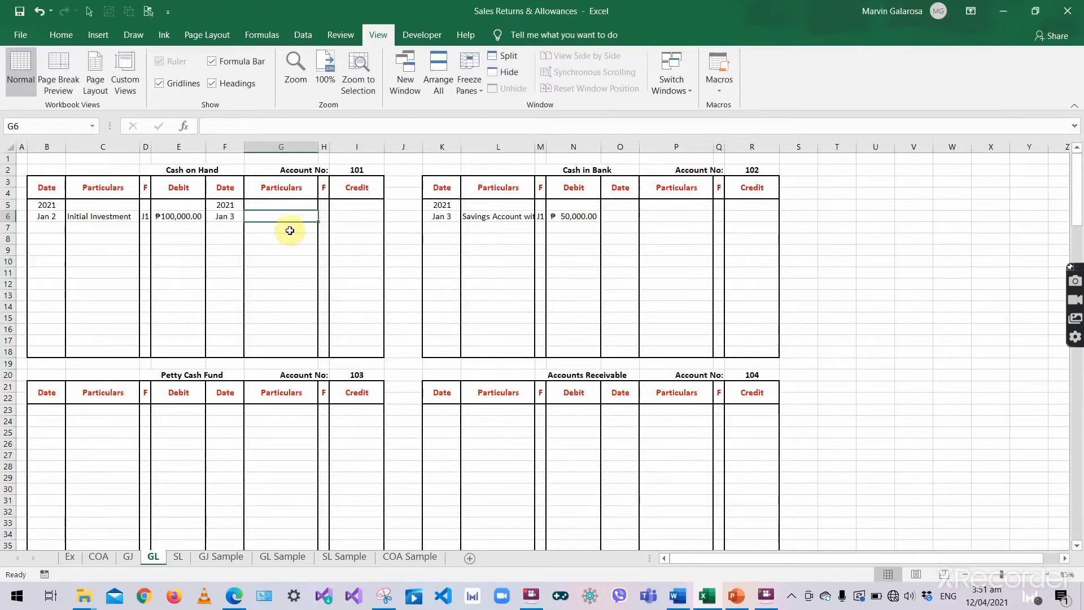
- Fill the Cash on Hand credit with the copied Banco de Oro description, folio J1 and 50000
{"action": "double_click", "coordinate": [485, 220]}
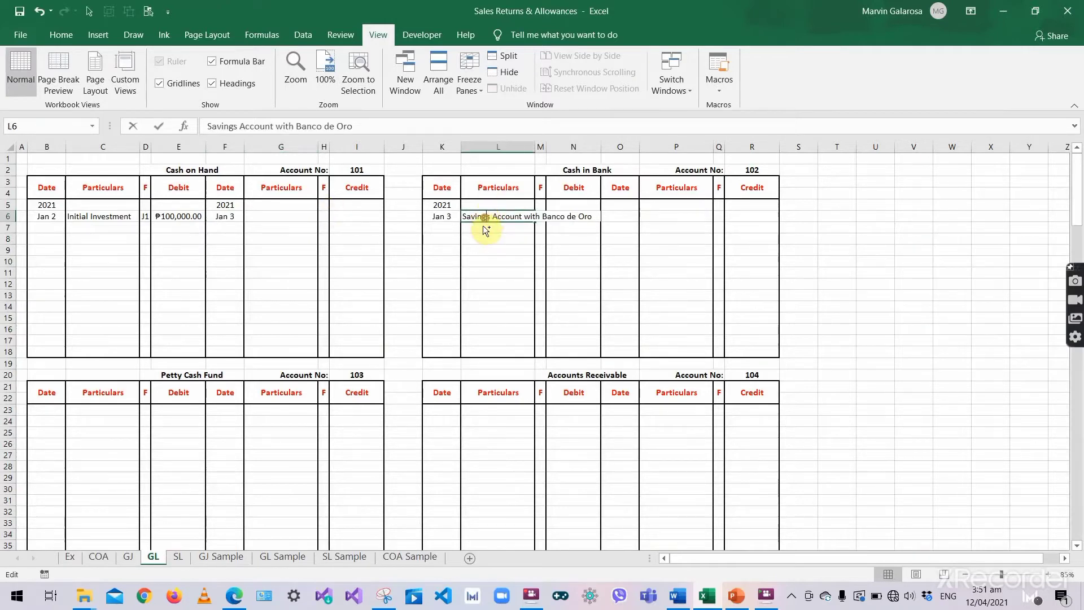
{"action": "key", "text": "ctrl+a"}
{"action": "key", "text": "ctrl+c"}
{"action": "left_click", "coordinate": [278, 217]}
{"action": "double_click", "coordinate": [277, 217]}
{"action": "key", "text": "ctrl+v"}
{"action": "left_click", "coordinate": [325, 217]}
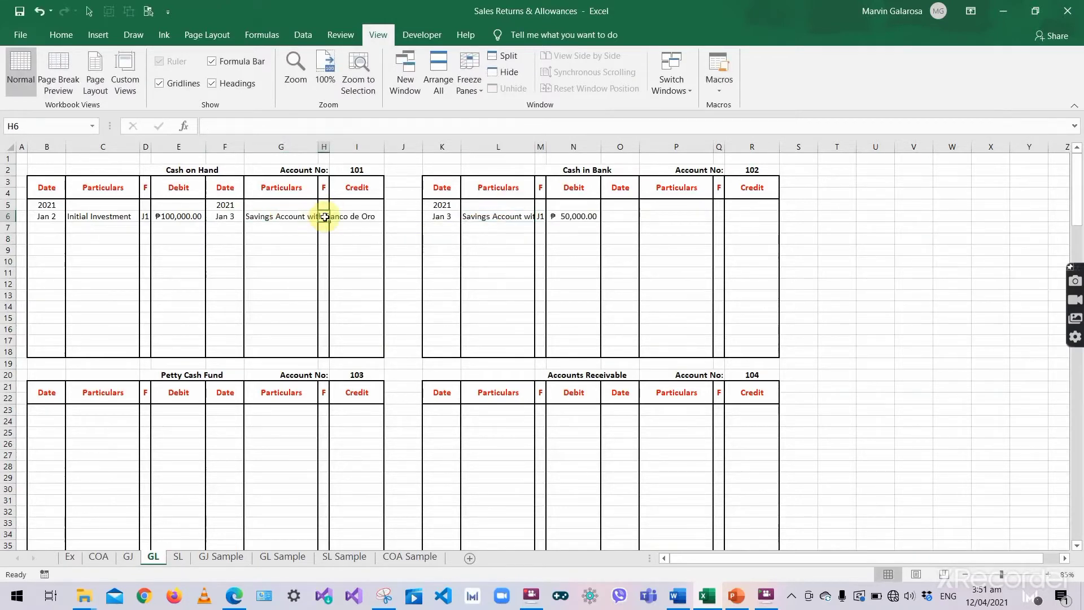
{"action": "type", "text": "J1"}
{"action": "left_click", "coordinate": [354, 223]}
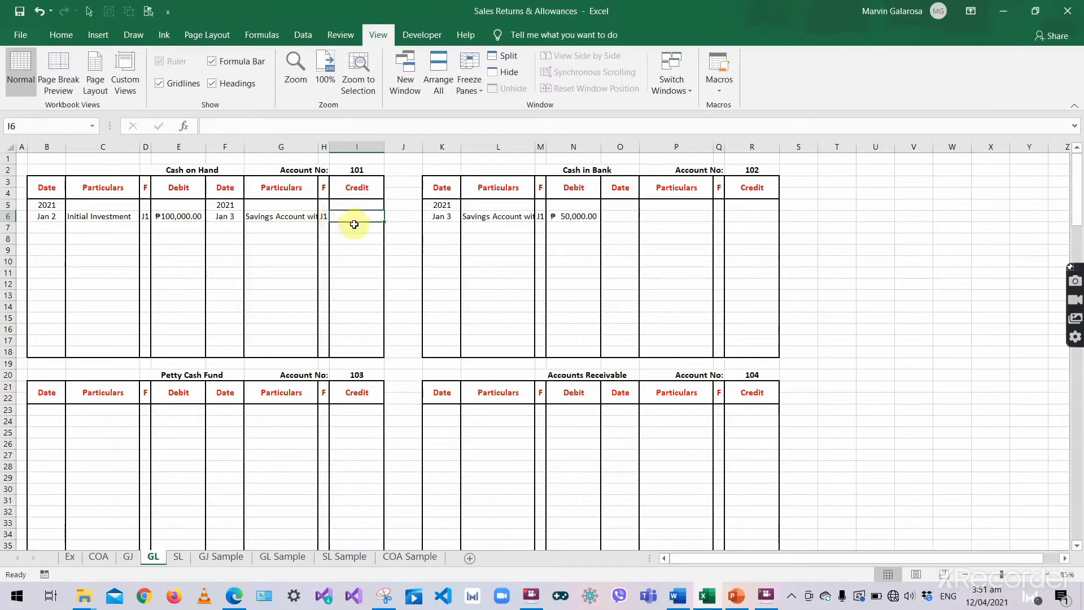
{"action": "type", "text": "50000"}
{"action": "key", "text": "Return"}
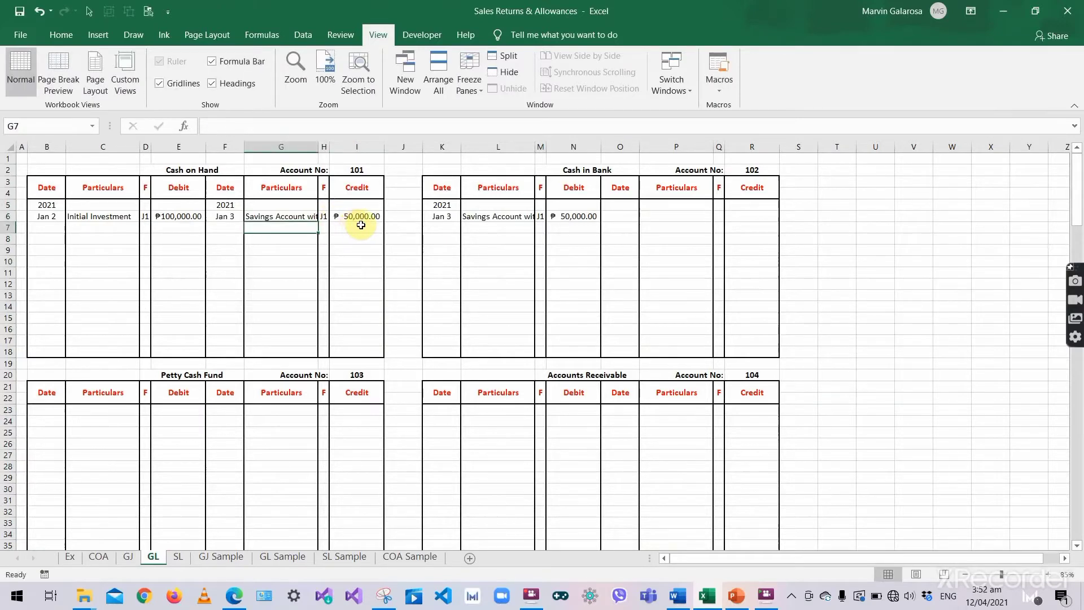
{"action": "left_click", "coordinate": [288, 282]}
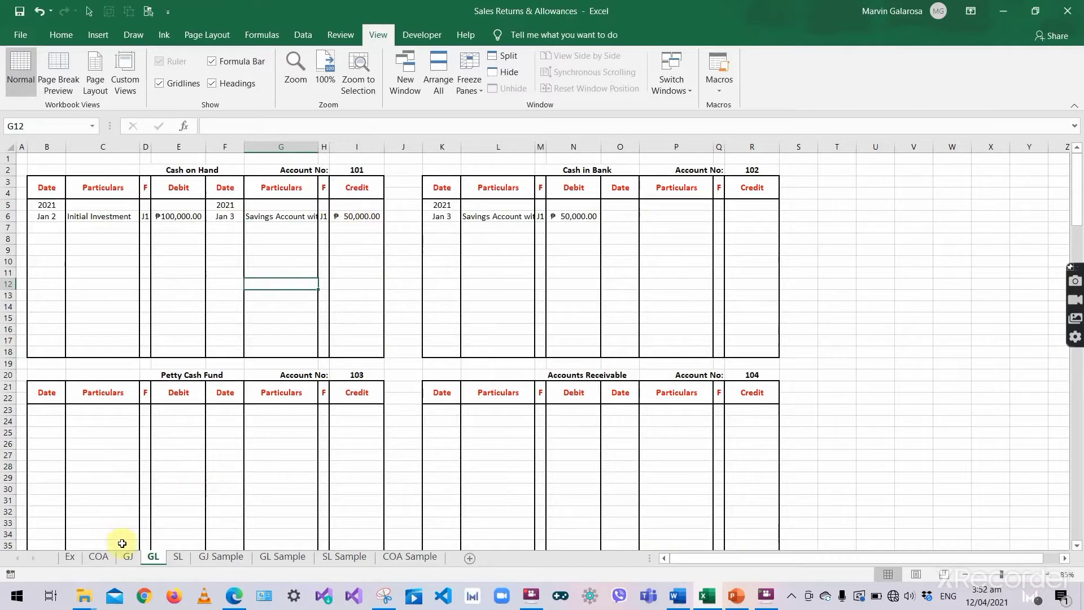
- Enter folio 101 beside Cash on Hand in the general journal
{"action": "left_click", "coordinate": [125, 562]}
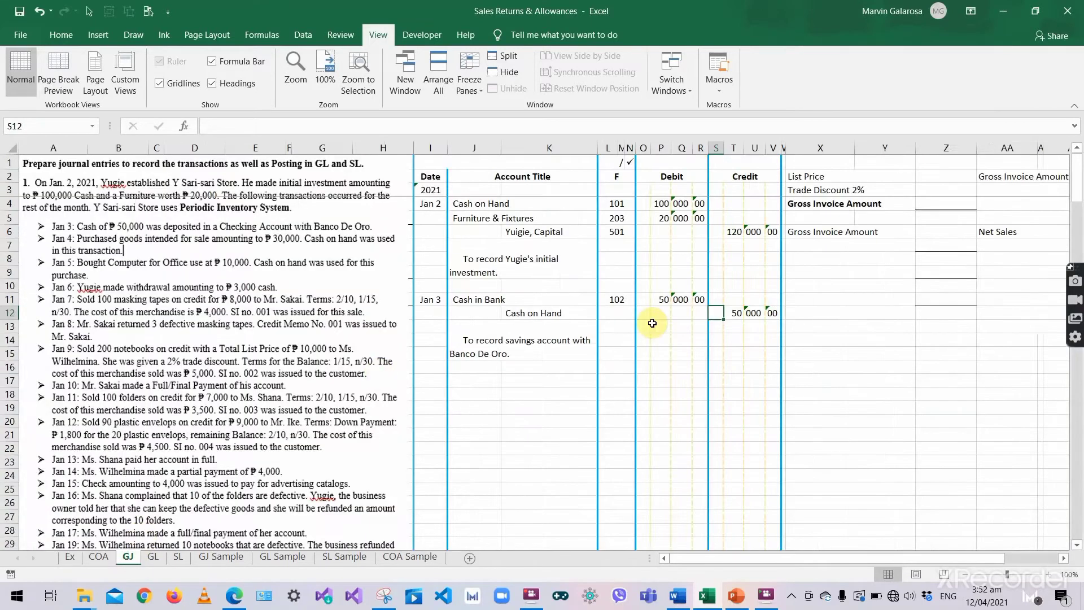
{"action": "left_click", "coordinate": [620, 313]}
{"action": "type", "text": "10"}
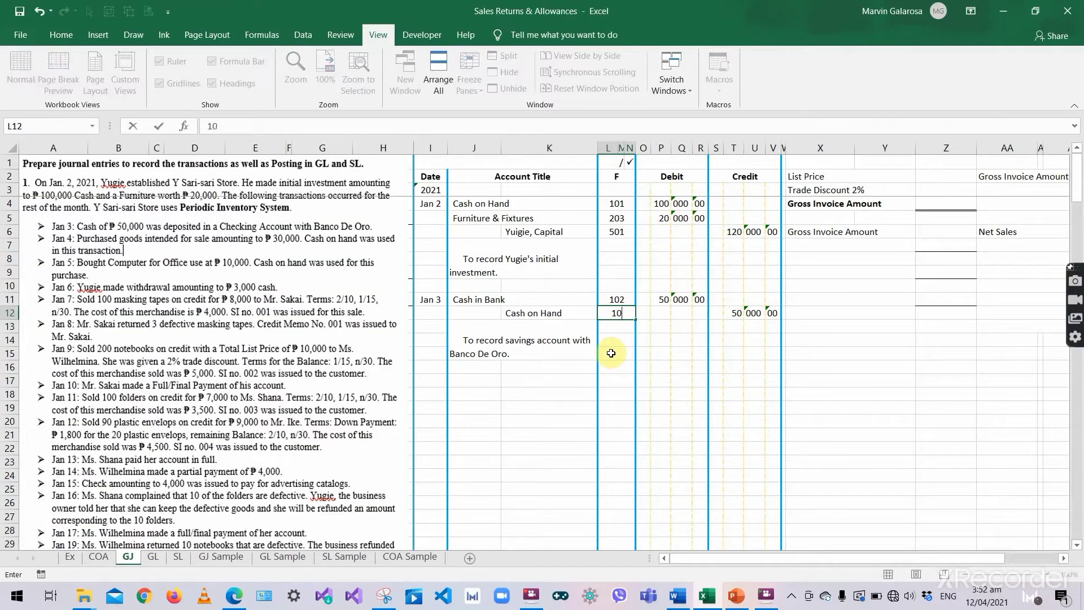
{"action": "type", "text": "1"}
{"action": "key", "text": "Return"}
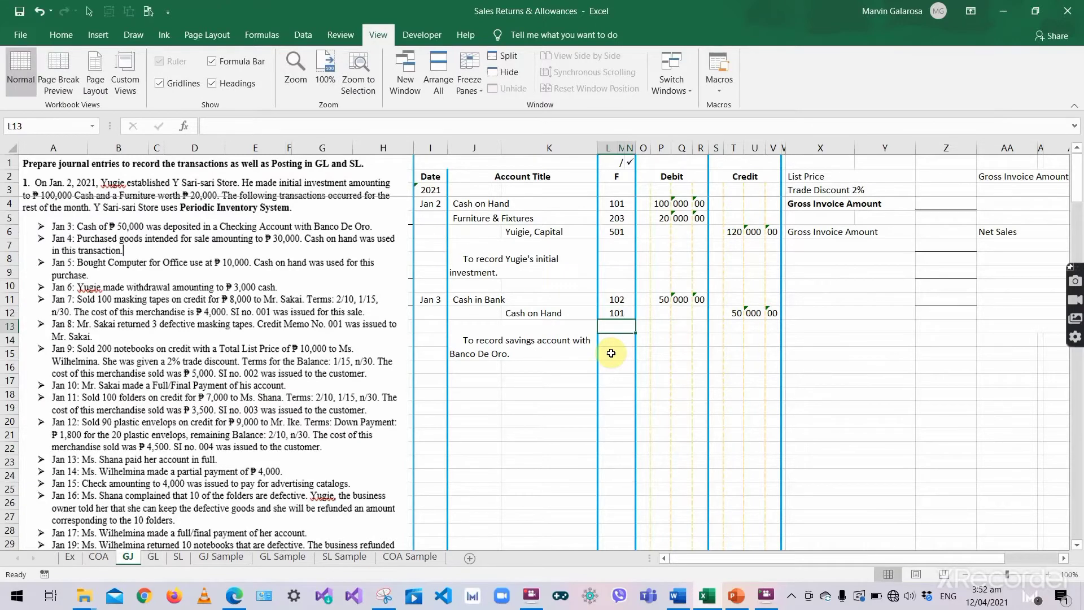
{"action": "left_click", "coordinate": [556, 345]}
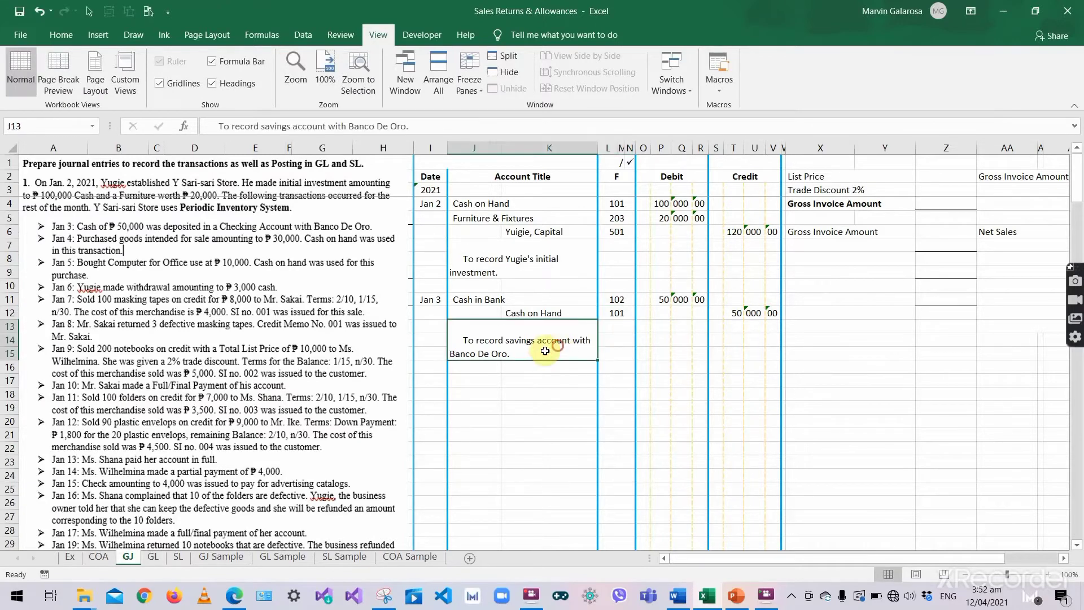
- Start the Jan 4 entry with Purchases debited 30 | 000 | 00
{"action": "left_click", "coordinate": [439, 382]}
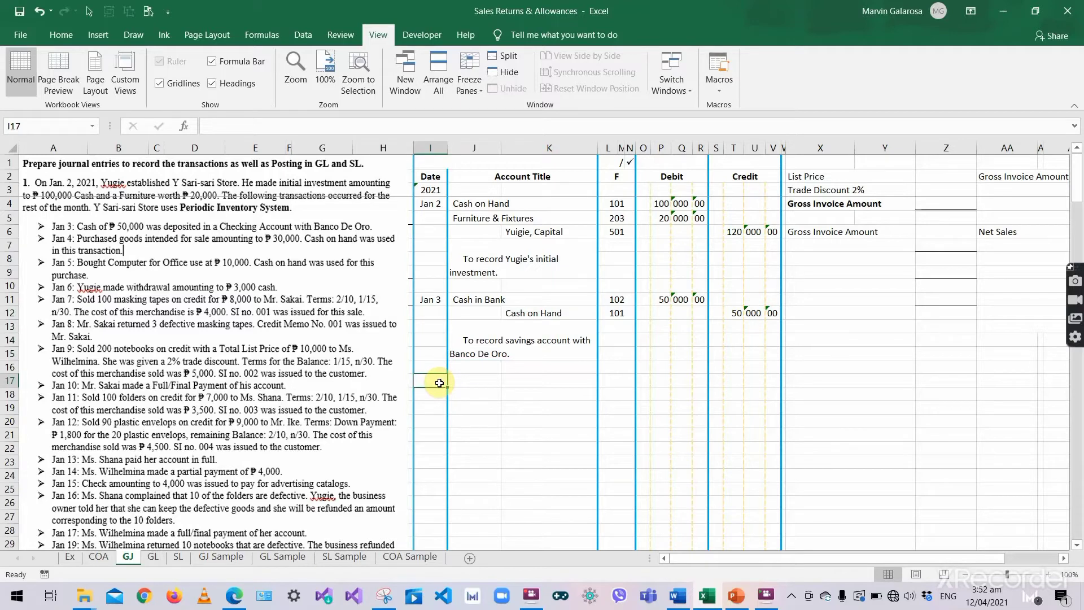
{"action": "type", "text": "'Jan"}
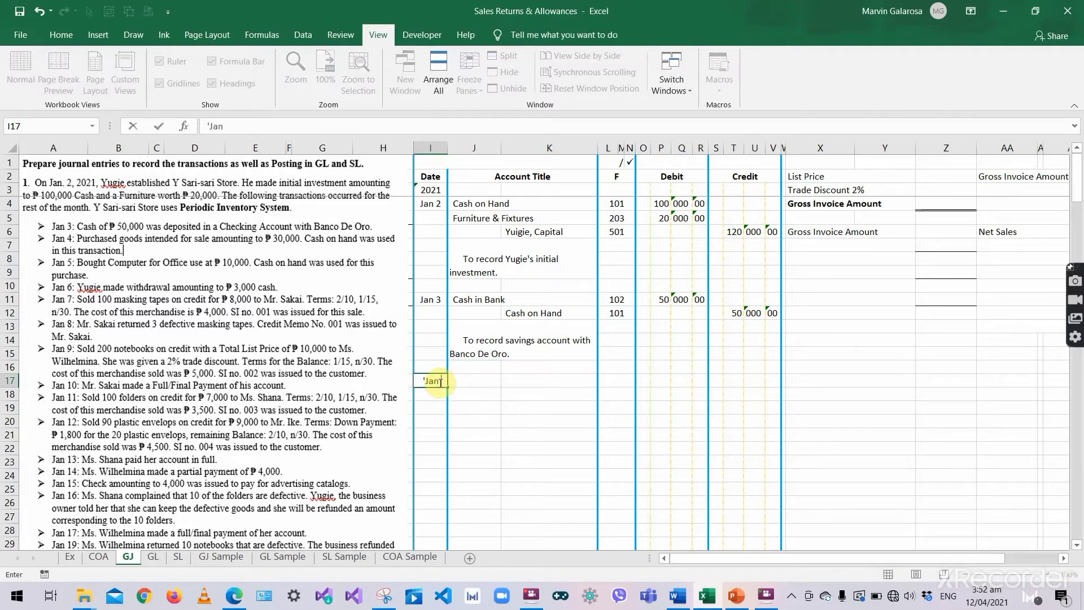
{"action": "type", "text": " 4"}
{"action": "key", "text": "Tab"}
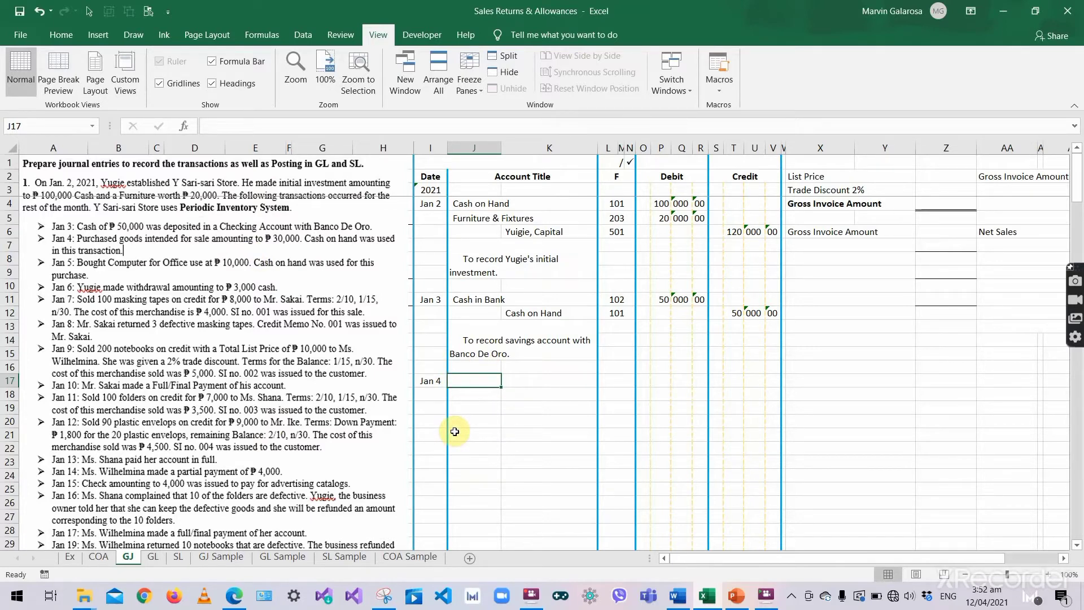
{"action": "type", "text": "Purchases"}
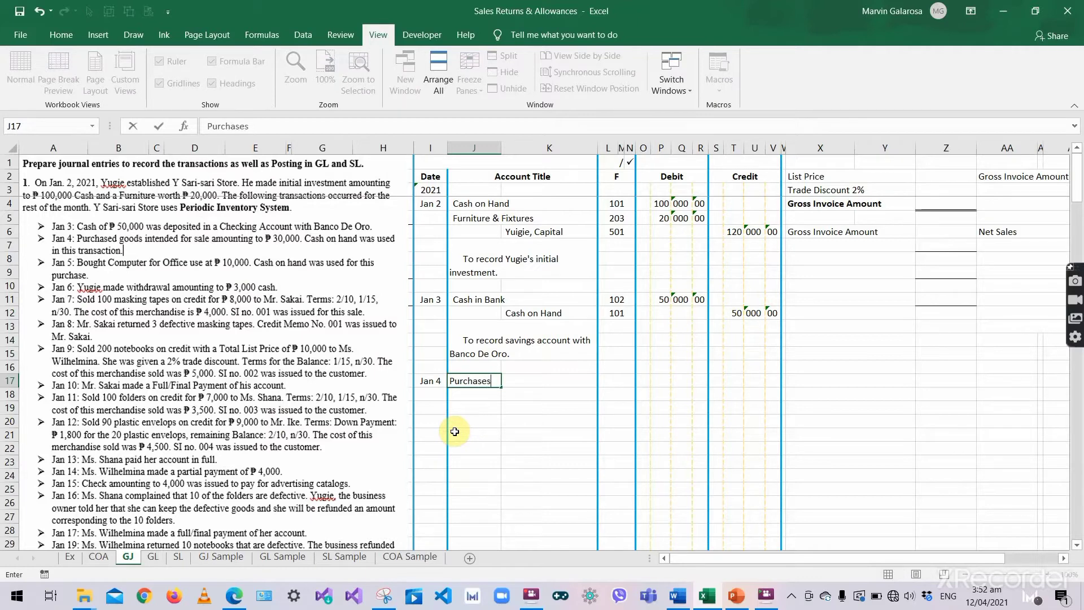
{"action": "key", "text": "Tab"}
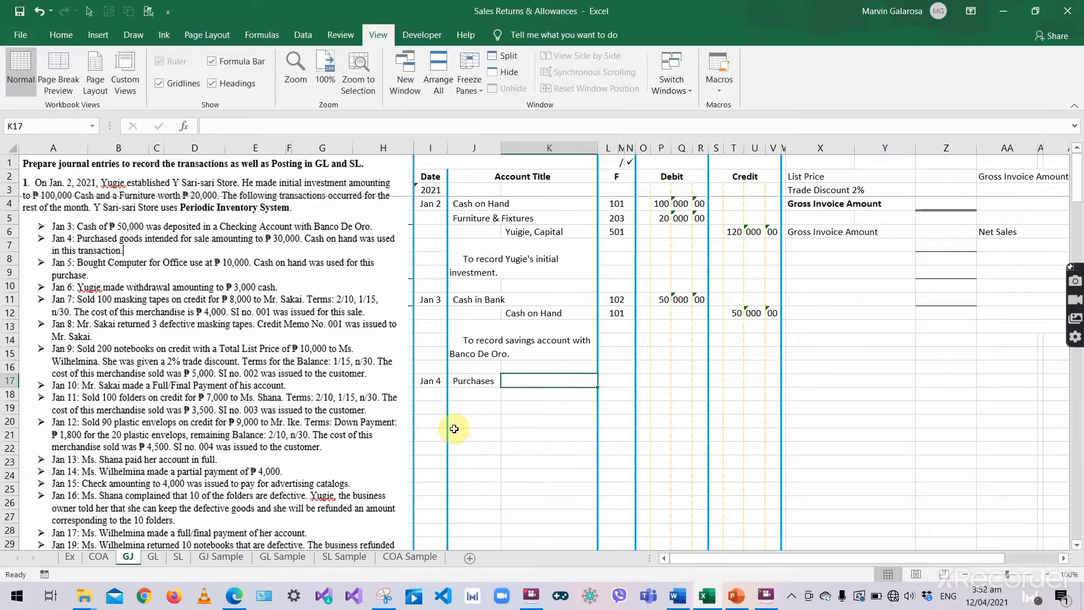
{"action": "left_click", "coordinate": [659, 381]}
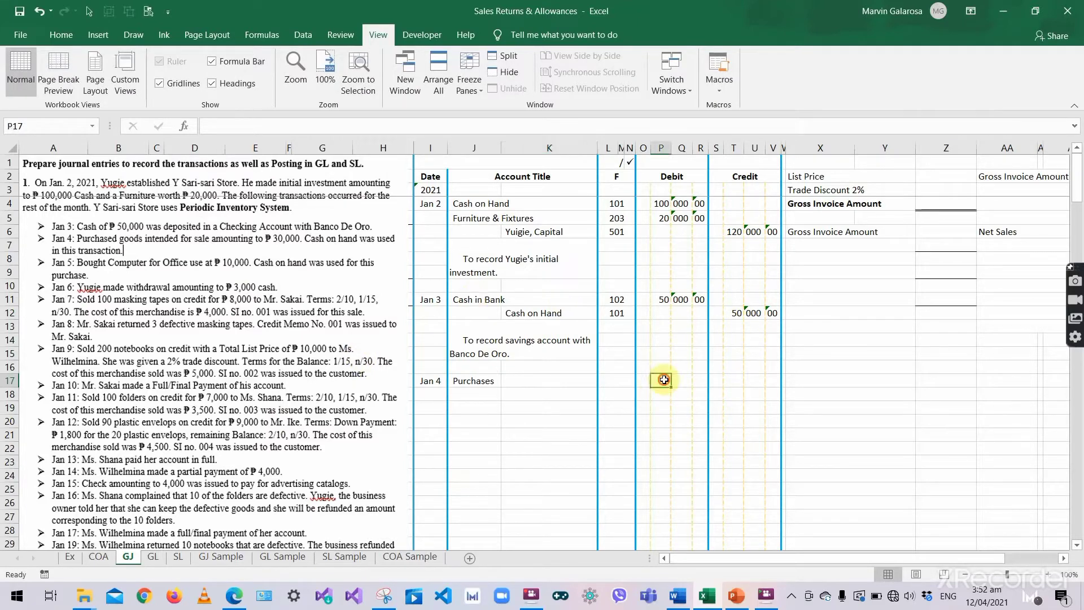
{"action": "type", "text": "30"}
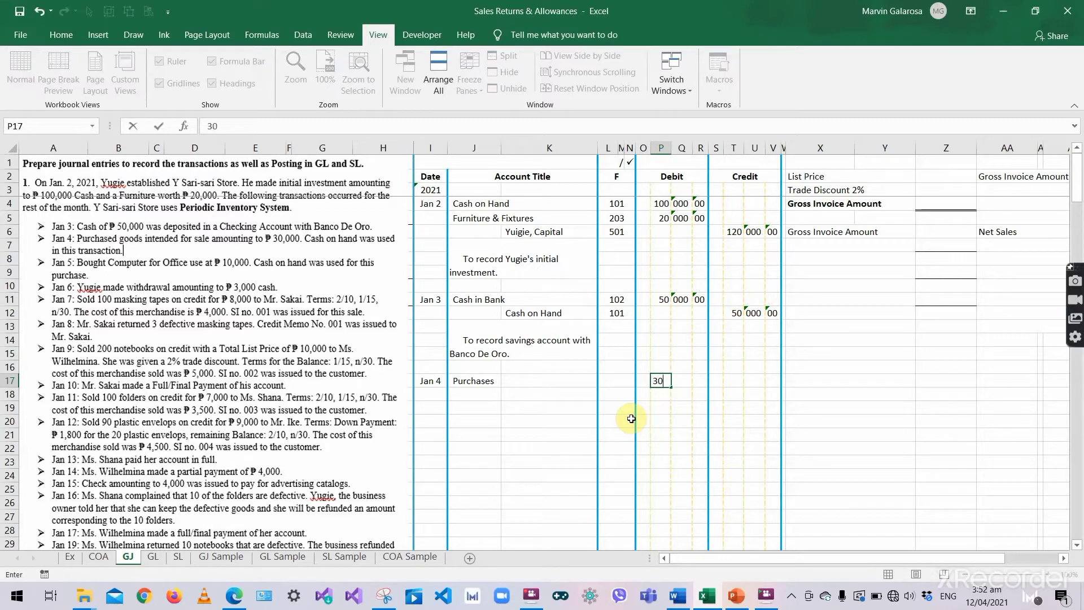
{"action": "key", "text": "Tab"}
{"action": "type", "text": "'000"}
{"action": "key", "text": "Tab"}
{"action": "type", "text": "'00"}
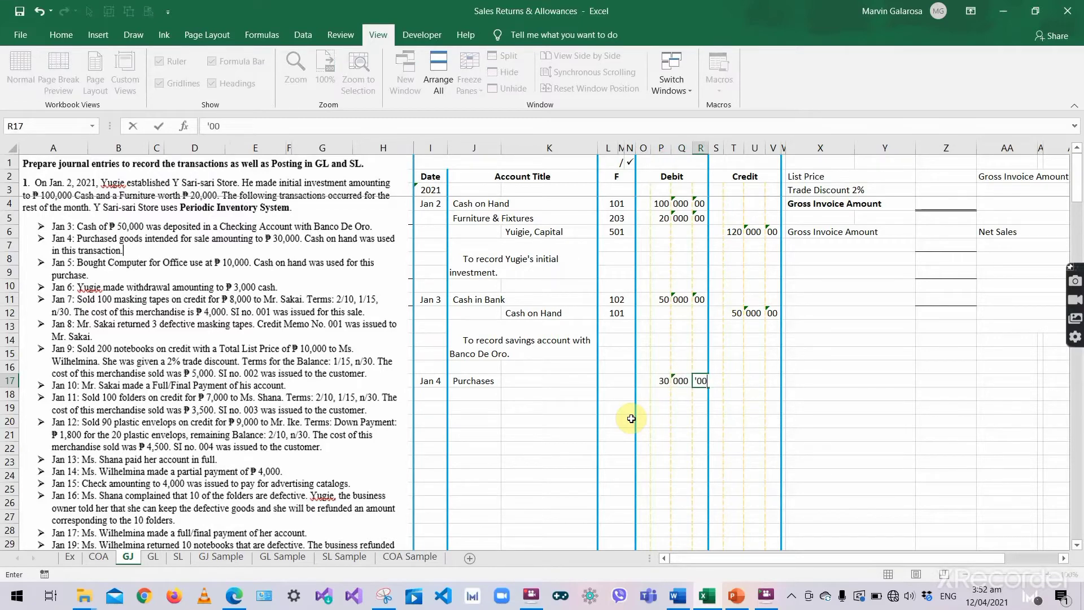
{"action": "key", "text": "Return"}
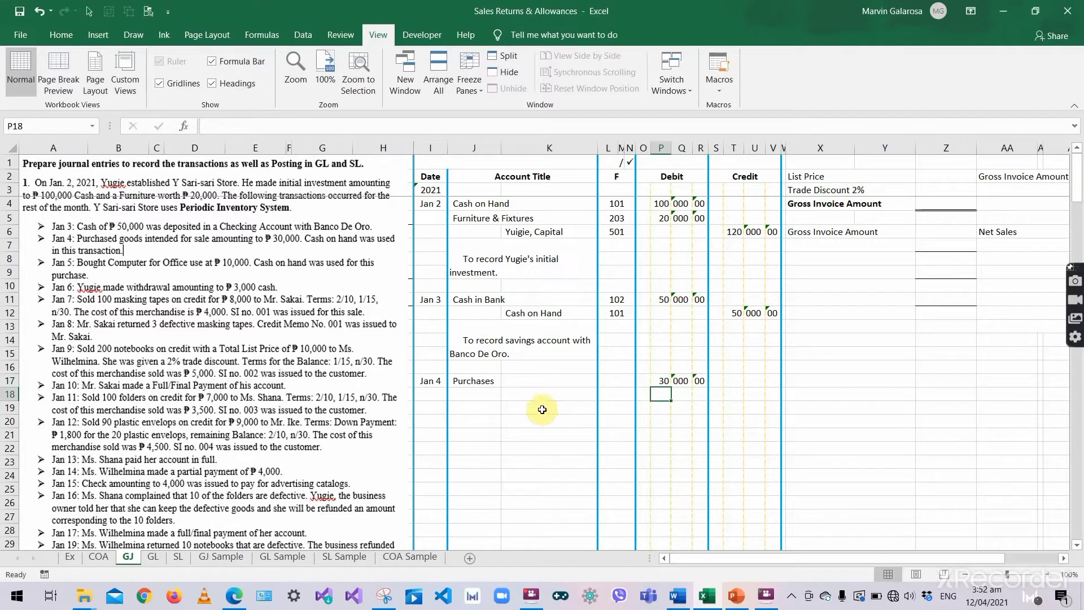
- Credit Cash on Hand 30,000.00 on the row below Purchases
{"action": "left_click", "coordinate": [549, 396]}
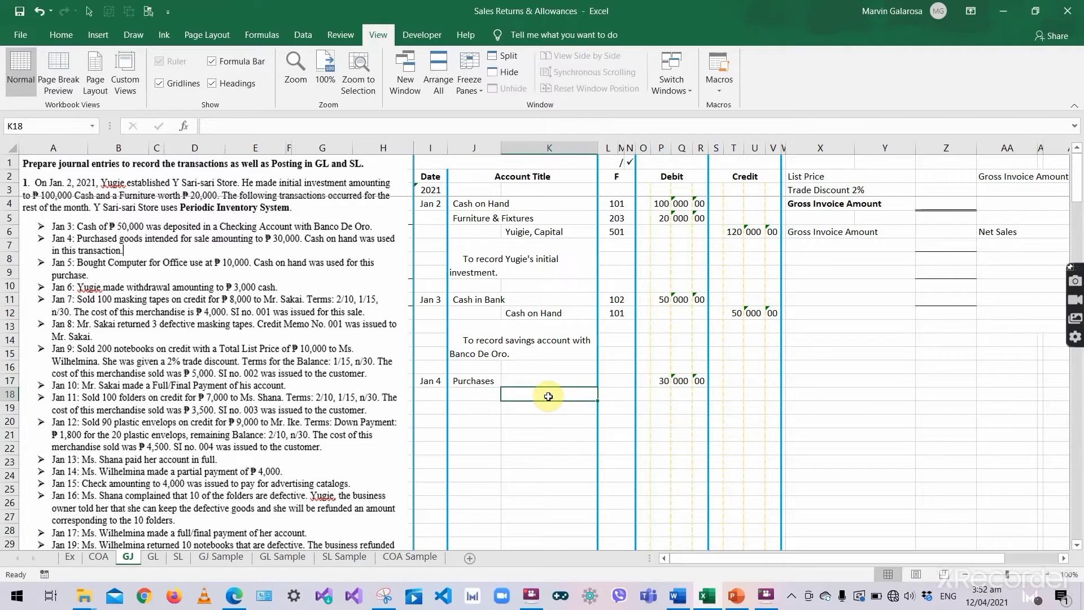
{"action": "type", "text": "Cas"}
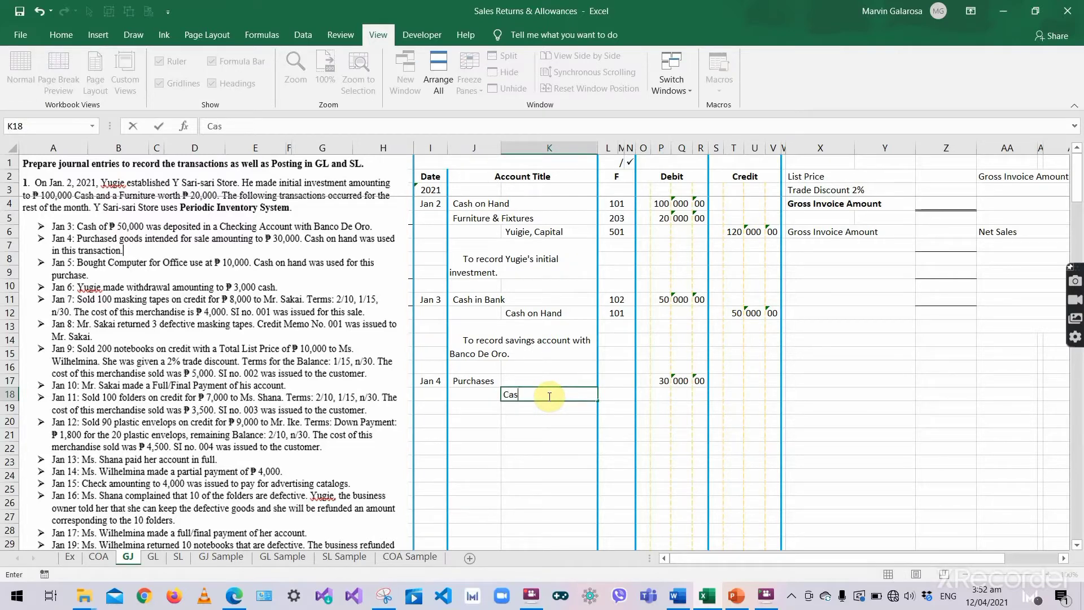
{"action": "type", "text": "h on Hand"}
{"action": "left_click", "coordinate": [737, 393]}
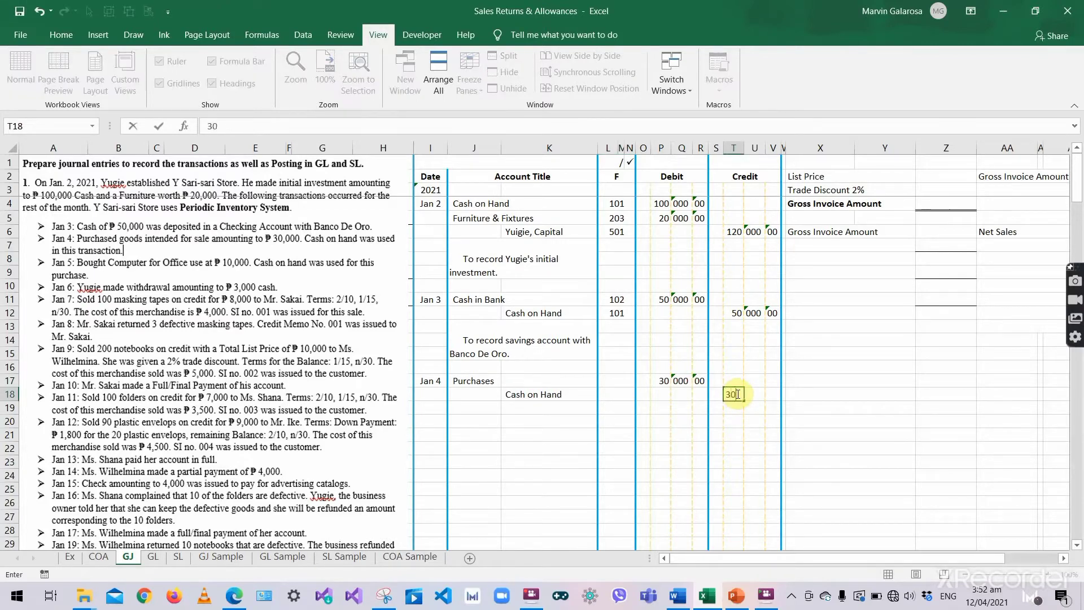
{"action": "key", "text": "Tab"}
{"action": "type", "text": "'000"}
{"action": "left_click", "coordinate": [737, 394]}
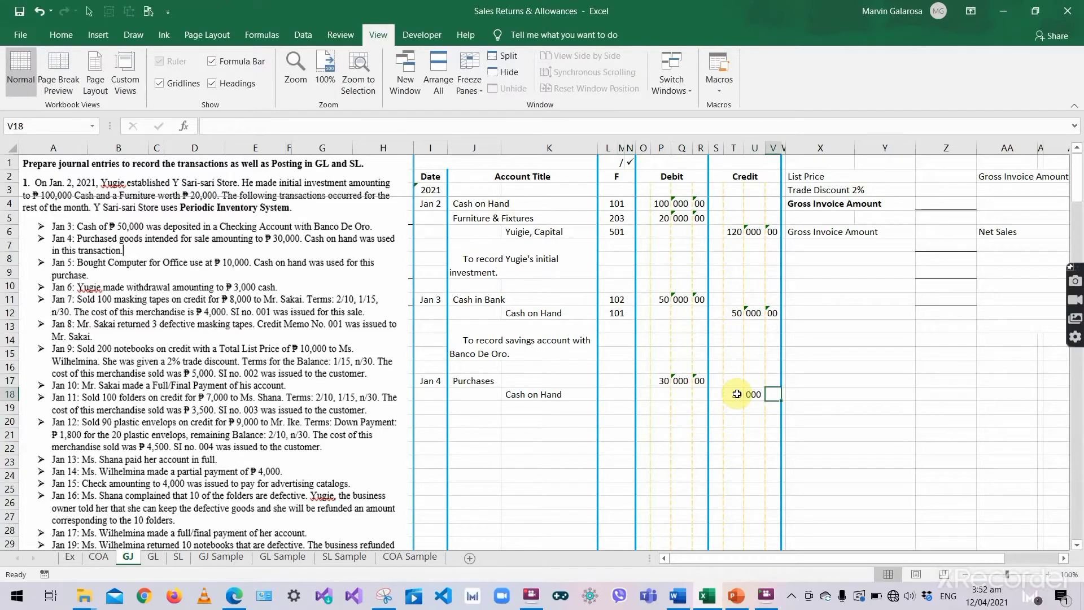
{"action": "type", "text": "30"}
{"action": "key", "text": "Return"}
{"action": "left_click", "coordinate": [530, 352]}
- Copy the Jan 3 note into J19 and rewrite it as 'To record merchandise bought for sale.'
{"action": "key", "text": "ctrl+c"}
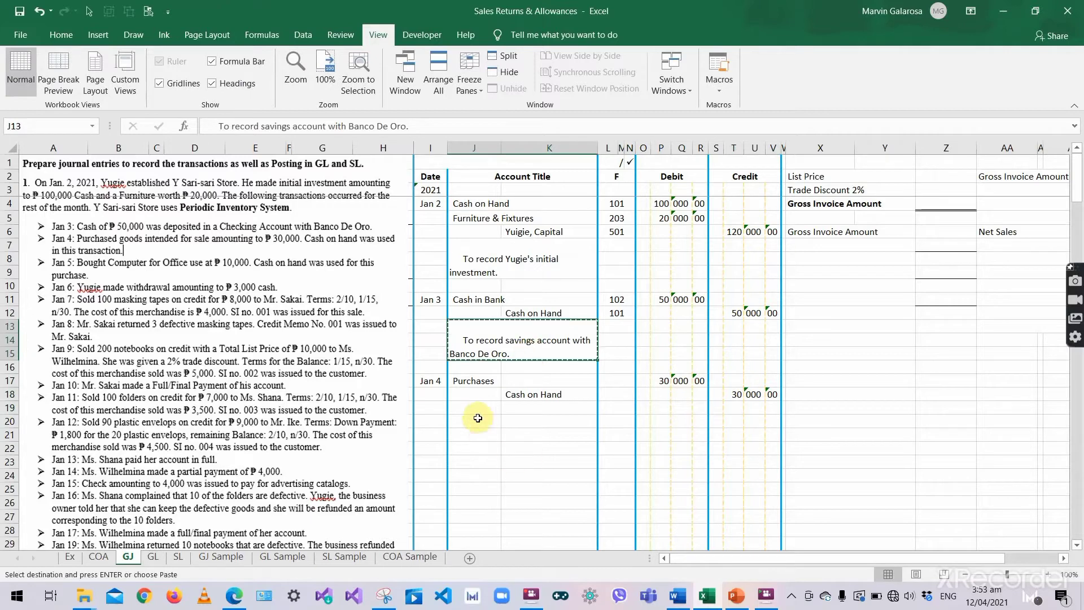
{"action": "left_click", "coordinate": [480, 418]}
{"action": "key", "text": "ctrl+v"}
{"action": "key", "text": "BackSpace"}
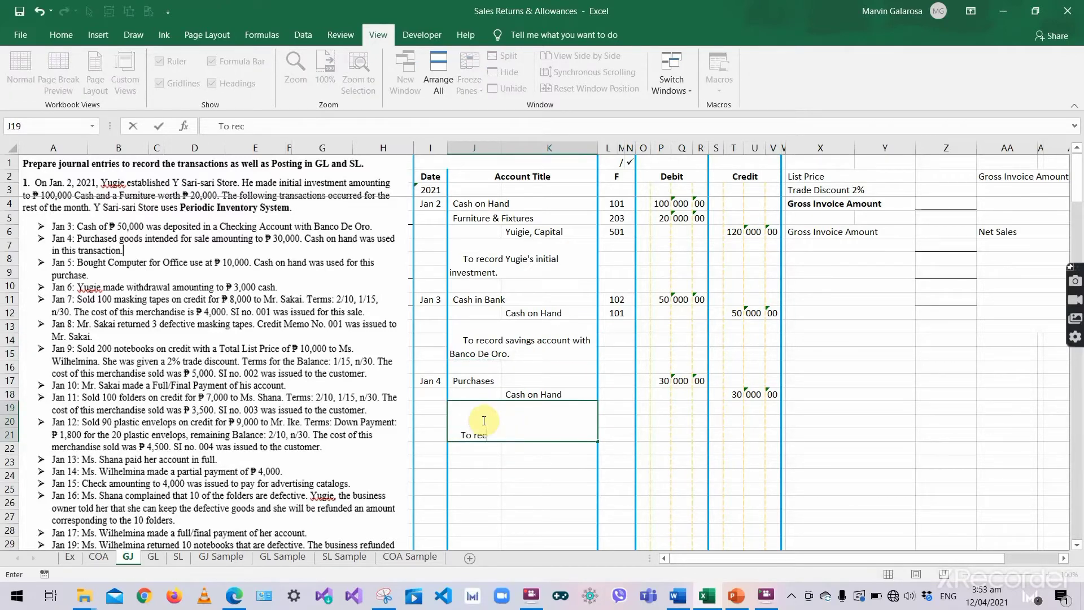
{"action": "type", "text": "To record mercgh"}
{"action": "type", "text": "hand"}
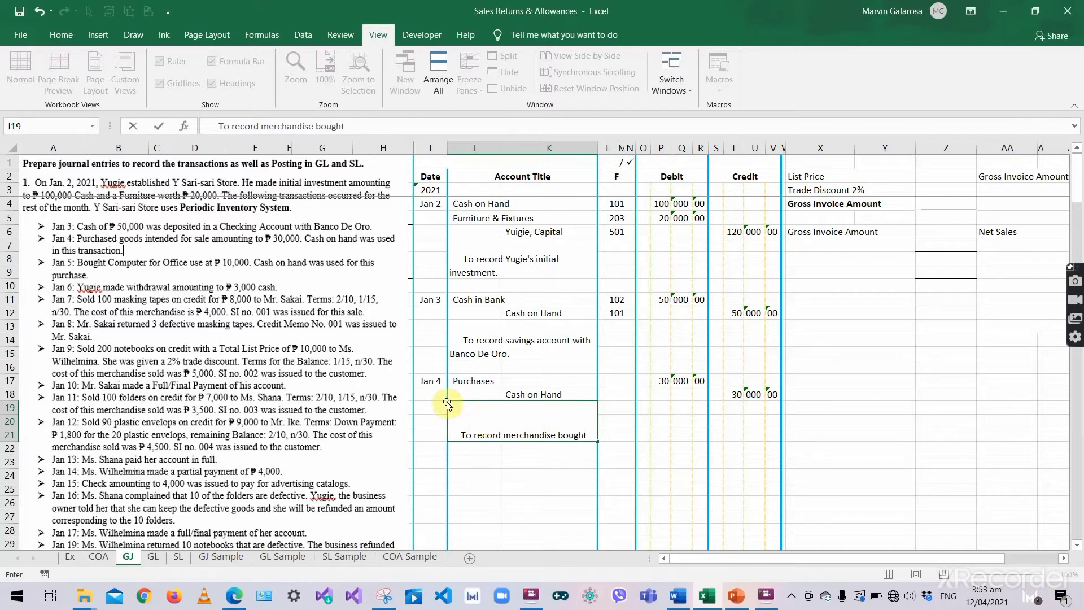
{"action": "type", "text": "for sale."}
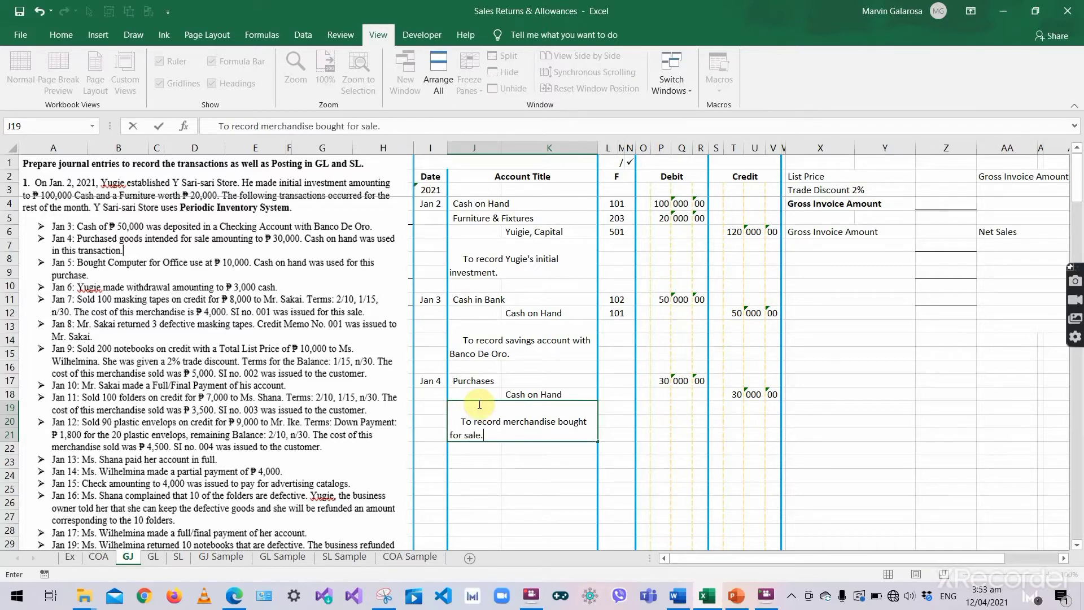
{"action": "key", "text": "Return"}
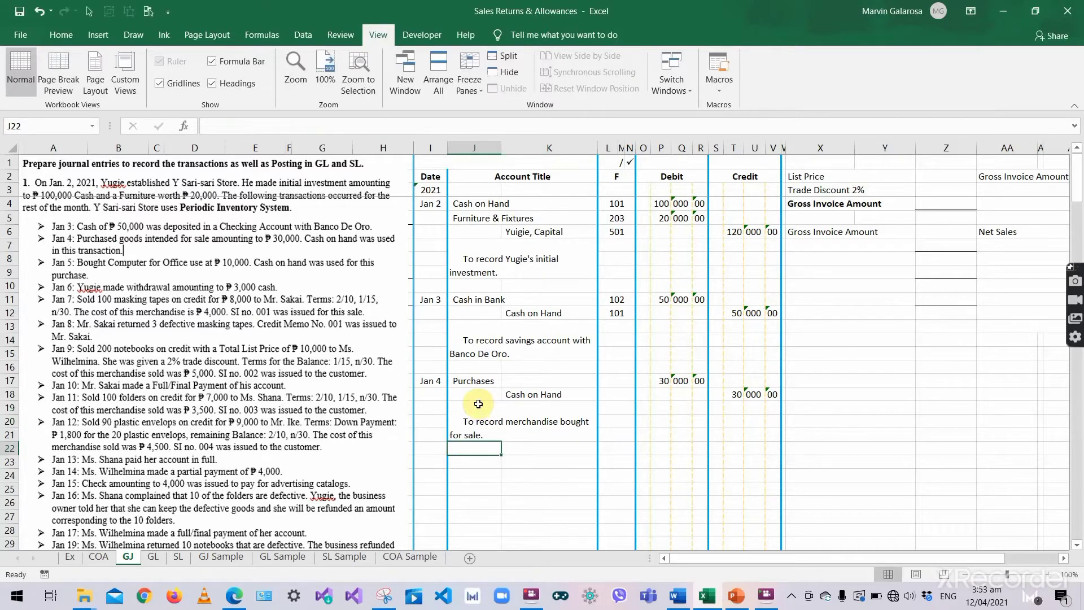
{"action": "left_click", "coordinate": [474, 406]}
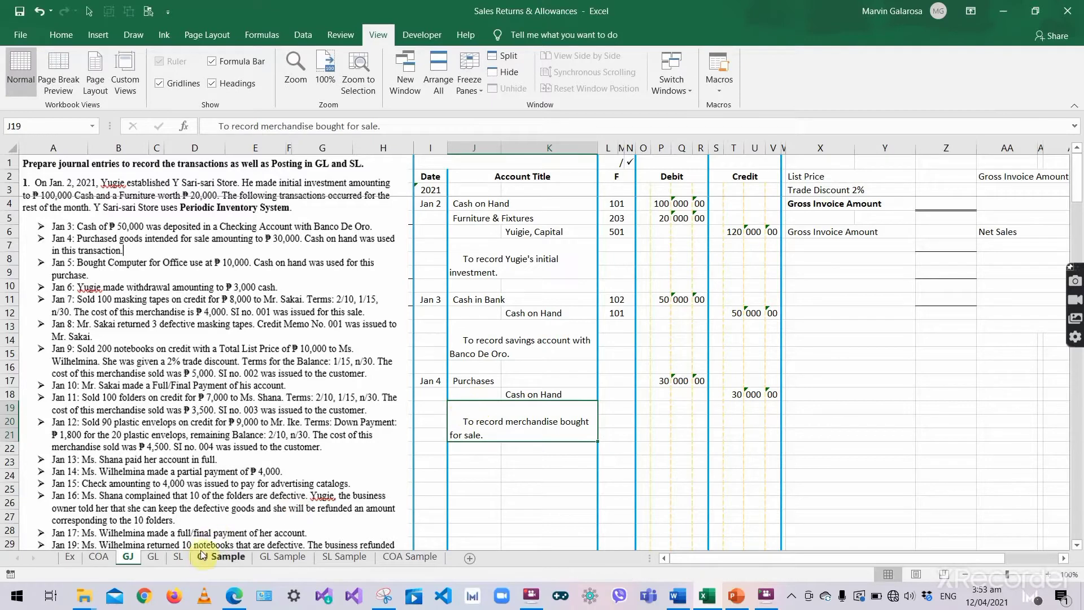
- Start a Purchases ledger entry on the GL sheet dated 2021, Jan 4
{"action": "left_click", "coordinate": [151, 559]}
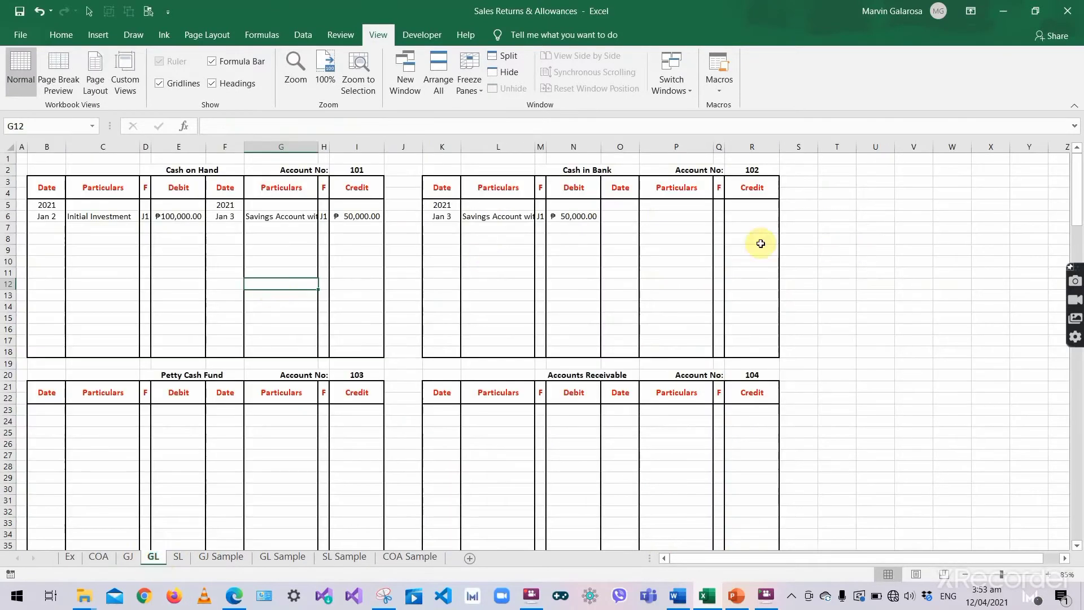
{"action": "scroll", "coordinate": [466, 338], "scroll_direction": "down", "scroll_amount": 5}
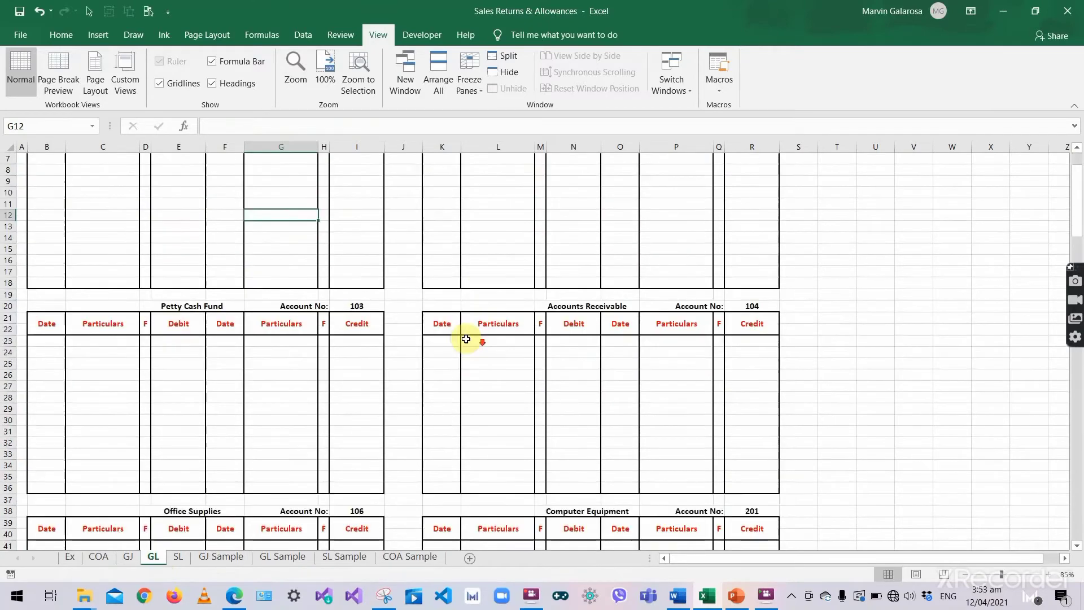
{"action": "scroll", "coordinate": [460, 342], "scroll_direction": "down", "scroll_amount": 15}
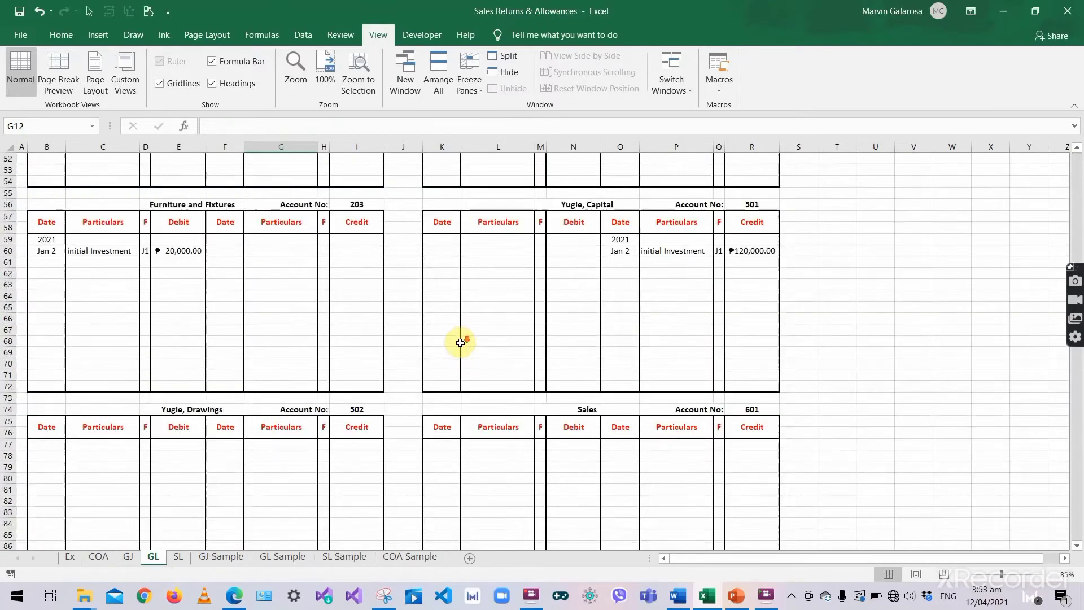
{"action": "scroll", "coordinate": [460, 343], "scroll_direction": "down", "scroll_amount": 11}
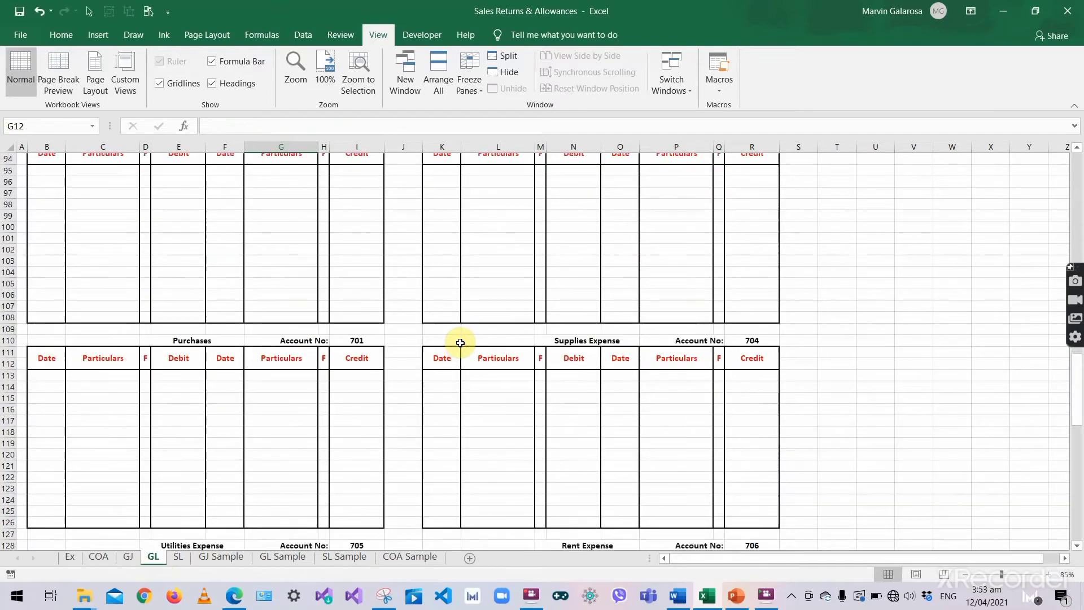
{"action": "scroll", "coordinate": [470, 341], "scroll_direction": "down", "scroll_amount": 2}
{"action": "left_click", "coordinate": [226, 286]}
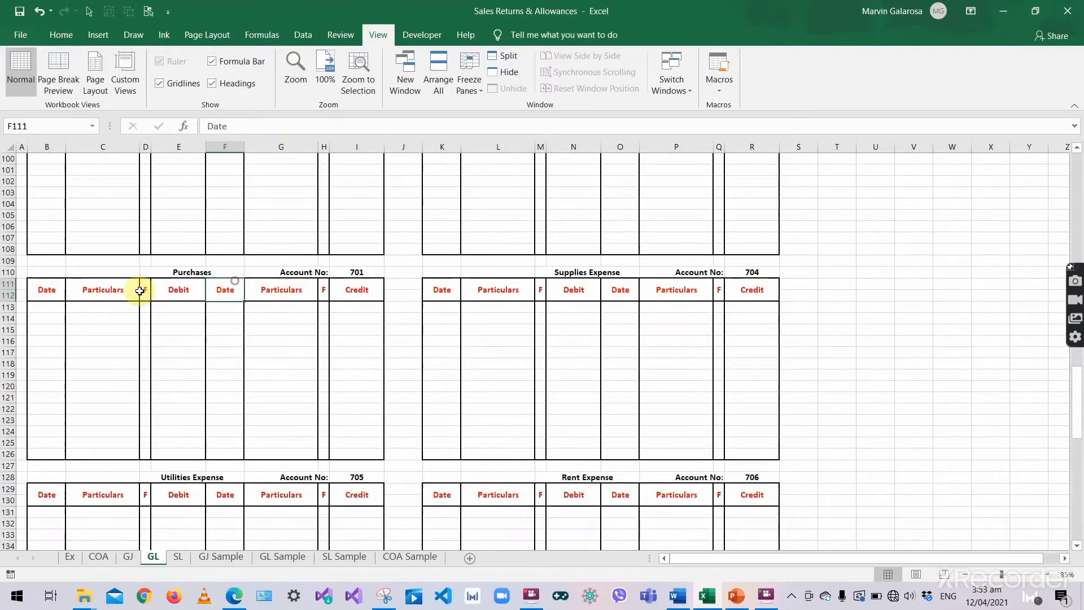
{"action": "left_click", "coordinate": [46, 304]}
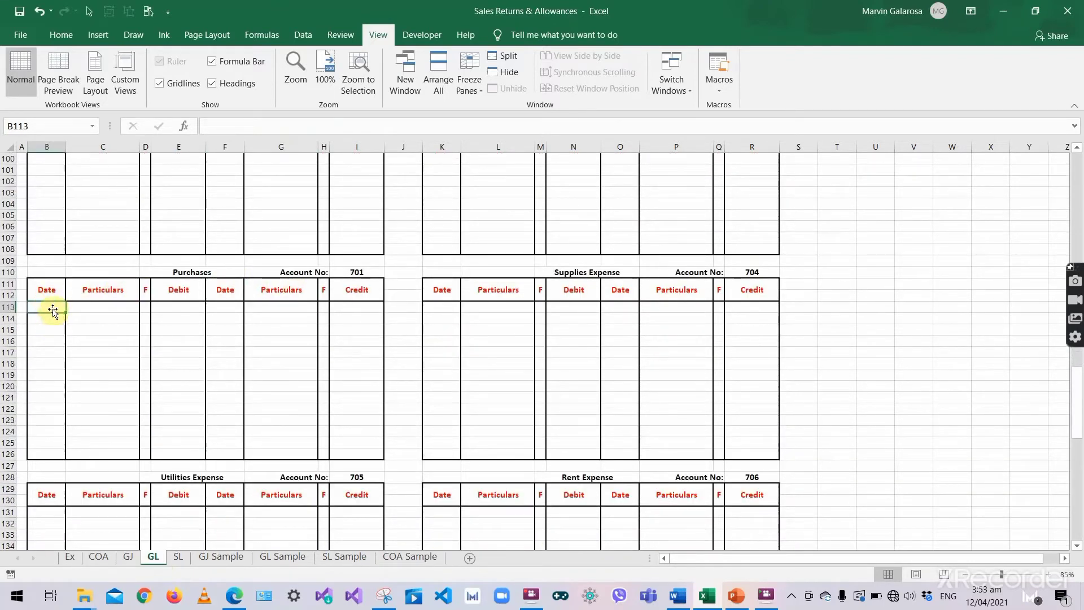
{"action": "type", "text": "2021"}
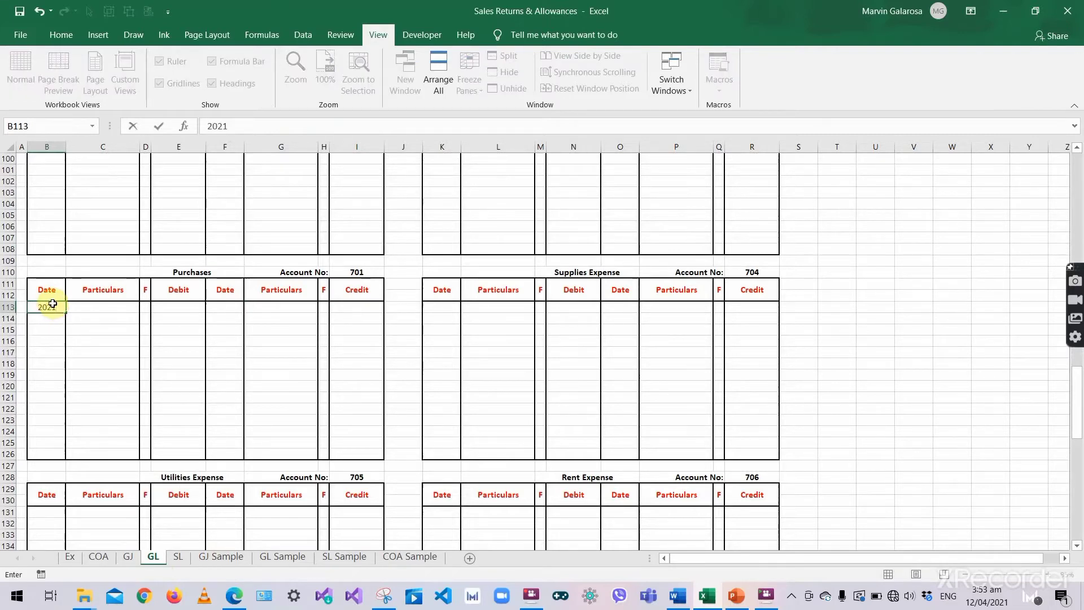
{"action": "key", "text": "Return"}
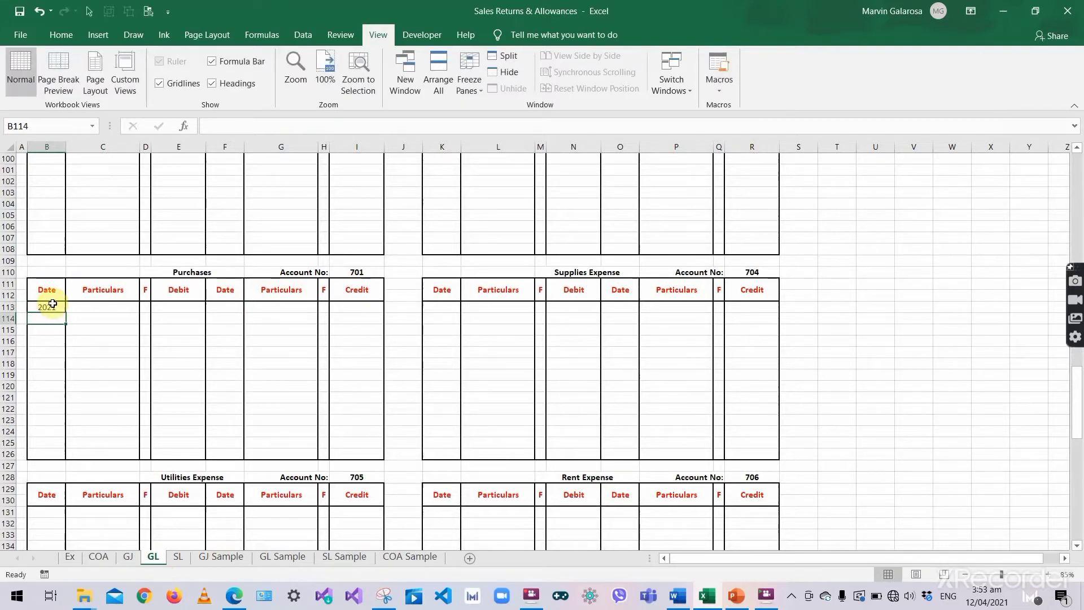
{"action": "type", "text": "'Jan 4"}
{"action": "key", "text": "Tab"}
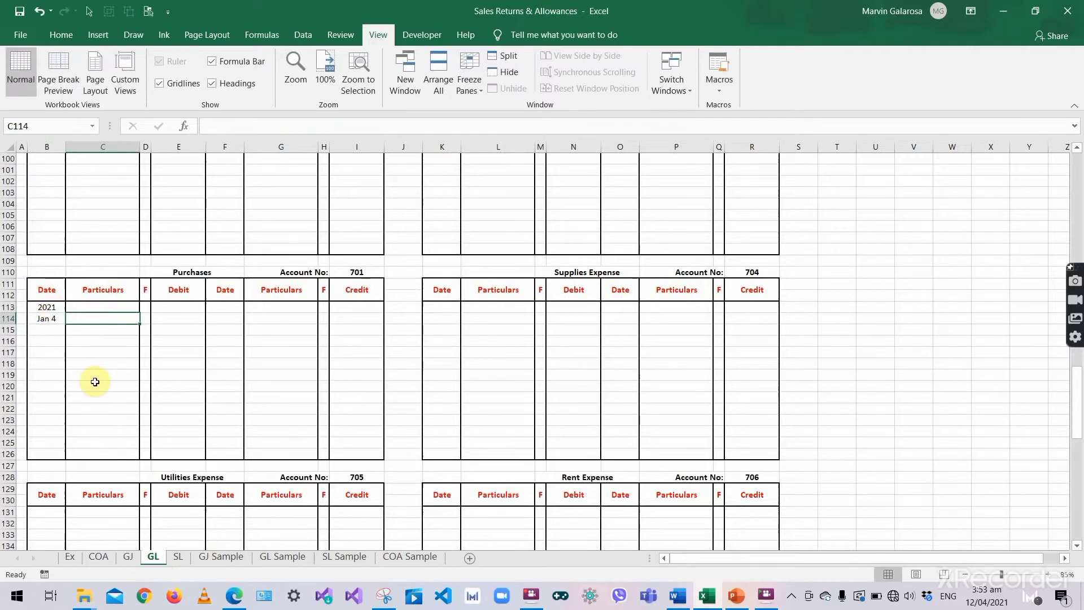
- Complete the Purchases debit with 'Bought merchandise', folio J1 and 30,000
{"action": "type", "text": "Bought"}
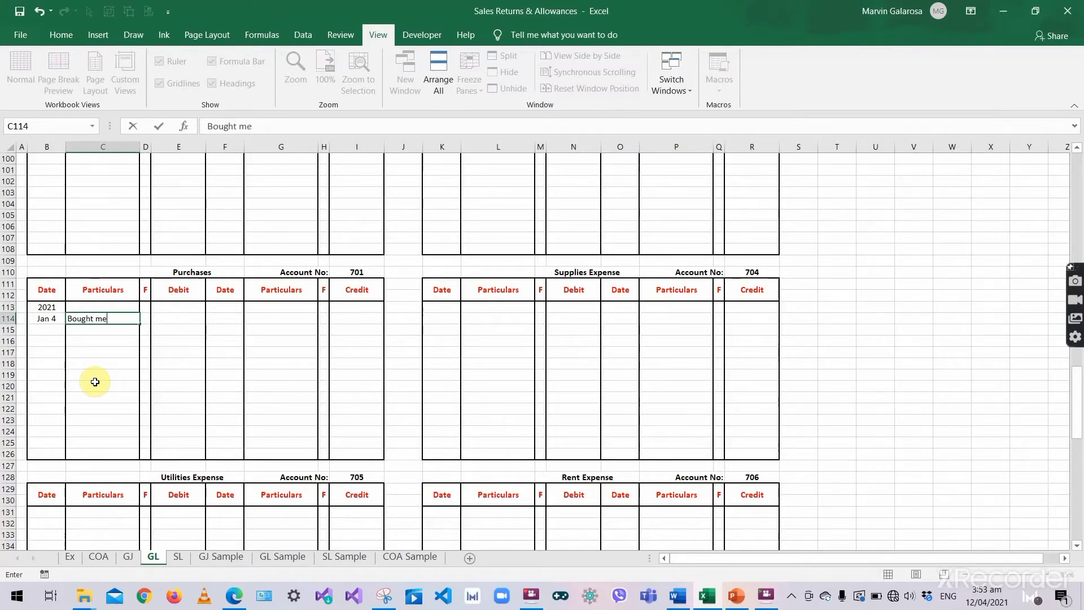
{"action": "type", "text": " merchandise"}
{"action": "key", "text": "Tab"}
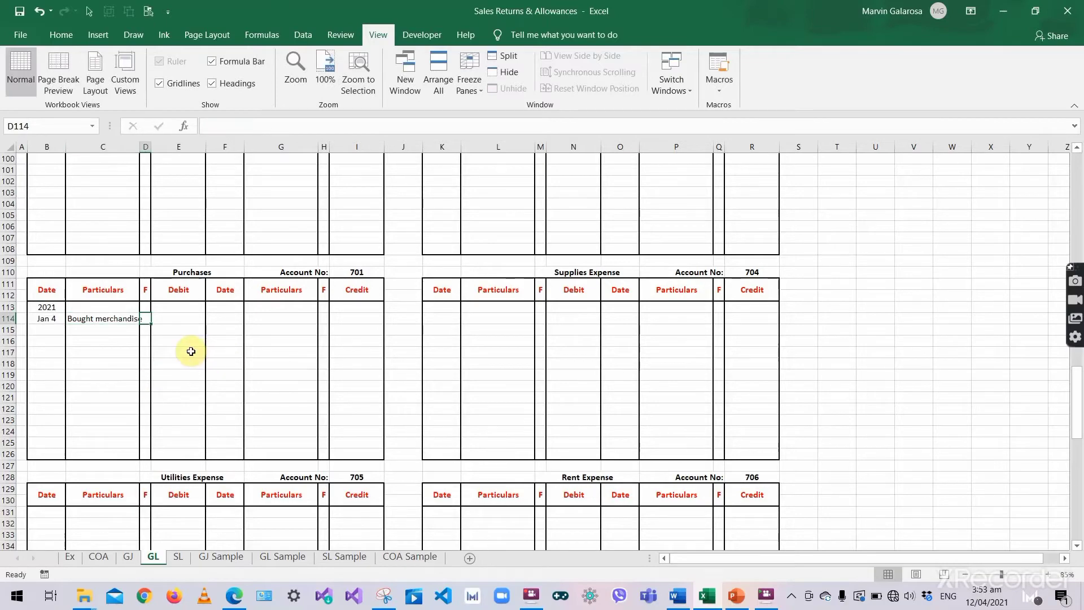
{"action": "type", "text": "J1"}
{"action": "key", "text": "Tab"}
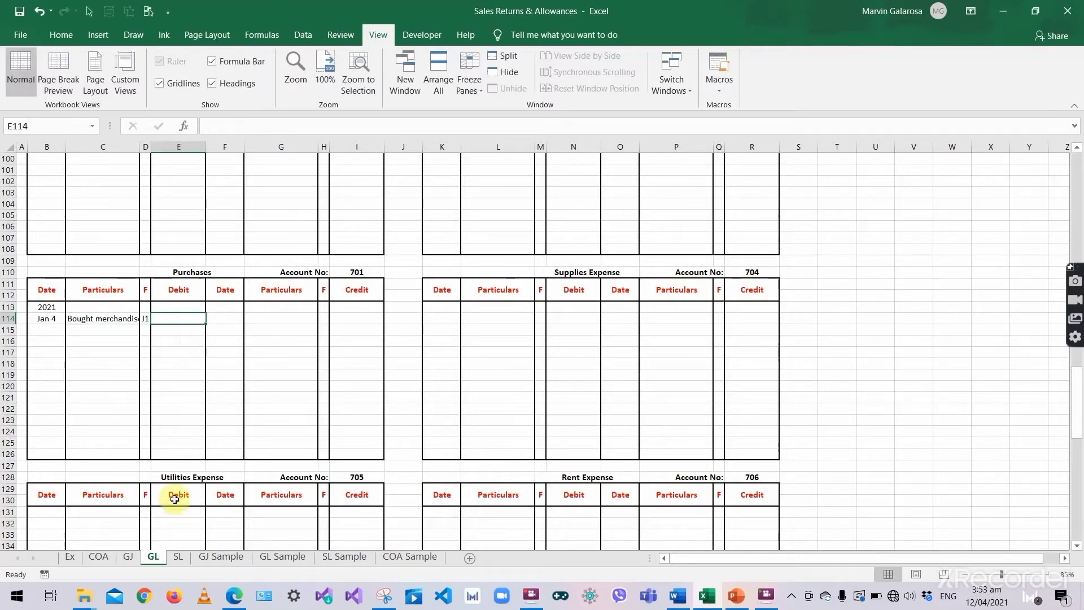
{"action": "left_click", "coordinate": [126, 558]}
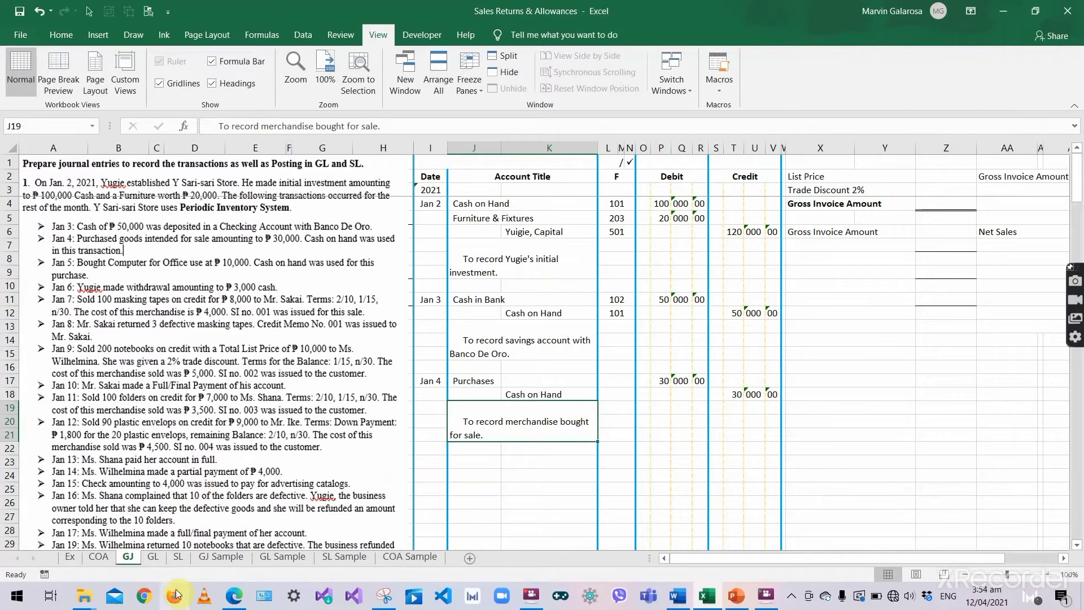
{"action": "left_click", "coordinate": [151, 559]}
{"action": "type", "text": "30"}
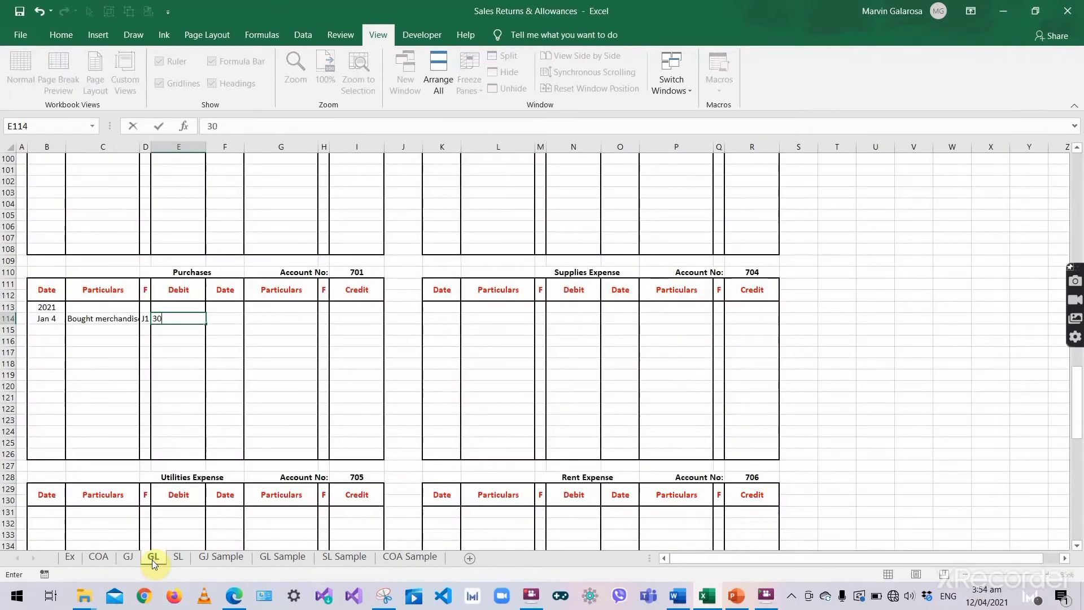
{"action": "type", "text": ",000"}
{"action": "key", "text": "Tab"}
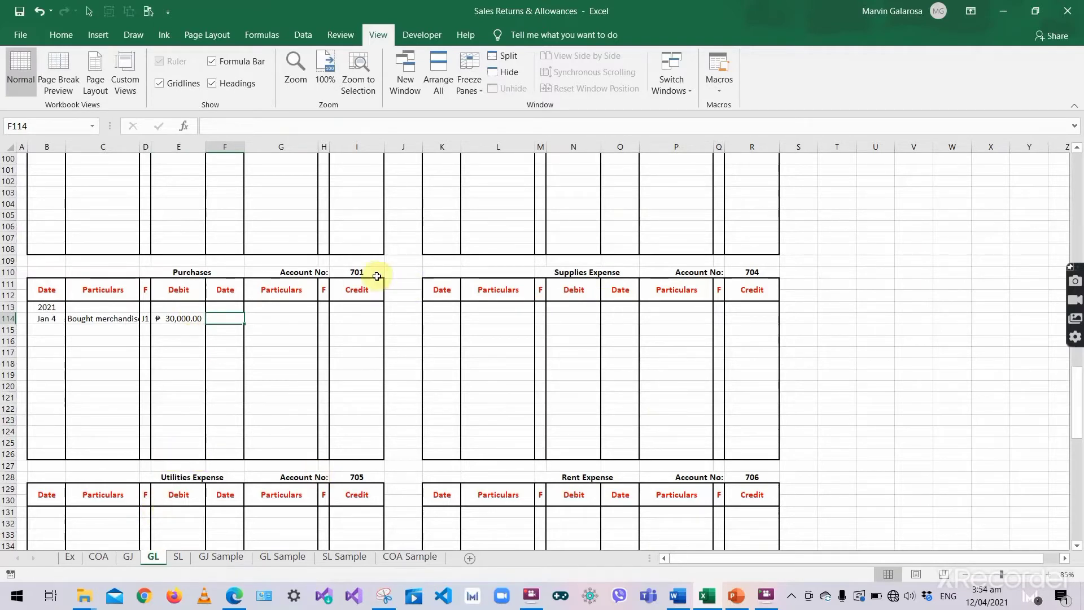
- Record folio 701 beside Purchases in the Jan 4 journal entry
{"action": "left_click", "coordinate": [357, 273]}
{"action": "left_click", "coordinate": [127, 558]}
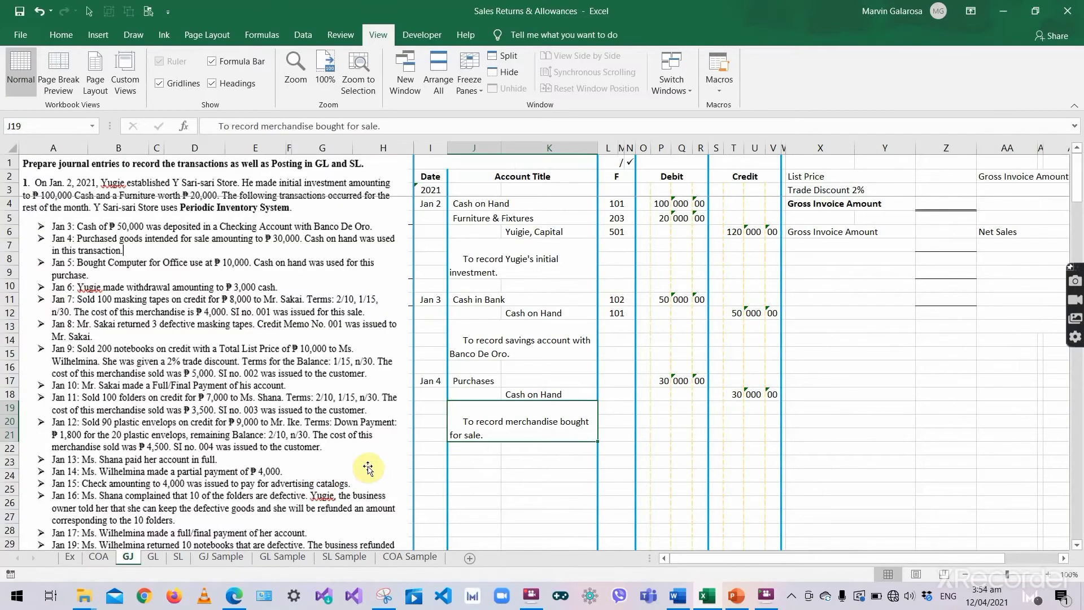
{"action": "left_click", "coordinate": [605, 383]}
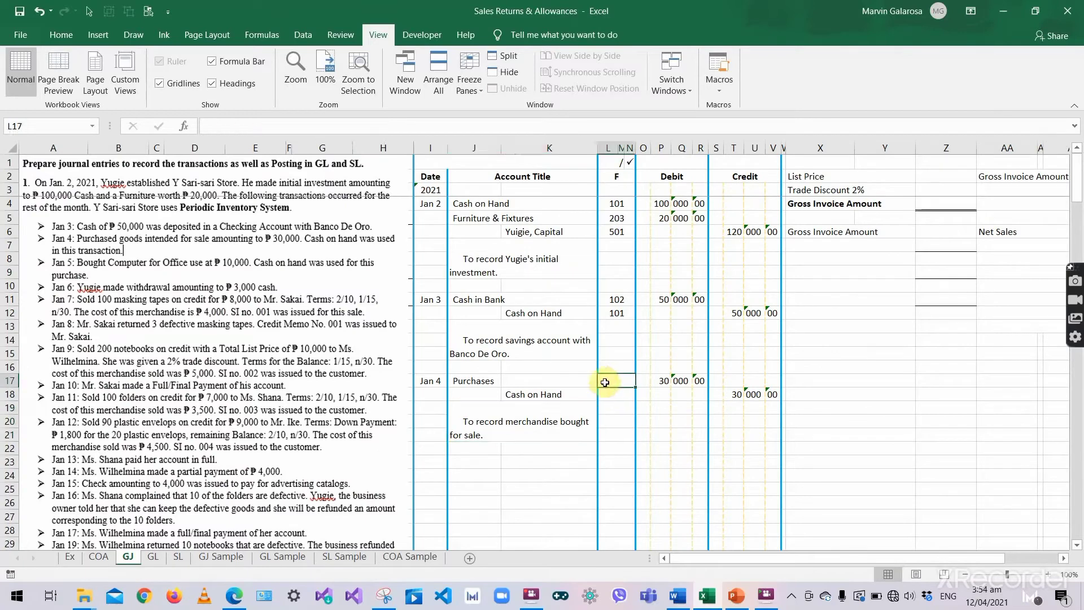
{"action": "type", "text": "701"}
{"action": "key", "text": "Return"}
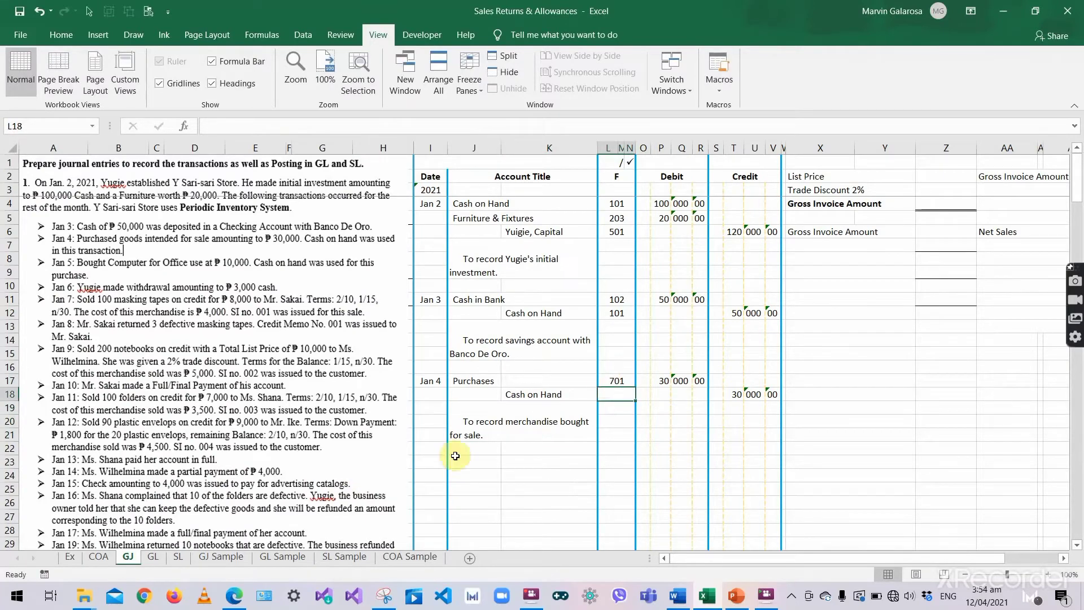
- Add the Jan 4 Cash on Hand credit: Bought merchandise, J1, 30000
{"action": "left_click", "coordinate": [152, 557]}
{"action": "scroll", "coordinate": [384, 314], "scroll_direction": "up", "scroll_amount": 20}
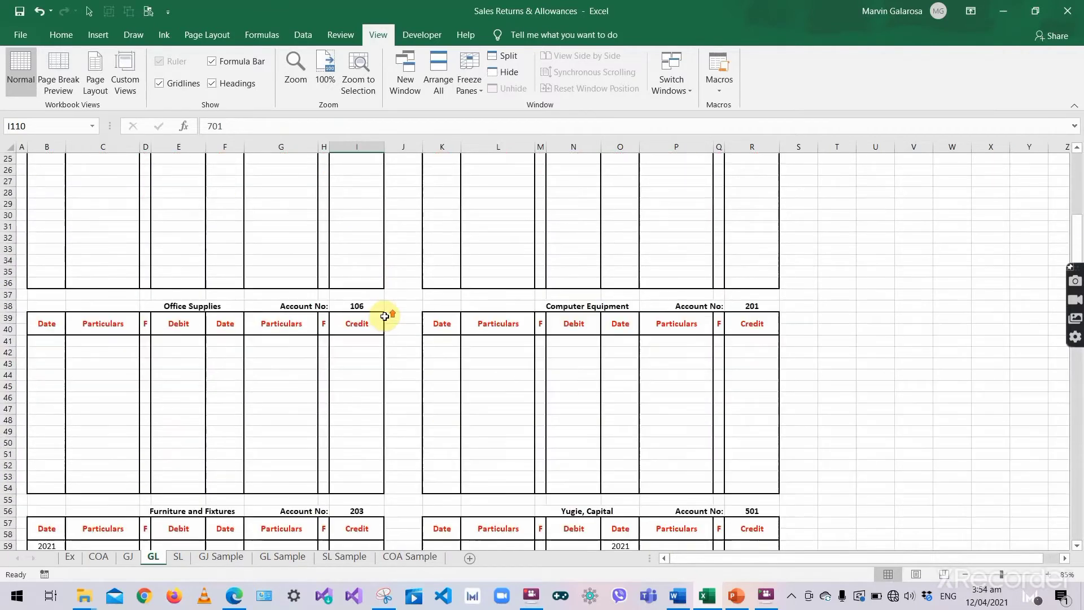
{"action": "left_click", "coordinate": [228, 217]}
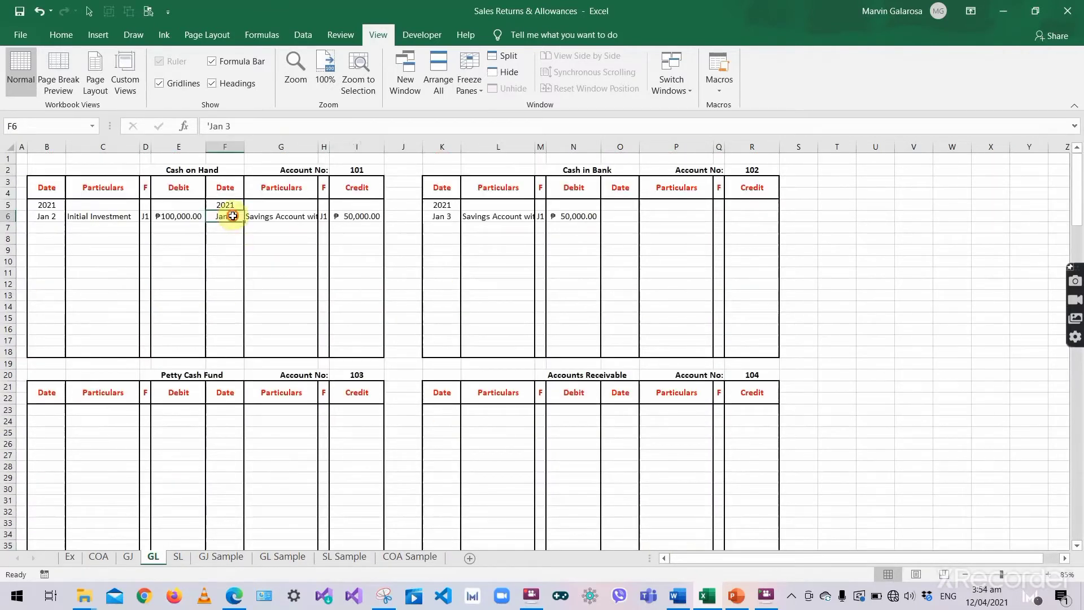
{"action": "left_click", "coordinate": [227, 228]}
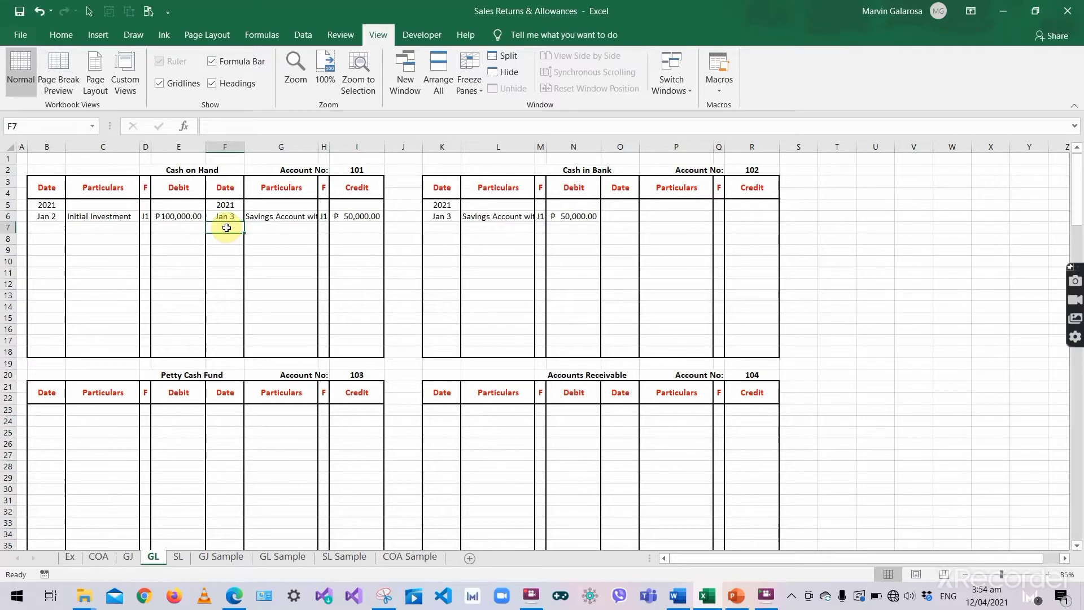
{"action": "type", "text": "áj"}
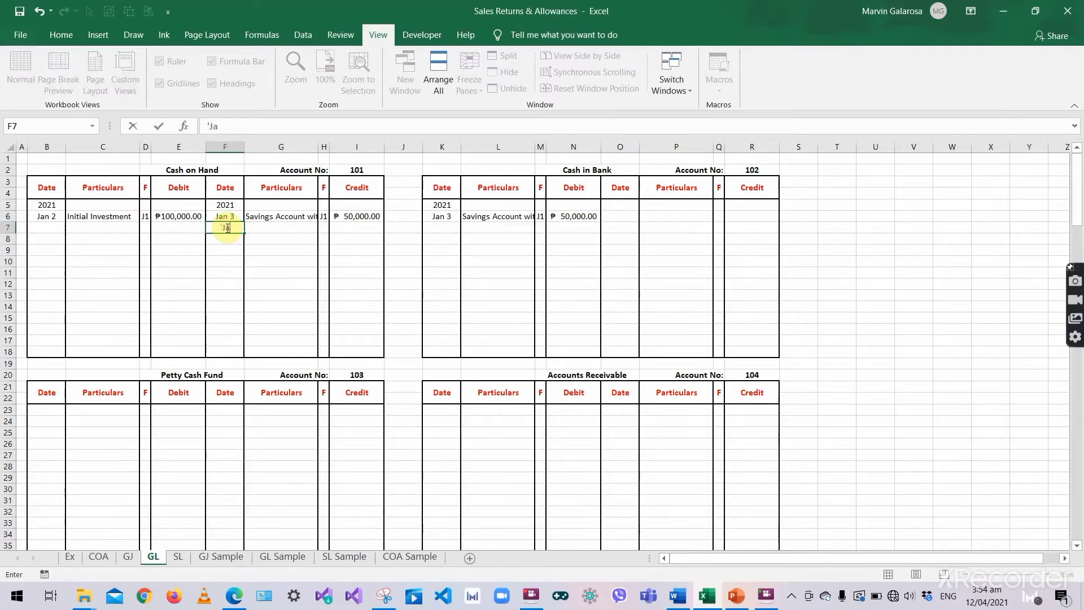
{"action": "type", "text": "an 4"}
{"action": "key", "text": "Tab"}
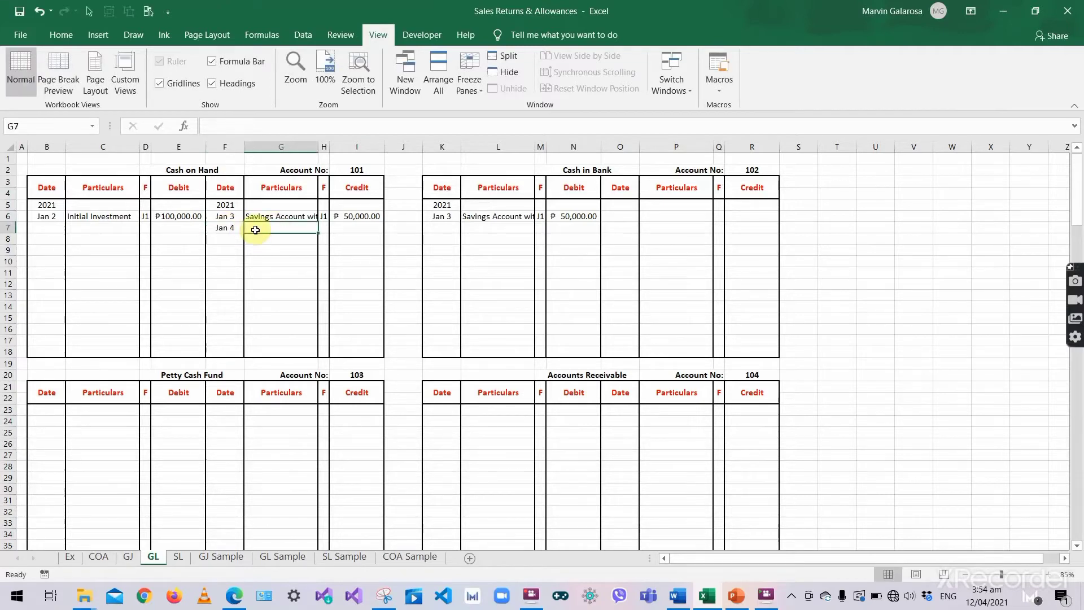
{"action": "type", "text": "Bought"}
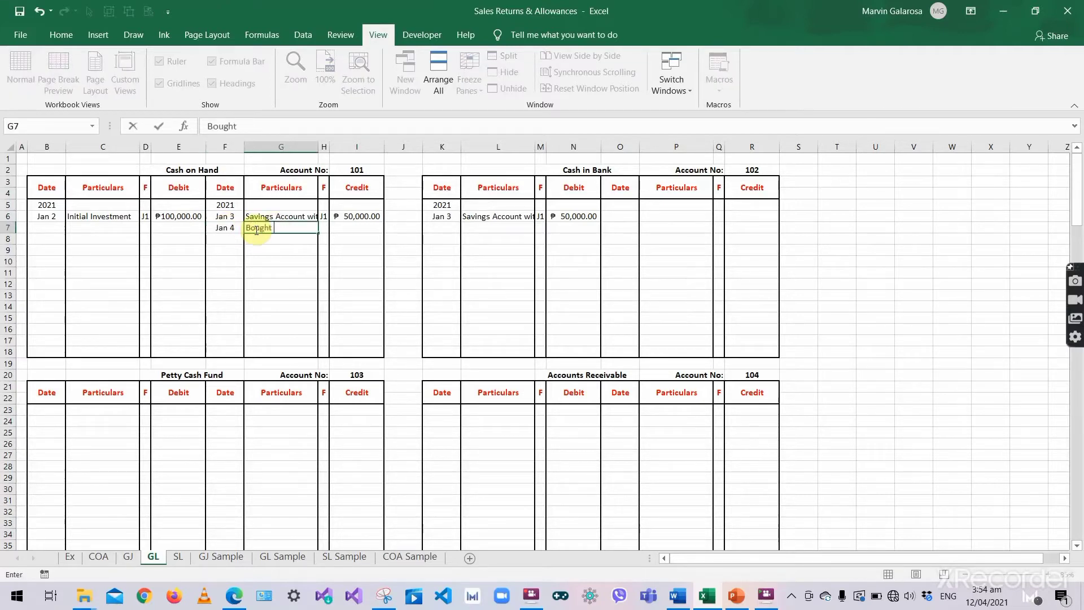
{"action": "type", "text": " merchandise"}
{"action": "key", "text": "Tab"}
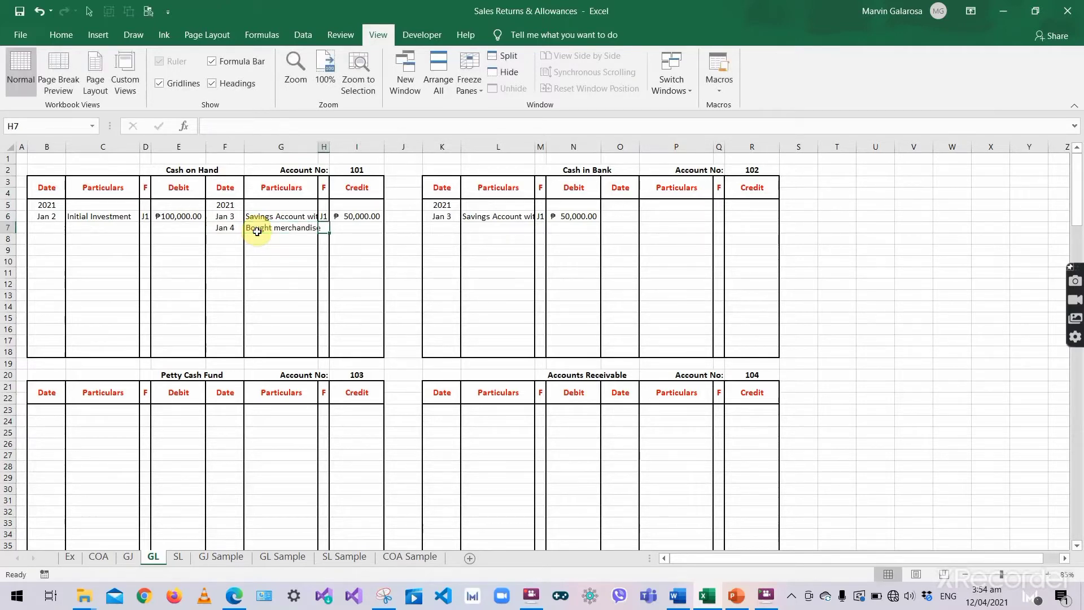
{"action": "type", "text": "J1"}
{"action": "key", "text": "Tab"}
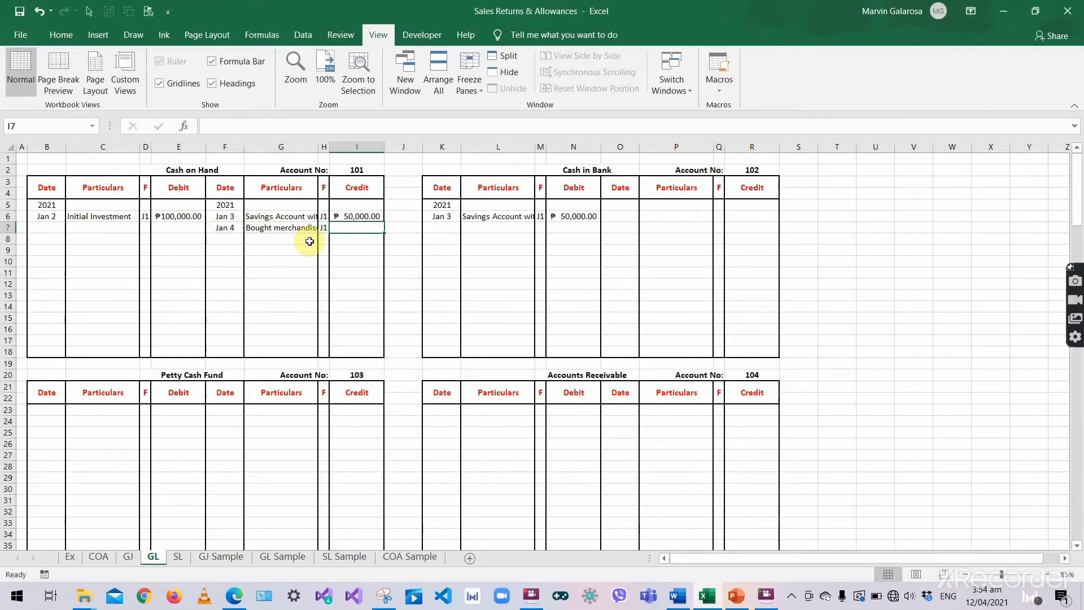
{"action": "type", "text": "30000"}
{"action": "key", "text": "Return"}
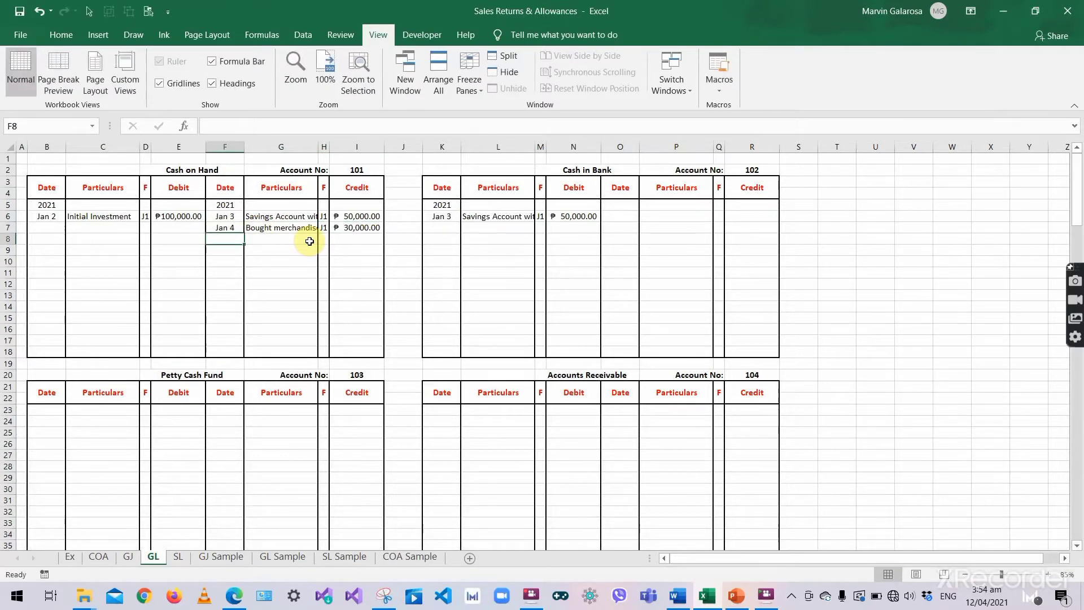
{"action": "left_click", "coordinate": [346, 272]}
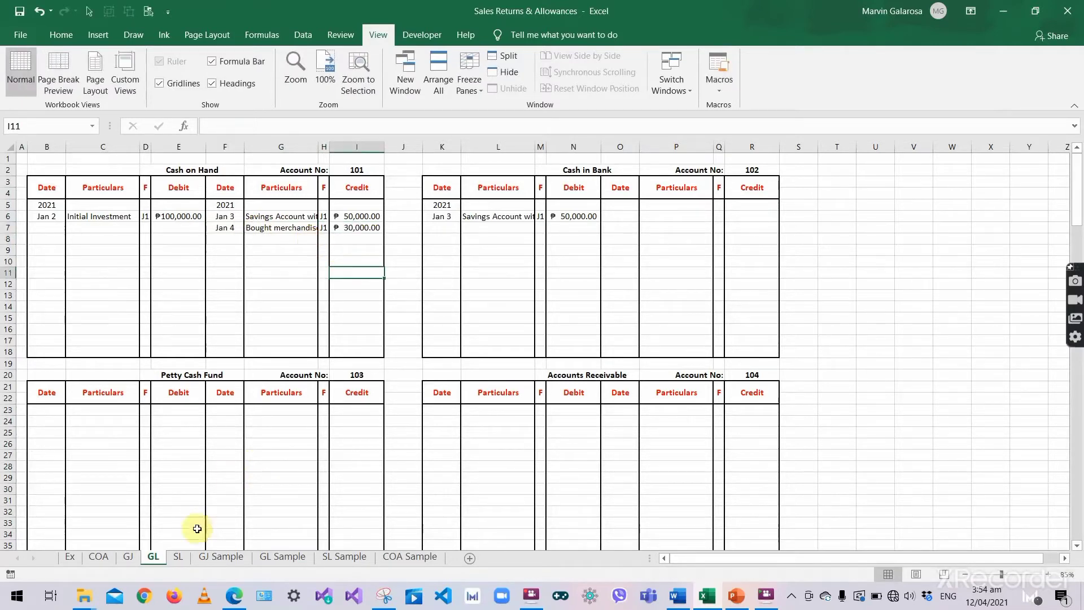
{"action": "left_click", "coordinate": [128, 557]}
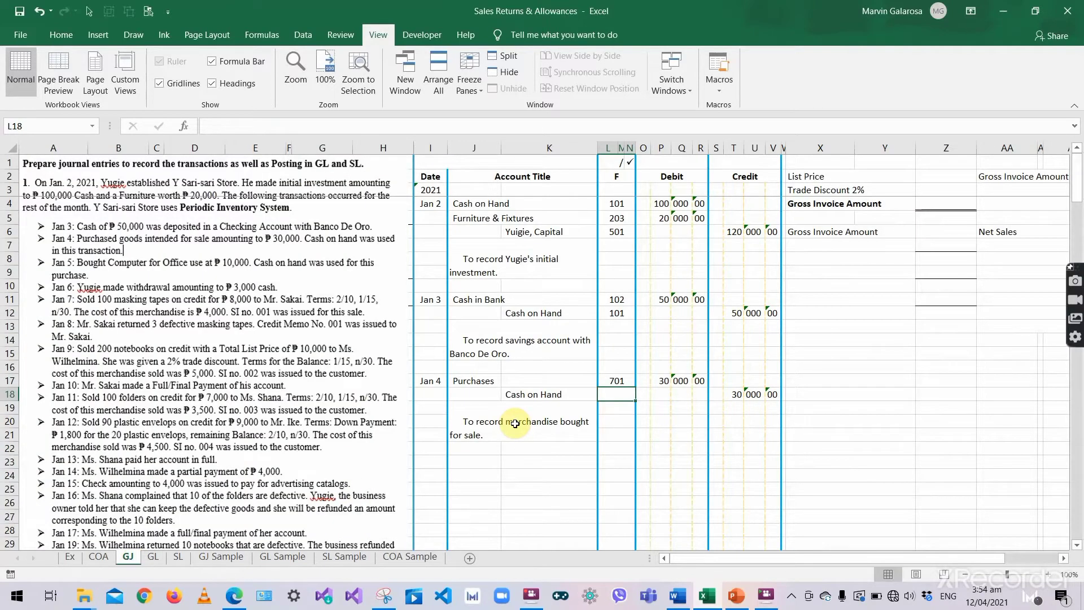
- Enter folio 101 beside Cash on Hand in the Jan 4 journal entry
{"action": "type", "text": "101"}
{"action": "key", "text": "Return"}
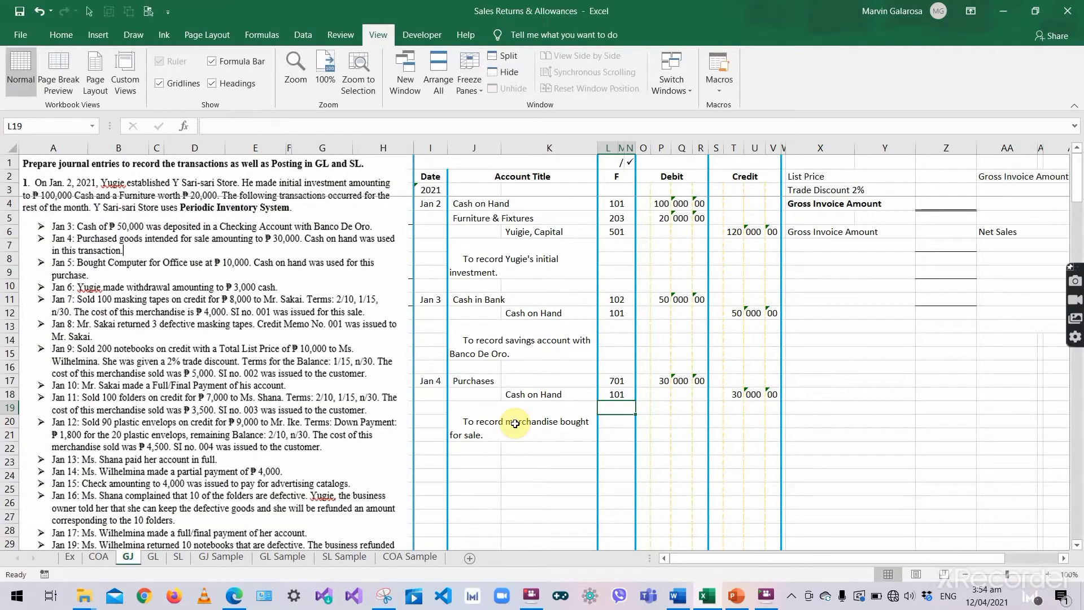
{"action": "left_click", "coordinate": [494, 419]}
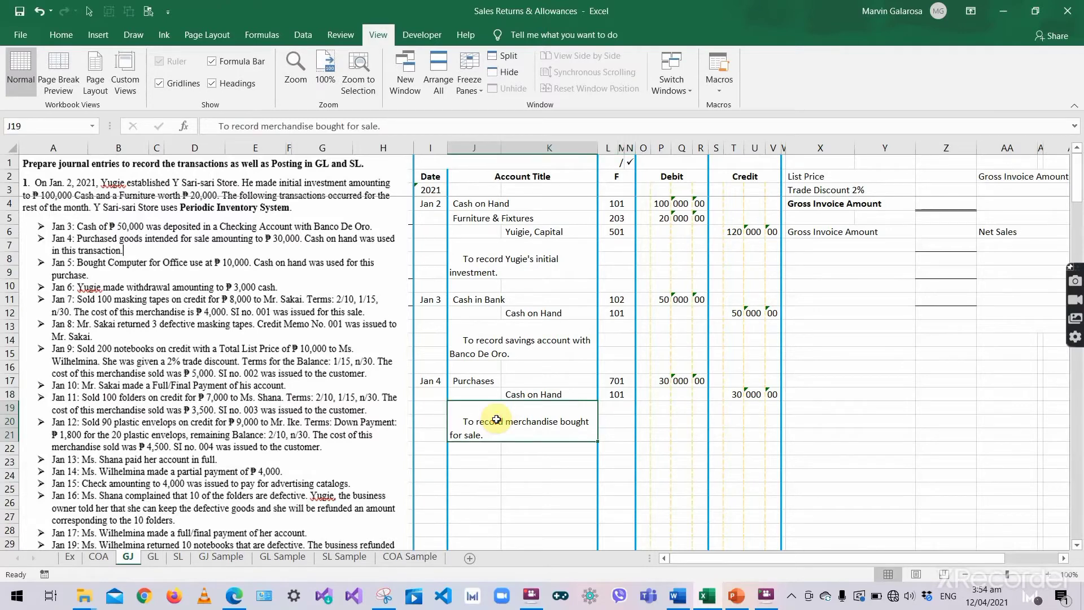
- Date the next journal entry 'Jan 5
{"action": "left_click", "coordinate": [428, 464]}
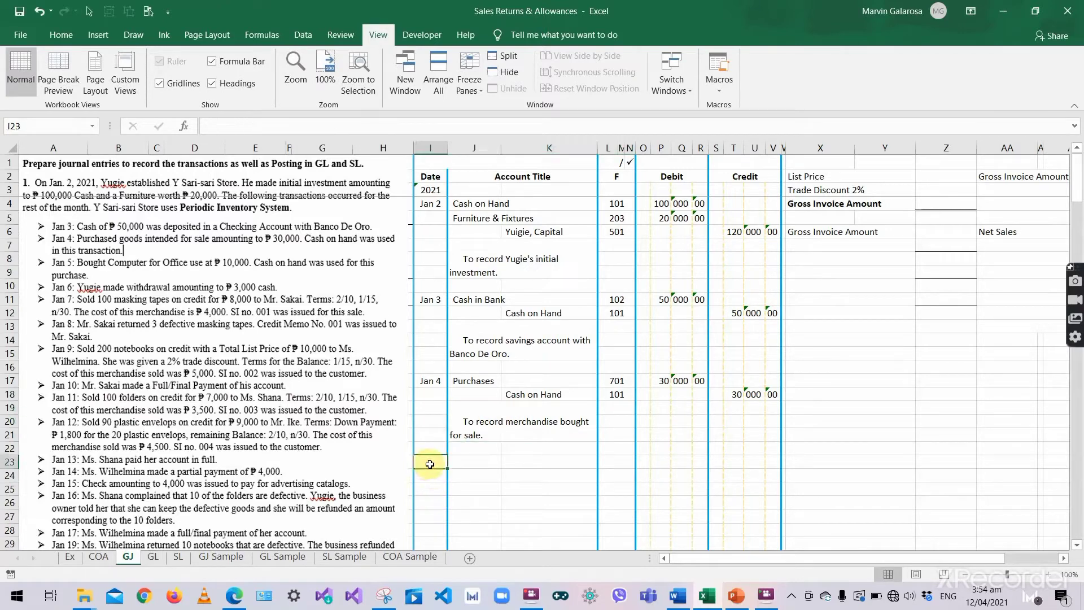
{"action": "type", "text": "'Ja"}
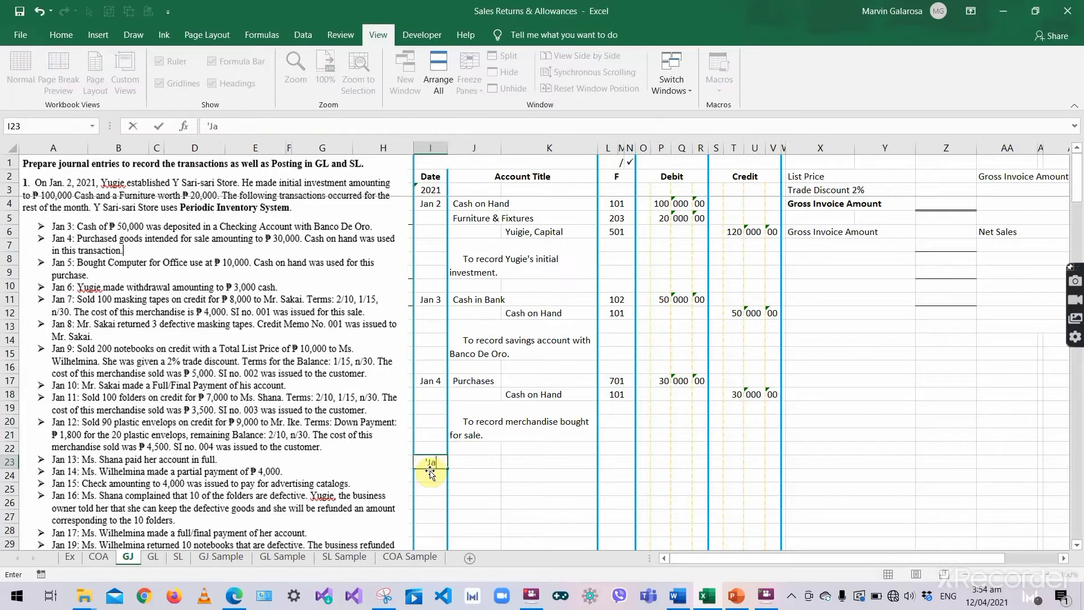
{"action": "type", "text": "n 5"}
{"action": "key", "text": "Tab"}
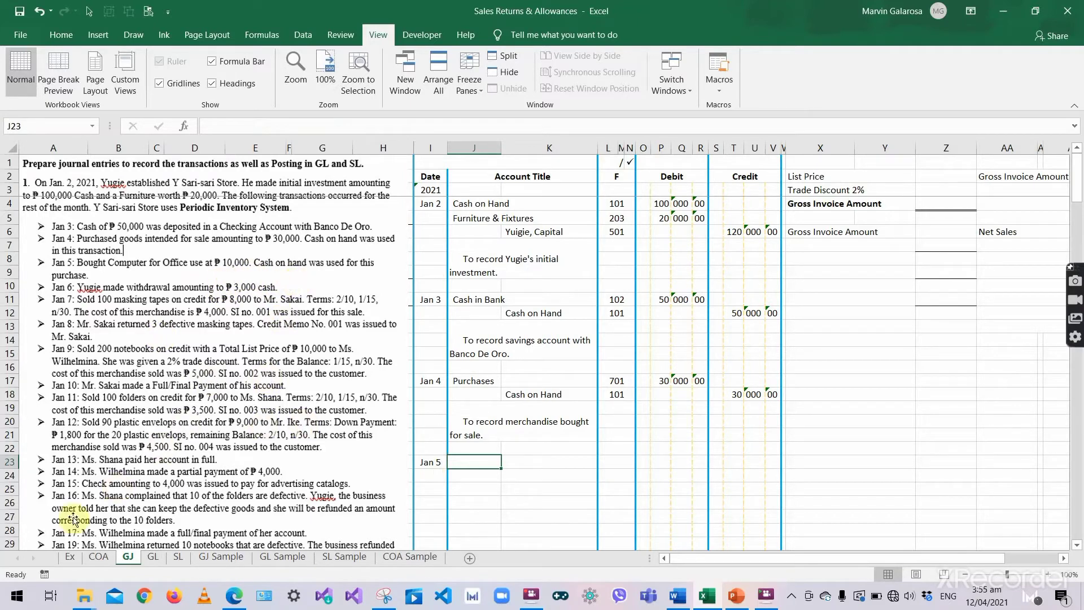
- Rename account 201 on the COA sheet from Computer Equipment to Office Equipment
{"action": "left_click", "coordinate": [98, 556]}
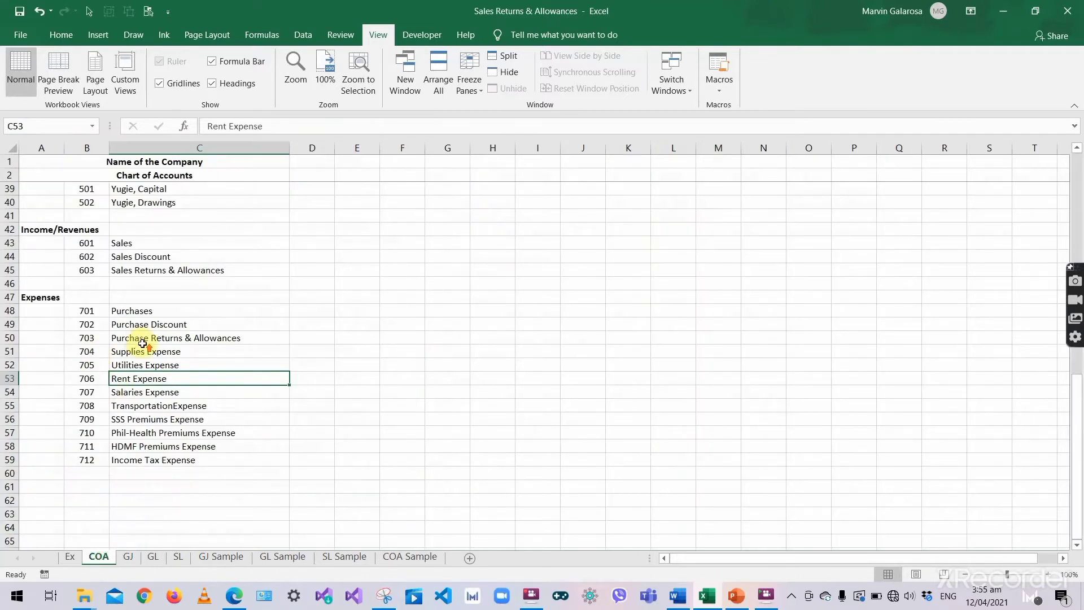
{"action": "scroll", "coordinate": [143, 343], "scroll_direction": "up", "scroll_amount": 11}
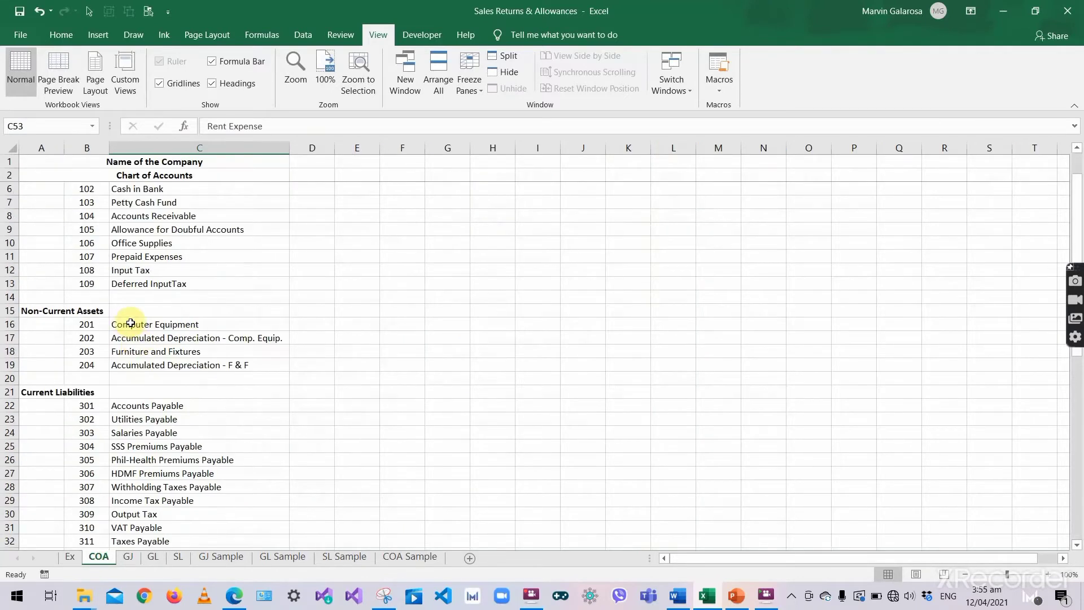
{"action": "left_click", "coordinate": [131, 324]}
{"action": "double_click", "coordinate": [139, 324]}
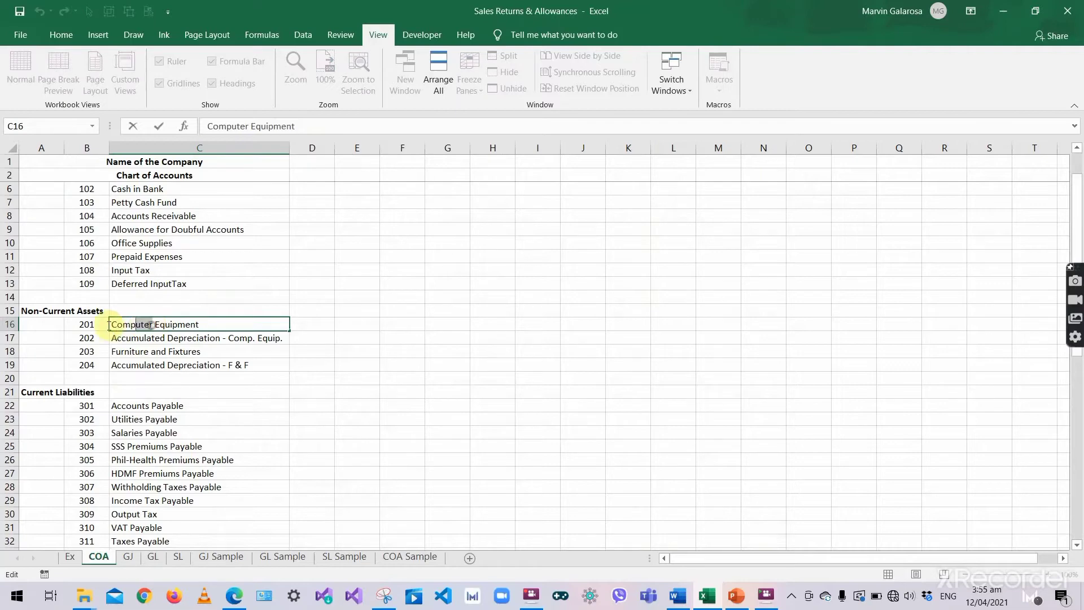
{"action": "left_click_drag", "start_coordinate": [109, 324], "coordinate": [111, 324]}
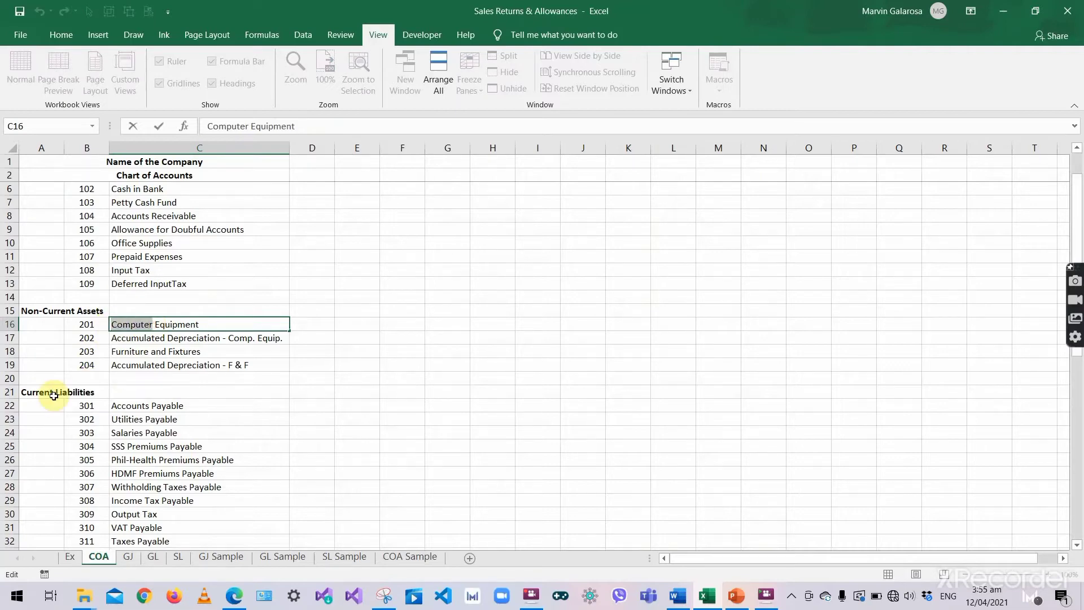
{"action": "type", "text": "Office"}
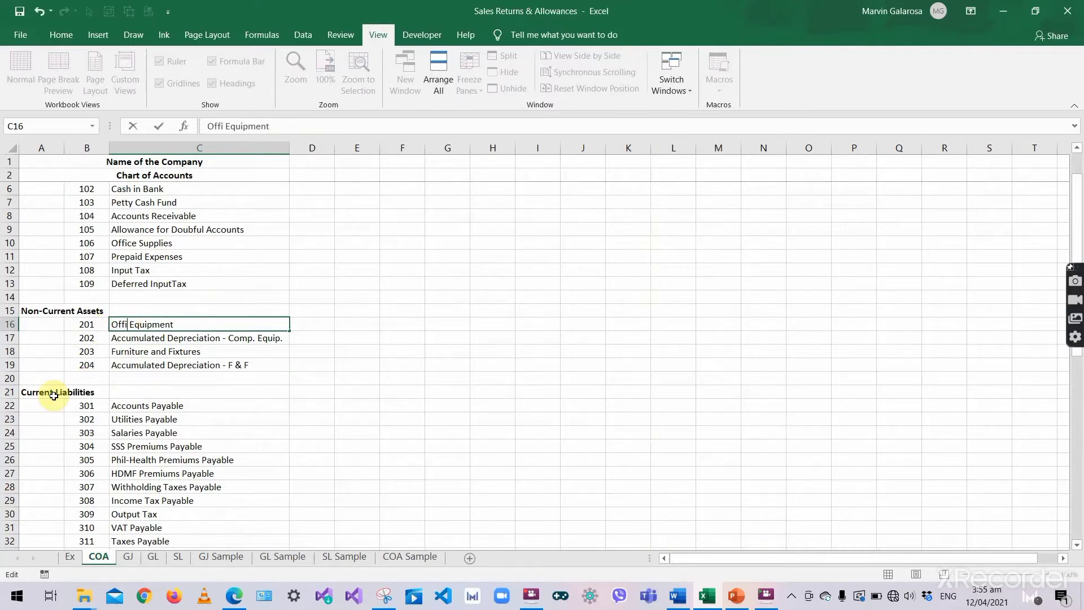
{"action": "type", "text": " Equip"}
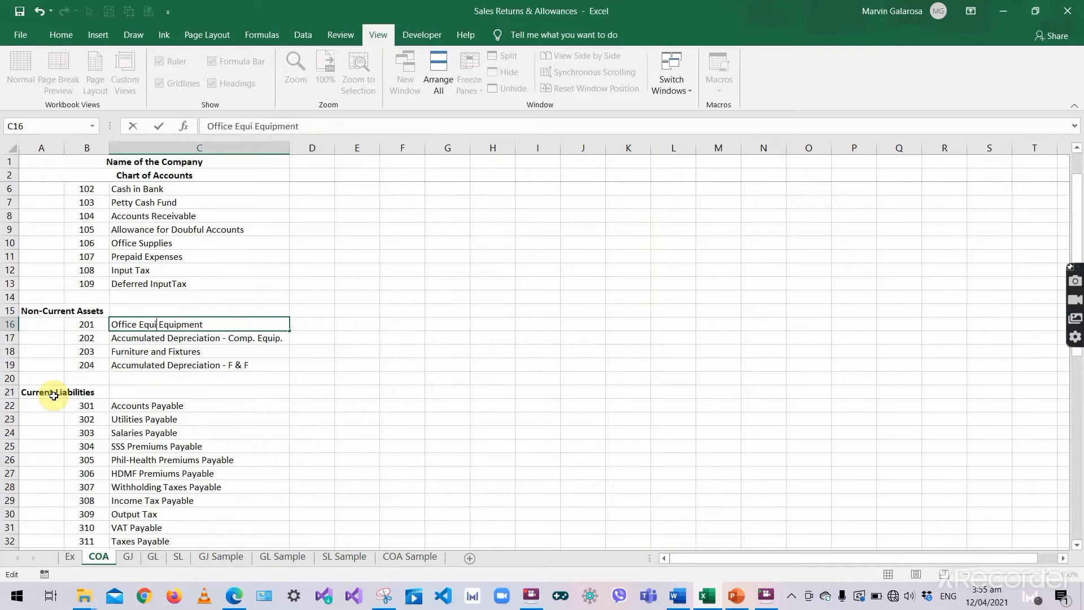
{"action": "type", "text": "ment"}
{"action": "key", "text": "Return"}
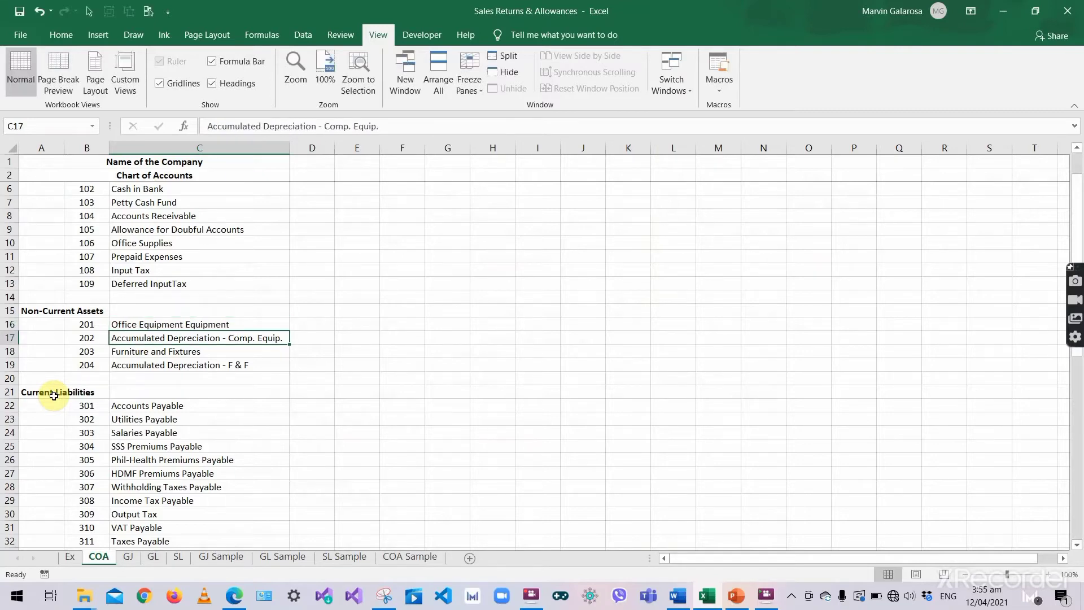
{"action": "double_click", "coordinate": [174, 324]}
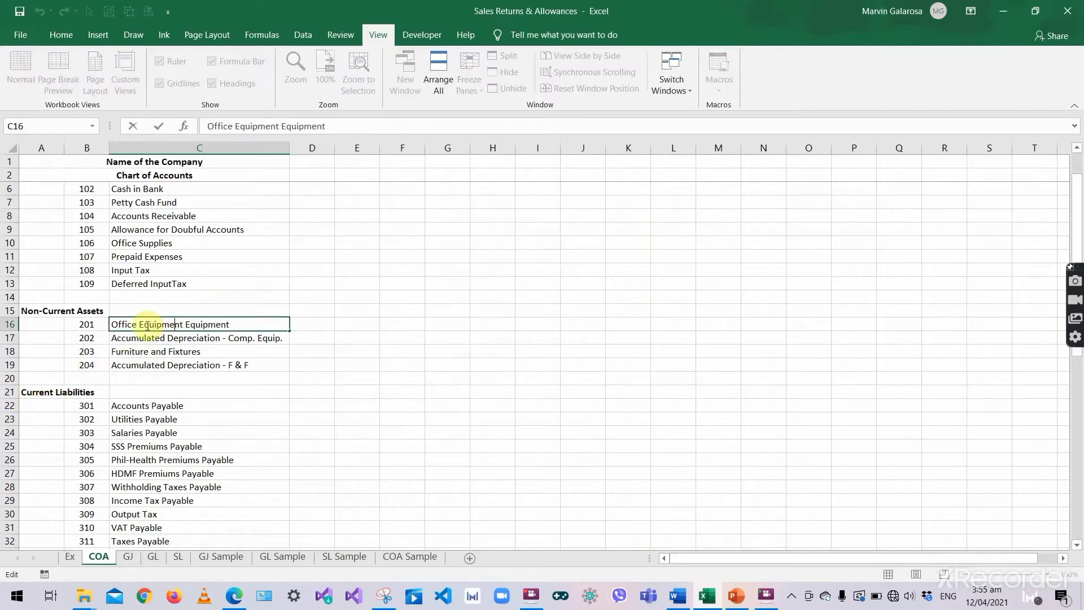
{"action": "left_click_drag", "start_coordinate": [139, 324], "coordinate": [182, 324]}
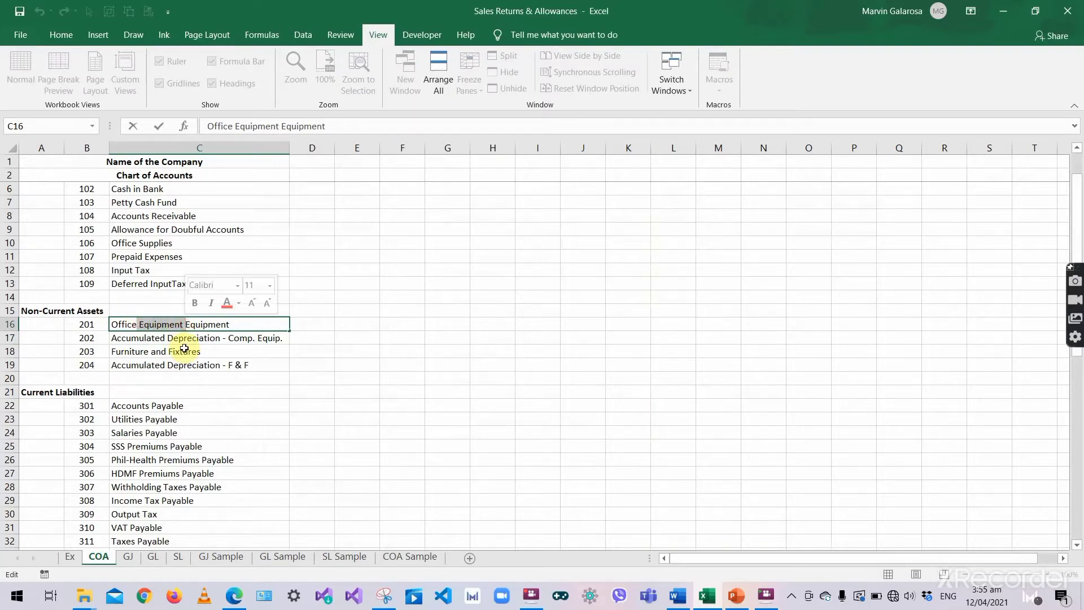
{"action": "key", "text": "BackSpace"}
{"action": "key", "text": "Return"}
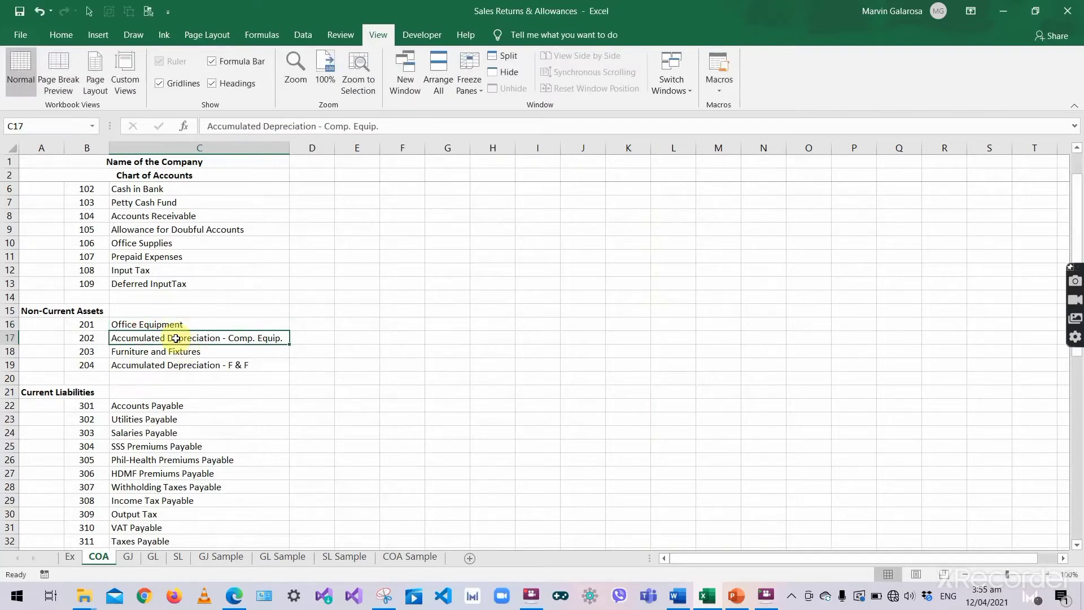
- Retitle the GL T-account heading in M38 as Office Equipment
{"action": "left_click", "coordinate": [159, 565]}
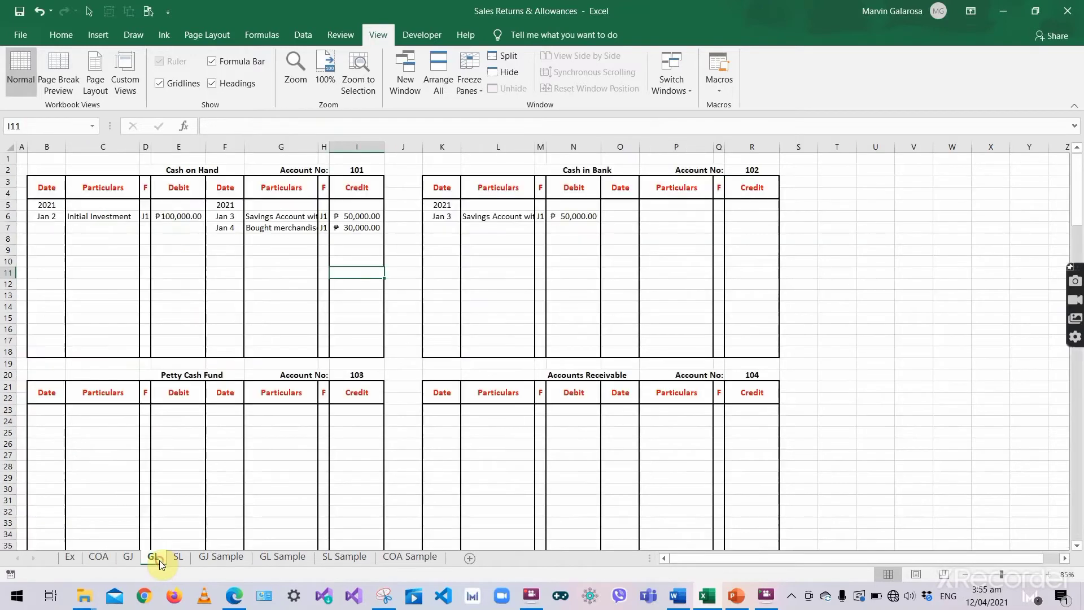
{"action": "scroll", "coordinate": [376, 358], "scroll_direction": "down", "scroll_amount": 3}
{"action": "scroll", "coordinate": [376, 358], "scroll_direction": "down", "scroll_amount": 4}
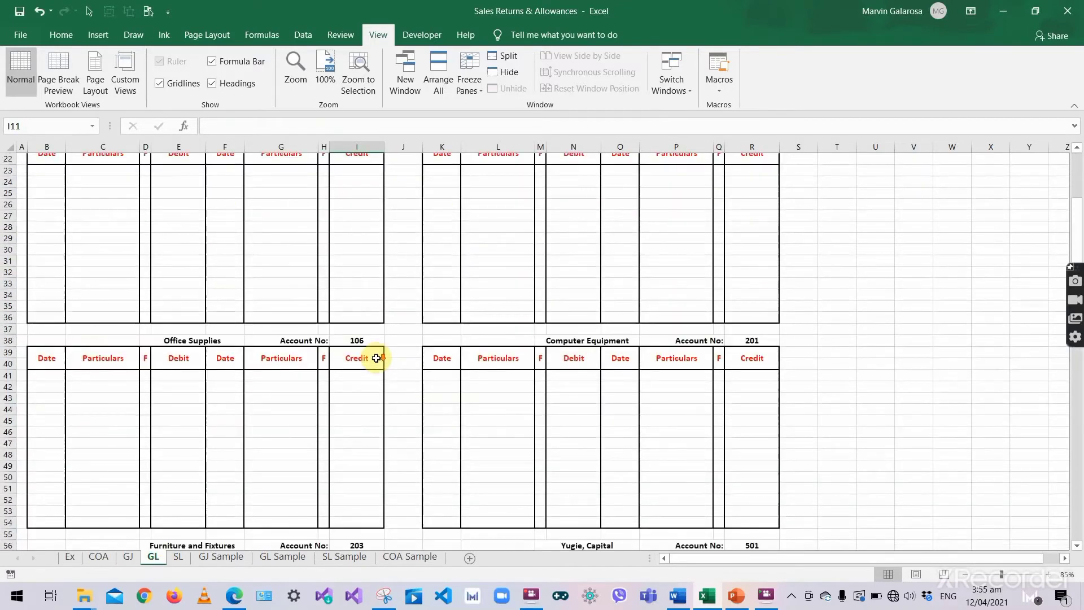
{"action": "left_click", "coordinate": [546, 342]}
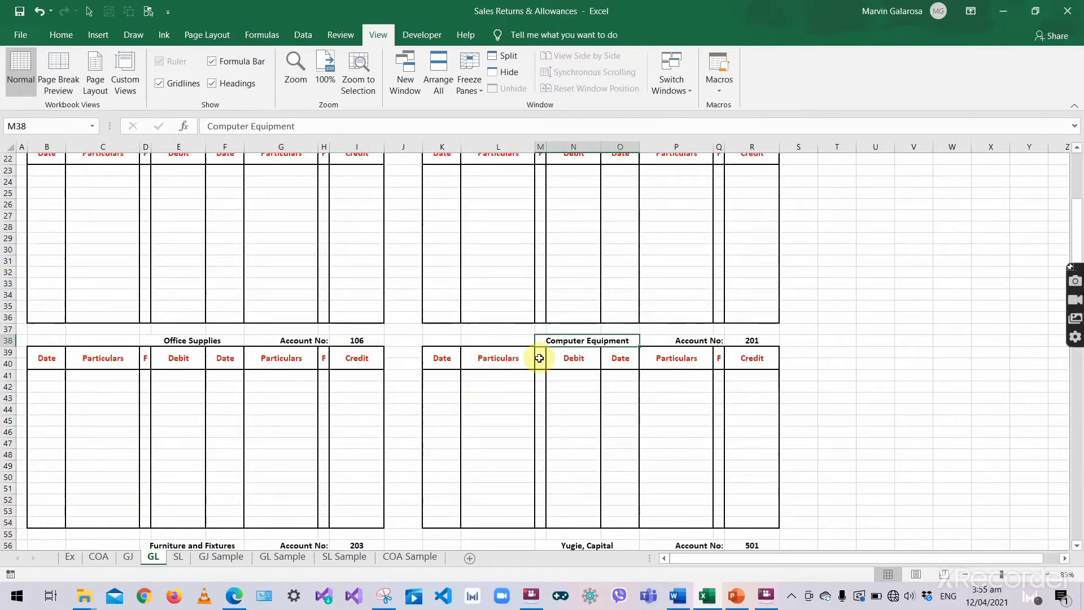
{"action": "type", "text": "Office"}
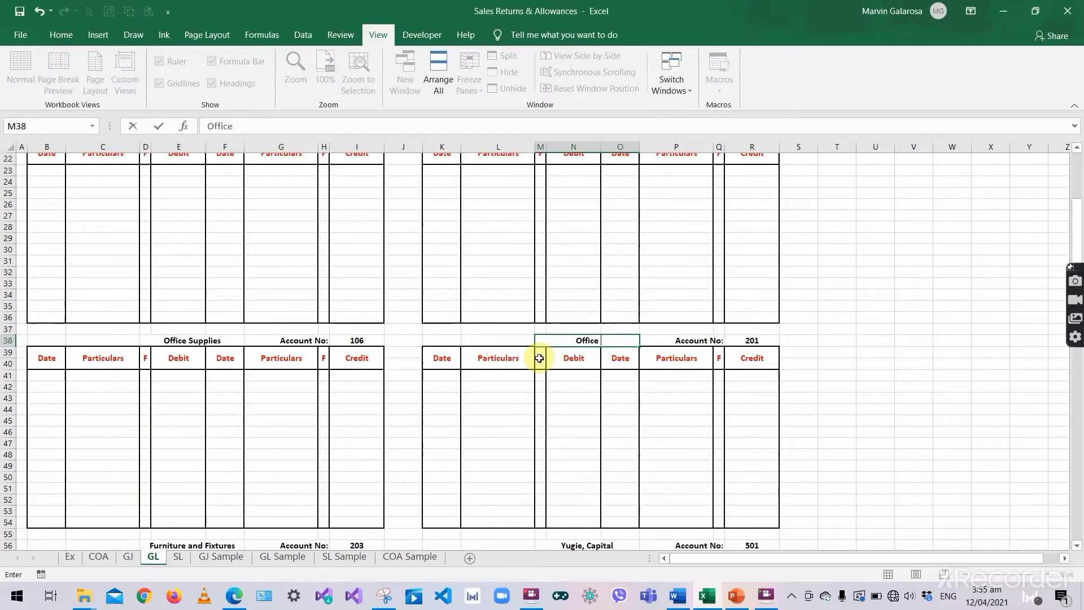
{"action": "type", "text": " Equipment"}
{"action": "key", "text": "Return"}
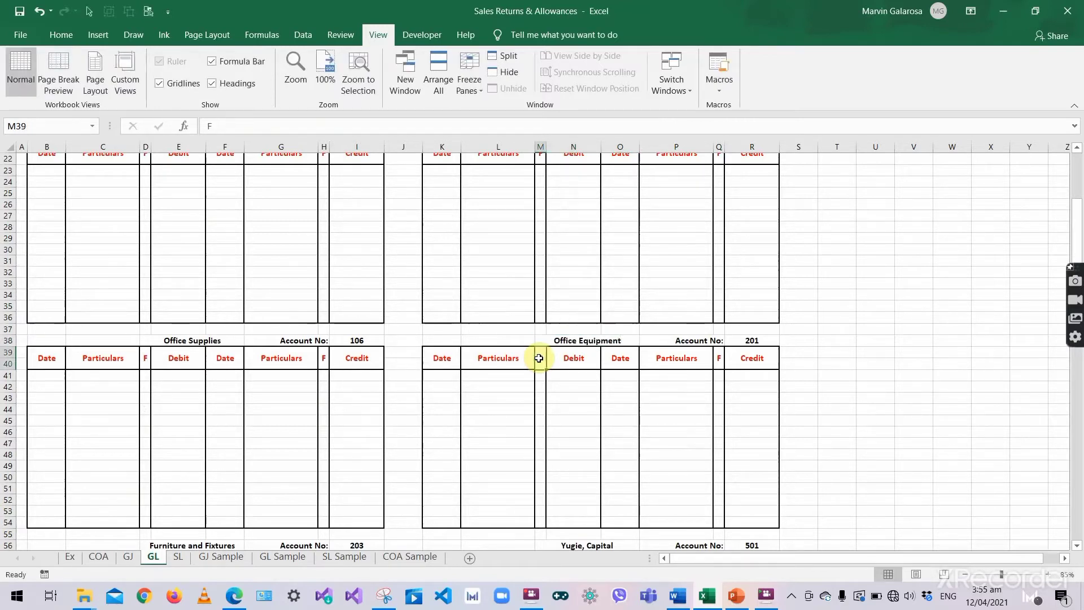
{"action": "left_click", "coordinate": [130, 557]}
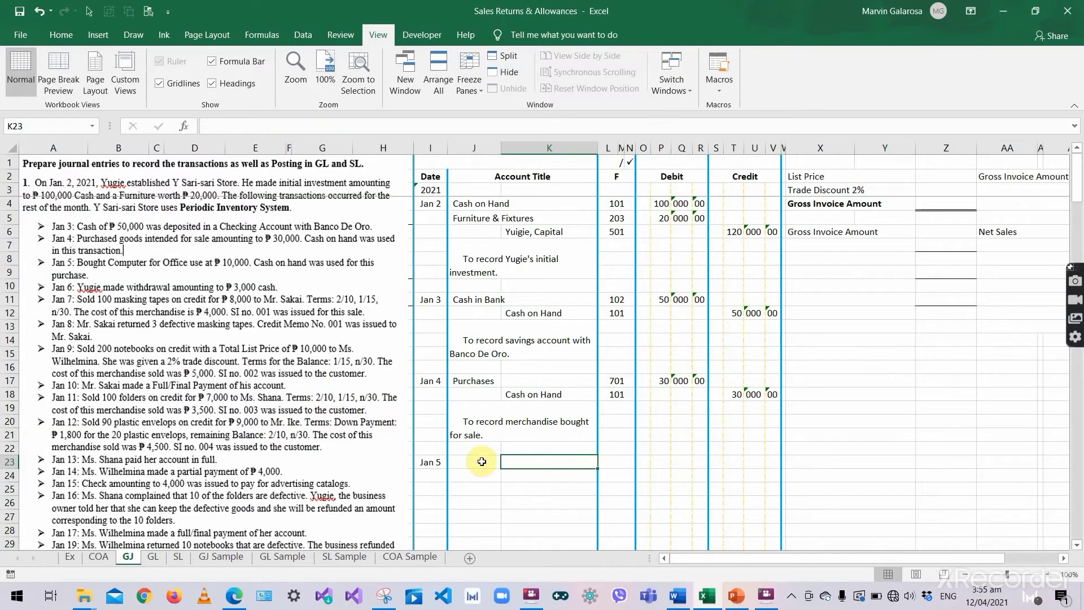
- Enter the Jan 5 debit line: Office Equipment, 10,000.00
{"action": "left_click", "coordinate": [482, 461]}
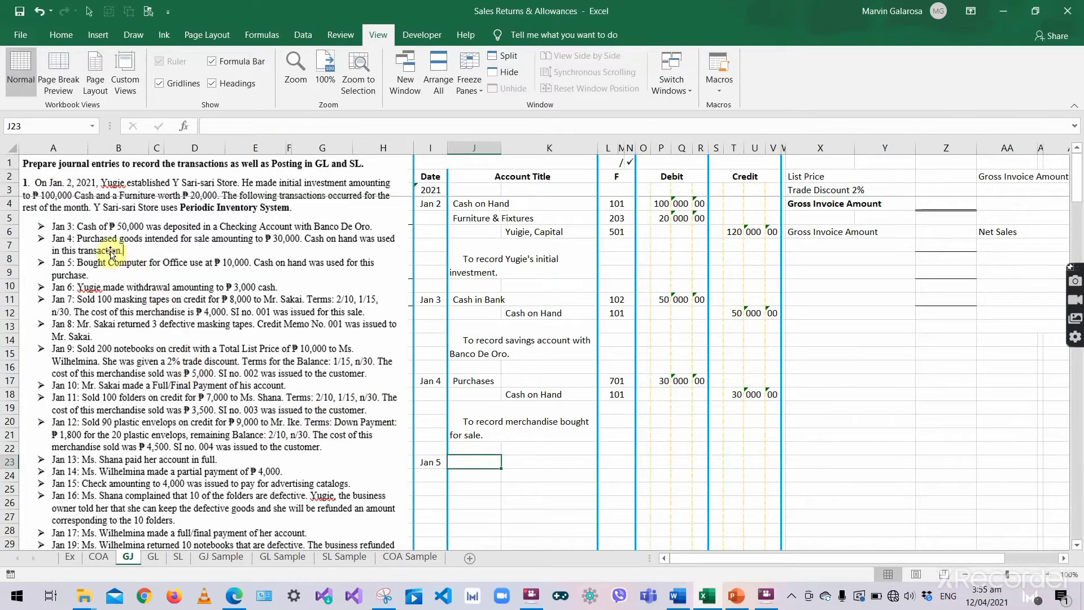
{"action": "left_click", "coordinate": [131, 265]}
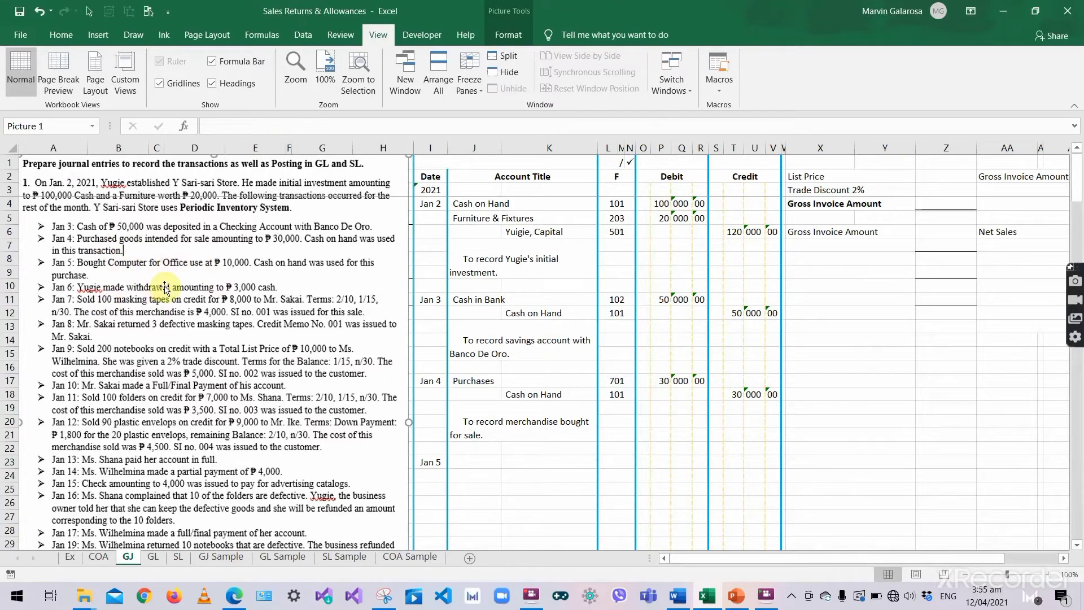
{"action": "left_click", "coordinate": [476, 466]}
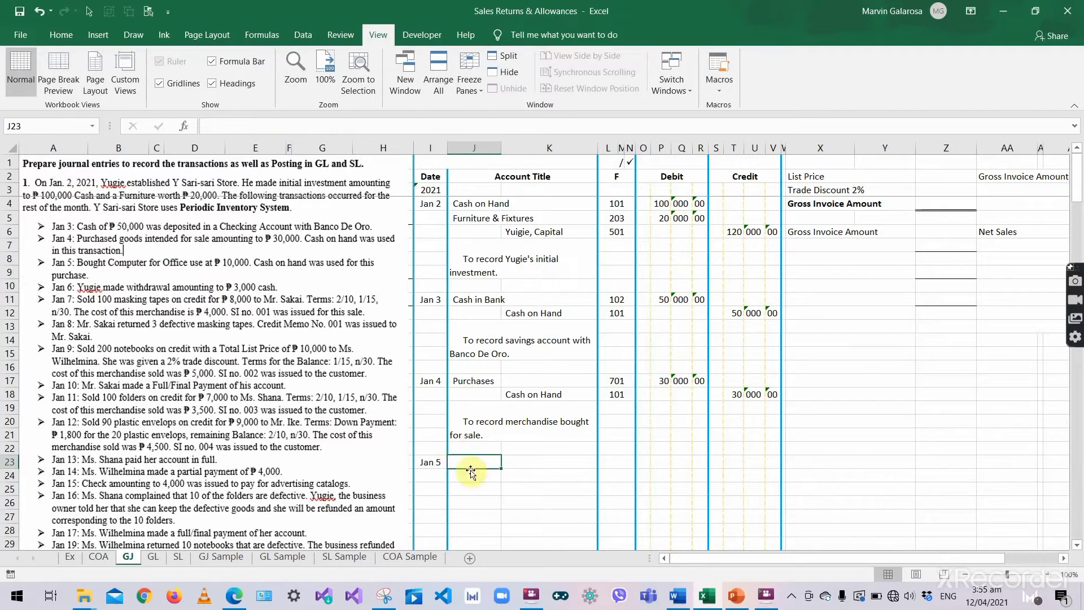
{"action": "type", "text": "O"}
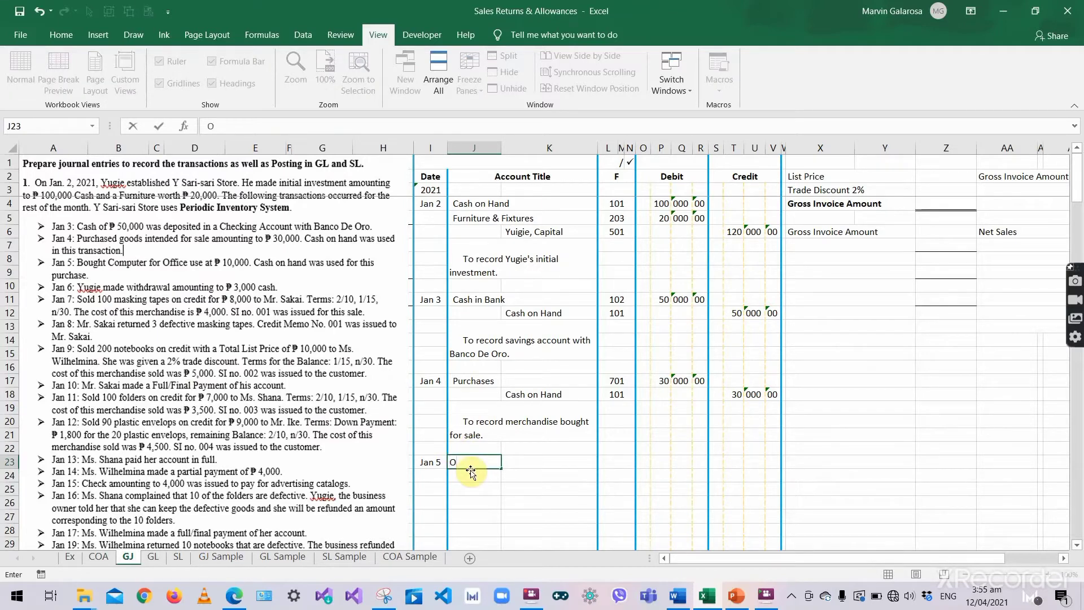
{"action": "type", "text": "ffice Equipm"}
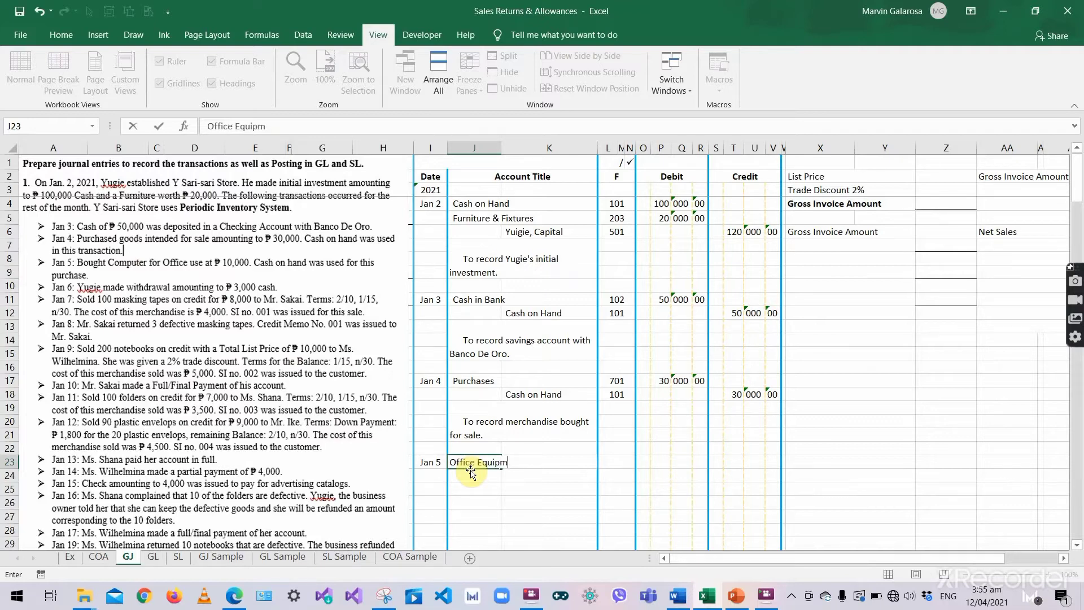
{"action": "type", "text": "ent"}
{"action": "key", "text": "Tab"}
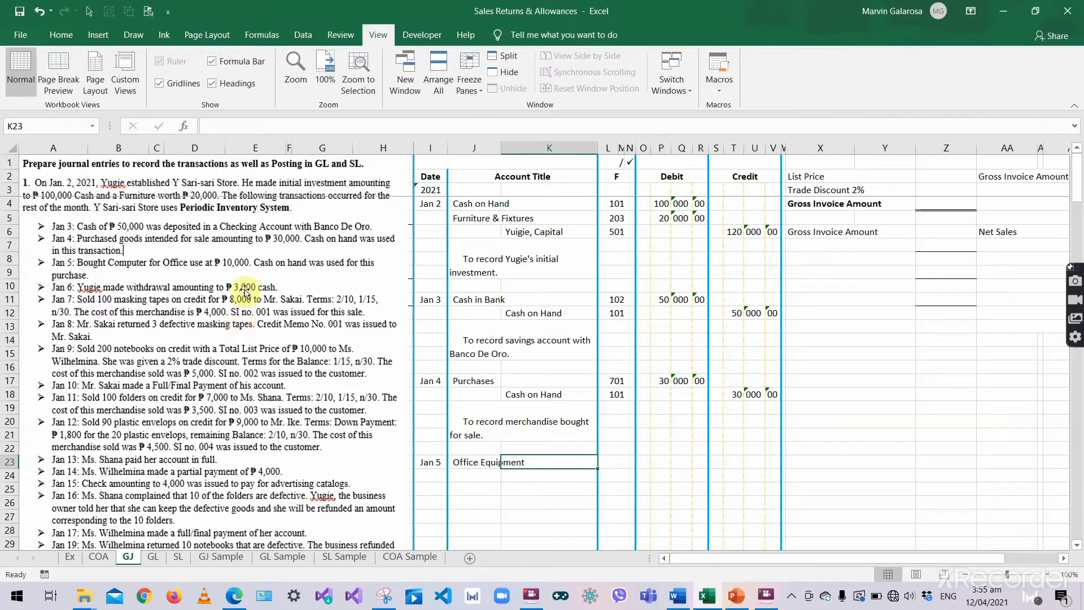
{"action": "left_click", "coordinate": [664, 463]}
{"action": "type", "text": "1"}
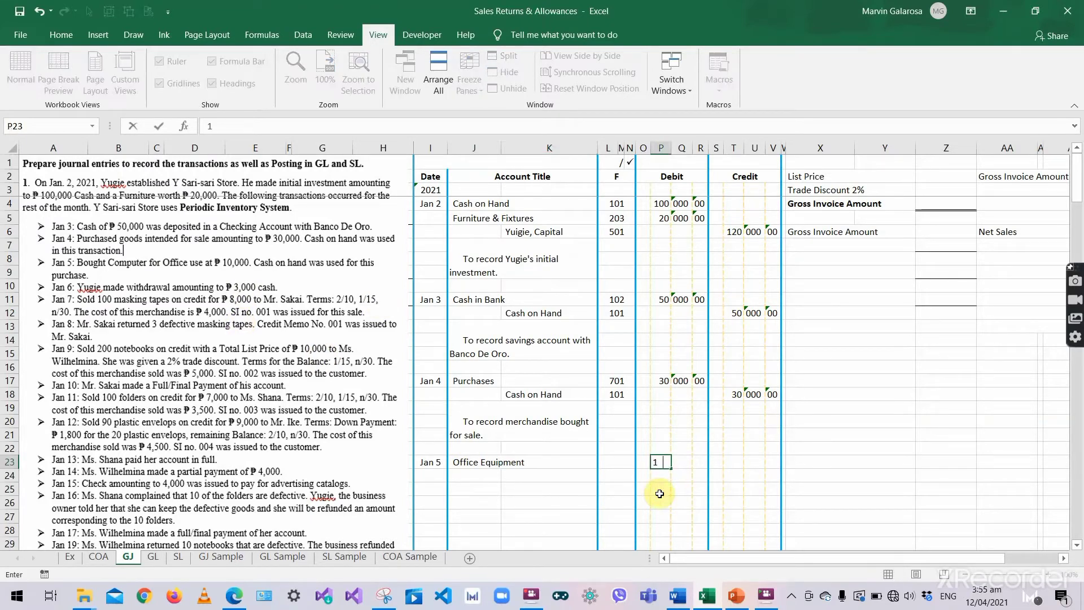
{"action": "type", "text": "0"}
{"action": "key", "text": "Tab"}
{"action": "type", "text": "000"}
{"action": "key", "text": "Tab"}
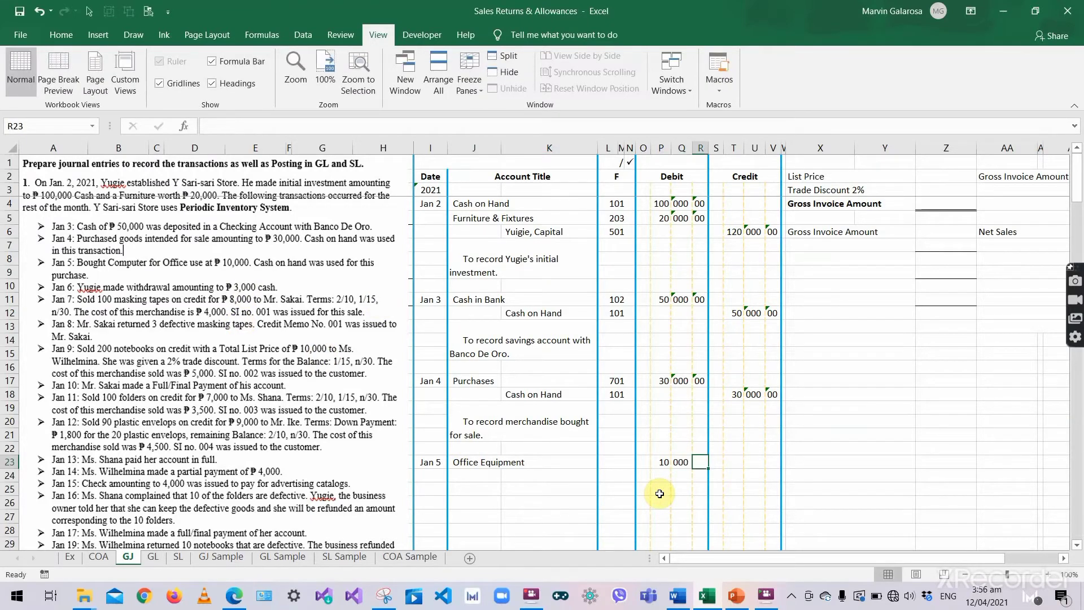
{"action": "type", "text": "00"}
{"action": "key", "text": "Return"}
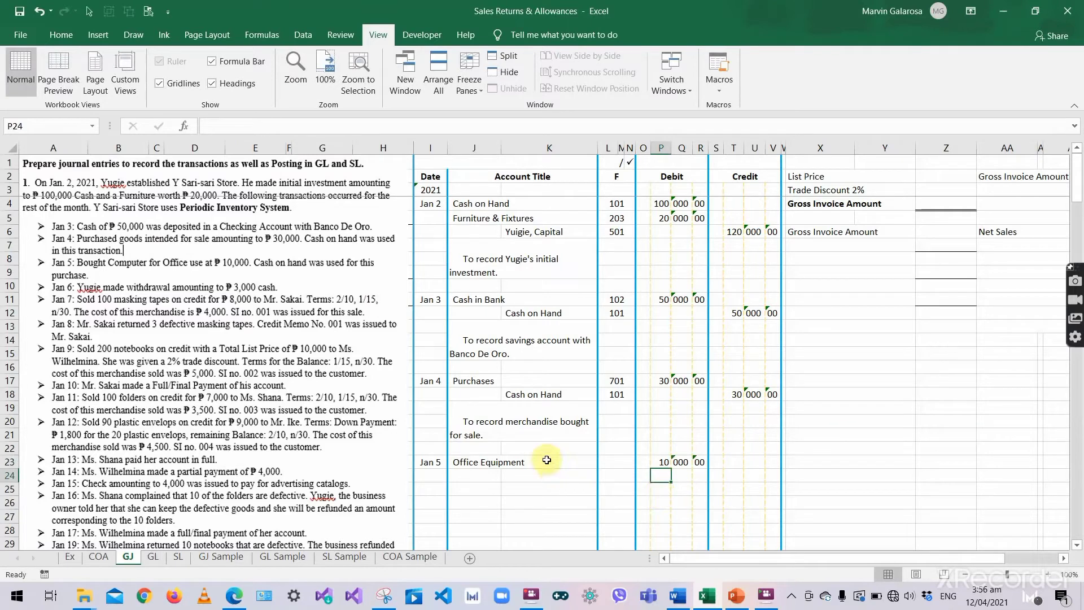
- Enter the Jan 5 credit line: Cash on Hand, 10,000.00
{"action": "left_click", "coordinate": [516, 476]}
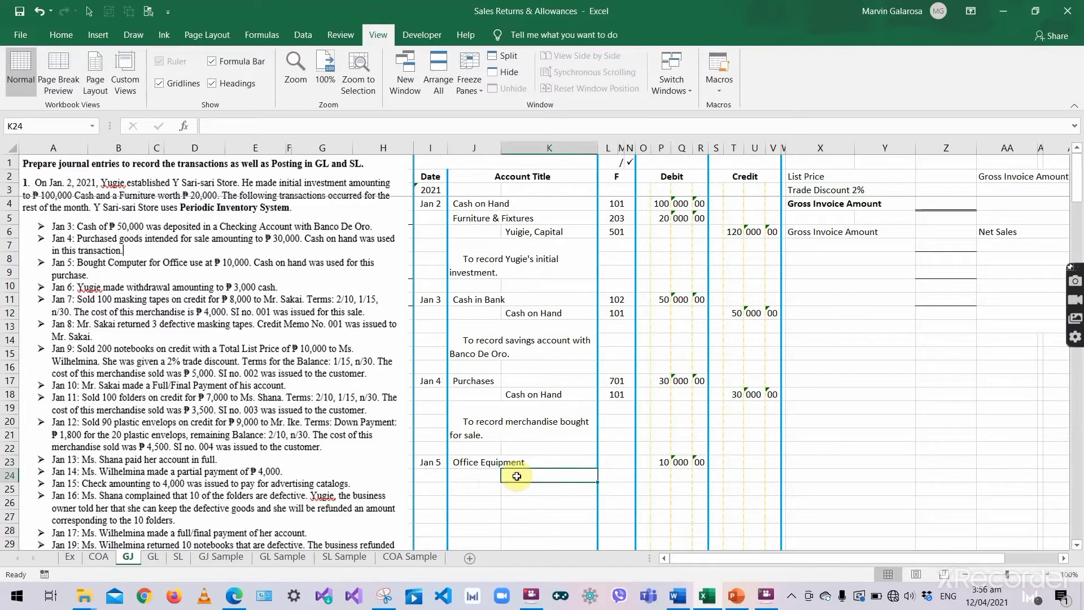
{"action": "left_click", "coordinate": [522, 395]}
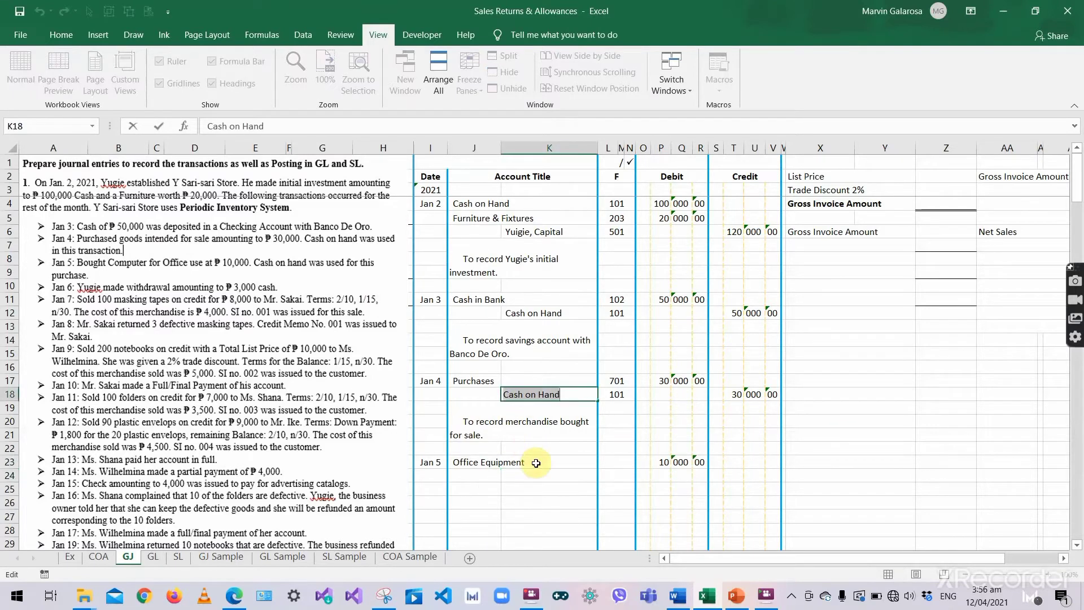
{"action": "left_click", "coordinate": [555, 475]}
{"action": "type", "text": "Cash on Hand"}
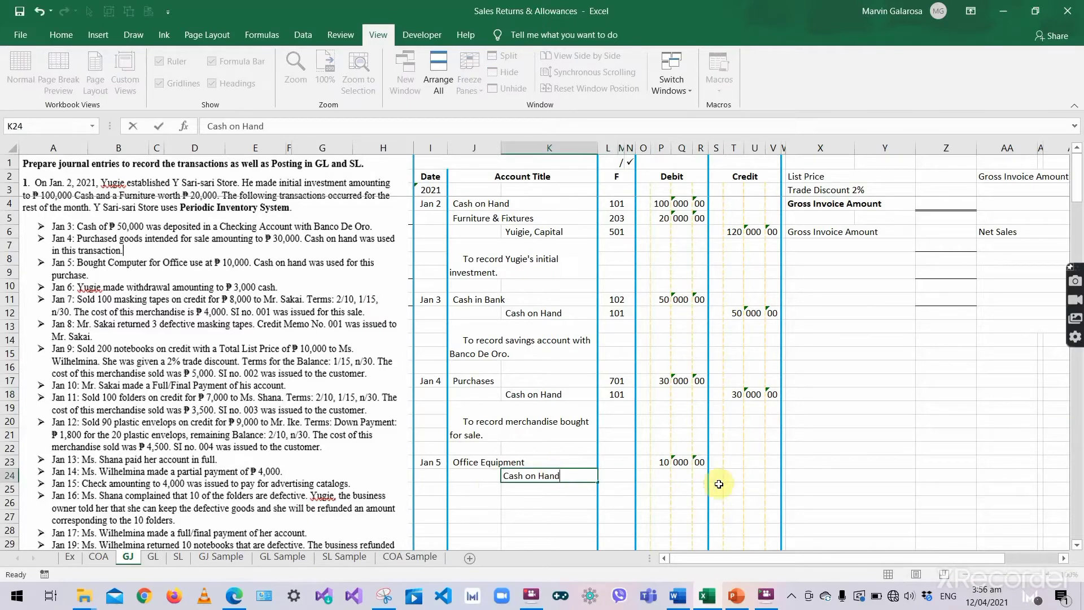
{"action": "key", "text": "Tab"}
{"action": "left_click", "coordinate": [728, 478]}
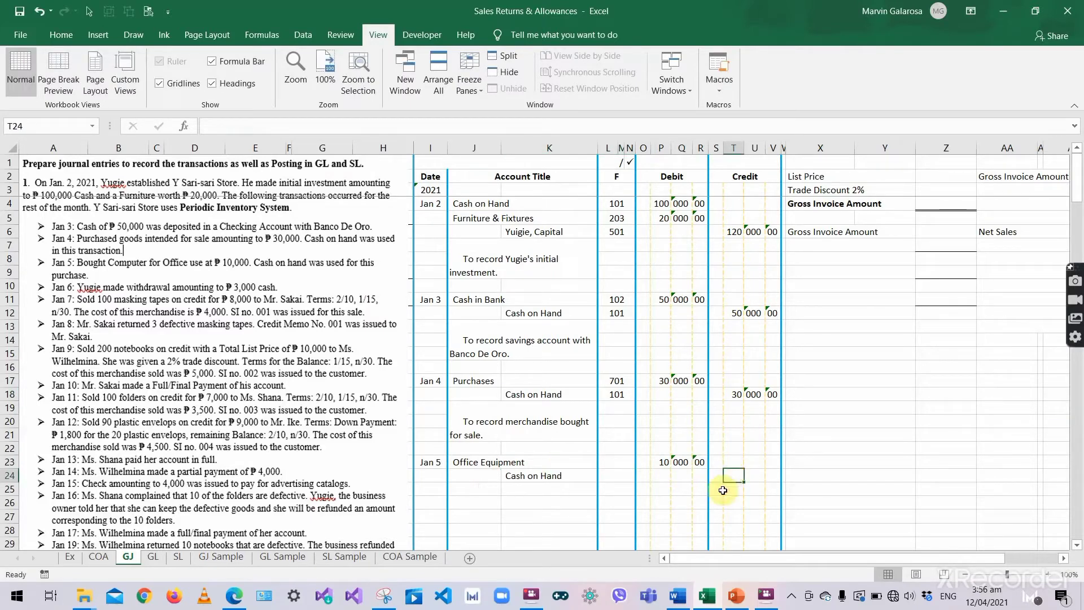
{"action": "type", "text": "10"}
{"action": "key", "text": "Tab"}
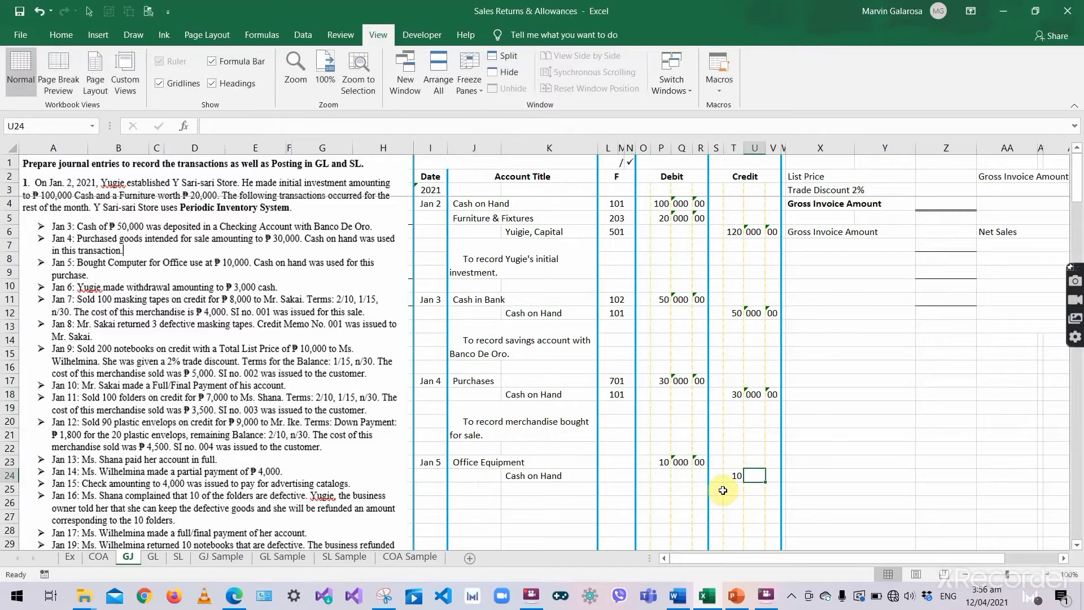
{"action": "type", "text": "000"}
{"action": "key", "text": "Tab"}
{"action": "type", "text": "00"}
{"action": "key", "text": "Return"}
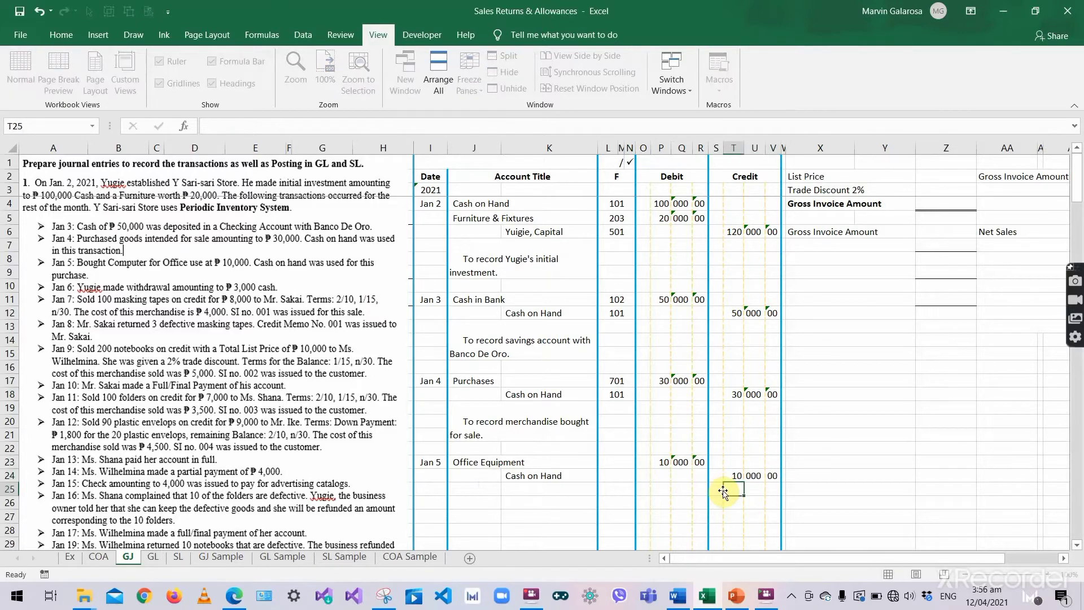
- Add the explanation 'To record computer purchased for office use.' in J25
{"action": "left_click", "coordinate": [513, 444]}
{"action": "key", "text": "ctrl+c"}
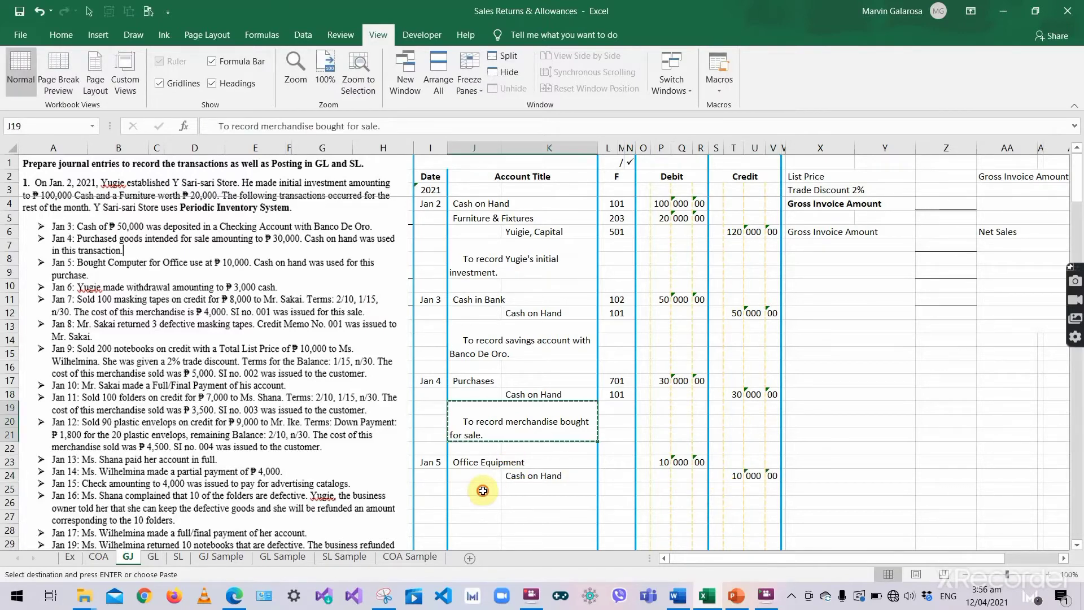
{"action": "left_click", "coordinate": [482, 508]}
{"action": "key", "text": "ctrl+v"}
{"action": "key", "text": "BackSpace"}
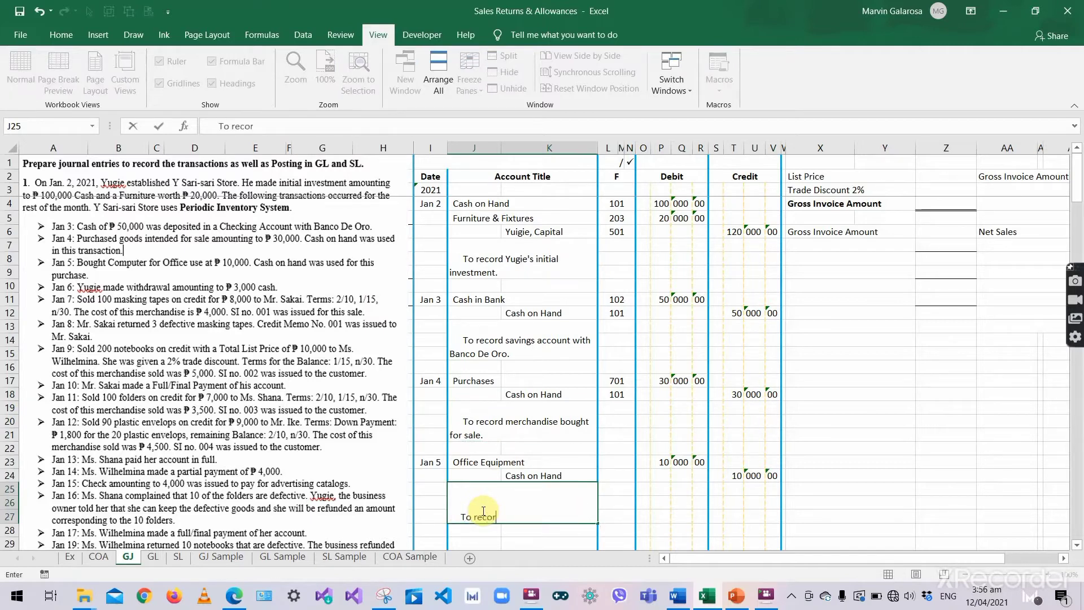
{"action": "type", "text": "To record computer purcha"}
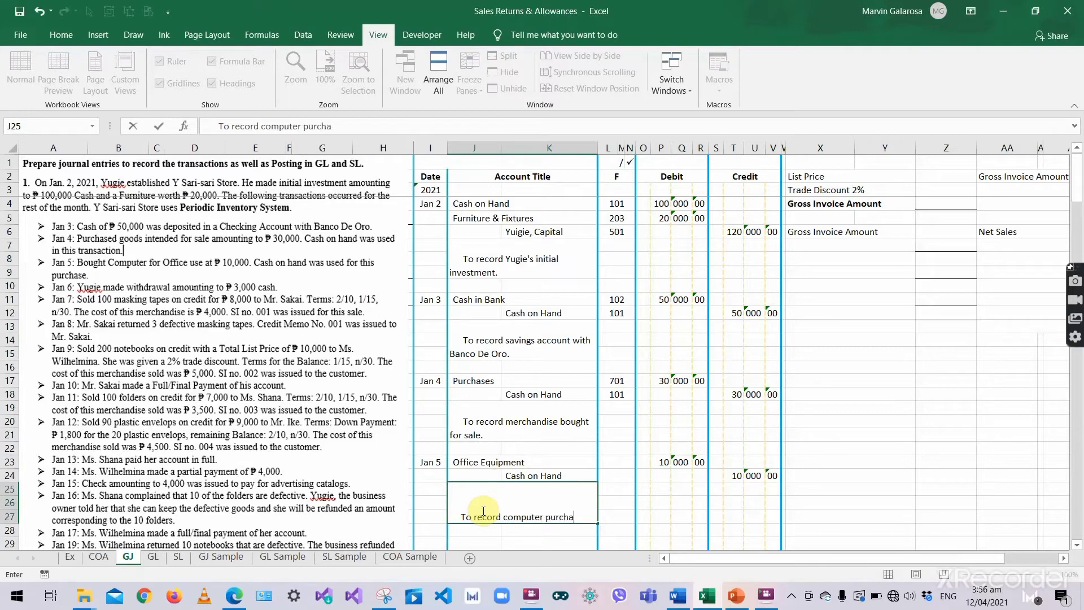
{"action": "type", "text": "sed for "}
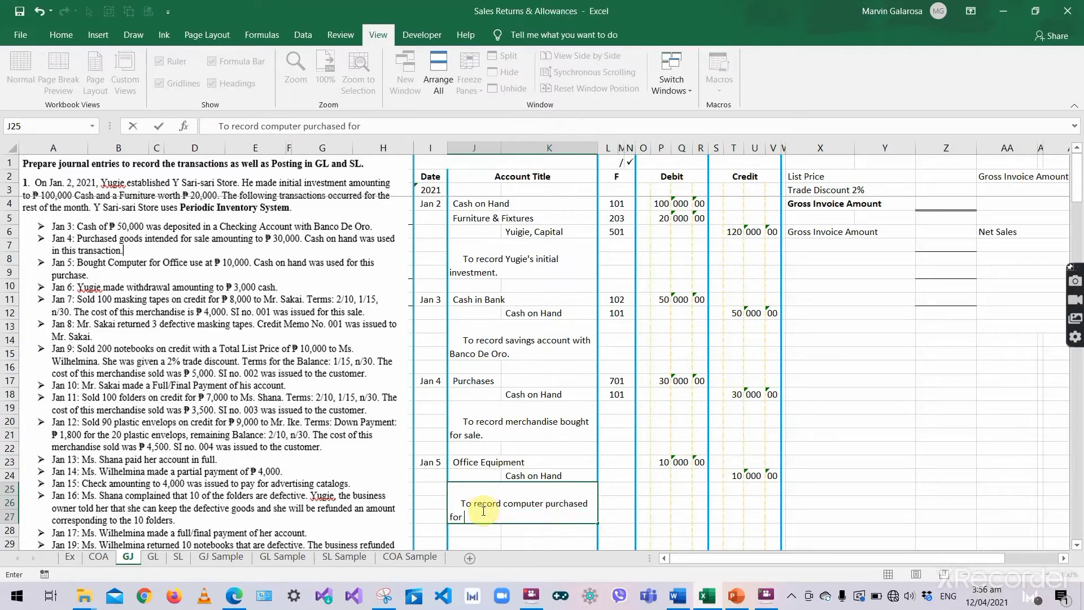
{"action": "type", "text": "office"}
{"action": "type", "text": "use."}
{"action": "key", "text": "Return"}
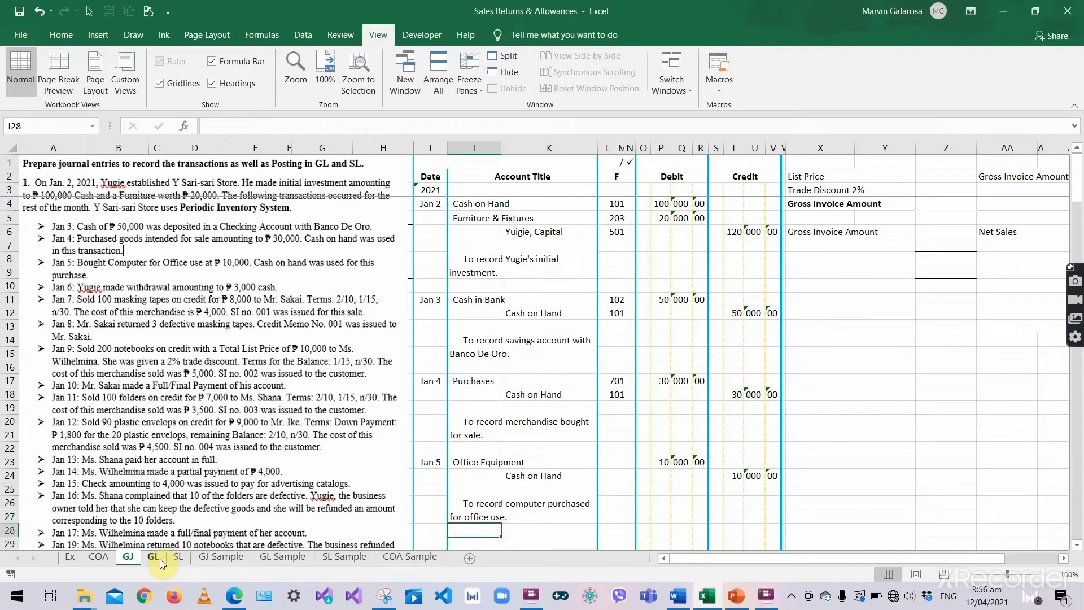
{"action": "left_click", "coordinate": [659, 462]}
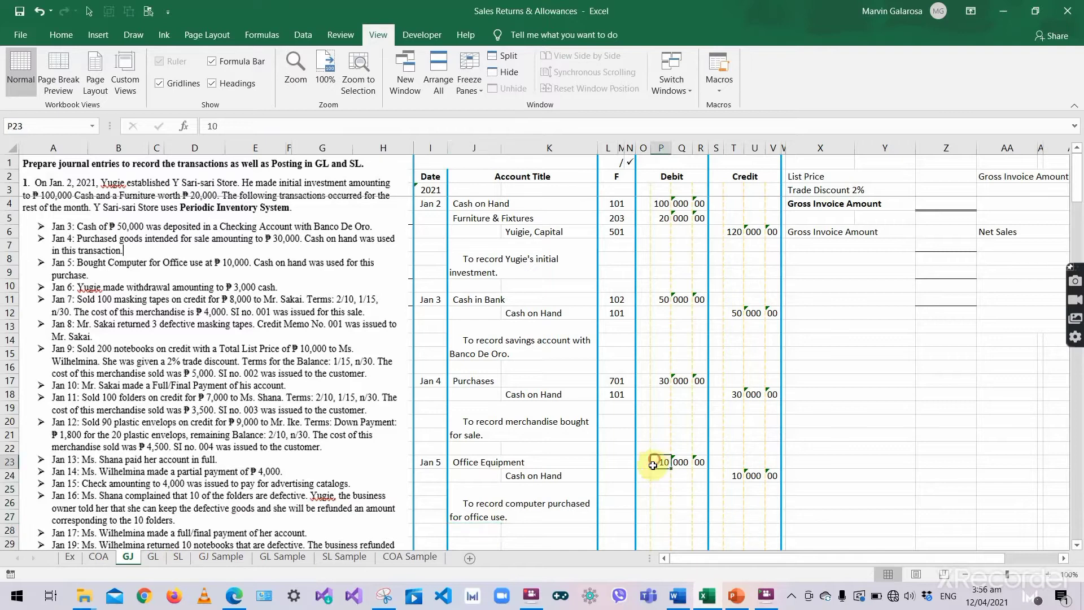
- Start the Office Equipment ledger entry dated 2021, Jan 5
{"action": "left_click", "coordinate": [153, 557]}
{"action": "left_click", "coordinate": [453, 377]}
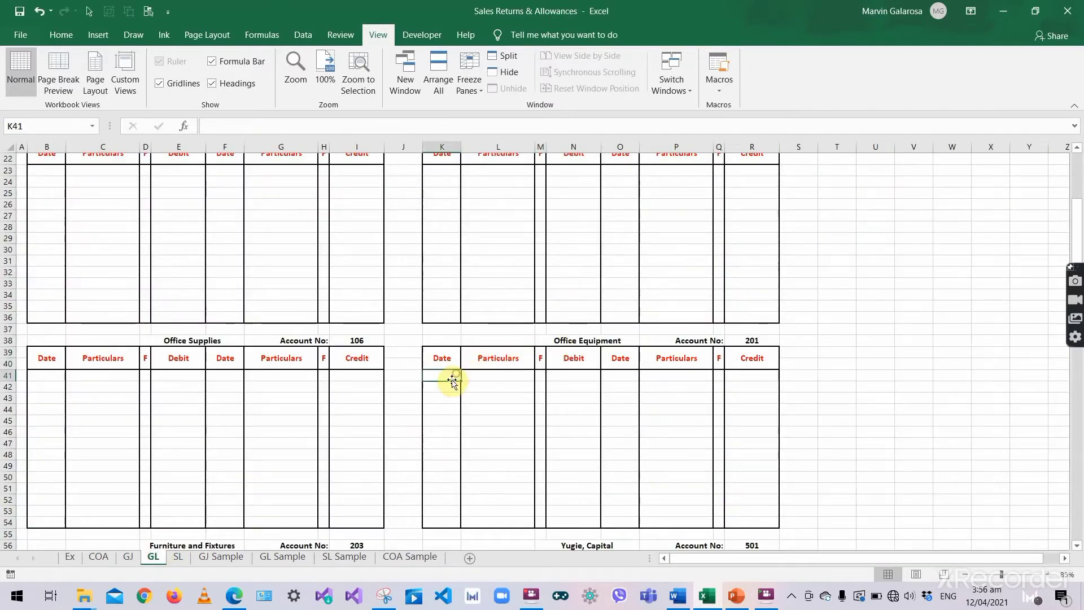
{"action": "type", "text": "2021"}
{"action": "key", "text": "Return"}
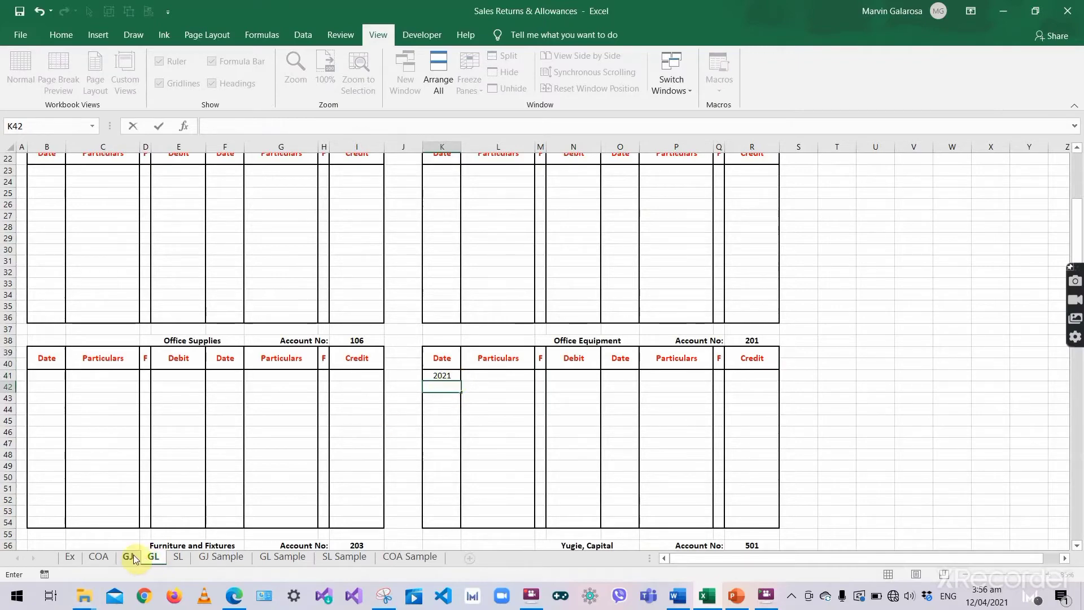
{"action": "left_click", "coordinate": [135, 558]}
{"action": "left_click", "coordinate": [151, 558]}
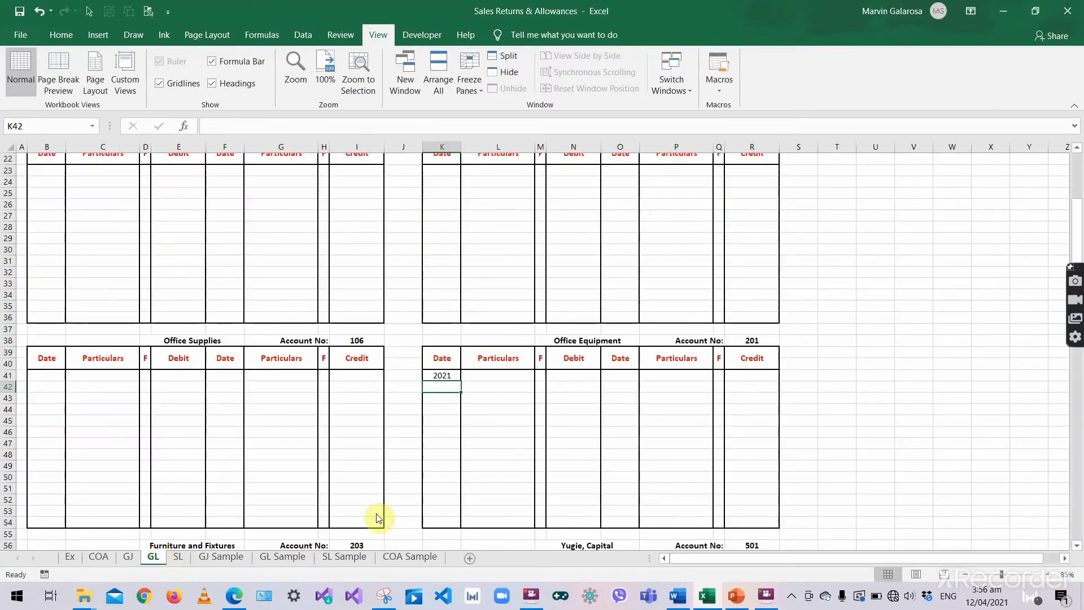
{"action": "type", "text": "'Jan"}
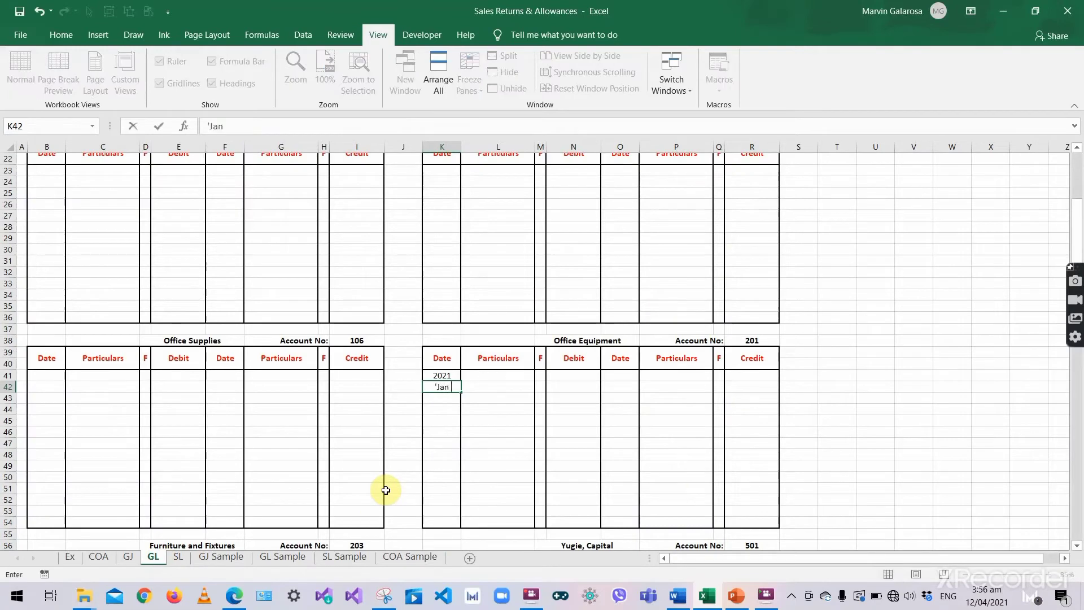
{"action": "type", "text": " 5"}
{"action": "key", "text": "Tab"}
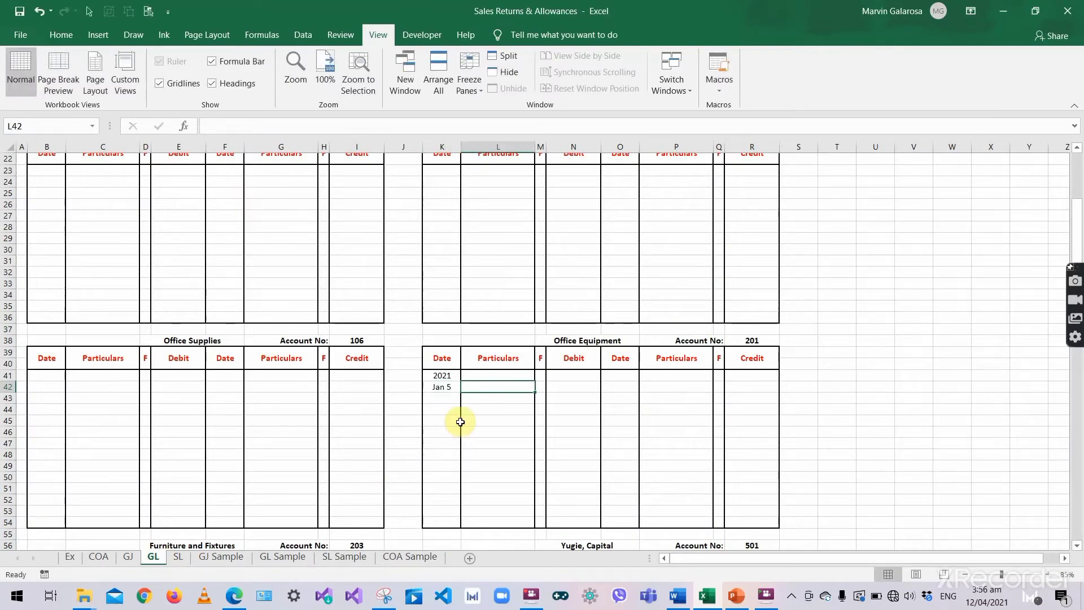
- Complete it with 'Computer purchased', folio J1 and a 10,000 debit
{"action": "type", "text": "Comp"}
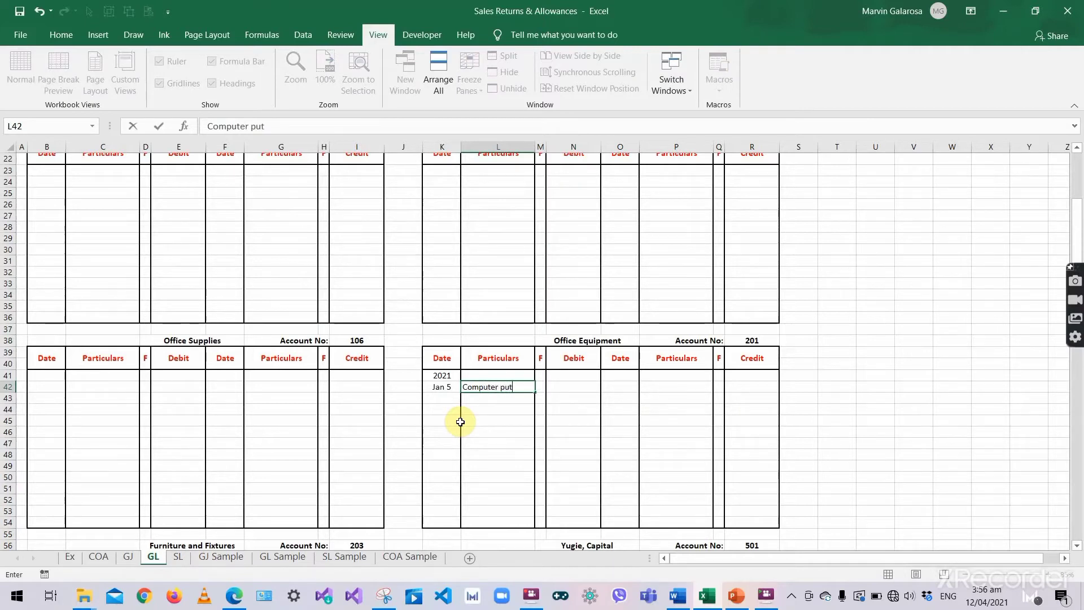
{"action": "type", "text": "uter purchased"}
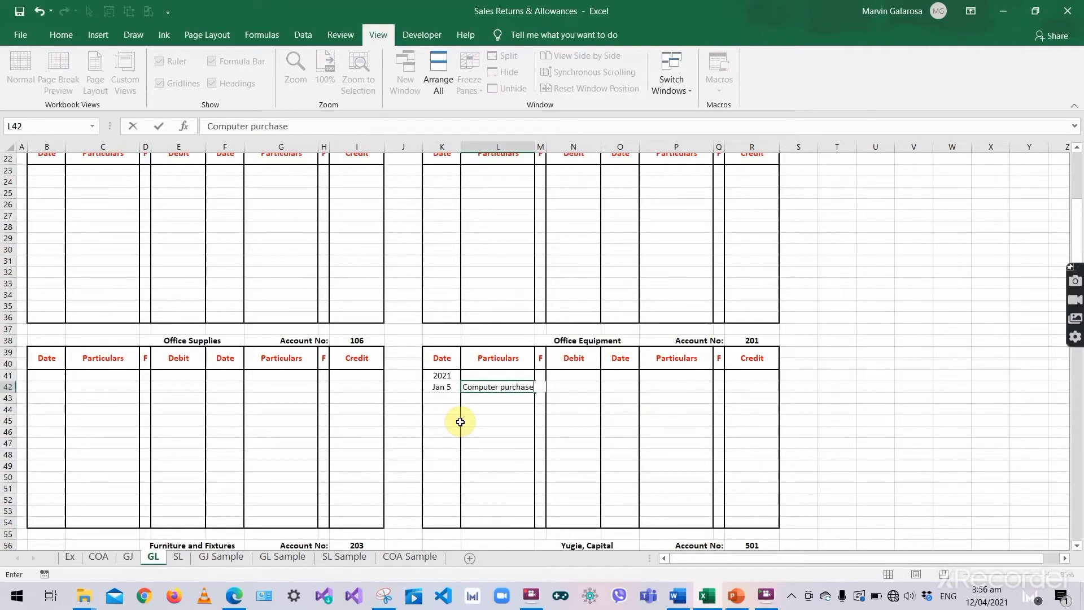
{"action": "key", "text": "Tab"}
{"action": "type", "text": "J1"}
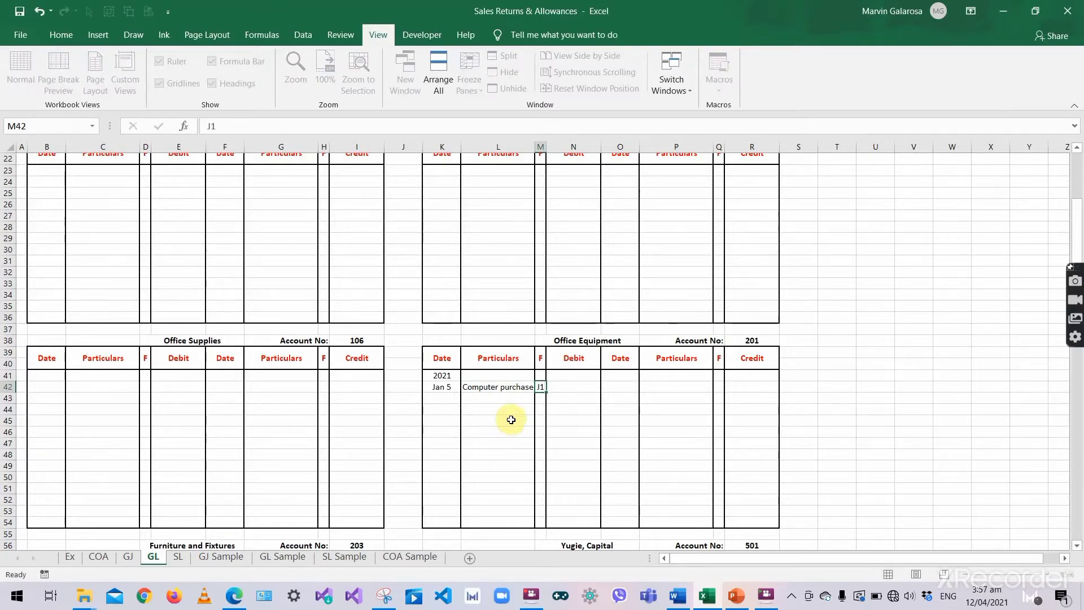
{"action": "key", "text": "Tab"}
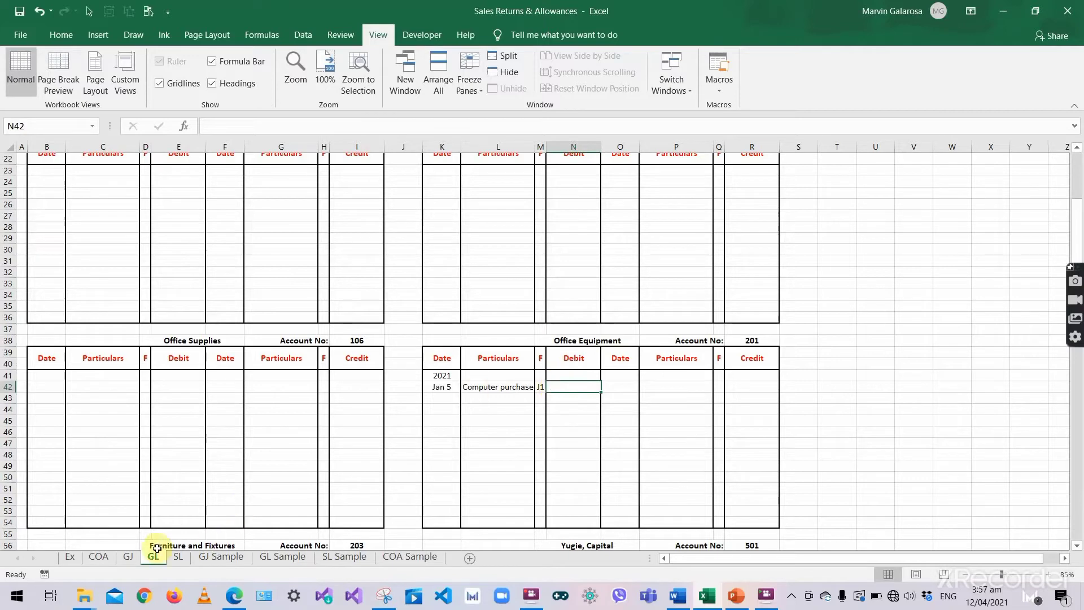
{"action": "type", "text": "10,00"}
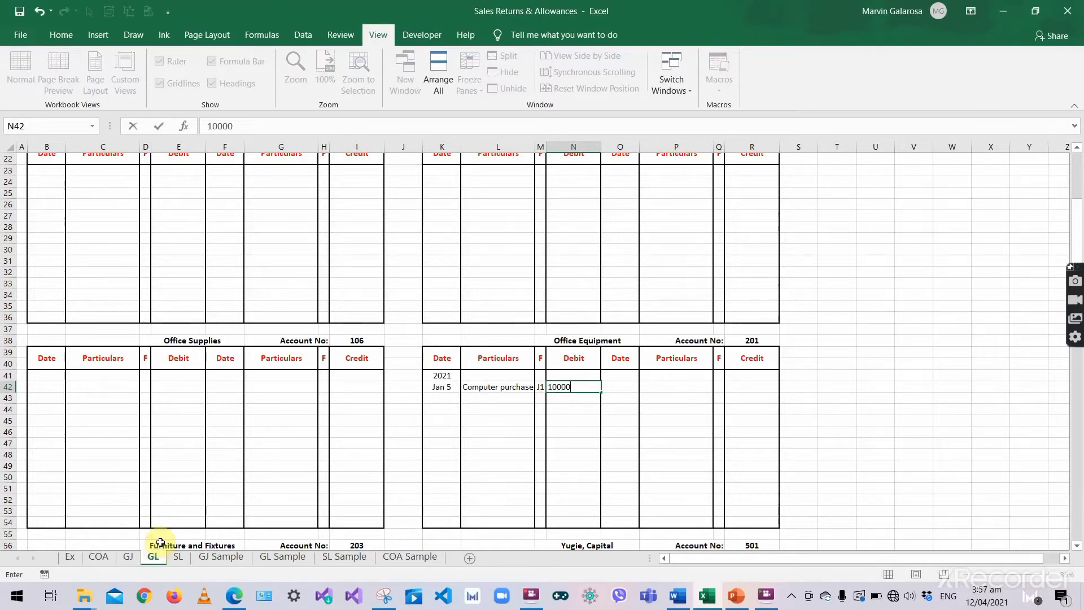
{"action": "type", "text": "0"}
{"action": "key", "text": "Return"}
{"action": "left_click", "coordinate": [565, 432]}
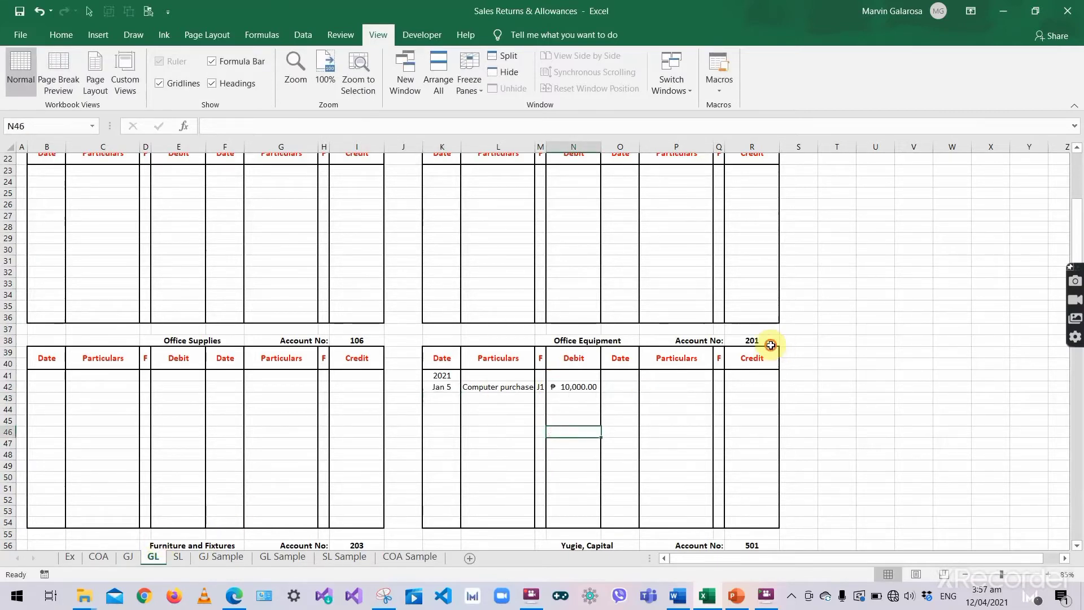
{"action": "left_click", "coordinate": [770, 345]}
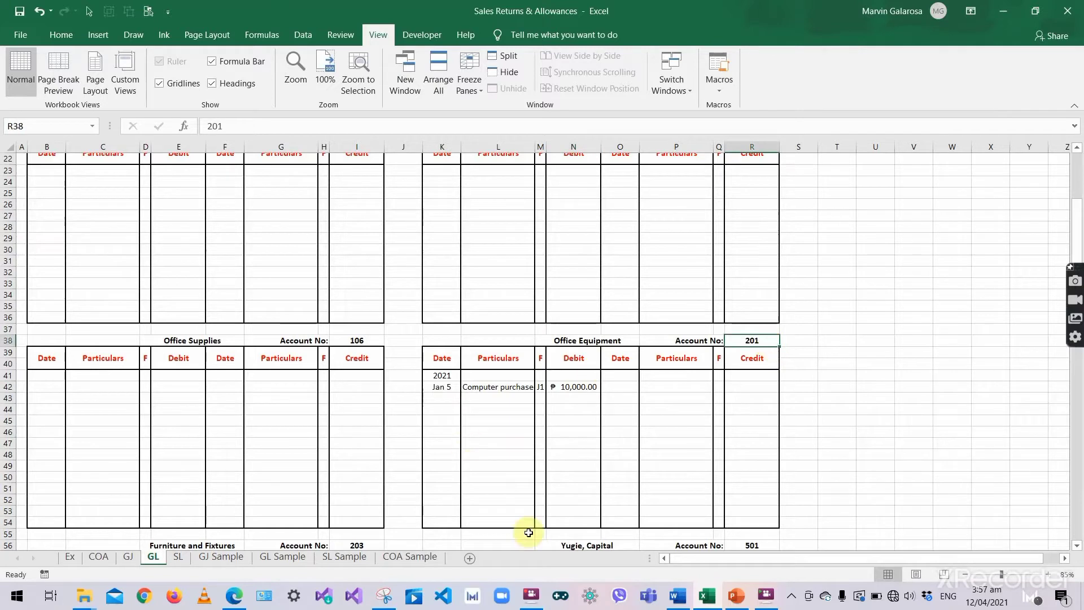
- Enter folio 201 in L23 beside the Jan 5 Office Equipment line
{"action": "left_click", "coordinate": [127, 558]}
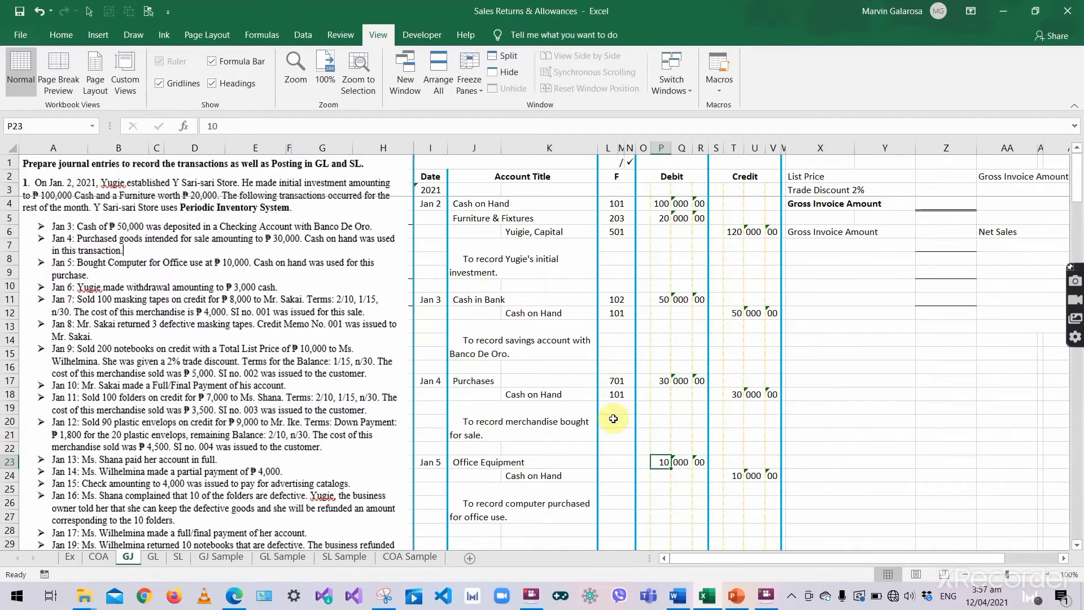
{"action": "left_click", "coordinate": [622, 465]}
{"action": "scroll", "coordinate": [581, 541], "scroll_direction": "down", "scroll_amount": 1}
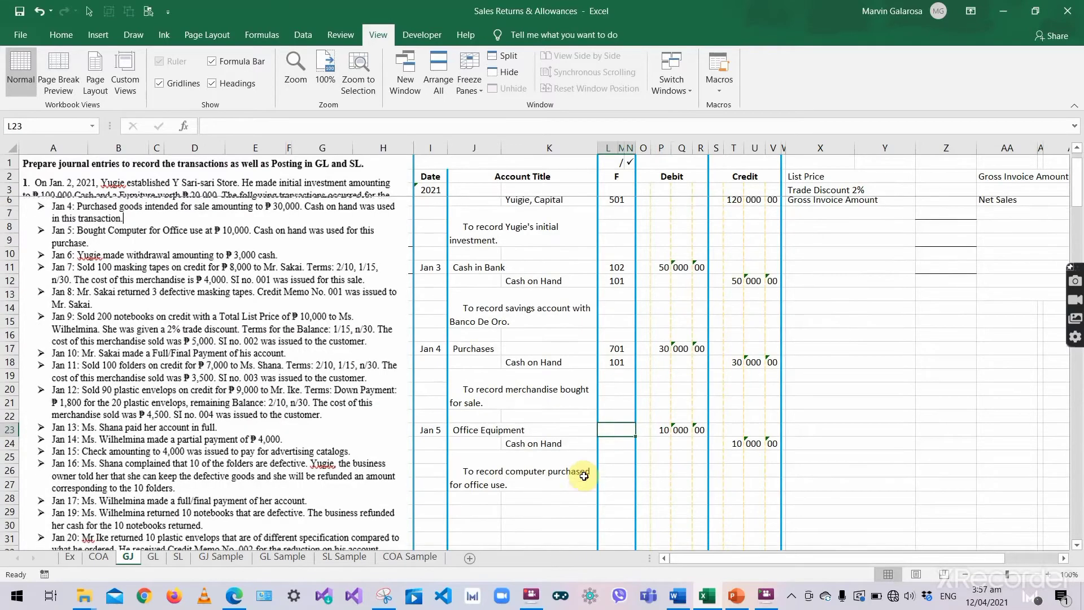
{"action": "scroll", "coordinate": [582, 508], "scroll_direction": "up", "scroll_amount": 1}
{"action": "type", "text": "20"}
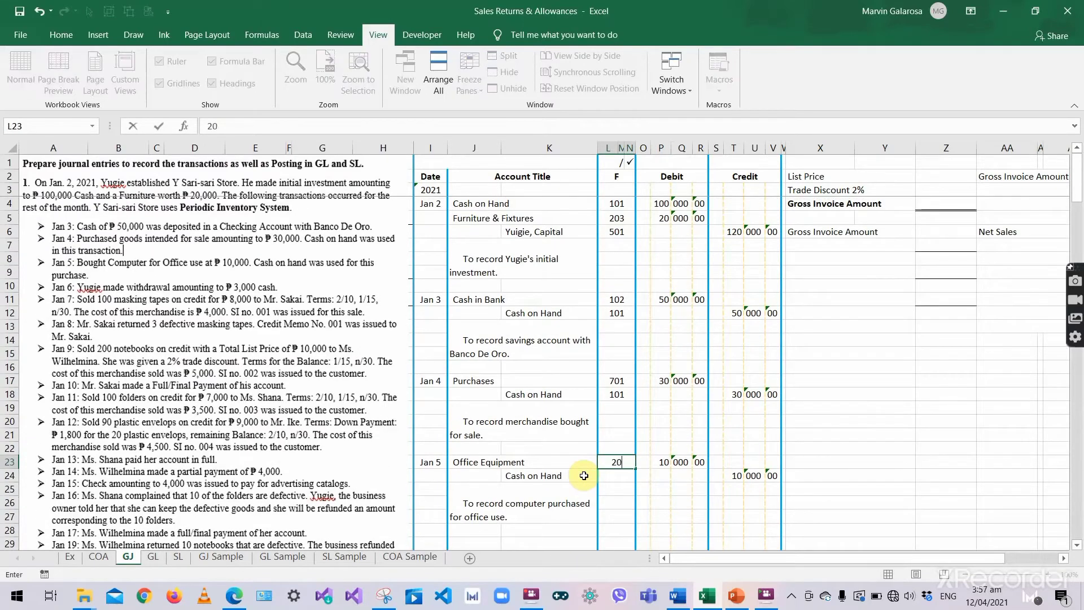
{"action": "type", "text": "1"}
{"action": "key", "text": "Return"}
{"action": "scroll", "coordinate": [585, 475], "scroll_direction": "down", "scroll_amount": 2}
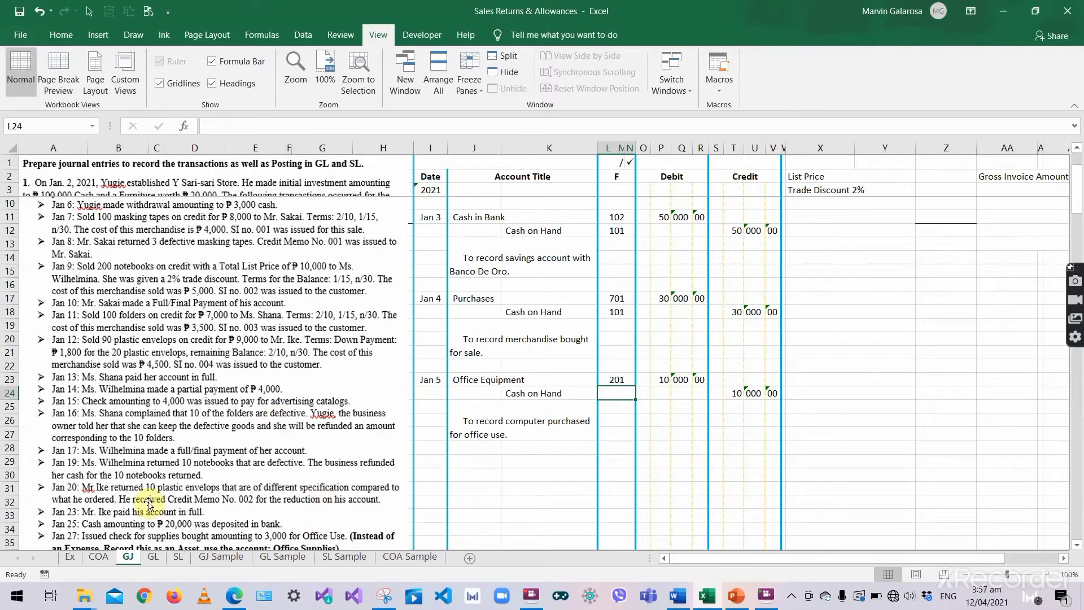
- Add the Jan 5 Cash on Hand credit: Computer Purchase, J1, 10,000
{"action": "left_click", "coordinate": [152, 556]}
{"action": "scroll", "coordinate": [280, 424], "scroll_direction": "up", "scroll_amount": 7}
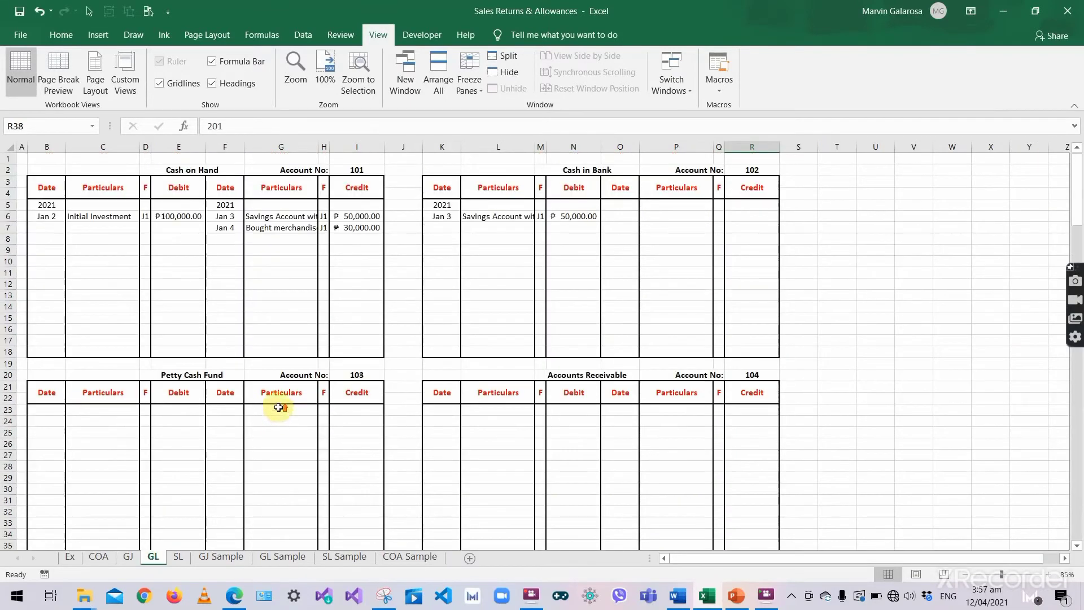
{"action": "left_click", "coordinate": [229, 239]}
{"action": "type", "text": "'Jan"}
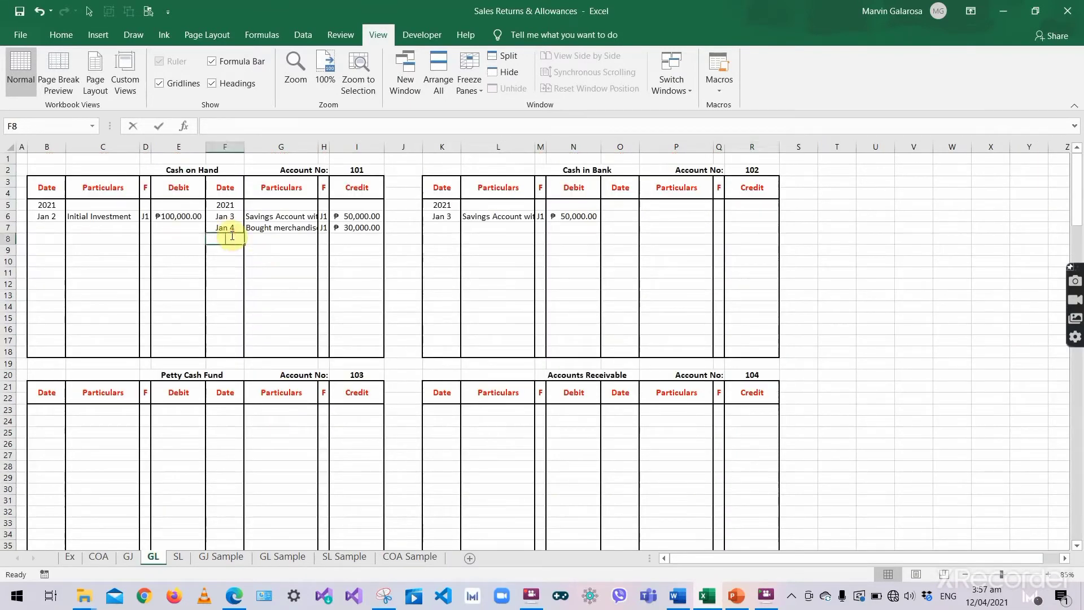
{"action": "type", "text": " 5"}
{"action": "key", "text": "Tab"}
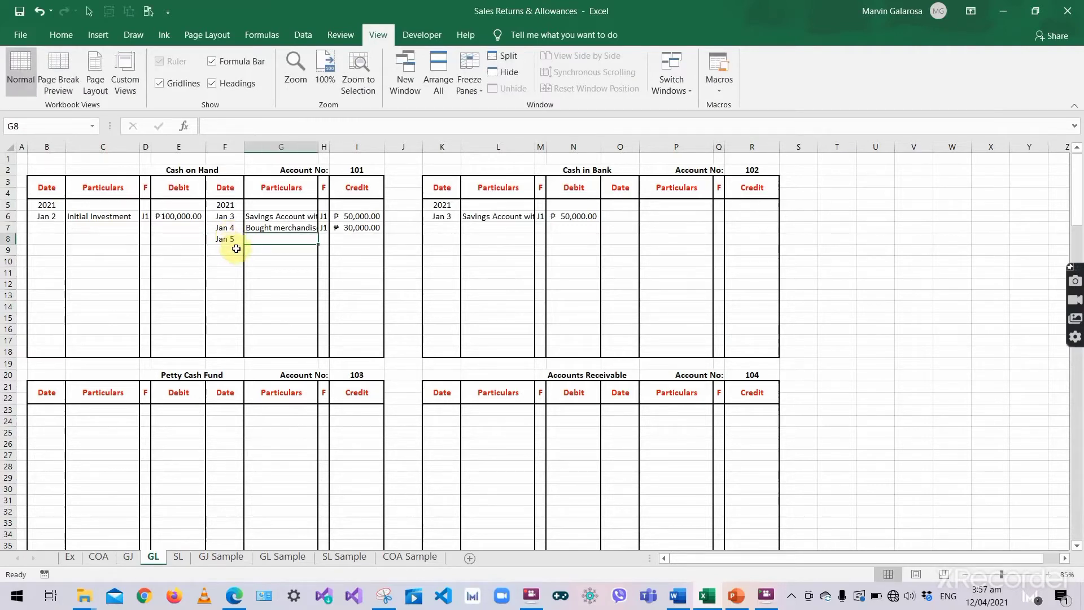
{"action": "type", "text": "Computer Purcha"}
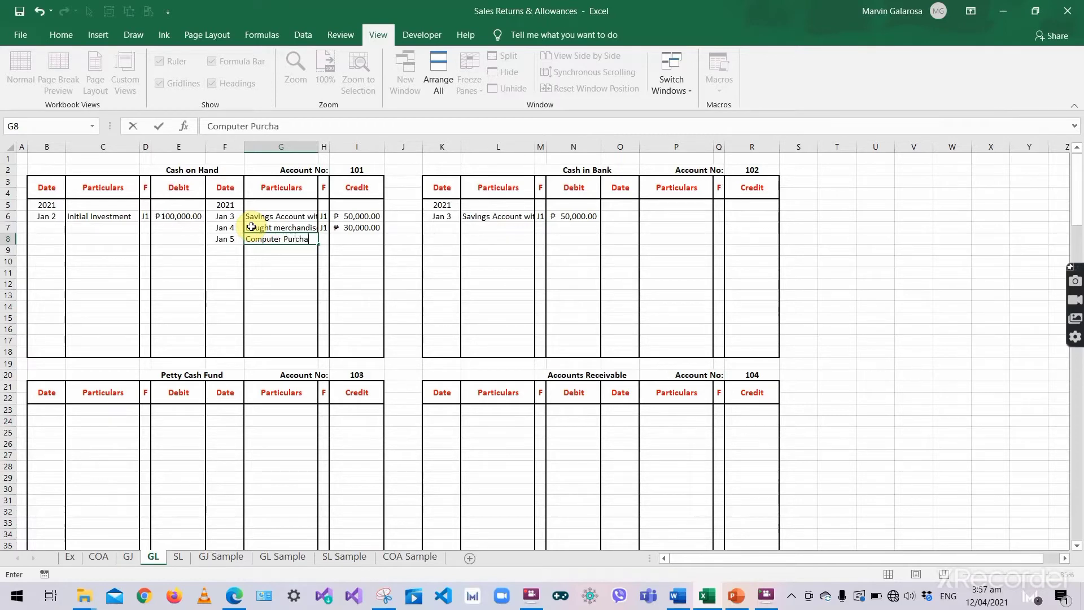
{"action": "type", "text": "se"}
{"action": "key", "text": "Tab"}
{"action": "type", "text": "J1"}
{"action": "key", "text": "Tab"}
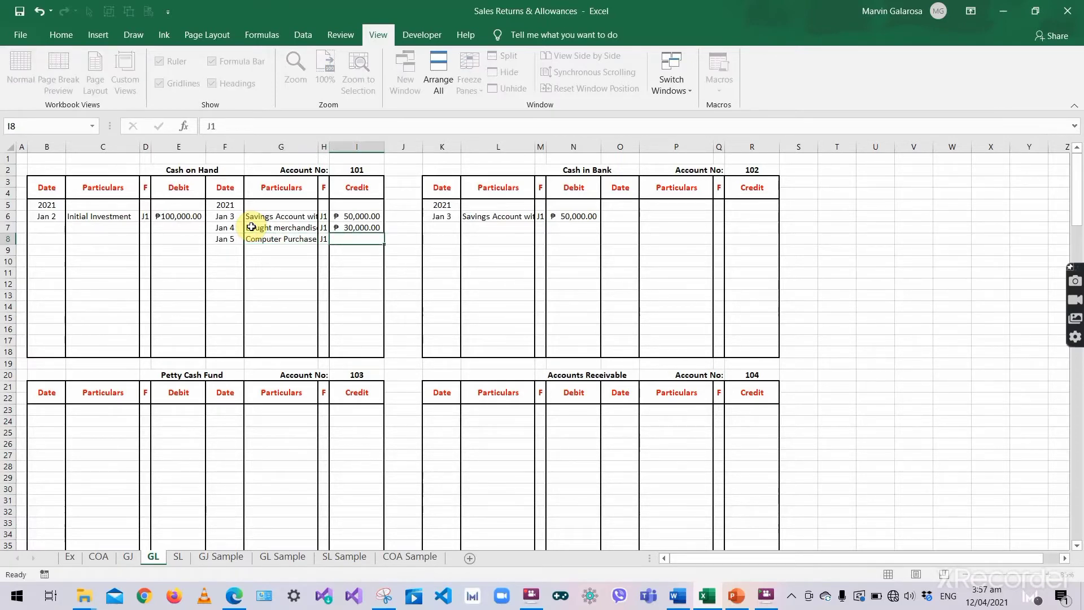
{"action": "type", "text": "10,0000"}
{"action": "key", "text": "Return"}
{"action": "left_click", "coordinate": [323, 270]}
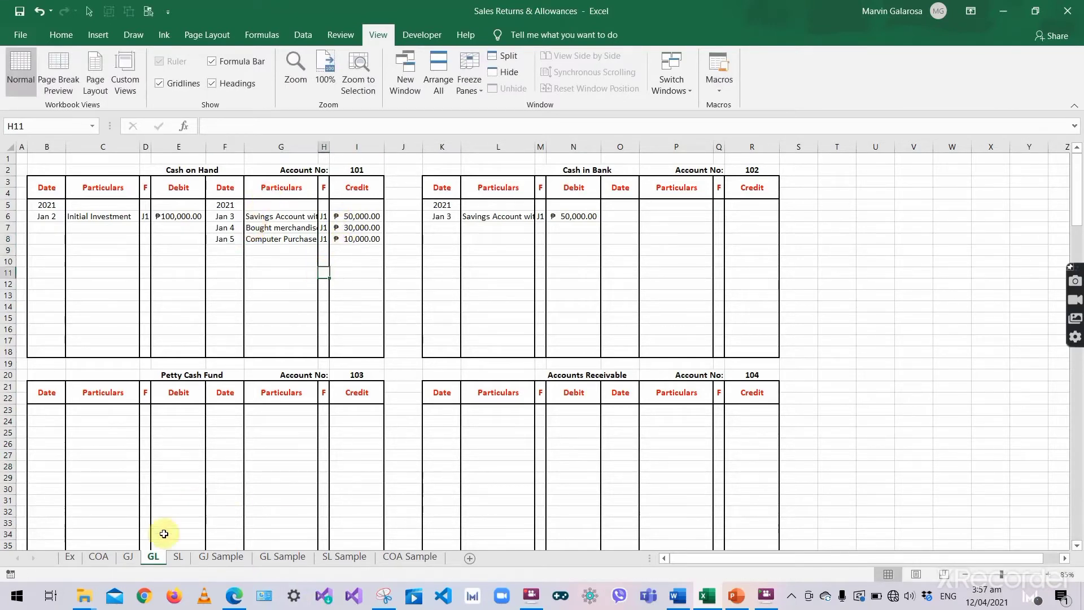
{"action": "left_click", "coordinate": [127, 557]}
- Enter folio 101 in L24 beside the Jan 5 Cash on Hand credit
{"action": "type", "text": "10"}
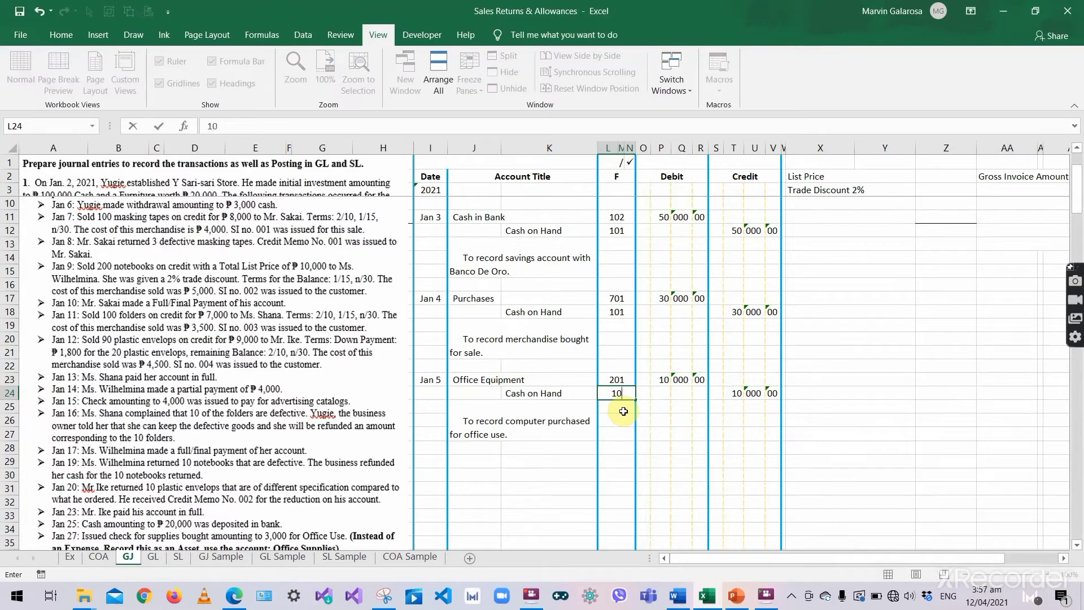
{"action": "type", "text": "1"}
{"action": "key", "text": "Return"}
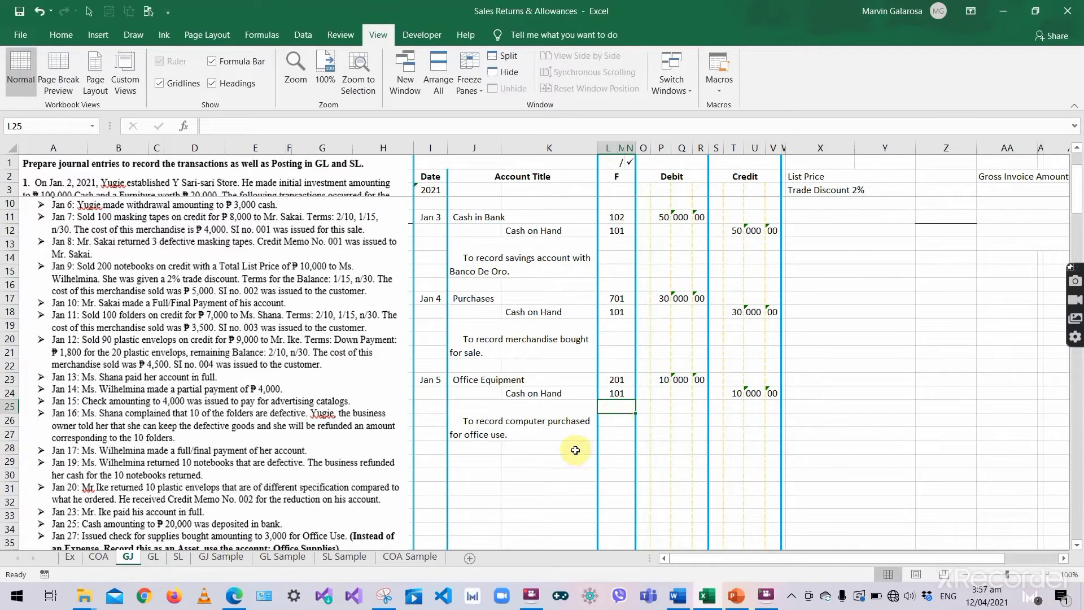
{"action": "scroll", "coordinate": [570, 448], "scroll_direction": "down", "scroll_amount": 1}
{"action": "scroll", "coordinate": [553, 446], "scroll_direction": "up", "scroll_amount": 2}
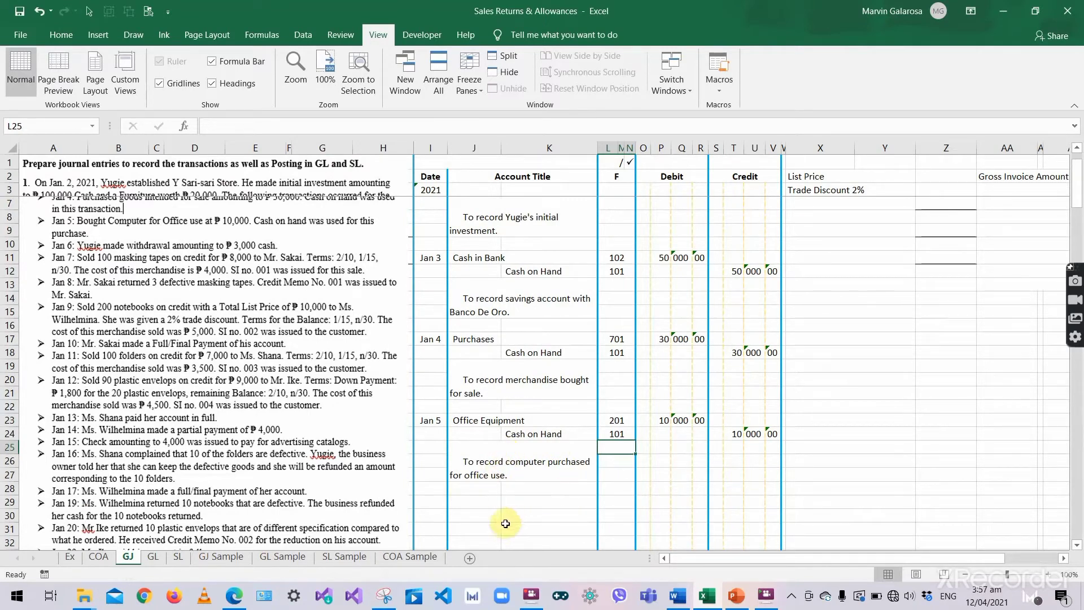
- Start the Jan 6 journal entry with Yugie, Drawings as the debited account
{"action": "left_click", "coordinate": [429, 505]}
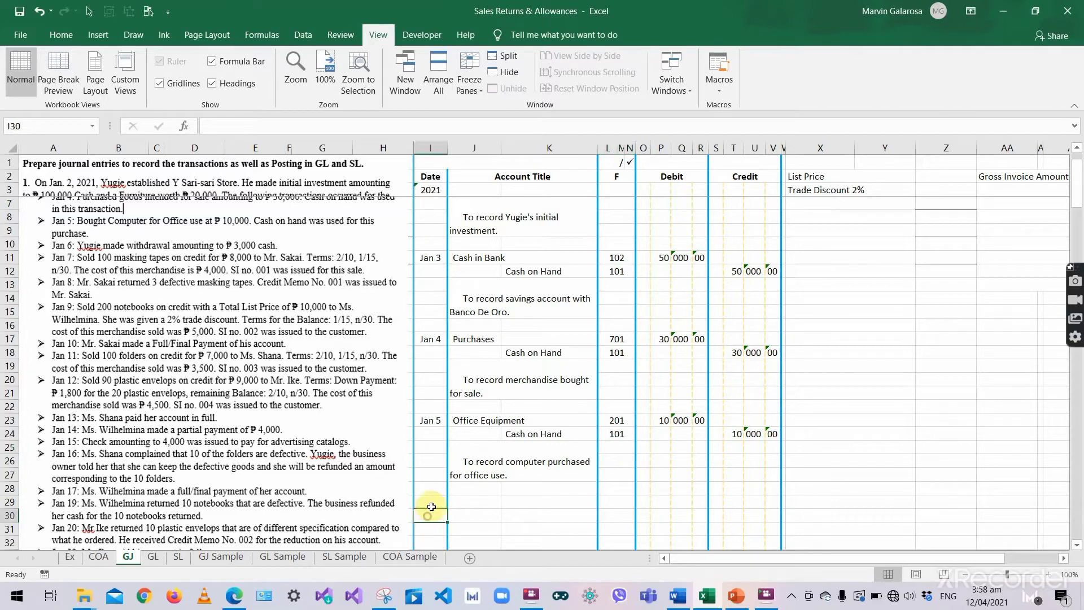
{"action": "type", "text": "'Jan"}
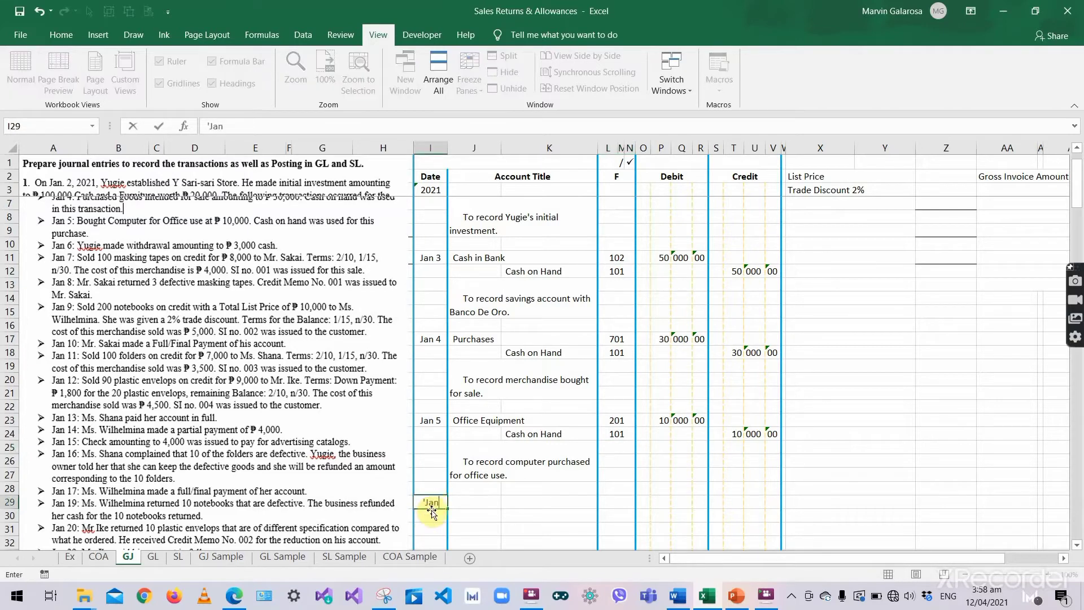
{"action": "type", "text": " 6"}
{"action": "key", "text": "Tab"}
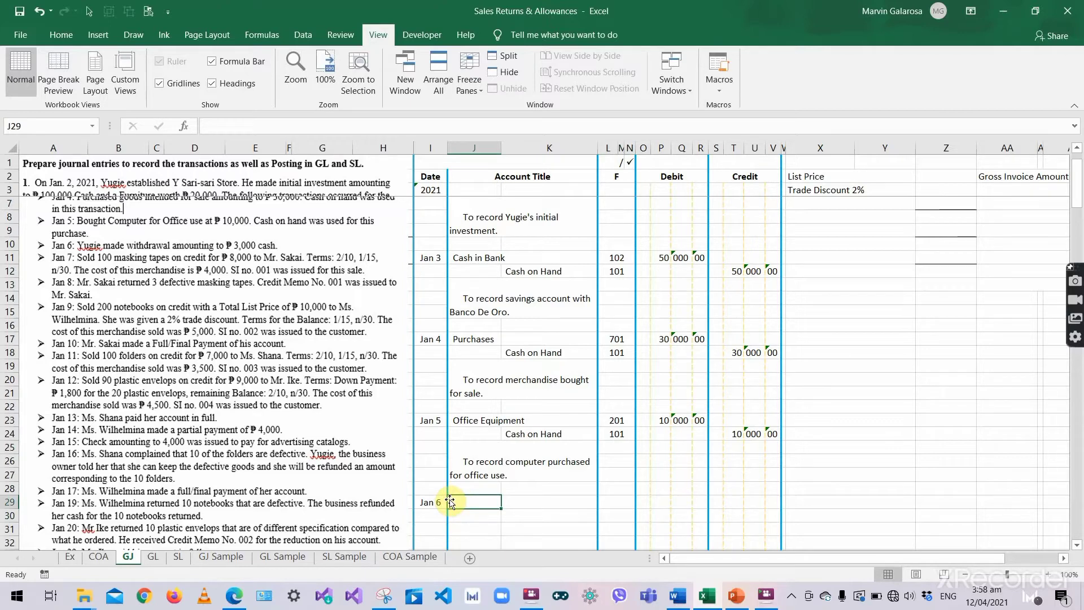
{"action": "scroll", "coordinate": [450, 501], "scroll_direction": "down", "scroll_amount": 2}
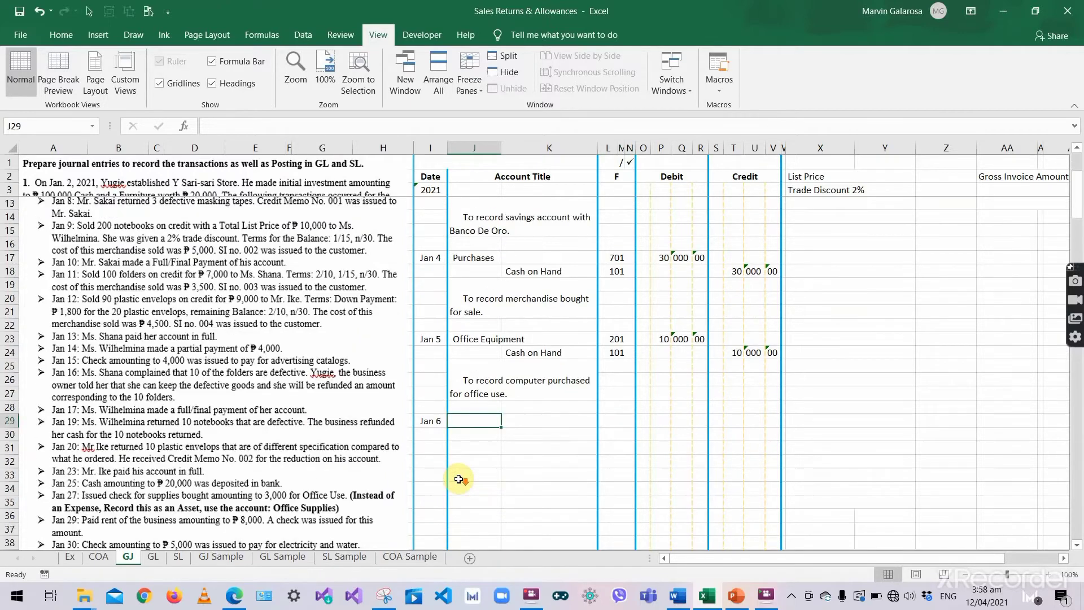
{"action": "scroll", "coordinate": [461, 447], "scroll_direction": "up", "scroll_amount": 1}
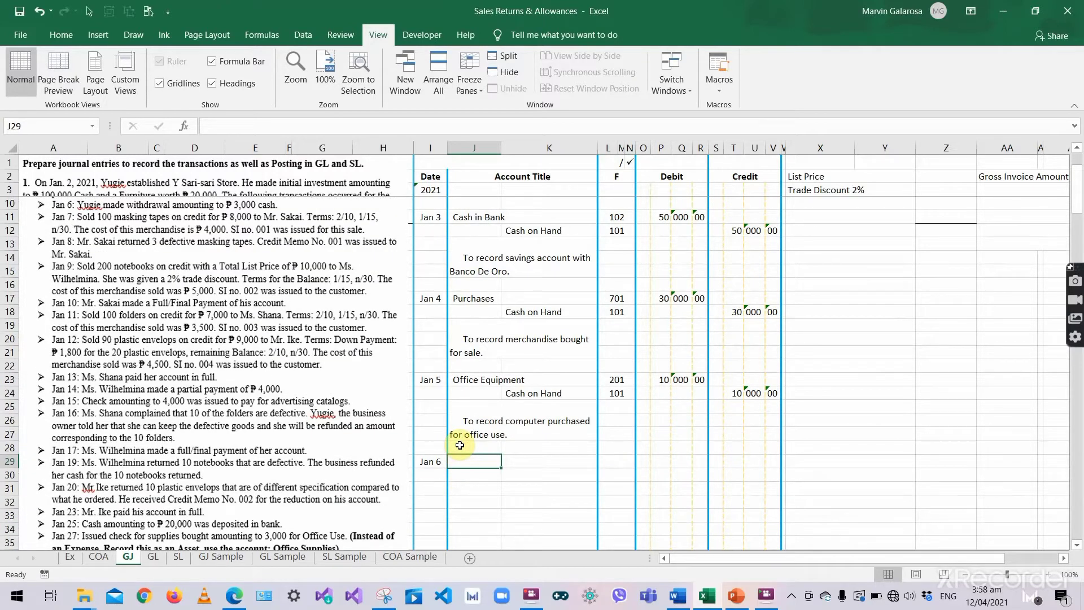
{"action": "scroll", "coordinate": [460, 444], "scroll_direction": "up", "scroll_amount": 1}
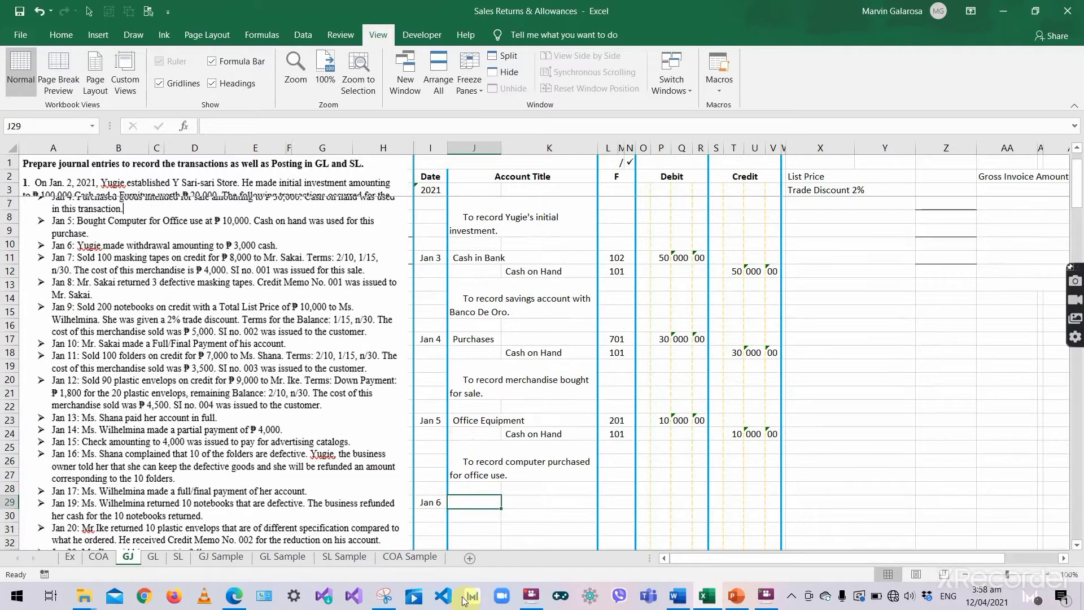
{"action": "type", "text": "Yugie,"}
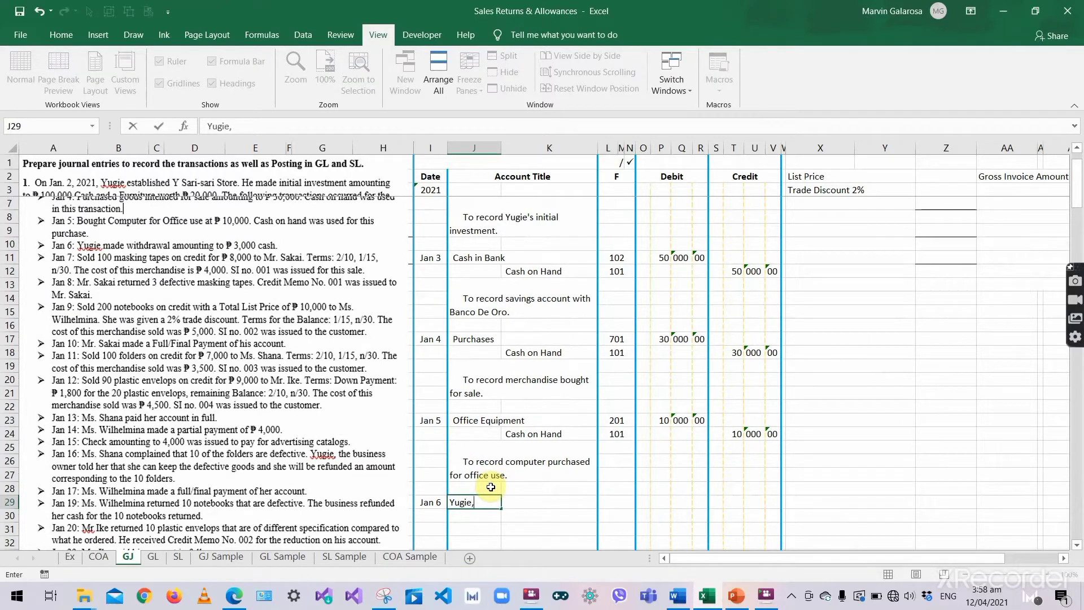
{"action": "type", "text": " Drawings"}
{"action": "key", "text": "Tab"}
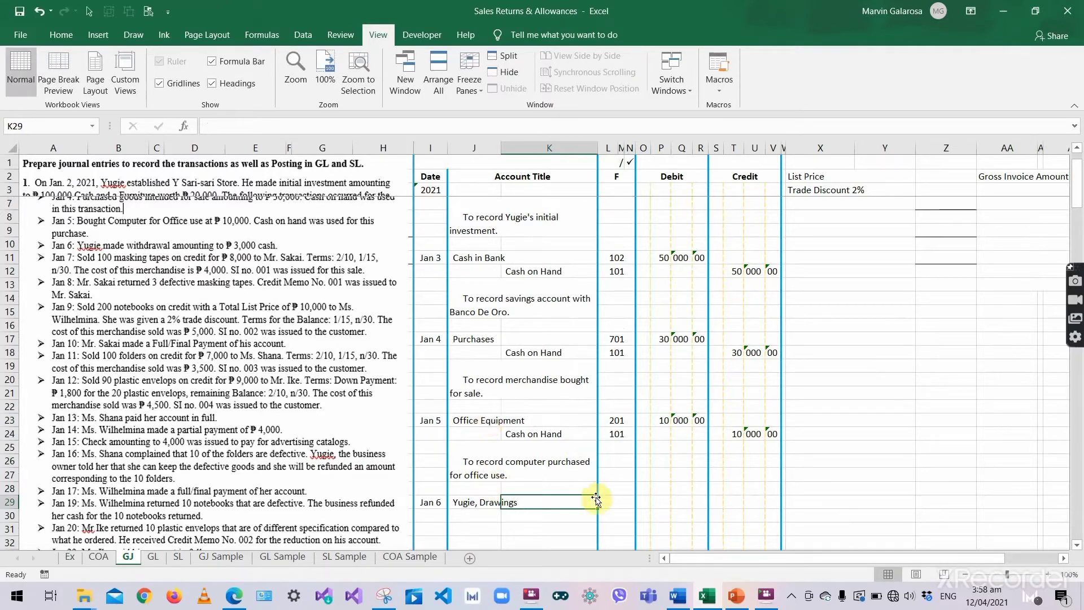
- Enter the Drawings debit amount as 3 000 00
{"action": "left_click", "coordinate": [660, 505]}
{"action": "type", "text": "3"}
{"action": "key", "text": "Tab"}
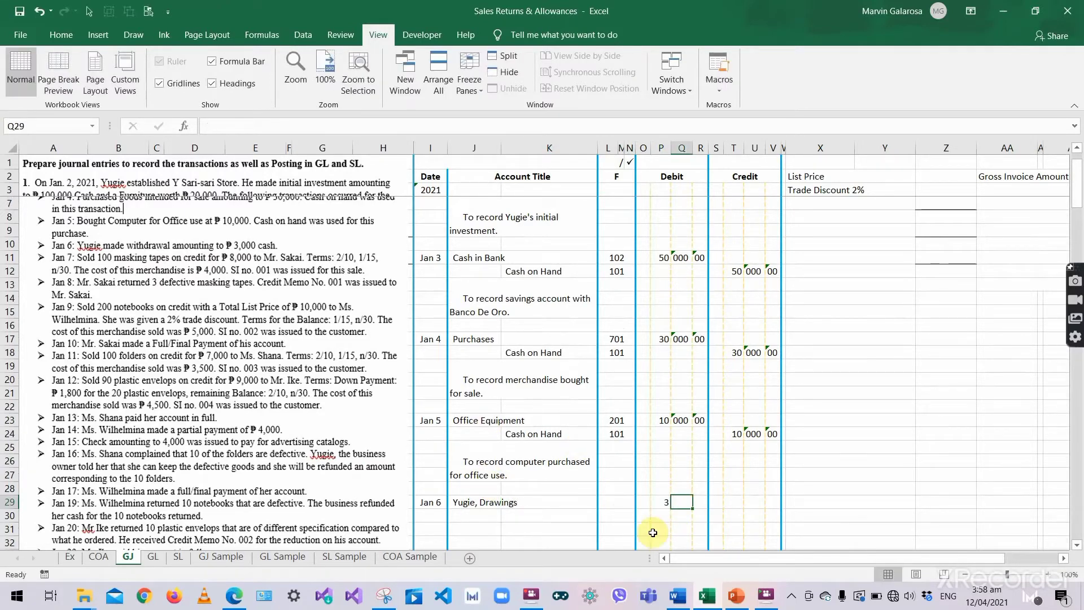
{"action": "type", "text": "000"}
{"action": "key", "text": "Tab"}
{"action": "type", "text": "00"}
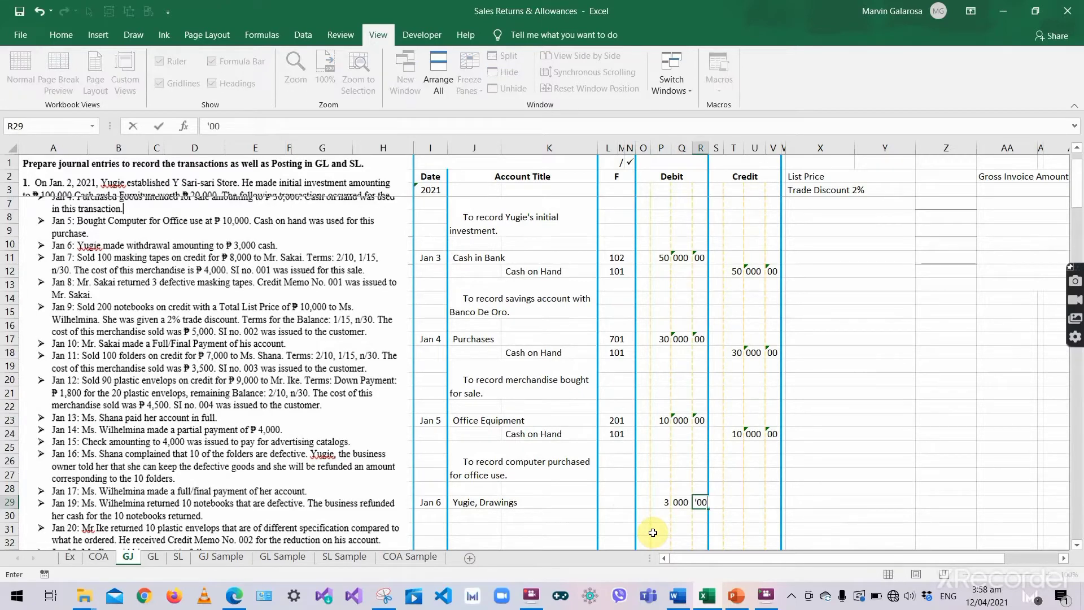
{"action": "key", "text": "Return"}
- Copy the Cash on Hand title from Jan 5 into the Jan 6 credit line
{"action": "scroll", "coordinate": [537, 483], "scroll_direction": "down", "scroll_amount": 2}
{"action": "left_click", "coordinate": [515, 433]}
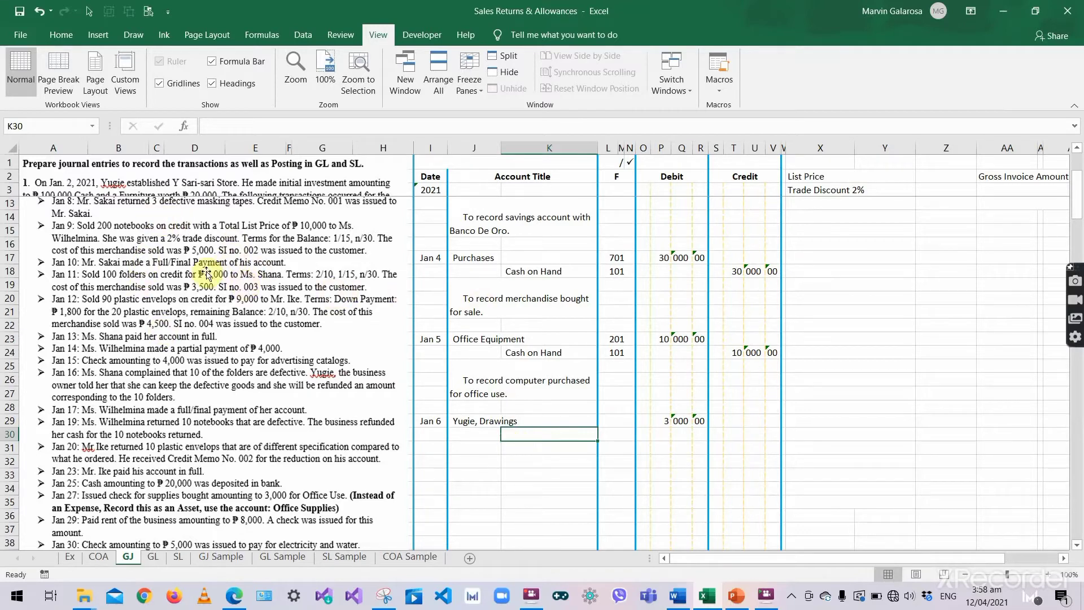
{"action": "scroll", "coordinate": [275, 314], "scroll_direction": "up", "scroll_amount": 1}
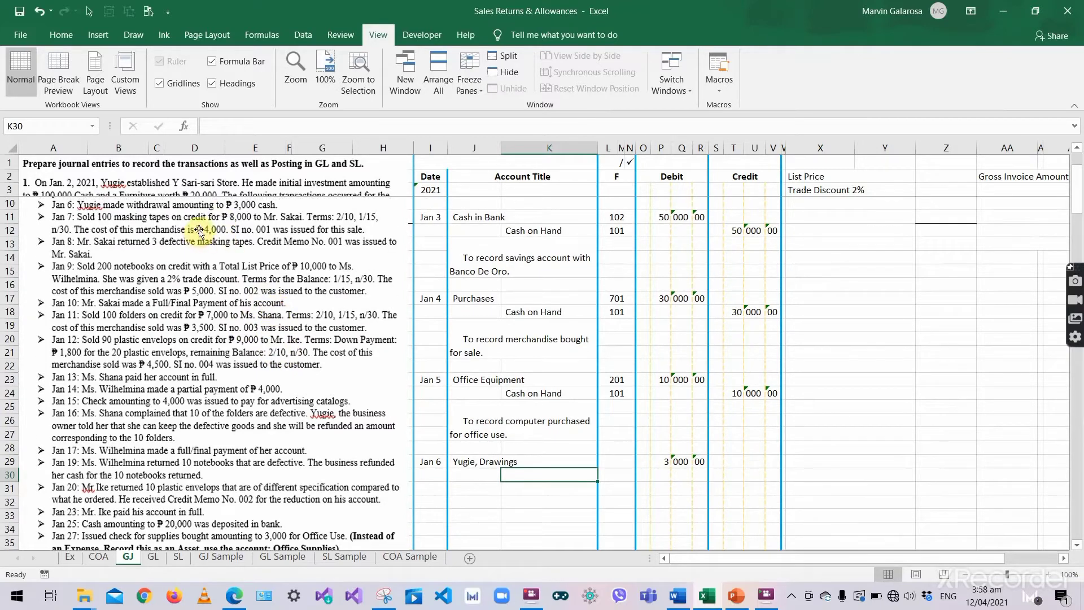
{"action": "double_click", "coordinate": [526, 389]}
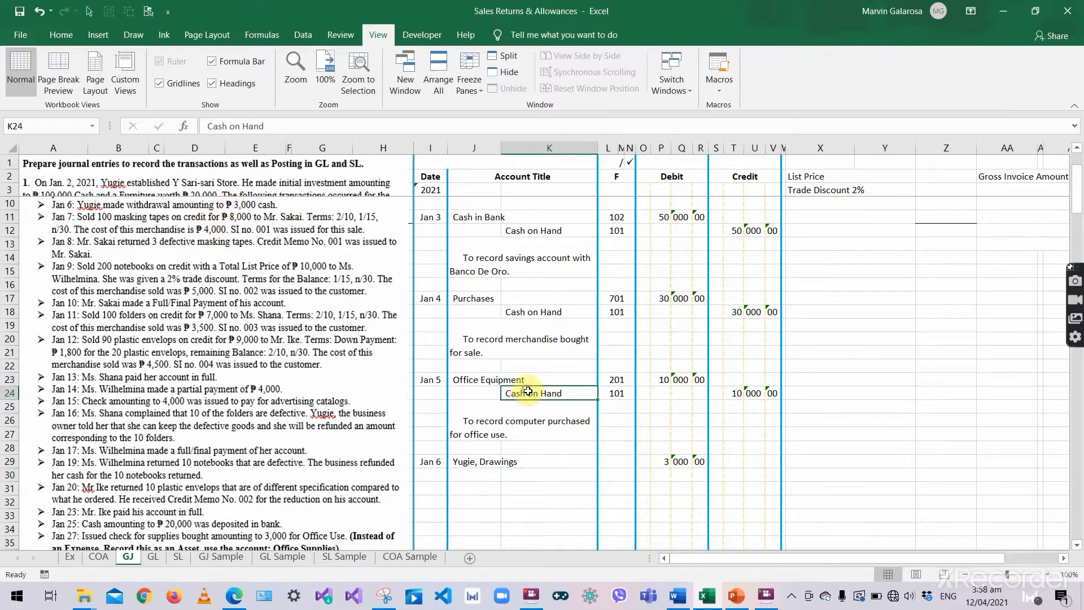
{"action": "triple_click", "coordinate": [528, 390]}
{"action": "key", "text": "ctrl+c"}
{"action": "key", "text": "Tab"}
{"action": "left_click", "coordinate": [526, 475]}
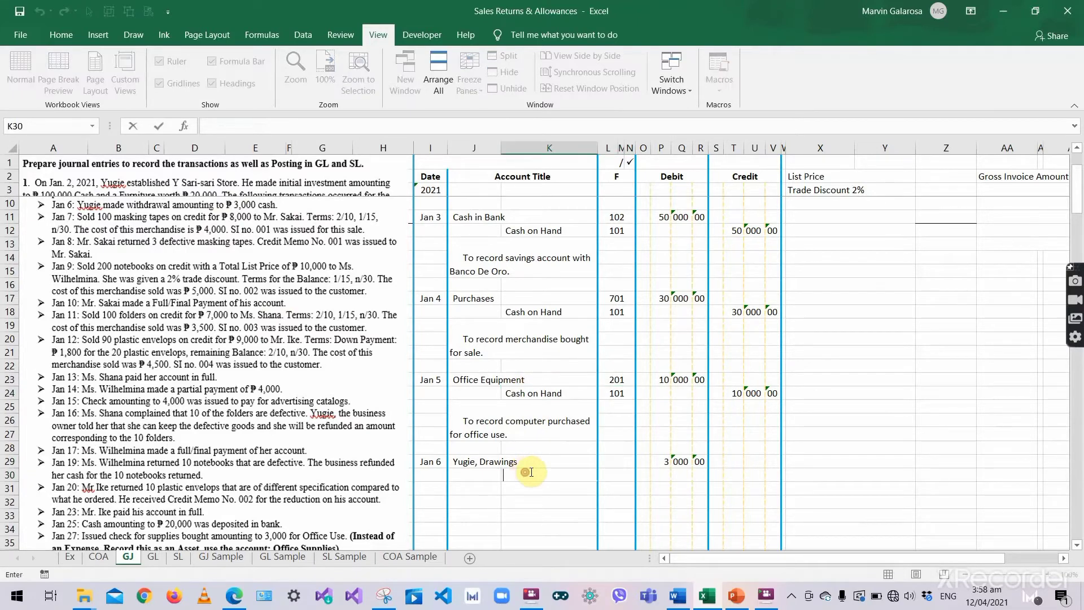
{"action": "key", "text": "ctrl+v"}
- Enter the Cash on Hand credit amount as 3 000 00
{"action": "left_click", "coordinate": [731, 475]}
{"action": "type", "text": "3"}
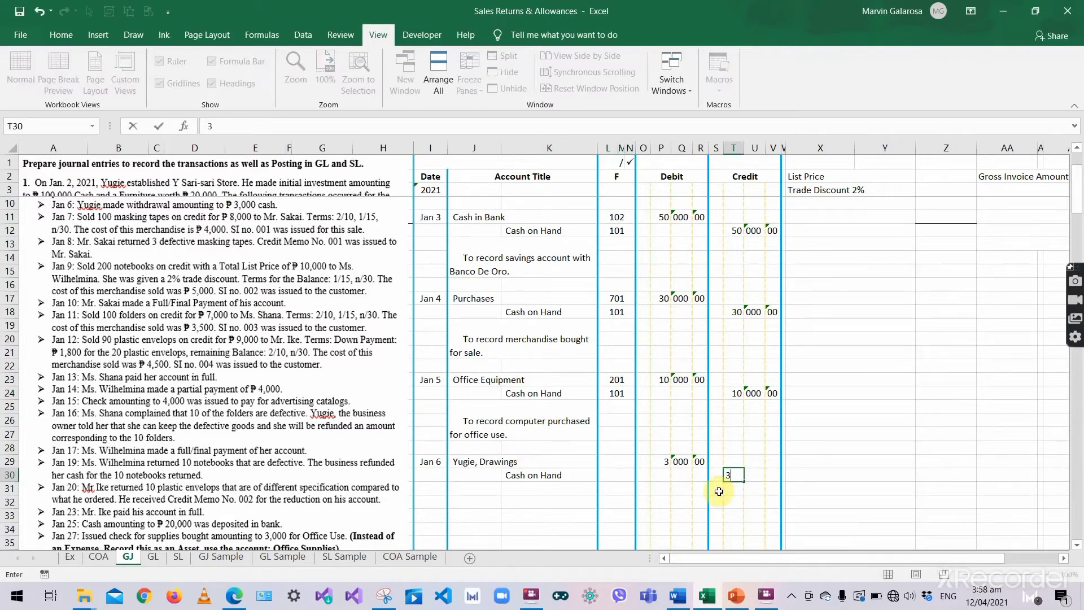
{"action": "key", "text": "Tab"}
{"action": "type", "text": "000"}
{"action": "key", "text": "Tab"}
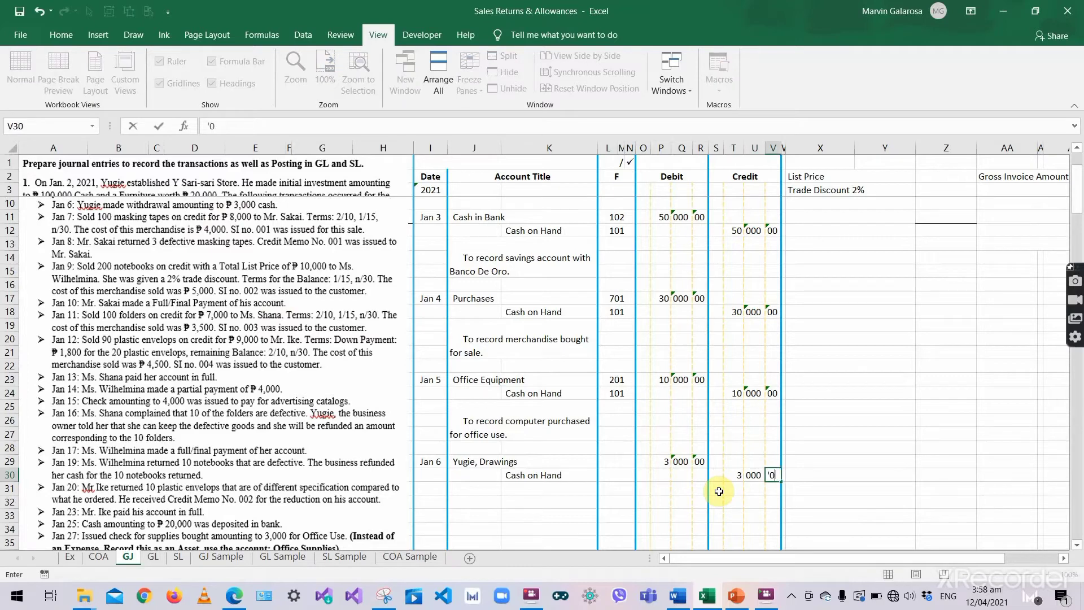
{"action": "type", "text": "00"}
{"action": "key", "text": "Return"}
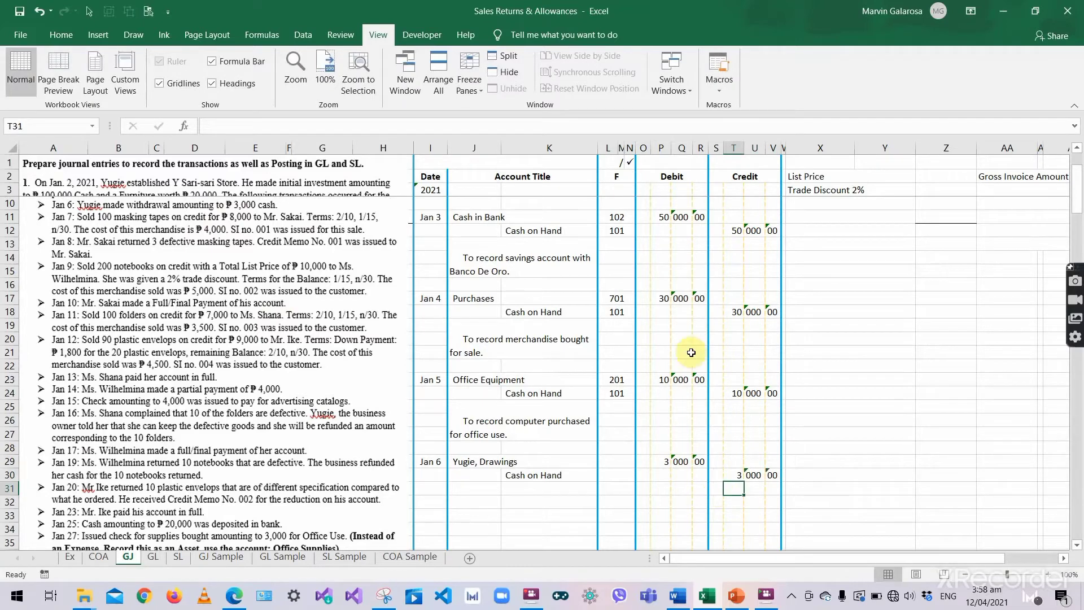
- Copy the Jan 5 explanation under Jan 6 and reword it to 'To record owner's withdrawal.'
{"action": "left_click", "coordinate": [534, 449]}
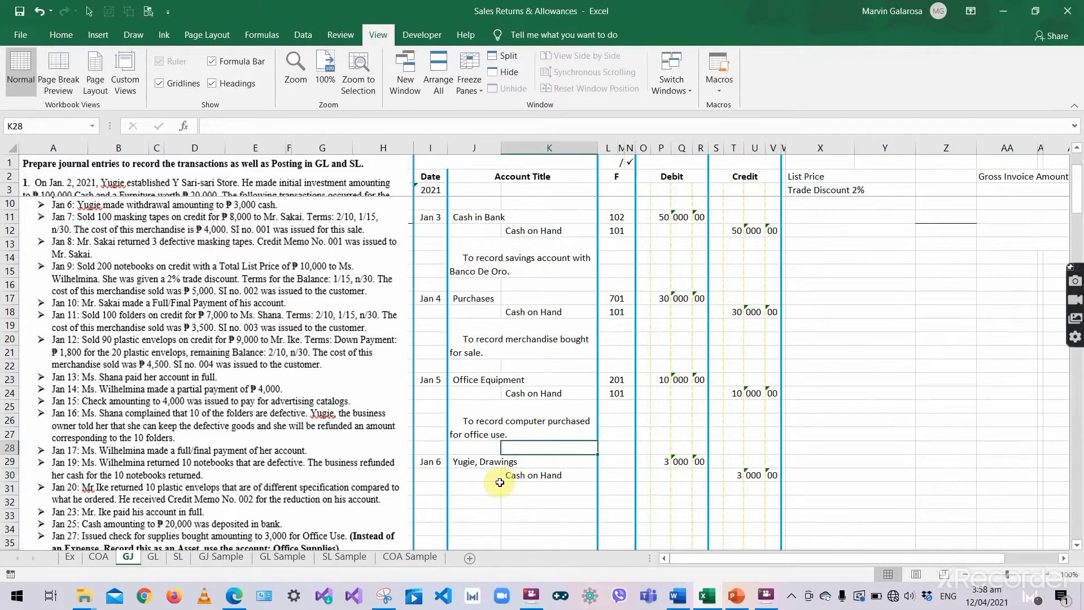
{"action": "scroll", "coordinate": [495, 480], "scroll_direction": "up", "scroll_amount": 1}
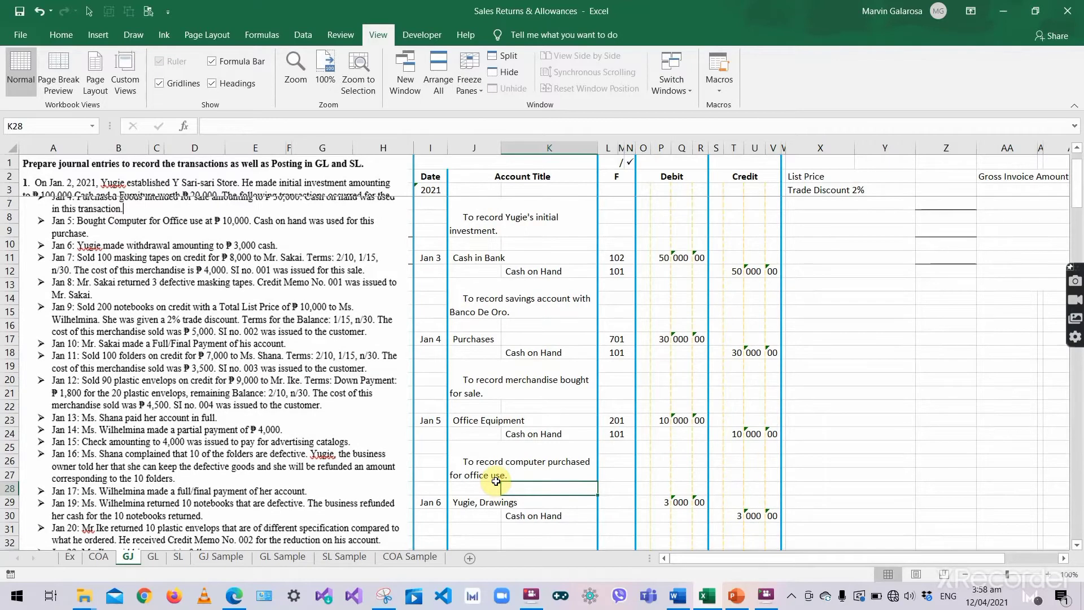
{"action": "scroll", "coordinate": [496, 481], "scroll_direction": "down", "scroll_amount": 3}
{"action": "left_click", "coordinate": [429, 499]}
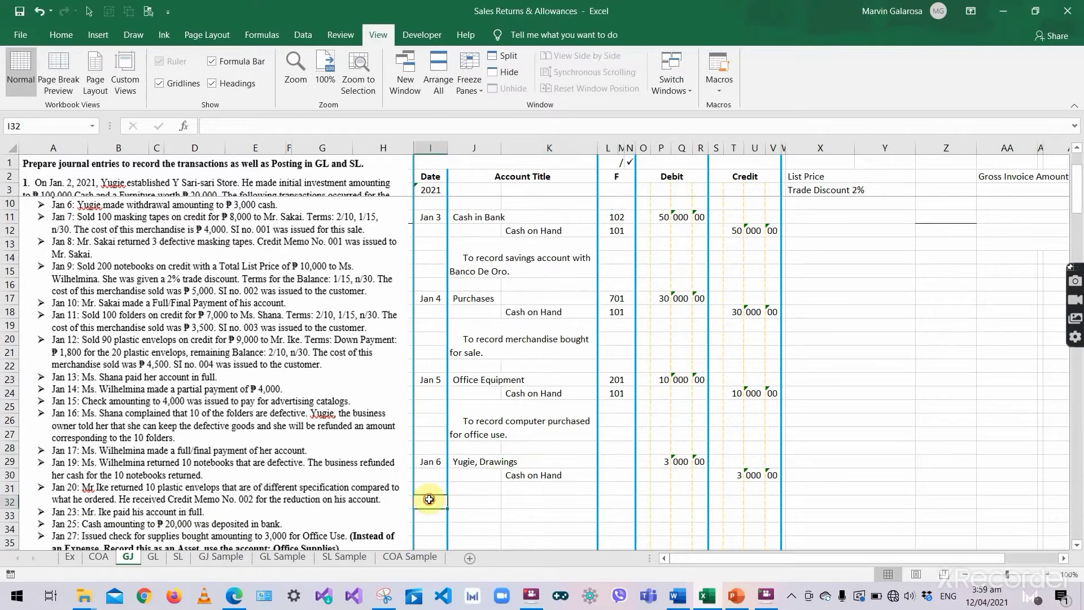
{"action": "left_click", "coordinate": [480, 427]}
{"action": "key", "text": "ctrl+c"}
{"action": "left_click", "coordinate": [481, 487]}
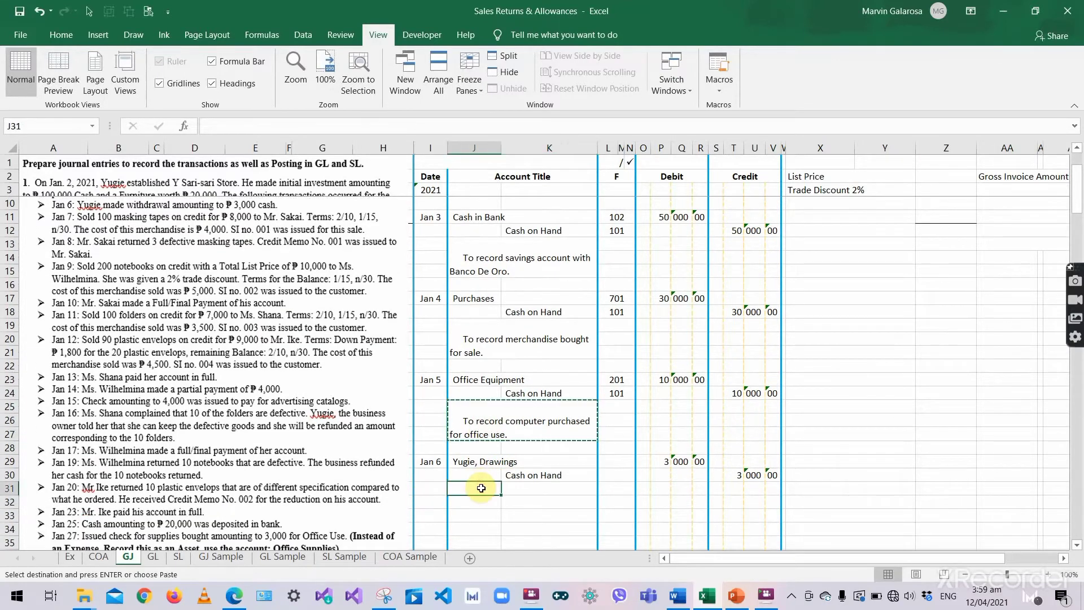
{"action": "key", "text": "ctrl+v"}
{"action": "scroll", "coordinate": [483, 483], "scroll_direction": "down", "scroll_amount": 1}
{"action": "double_click", "coordinate": [487, 461]}
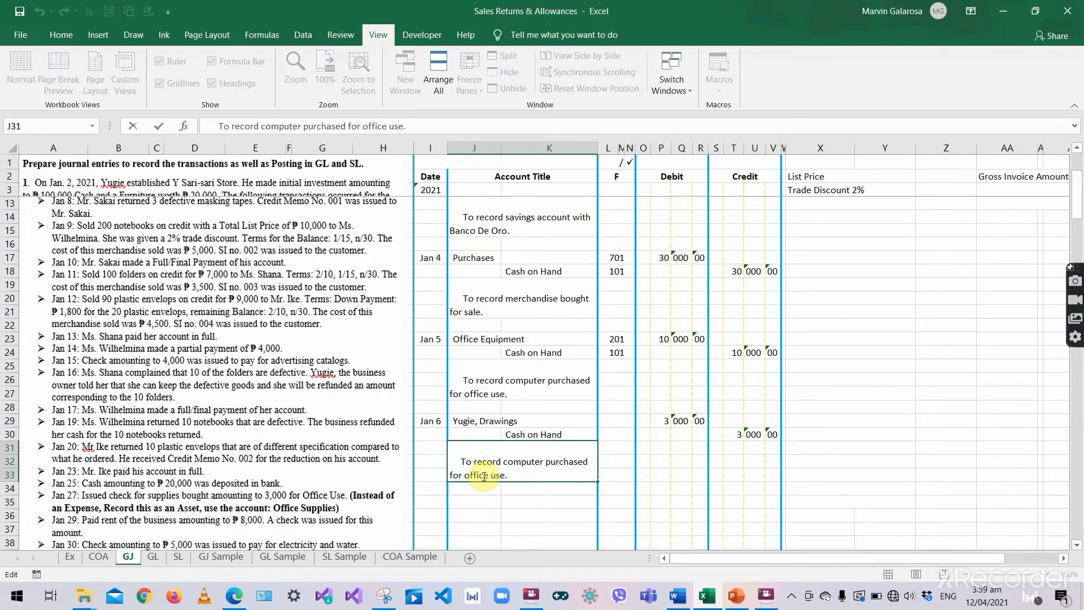
{"action": "key", "text": "ctrl+a"}
{"action": "key", "text": "BackSpace"}
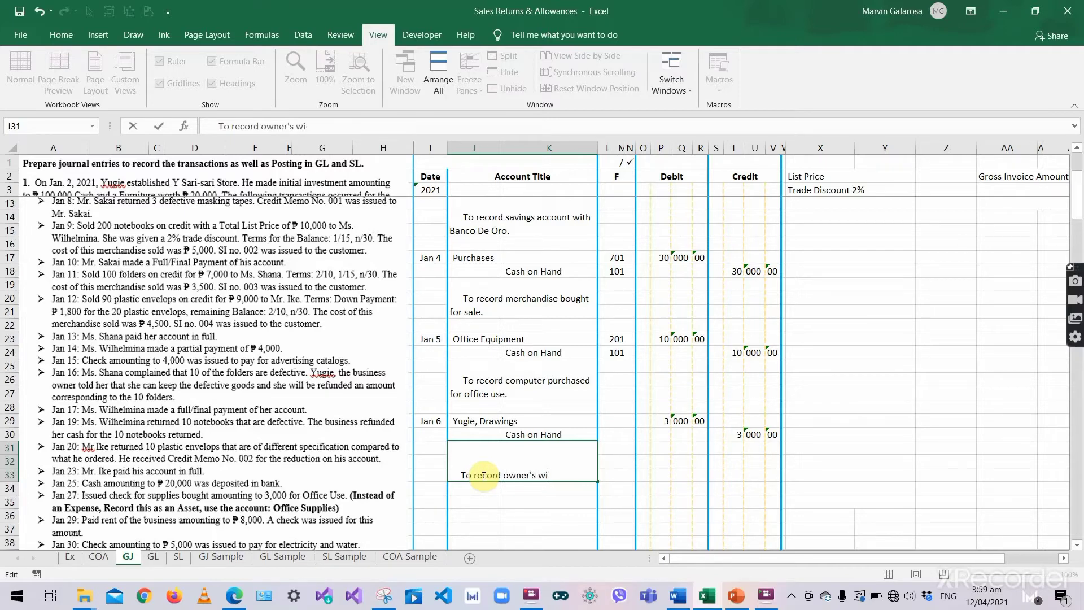
{"action": "type", "text": "thdrawal."}
{"action": "key", "text": "Return"}
- Review the Jan 6 entry cells, checking the stored debit amount
{"action": "left_click", "coordinate": [544, 407]}
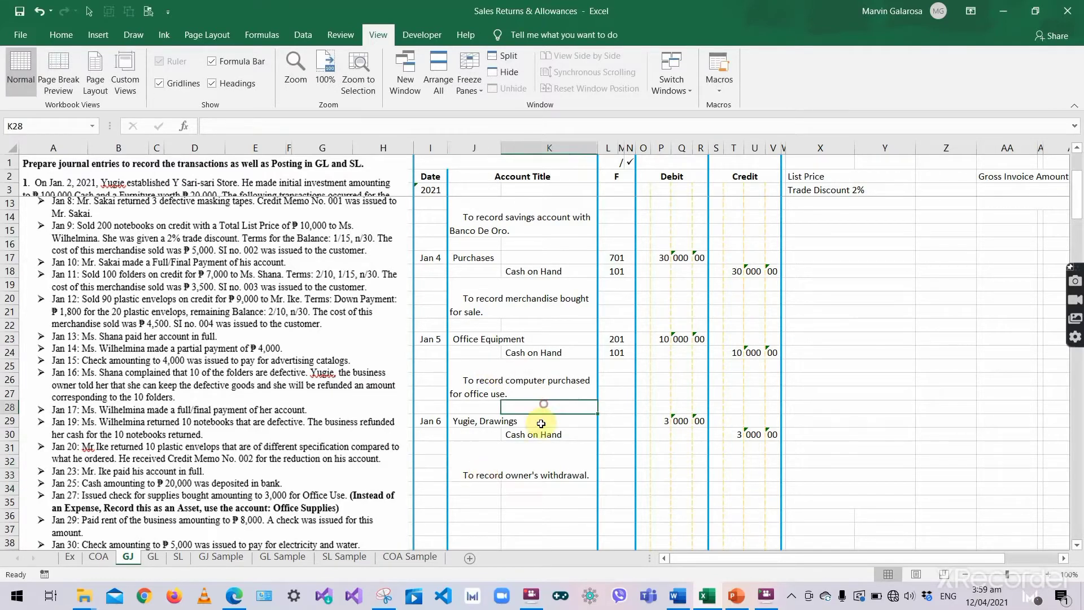
{"action": "left_click", "coordinate": [605, 437]}
{"action": "left_click", "coordinate": [576, 417]}
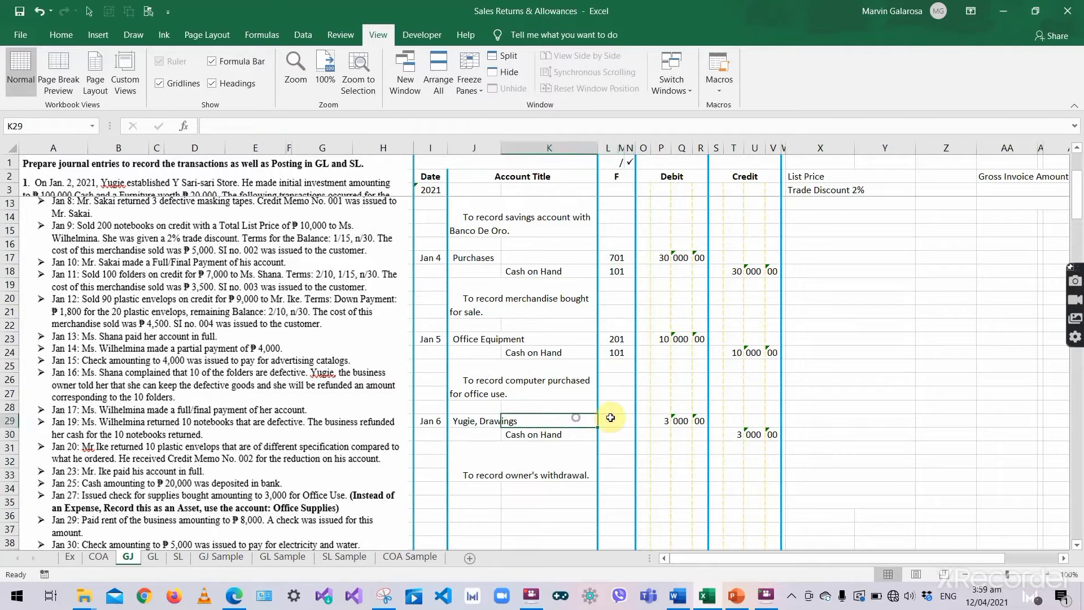
{"action": "left_click", "coordinate": [612, 419]}
{"action": "left_click", "coordinate": [682, 421]}
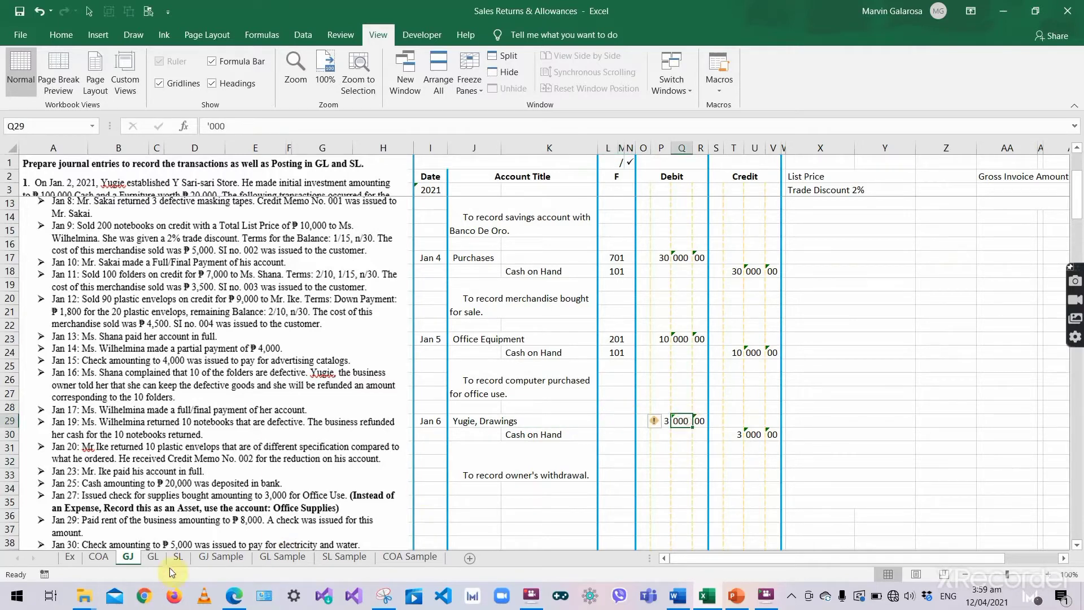
- In the Yugie, Drawings ledger, post 2021 Jan 6 Withdrawal, J1, debit 3000
{"action": "left_click", "coordinate": [154, 557]}
{"action": "scroll", "coordinate": [473, 391], "scroll_direction": "down", "scroll_amount": 1}
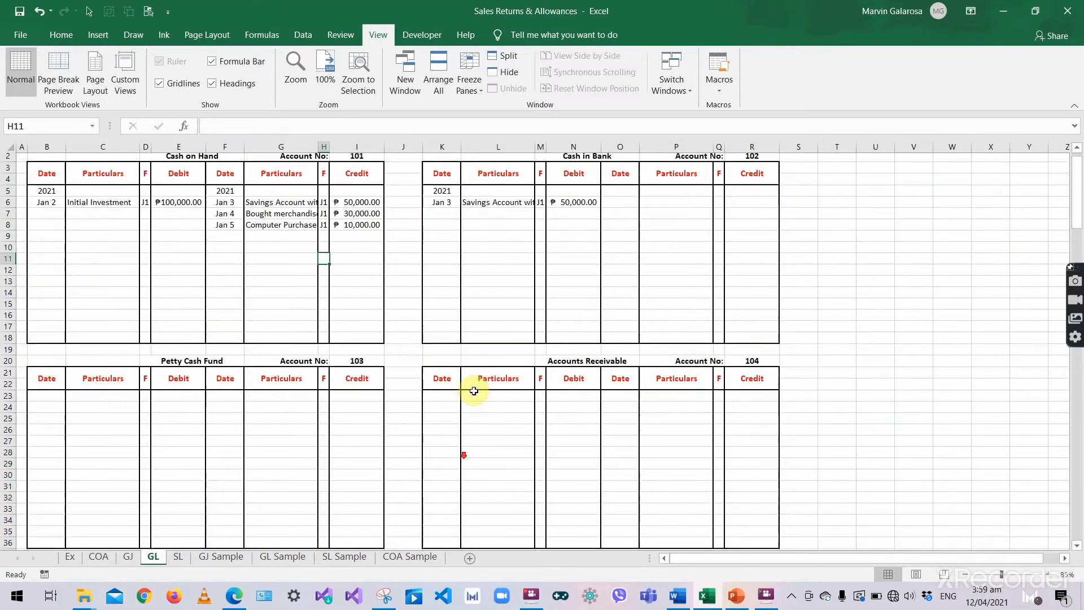
{"action": "scroll", "coordinate": [474, 391], "scroll_direction": "down", "scroll_amount": 14}
{"action": "scroll", "coordinate": [395, 368], "scroll_direction": "down", "scroll_amount": 2}
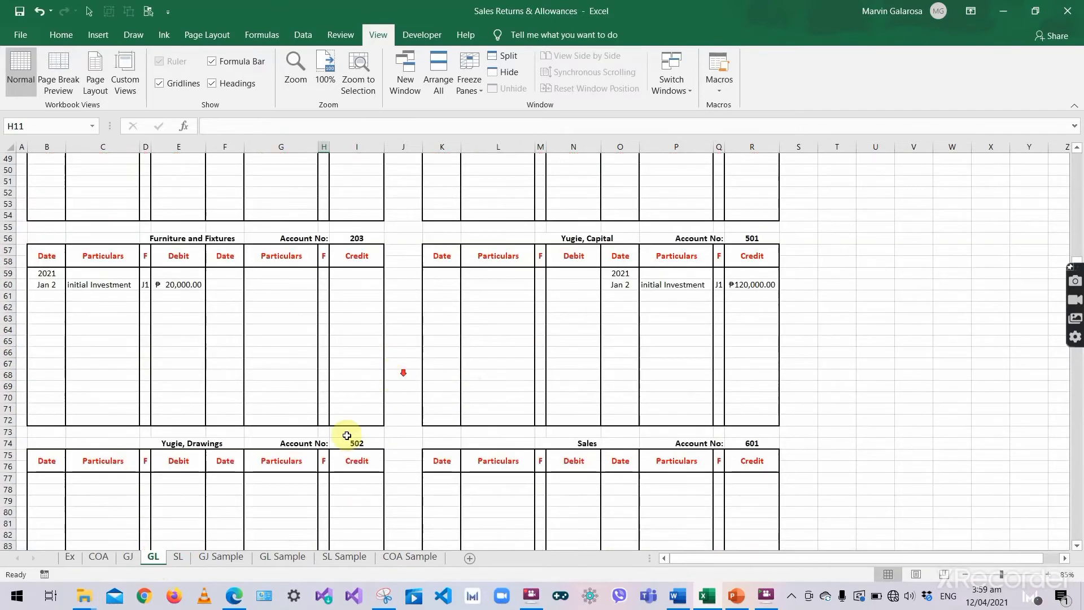
{"action": "left_click", "coordinate": [35, 480]}
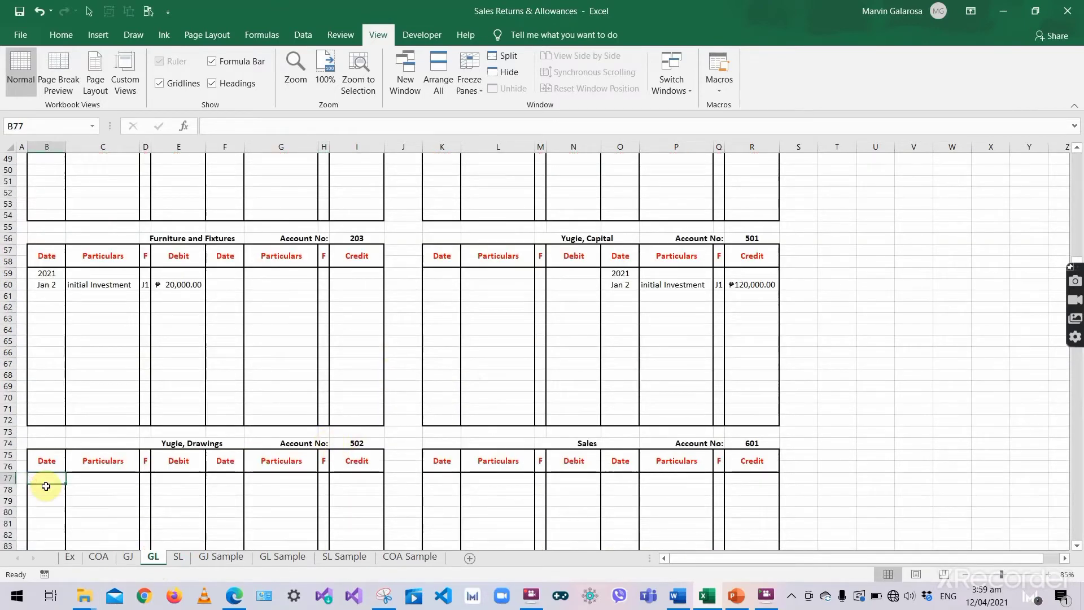
{"action": "type", "text": "2021"}
{"action": "key", "text": "Return"}
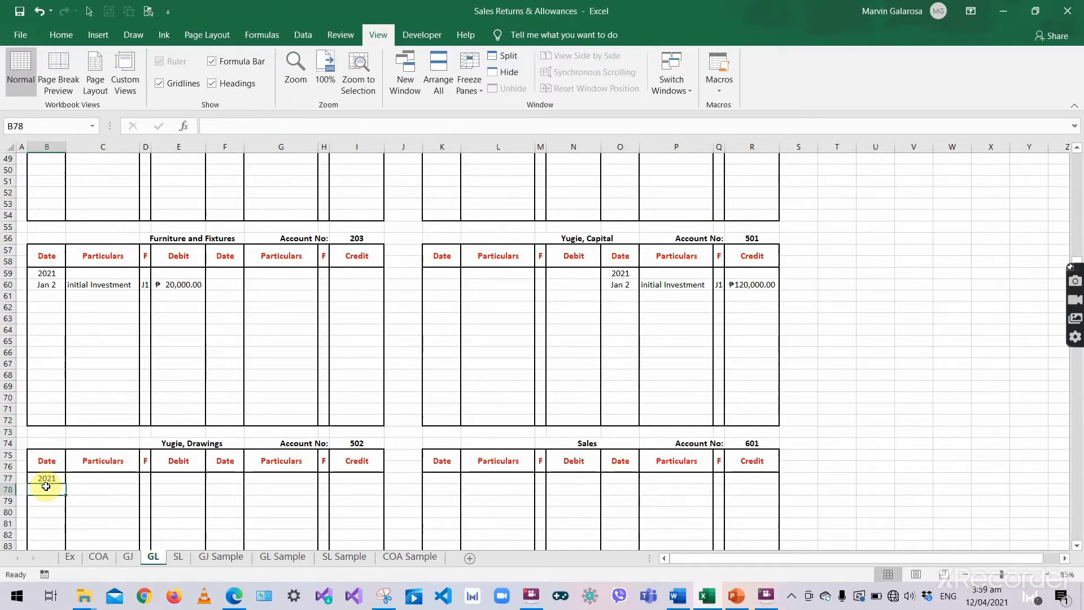
{"action": "type", "text": "'Jan 6"}
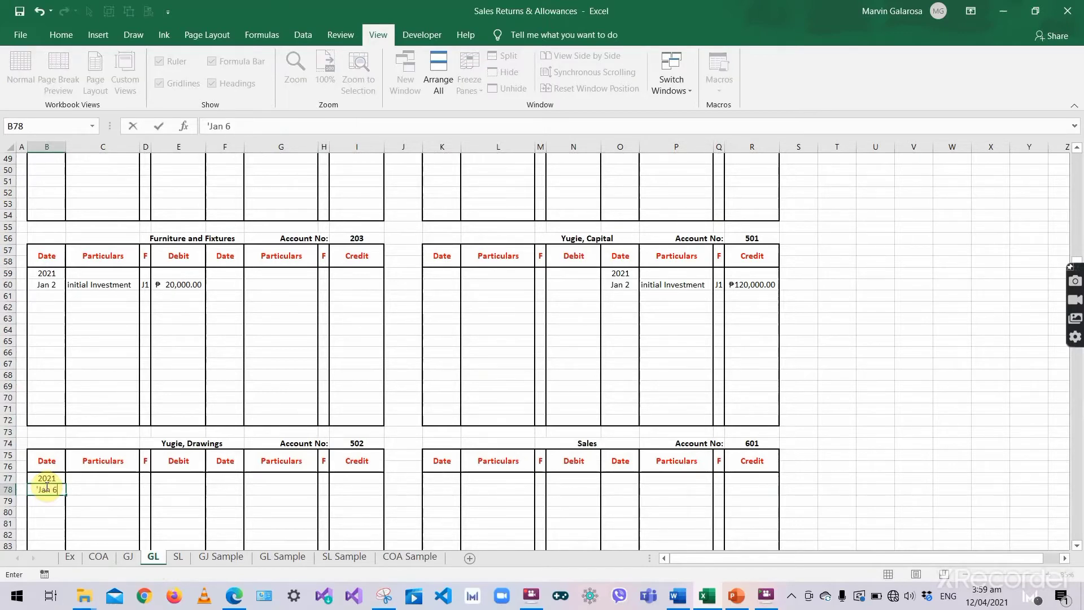
{"action": "left_click", "coordinate": [91, 489]}
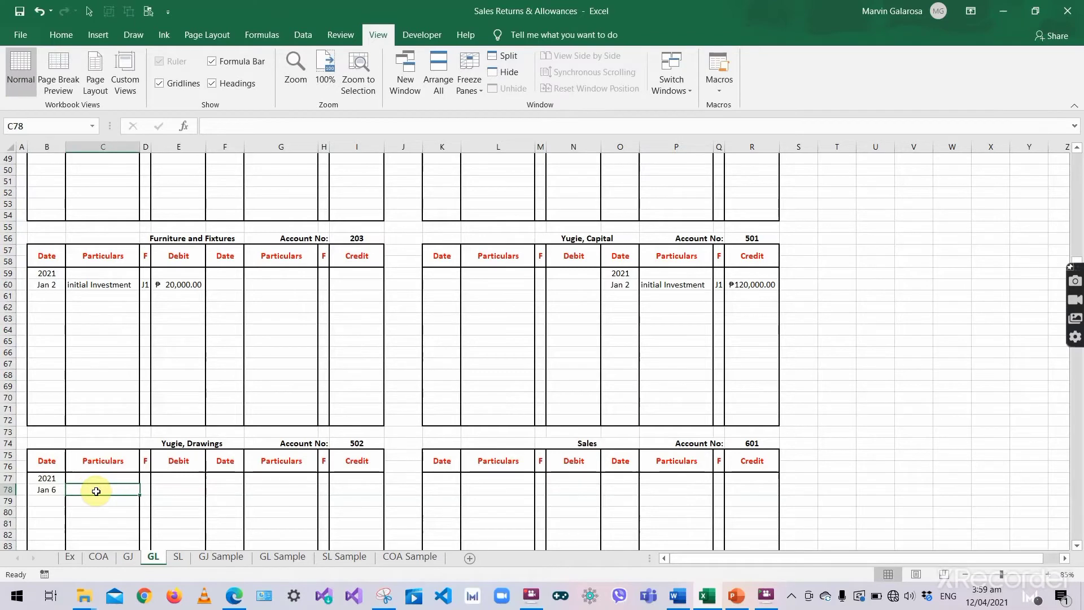
{"action": "type", "text": "Withdr"}
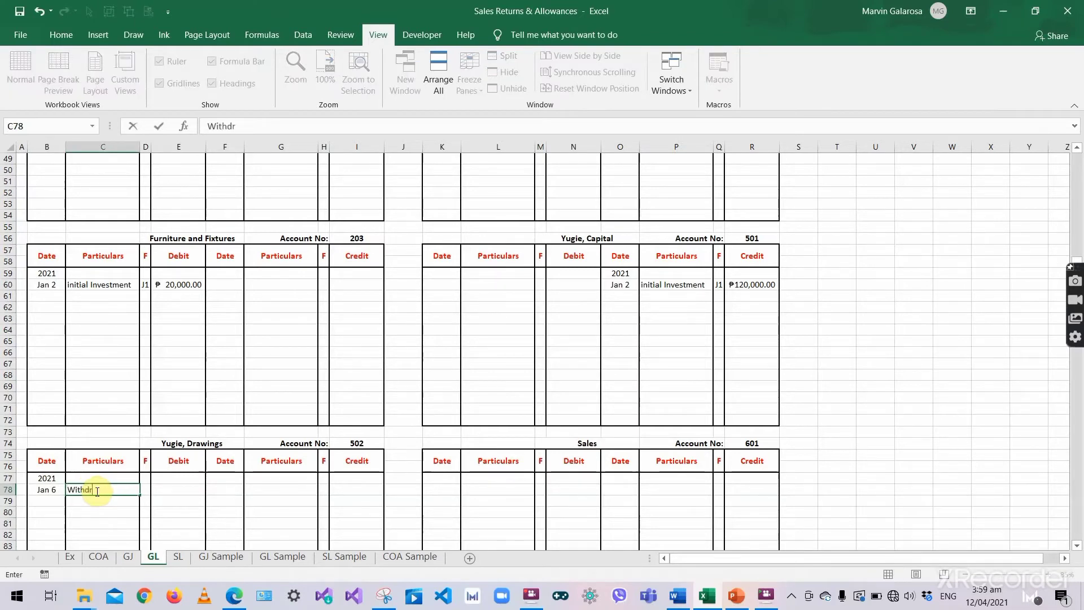
{"action": "type", "text": "awal"}
{"action": "key", "text": "Tab"}
{"action": "type", "text": "J"}
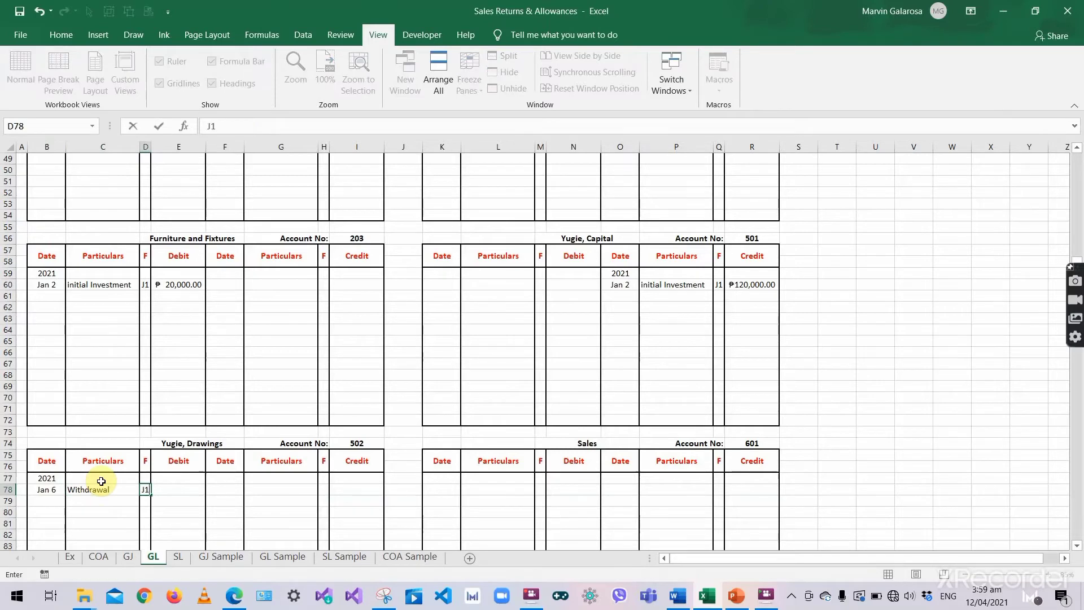
{"action": "type", "text": "1"}
{"action": "key", "text": "Tab"}
{"action": "type", "text": "3000"}
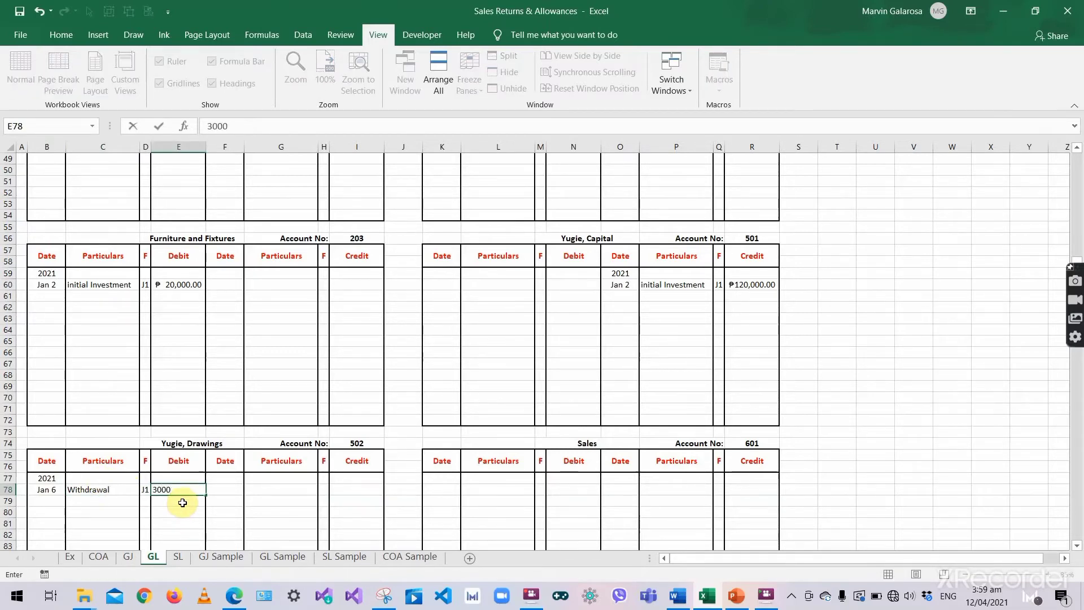
{"action": "key", "text": "Return"}
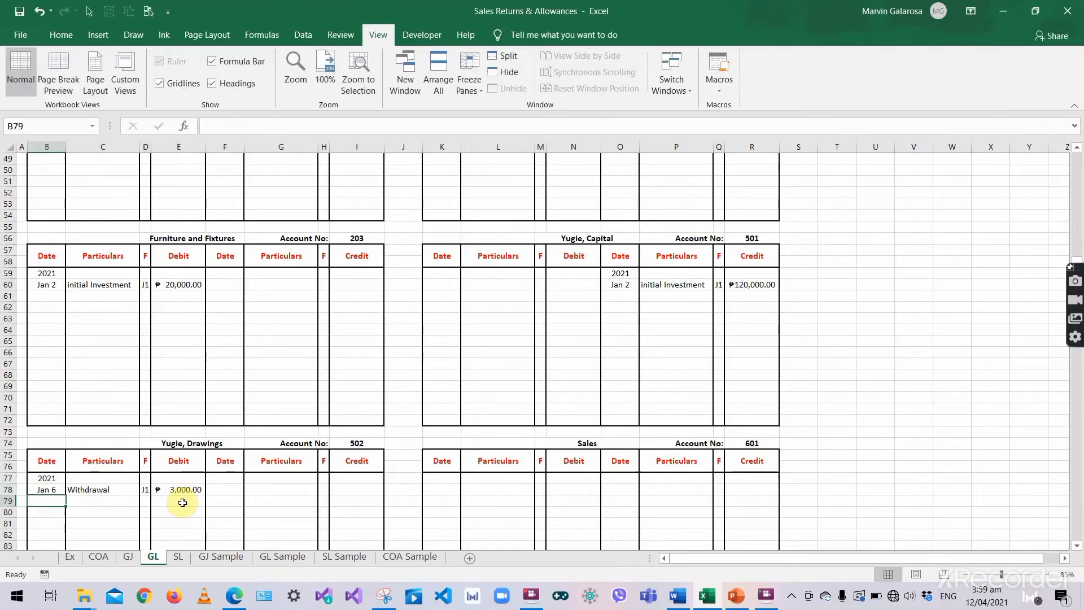
- Give the journal's Yugie, Drawings line folio number 502
{"action": "left_click", "coordinate": [129, 557]}
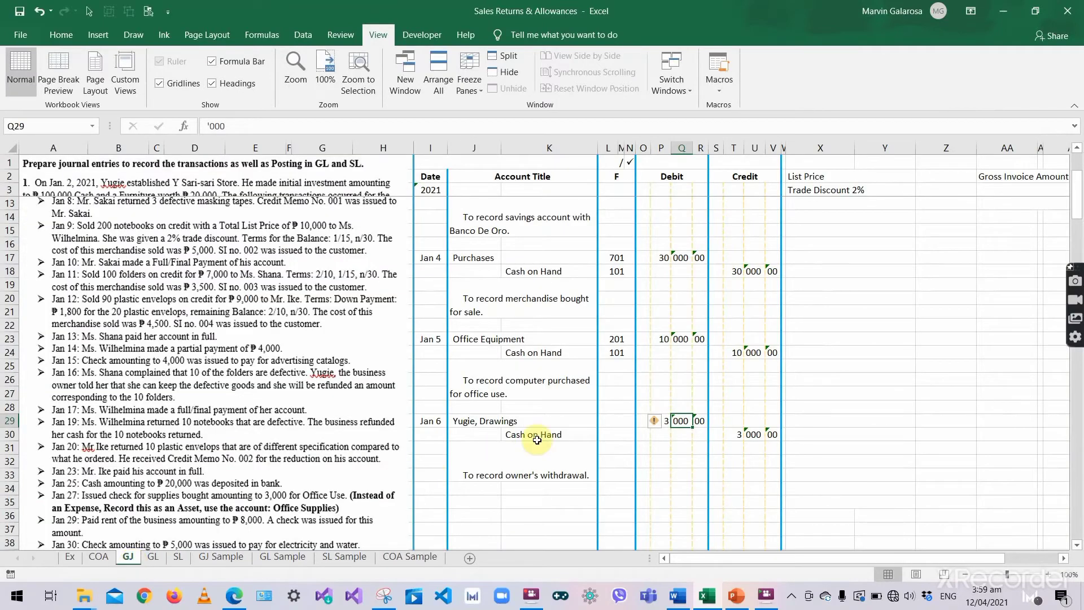
{"action": "left_click", "coordinate": [147, 559]}
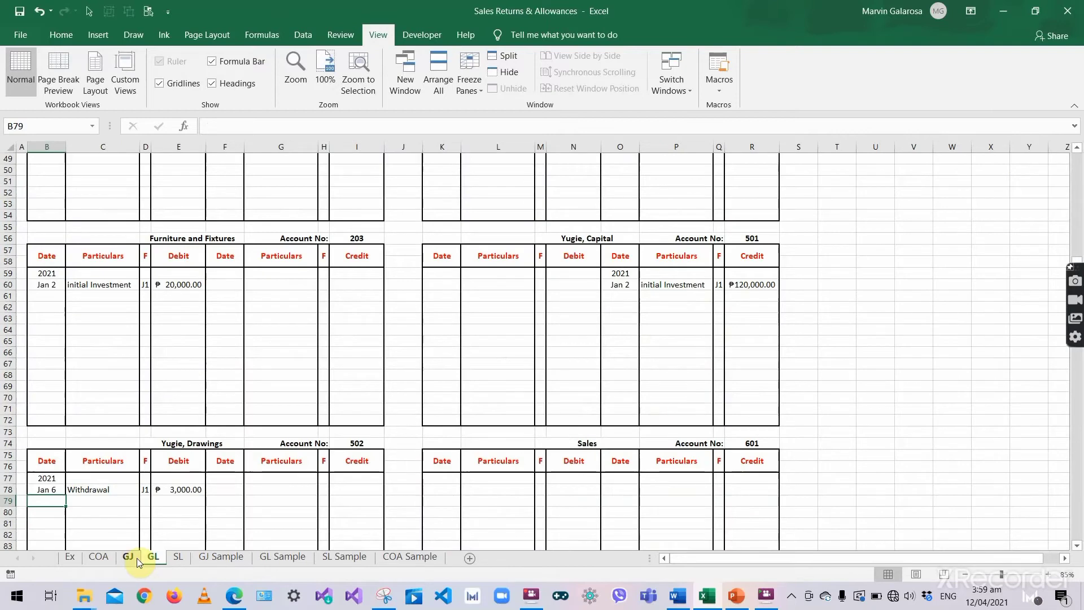
{"action": "left_click", "coordinate": [137, 558]}
{"action": "left_click", "coordinate": [623, 420]}
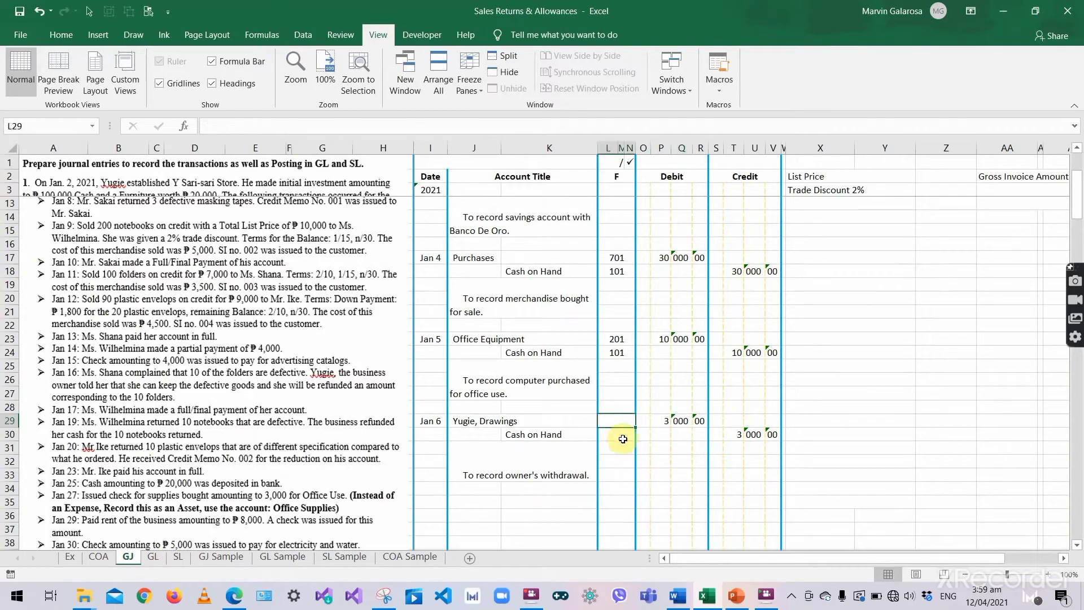
{"action": "type", "text": "502"}
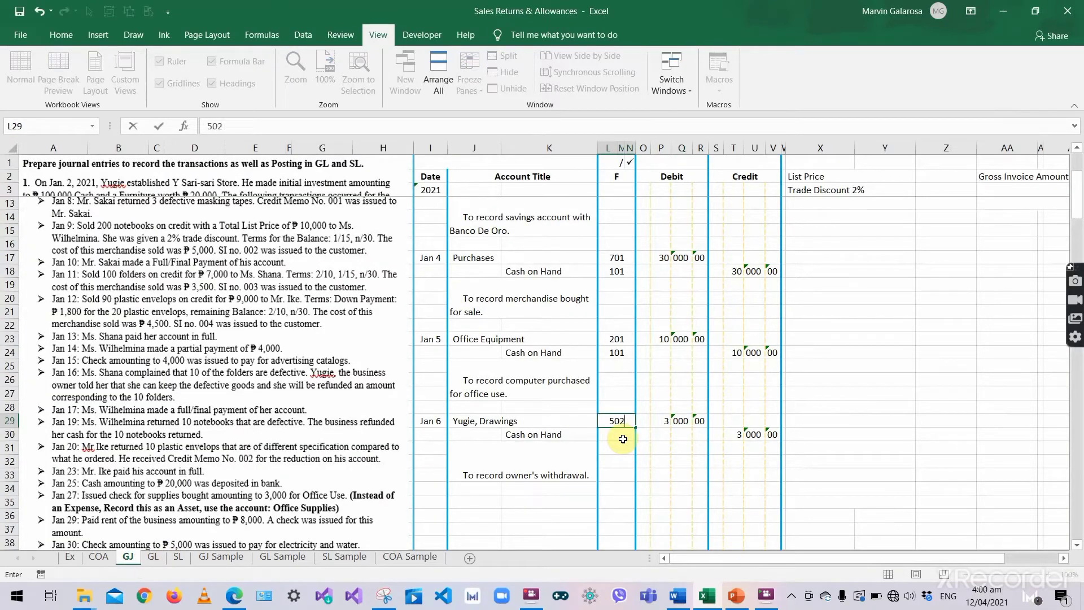
{"action": "key", "text": "Return"}
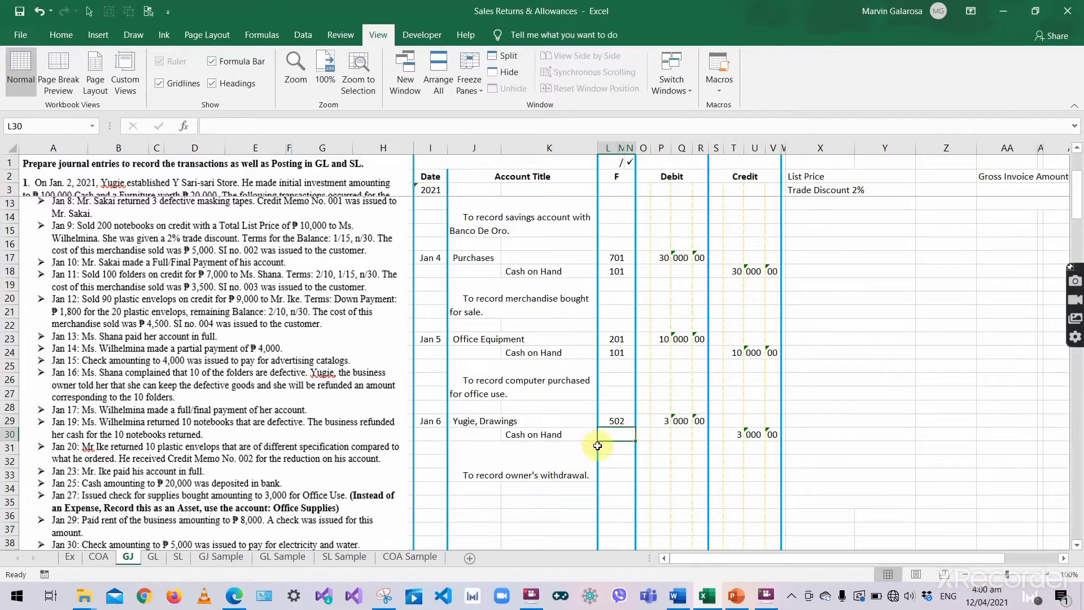
- Post Jan 6 'Wothdrawal', J1, 3,000 to the Cash on Hand credit side
{"action": "left_click", "coordinate": [150, 558]}
{"action": "scroll", "coordinate": [235, 453], "scroll_direction": "up", "scroll_amount": 6}
{"action": "scroll", "coordinate": [236, 453], "scroll_direction": "up", "scroll_amount": 1}
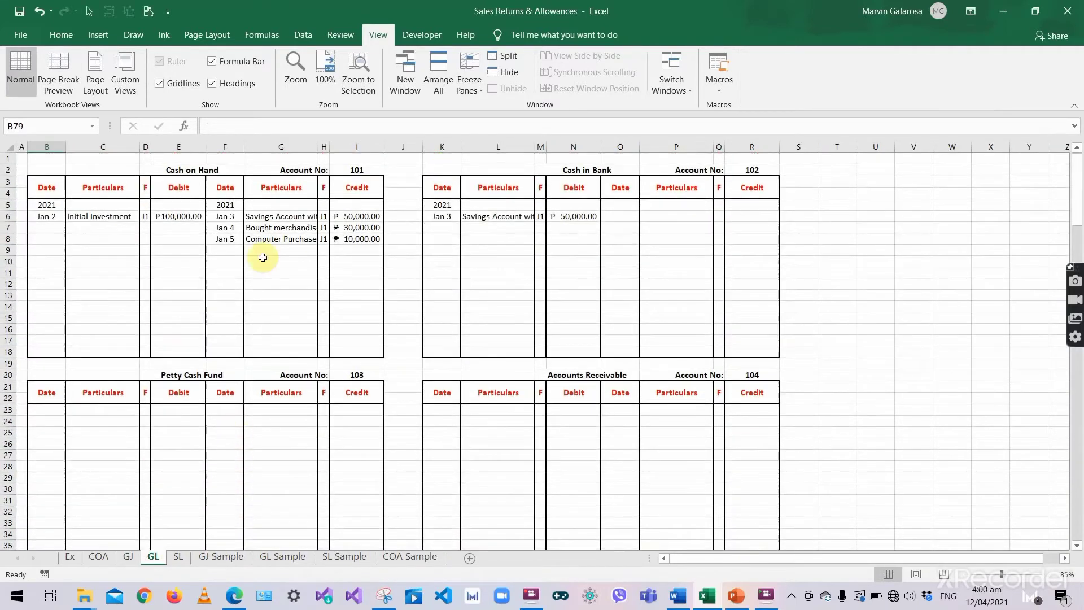
{"action": "left_click", "coordinate": [219, 247]}
{"action": "type", "text": "Jan 6"}
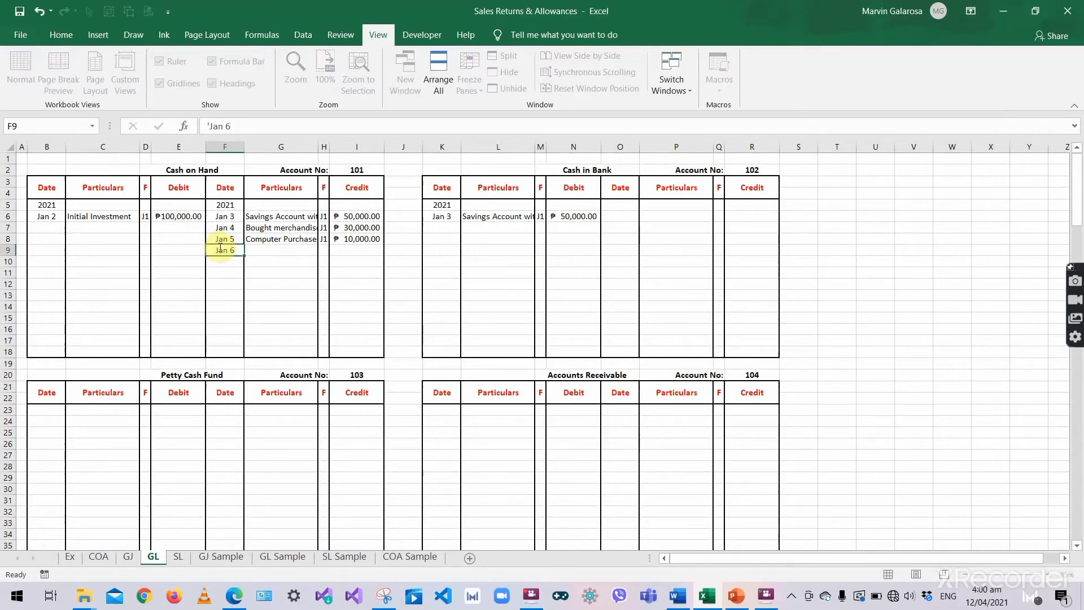
{"action": "key", "text": "Tab"}
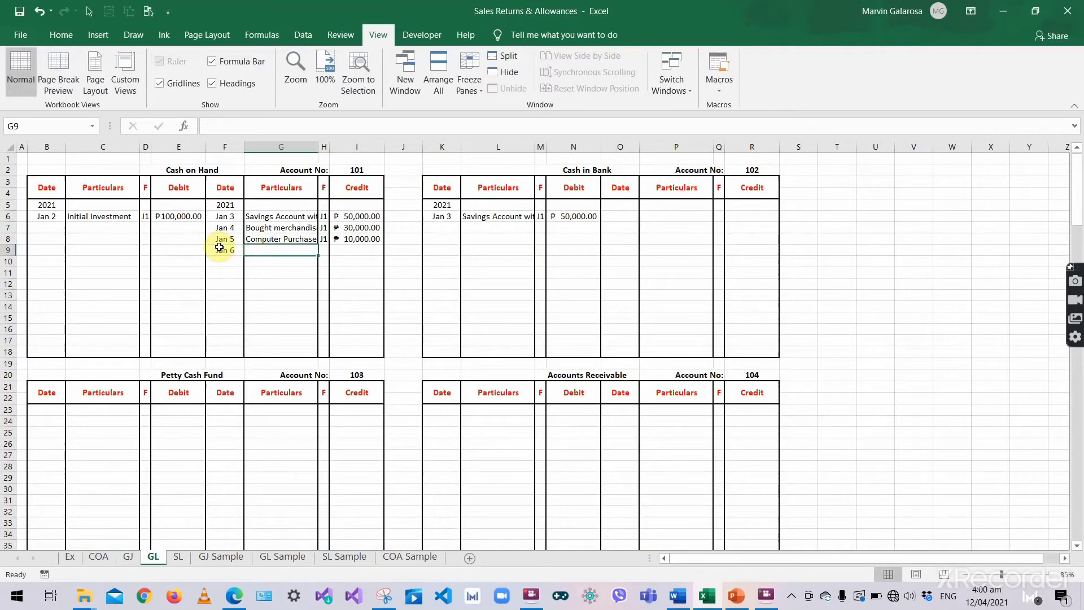
{"action": "type", "text": "Woth"}
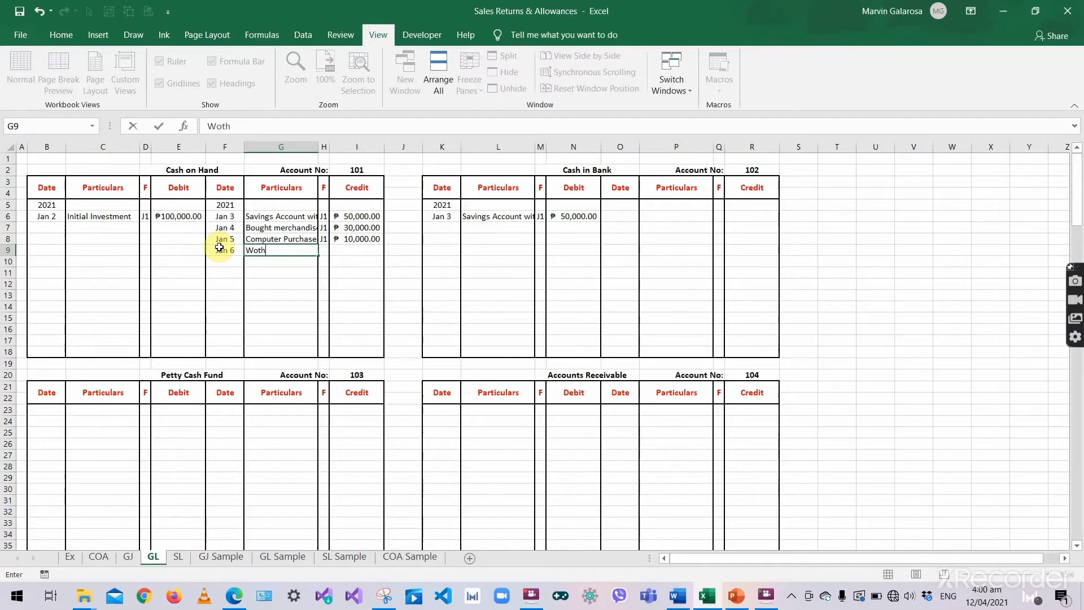
{"action": "type", "text": "drawal"}
{"action": "key", "text": "Tab"}
{"action": "type", "text": "J1"}
{"action": "key", "text": "Tab"}
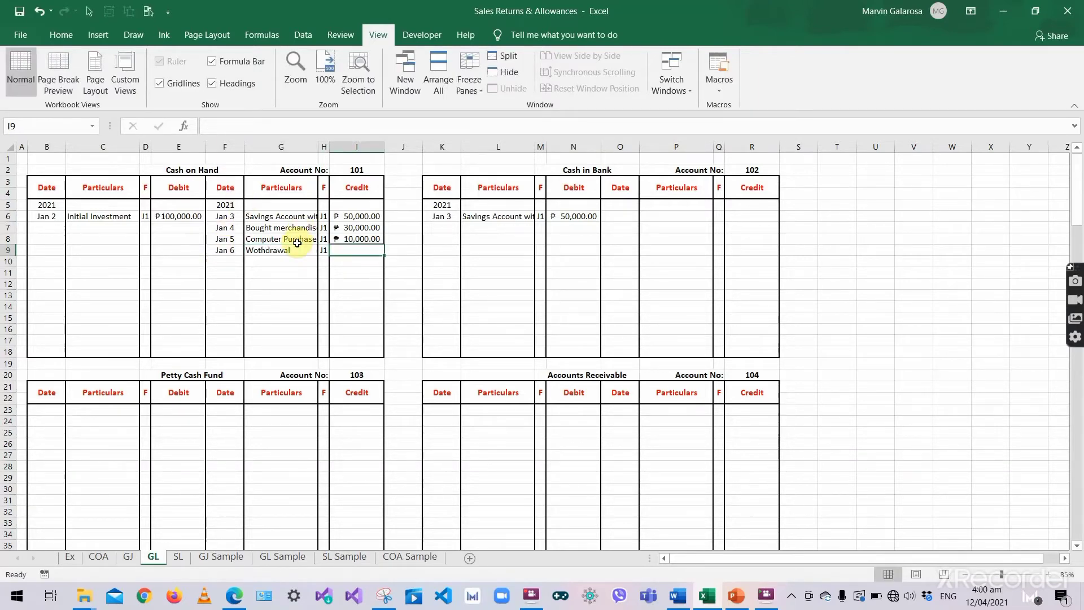
{"action": "type", "text": "3,00"}
{"action": "type", "text": "00"}
{"action": "key", "text": "Return"}
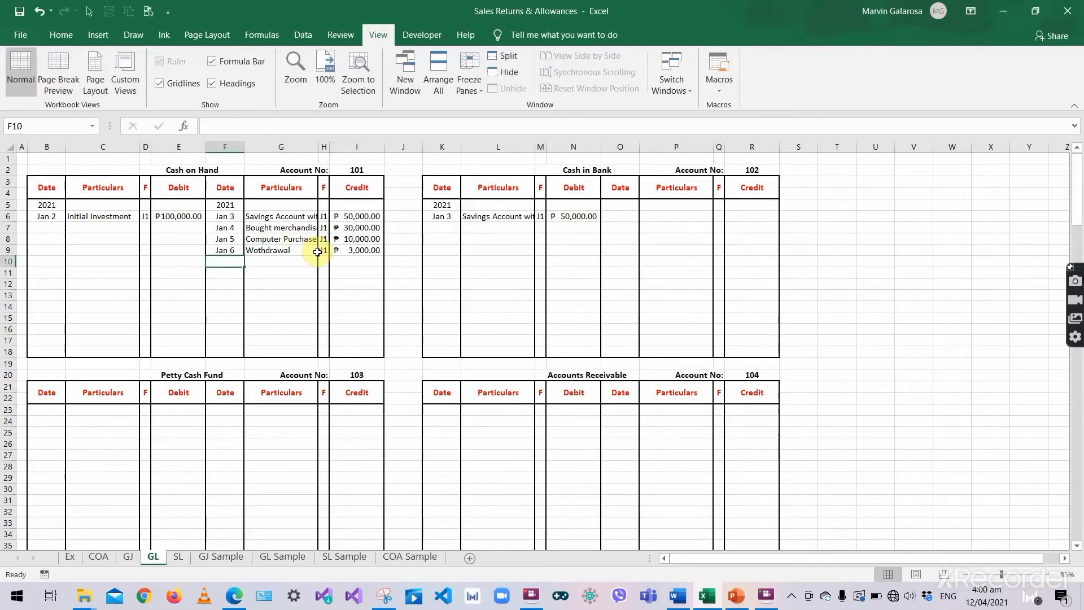
{"action": "left_click", "coordinate": [128, 558]}
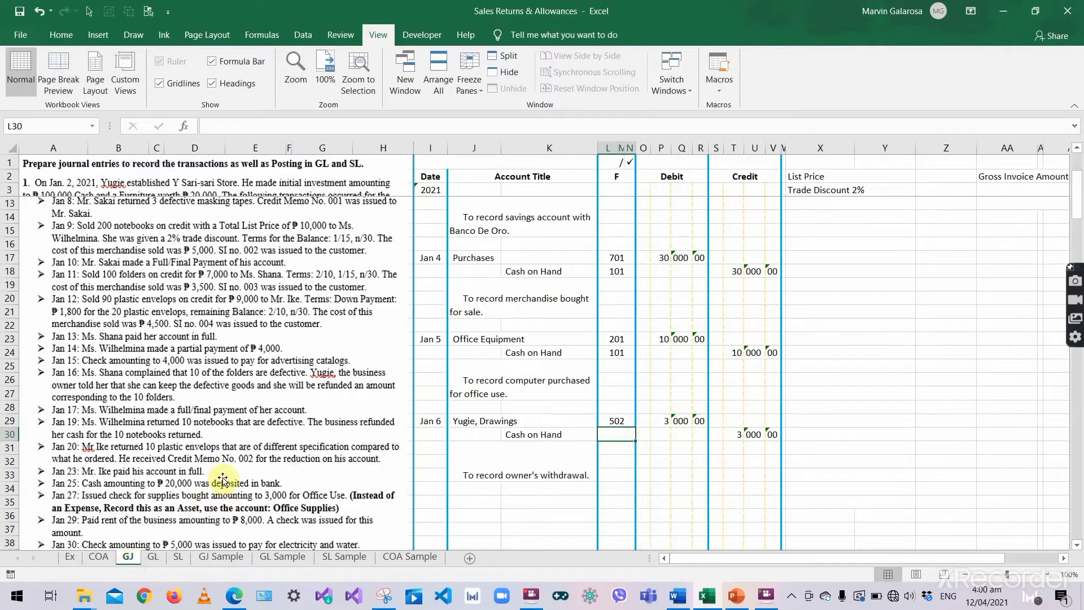
- Give the Jan 6 Cash on Hand journal line folio number 101
{"action": "type", "text": "101"}
{"action": "key", "text": "Return"}
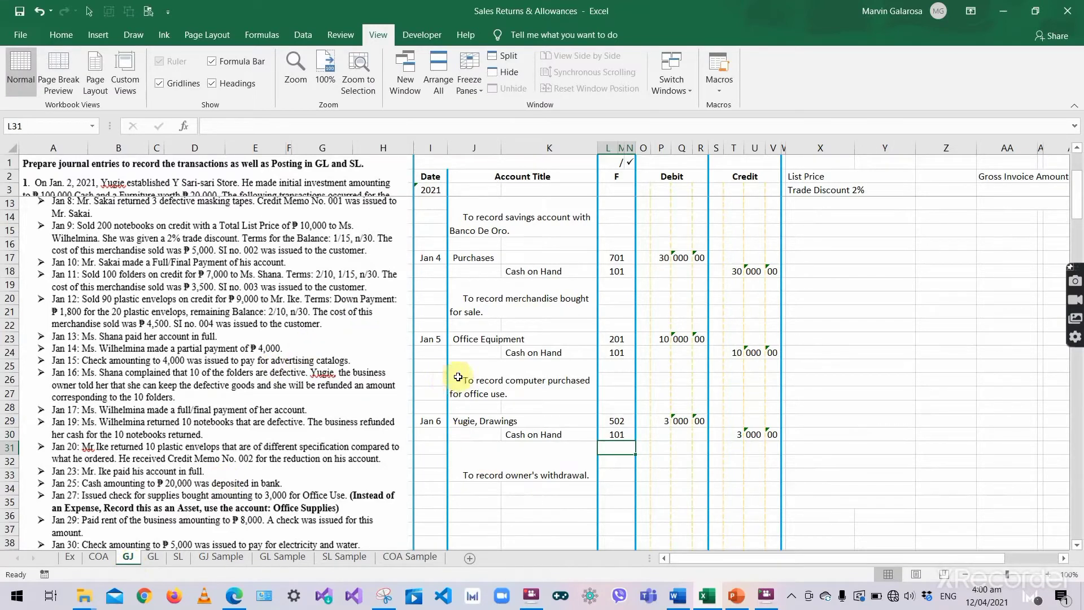
{"action": "scroll", "coordinate": [113, 378], "scroll_direction": "up", "scroll_amount": 2}
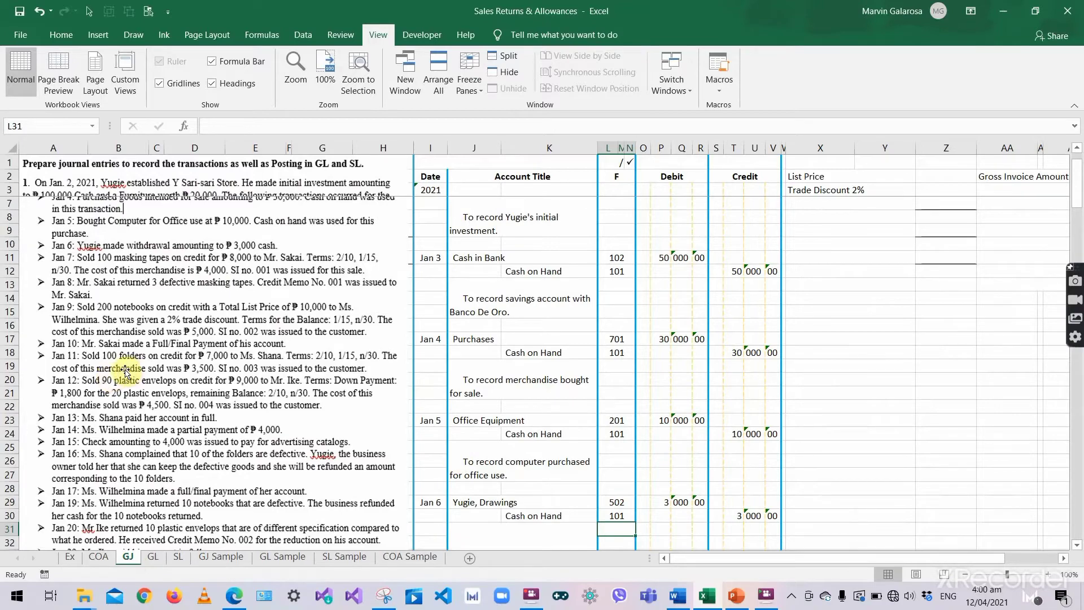
{"action": "scroll", "coordinate": [126, 372], "scroll_direction": "down", "scroll_amount": 2}
- Reposition the transaction instructions picture on the journal sheet
{"action": "left_click", "coordinate": [126, 374]}
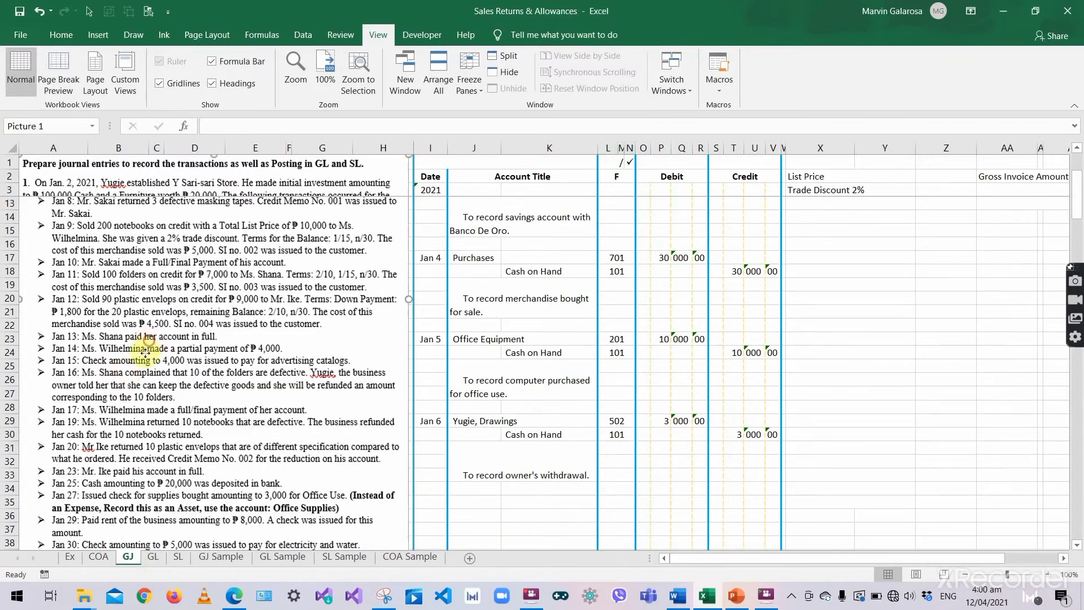
{"action": "scroll", "coordinate": [133, 407], "scroll_direction": "down", "scroll_amount": 2}
{"action": "scroll", "coordinate": [137, 419], "scroll_direction": "down", "scroll_amount": 1}
{"action": "left_click_drag", "start_coordinate": [137, 418], "coordinate": [106, 558]}
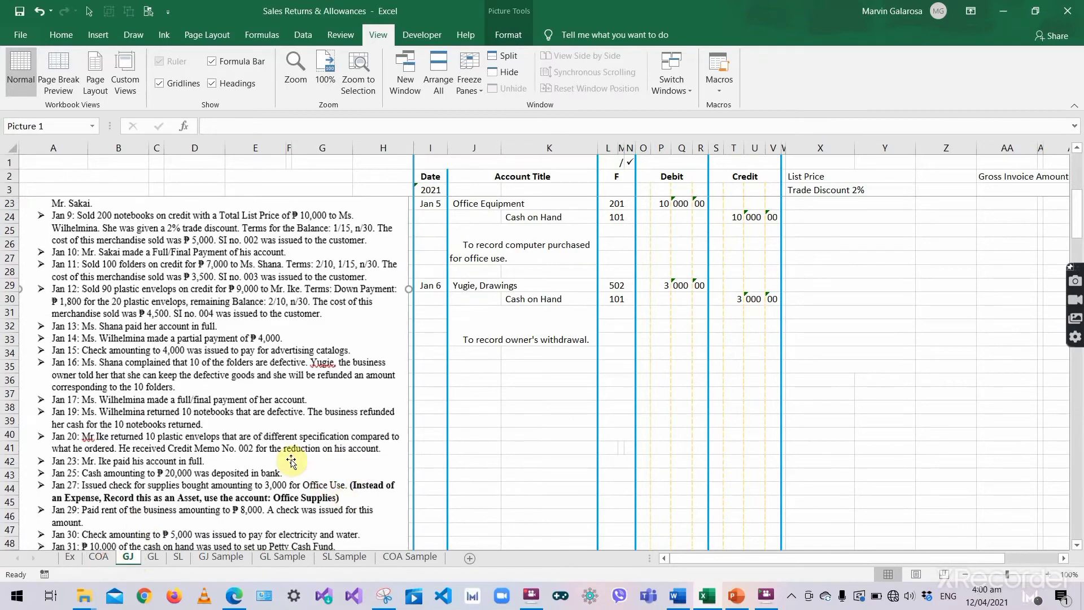
{"action": "left_click_drag", "start_coordinate": [257, 454], "coordinate": [221, 609]}
{"action": "scroll", "coordinate": [261, 515], "scroll_direction": "down", "scroll_amount": 1}
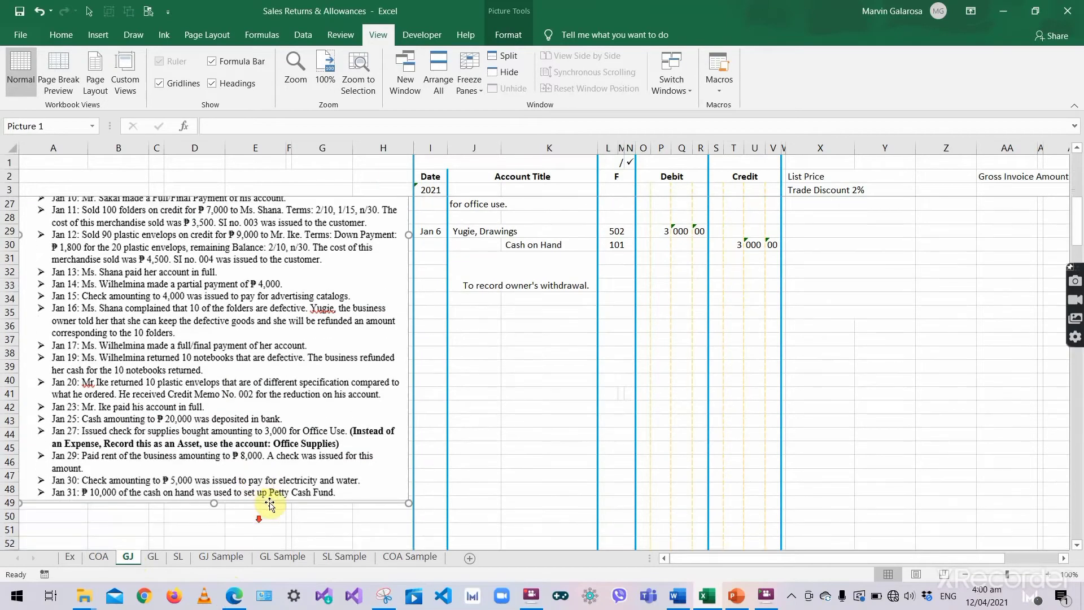
{"action": "left_click_drag", "start_coordinate": [250, 365], "coordinate": [232, 502]}
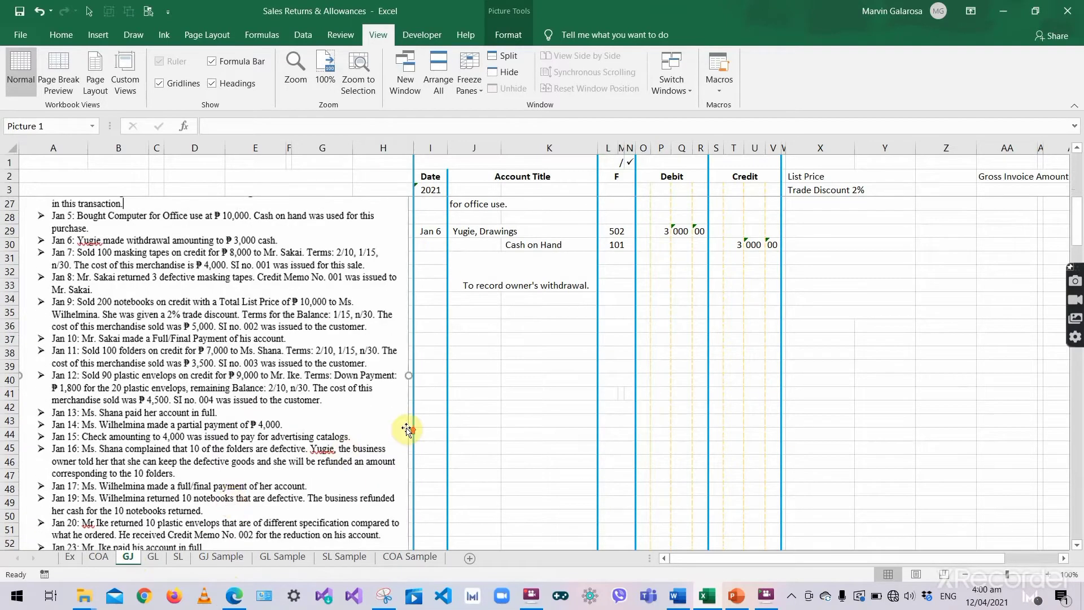
{"action": "scroll", "coordinate": [407, 429], "scroll_direction": "up", "scroll_amount": 1}
{"action": "left_click_drag", "start_coordinate": [243, 408], "coordinate": [272, 465]}
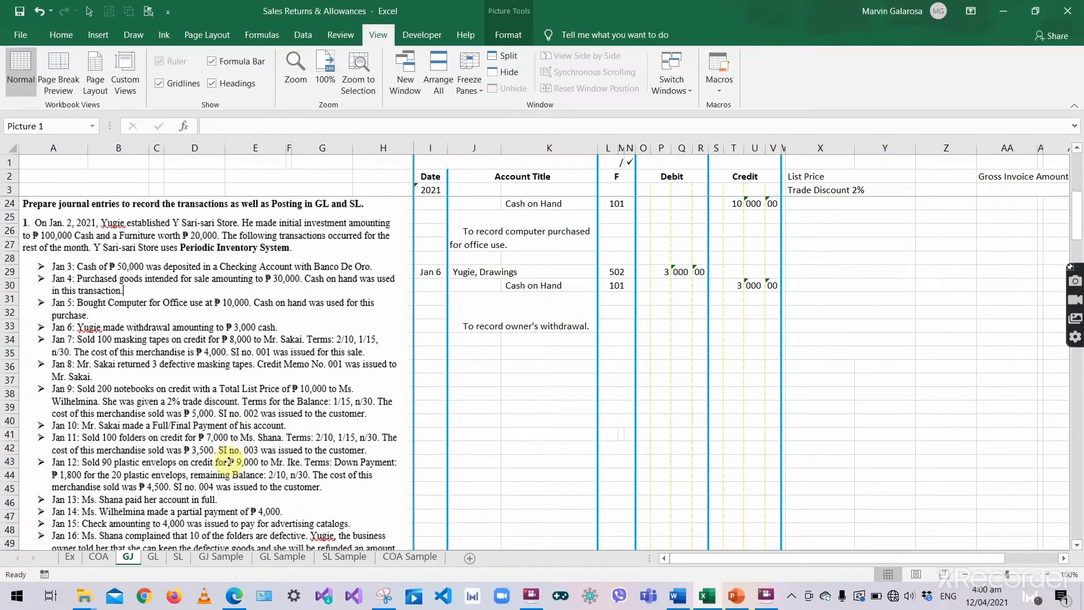
{"action": "scroll", "coordinate": [472, 398], "scroll_direction": "down", "scroll_amount": 1}
- Begin the next journal entry dated Jan 7
{"action": "left_click", "coordinate": [460, 310]}
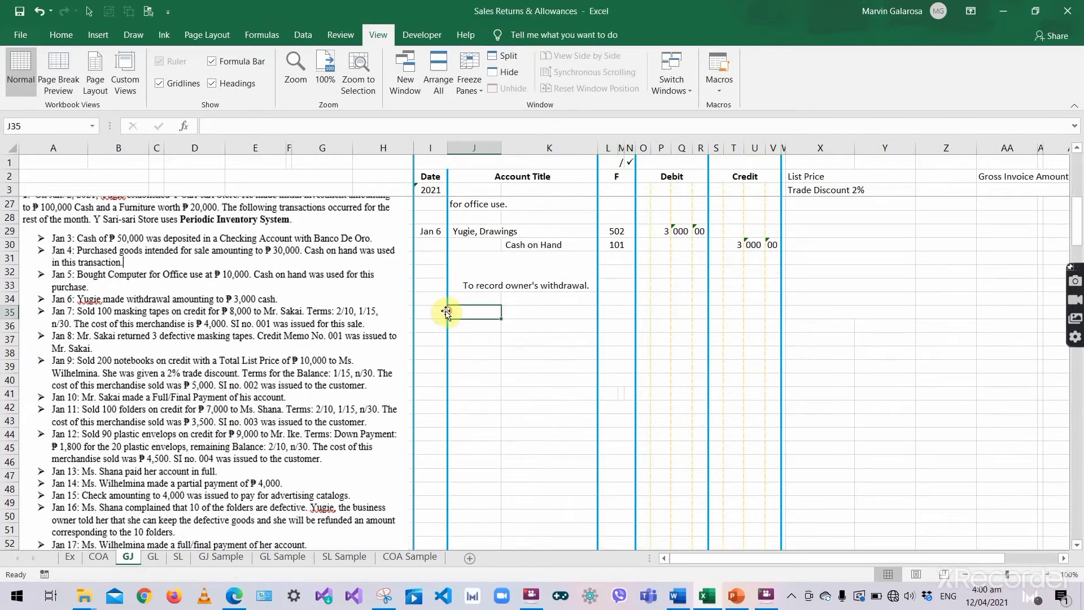
{"action": "left_click", "coordinate": [441, 311]}
{"action": "type", "text": "'Jan"}
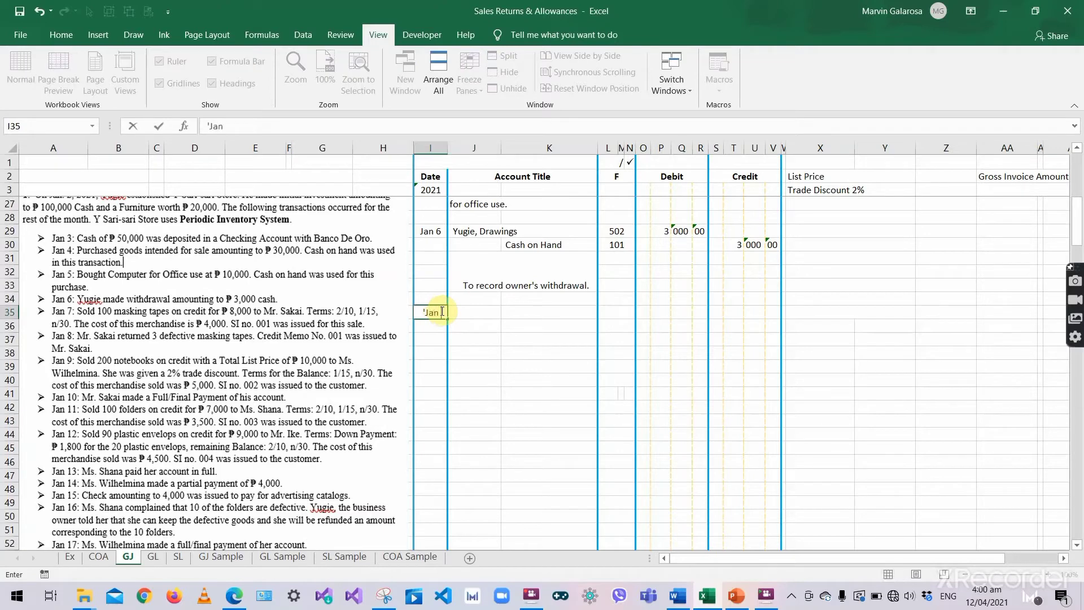
{"action": "type", "text": " 7"}
{"action": "key", "text": "Tab"}
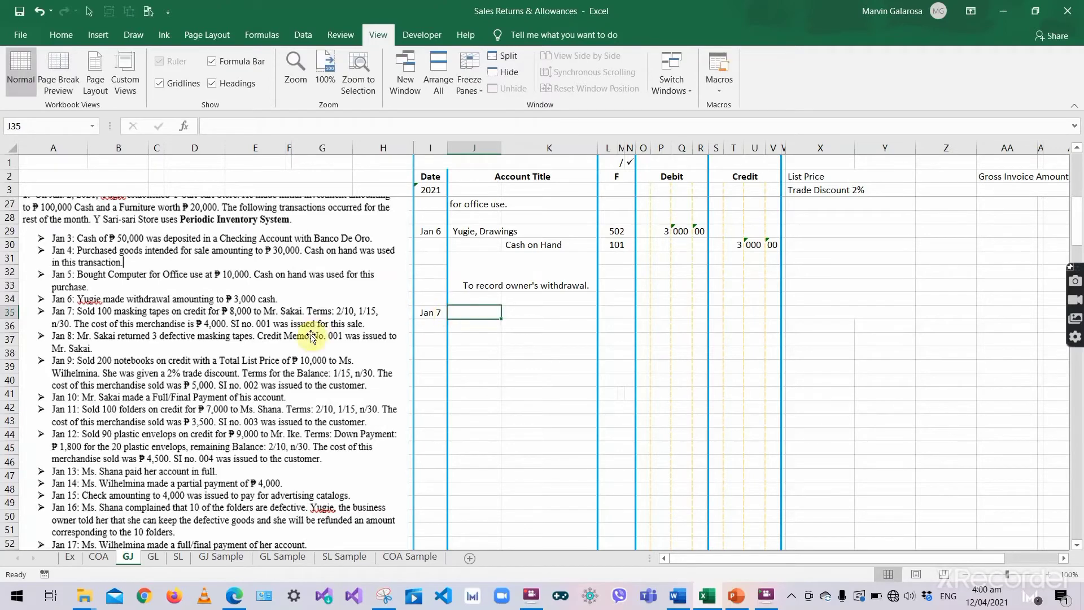
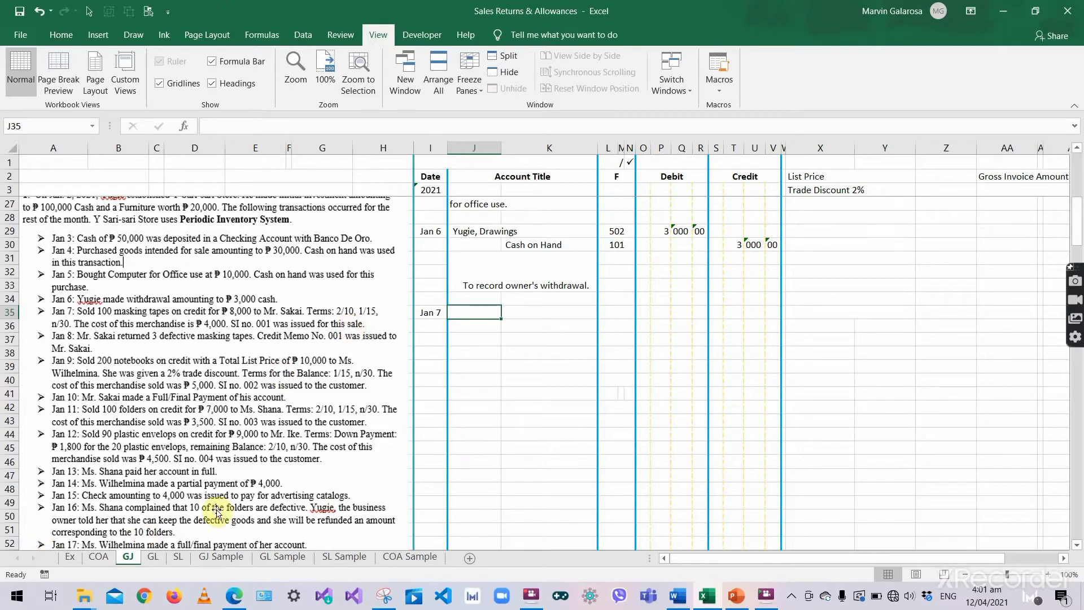
- Enter 'Accounts Receivable' as the debit account title of the Jan 7 entry
{"action": "left_click", "coordinate": [153, 556]}
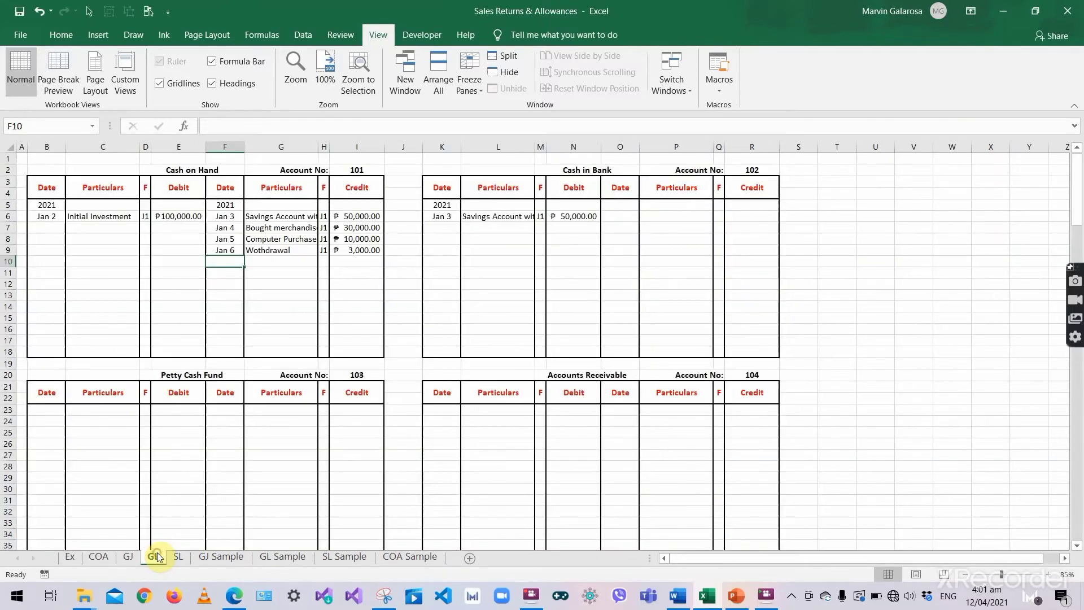
{"action": "left_click", "coordinate": [181, 556]}
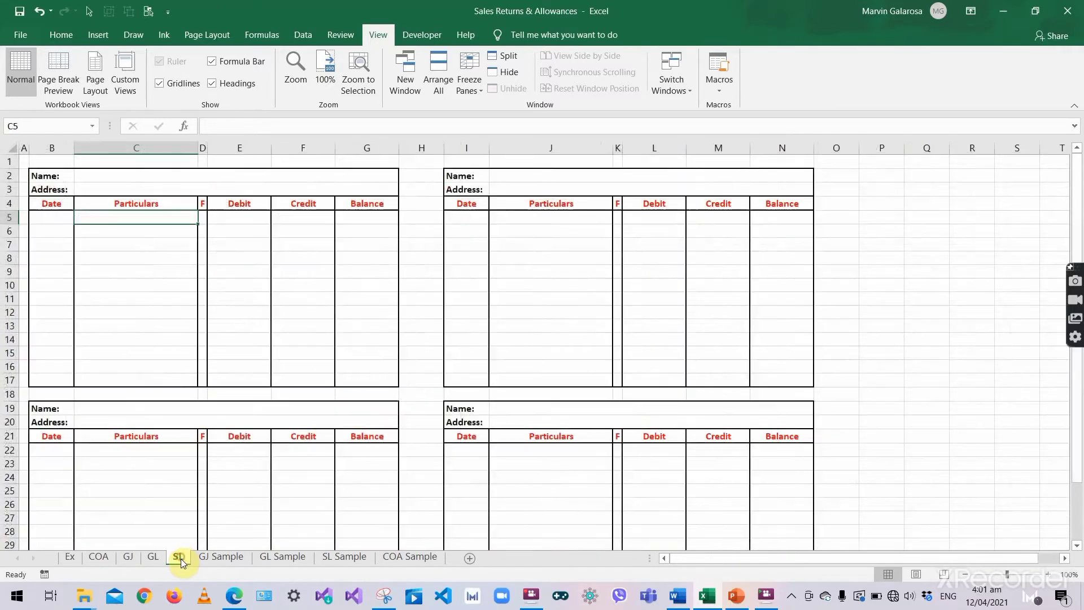
{"action": "left_click", "coordinate": [129, 557]}
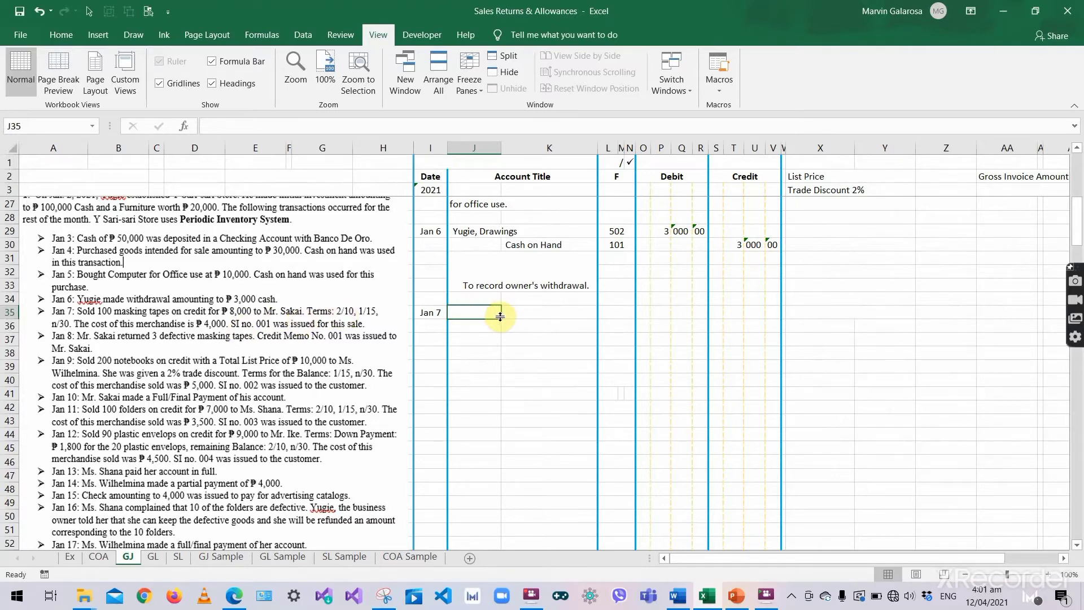
{"action": "type", "text": "Account"}
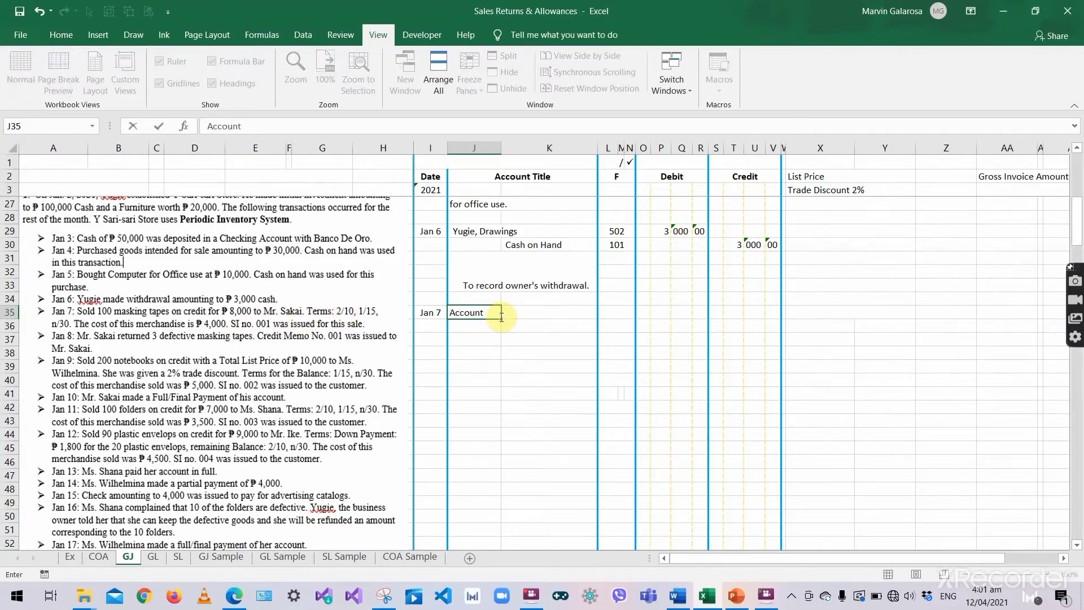
{"action": "type", "text": "s receivable"}
{"action": "key", "text": "Return"}
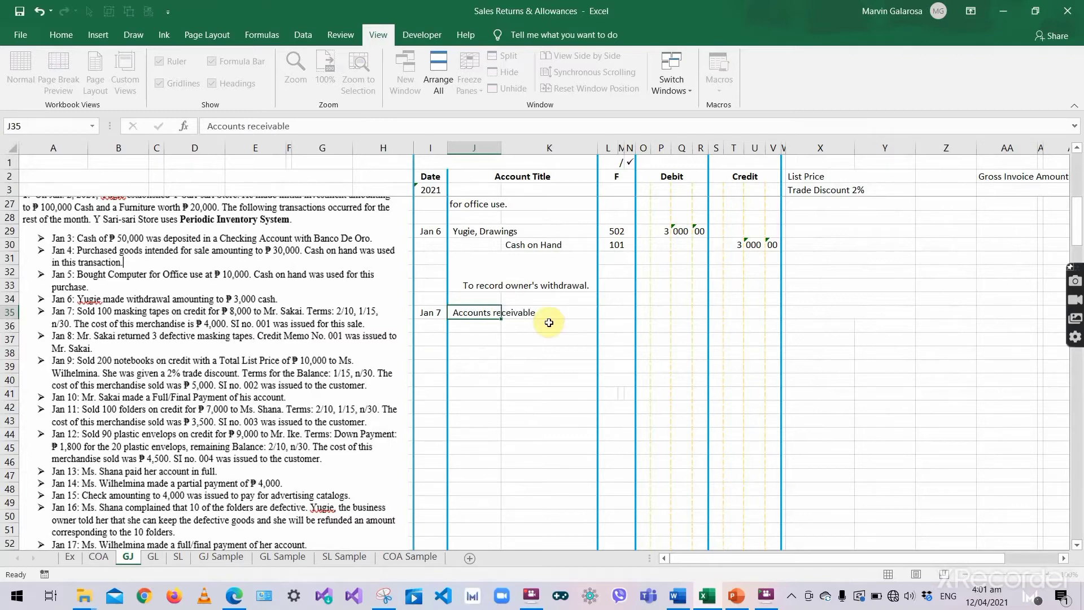
{"action": "left_click", "coordinate": [482, 313]}
{"action": "double_click", "coordinate": [482, 312]}
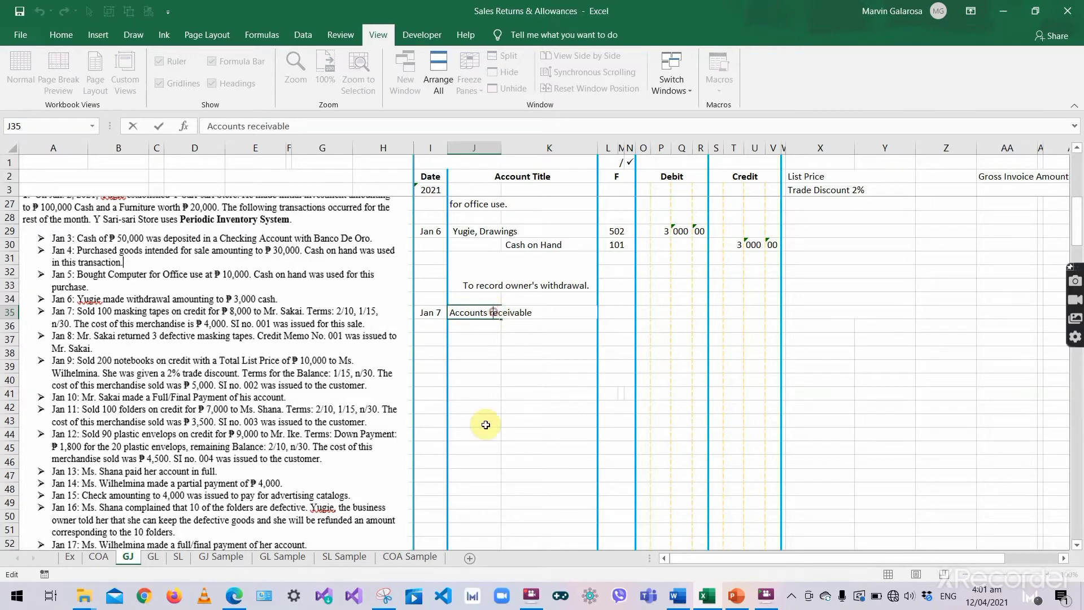
{"action": "key", "text": "Right"}
{"action": "key", "text": "Right"}
{"action": "key", "text": "Right"}
{"action": "key", "text": "BackSpace"}
{"action": "type", "text": "R"}
{"action": "key", "text": "Tab"}
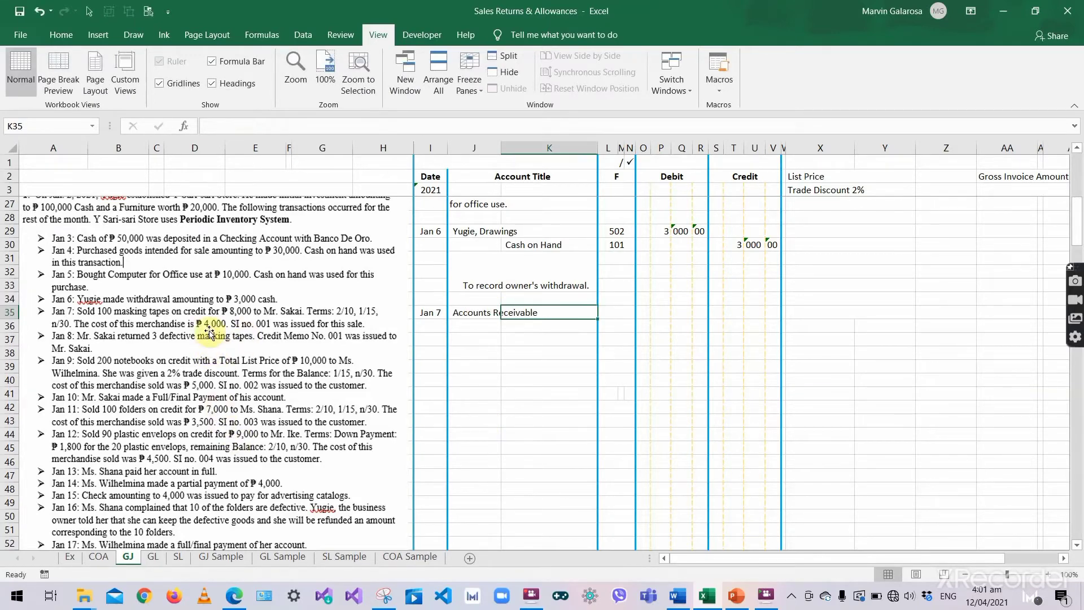
- Enter the 8 000 00 debit on the Accounts Receivable line
{"action": "key", "text": "Tab"}
{"action": "key", "text": "Tab"}
{"action": "key", "text": "Tab"}
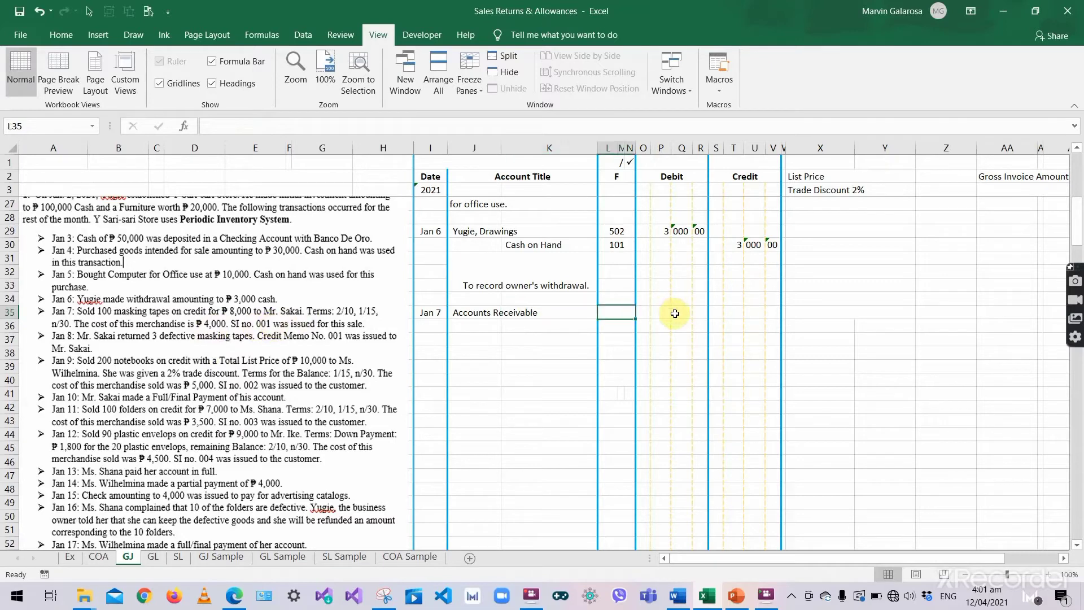
{"action": "type", "text": "8"}
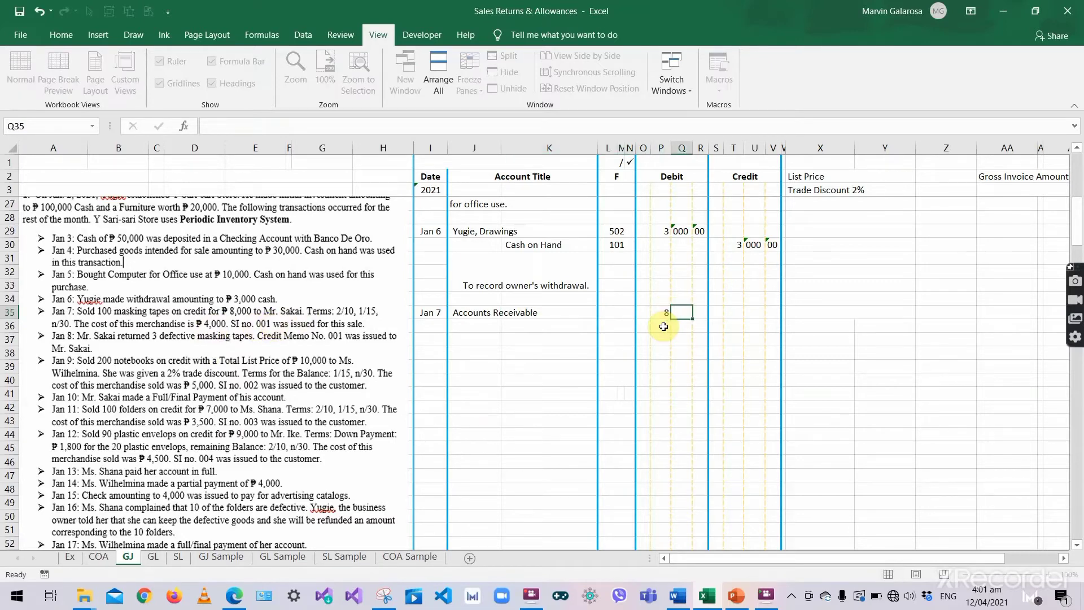
{"action": "key", "text": "Tab"}
{"action": "type", "text": "000"}
{"action": "key", "text": "Tab"}
{"action": "type", "text": "'00"}
{"action": "key", "text": "Tab"}
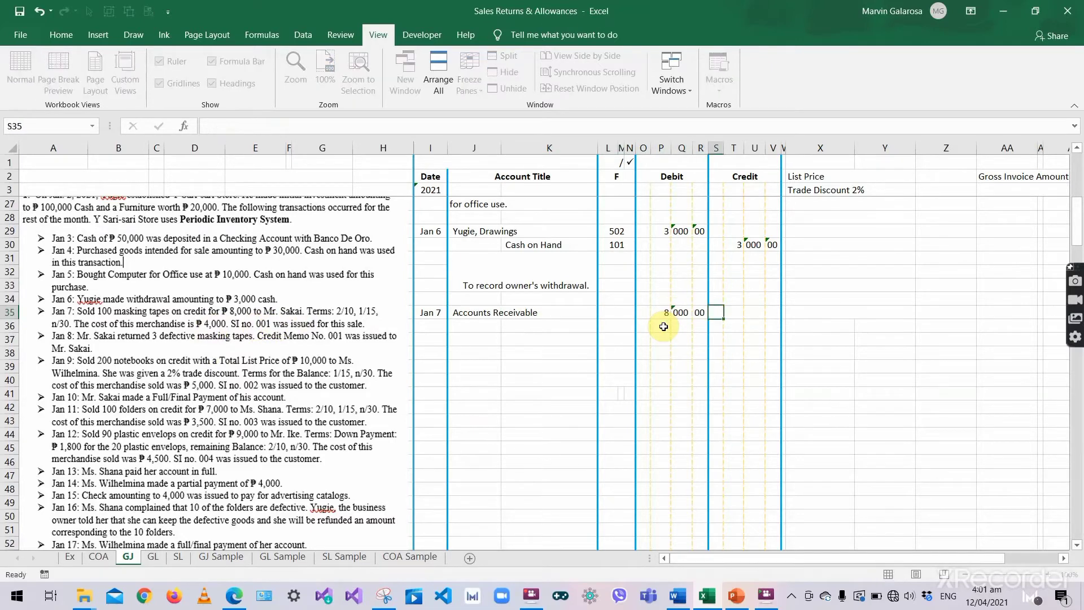
- Record the indented Sales credit line of 8 000 00
{"action": "left_click", "coordinate": [526, 325]}
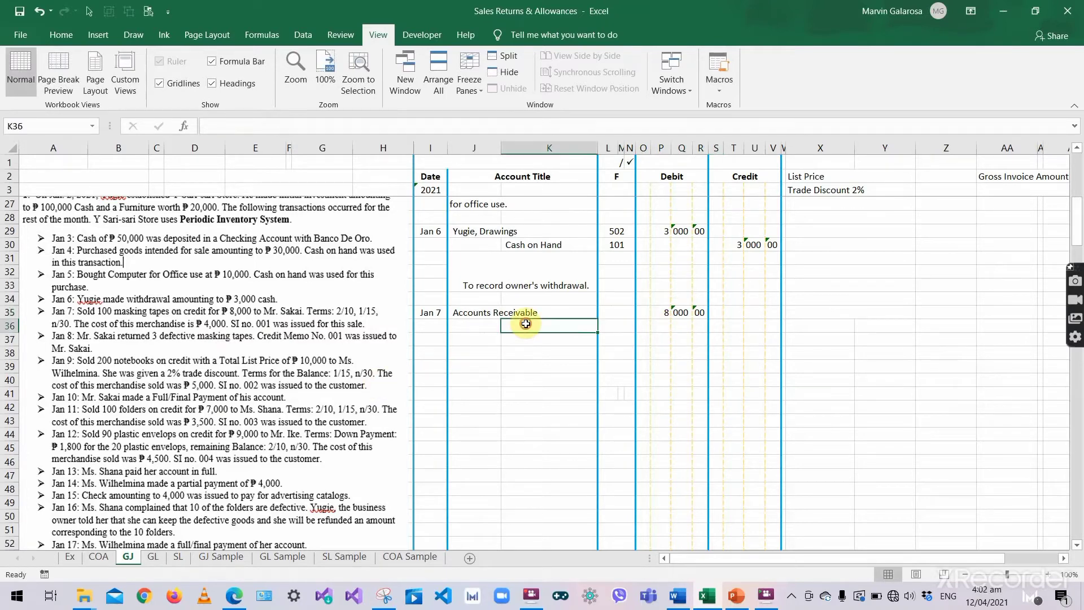
{"action": "type", "text": "Sales"}
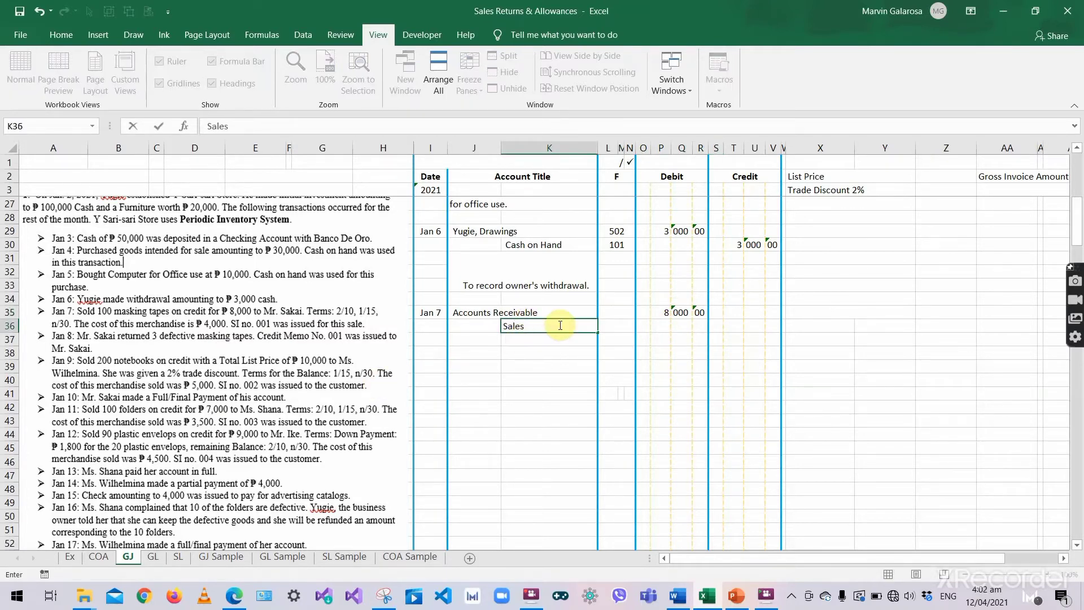
{"action": "key", "text": "Tab"}
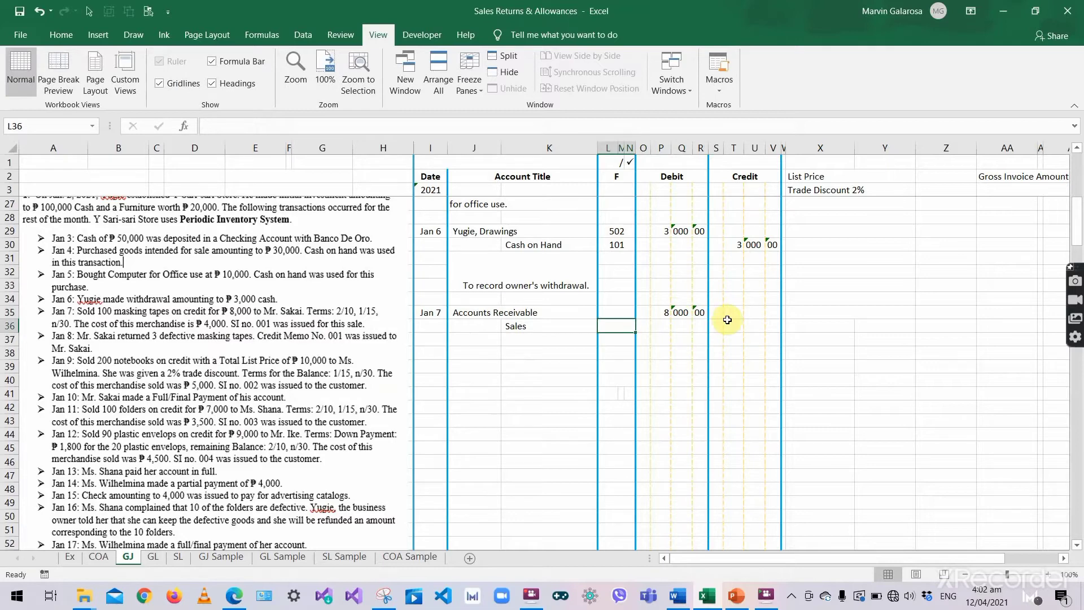
{"action": "double_click", "coordinate": [733, 325]}
{"action": "type", "text": "8"}
{"action": "key", "text": "Tab"}
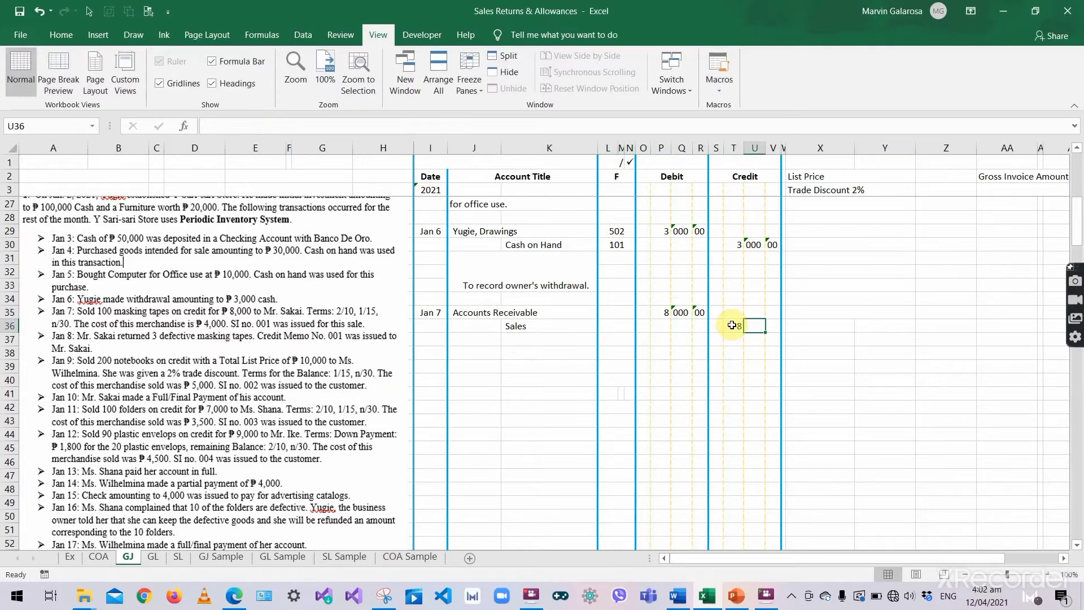
{"action": "type", "text": "000"}
{"action": "key", "text": "Tab"}
{"action": "type", "text": "'00"}
{"action": "left_click", "coordinate": [733, 325]}
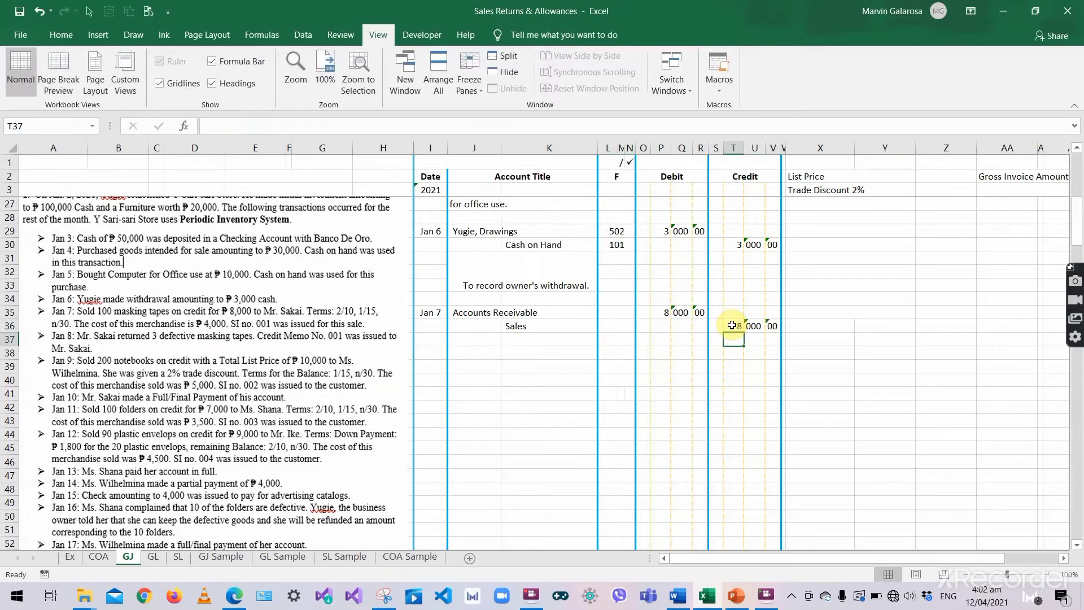
- Add the explanation recording the sale to the customer on terms 2/10, 1/15, n/30, SI No. 001
{"action": "left_click", "coordinate": [545, 272]}
{"action": "key", "text": "ctrl+c"}
{"action": "left_click", "coordinate": [492, 328]}
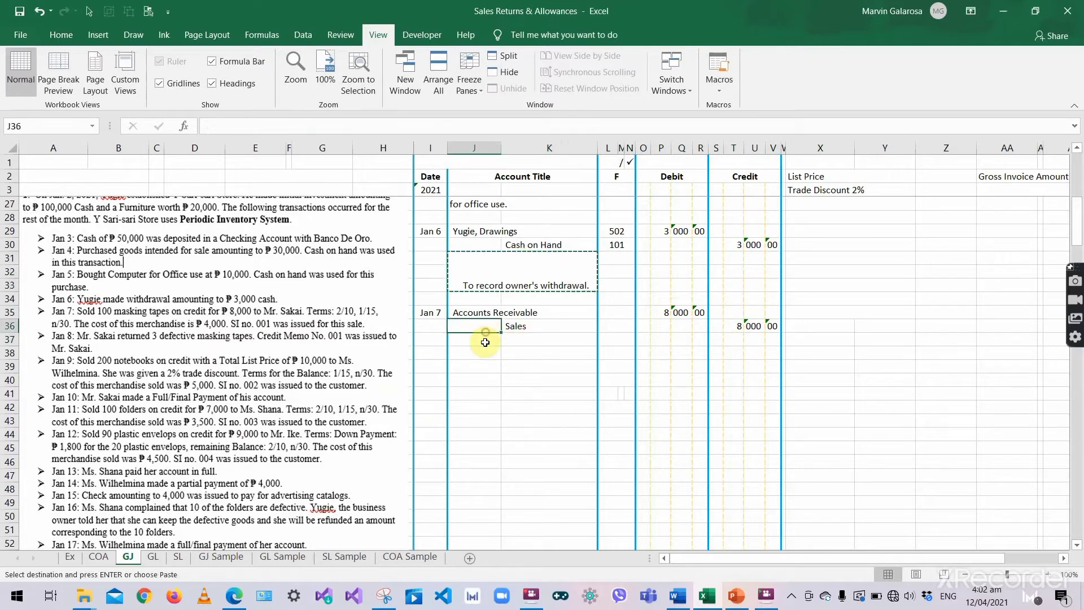
{"action": "left_click", "coordinate": [487, 339]}
{"action": "key", "text": "ctrl+v"}
{"action": "key", "text": "BackSpace"}
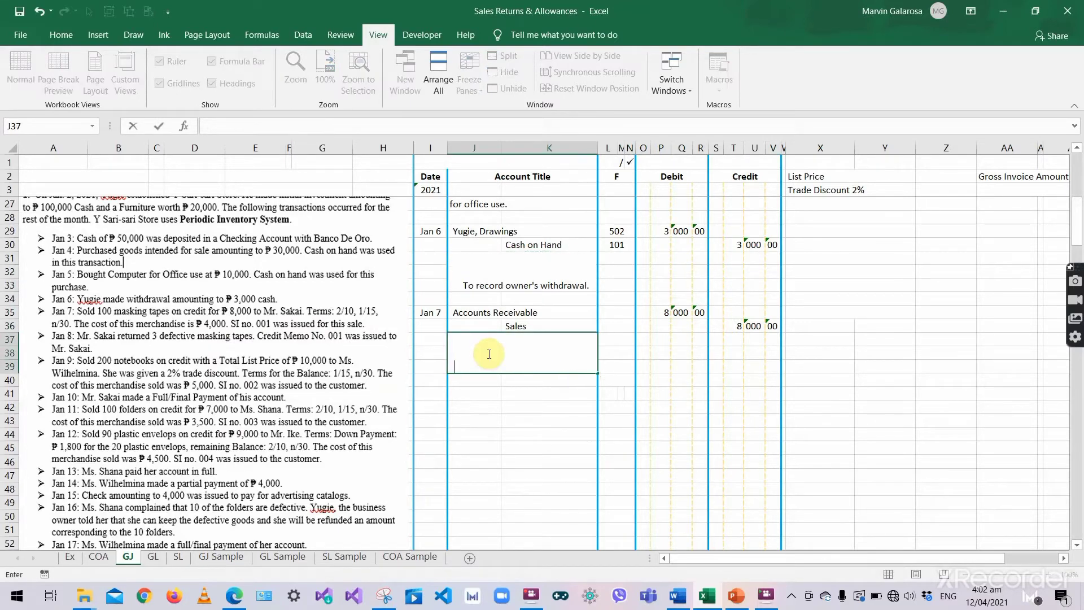
{"action": "type", "text": "To record sale to Mr. Sakai"}
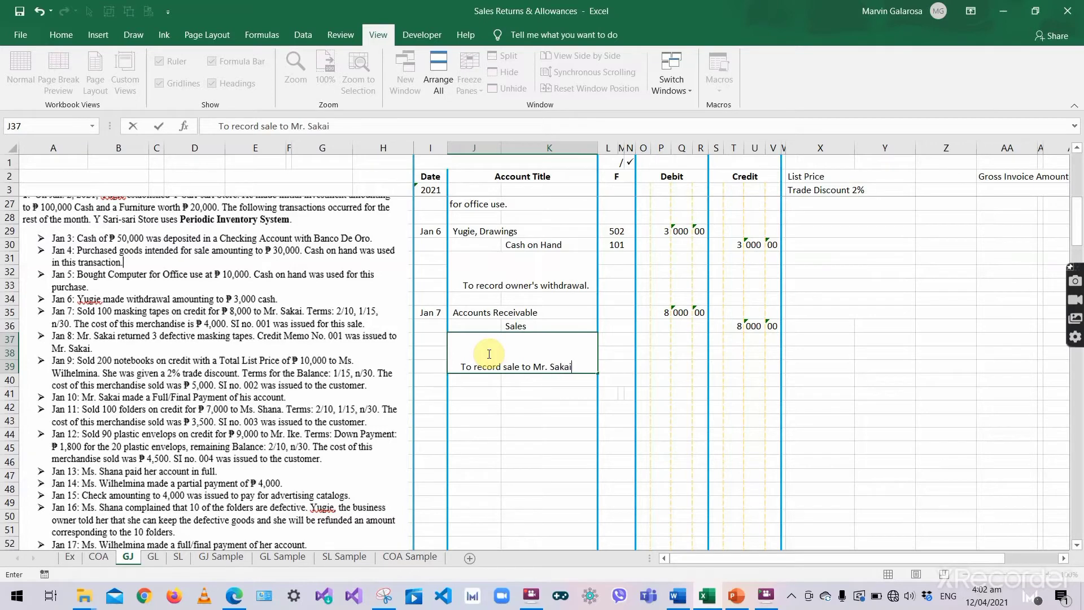
{"action": "type", "text": " on terms"}
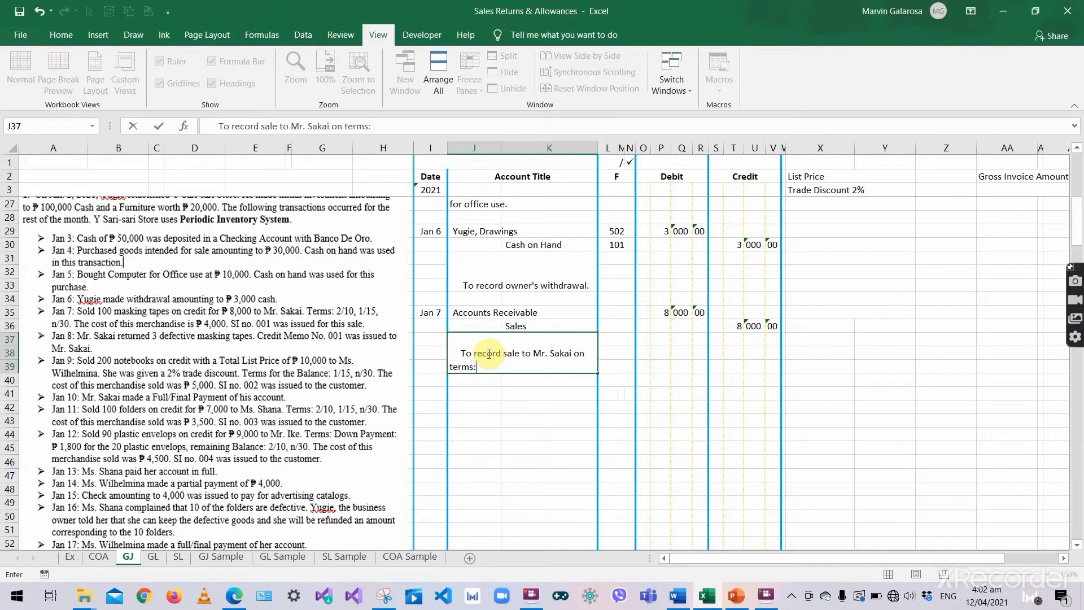
{"action": "type", "text": ": 2/10, 1/15, n/3"}
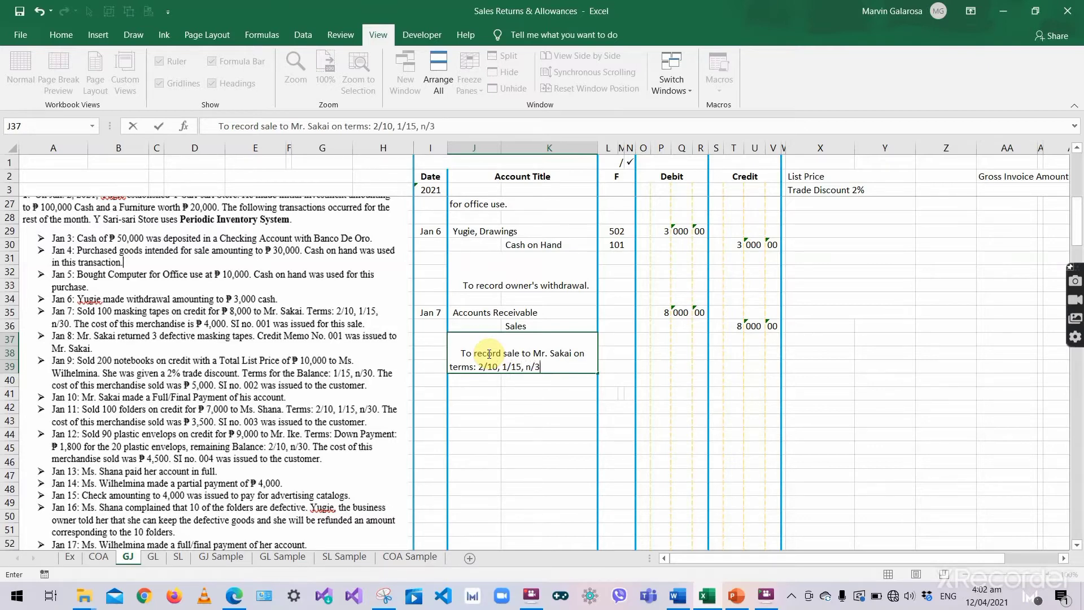
{"action": "type", "text": "0. SI No. 001"}
{"action": "key", "text": "Return"}
{"action": "left_click", "coordinate": [538, 364]}
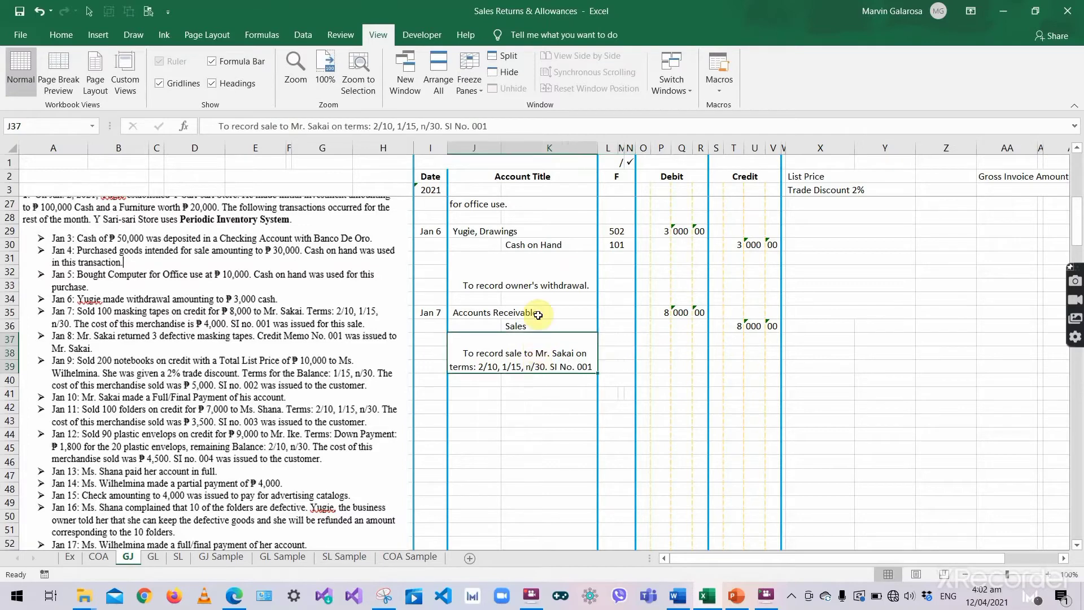
{"action": "left_click", "coordinate": [564, 314]}
{"action": "left_click", "coordinate": [614, 314]}
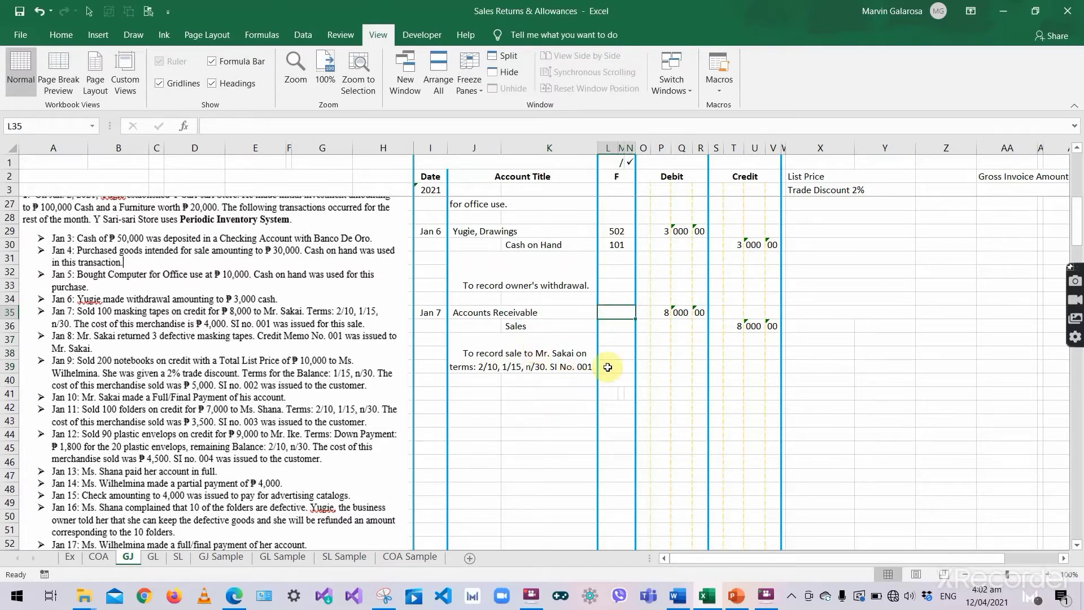
{"action": "left_click", "coordinate": [675, 310]}
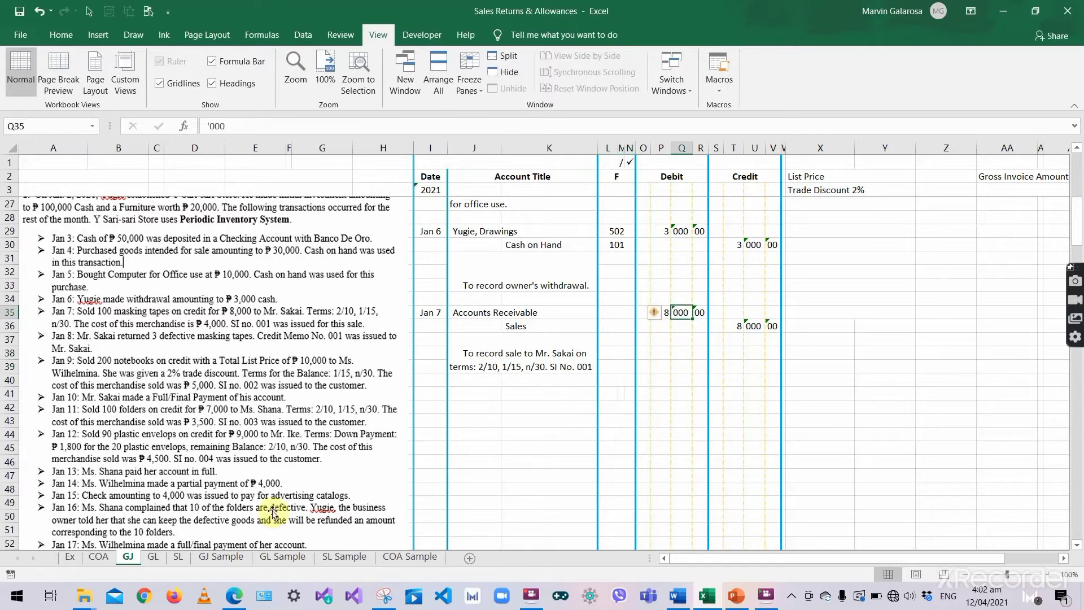
- Date the first Accounts Receivable ledger entry 2021, Jan 7, kept as text
{"action": "left_click", "coordinate": [156, 557]}
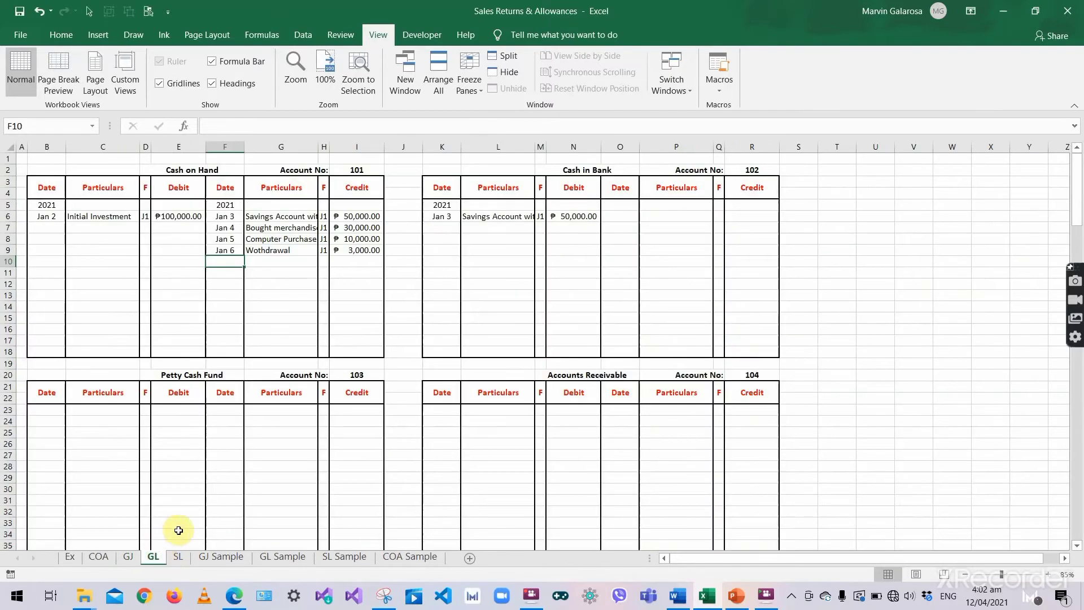
{"action": "left_click", "coordinate": [220, 374]}
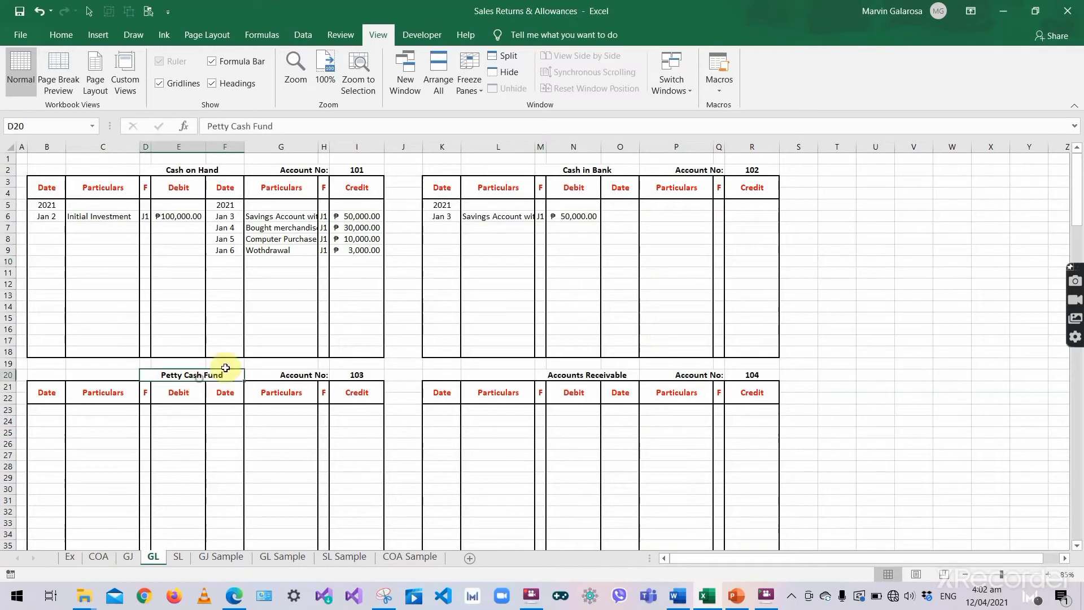
{"action": "left_click", "coordinate": [580, 375]}
{"action": "left_click", "coordinate": [445, 406]}
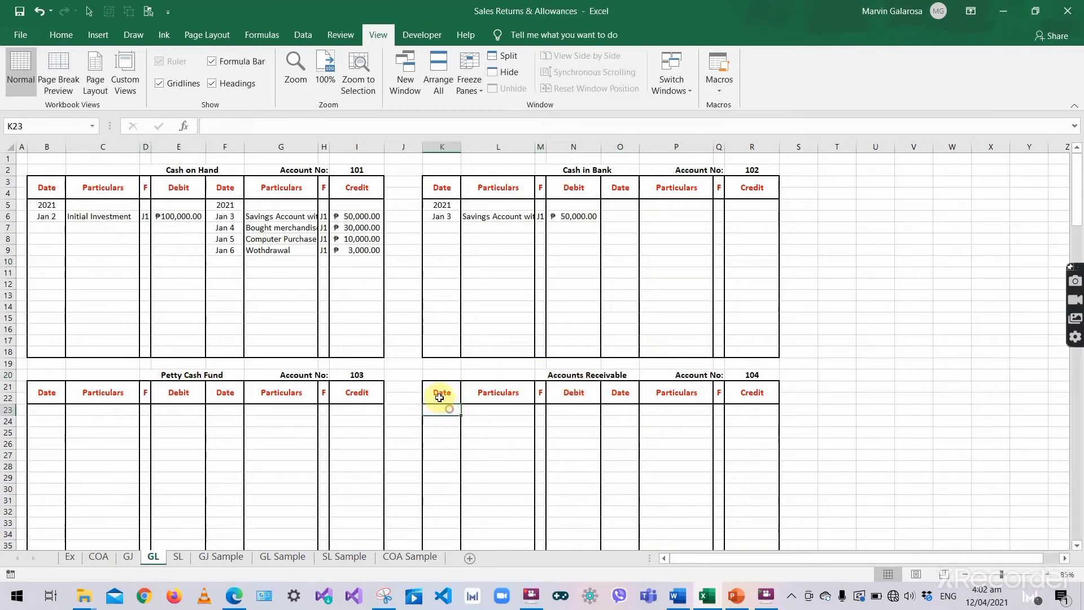
{"action": "type", "text": "2021"}
{"action": "key", "text": "Return"}
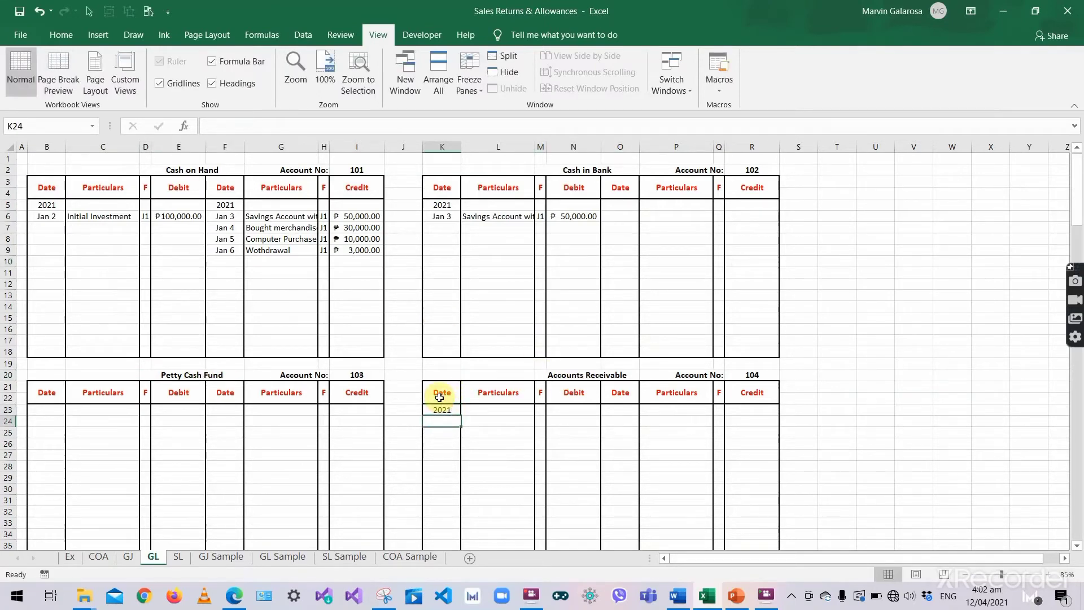
{"action": "type", "text": "'jan"}
{"action": "key", "text": "BackSpace"}
{"action": "key", "text": "BackSpace"}
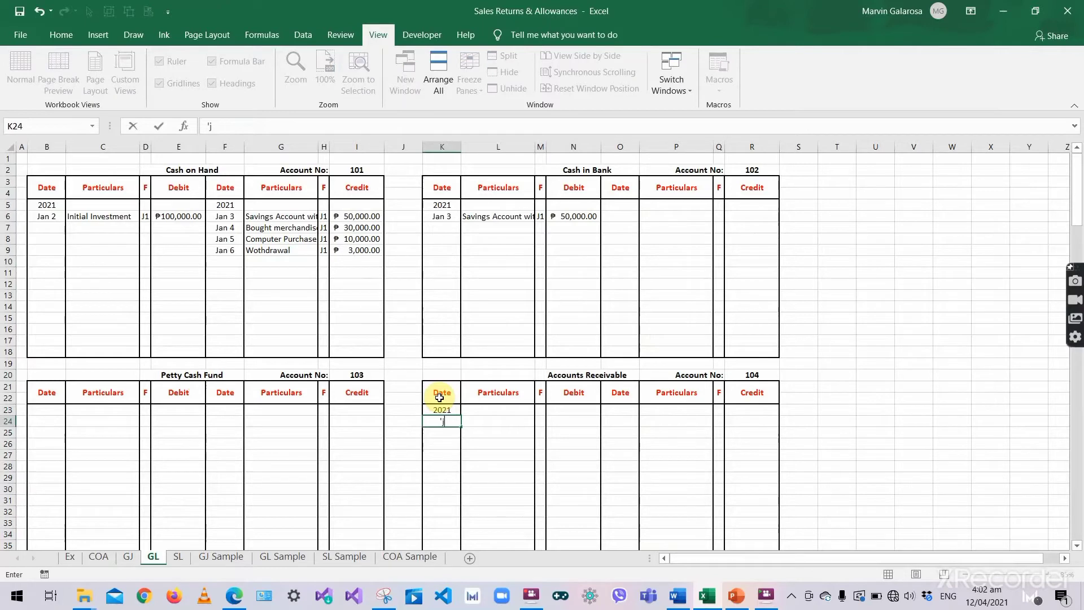
{"action": "type", "text": "Jan 7"}
{"action": "key", "text": "Tab"}
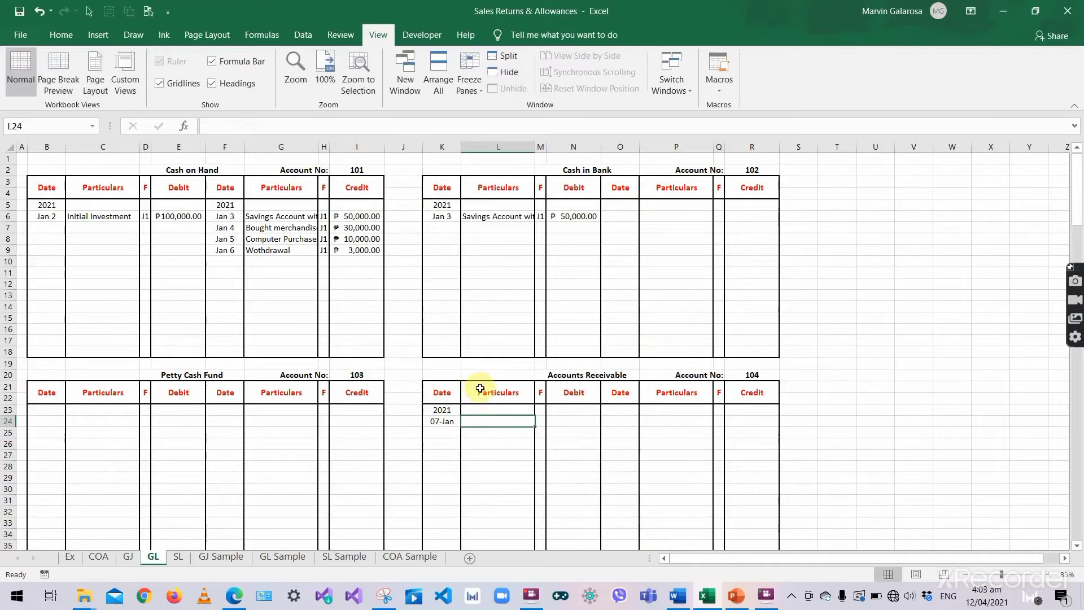
{"action": "left_click", "coordinate": [446, 423]}
{"action": "type", "text": "'Jan"}
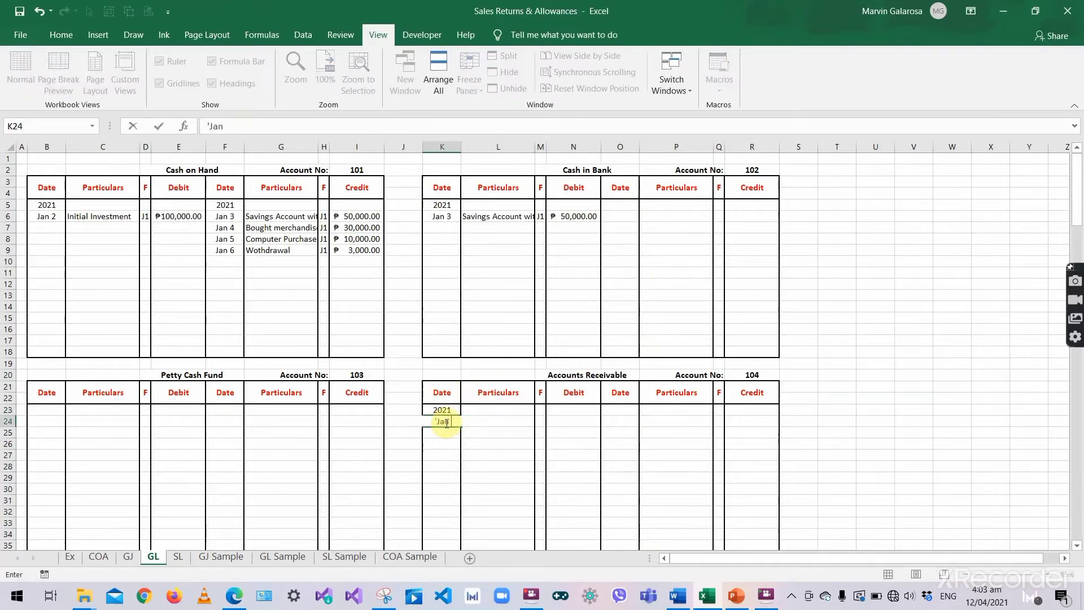
{"action": "type", "text": " 7"}
{"action": "key", "text": "Tab"}
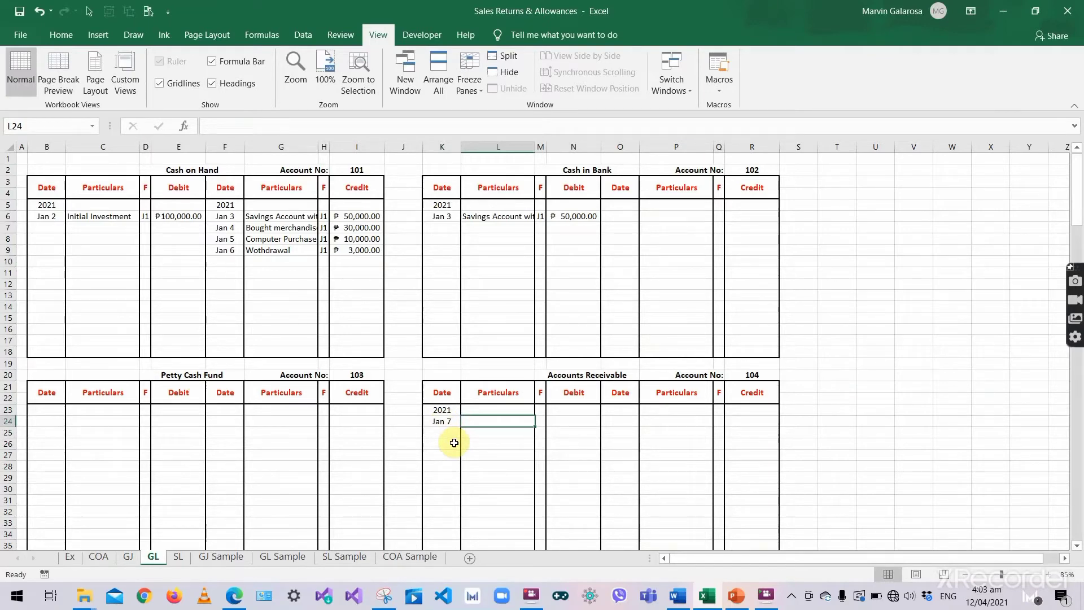
- Enter particulars SI 001, the customer's name, and terms 2/10, 1/15, n/30
{"action": "type", "text": "SI"}
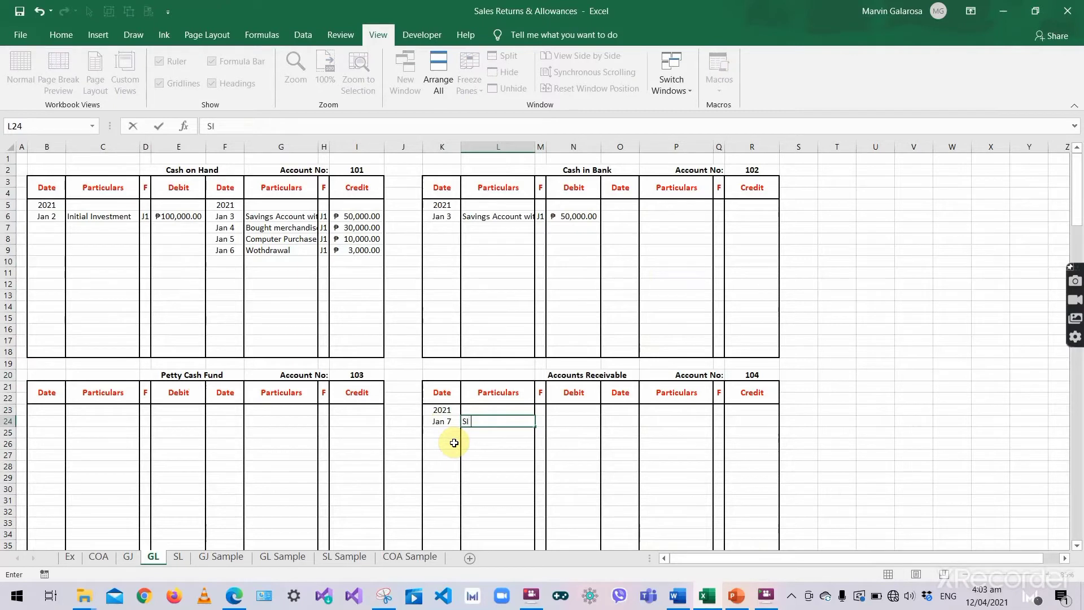
{"action": "type", "text": " 001"}
{"action": "type", "text": ";Mr. Sakai;"}
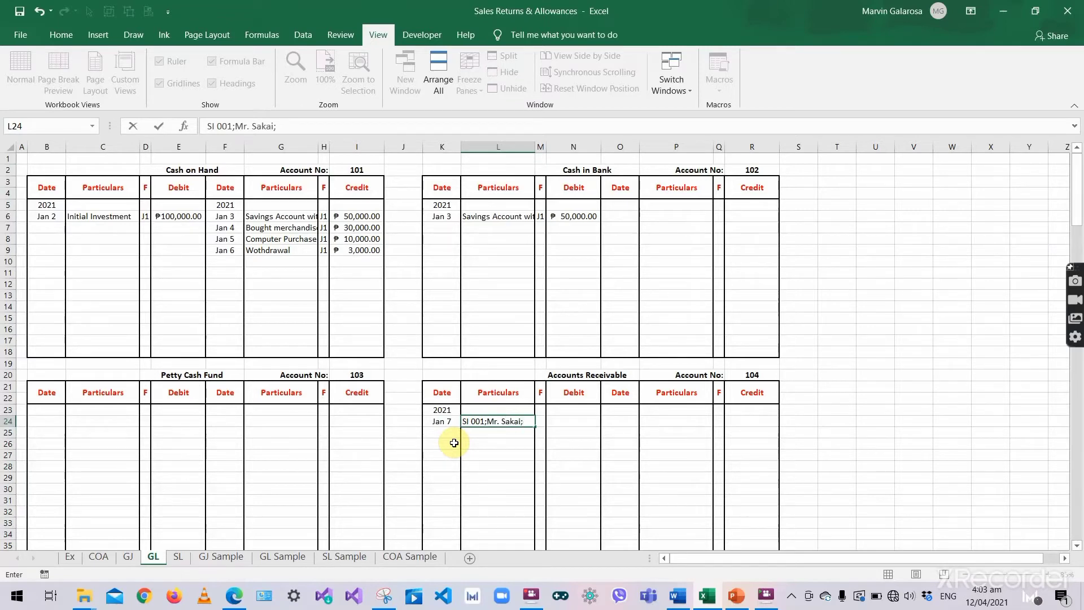
{"action": "type", "text": "2/10, 1/15, n/30"}
{"action": "key", "text": "Return"}
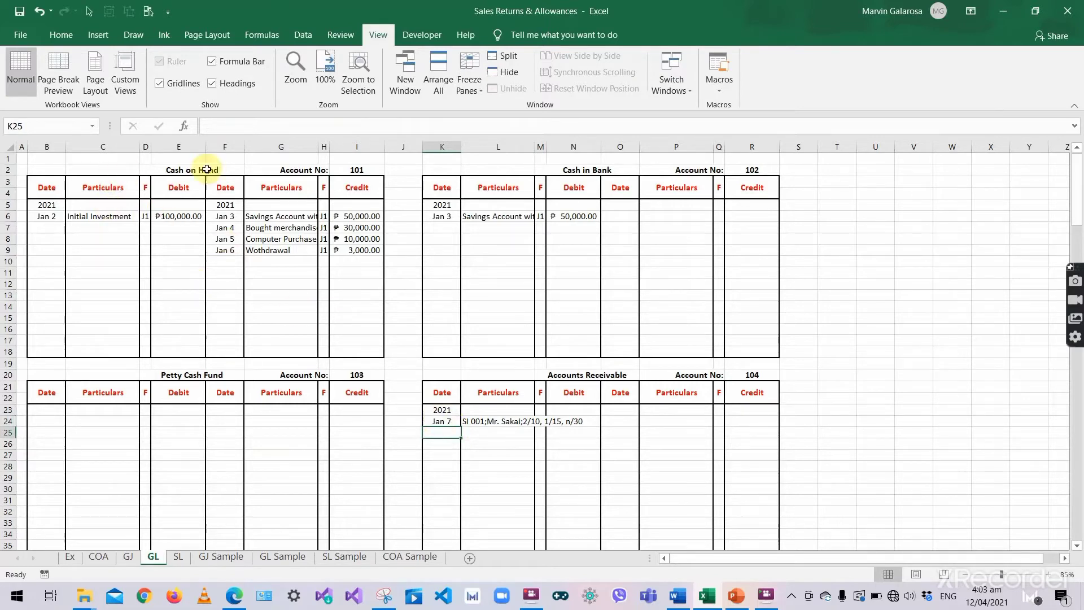
- Turn on Wrap Text for Particulars columns C, G, L and P
{"action": "left_click", "coordinate": [89, 148]}
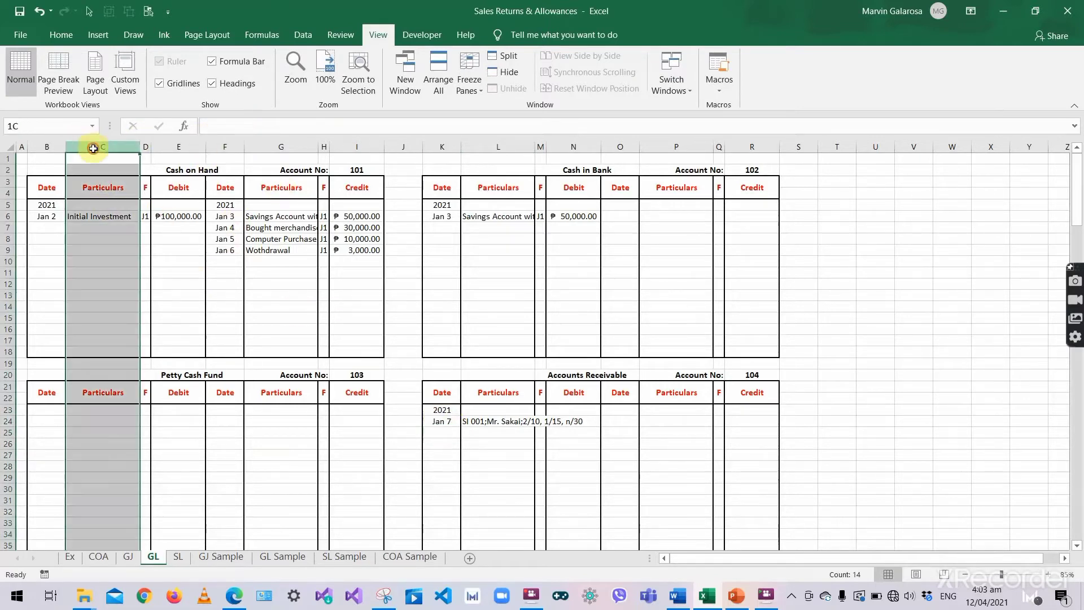
{"action": "left_click", "coordinate": [291, 146], "text": "ctrl"}
{"action": "left_click", "coordinate": [509, 147], "text": "ctrl"}
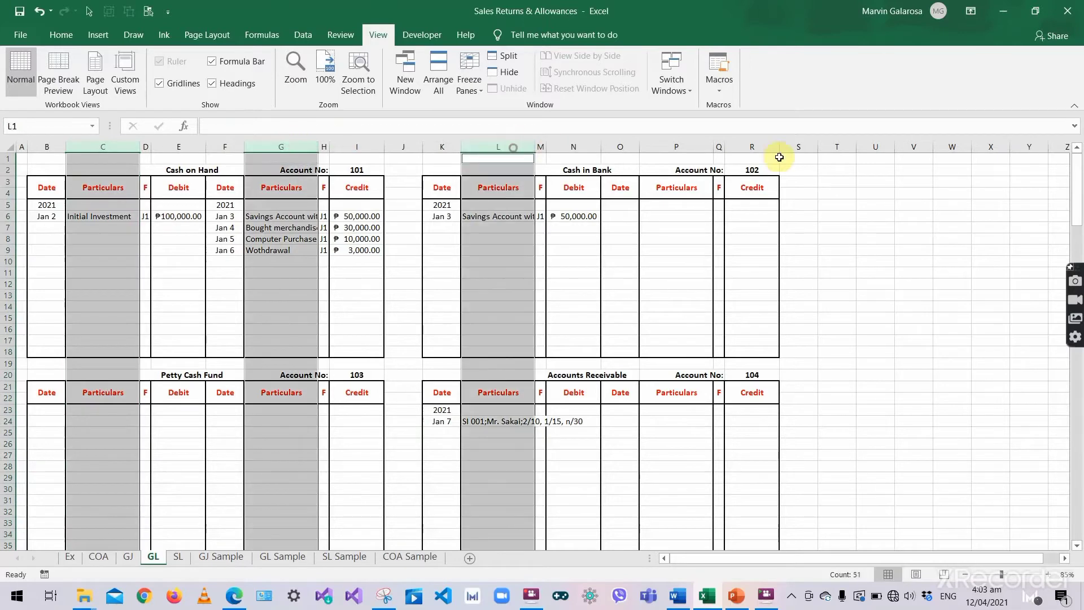
{"action": "left_click", "coordinate": [688, 148], "text": "ctrl"}
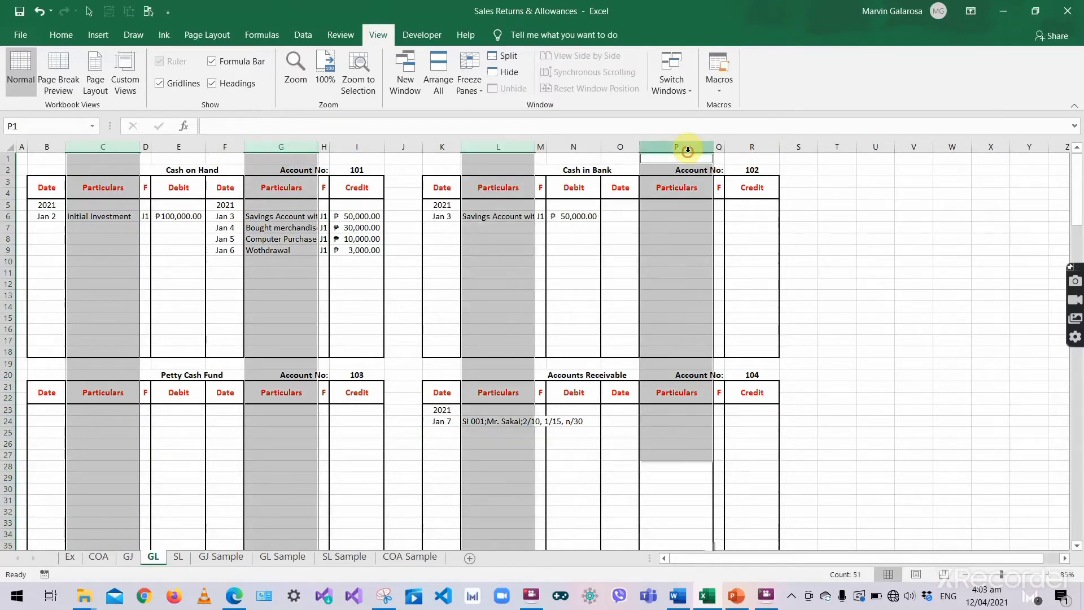
{"action": "left_click", "coordinate": [69, 36]}
{"action": "left_click", "coordinate": [402, 67]}
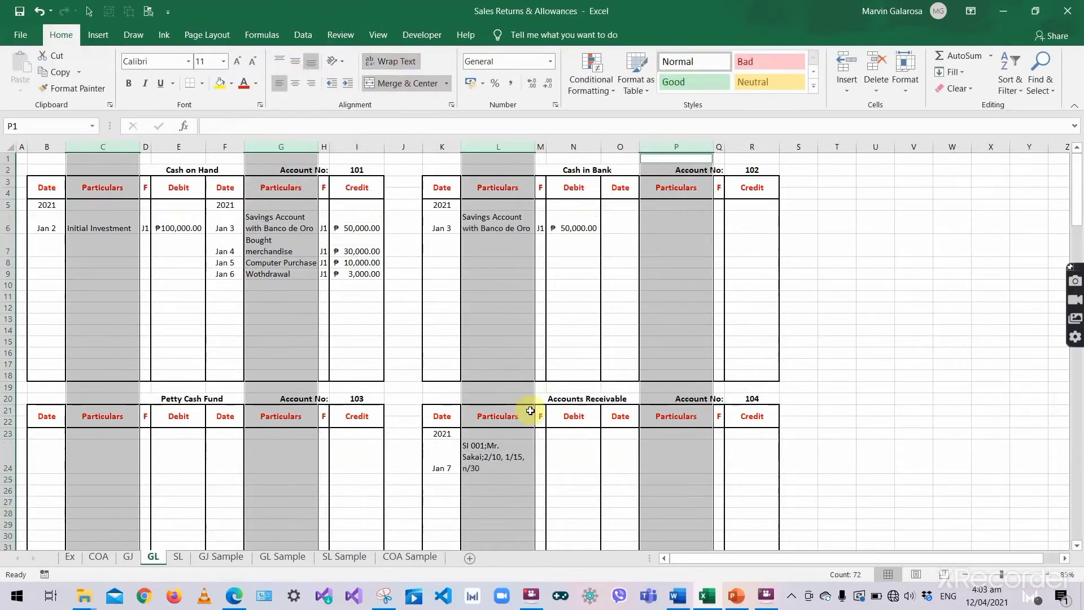
- Post folio J1 and the ₱8,000 debit on the Jan 7 Accounts Receivable line
{"action": "left_click", "coordinate": [514, 454]}
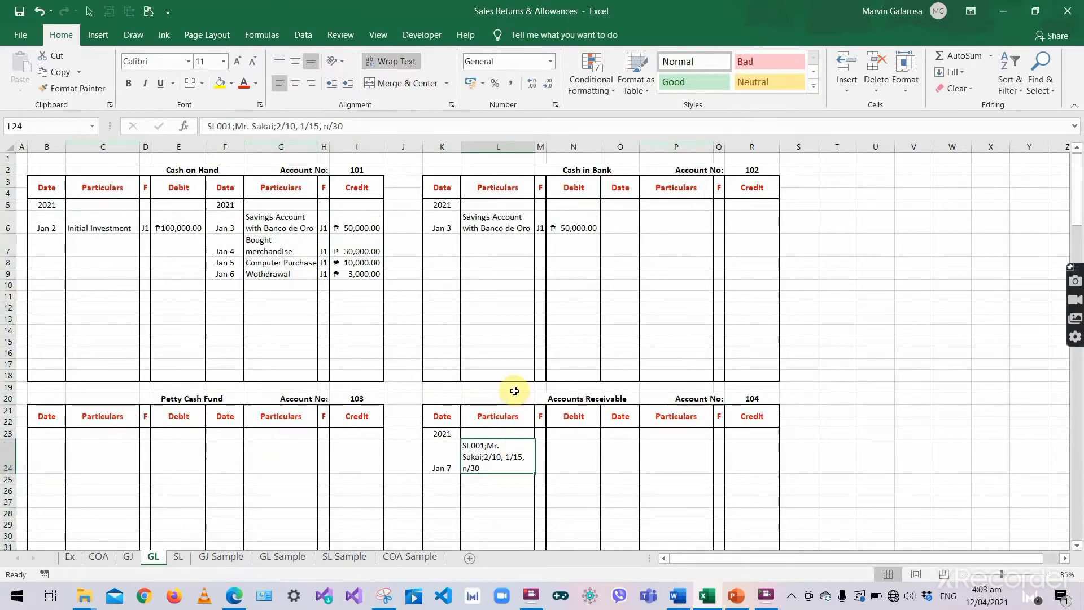
{"action": "left_click", "coordinate": [542, 459]}
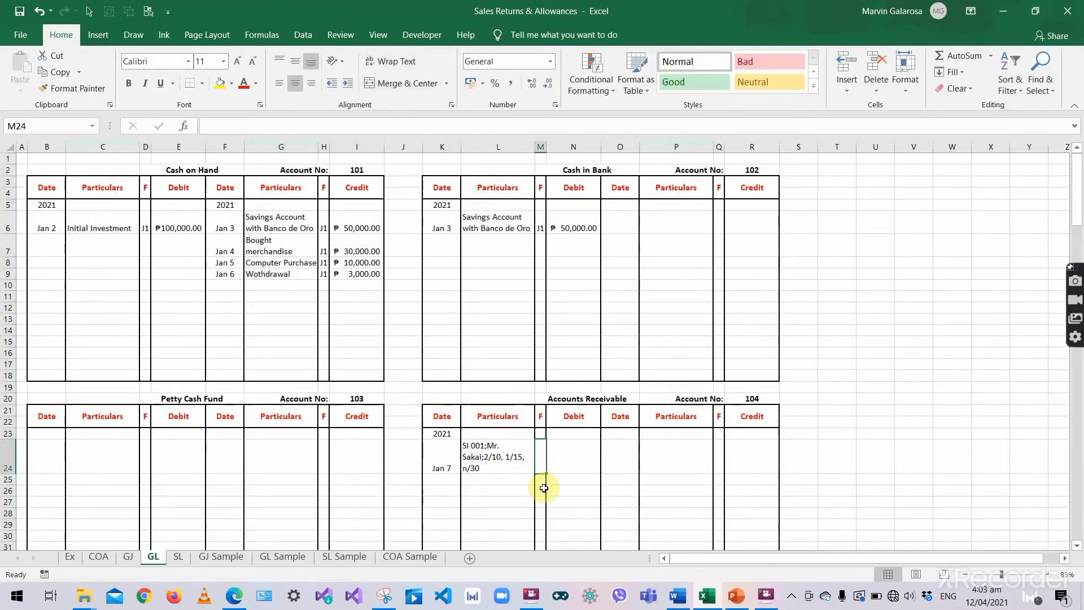
{"action": "type", "text": "J1"}
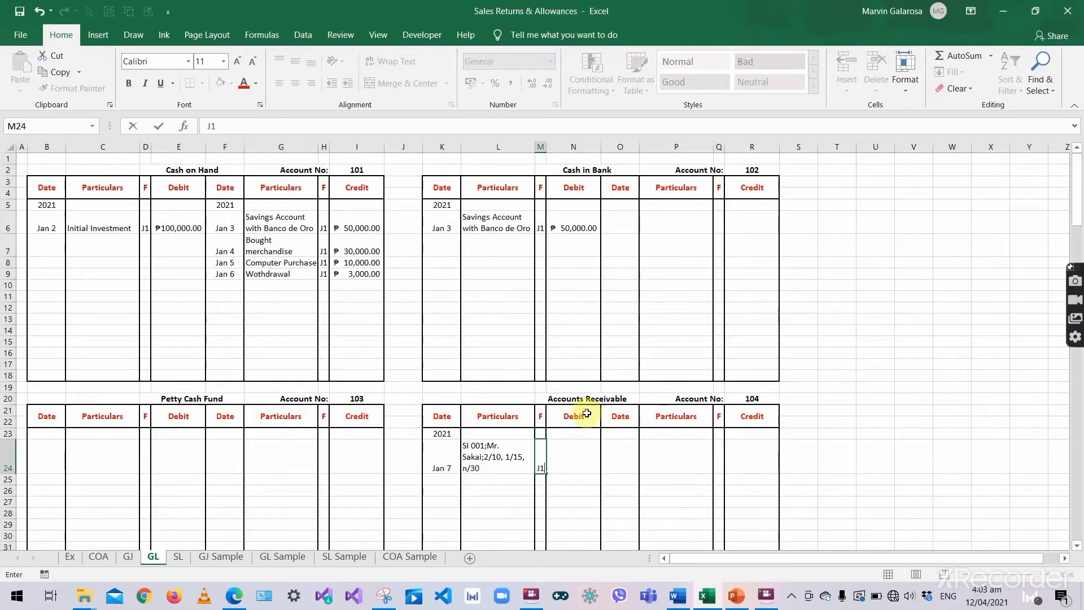
{"action": "key", "text": "Tab"}
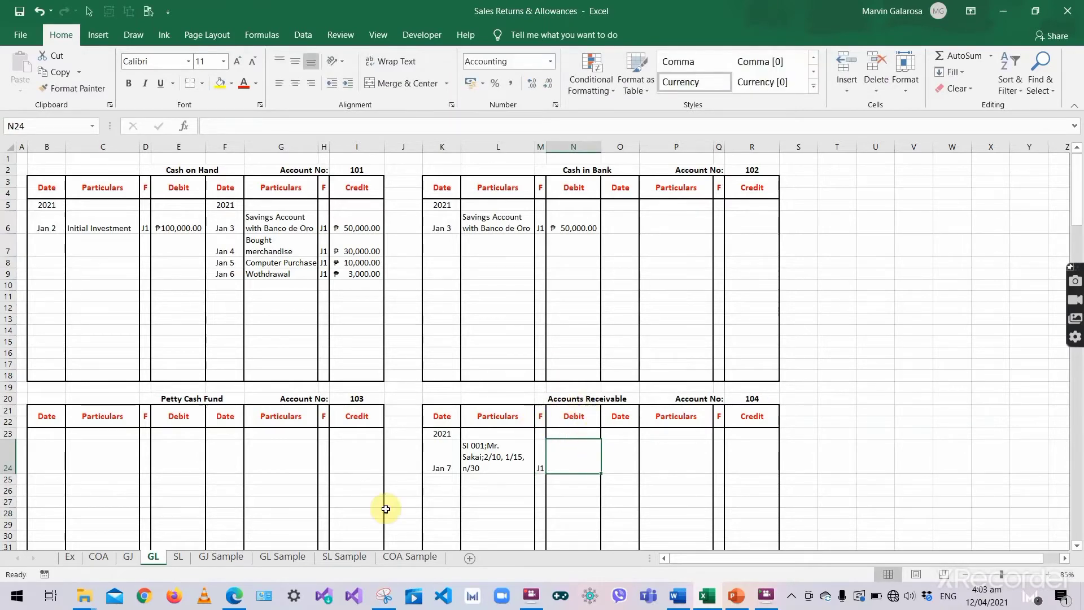
{"action": "left_click", "coordinate": [130, 557]}
{"action": "left_click", "coordinate": [147, 558]}
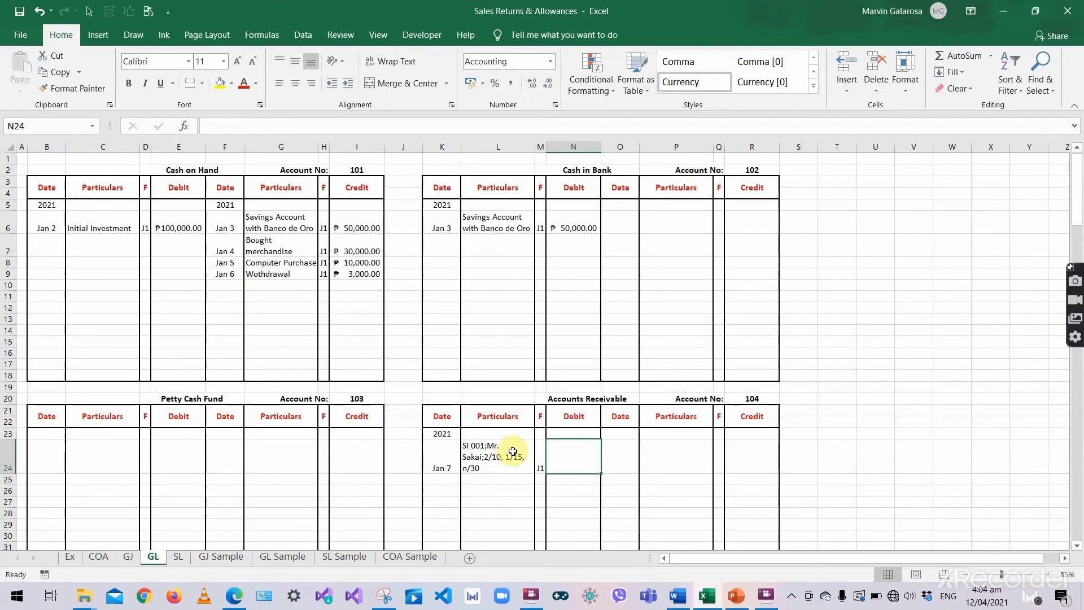
{"action": "type", "text": "8000"}
{"action": "key", "text": "ctrl+Return"}
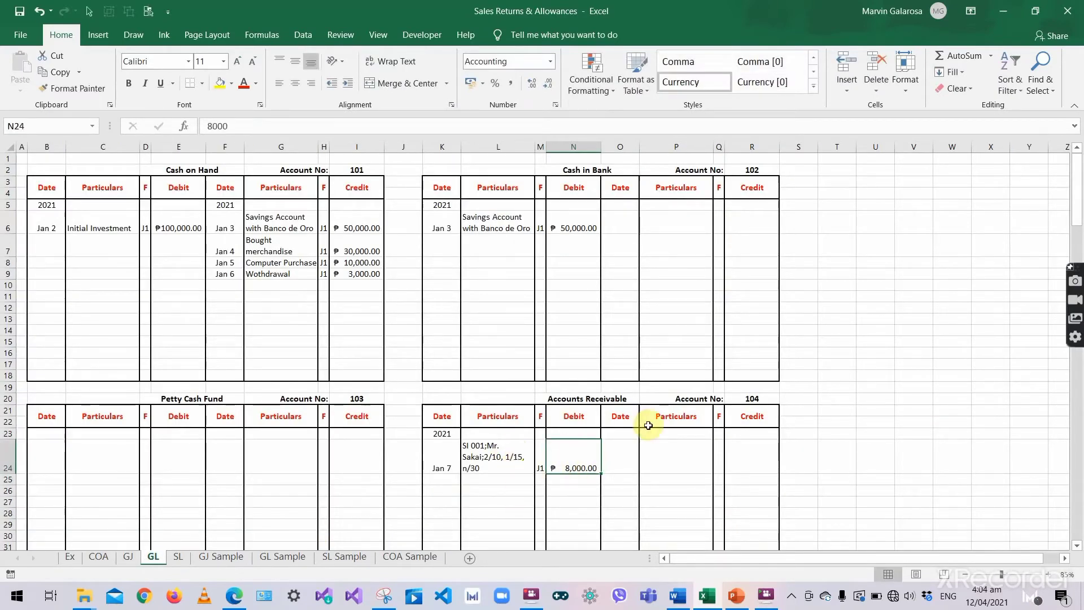
{"action": "left_click", "coordinate": [743, 403]}
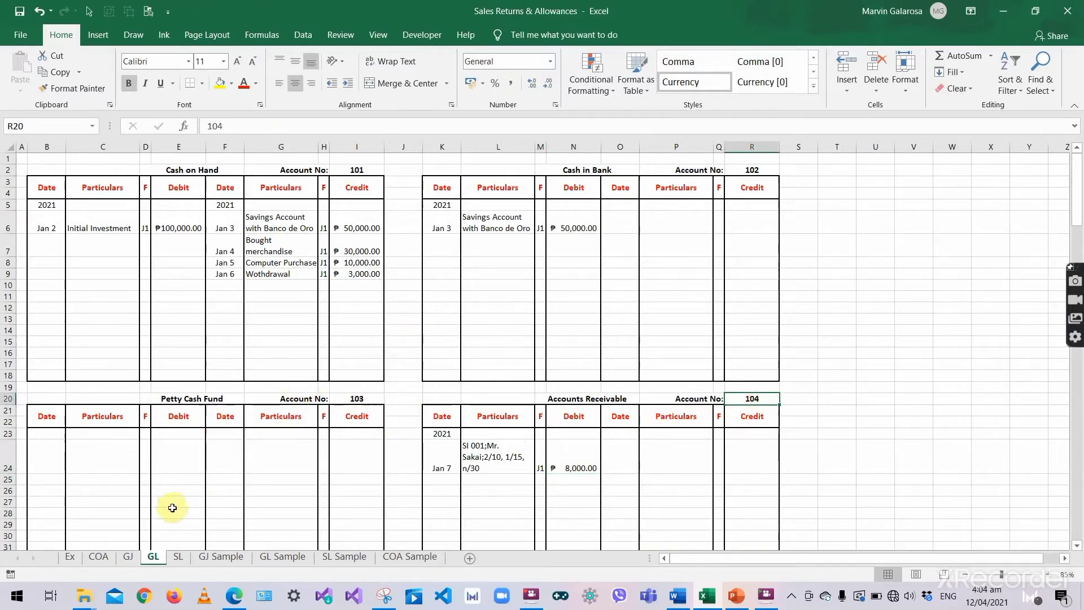
- Enter folio 104 in L35 for the journal's Accounts Receivable line
{"action": "left_click", "coordinate": [128, 559]}
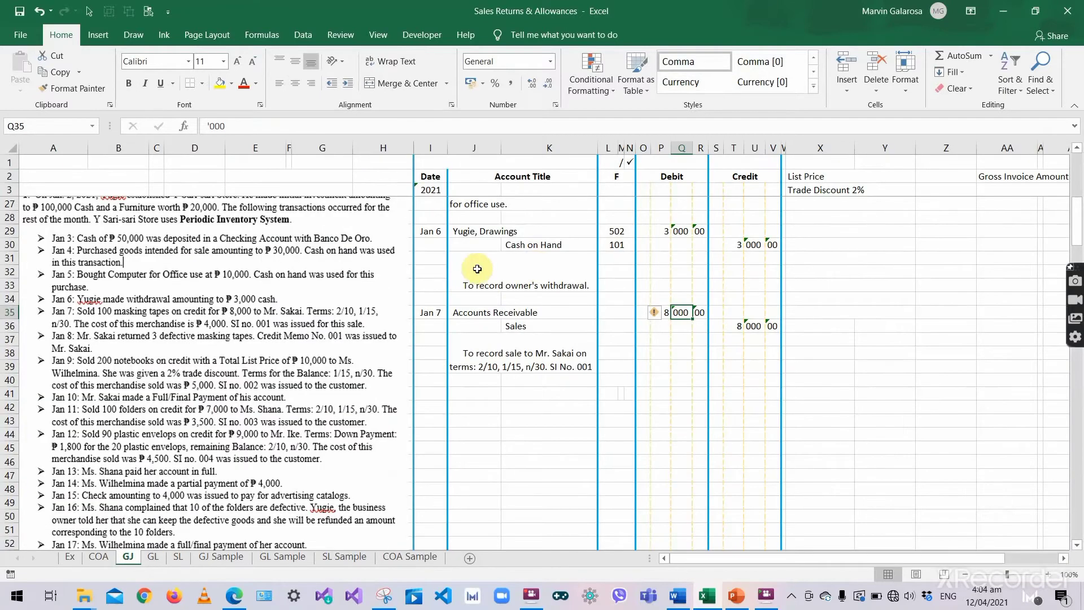
{"action": "left_click", "coordinate": [616, 312]}
{"action": "key", "text": "F2"}
{"action": "type", "text": "104"}
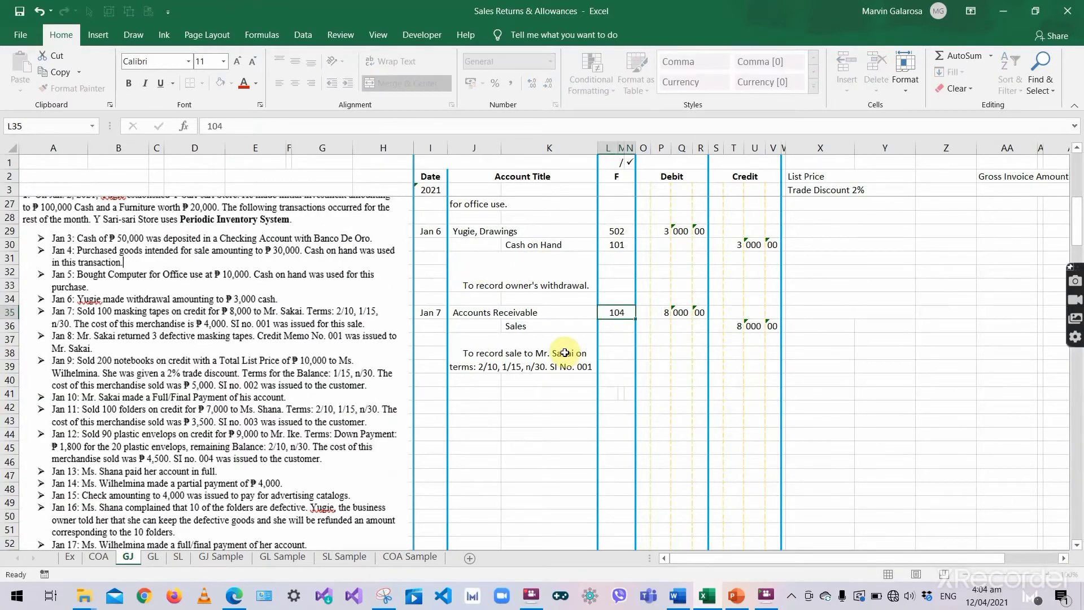
{"action": "key", "text": "Return"}
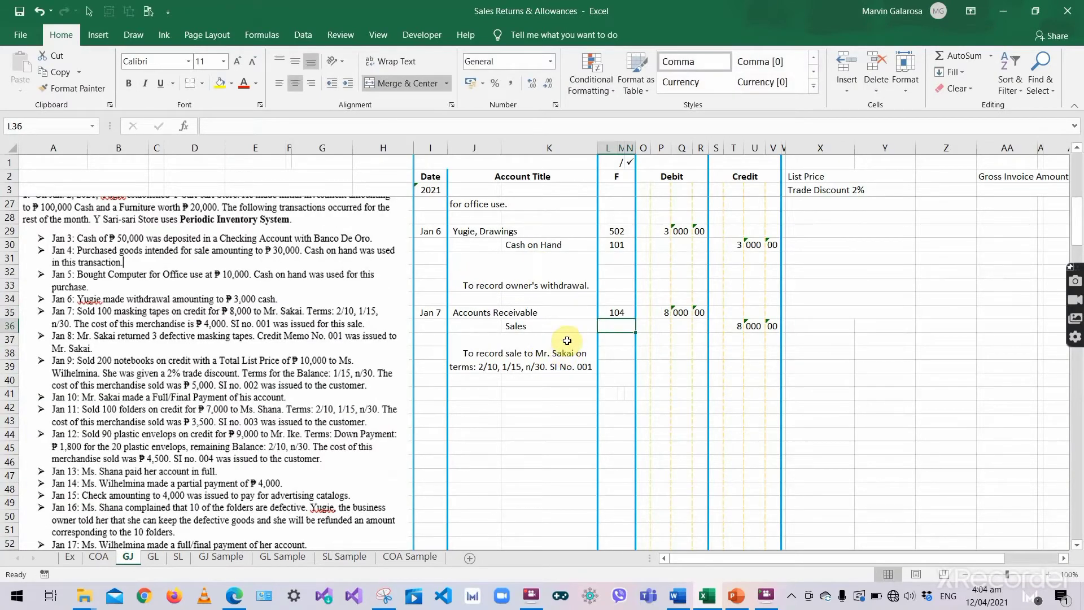
- Paste the / ✓ posting marks from L1:N1 into L35 and restore folio 104
{"action": "left_click", "coordinate": [620, 163]}
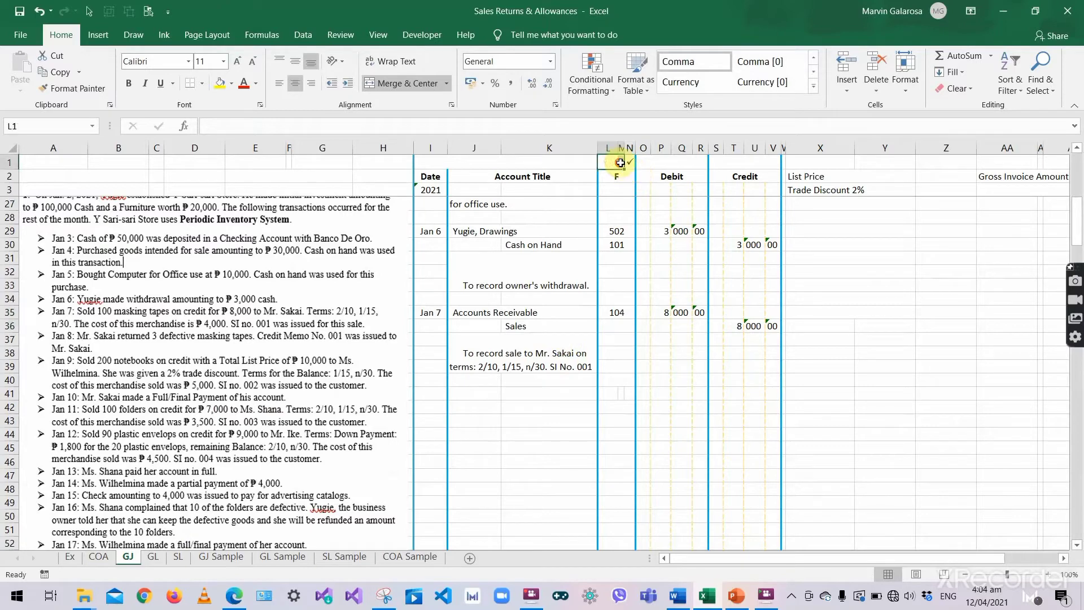
{"action": "left_click_drag", "start_coordinate": [620, 163], "coordinate": [626, 163]}
{"action": "key", "text": "ctrl+c"}
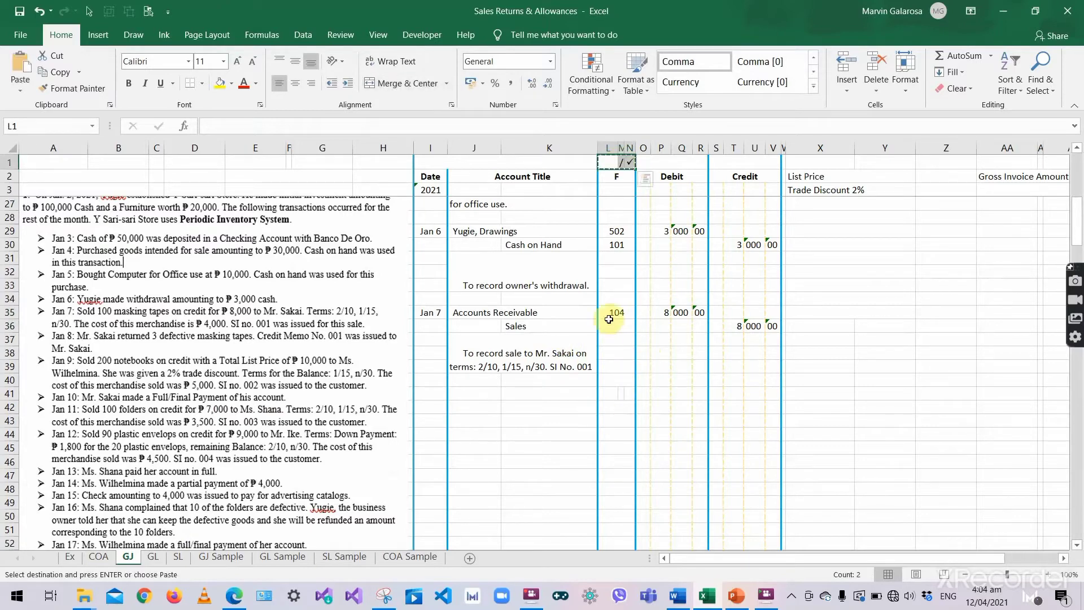
{"action": "left_click", "coordinate": [613, 312]}
{"action": "key", "text": "ctrl+v"}
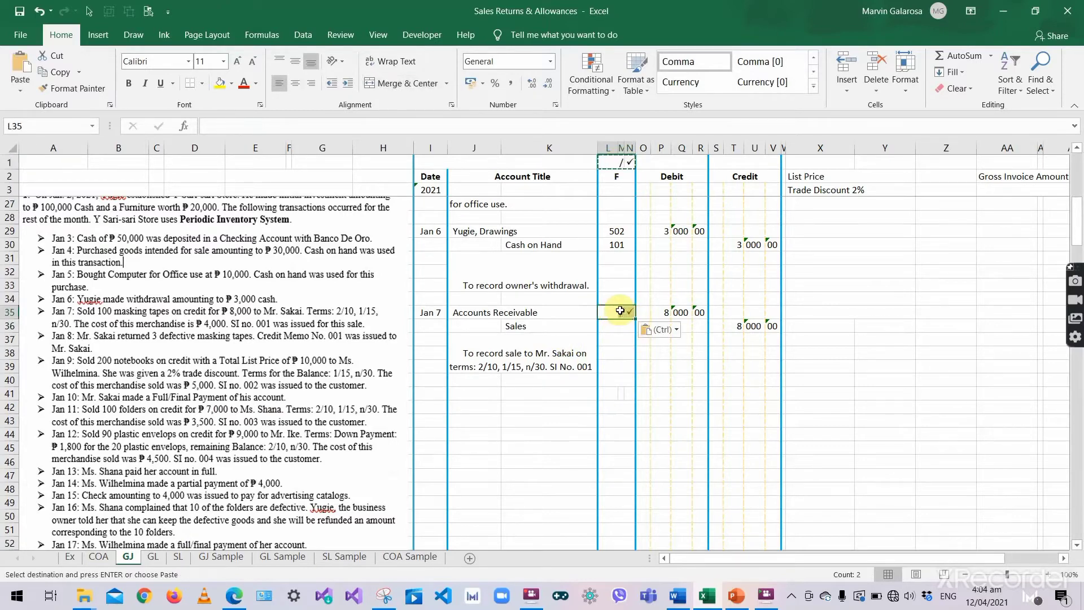
{"action": "left_click", "coordinate": [621, 311]}
{"action": "key", "text": "Escape"}
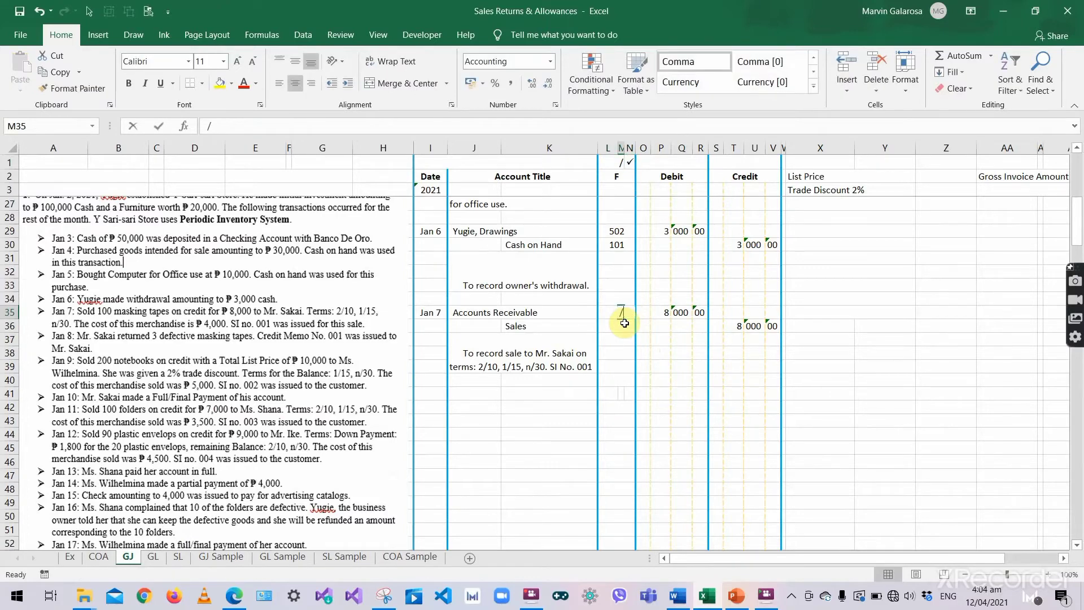
{"action": "type", "text": "\\"}
{"action": "key", "text": "Left"}
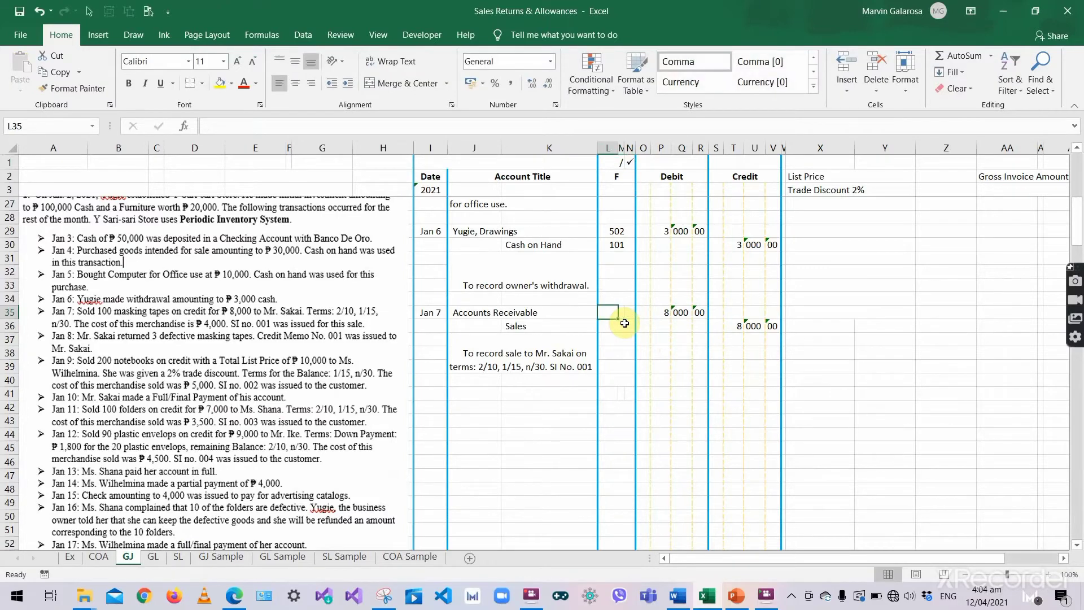
{"action": "type", "text": "104"}
{"action": "left_click", "coordinate": [608, 366]}
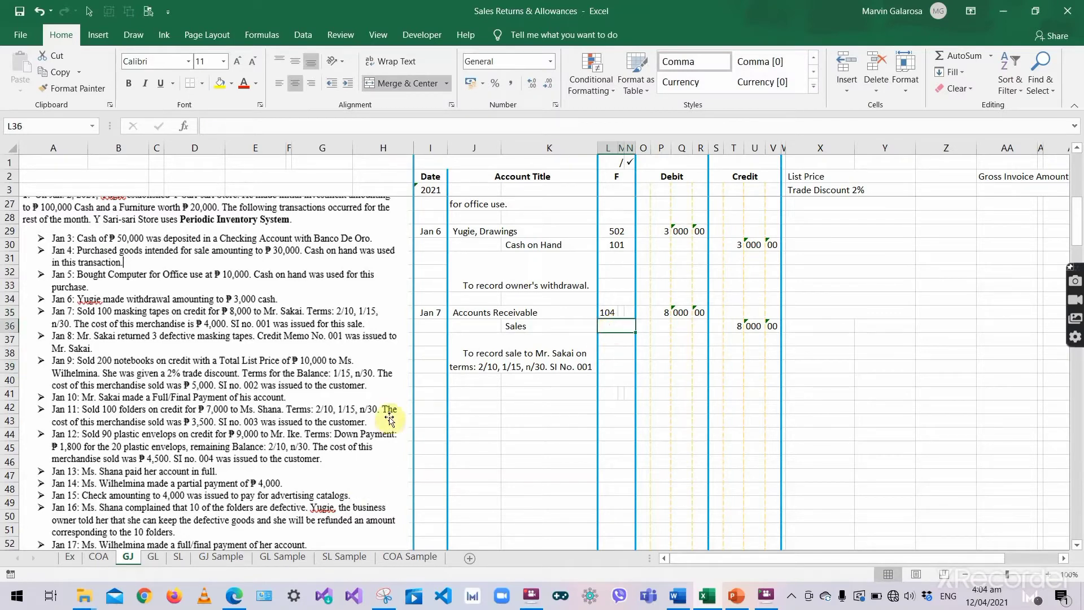
{"action": "left_click", "coordinate": [689, 341]}
{"action": "left_click", "coordinate": [732, 327]}
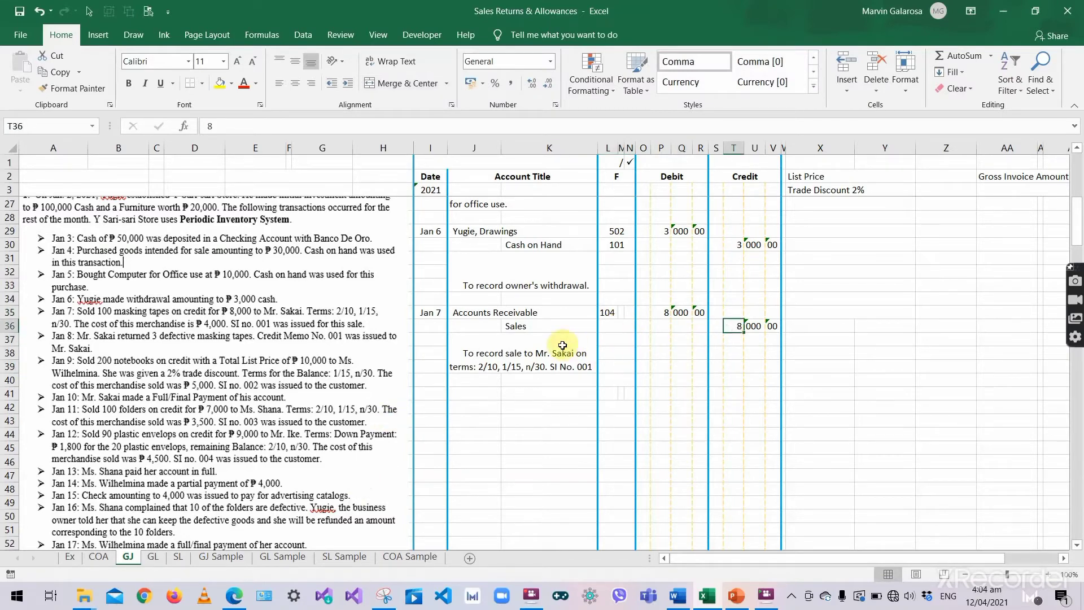
- Date the first Sales ledger entry 2021, Jan 7
{"action": "left_click", "coordinate": [152, 559]}
{"action": "scroll", "coordinate": [561, 298], "scroll_direction": "down", "scroll_amount": 8}
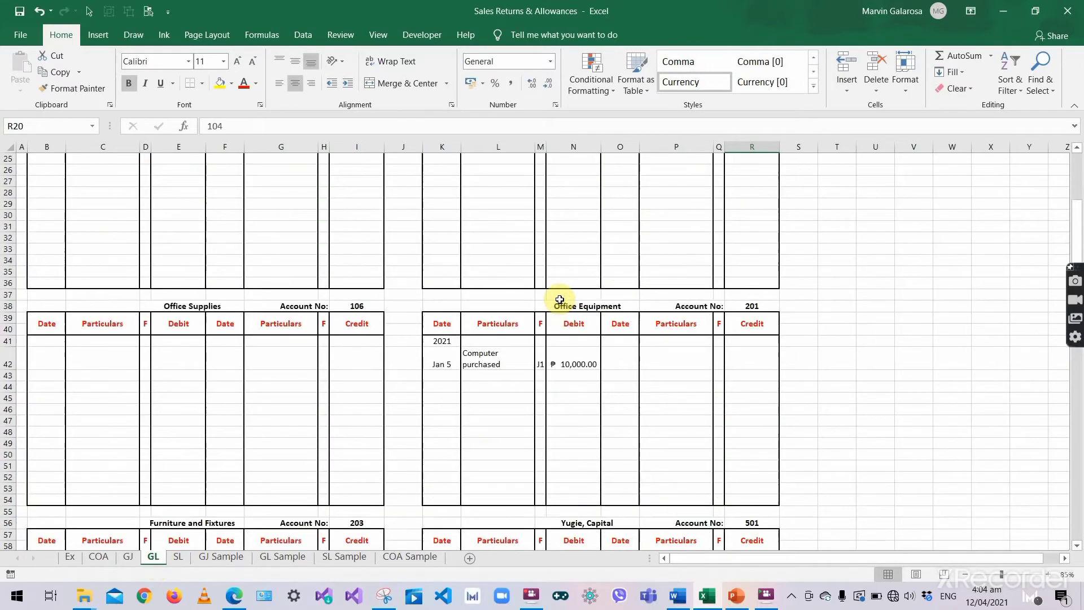
{"action": "scroll", "coordinate": [559, 298], "scroll_direction": "down", "scroll_amount": 6}
{"action": "scroll", "coordinate": [562, 298], "scroll_direction": "down", "scroll_amount": 5}
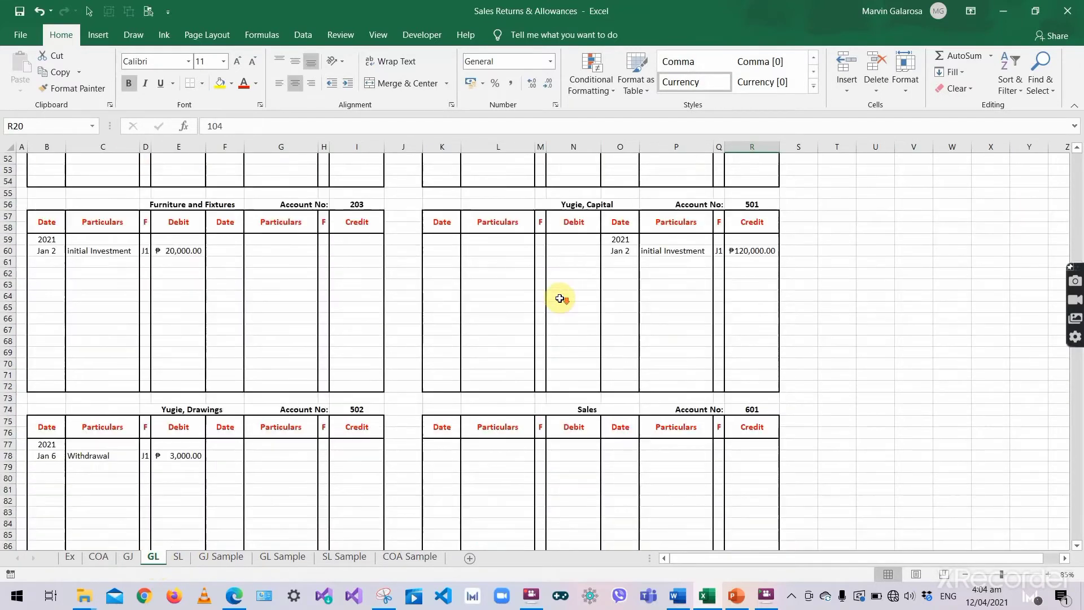
{"action": "left_click_drag", "start_coordinate": [625, 374], "coordinate": [757, 478]}
{"action": "left_click", "coordinate": [628, 375]}
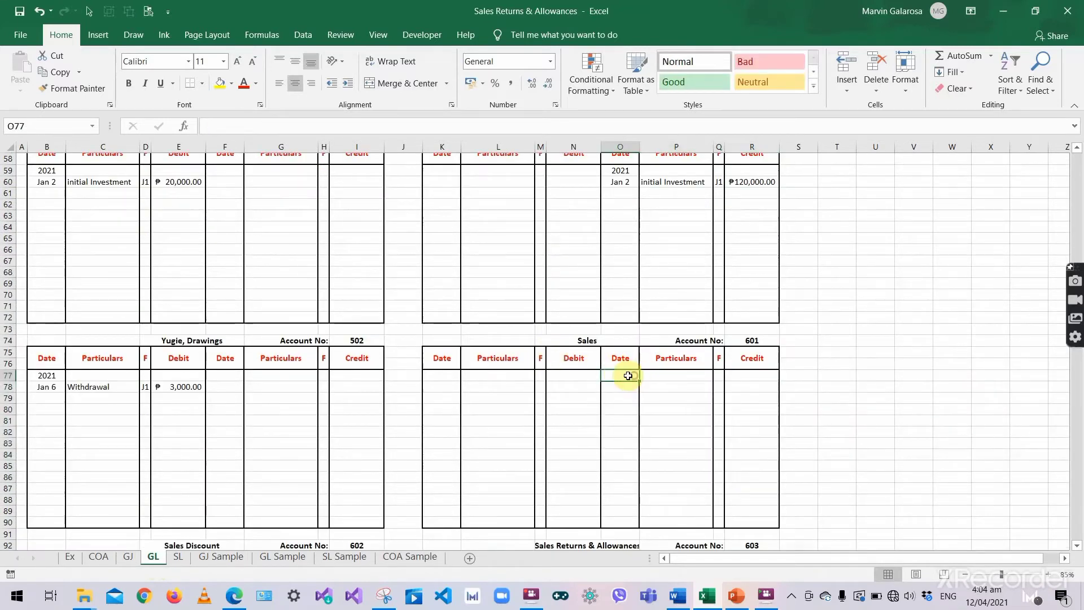
{"action": "type", "text": "2021"}
{"action": "key", "text": "Return"}
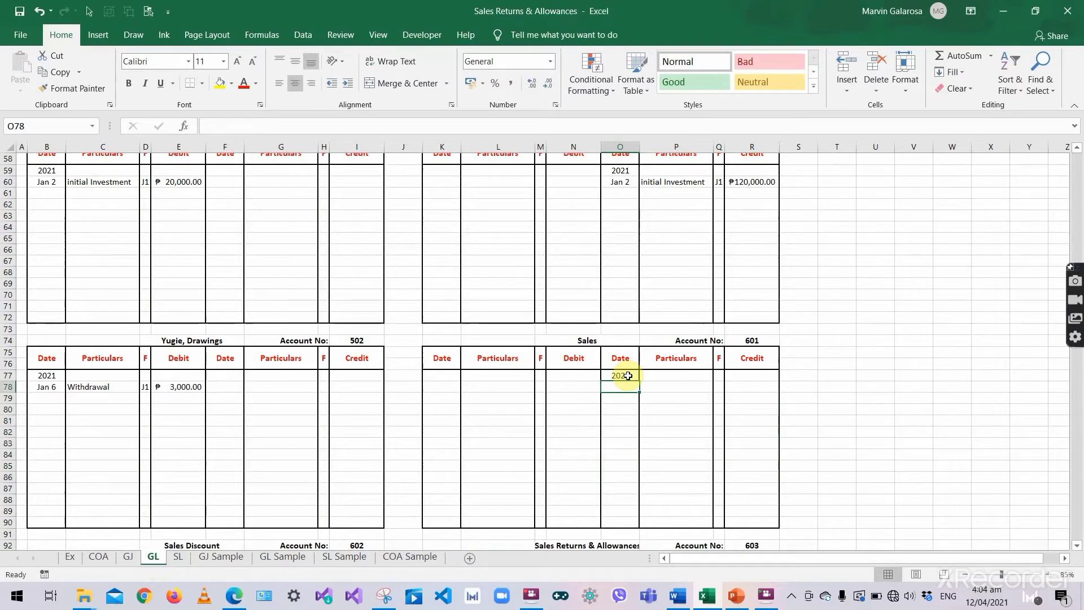
{"action": "type", "text": "Jan 7"}
{"action": "key", "text": "Tab"}
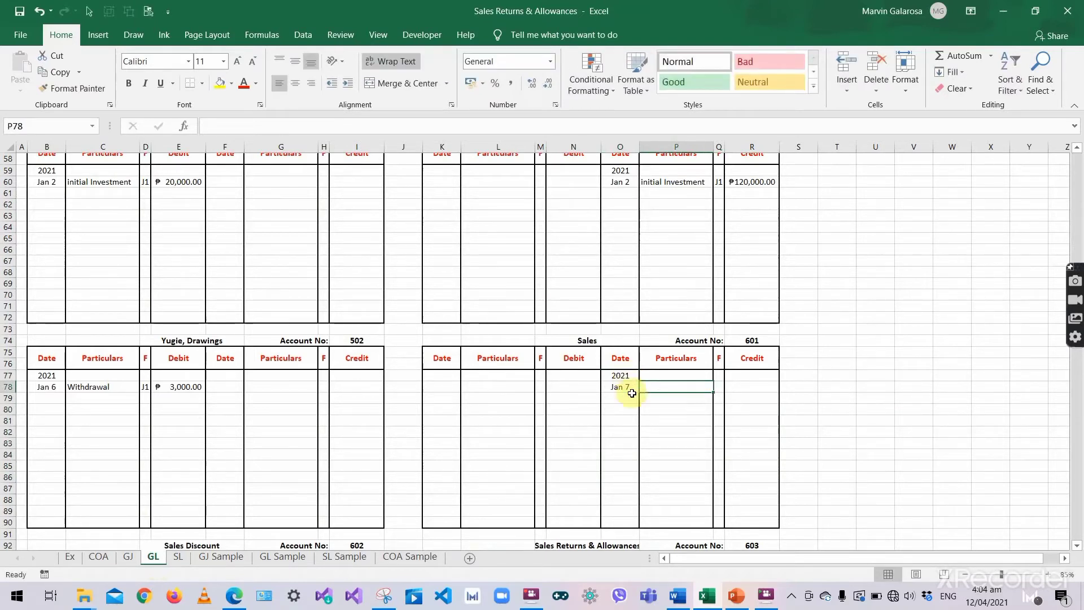
- Enter 'Sold Merchandise', folio J1 and an 8,000 credit on the Sales line
{"action": "type", "text": "Sold"}
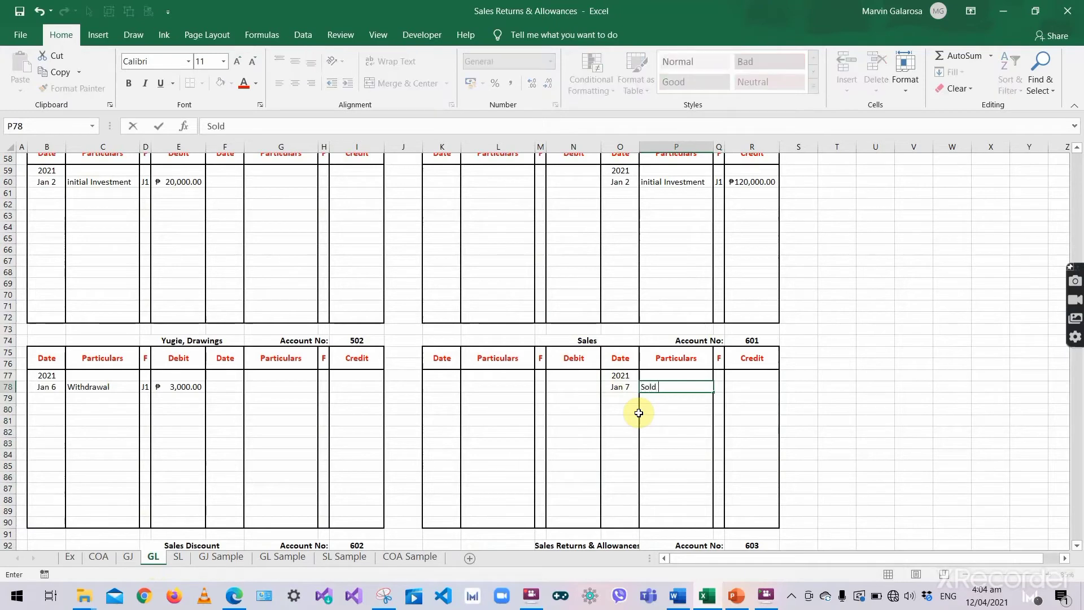
{"action": "type", "text": " Merchandise"}
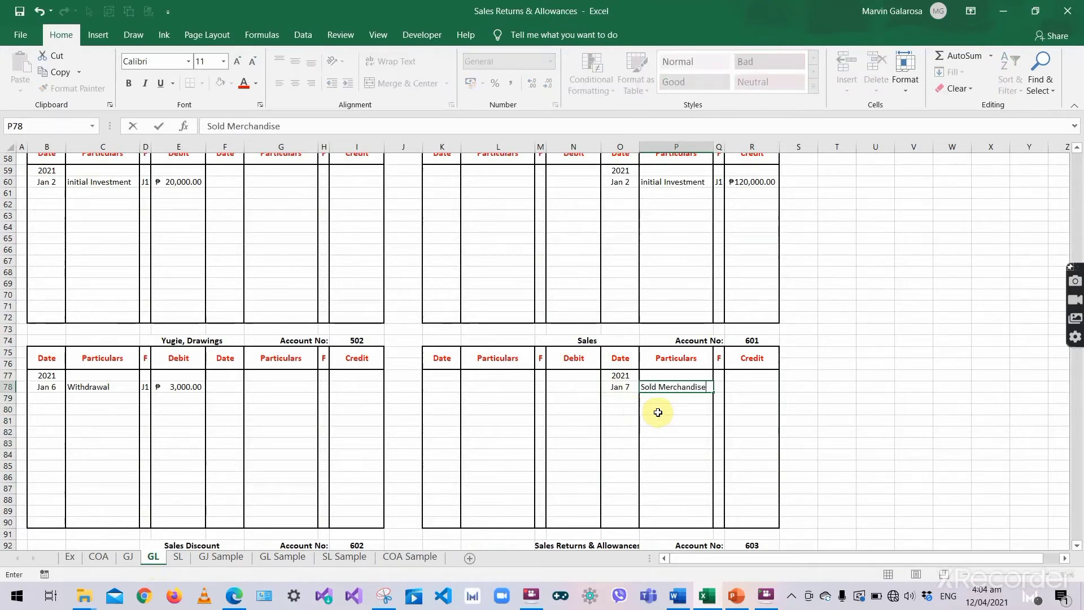
{"action": "key", "text": "Tab"}
{"action": "type", "text": "J1"}
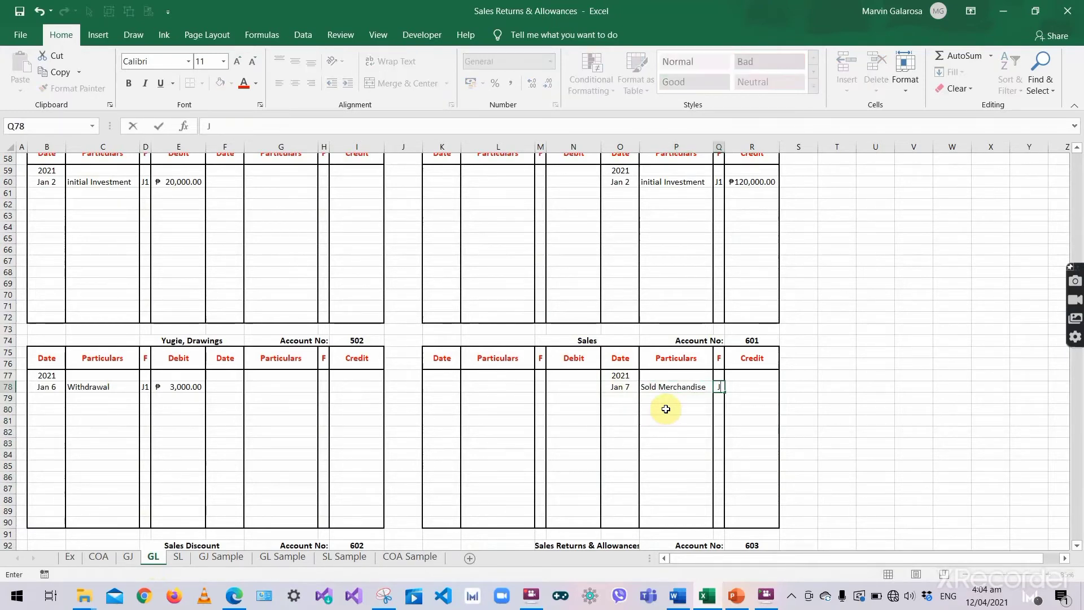
{"action": "key", "text": "Tab"}
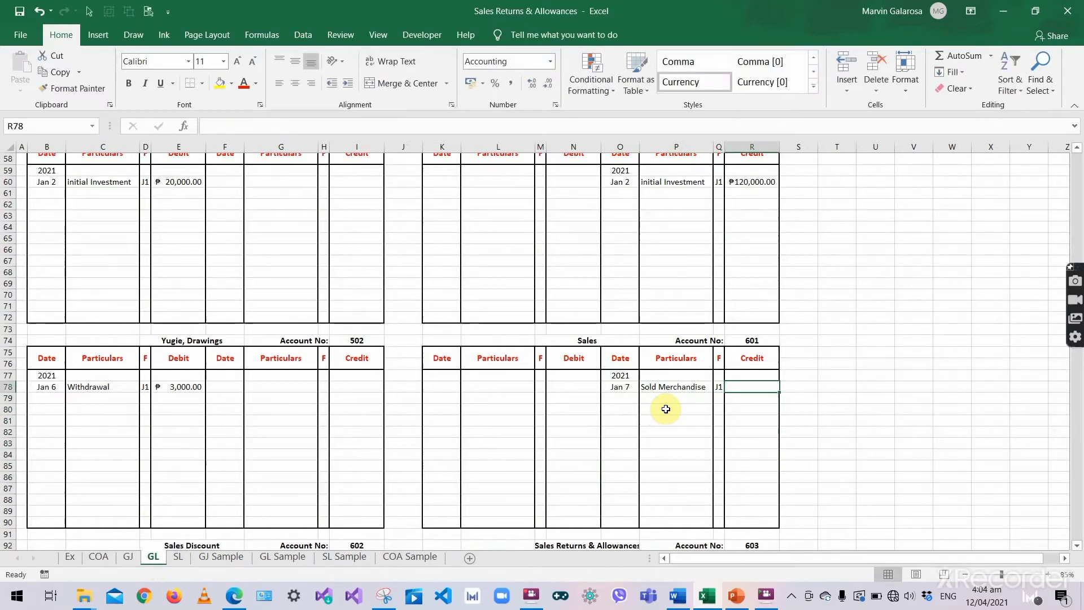
{"action": "type", "text": "8,"}
{"action": "type", "text": "000"}
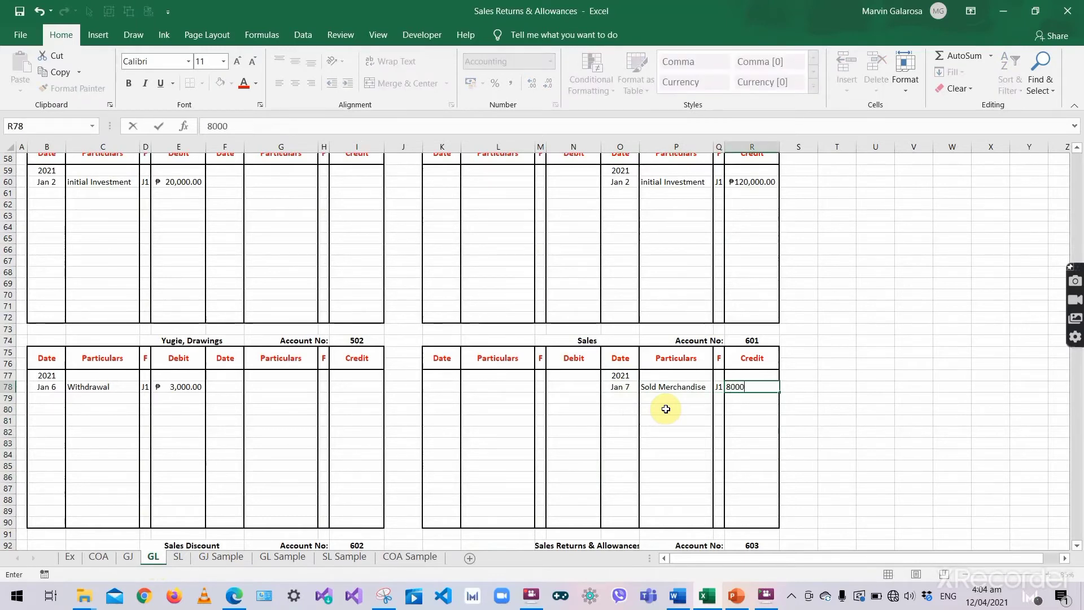
{"action": "key", "text": "Return"}
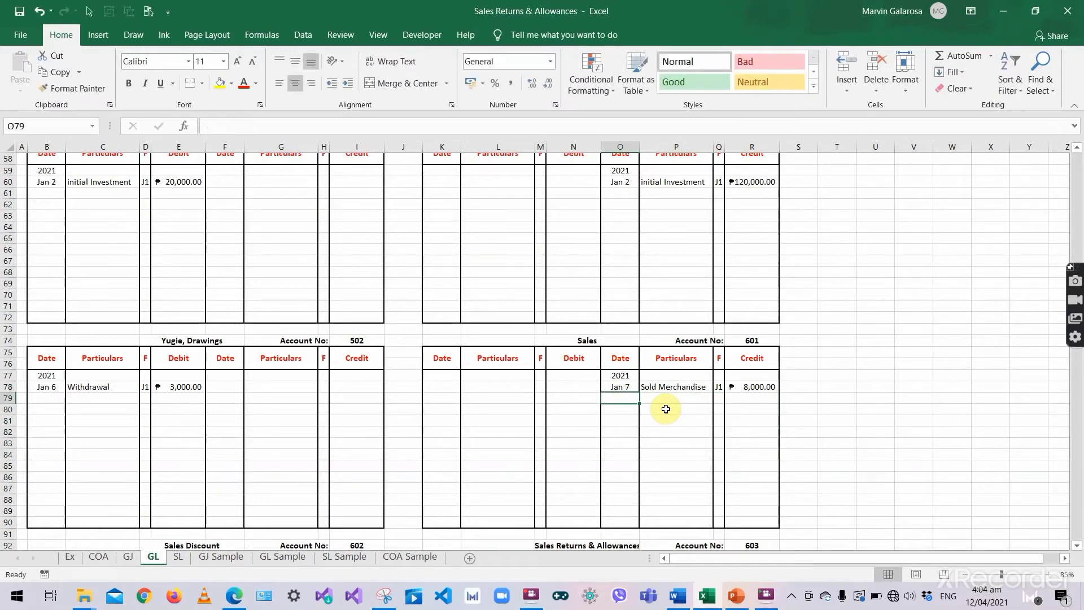
{"action": "left_click", "coordinate": [760, 340]}
- Enter posting reference 601 beside Sales in L36, then return to the GL sheet
{"action": "left_click", "coordinate": [127, 559]}
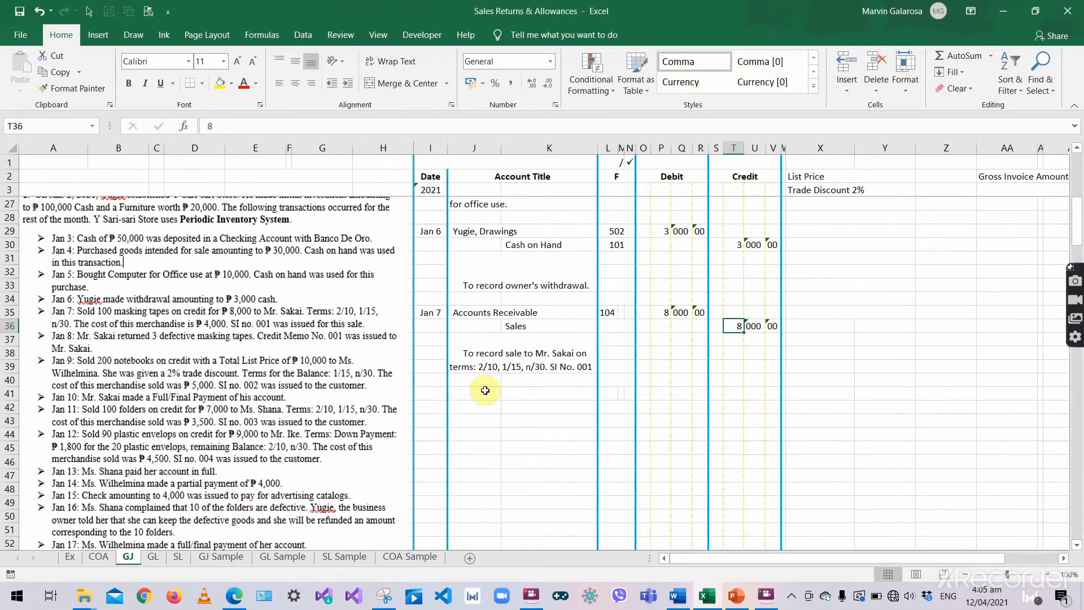
{"action": "type", "text": "601"}
{"action": "left_click", "coordinate": [611, 347]}
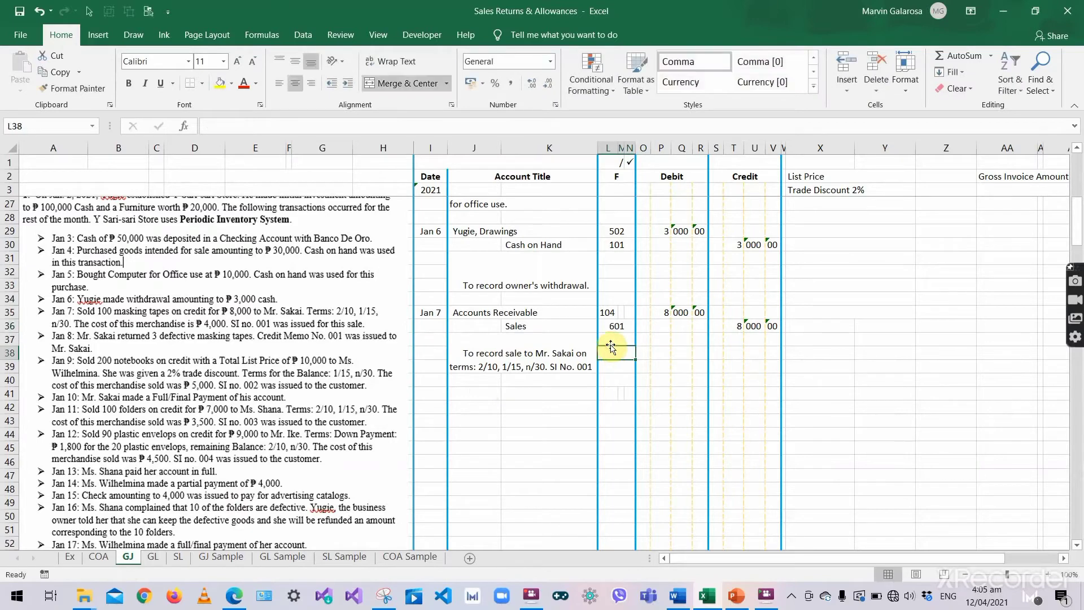
{"action": "left_click", "coordinate": [572, 355]}
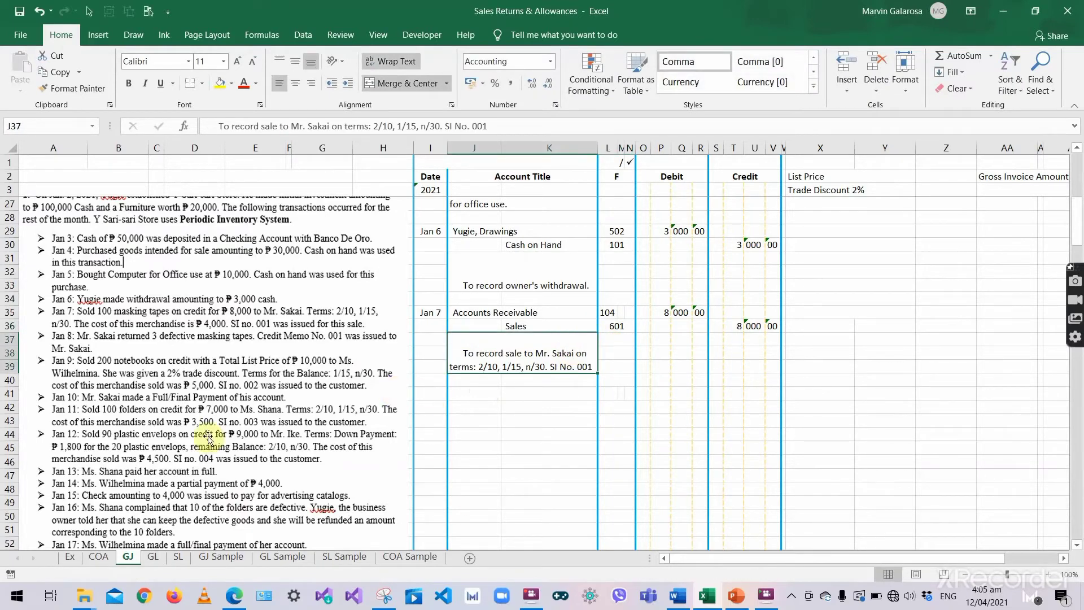
{"action": "left_click", "coordinate": [178, 555]}
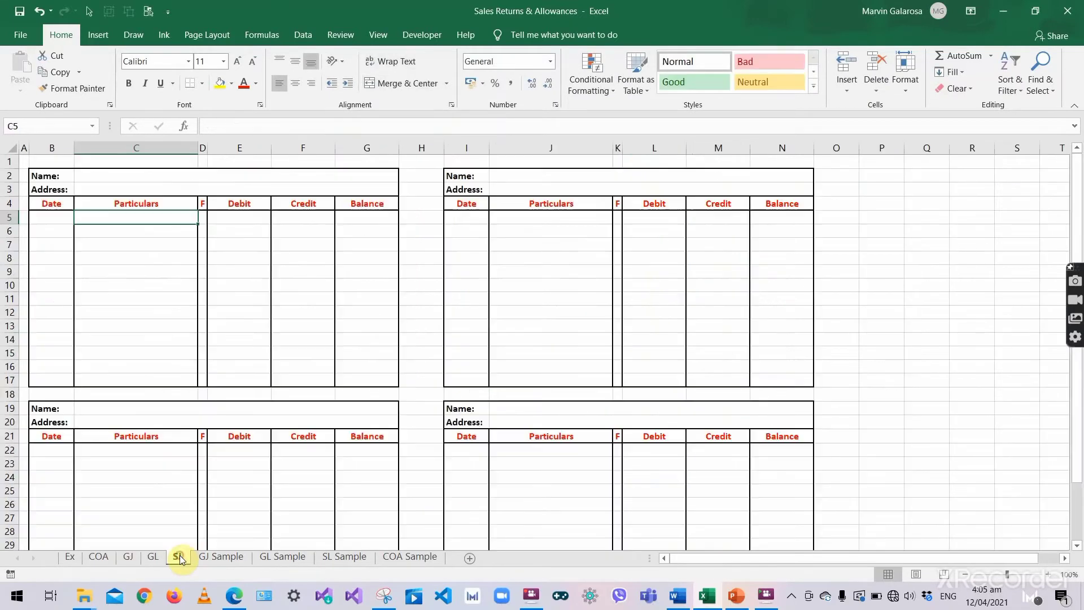
{"action": "left_click", "coordinate": [129, 557]}
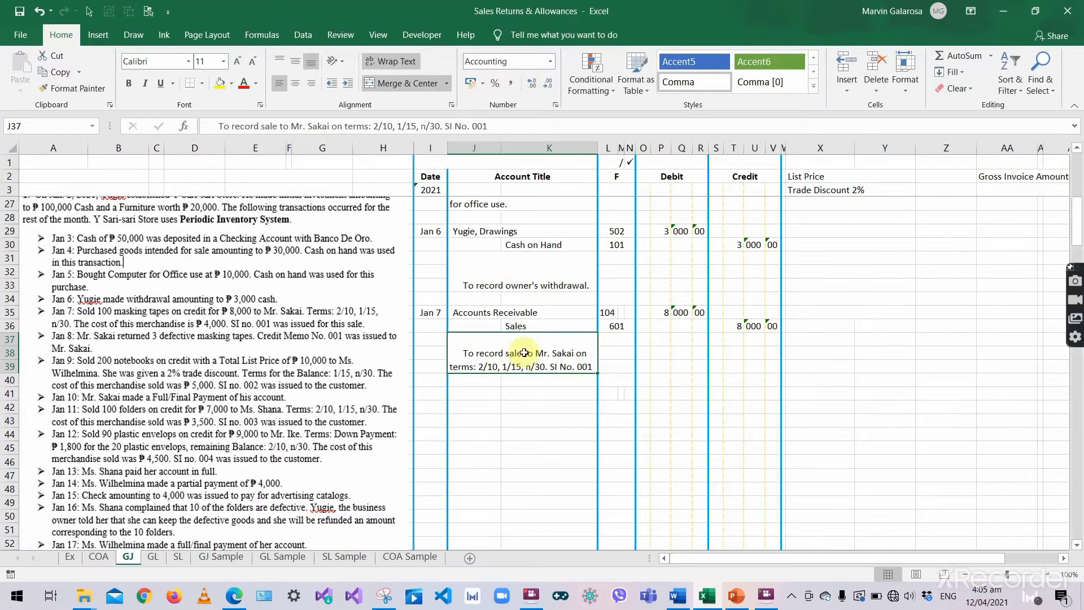
{"action": "left_click", "coordinate": [148, 558]}
{"action": "scroll", "coordinate": [109, 222], "scroll_direction": "up", "scroll_amount": 3}
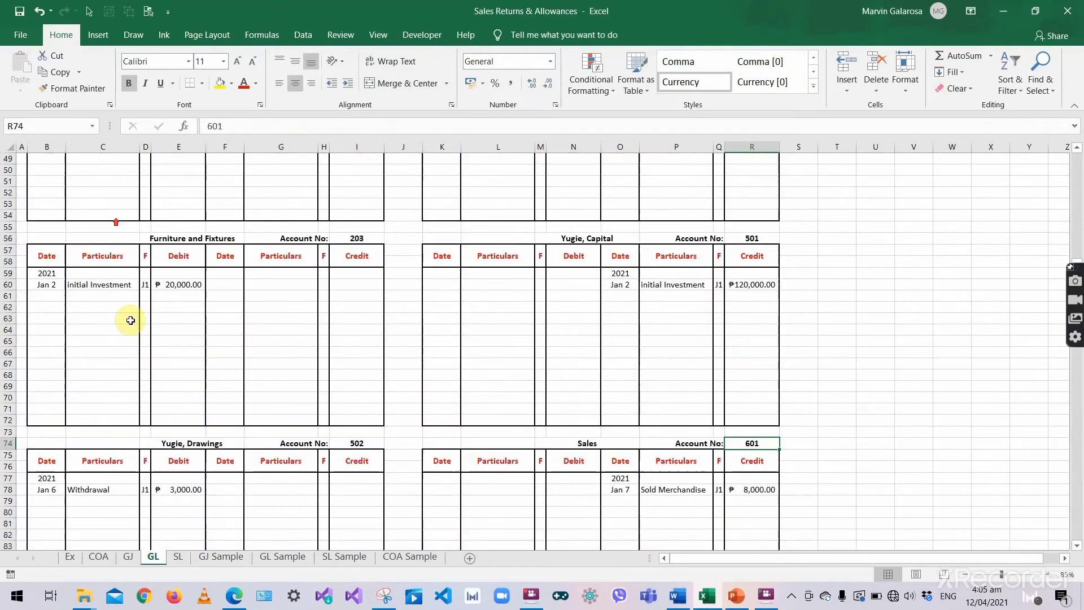
- On the SL sheet, fill in the customer's name and address in the first ledger's heading
{"action": "left_click", "coordinate": [176, 559]}
{"action": "left_click", "coordinate": [122, 175]}
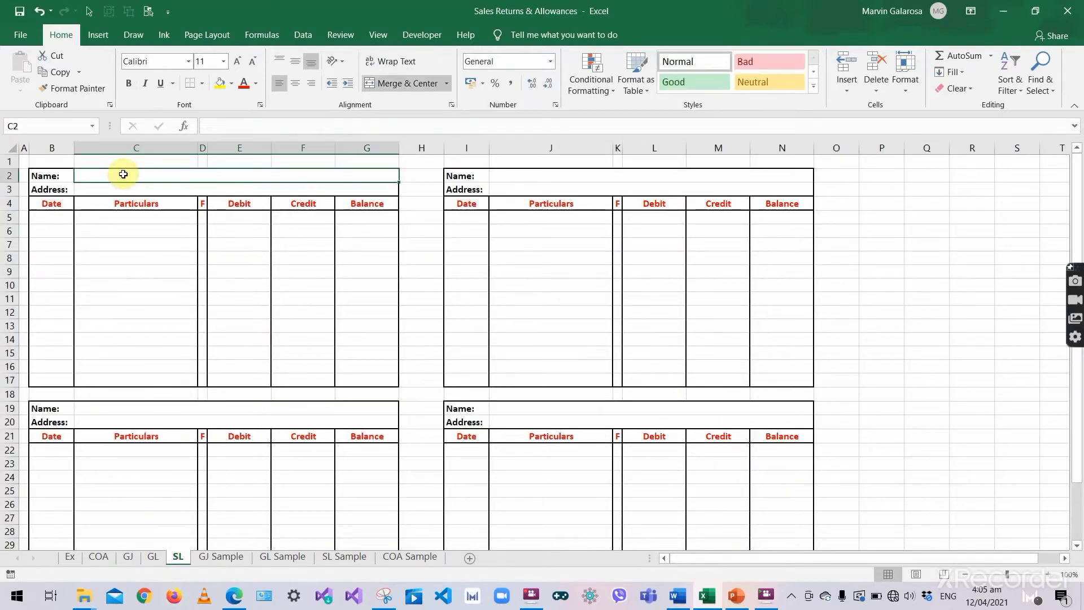
{"action": "double_click", "coordinate": [124, 174]}
{"action": "type", "text": "Mr. Sal"}
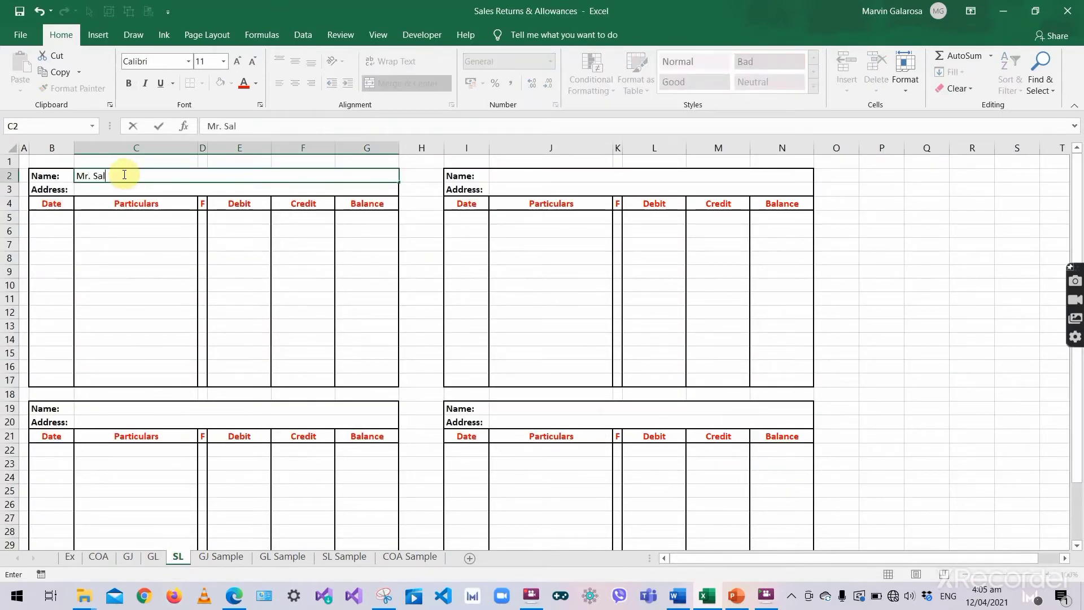
{"action": "key", "text": "BackSpace"}
{"action": "type", "text": "kai"}
{"action": "key", "text": "Return"}
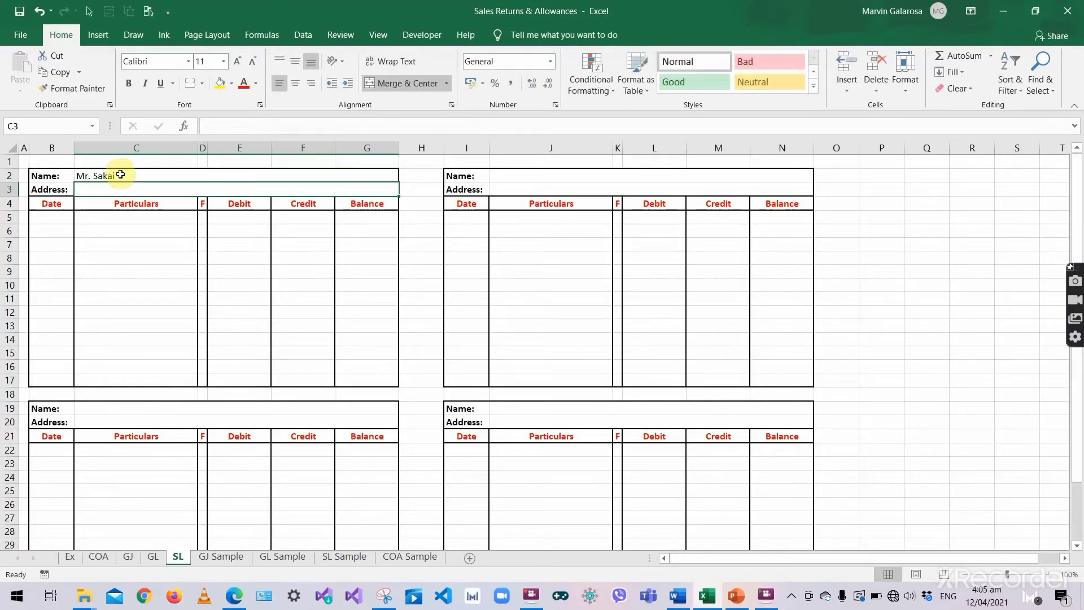
{"action": "type", "text": "Las"}
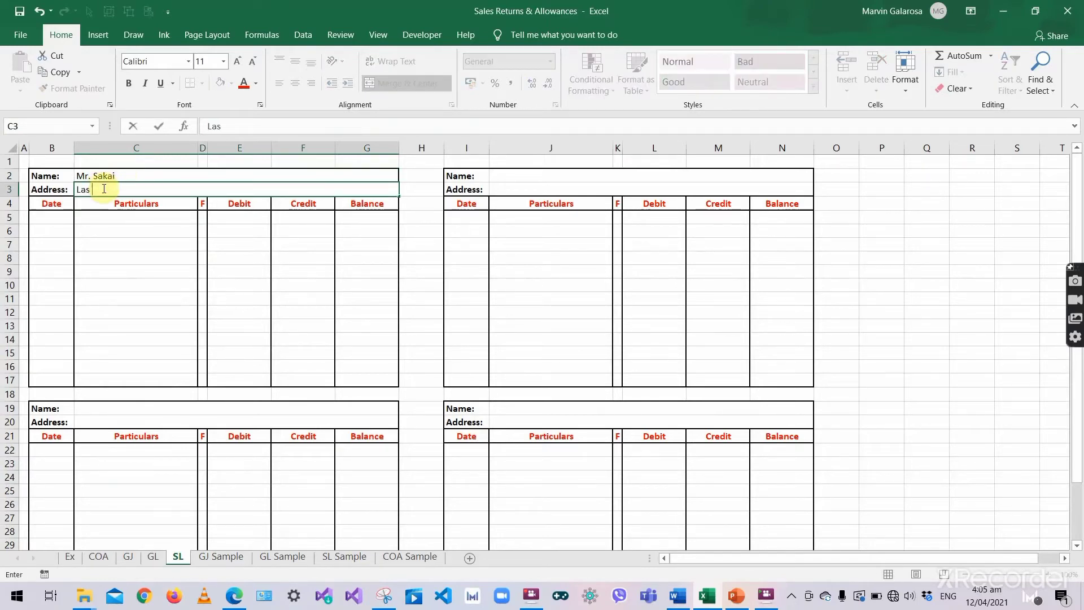
{"action": "type", "text": " Pinas Cis"}
{"action": "key", "text": "BackSpace"}
{"action": "type", "text": "ty"}
{"action": "key", "text": "Return"}
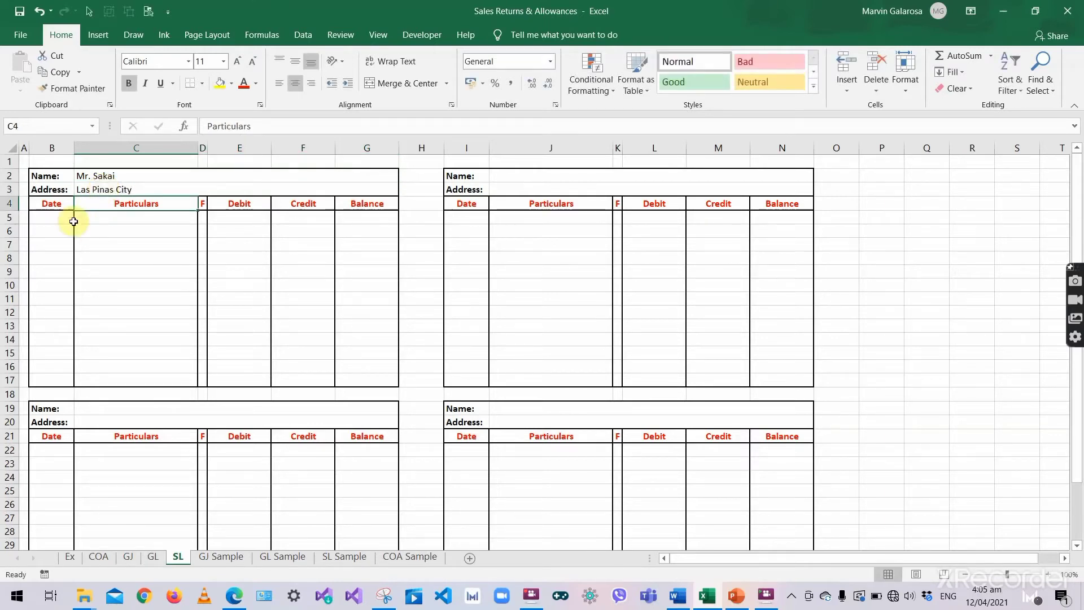
- Date the first line 2021 Jan 7 with description 'SI no 001; Terms: 2/10,1/15, n/30', widening column C
{"action": "left_click", "coordinate": [61, 217]}
{"action": "type", "text": "2021"}
{"action": "key", "text": "Return"}
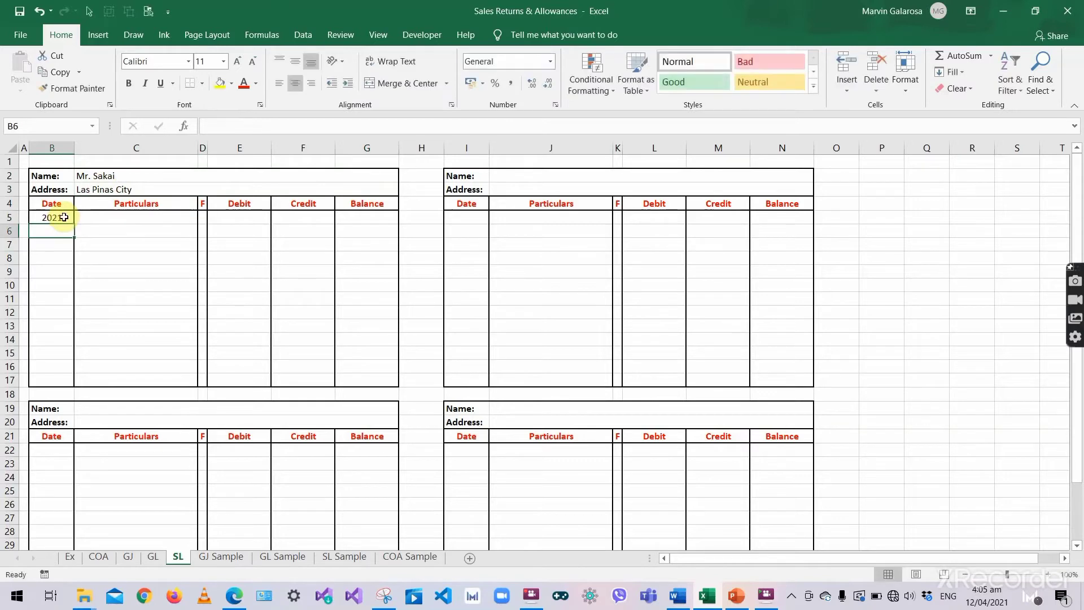
{"action": "type", "text": "'Ja"}
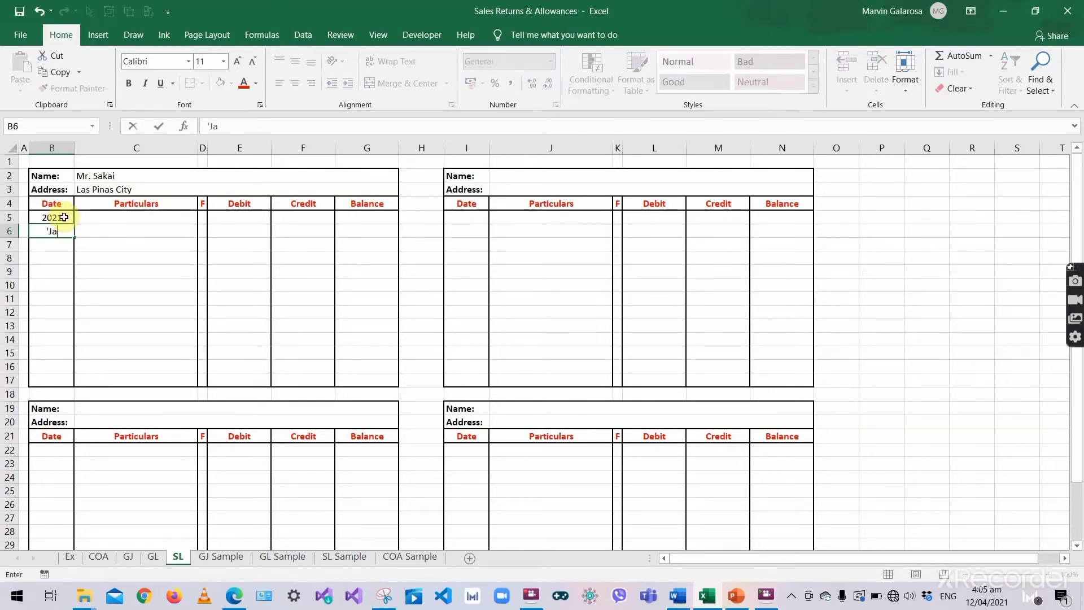
{"action": "type", "text": "n 7"}
{"action": "key", "text": "Tab"}
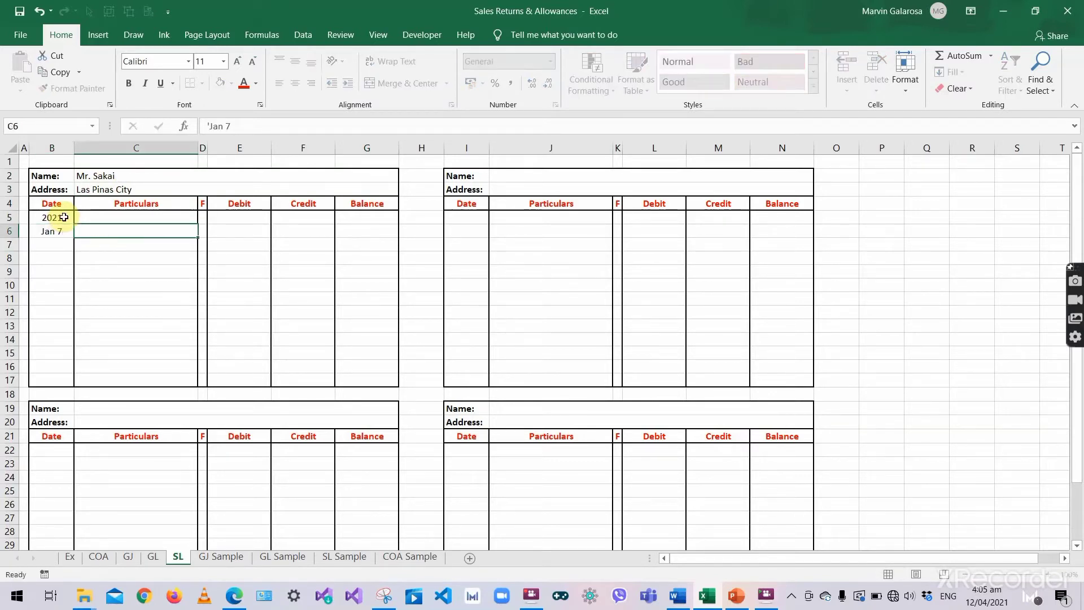
{"action": "type", "text": "SI"}
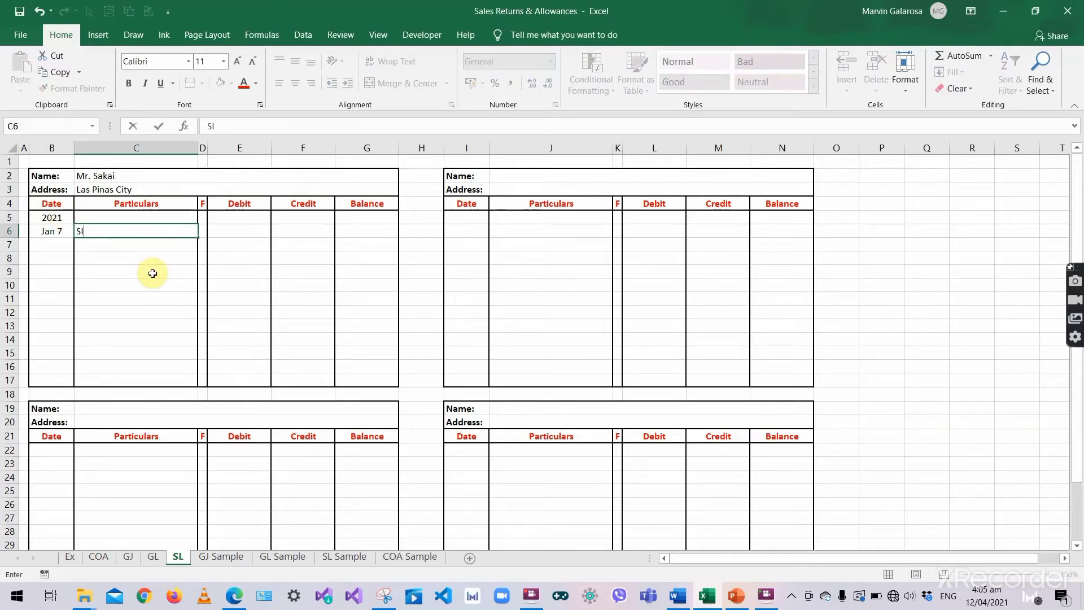
{"action": "type", "text": " no 001; Terms"}
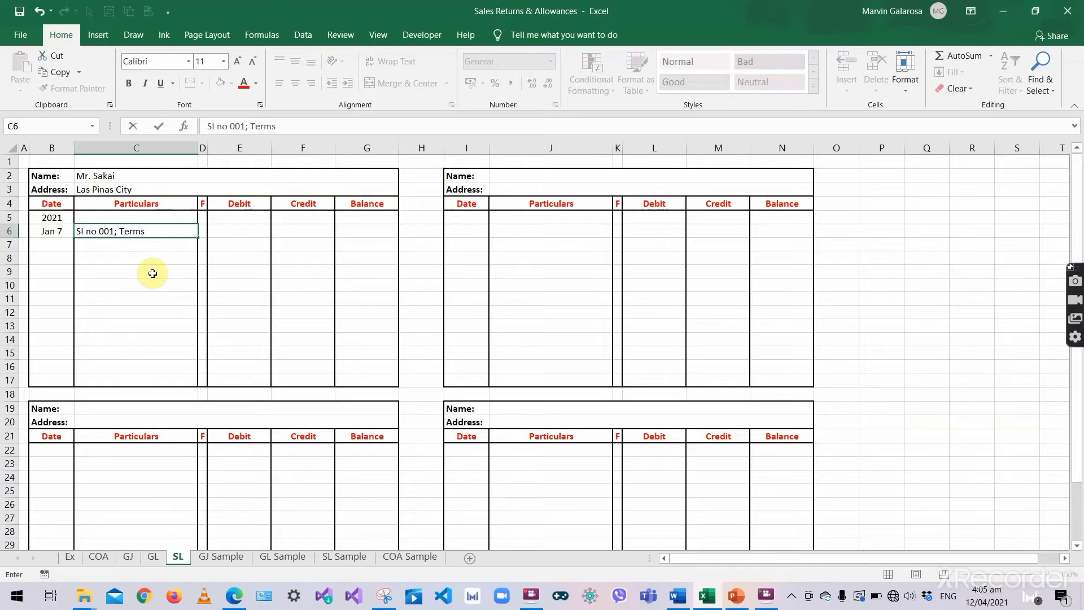
{"action": "type", "text": ": 2/10,1/15,"}
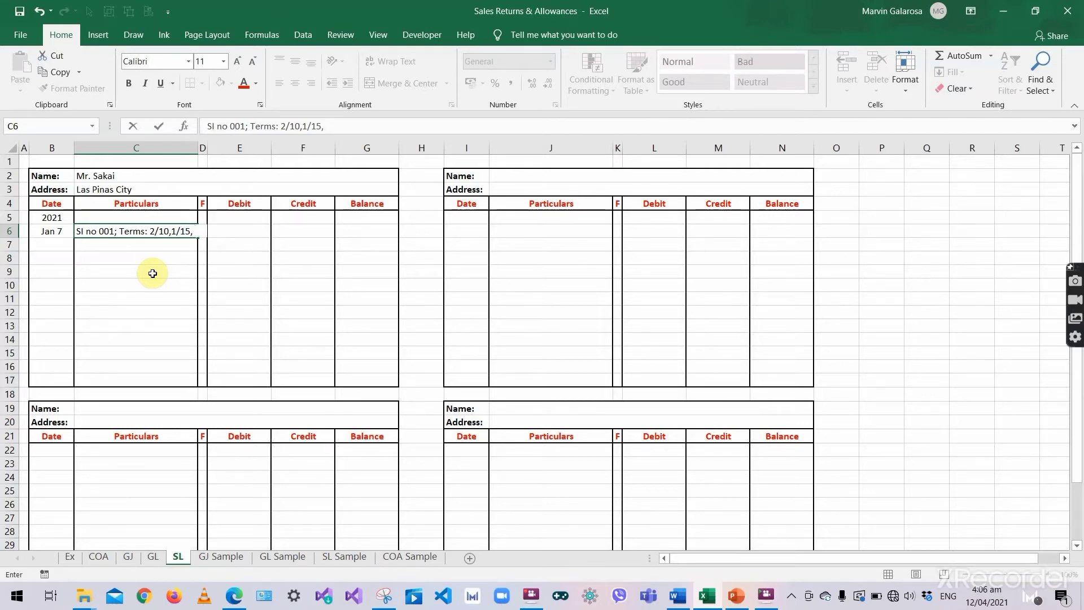
{"action": "type", "text": " n/30"}
{"action": "key", "text": "Return"}
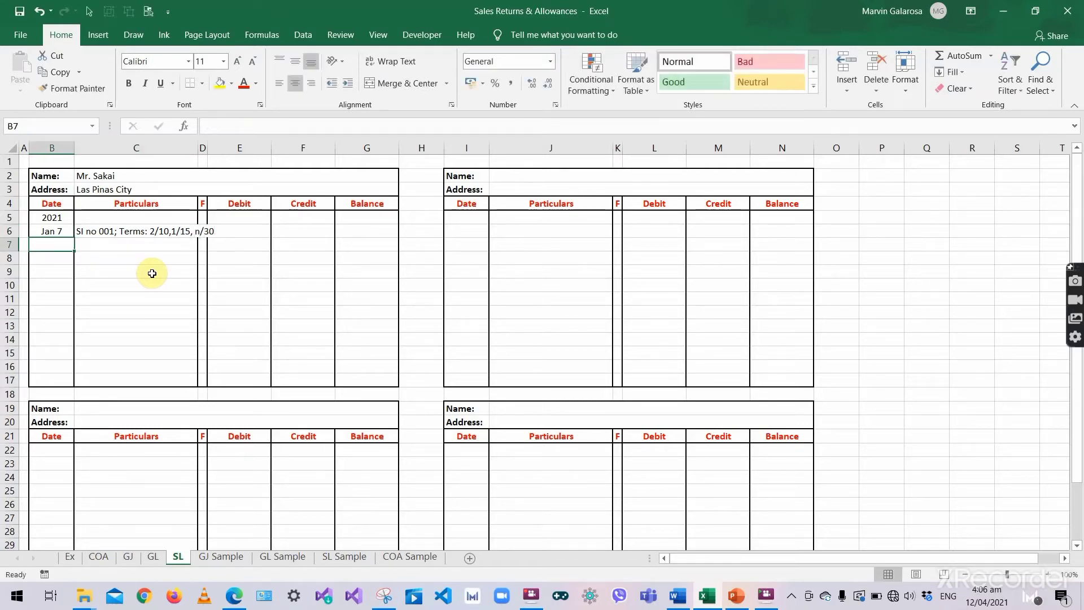
{"action": "left_click", "coordinate": [157, 232]}
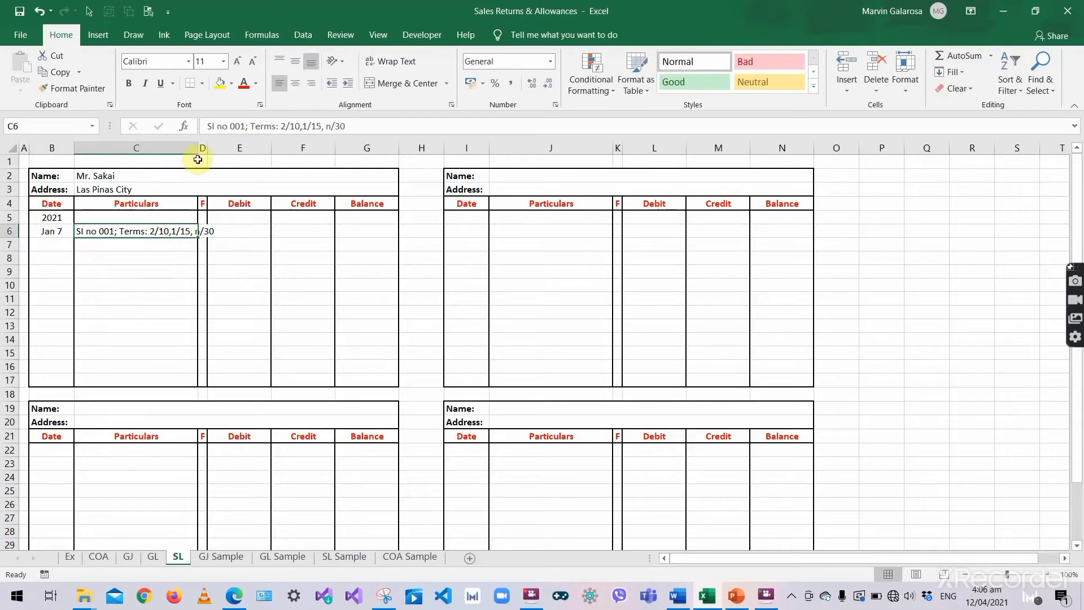
{"action": "double_click", "coordinate": [198, 148]}
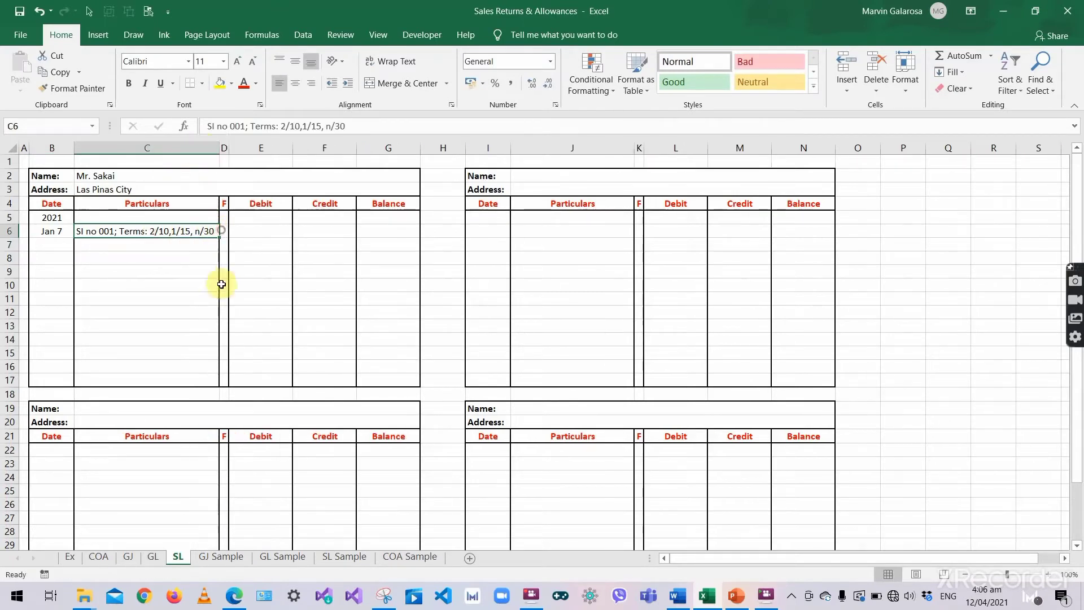
- Enter folio J1 and an 8,000 debit on the Jan 7 ledger line
{"action": "left_click", "coordinate": [222, 233]}
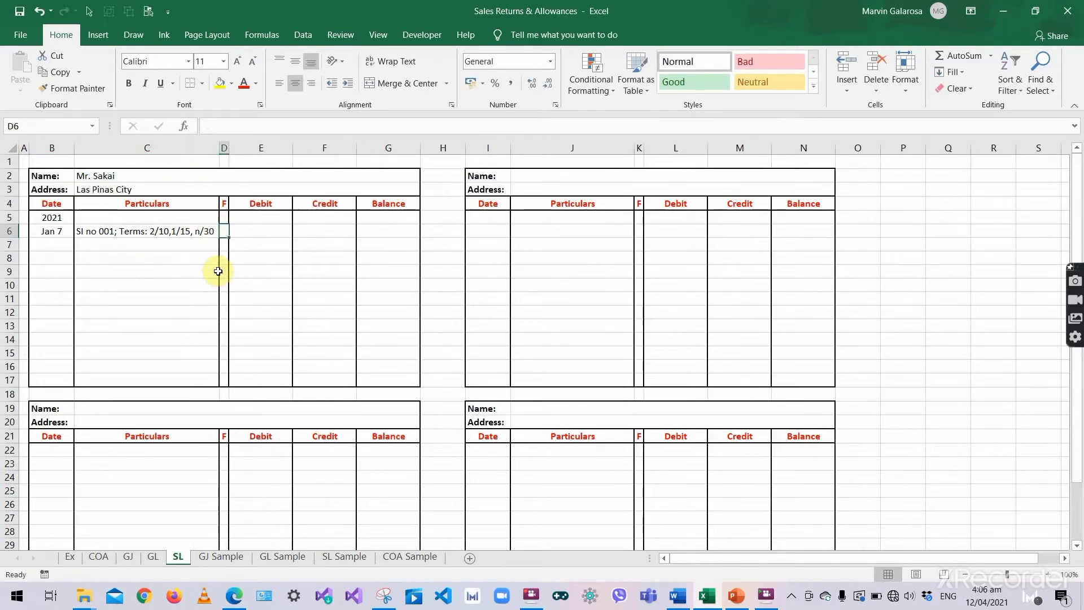
{"action": "type", "text": "J1"}
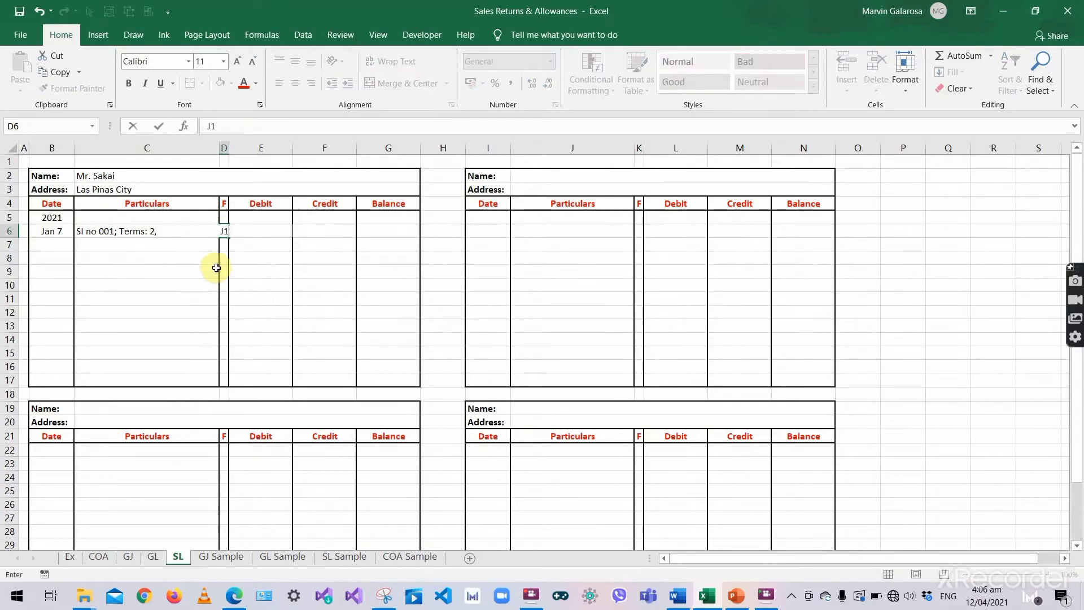
{"action": "left_click", "coordinate": [257, 231]}
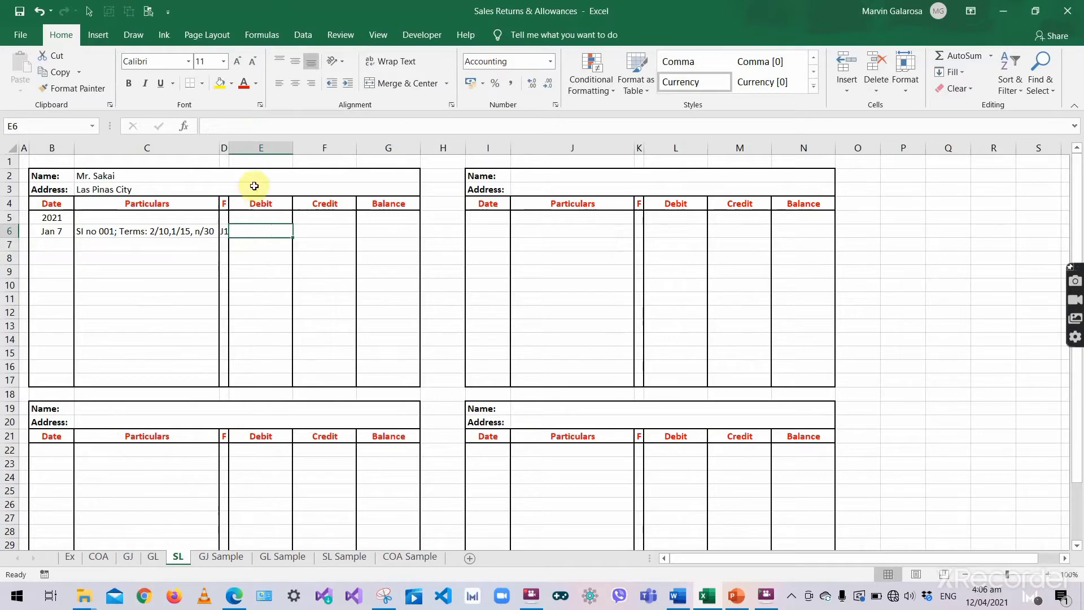
{"action": "left_click", "coordinate": [337, 229]}
{"action": "left_click", "coordinate": [275, 227]}
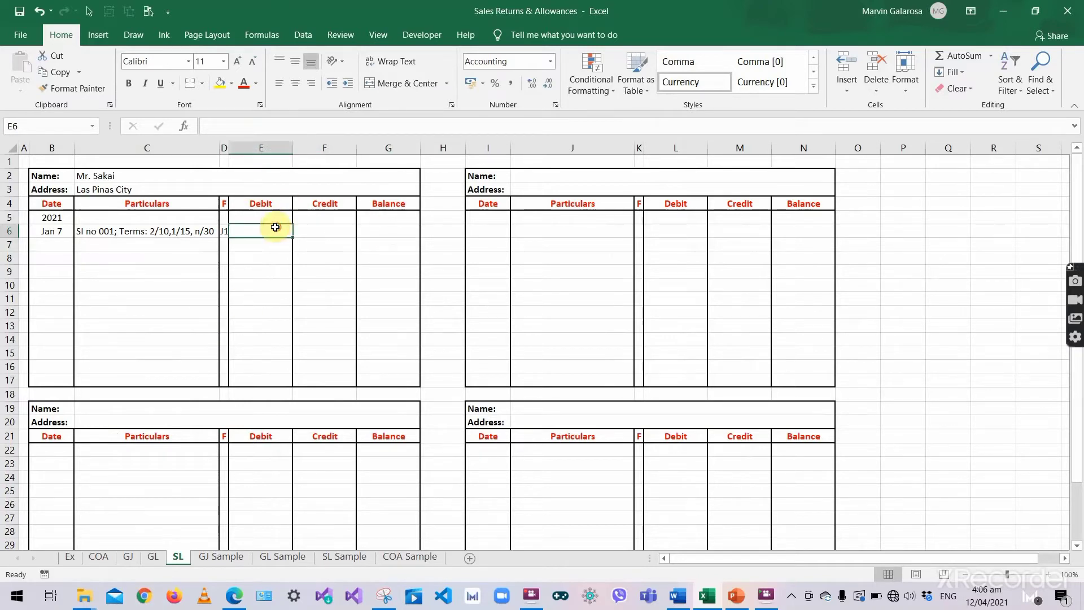
{"action": "type", "text": "8,000"}
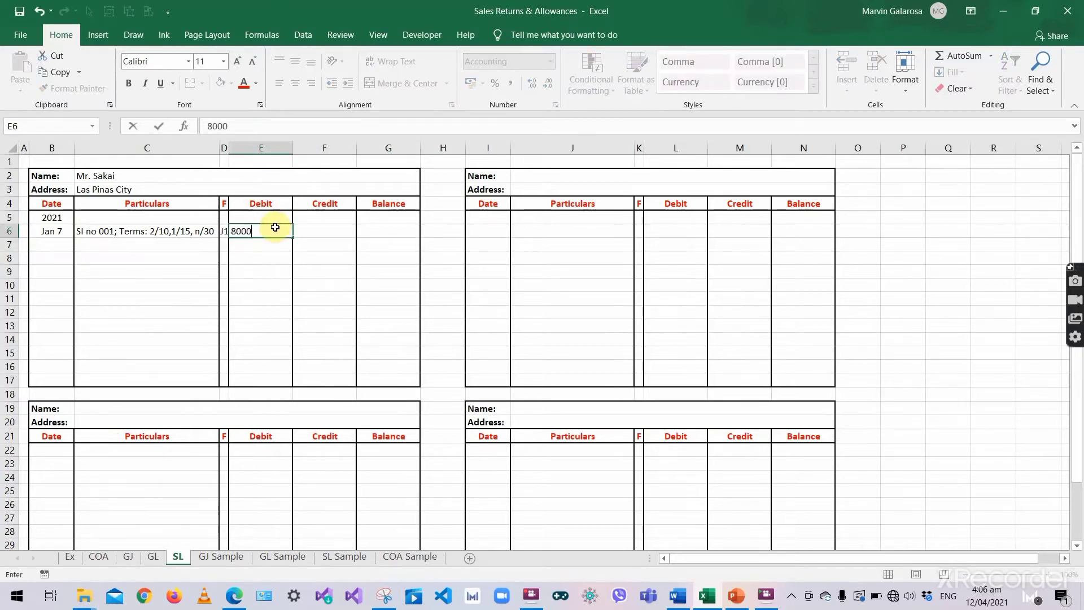
{"action": "key", "text": "Tab"}
- Record an 8,000 running balance on the Jan 7 ledger line
{"action": "left_click", "coordinate": [393, 229]}
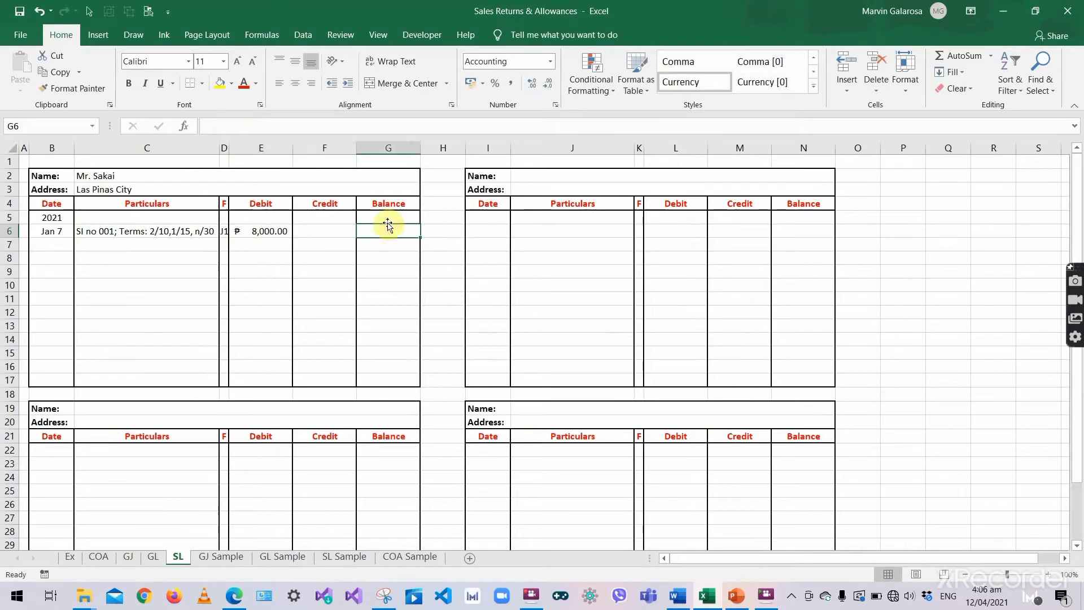
{"action": "left_click", "coordinate": [382, 204]}
{"action": "left_click", "coordinate": [380, 233]}
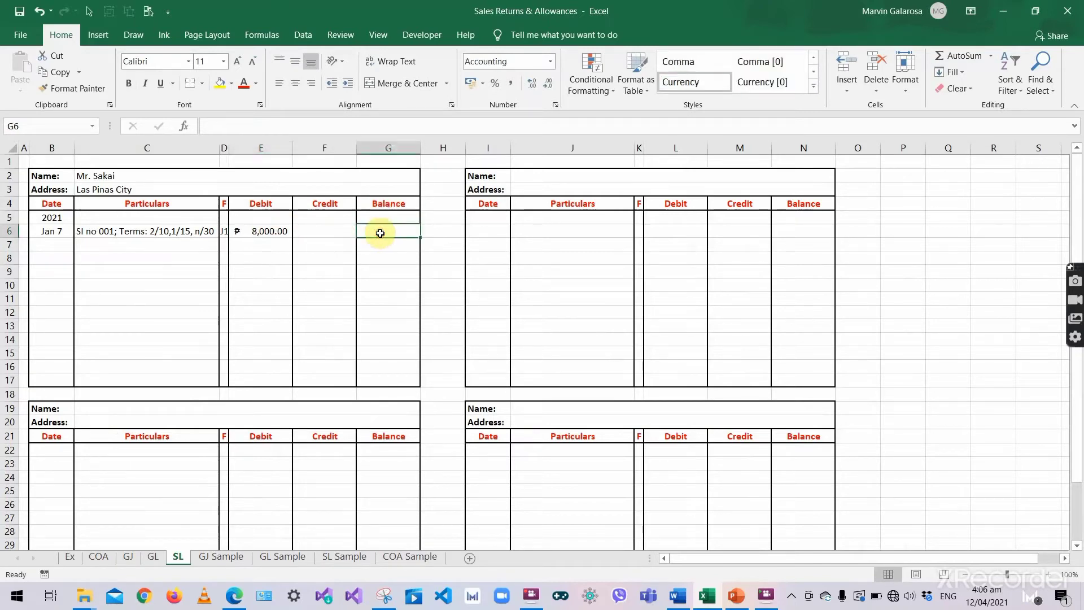
{"action": "type", "text": "8,"}
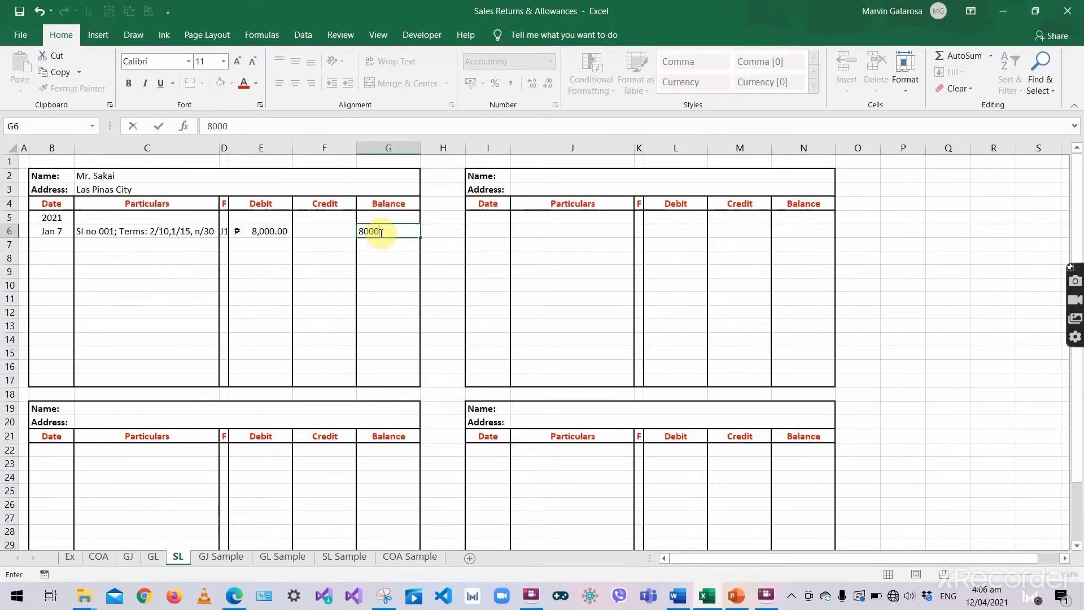
{"action": "type", "text": "000"}
{"action": "key", "text": "Return"}
{"action": "left_click", "coordinate": [201, 285]}
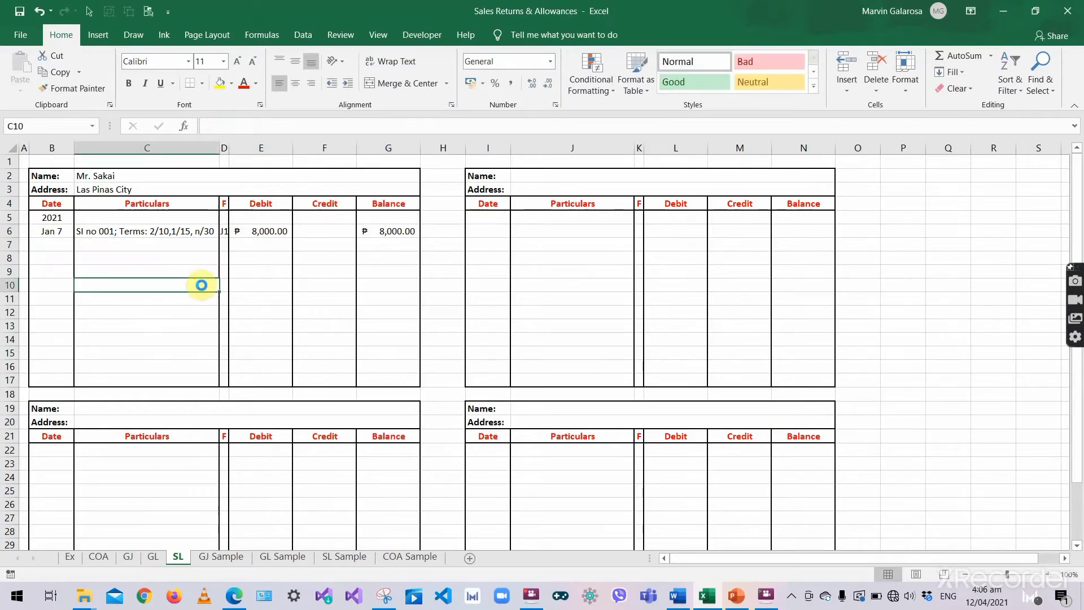
{"action": "left_click", "coordinate": [140, 296]}
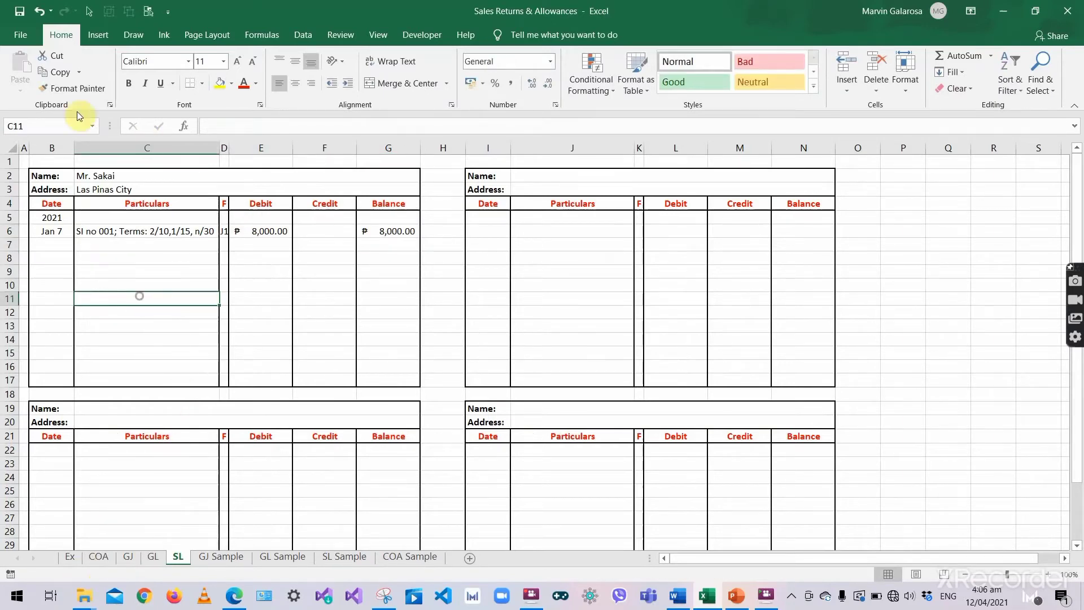
{"action": "left_click", "coordinate": [133, 178]}
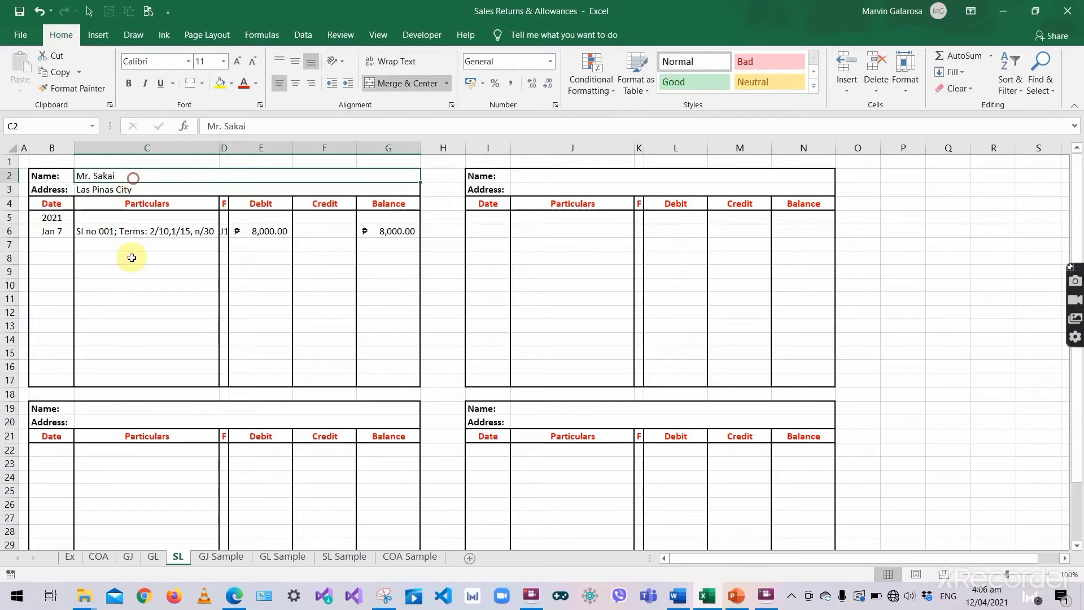
{"action": "left_click", "coordinate": [134, 558]}
- Add a slash in M35 after folio 104 on the Jan 7 Accounts Receivable line
{"action": "left_click", "coordinate": [609, 314]}
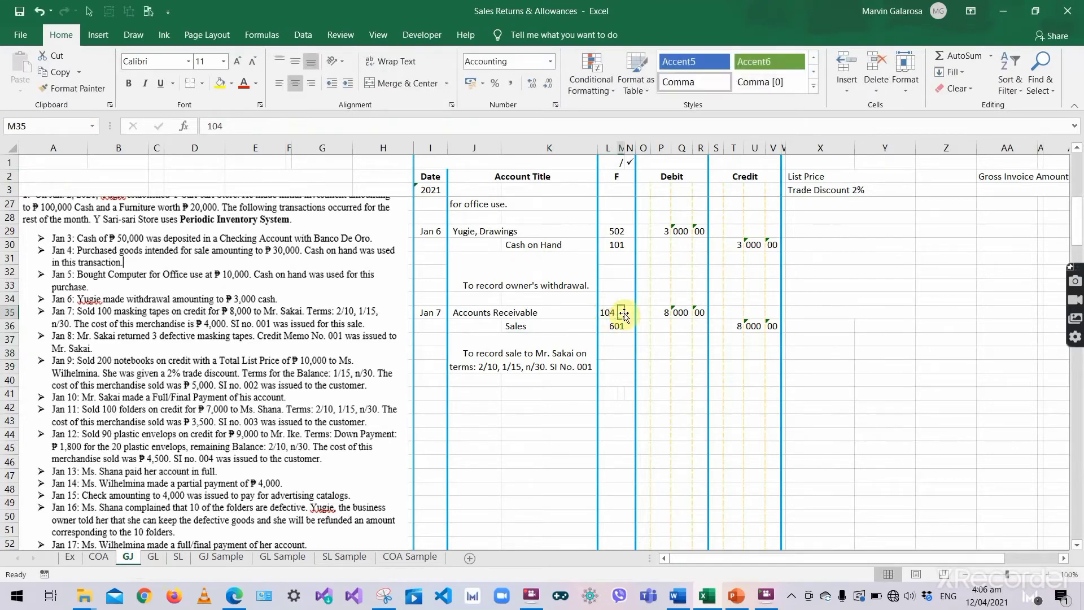
{"action": "key", "text": "Right"}
{"action": "key", "text": "alt"}
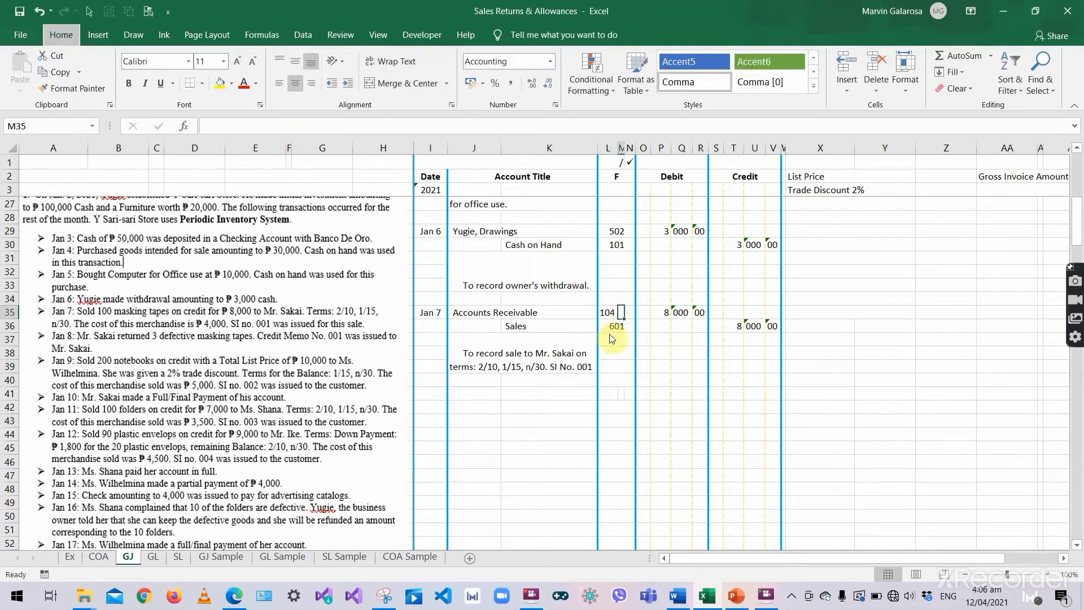
{"action": "left_click", "coordinate": [621, 313]}
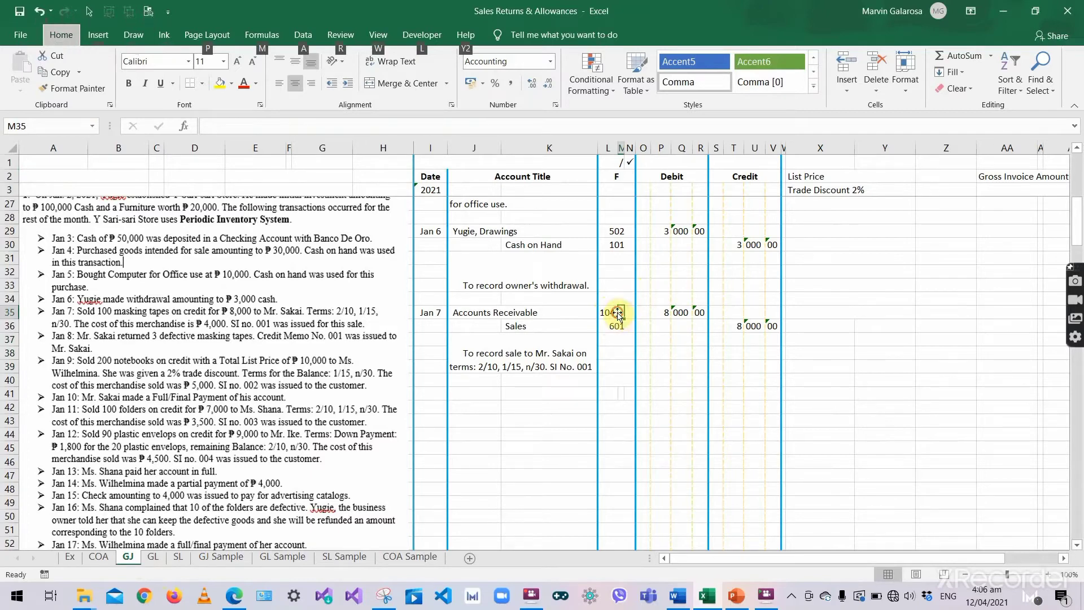
{"action": "double_click", "coordinate": [621, 313]}
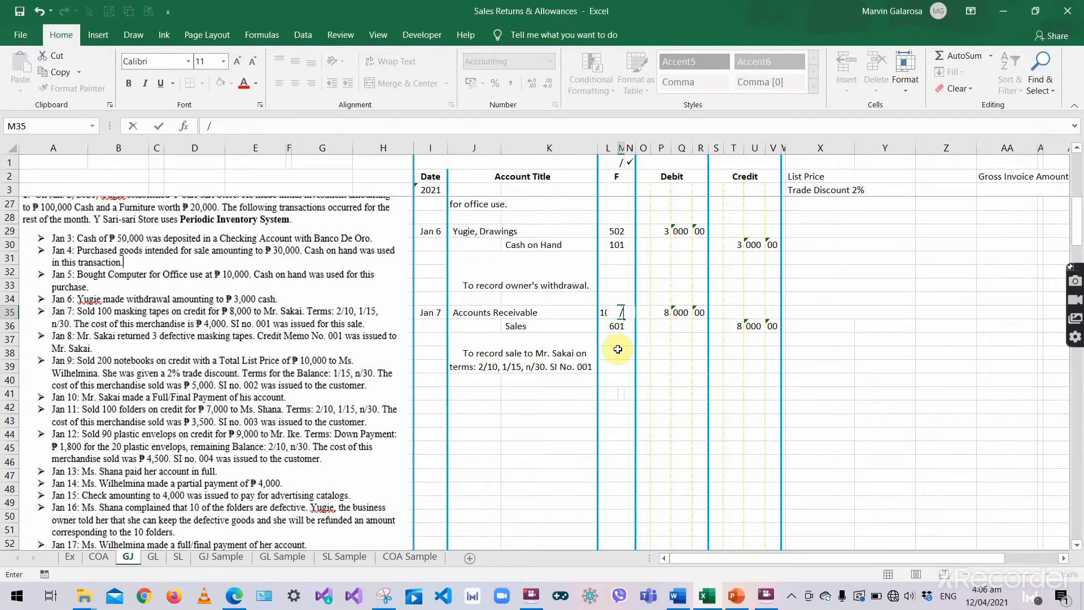
{"action": "key", "text": "Right"}
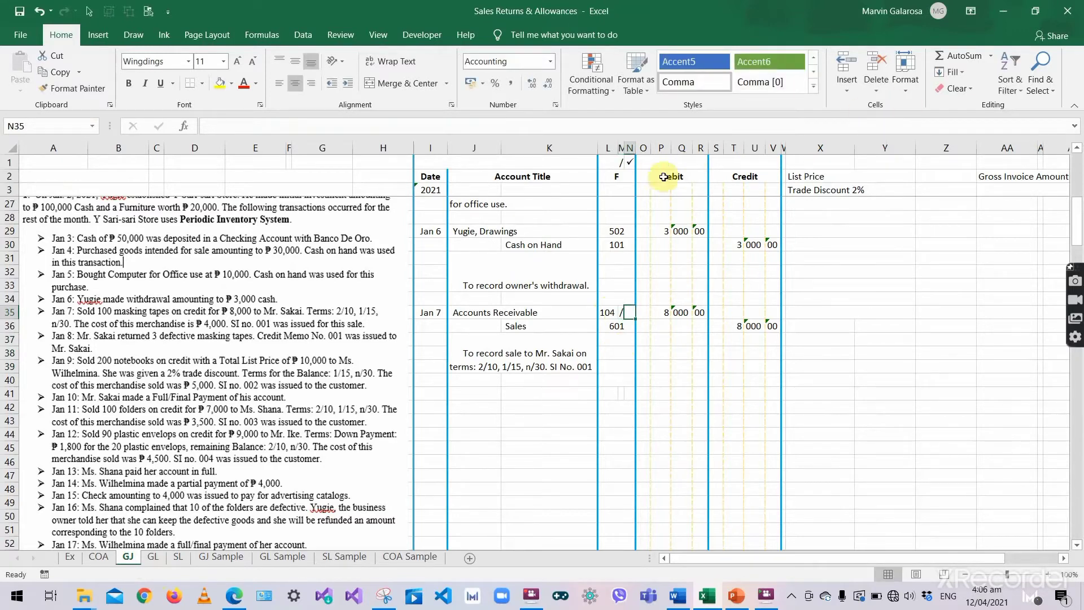
- Enter the Wingdings check mark (ü) in N35, matching the sample check mark in N1
{"action": "left_click", "coordinate": [630, 162]}
{"action": "double_click", "coordinate": [629, 162]}
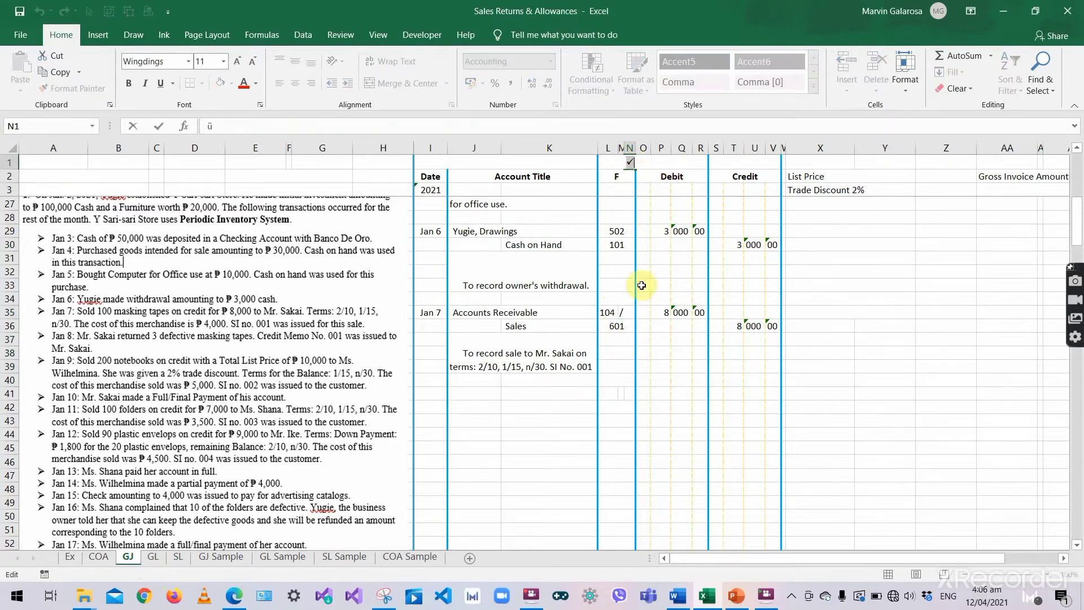
{"action": "left_click", "coordinate": [630, 314]}
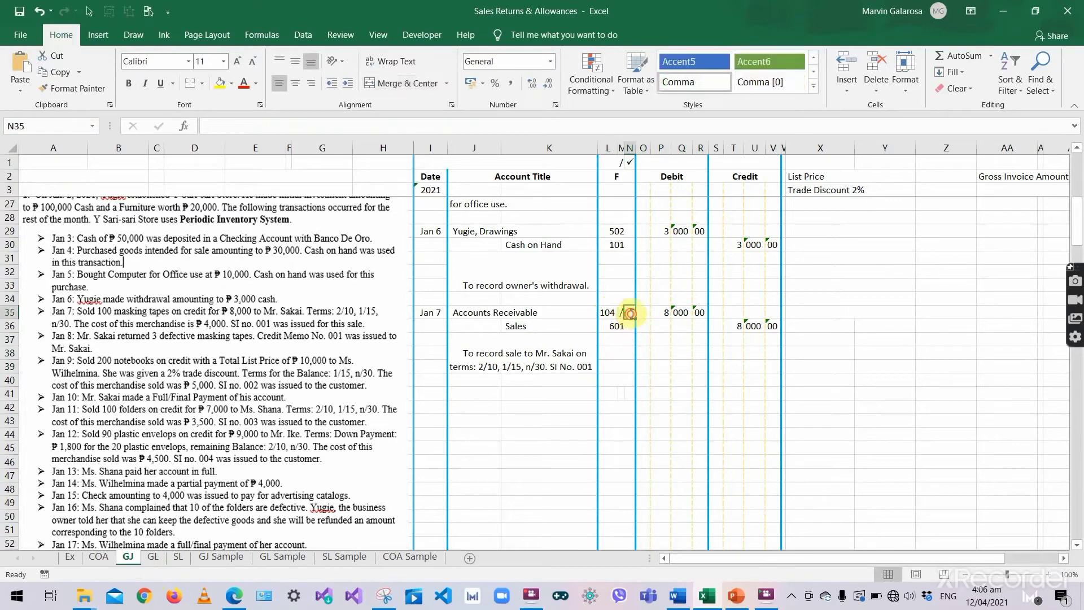
{"action": "double_click", "coordinate": [630, 314]}
{"action": "left_click", "coordinate": [616, 339]}
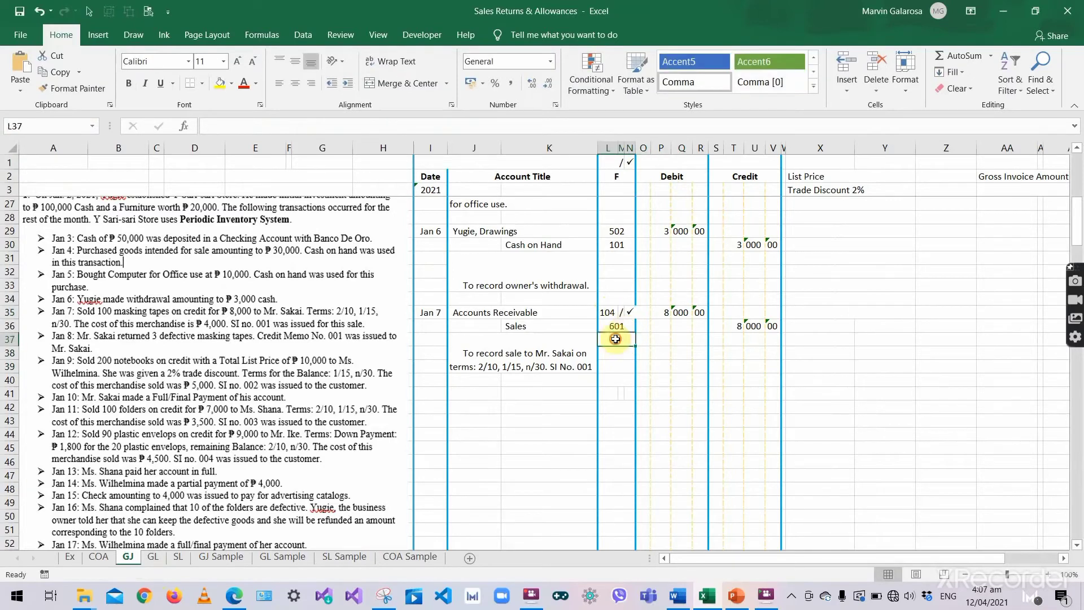
{"action": "left_click", "coordinate": [611, 313]}
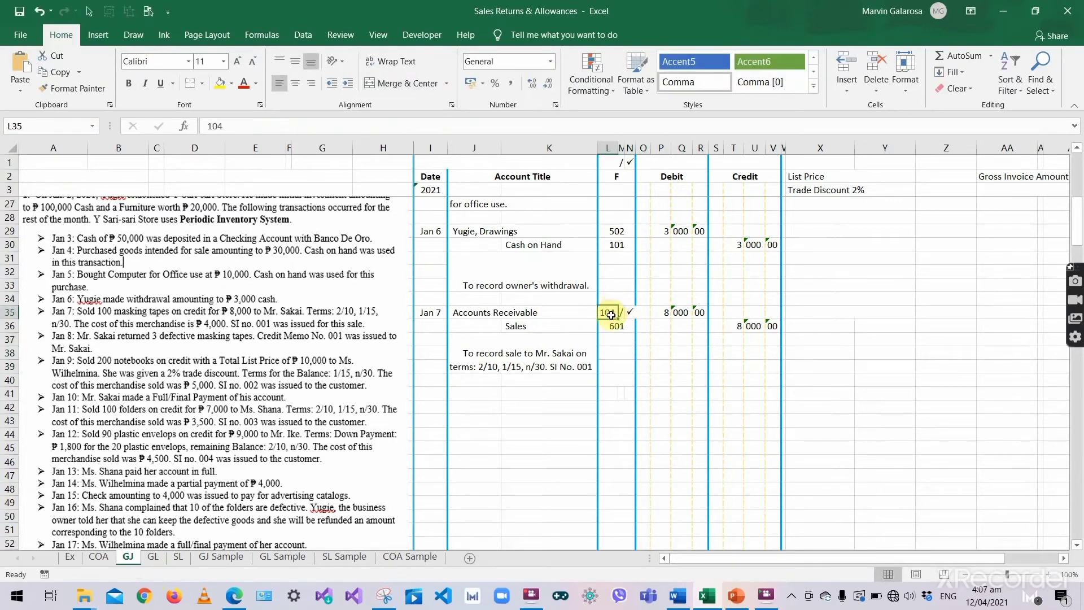
{"action": "left_click", "coordinate": [629, 313]}
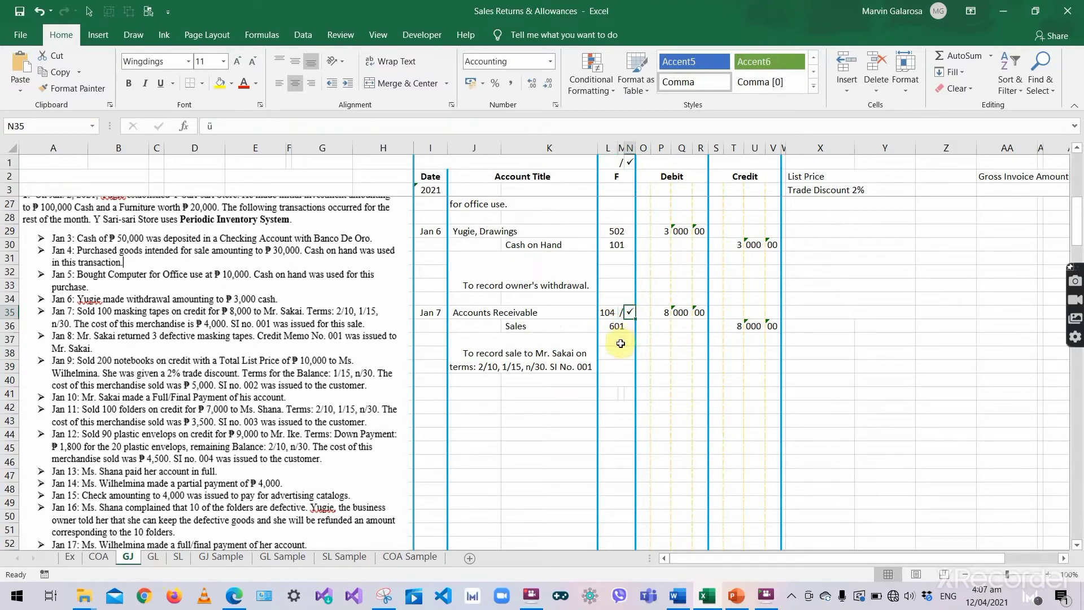
{"action": "left_click", "coordinate": [514, 386]}
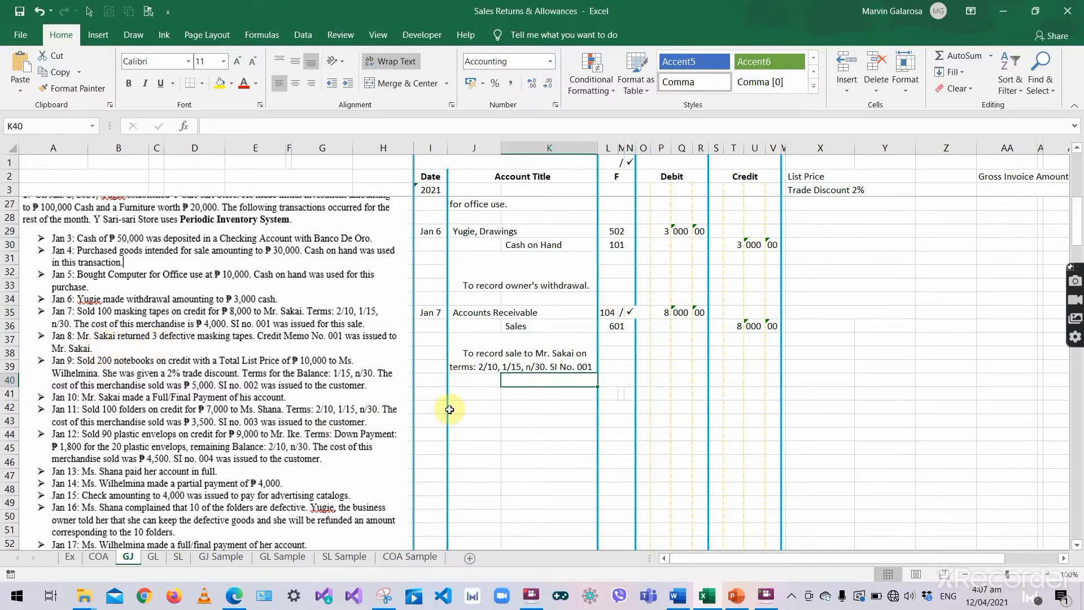
- Enter 'Jan 8 in I41, the date cell of the next blank journal row
{"action": "left_click", "coordinate": [438, 396]}
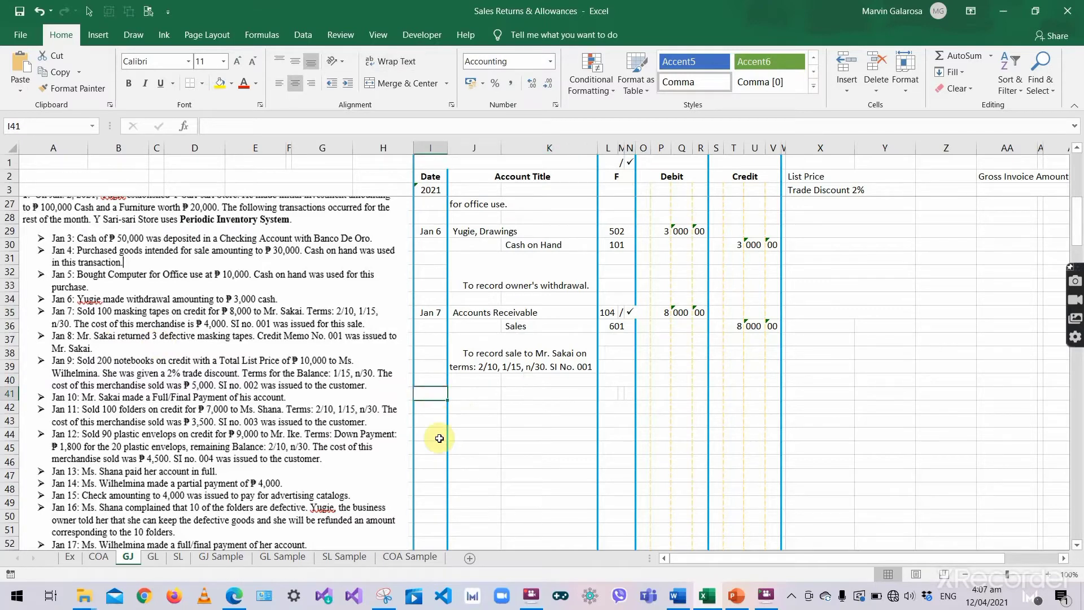
{"action": "type", "text": "'Jan"}
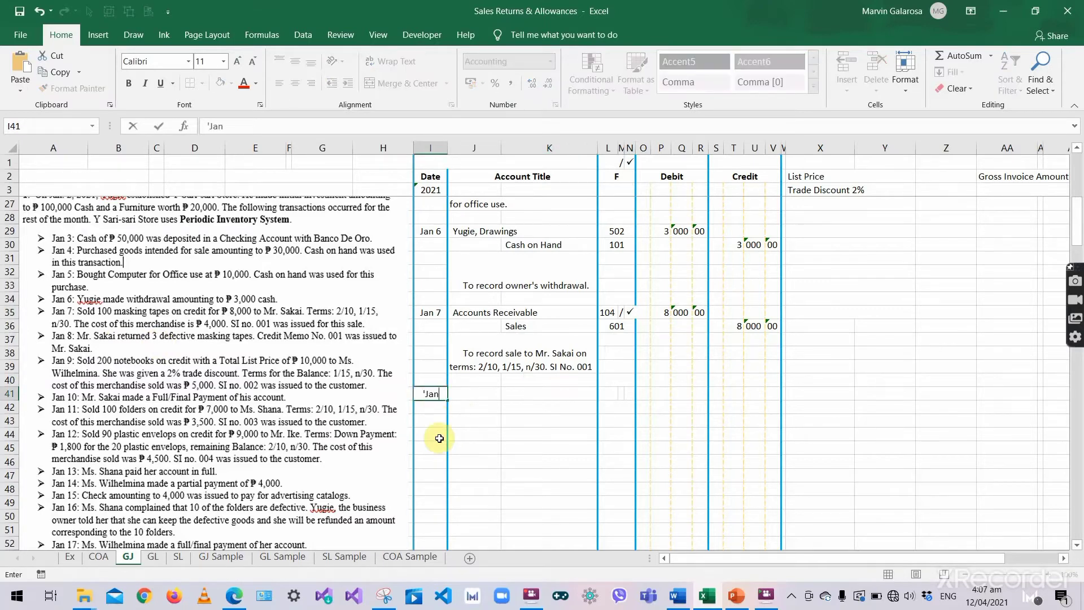
{"action": "type", "text": " 8"}
{"action": "key", "text": "Tab"}
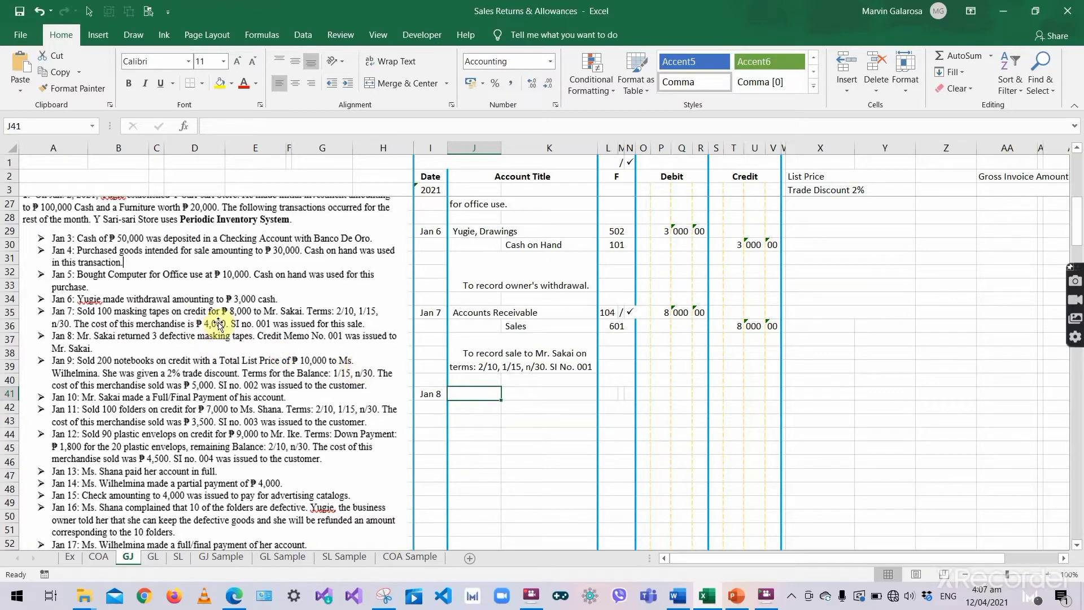
- Enter the 8,000 sale in D1 and 100 tapes in E1, formatting E1 as General
{"action": "left_click", "coordinate": [214, 164]}
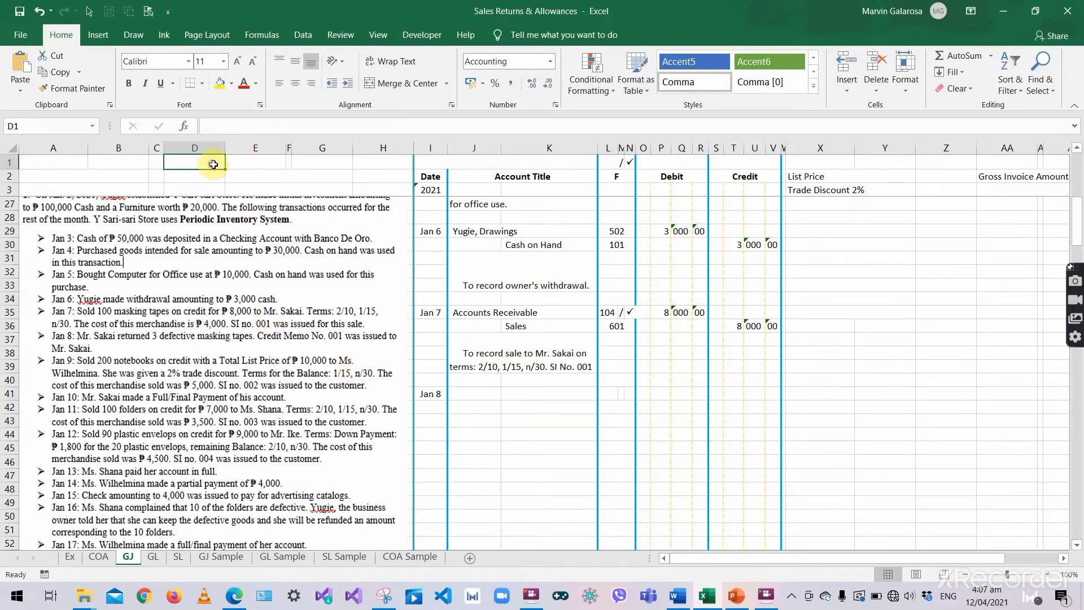
{"action": "type", "text": "8000"}
{"action": "key", "text": "Tab"}
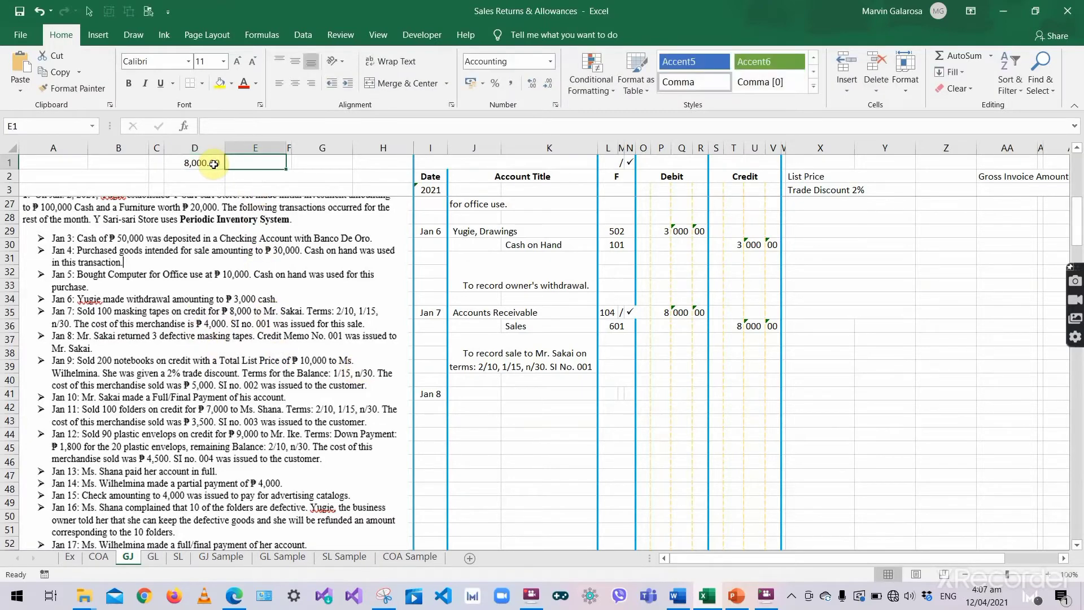
{"action": "type", "text": "100"}
{"action": "key", "text": "Tab"}
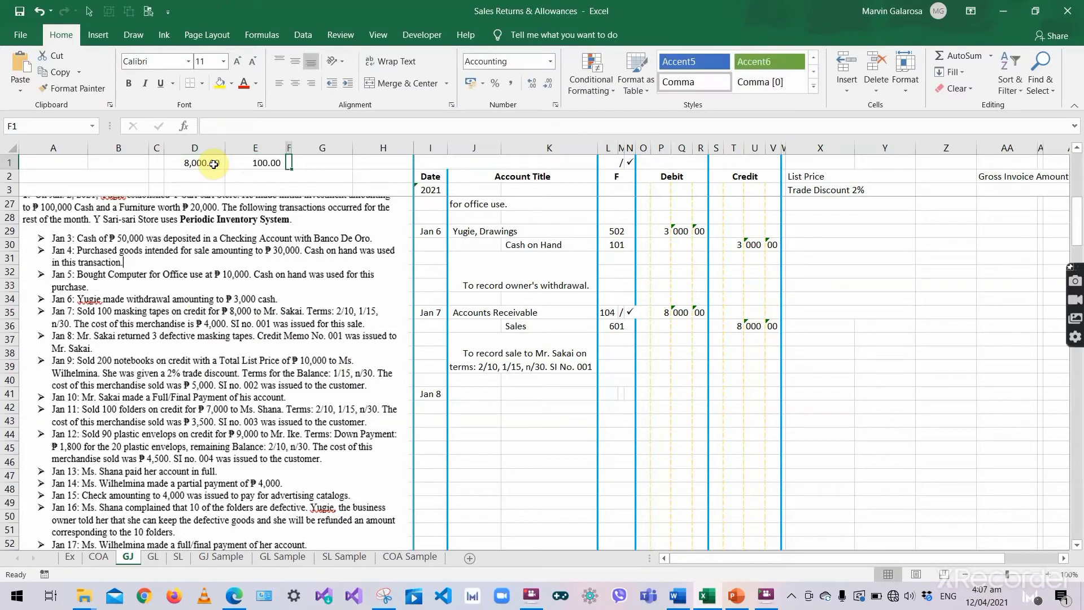
{"action": "left_click", "coordinate": [256, 164]}
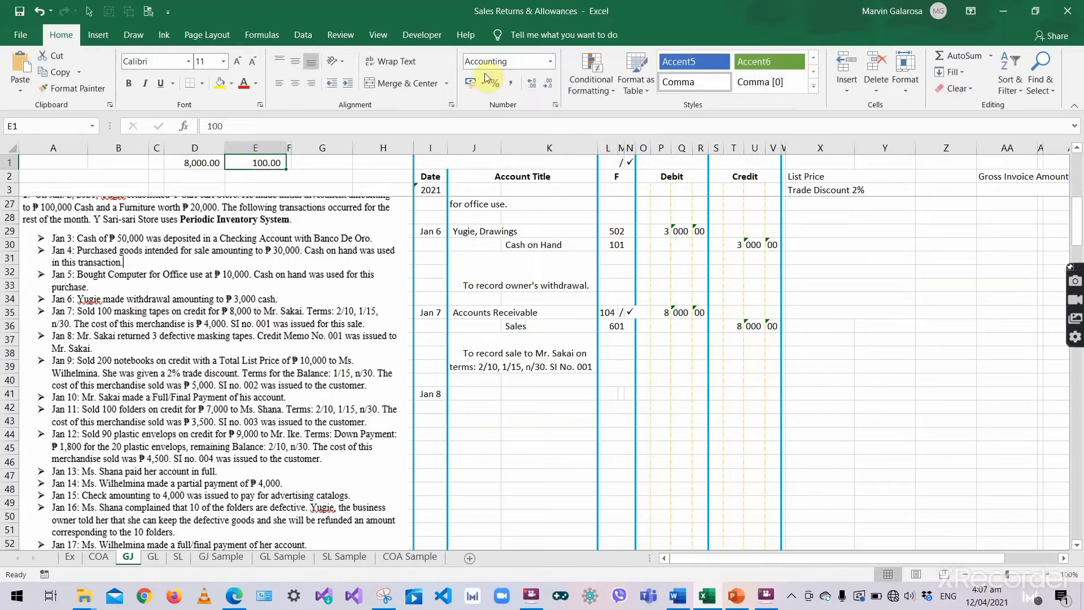
{"action": "left_click", "coordinate": [551, 61]}
{"action": "left_click", "coordinate": [510, 86]}
- Compute the 80.00 per-tape price with =D1/E1 in G1 and the 240.00 return with =G1*3 in H1
{"action": "left_click", "coordinate": [314, 163]}
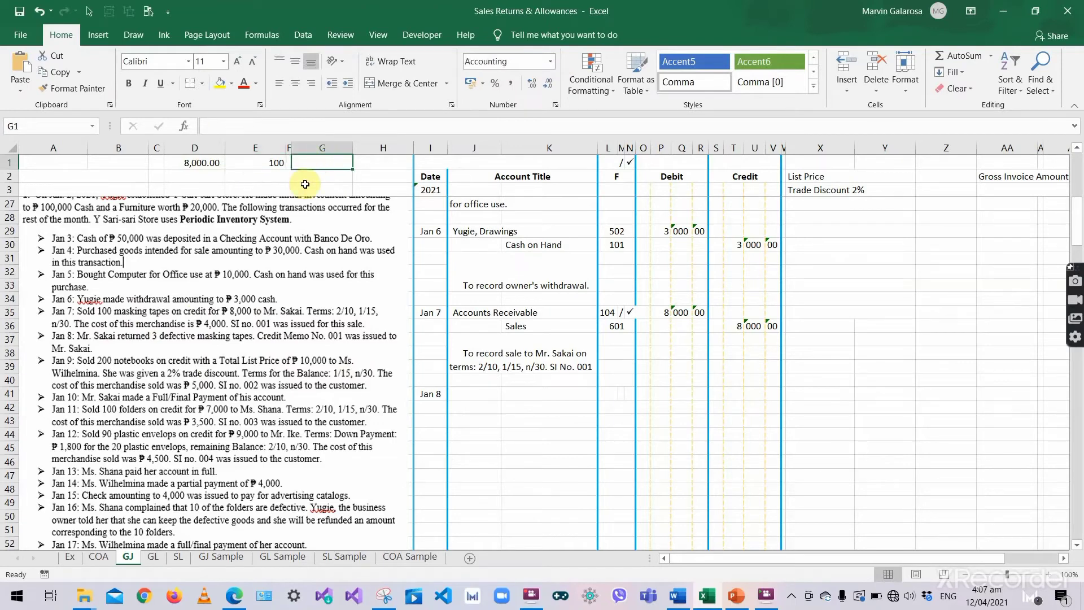
{"action": "type", "text": "="}
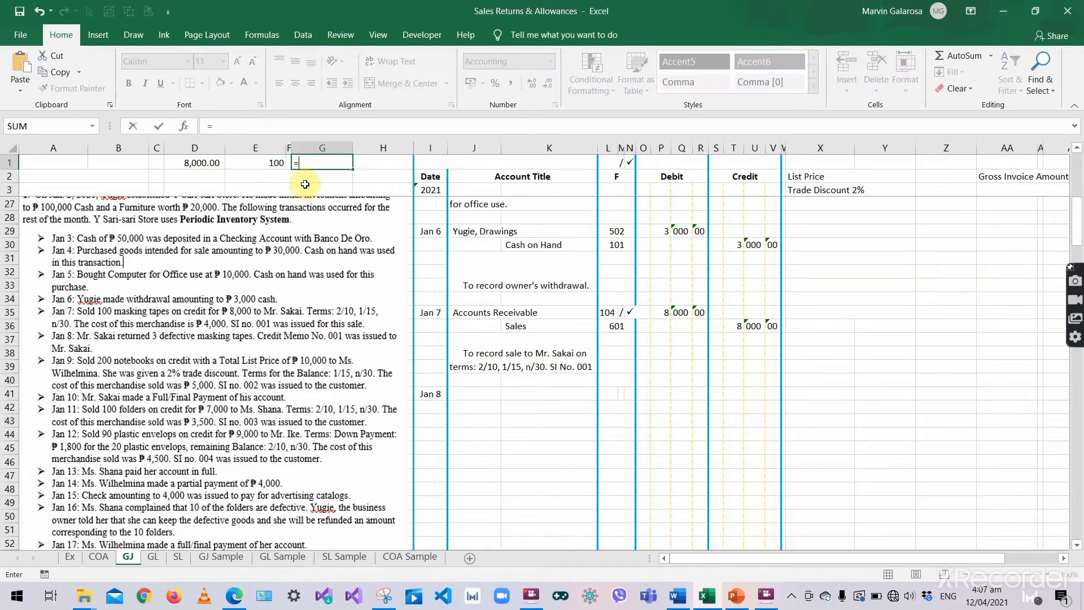
{"action": "left_click", "coordinate": [204, 162]}
{"action": "type", "text": "/"}
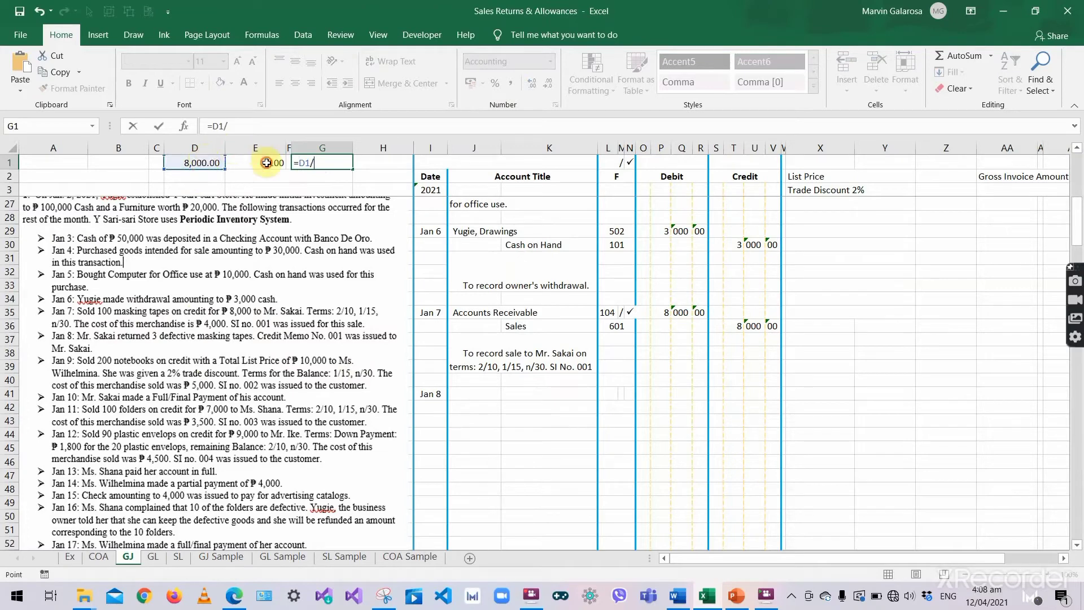
{"action": "left_click", "coordinate": [267, 164]}
{"action": "key", "text": "Tab"}
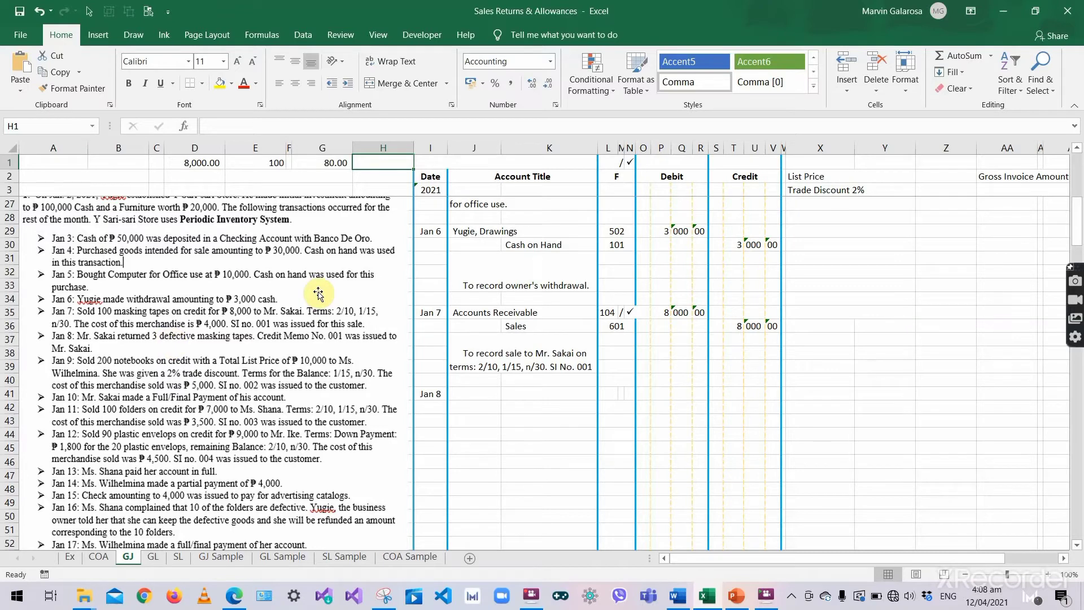
{"action": "type", "text": "="}
{"action": "left_click", "coordinate": [339, 163]}
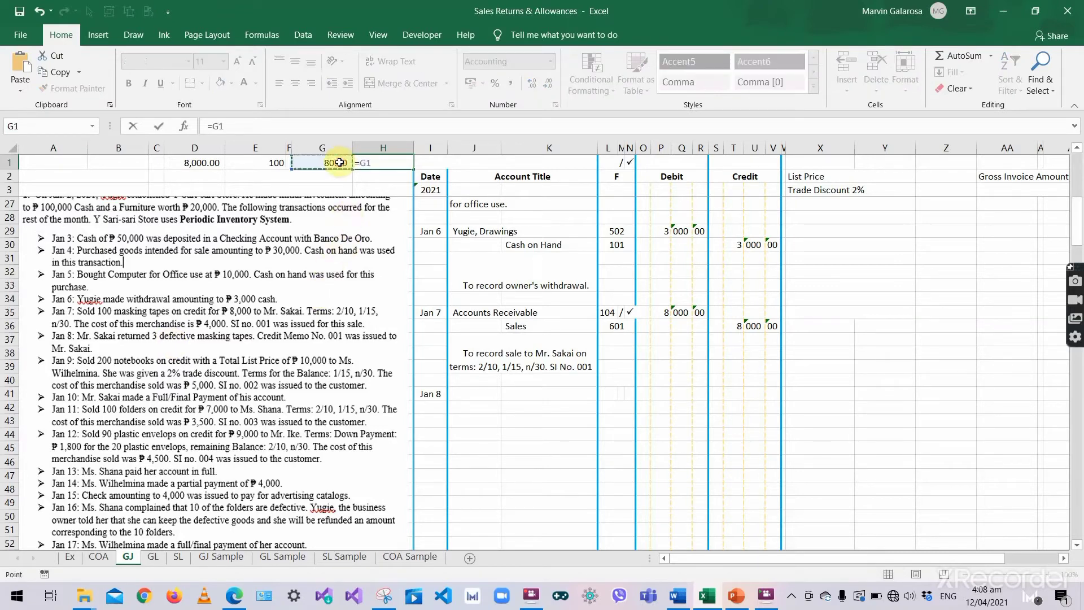
{"action": "type", "text": "*"}
{"action": "left_click", "coordinate": [338, 190]}
{"action": "left_click", "coordinate": [472, 399]}
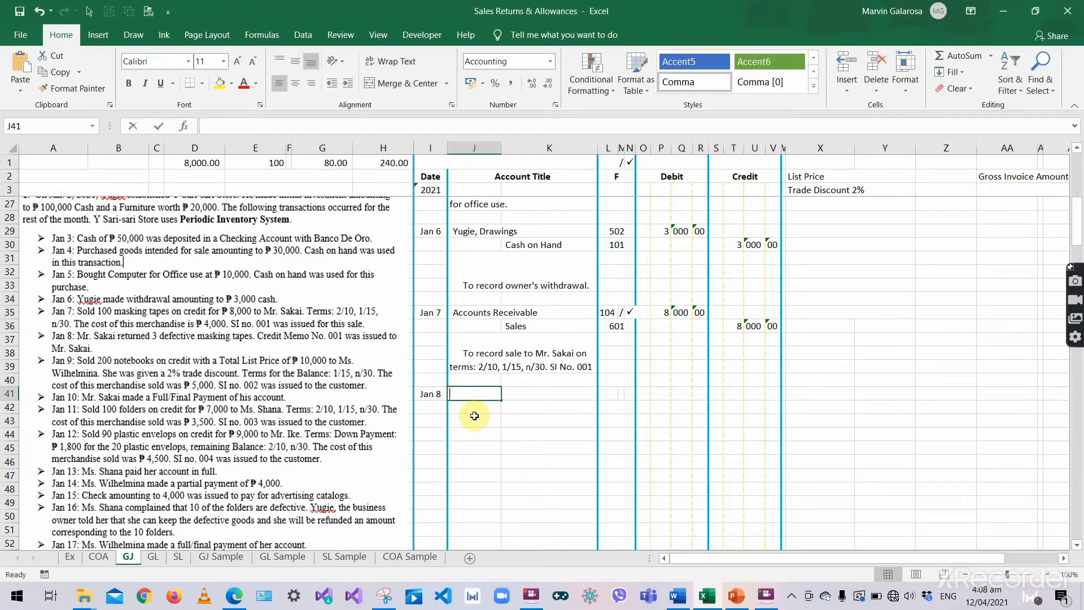
- Debit Sales Returns & Allowances 240 00 on the Jan 8 line, copying the merged folio cell layout
{"action": "type", "text": "Sales Returns & Allowances"}
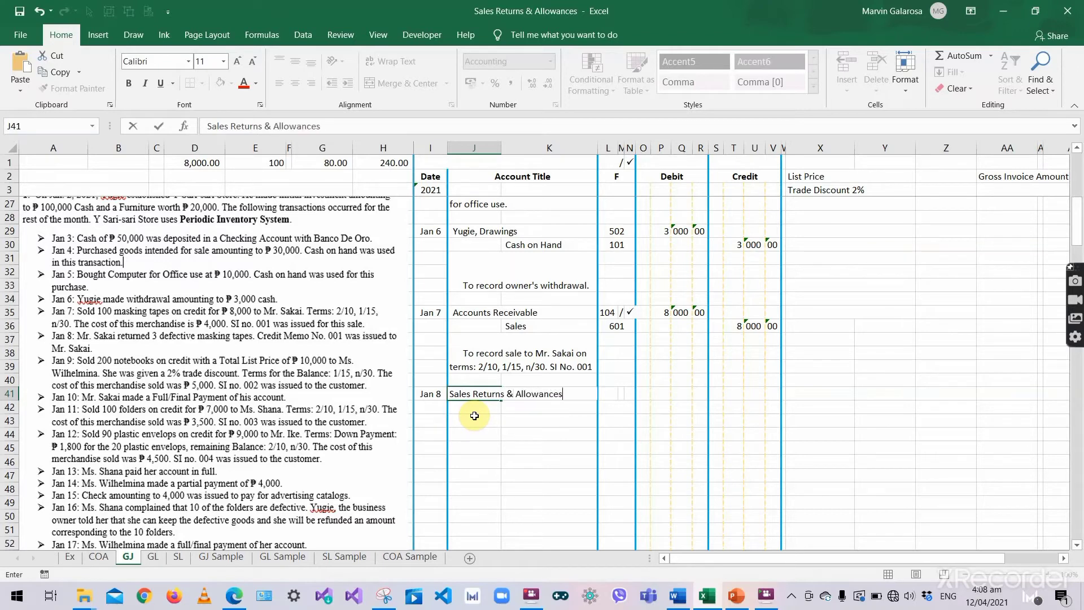
{"action": "key", "text": "Return"}
{"action": "left_click", "coordinate": [621, 394]}
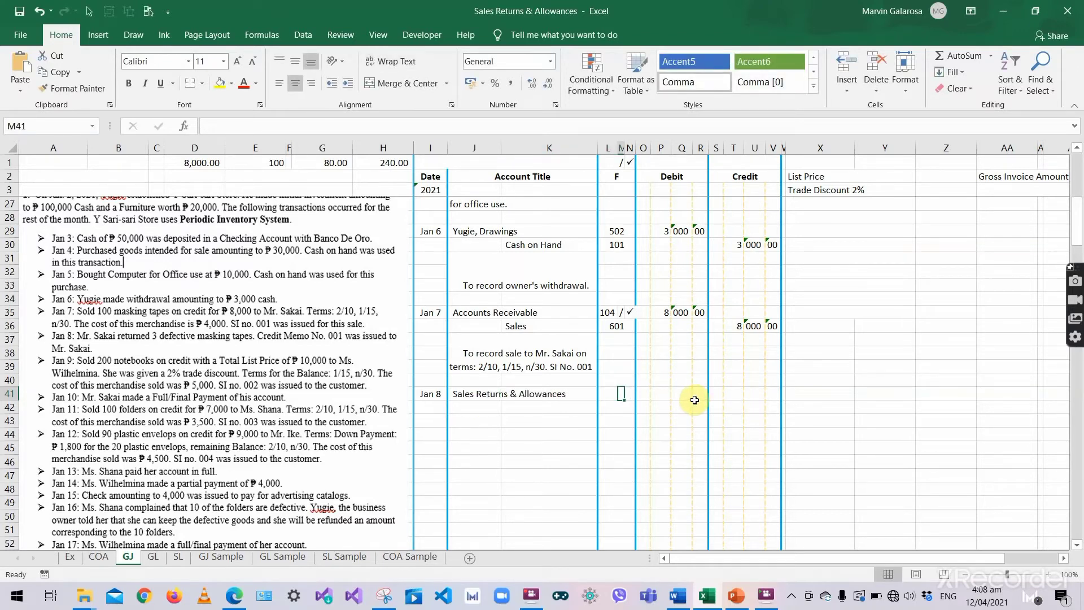
{"action": "left_click", "coordinate": [620, 381]}
{"action": "key", "text": "ctrl+c"}
{"action": "left_click", "coordinate": [618, 394]}
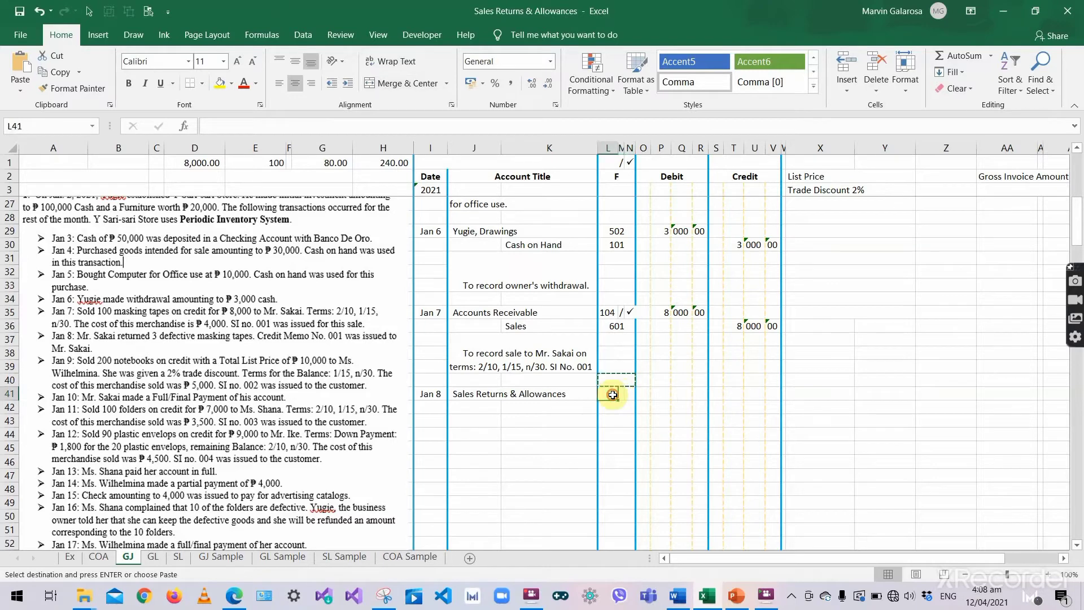
{"action": "key", "text": "ctrl+v"}
{"action": "left_click", "coordinate": [655, 394]}
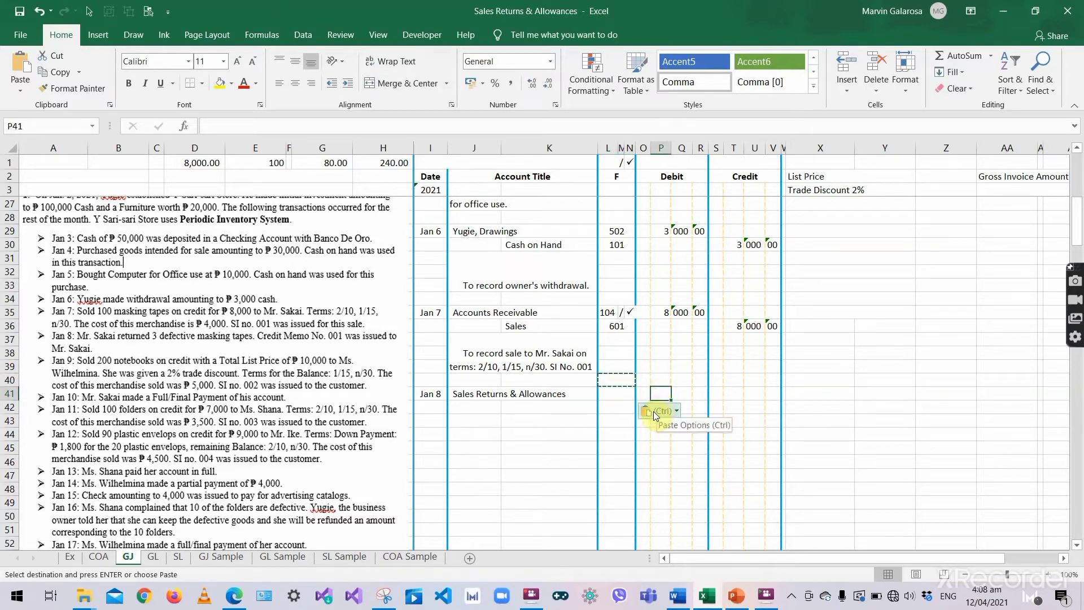
{"action": "left_click", "coordinate": [384, 163]}
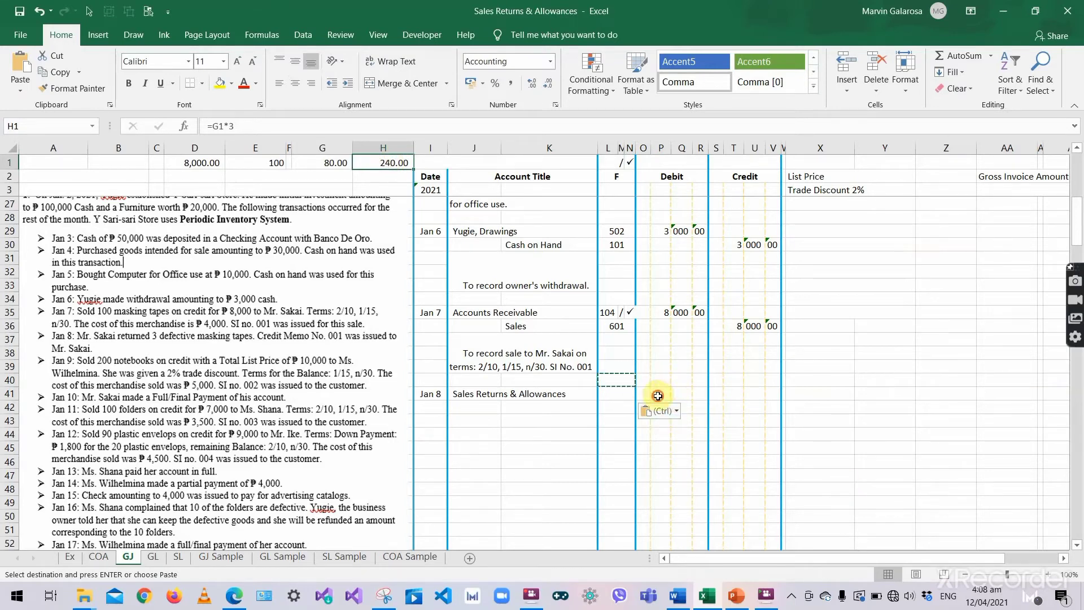
{"action": "left_click", "coordinate": [680, 395]}
{"action": "type", "text": "240"}
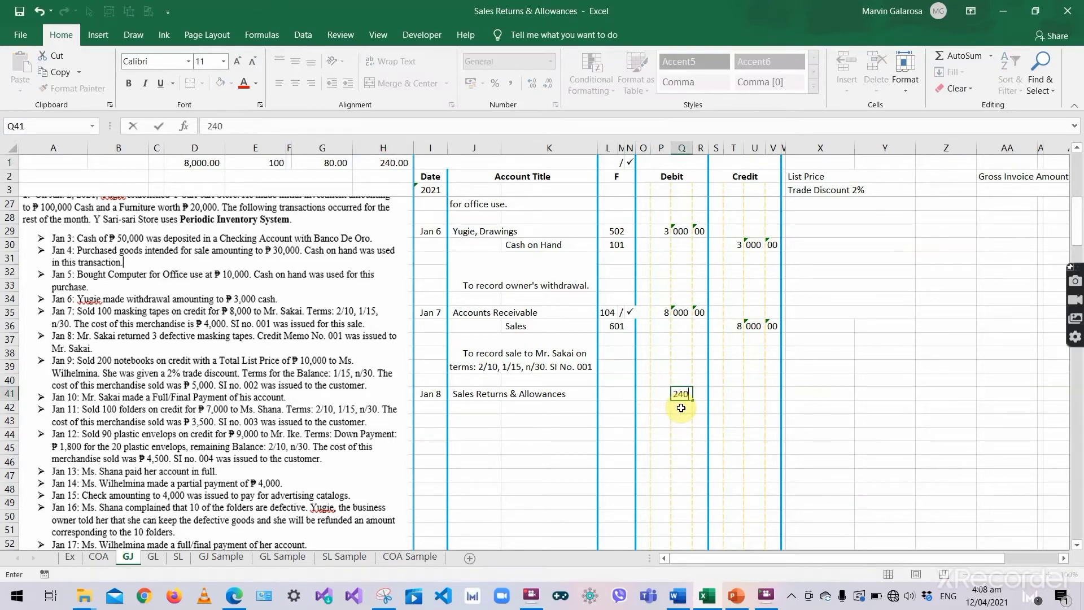
{"action": "key", "text": "Tab"}
{"action": "type", "text": "00"}
{"action": "key", "text": "Return"}
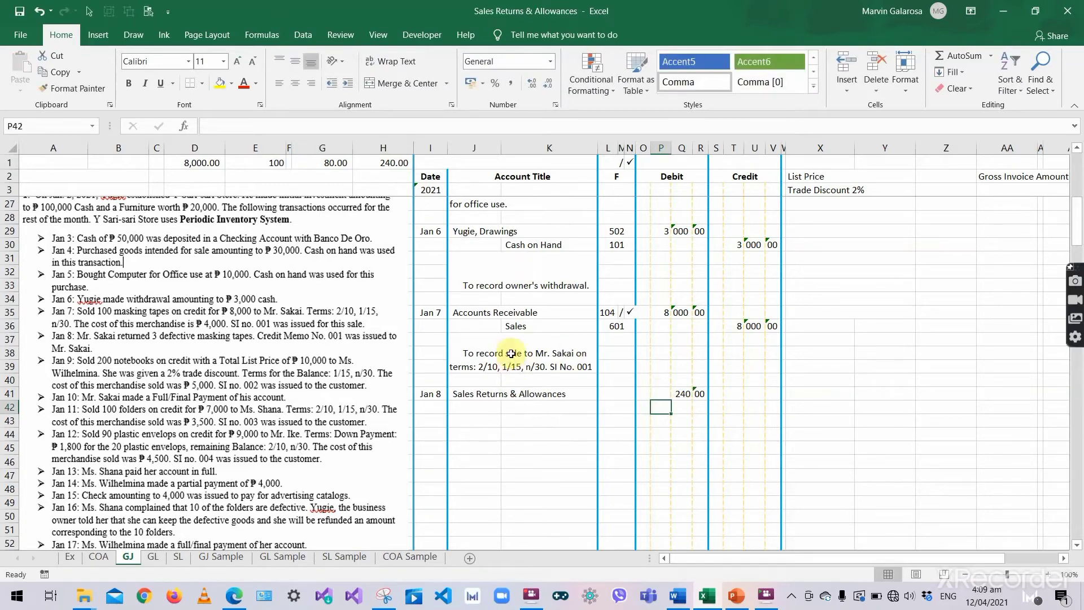
- Credit Accounts Receivable 240 00 on the indented line below, reusing the existing account title
{"action": "left_click", "coordinate": [492, 312]}
{"action": "key", "text": "ctrl+a"}
{"action": "key", "text": "ctrl+c"}
{"action": "key", "text": "Tab"}
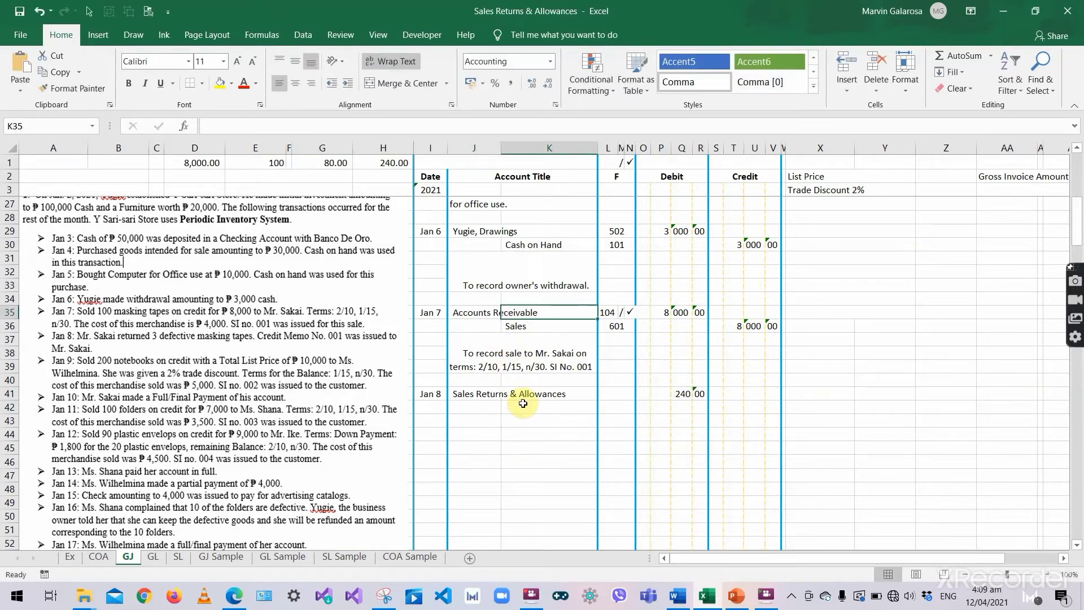
{"action": "left_click", "coordinate": [522, 406]}
{"action": "key", "text": "ctrl+v"}
{"action": "key", "text": "Tab"}
{"action": "left_click", "coordinate": [746, 405]}
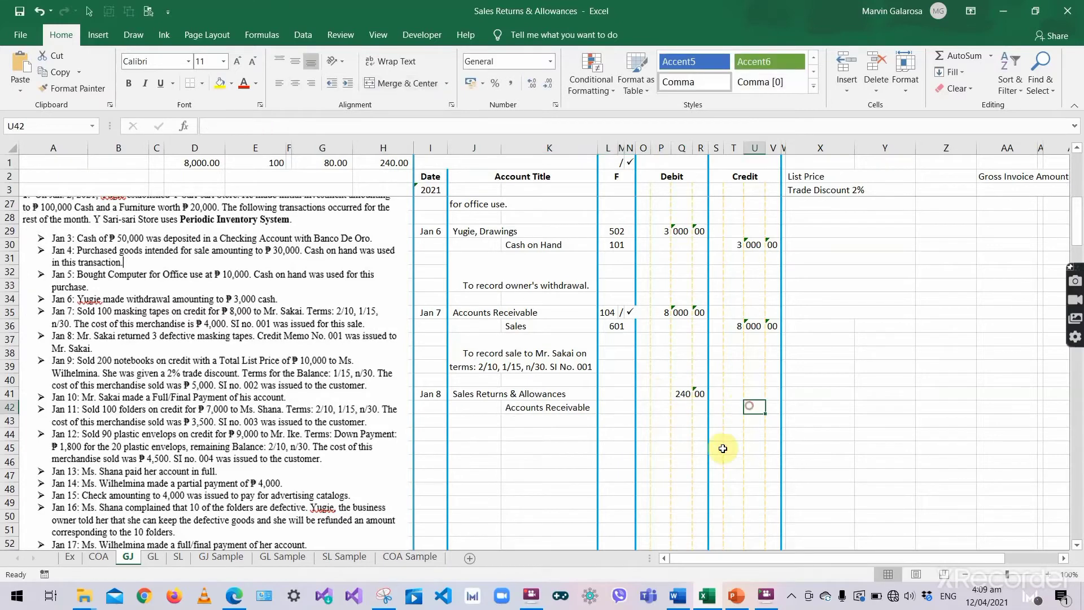
{"action": "type", "text": "240"}
{"action": "key", "text": "Tab"}
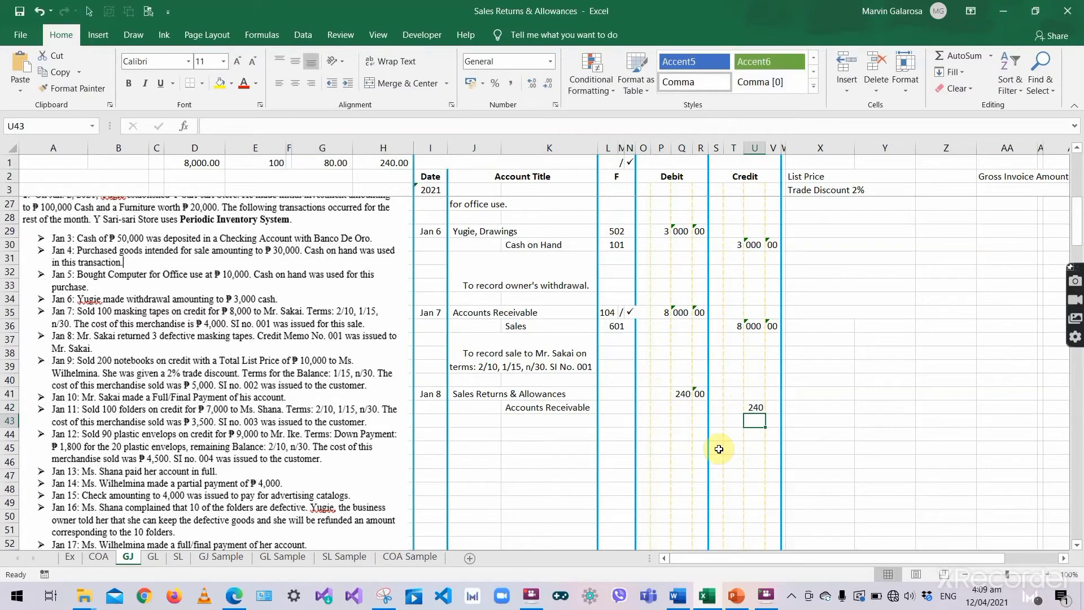
{"action": "type", "text": "00"}
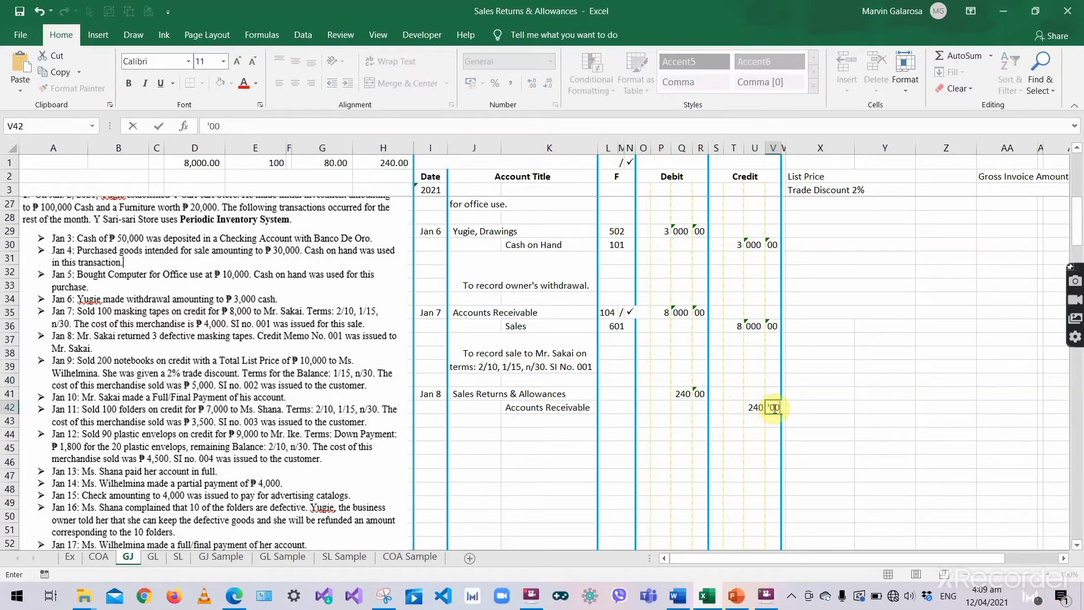
{"action": "key", "text": "Return"}
- Add the explanation under Jan 8 that goods were returned, Credit Memo No. 001
{"action": "left_click", "coordinate": [616, 447]}
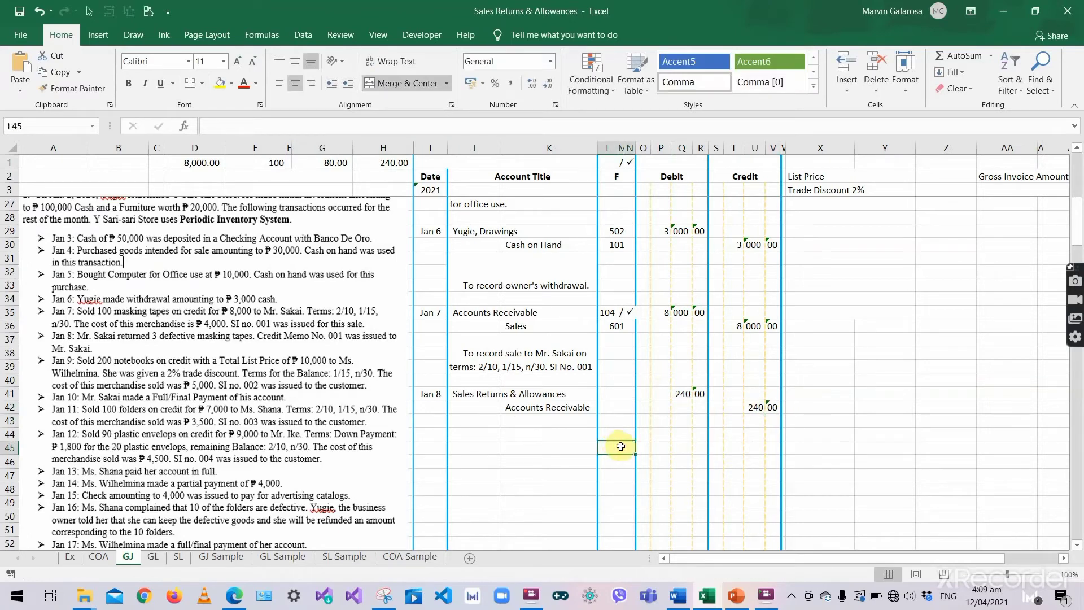
{"action": "left_click", "coordinate": [512, 396]}
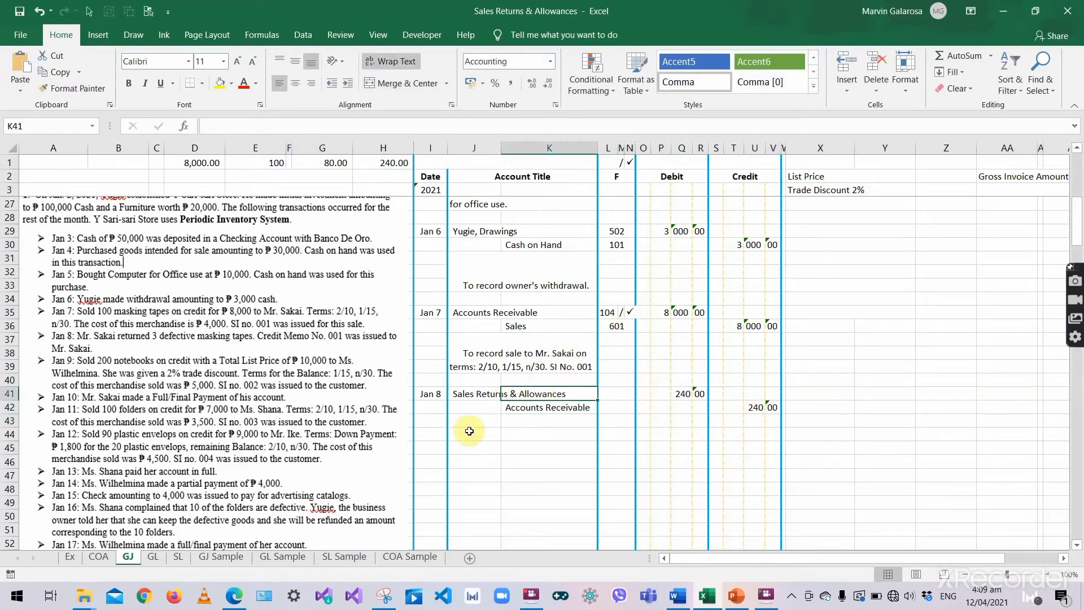
{"action": "left_click", "coordinate": [469, 392]}
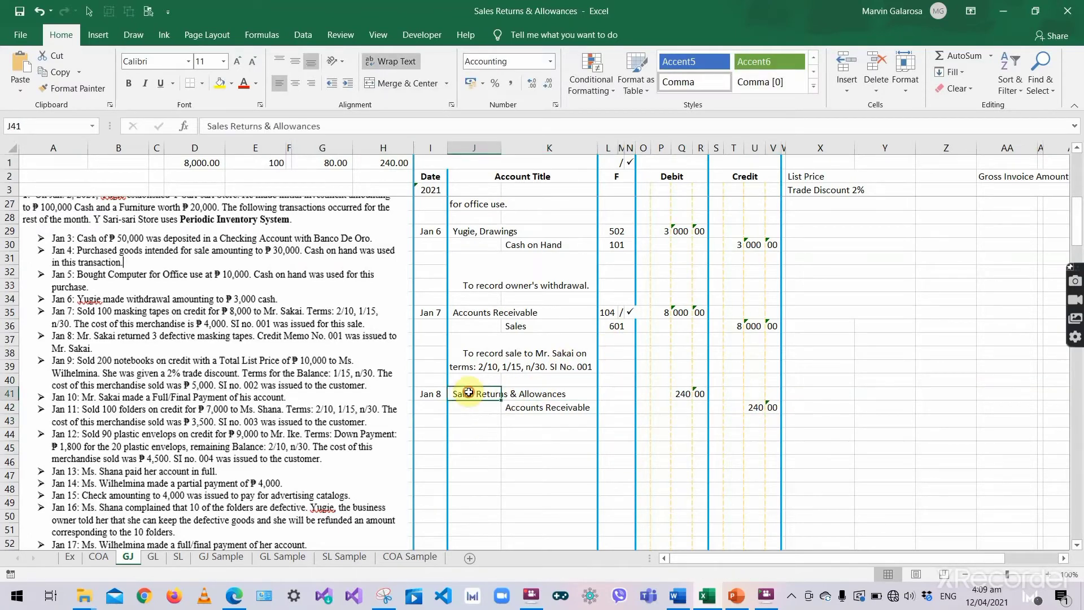
{"action": "left_click", "coordinate": [490, 355]}
{"action": "key", "text": "ctrl+c"}
{"action": "left_click", "coordinate": [484, 423]}
{"action": "key", "text": "ctrl+v"}
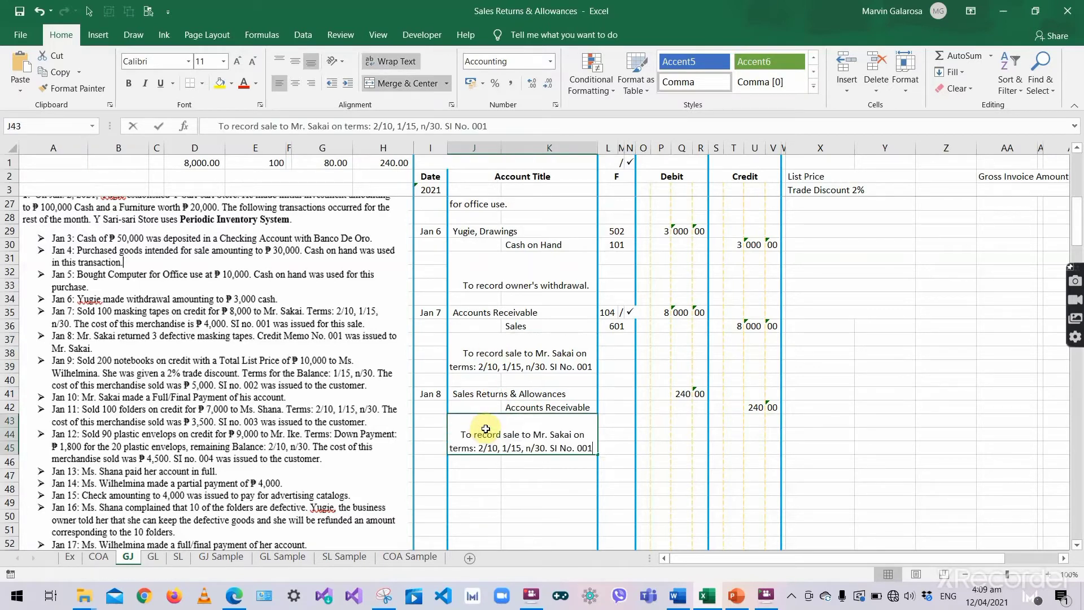
{"action": "key", "text": "BackSpace"}
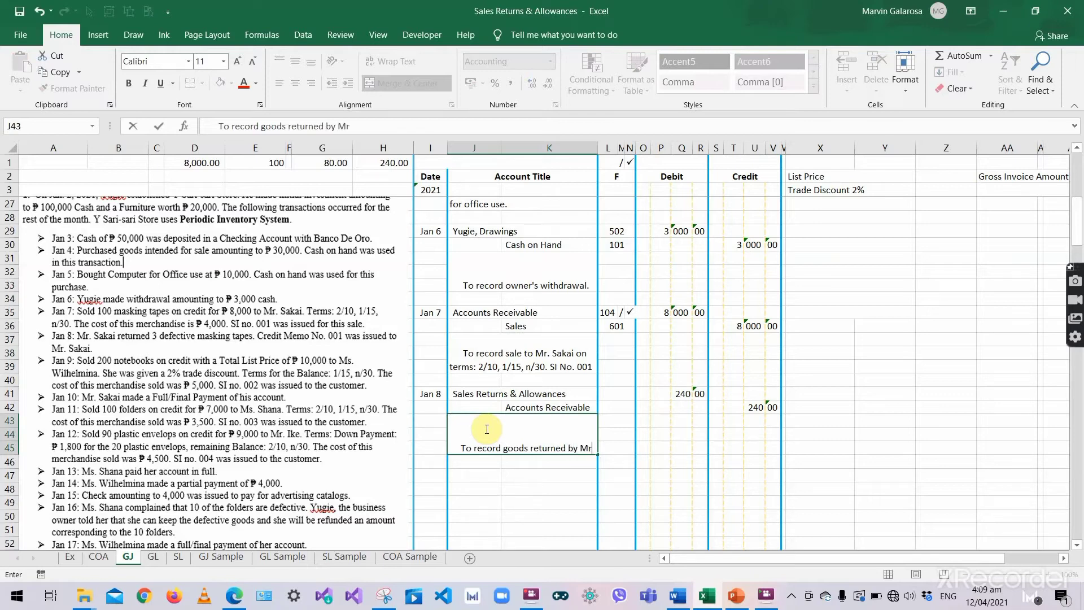
{"action": "type", "text": ". Sakai. Credit Memo No"}
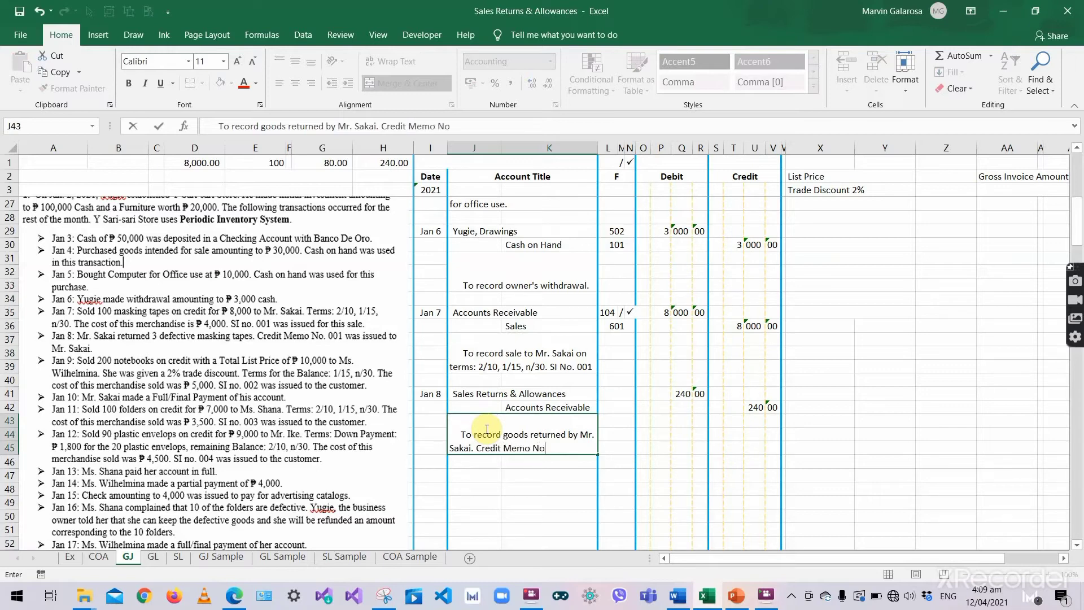
{"action": "type", "text": "1"}
{"action": "key", "text": "ctrl+Return"}
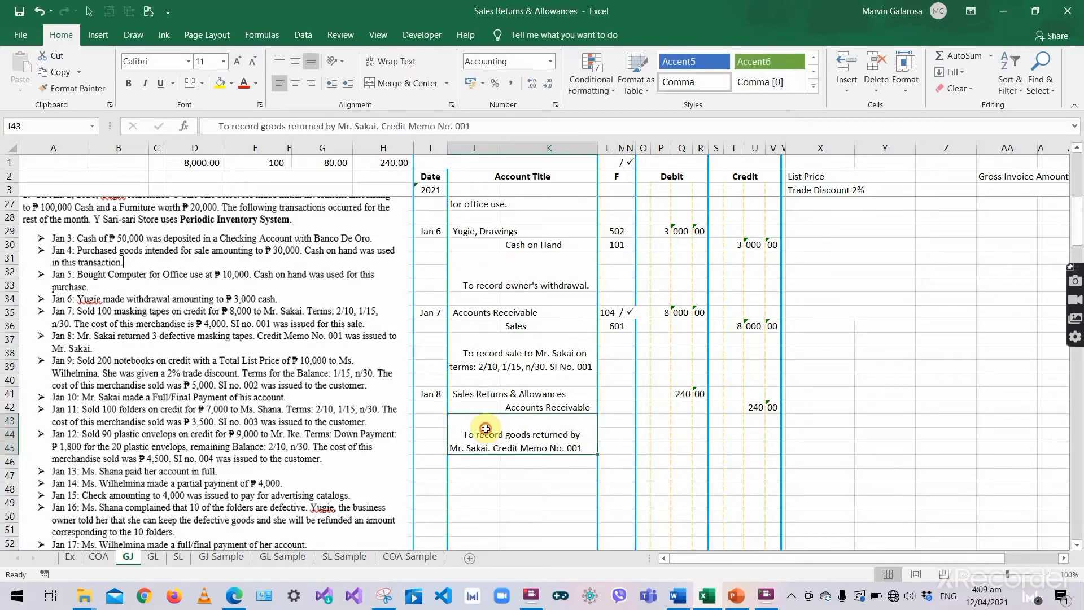
{"action": "key", "text": "ctrl+s"}
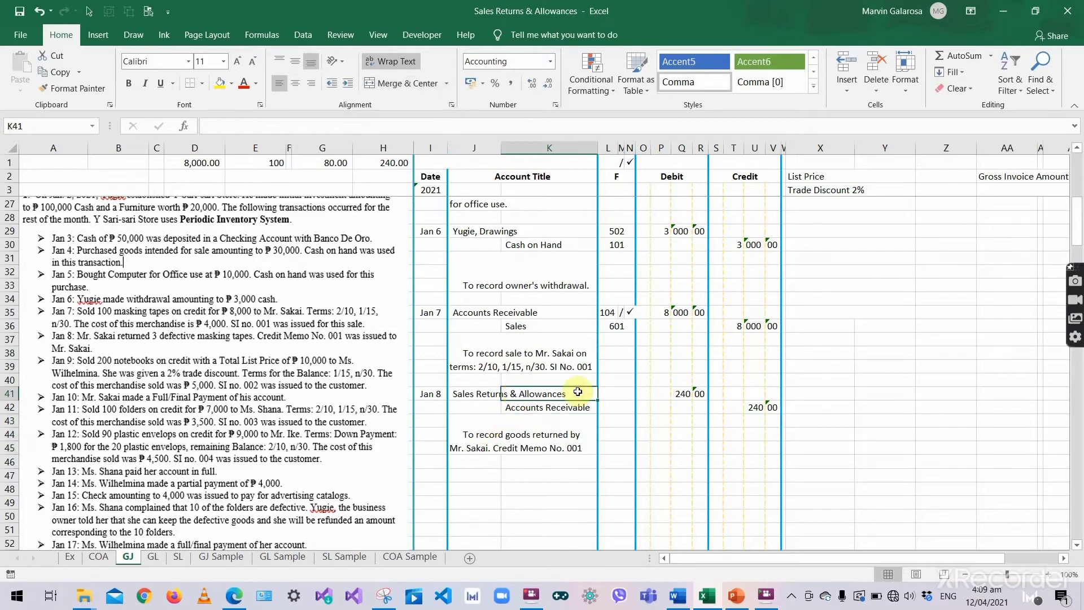
{"action": "left_click", "coordinate": [483, 393]}
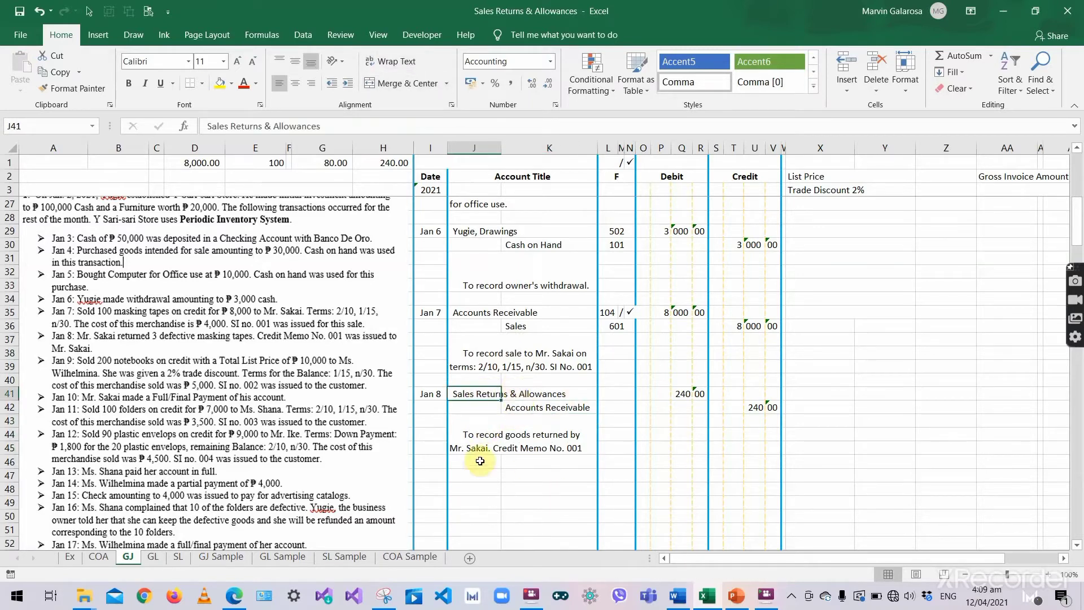
- In the GL's Sales Returns & Allowances account, add a 2021 Jan 8 line described 'Returned Merchandise'
{"action": "left_click", "coordinate": [153, 556]}
{"action": "scroll", "coordinate": [407, 316], "scroll_direction": "down", "scroll_amount": 6}
{"action": "scroll", "coordinate": [417, 288], "scroll_direction": "down", "scroll_amount": 8}
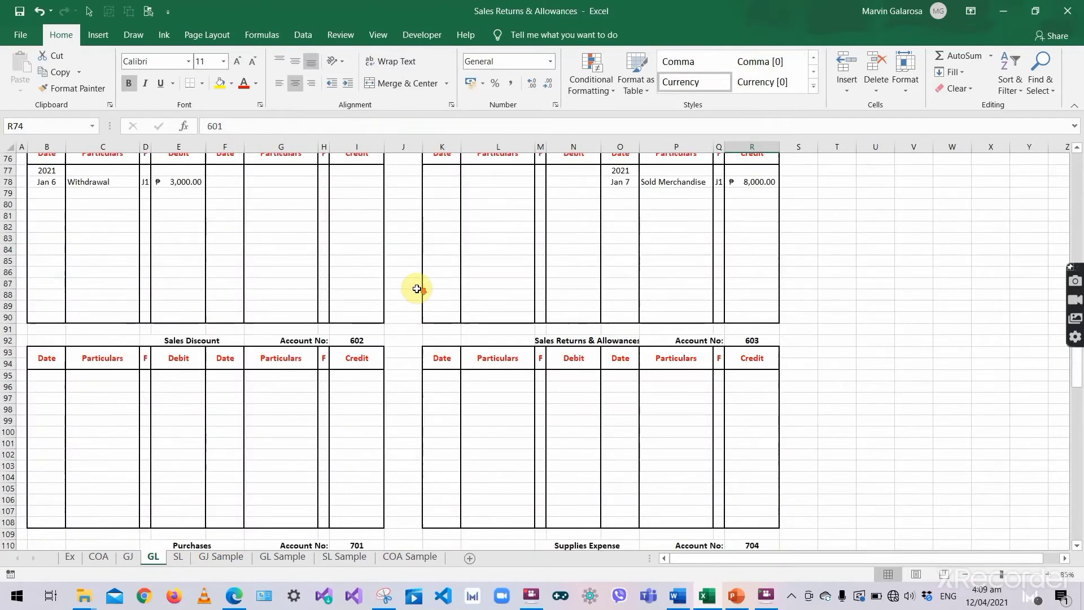
{"action": "scroll", "coordinate": [700, 463], "scroll_direction": "up", "scroll_amount": 6}
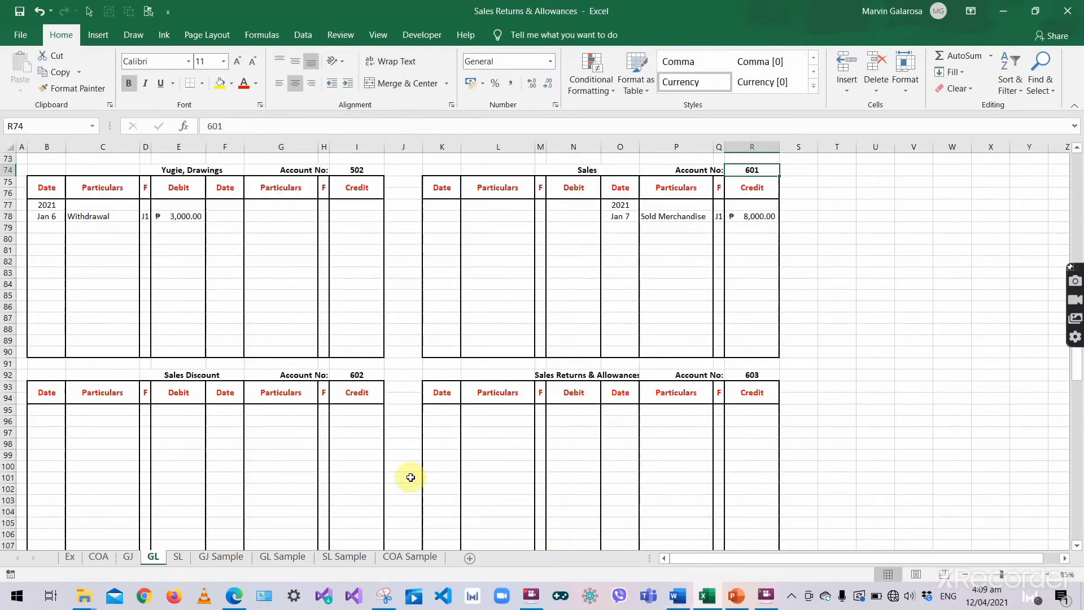
{"action": "left_click", "coordinate": [447, 431]}
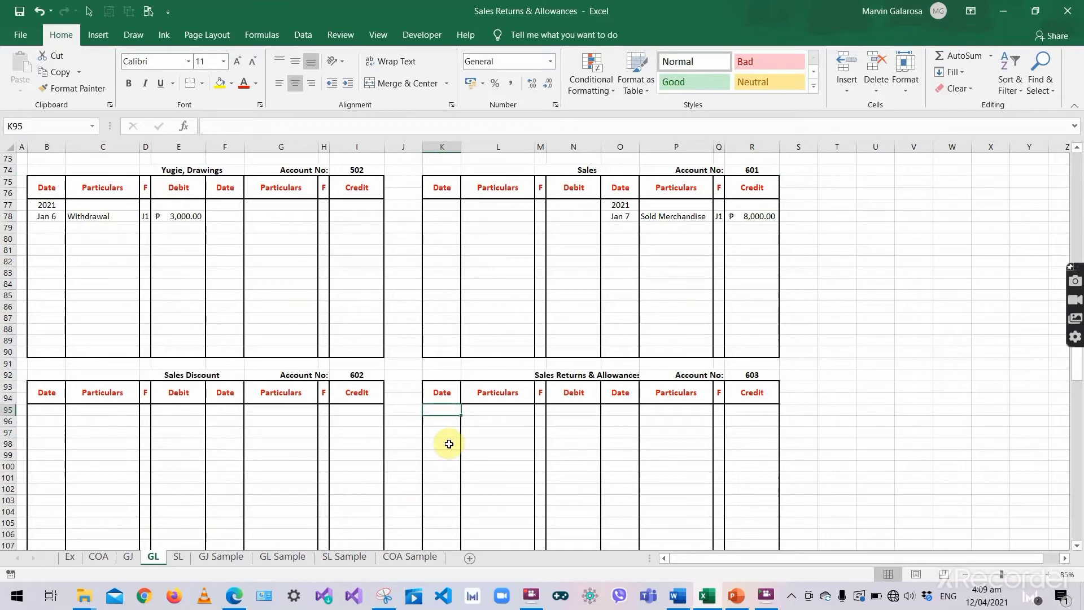
{"action": "type", "text": "2021"}
{"action": "key", "text": "Return"}
{"action": "type", "text": "'Jan 8"}
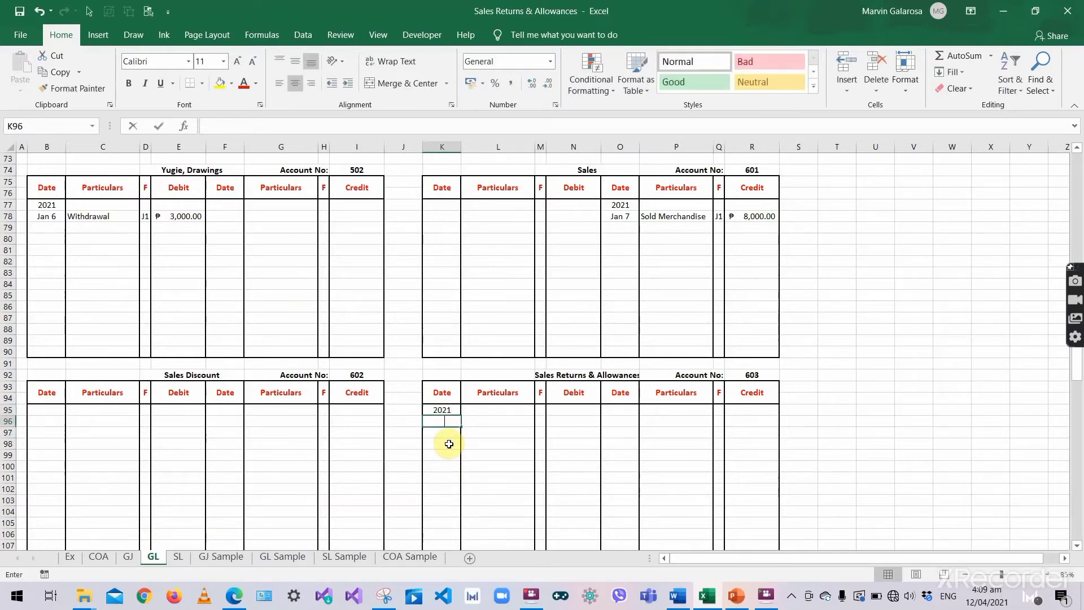
{"action": "key", "text": "Tab"}
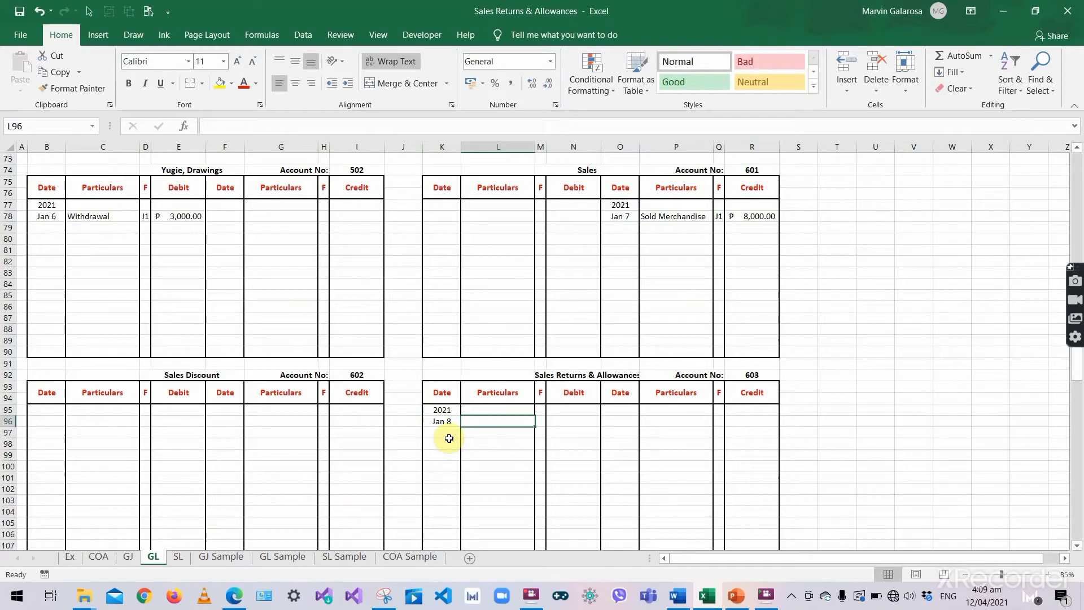
{"action": "type", "text": "Returned Mer"}
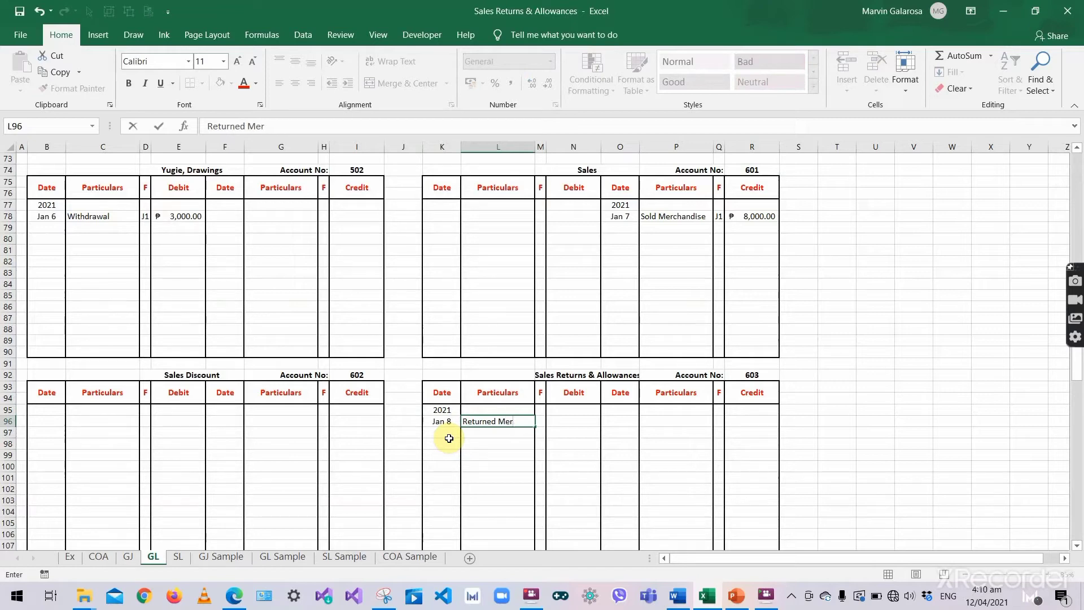
{"action": "type", "text": "chandis"}
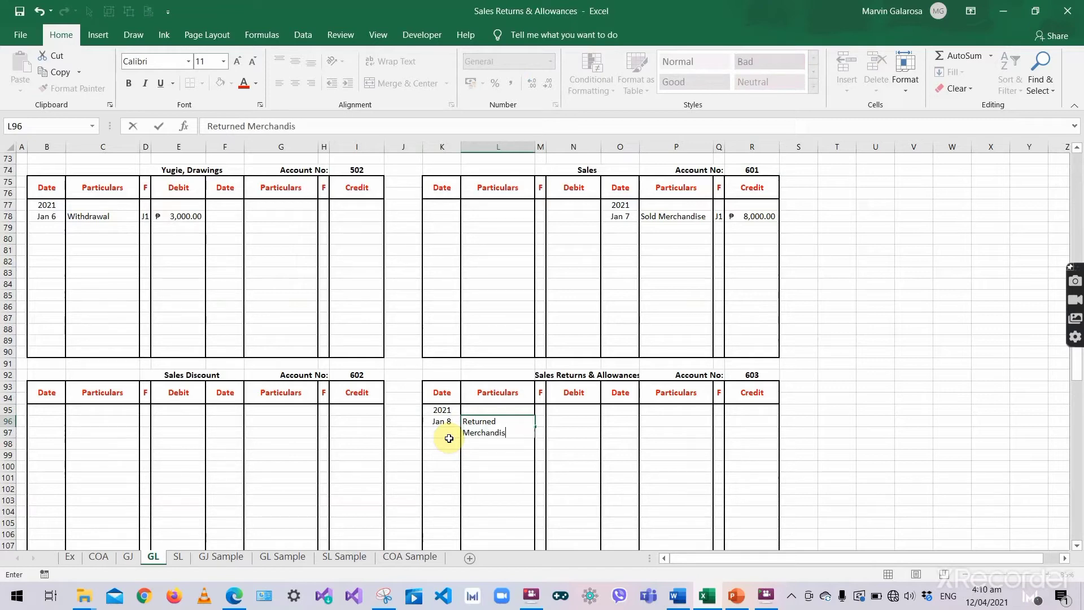
{"action": "type", "text": "e"}
{"action": "triple_click", "coordinate": [491, 434]}
{"action": "key", "text": "ctrl+c"}
- Give the Jan 8 ledger line folio J1 and a 240 debit, confirming account number 603
{"action": "left_click", "coordinate": [544, 417]}
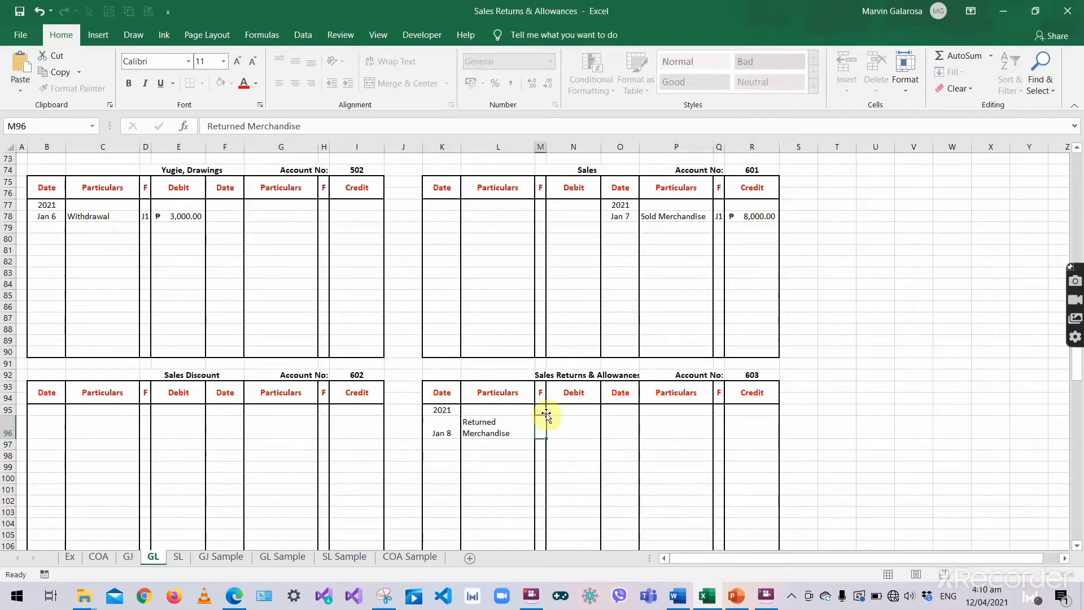
{"action": "type", "text": "J1"}
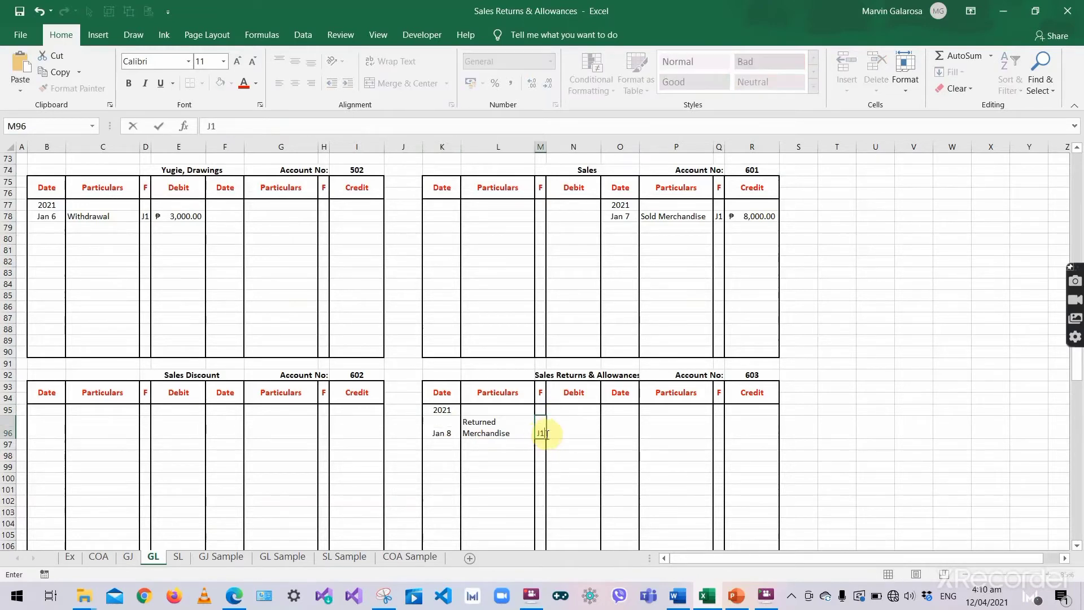
{"action": "key", "text": "Tab"}
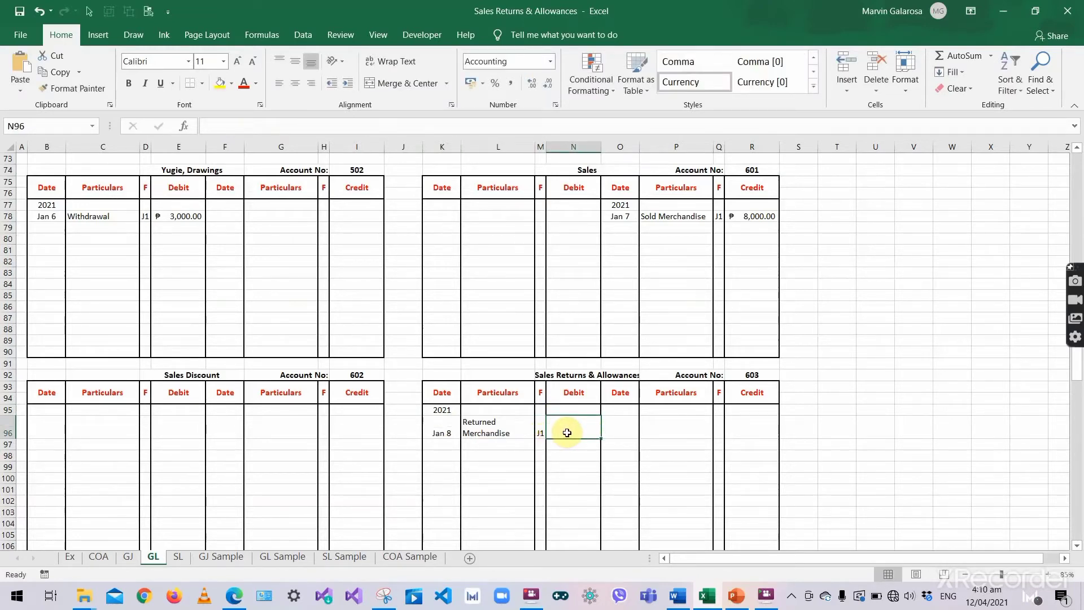
{"action": "type", "text": "20"}
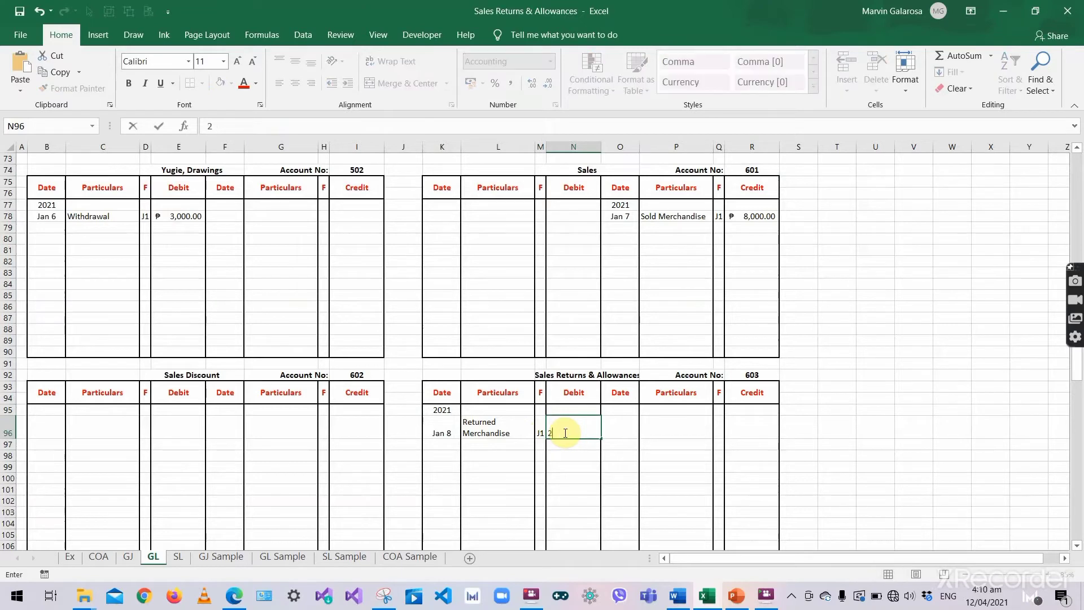
{"action": "key", "text": "Return"}
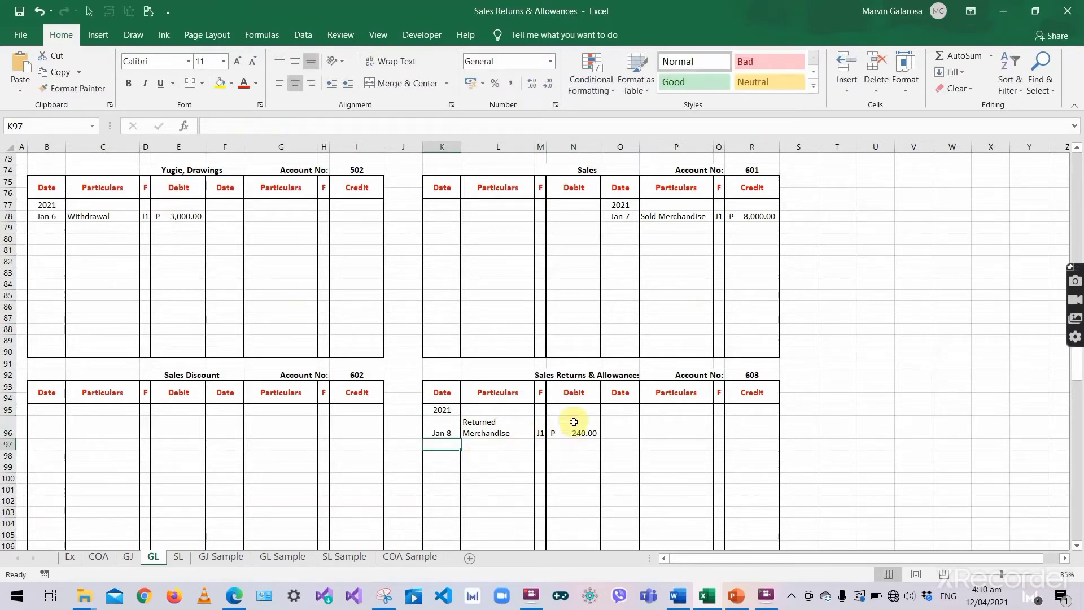
{"action": "left_click", "coordinate": [735, 371]}
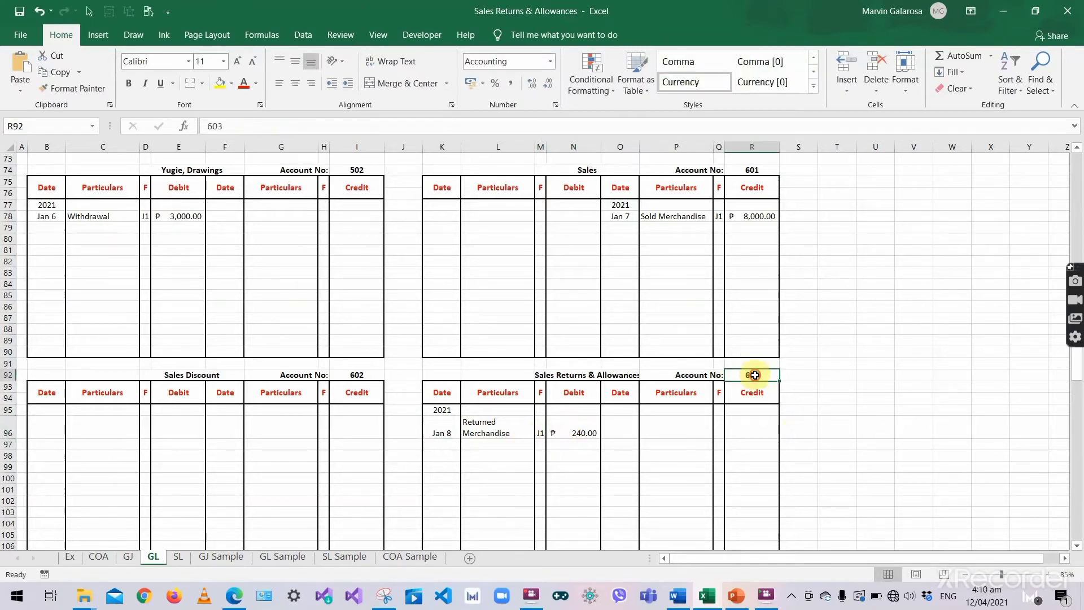
{"action": "left_click", "coordinate": [128, 556]}
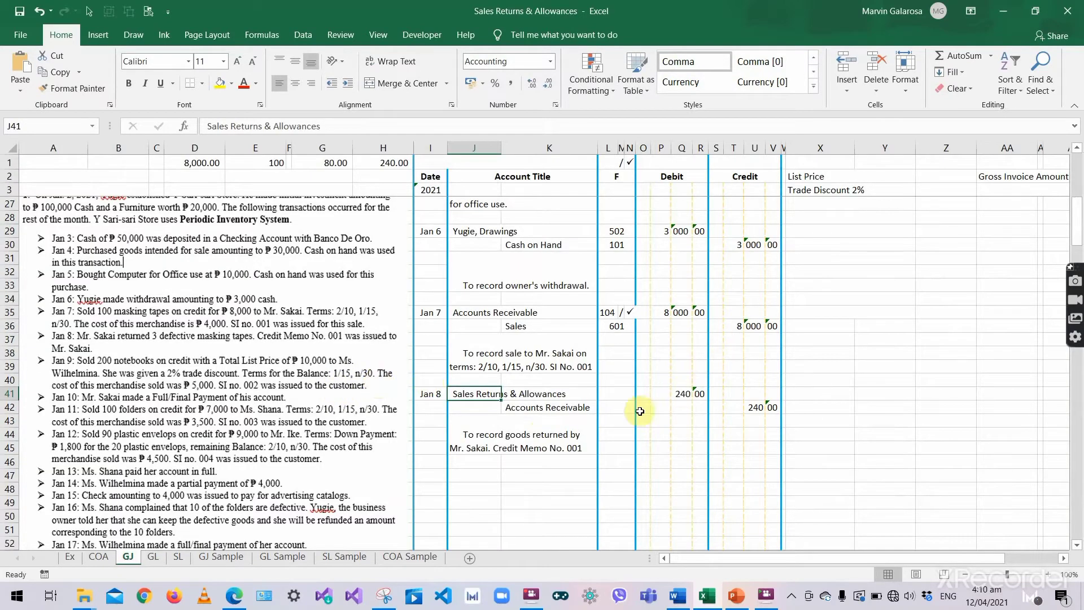
- Enter folio 603 in L41 beside the Jan 8 Sales Returns & Allowances debit
{"action": "left_click", "coordinate": [619, 397]}
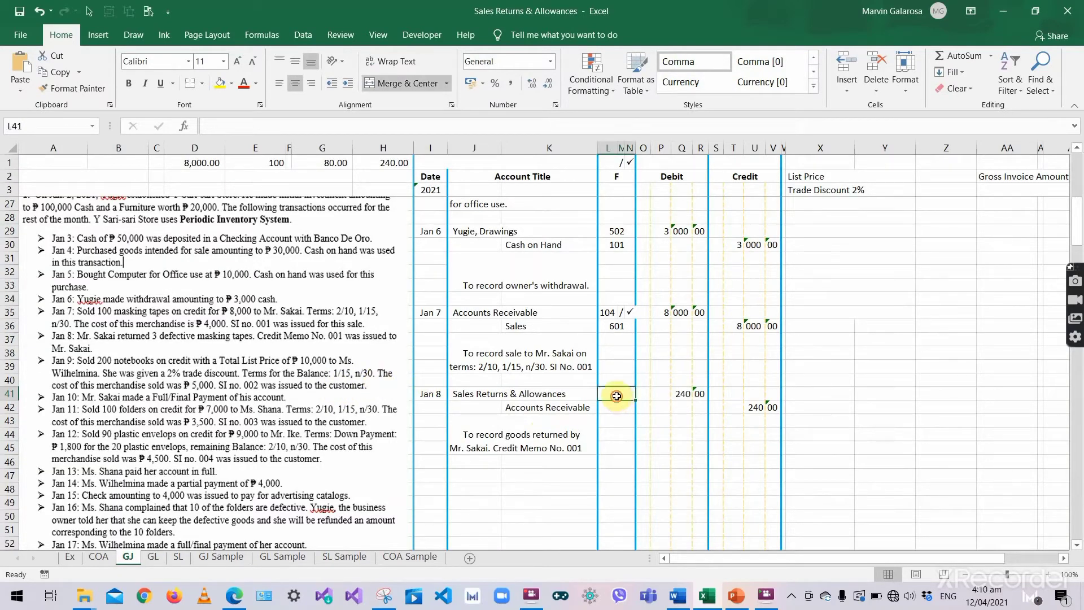
{"action": "type", "text": "603"}
{"action": "key", "text": "Return"}
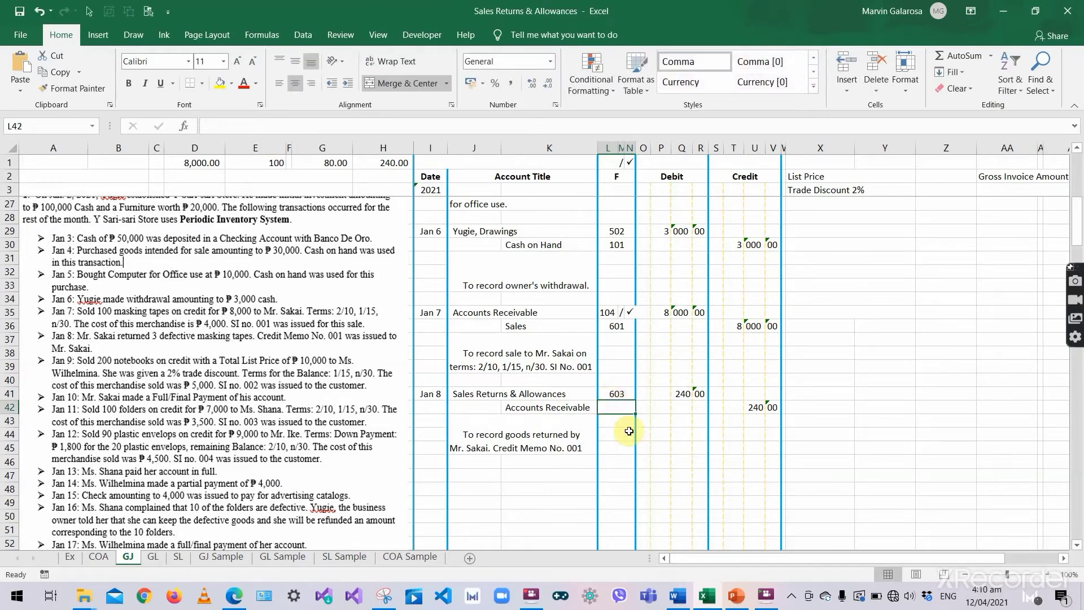
{"action": "left_click", "coordinate": [153, 557]}
- Enter the year 2021 in the Accounts Receivable credit-side date column of the GL
{"action": "scroll", "coordinate": [571, 334], "scroll_direction": "up", "scroll_amount": 6}
{"action": "scroll", "coordinate": [575, 333], "scroll_direction": "up", "scroll_amount": 20}
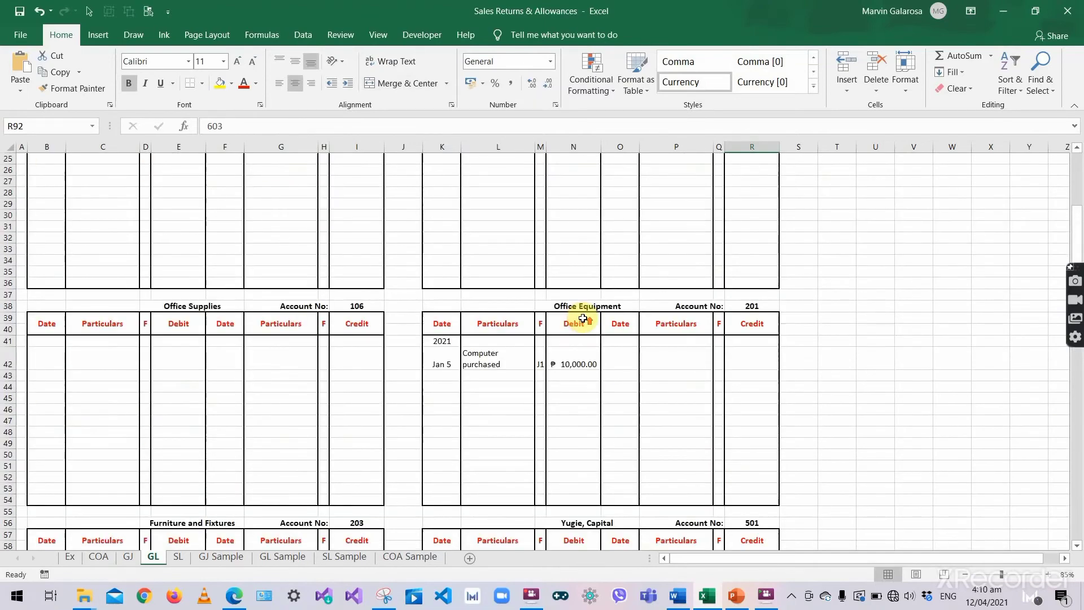
{"action": "scroll", "coordinate": [579, 374], "scroll_direction": "down", "scroll_amount": 2}
{"action": "left_click_drag", "start_coordinate": [626, 350], "coordinate": [743, 395]}
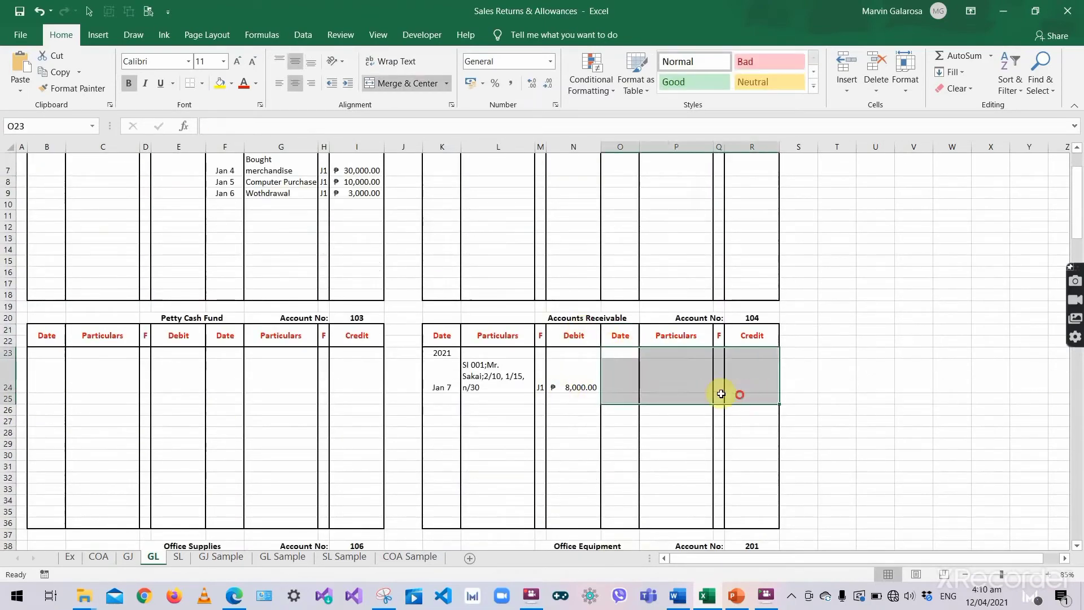
{"action": "left_click", "coordinate": [619, 356]}
{"action": "type", "text": "2021"}
{"action": "key", "text": "Return"}
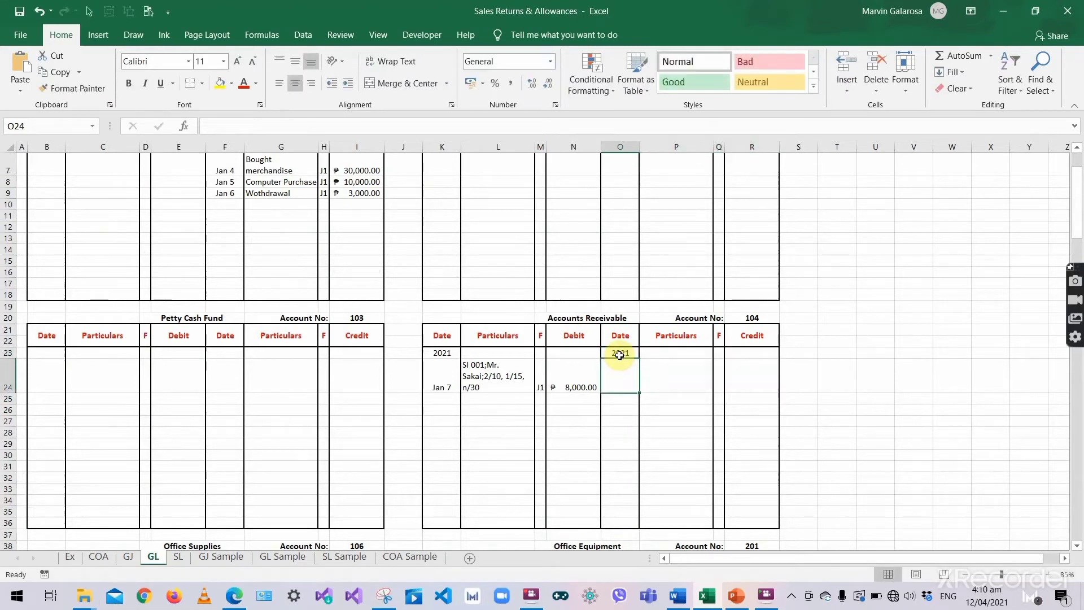
- Add the Jan 8 Returned Merchandise credit, folio J1, ₱240.00, and save the workbook
{"action": "type", "text": "'Jan 8"}
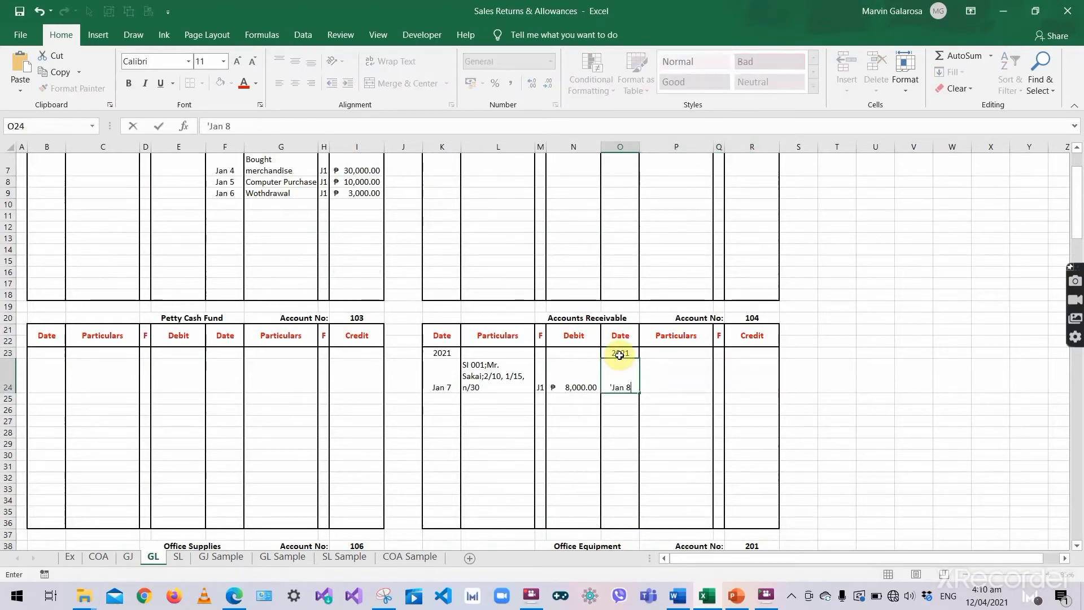
{"action": "left_click", "coordinate": [671, 368]}
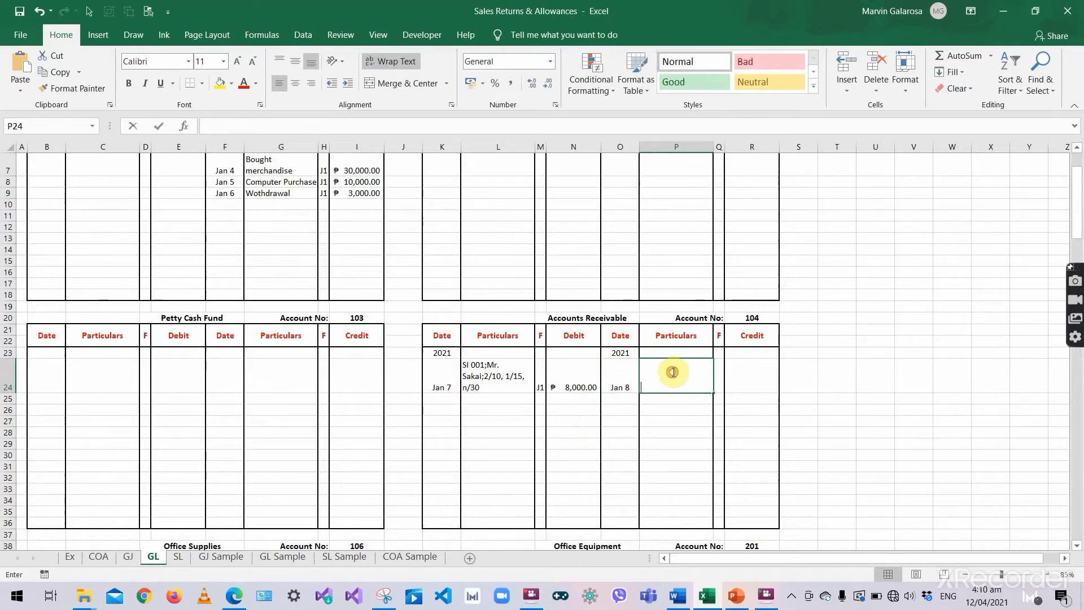
{"action": "type", "text": "Returned Merchandise"}
{"action": "left_click", "coordinate": [720, 377]}
{"action": "type", "text": "J1"}
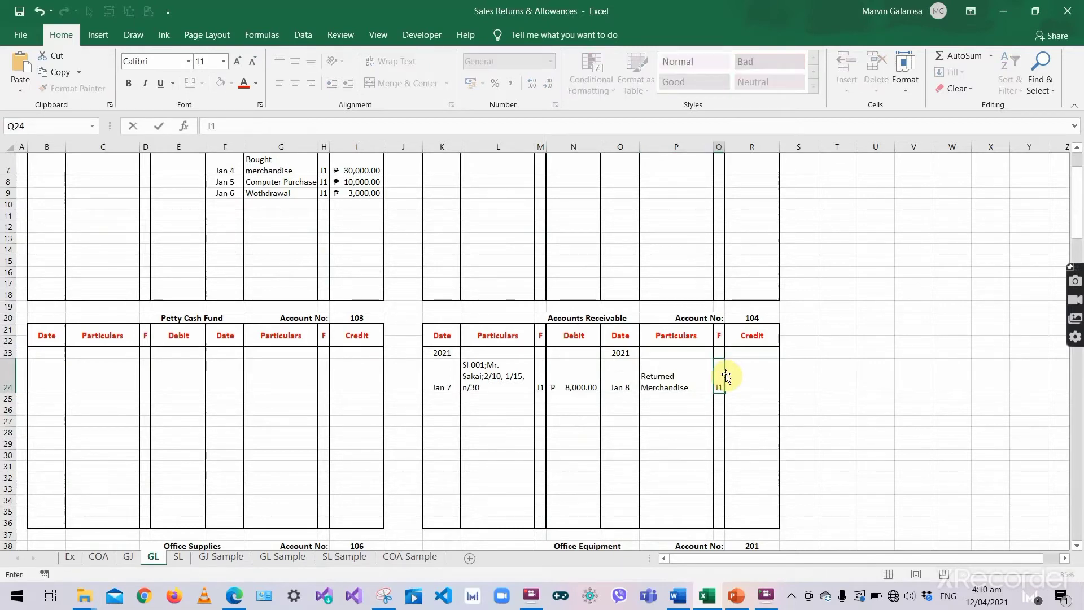
{"action": "left_click", "coordinate": [728, 377]}
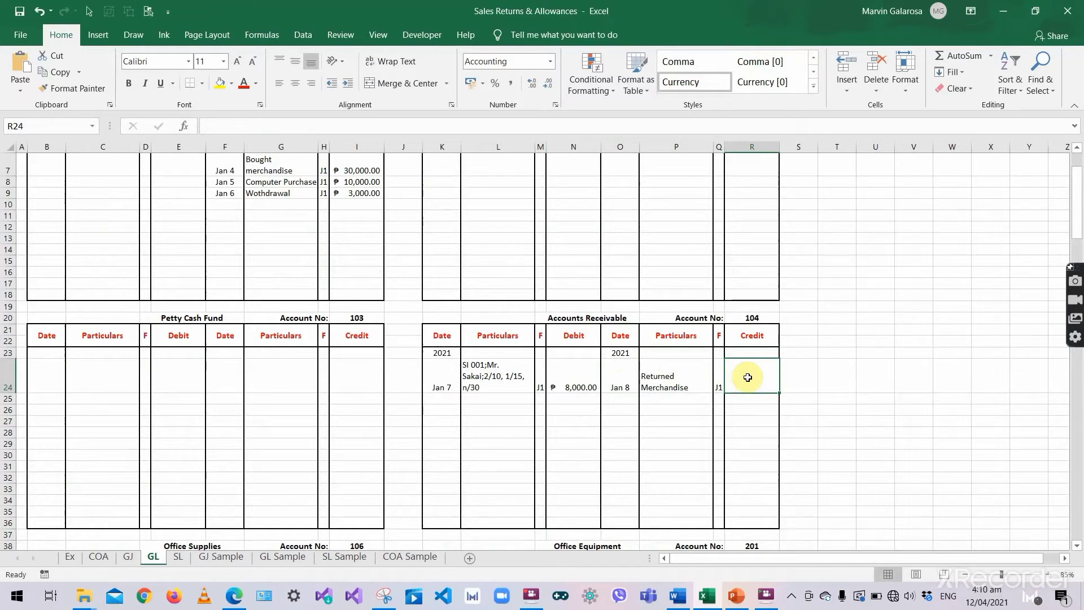
{"action": "type", "text": "240"}
{"action": "key", "text": "Return"}
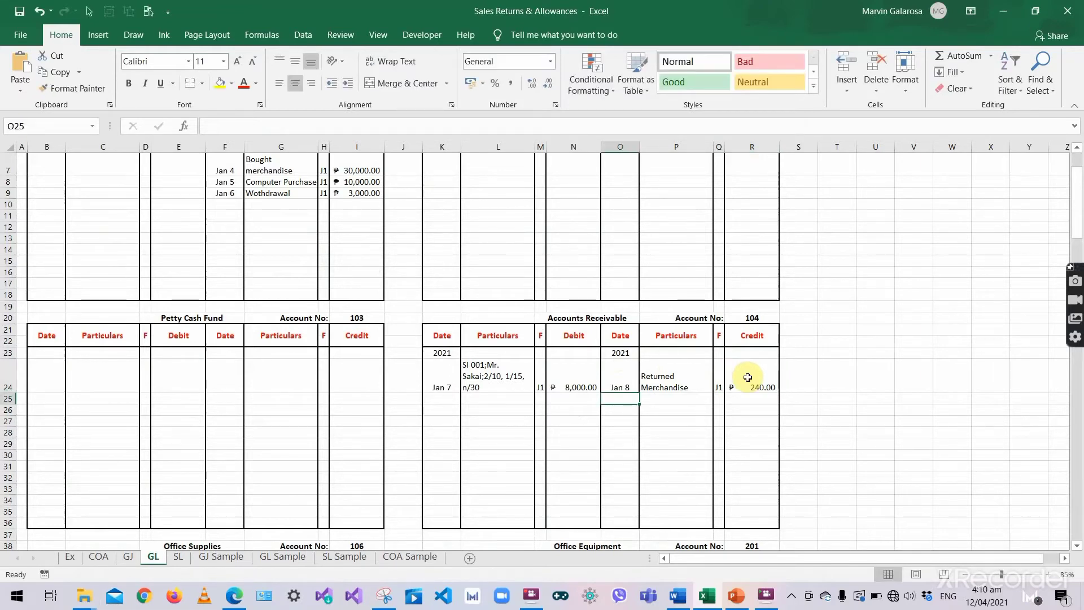
{"action": "key", "text": "ctrl+s"}
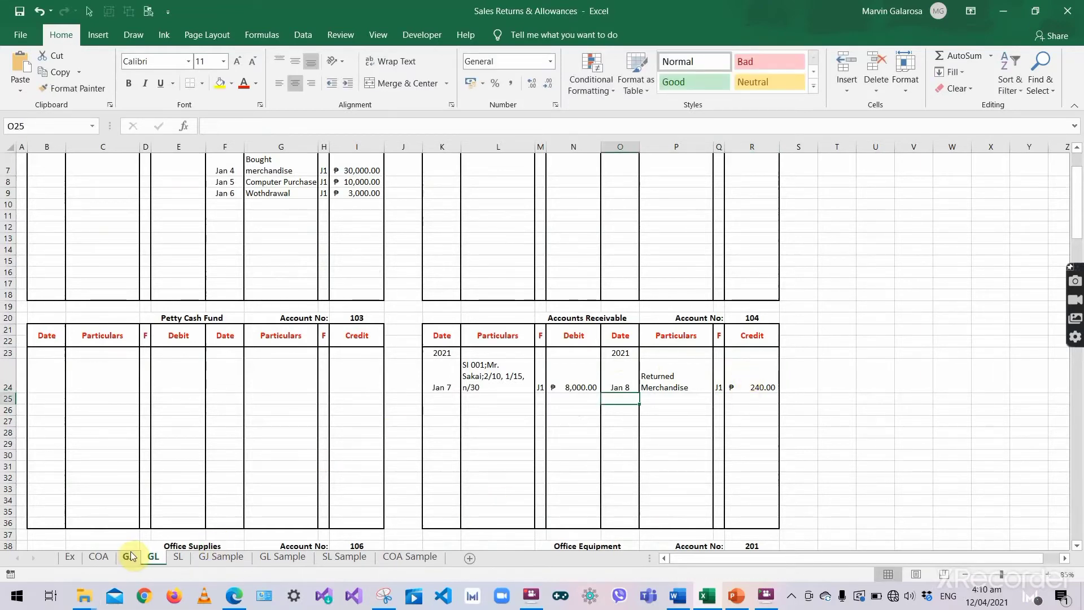
- On the GJ sheet, copy the slash-and-check-mark folio template from row 1
{"action": "left_click", "coordinate": [128, 557]}
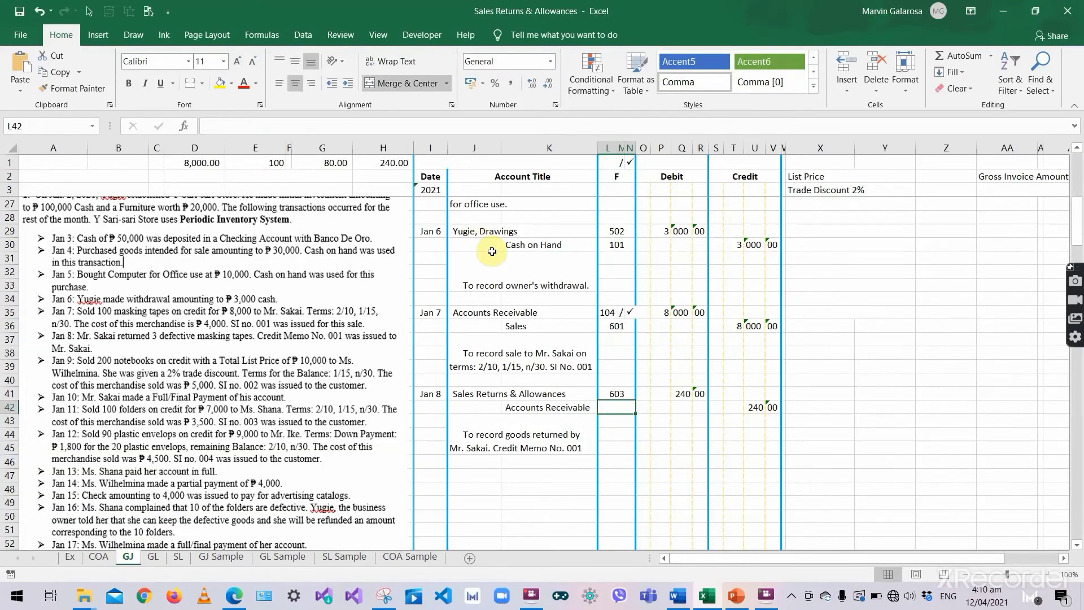
{"action": "left_click", "coordinate": [534, 410]}
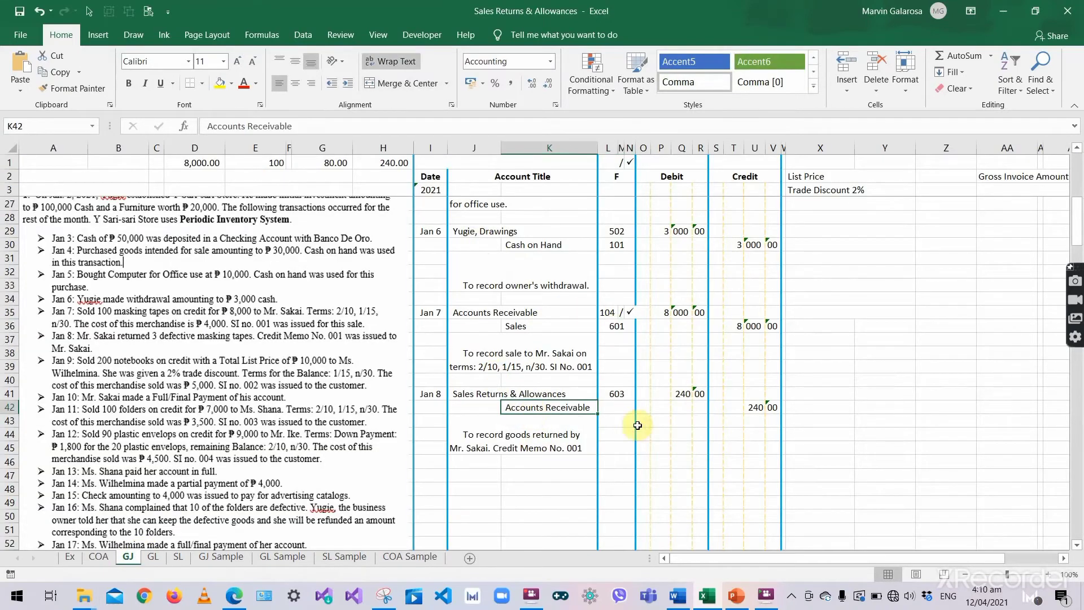
{"action": "left_click", "coordinate": [616, 408]}
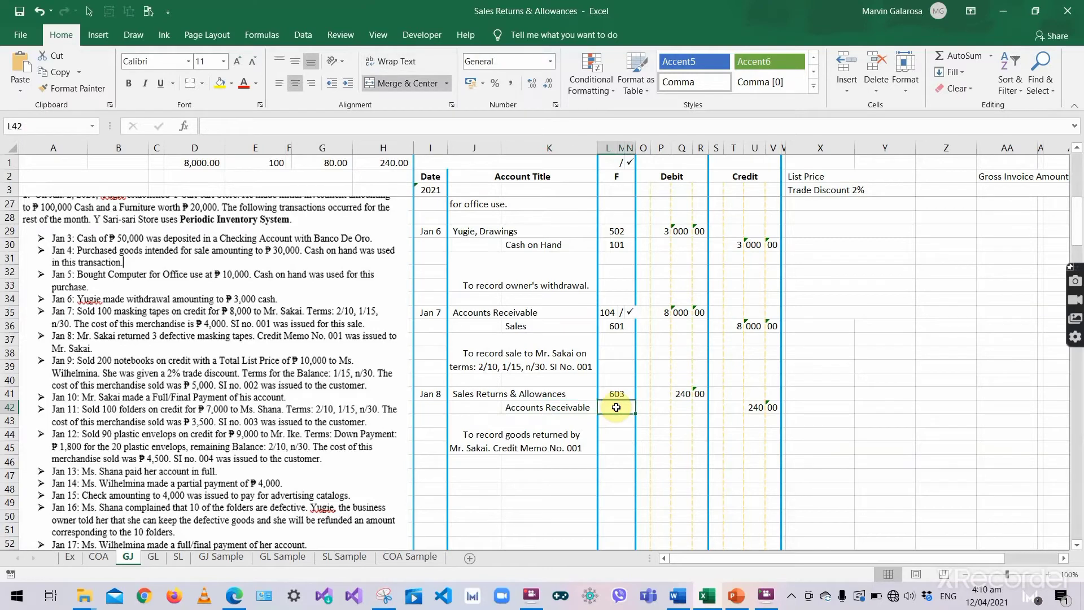
{"action": "left_click", "coordinate": [611, 314]}
{"action": "key", "text": "shift+Right"}
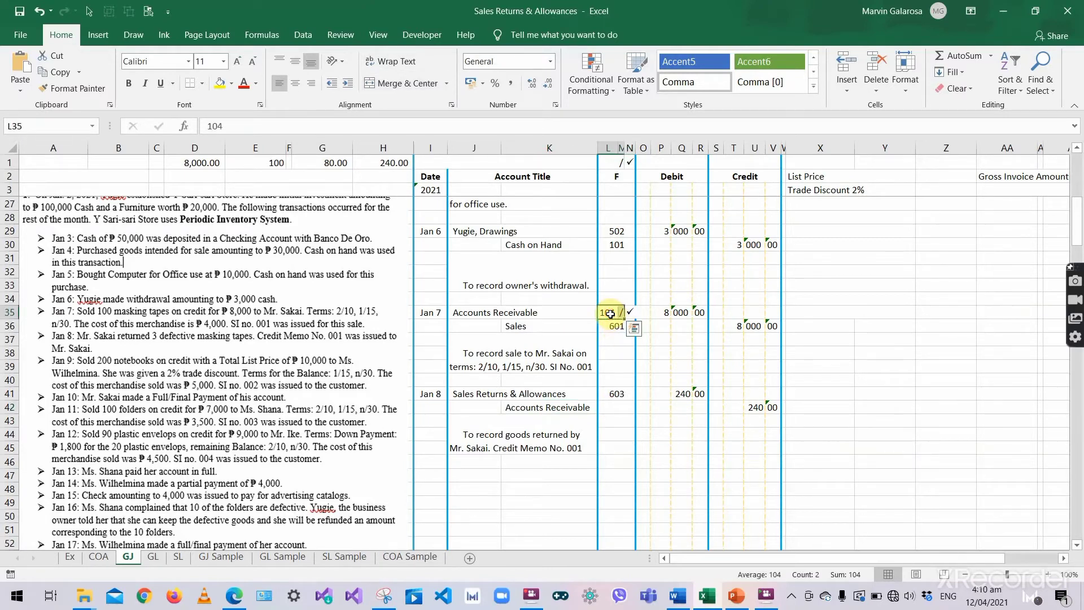
{"action": "key", "text": "shift+Right"}
{"action": "key", "text": "ctrl+q"}
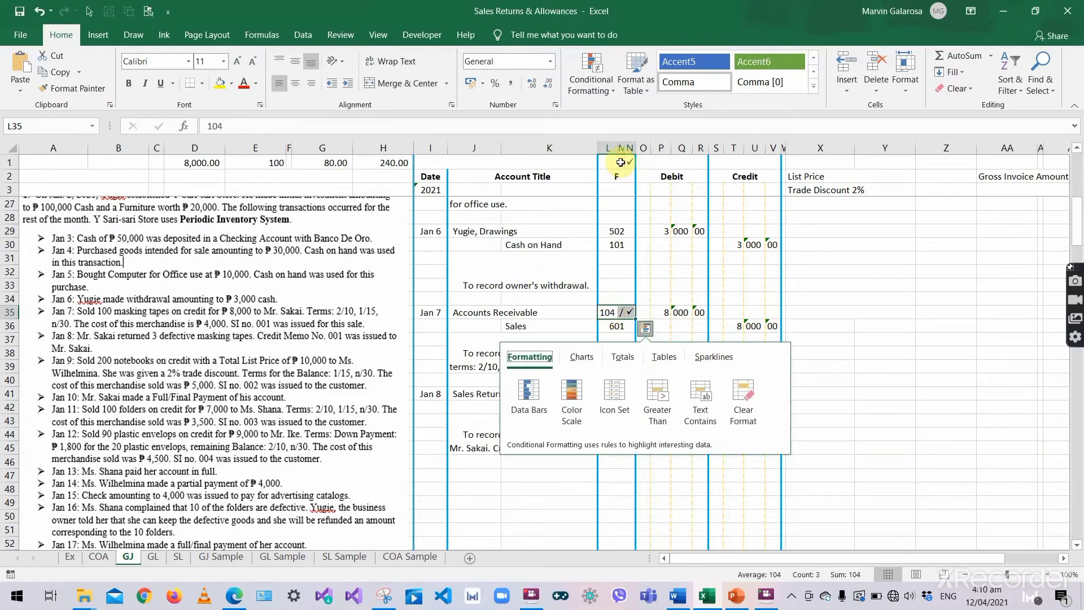
{"action": "left_click", "coordinate": [621, 162]}
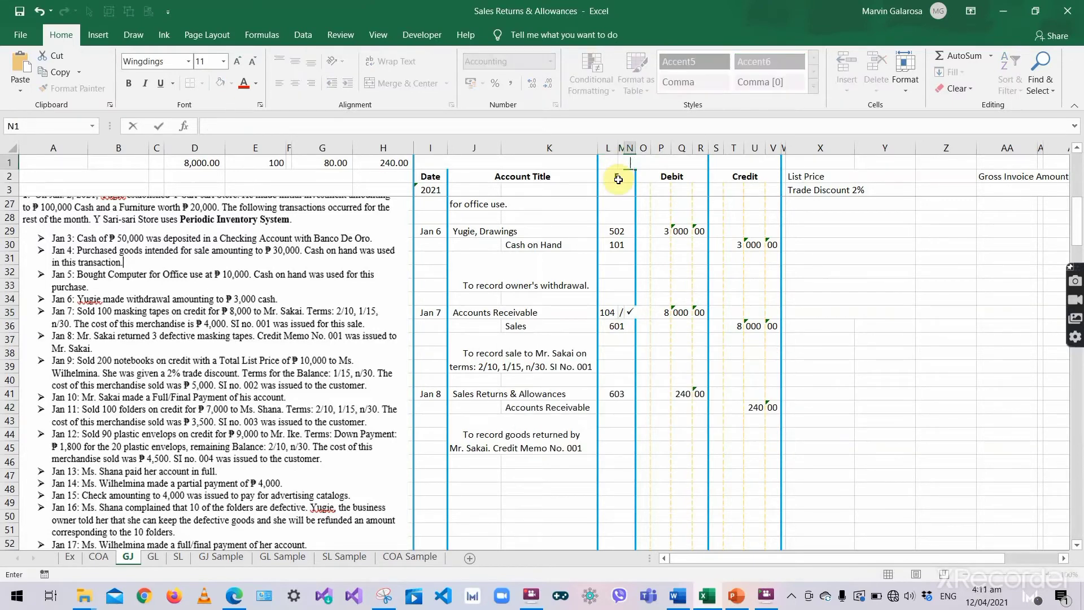
{"action": "left_click", "coordinate": [614, 162]}
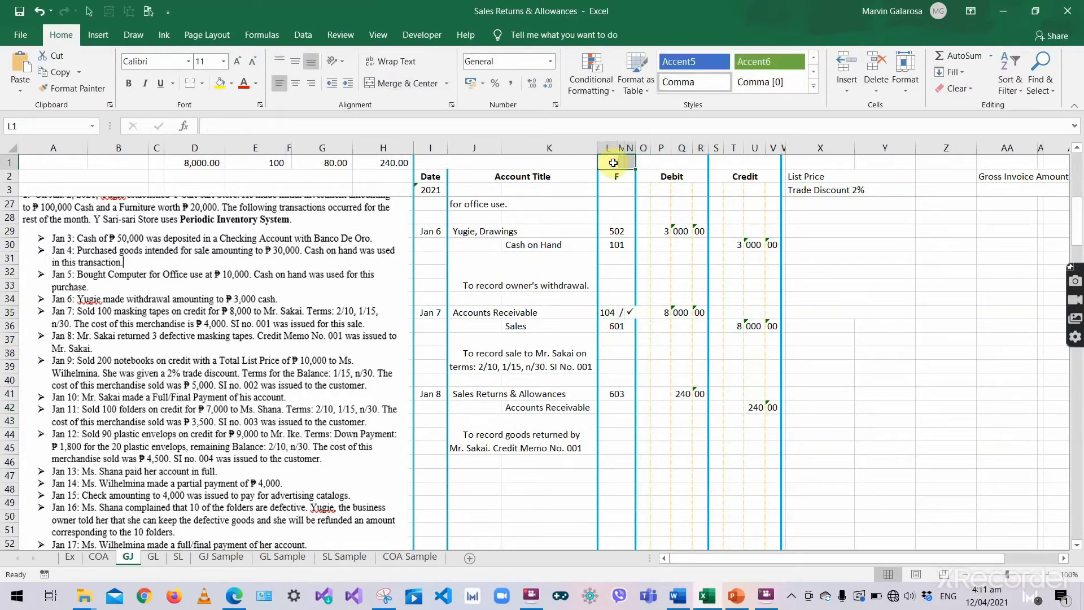
{"action": "key", "text": "ctrl+c"}
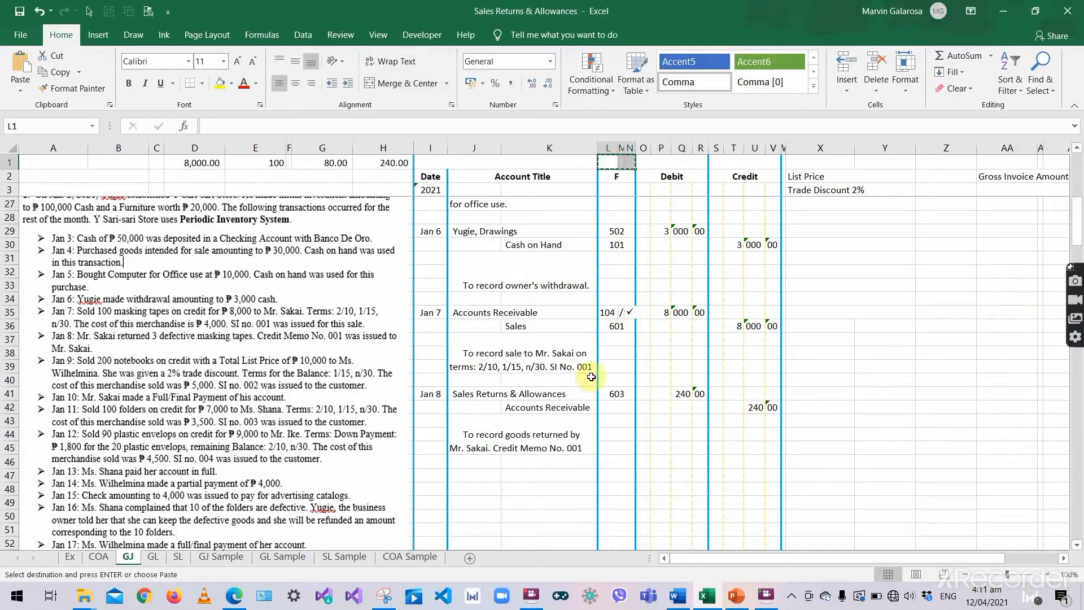
- Enter folio 104 in L42 beside Accounts Receivable, undoing the trial check-mark paste
{"action": "left_click", "coordinate": [605, 412]}
{"action": "key", "text": "ctrl+v"}
{"action": "left_click", "coordinate": [611, 409]}
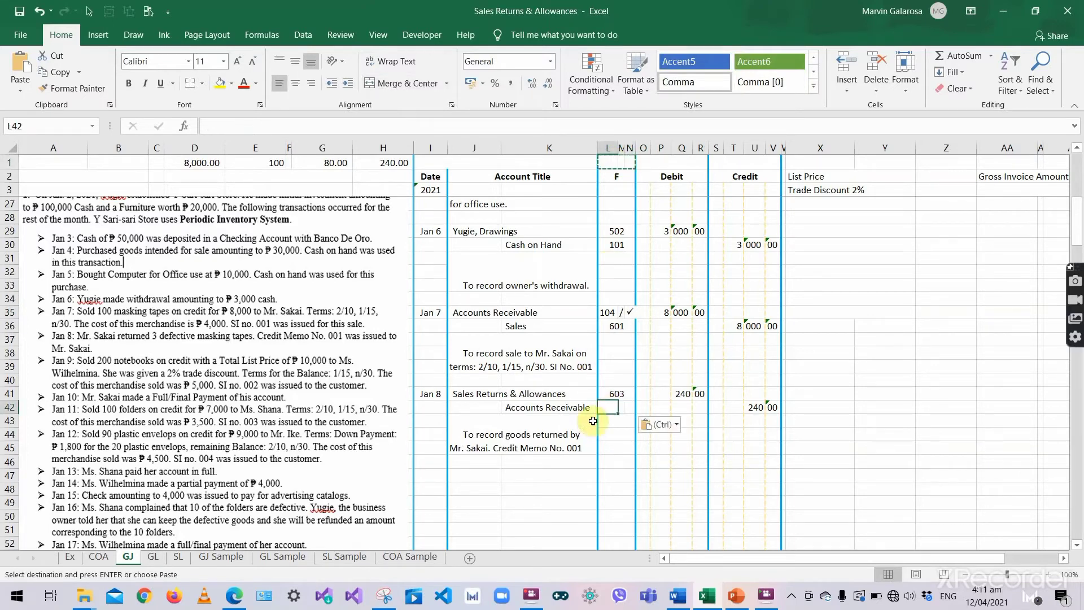
{"action": "left_click", "coordinate": [490, 449]}
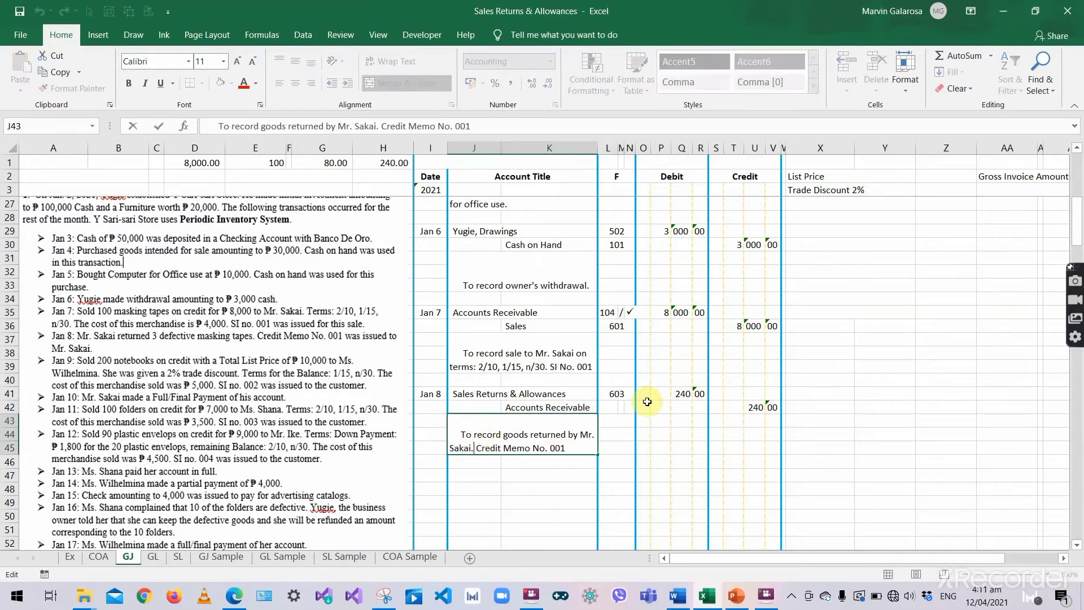
{"action": "key", "text": "ctrl+z"}
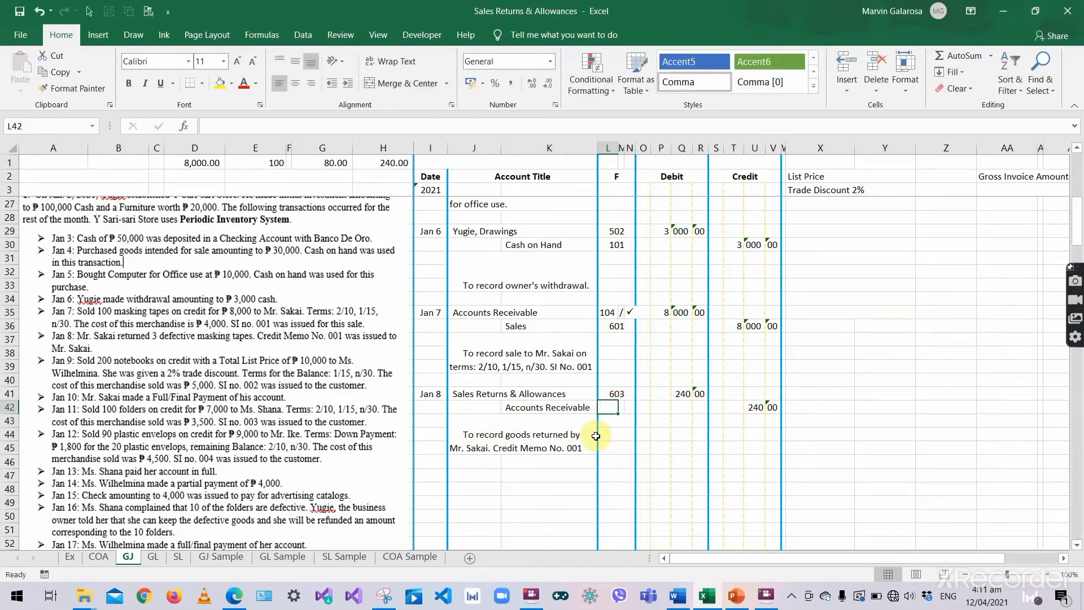
{"action": "type", "text": "104"}
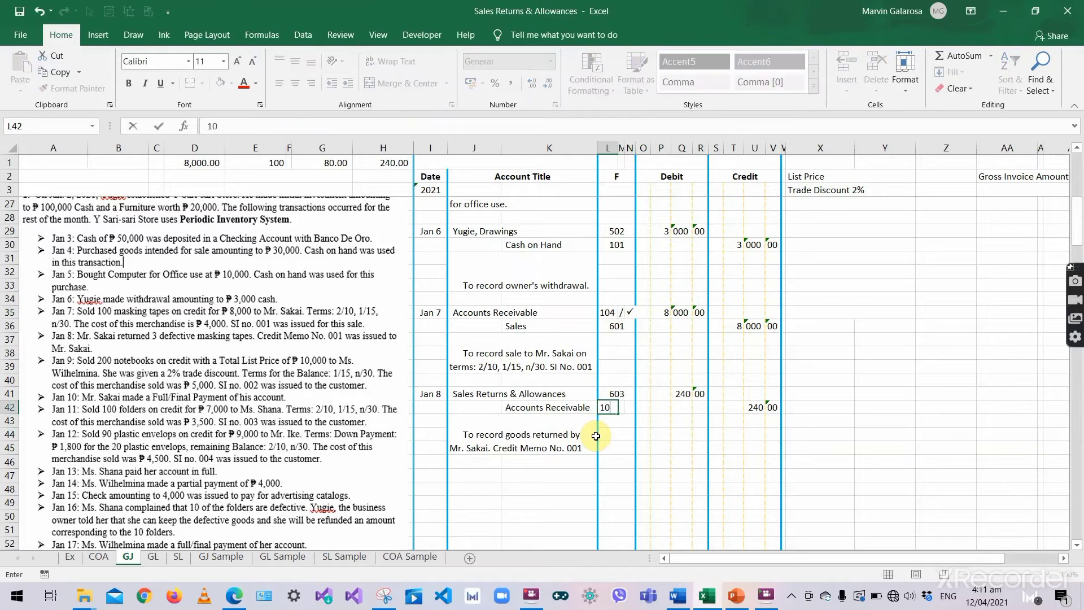
{"action": "key", "text": "Tab"}
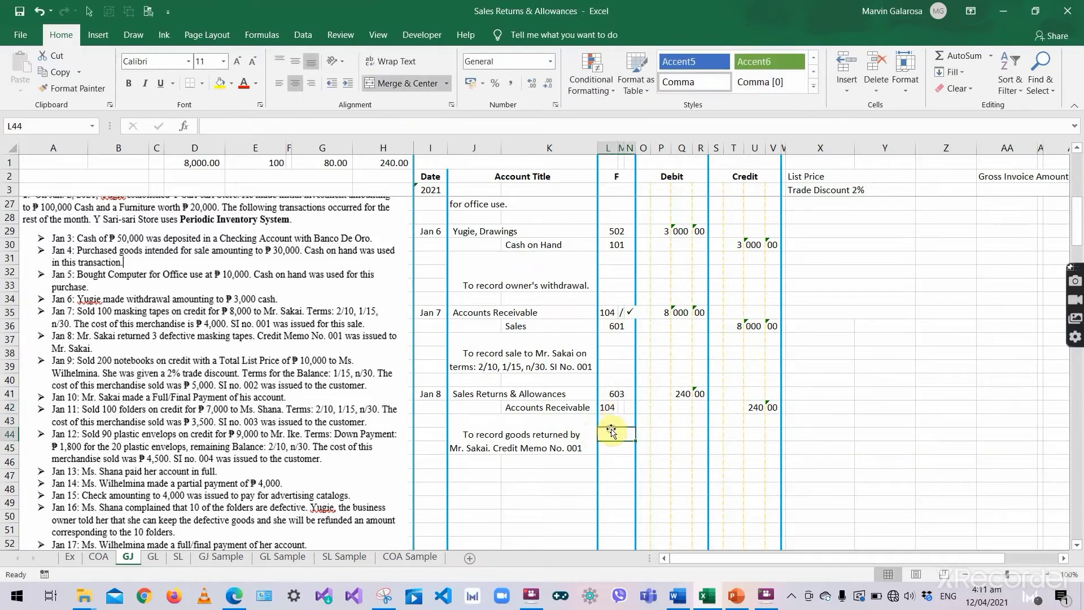
{"action": "left_click", "coordinate": [553, 408]}
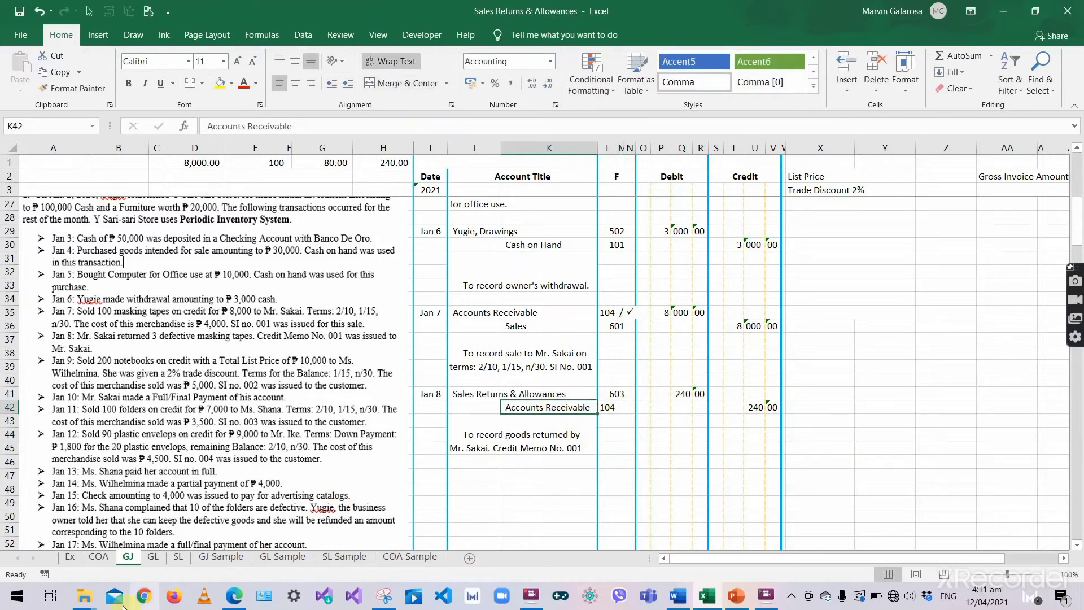
- In the SL sheet, add a Jan 8 line: Credit Memo No. 001, folio J1
{"action": "left_click", "coordinate": [179, 558]}
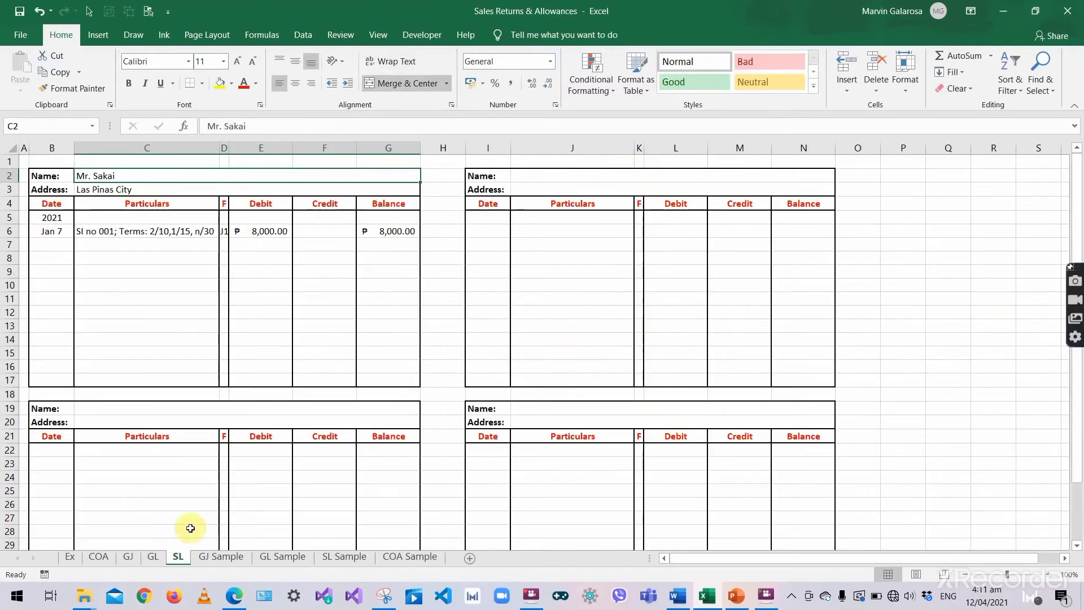
{"action": "left_click", "coordinate": [51, 247]}
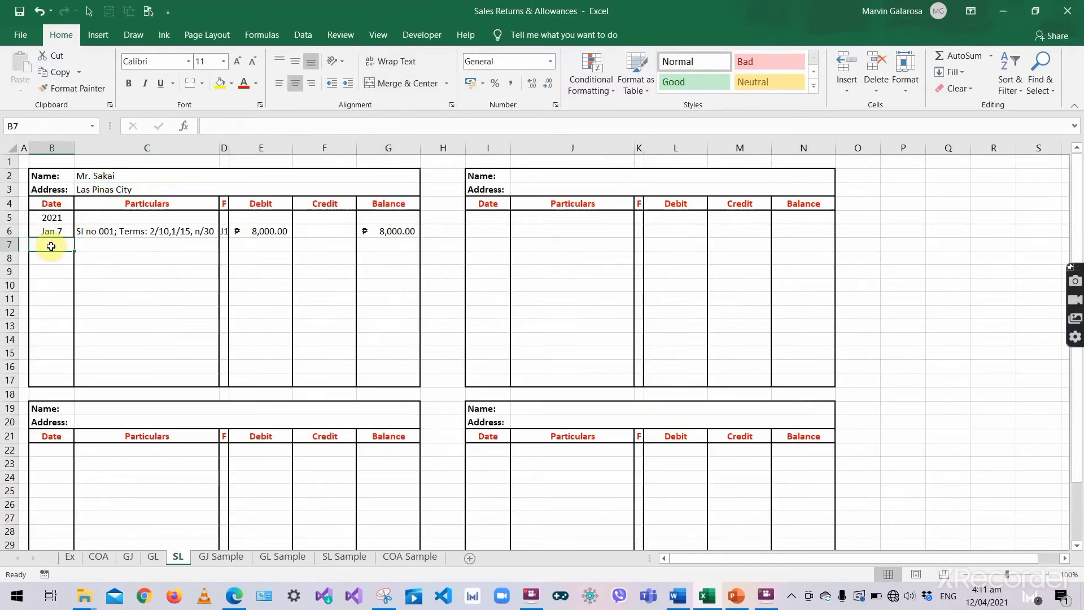
{"action": "type", "text": "'Jan "}
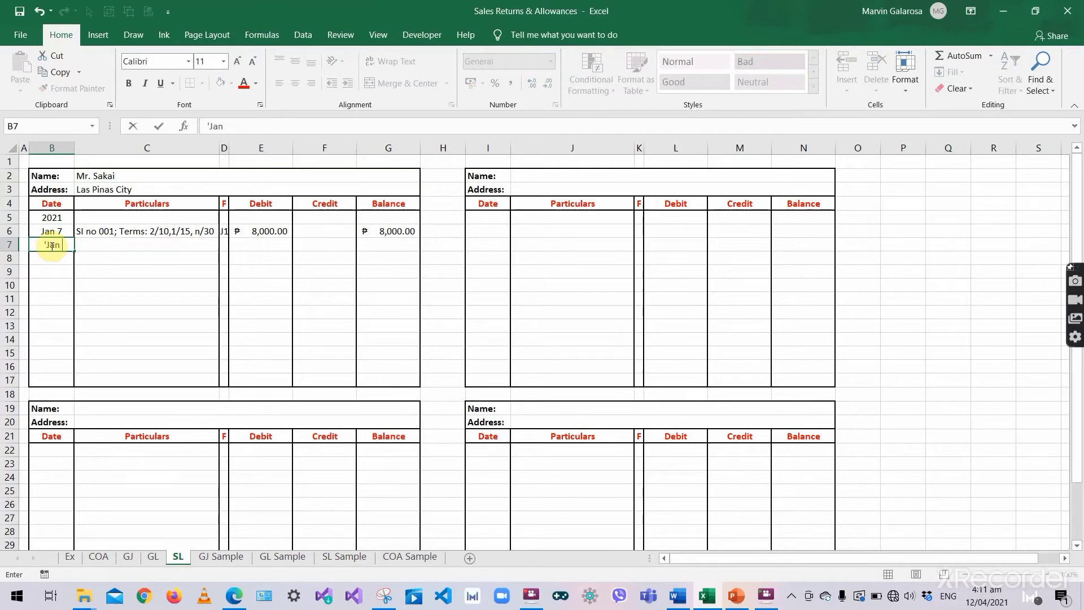
{"action": "type", "text": "8"}
{"action": "key", "text": "Tab"}
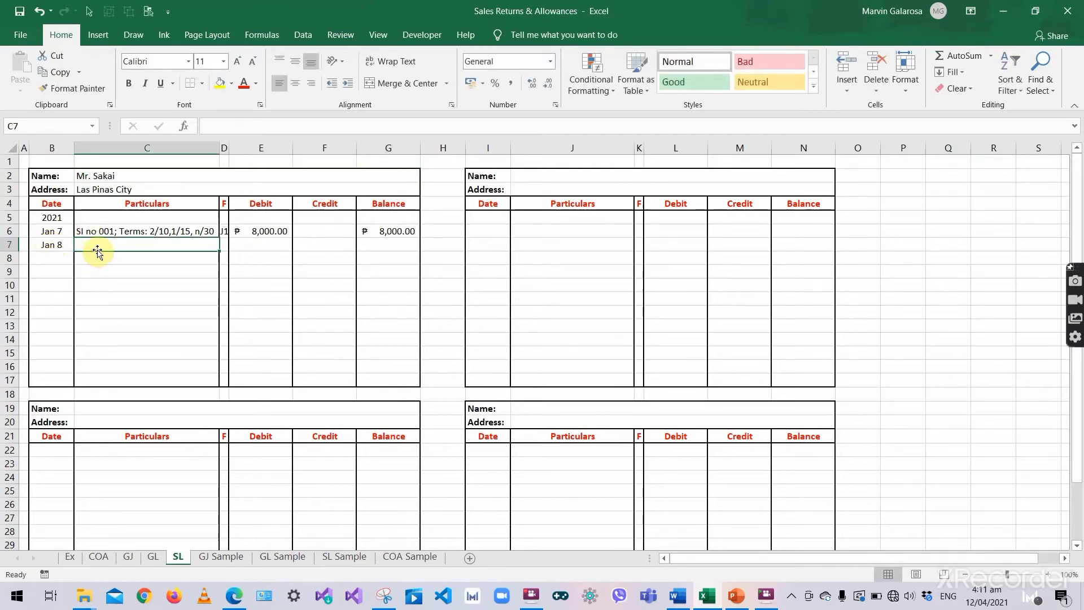
{"action": "type", "text": "CR"}
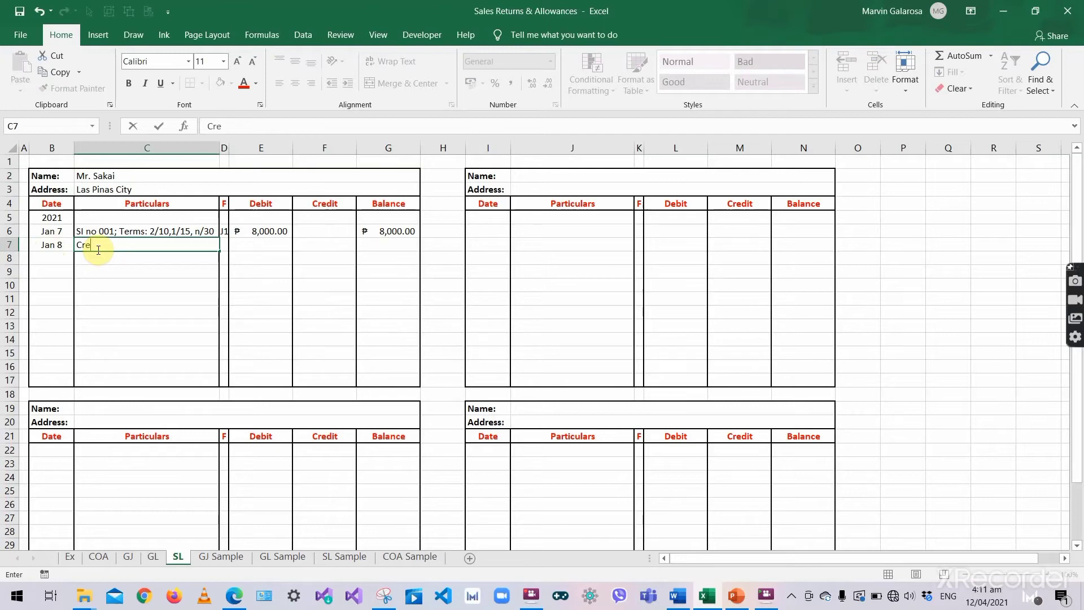
{"action": "type", "text": "edit Memo No. 001"}
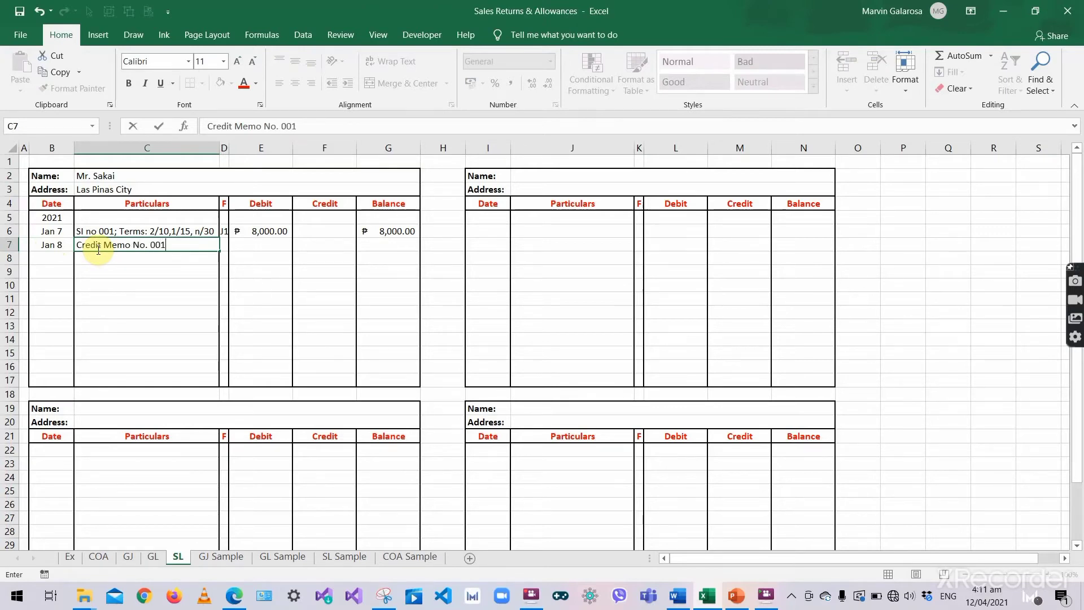
{"action": "key", "text": "Tab"}
{"action": "type", "text": "J1"}
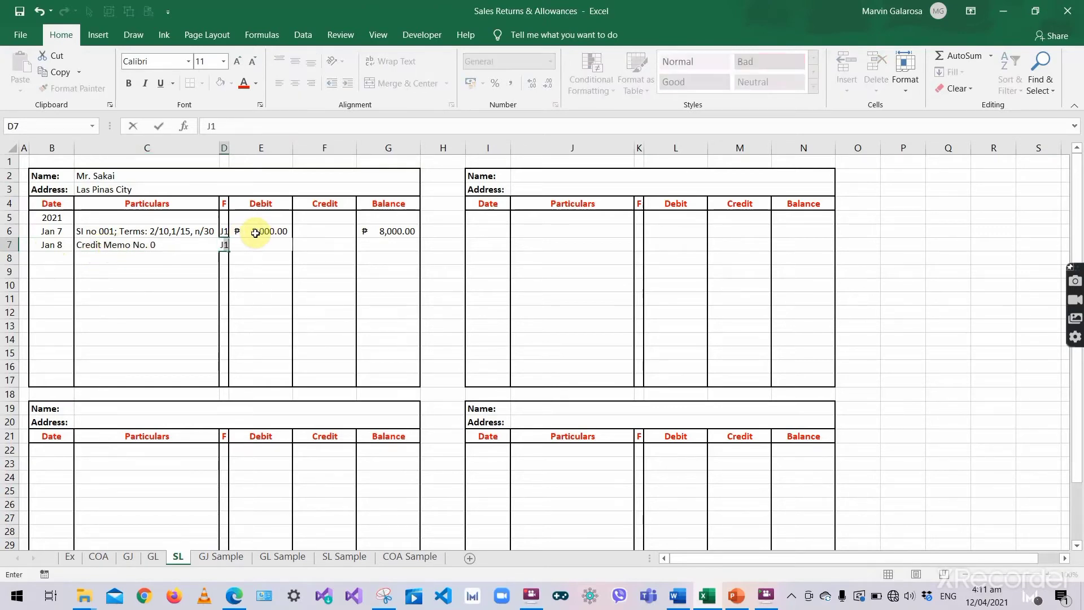
{"action": "left_click", "coordinate": [256, 233]}
- Enter the ₱240.00 Jan 8 credit in F7, after checking the amount on GJ
{"action": "left_click", "coordinate": [296, 228]}
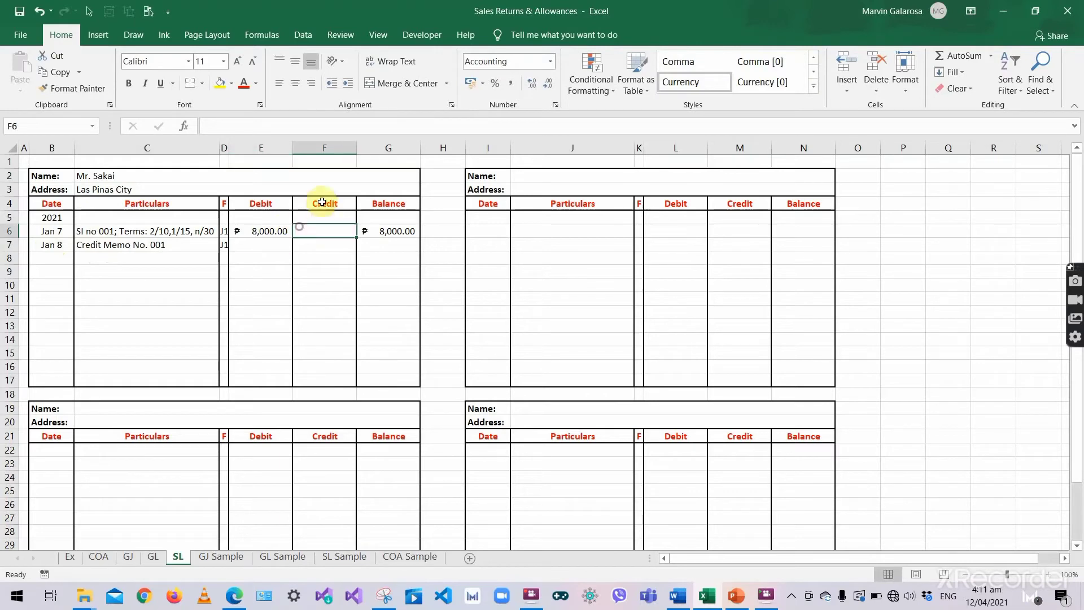
{"action": "left_click", "coordinate": [273, 147]}
{"action": "left_click", "coordinate": [316, 148]}
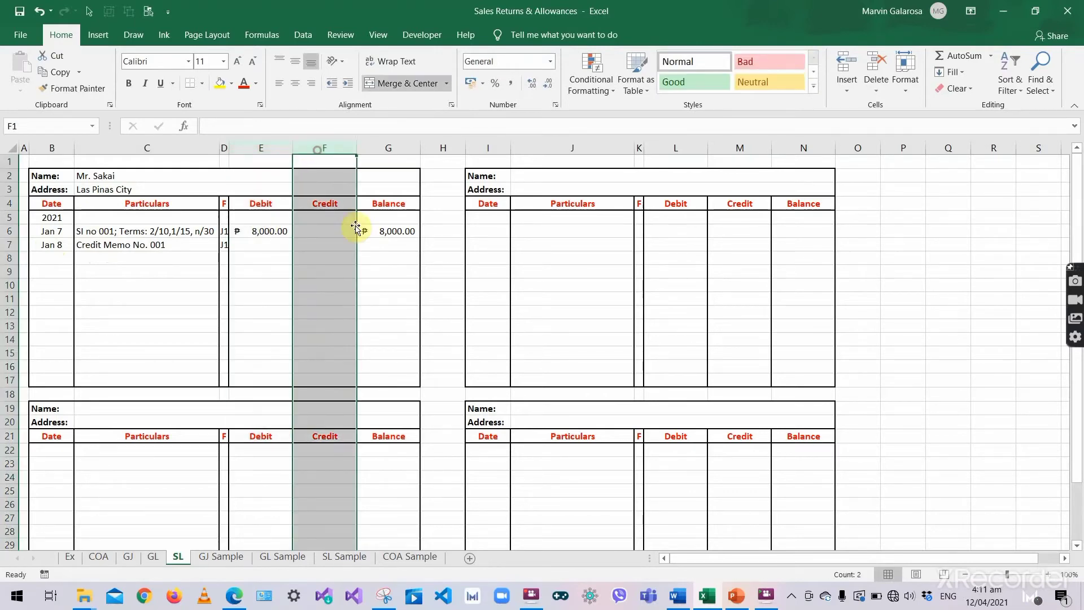
{"action": "left_click", "coordinate": [249, 245]}
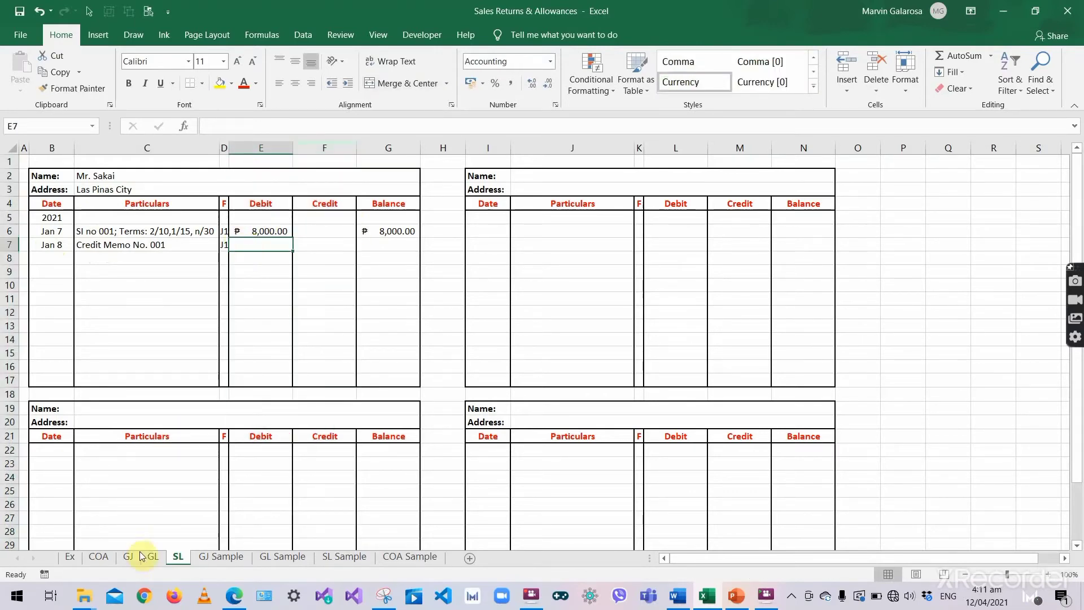
{"action": "left_click", "coordinate": [129, 559]}
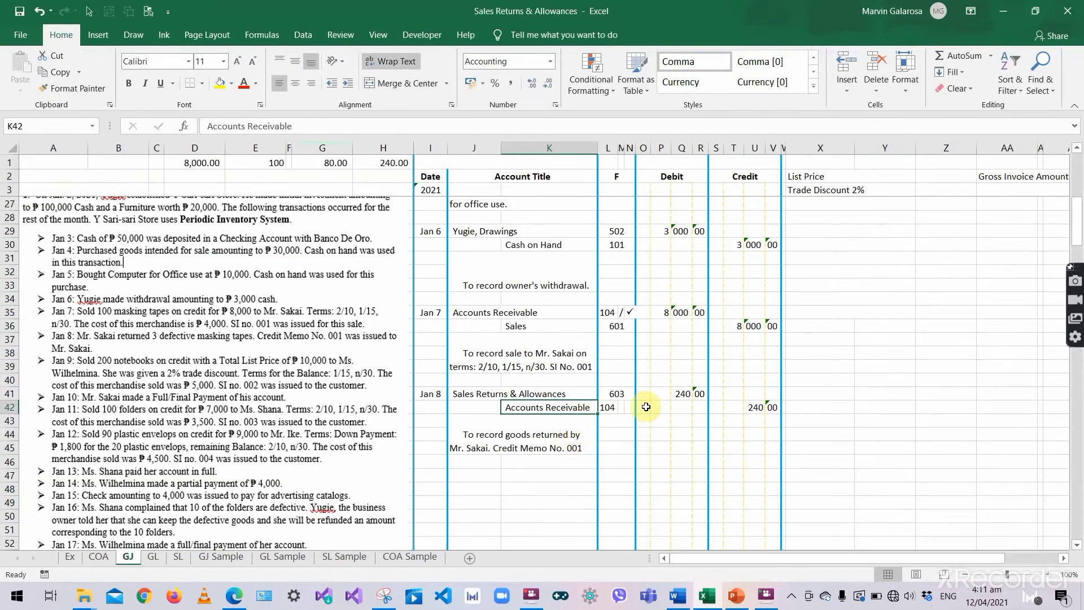
{"action": "left_click", "coordinate": [645, 408]}
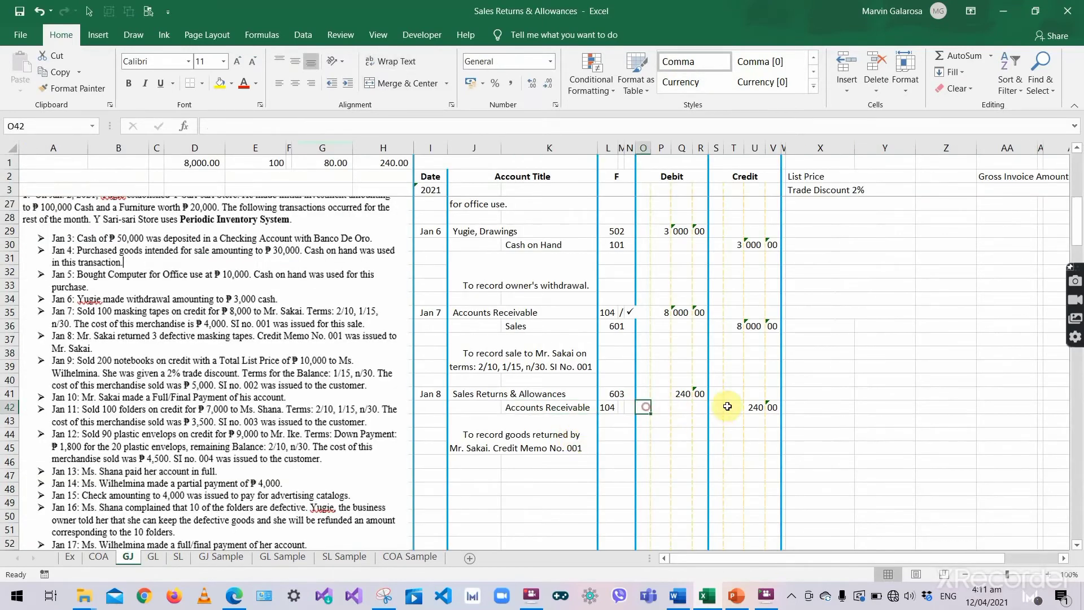
{"action": "left_click", "coordinate": [170, 557]}
{"action": "left_click", "coordinate": [308, 244]}
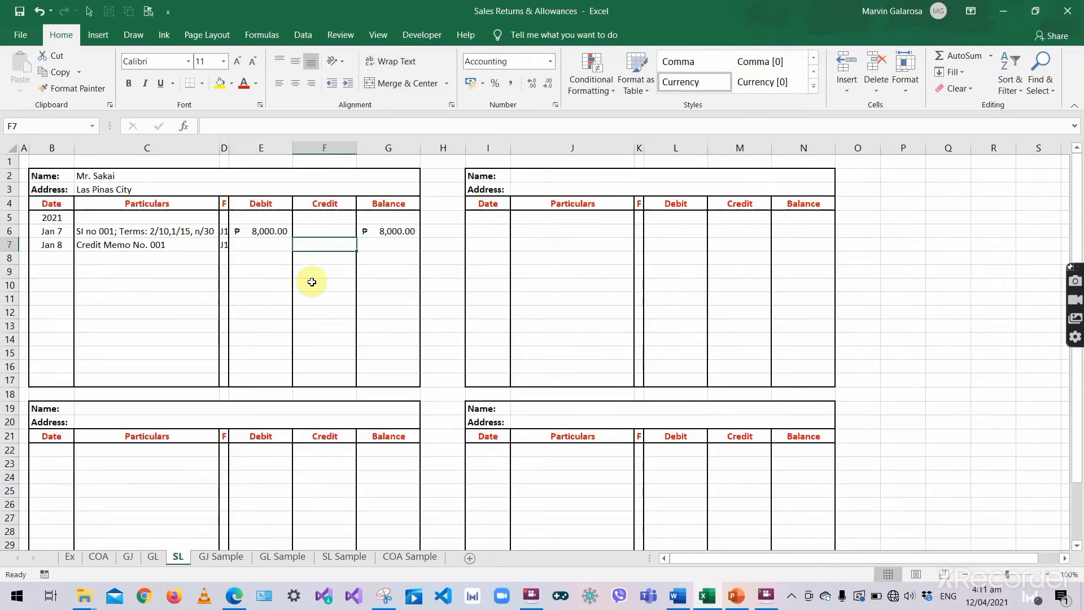
{"action": "type", "text": "240"}
{"action": "key", "text": "Tab"}
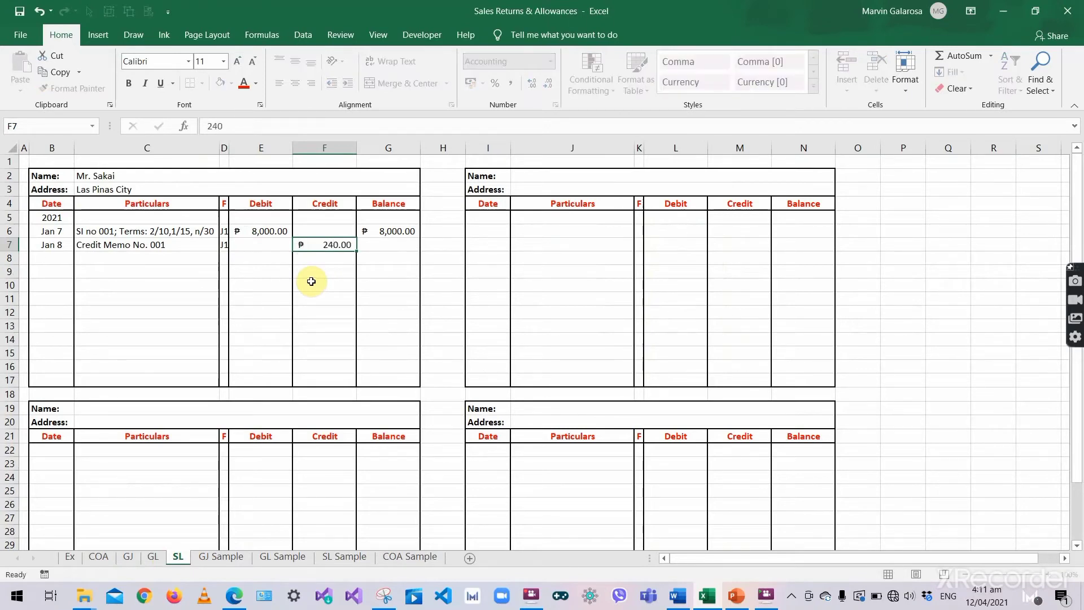
- Compute the running balance in G7 with =G6+E7-F7, giving ₱7,760.00
{"action": "left_click", "coordinate": [52, 246]}
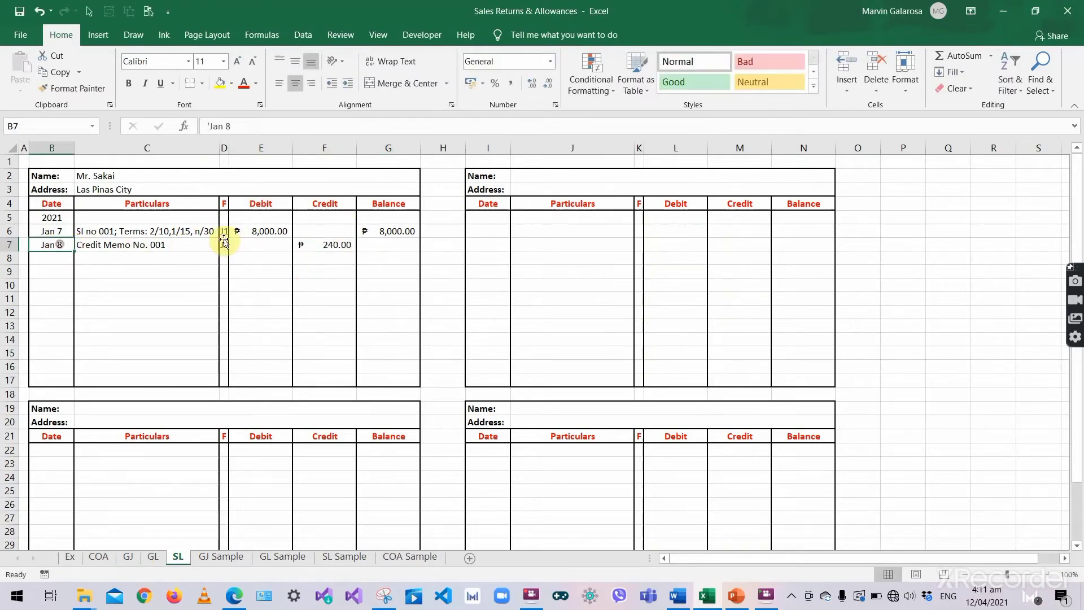
{"action": "left_click", "coordinate": [380, 246]}
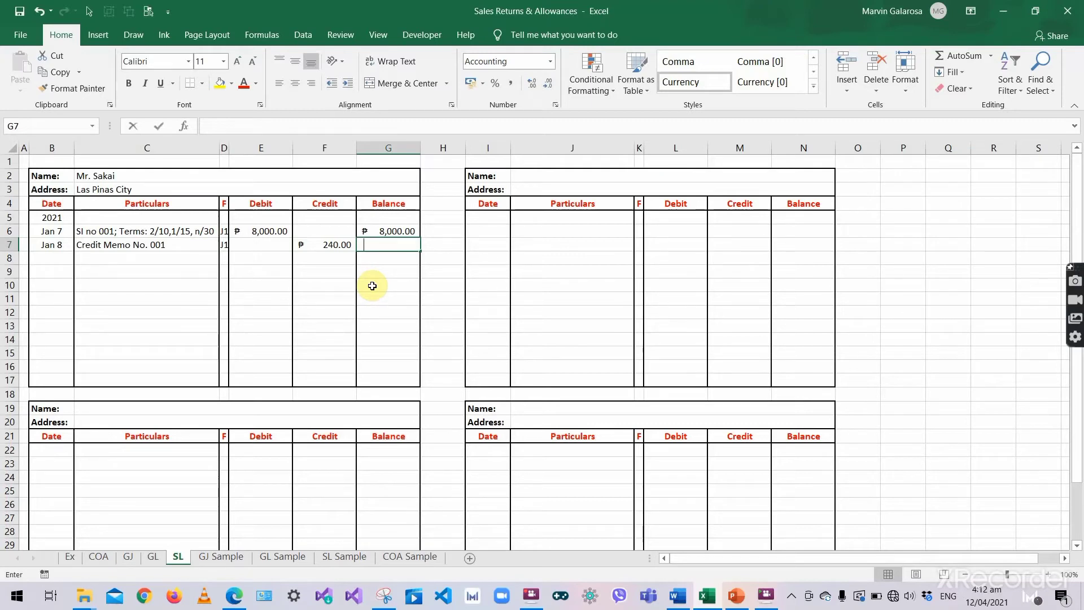
{"action": "type", "text": "="}
{"action": "left_click", "coordinate": [375, 232]}
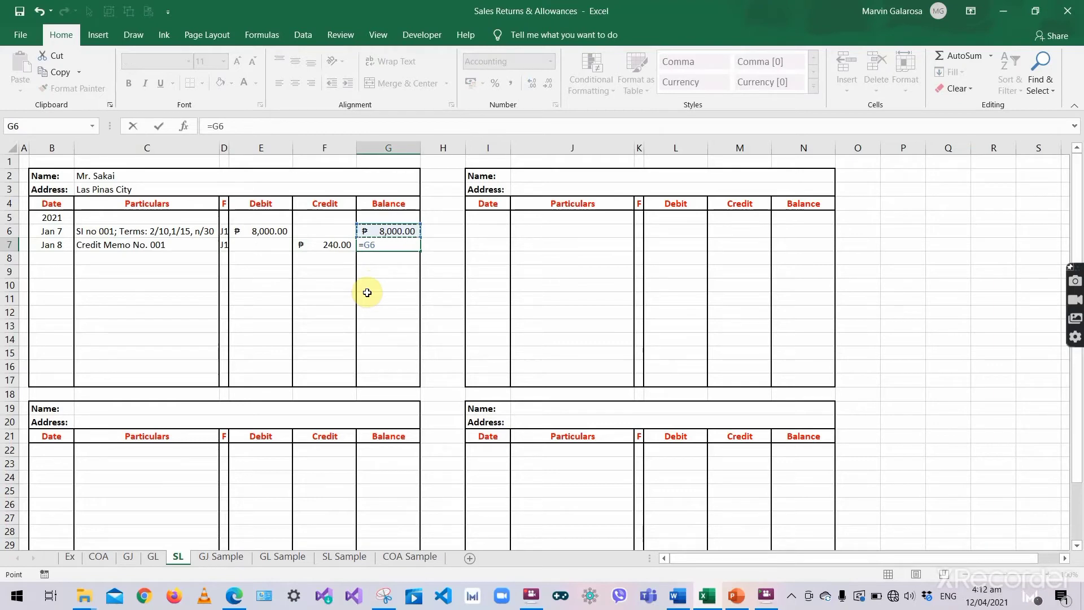
{"action": "type", "text": "+"}
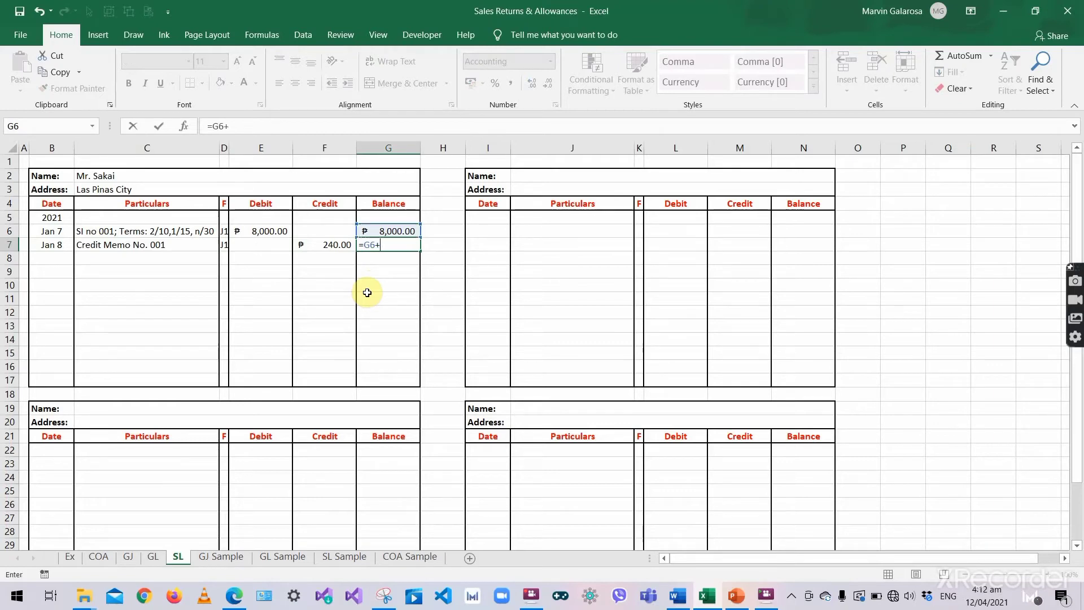
{"action": "left_click", "coordinate": [269, 242]}
{"action": "type", "text": "-"}
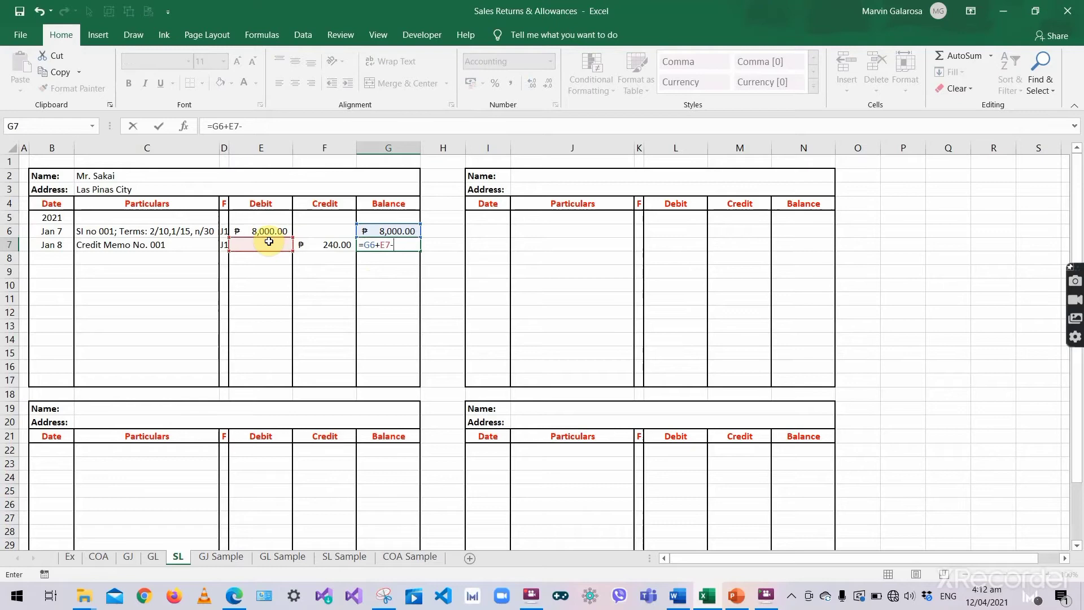
{"action": "left_click", "coordinate": [337, 243]}
{"action": "key", "text": "ctrl+Return"}
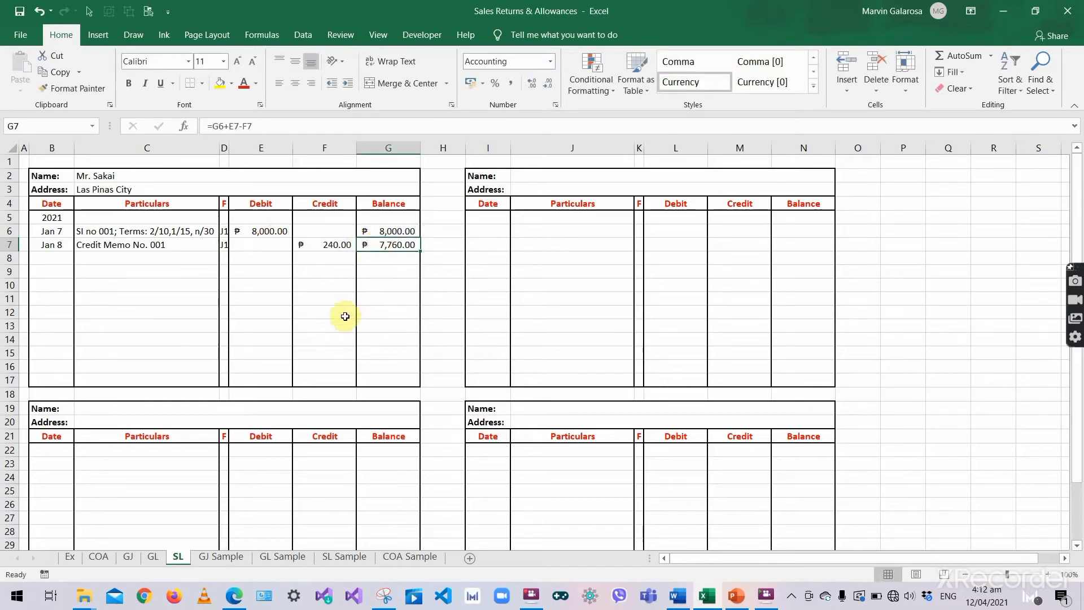
{"action": "left_click", "coordinate": [389, 260]}
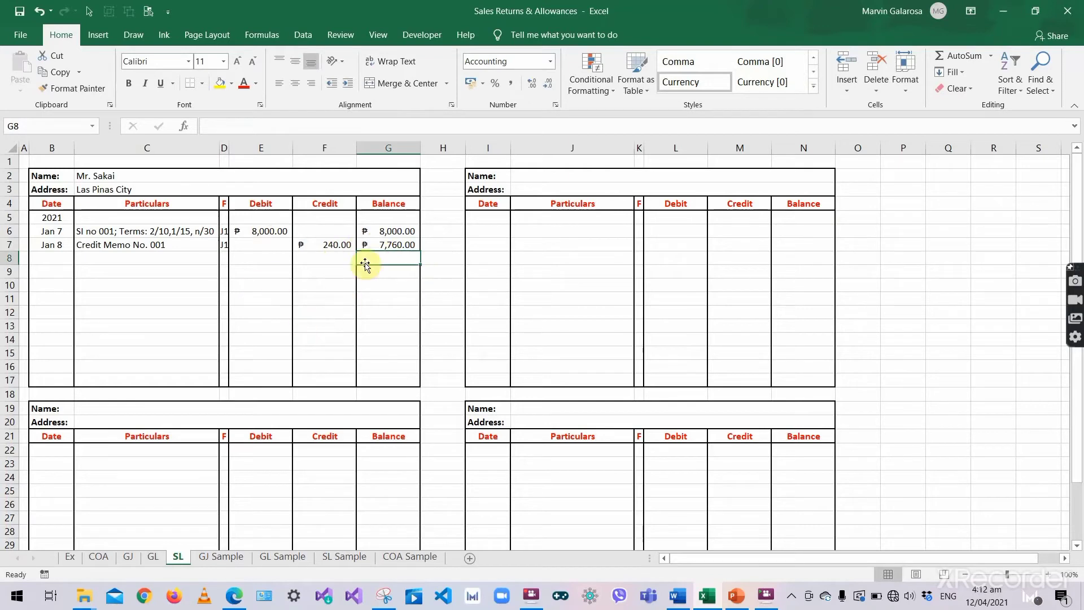
{"action": "left_click", "coordinate": [341, 259]}
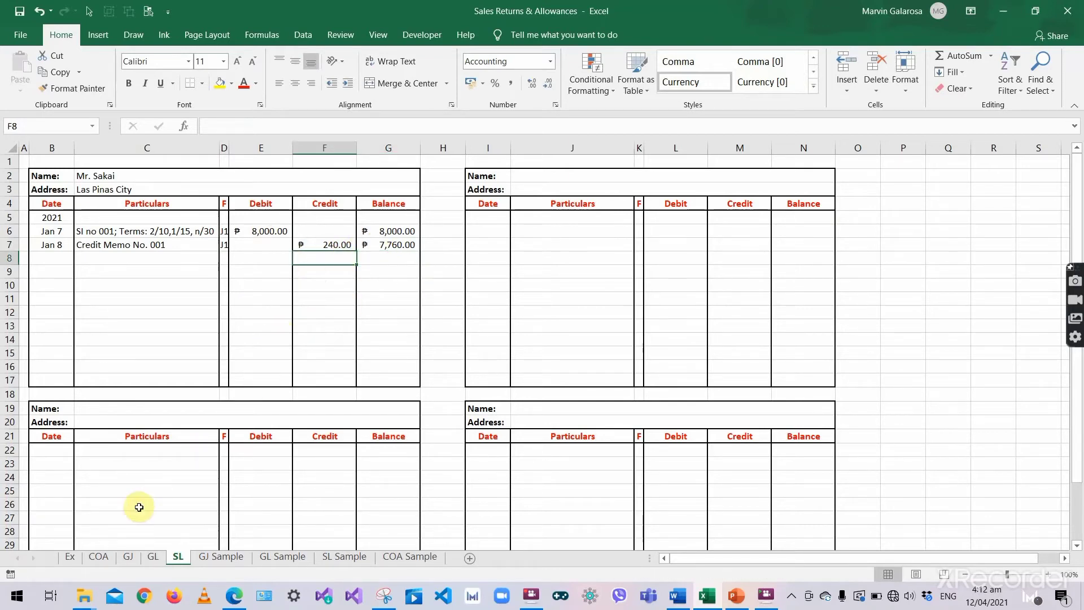
- On the GJ sheet, type a slash in M42 after the 104 folio
{"action": "left_click", "coordinate": [128, 558]}
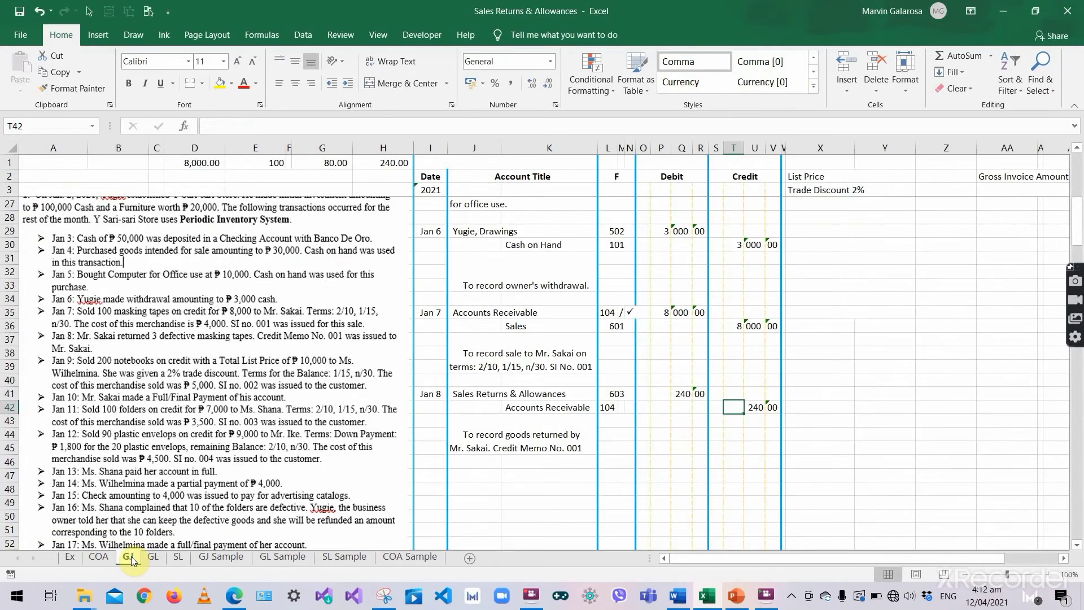
{"action": "left_click", "coordinate": [620, 405]}
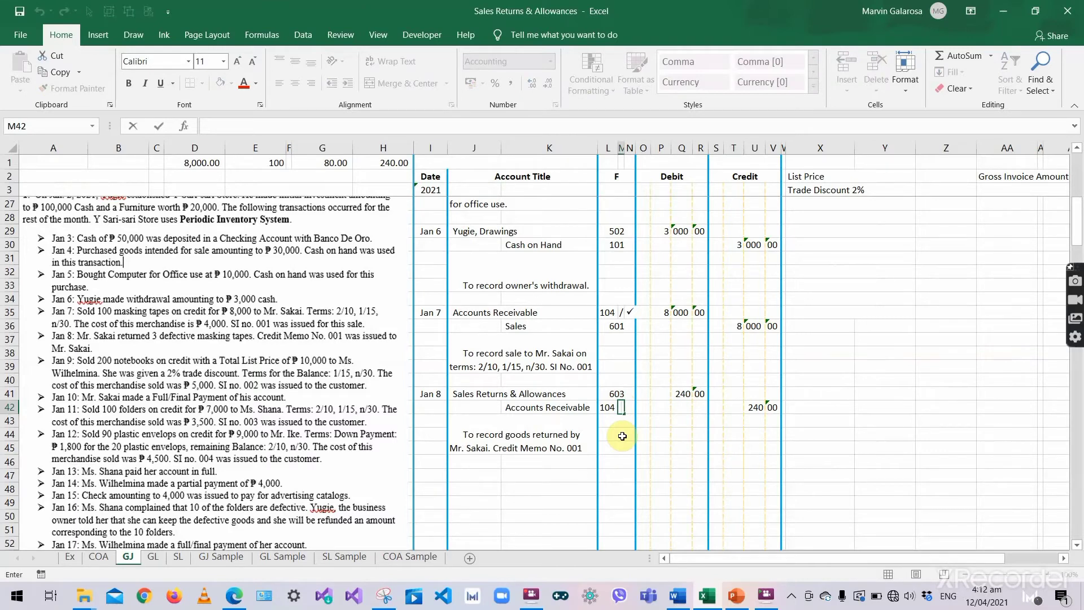
{"action": "type", "text": "/"}
{"action": "key", "text": "Return"}
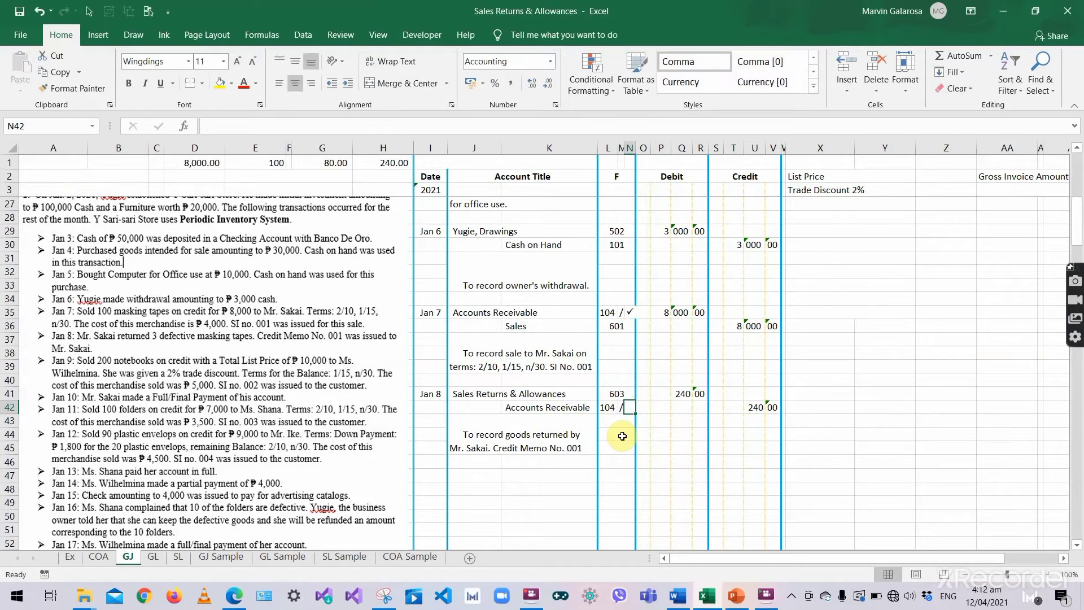
- Copy the Jan 7 posting check mark into N42 beside Accounts Receivable, then end copy mode
{"action": "left_click", "coordinate": [631, 313]}
{"action": "left_click_drag", "start_coordinate": [638, 315], "coordinate": [629, 336]}
{"action": "left_click", "coordinate": [630, 323]}
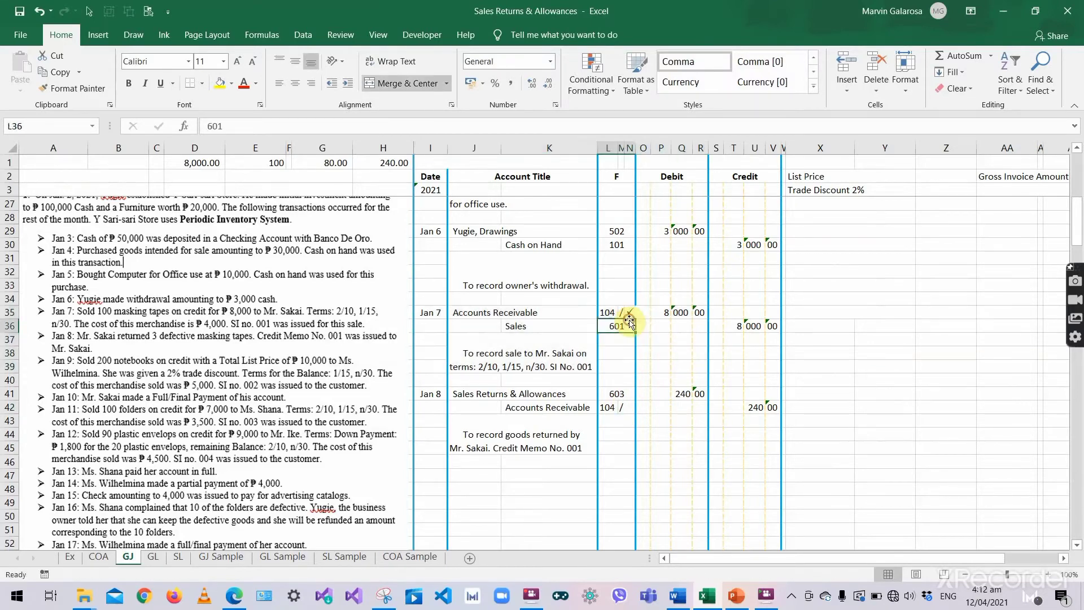
{"action": "left_click", "coordinate": [631, 312]}
{"action": "key", "text": "ctrl+c"}
{"action": "left_click", "coordinate": [629, 407]}
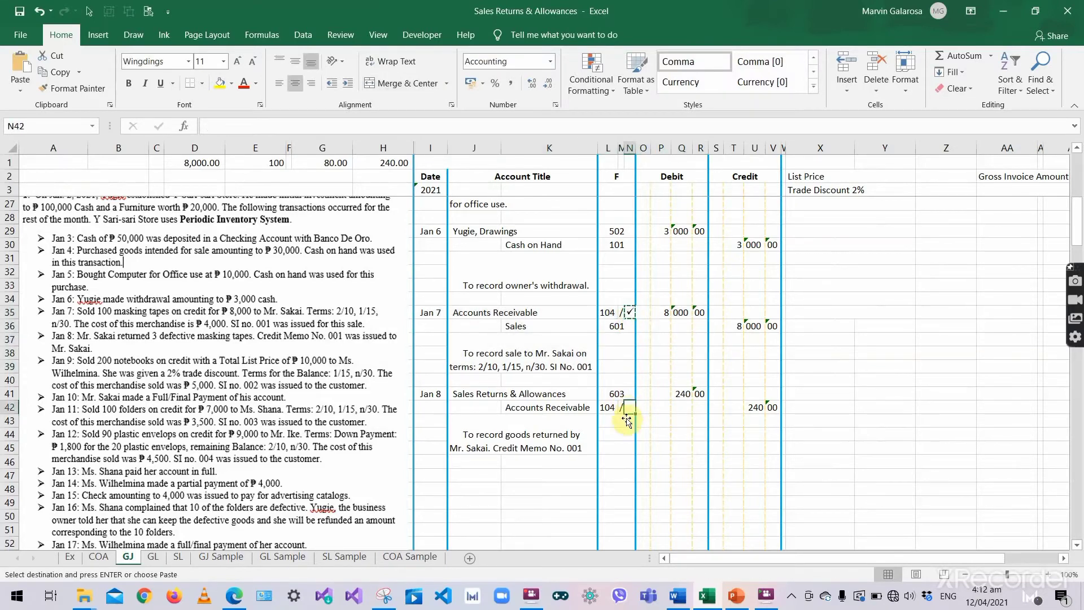
{"action": "key", "text": "ctrl+v"}
{"action": "left_click", "coordinate": [593, 433]}
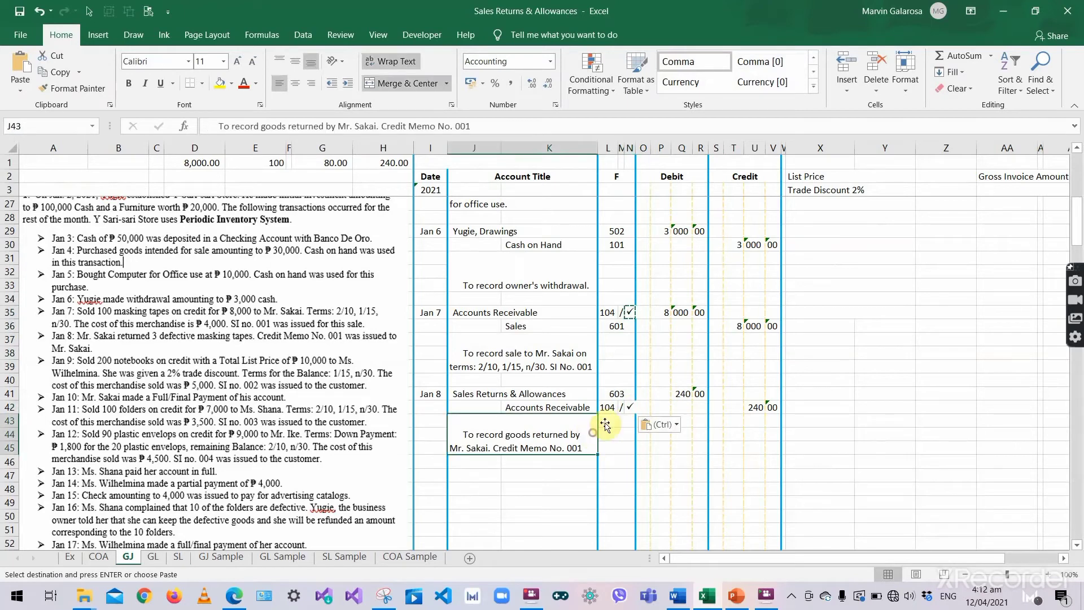
{"action": "left_click", "coordinate": [630, 407]}
{"action": "left_click", "coordinate": [614, 411]}
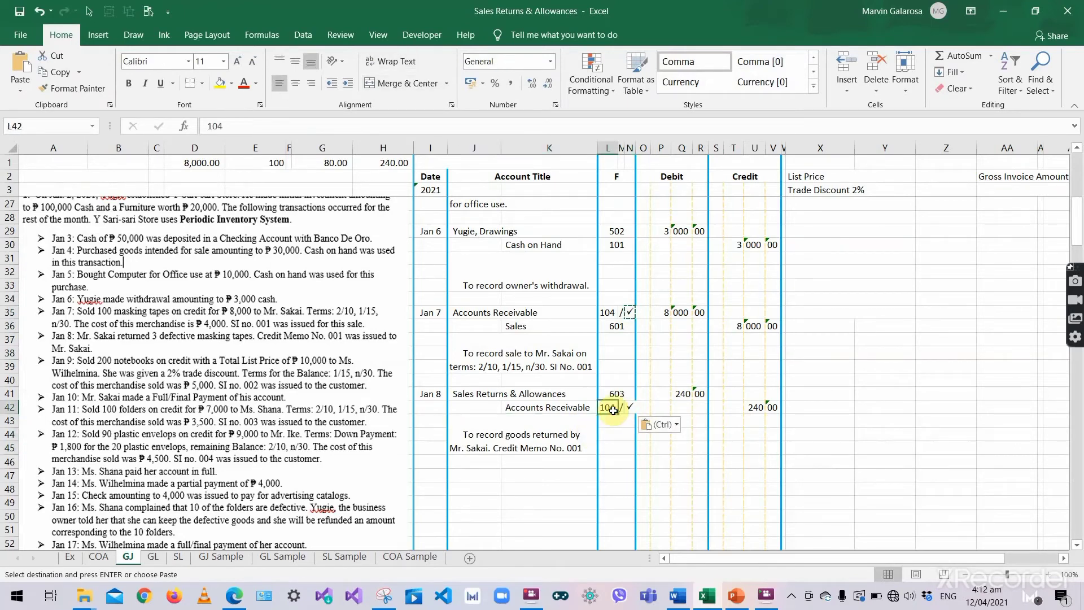
{"action": "left_click", "coordinate": [629, 409]}
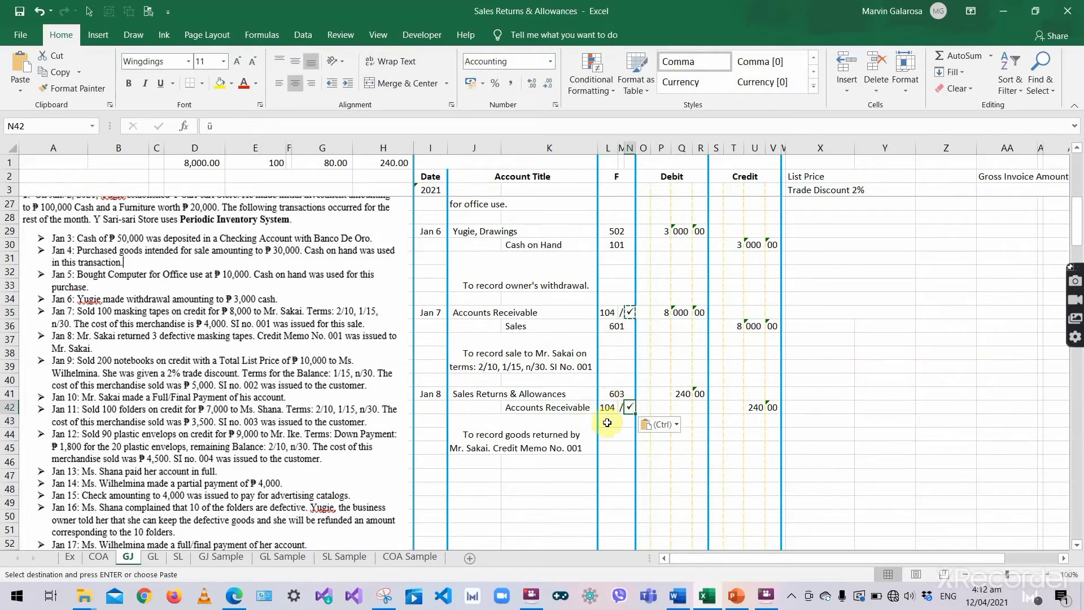
{"action": "left_click", "coordinate": [616, 423]}
{"action": "key", "text": "Escape"}
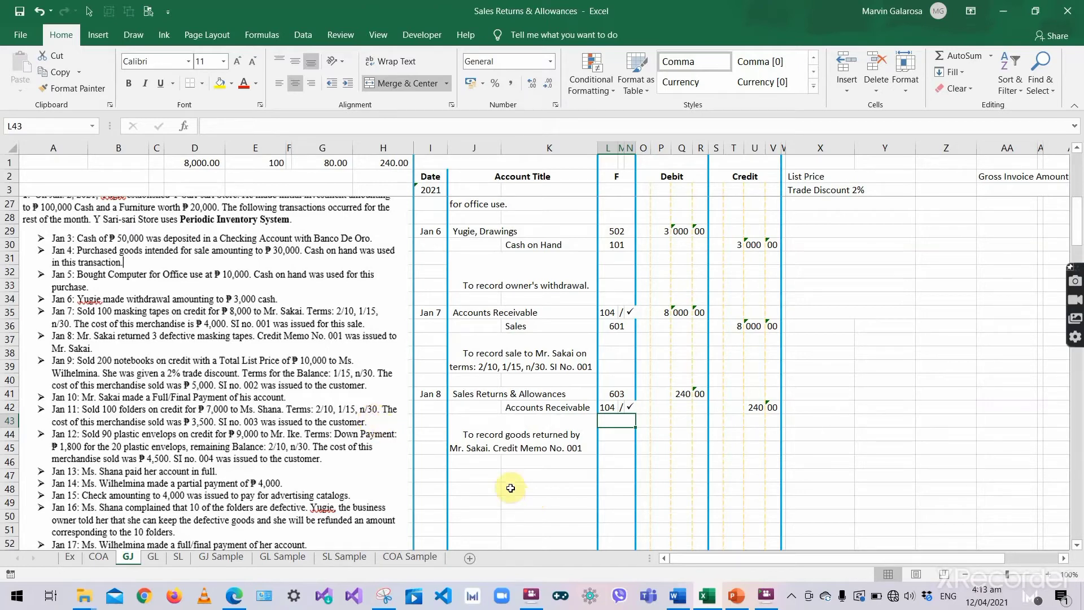
- Date a new GJ row Jan 9 in I47, below the Jan 8 credit memo explanation
{"action": "left_click", "coordinate": [423, 460]}
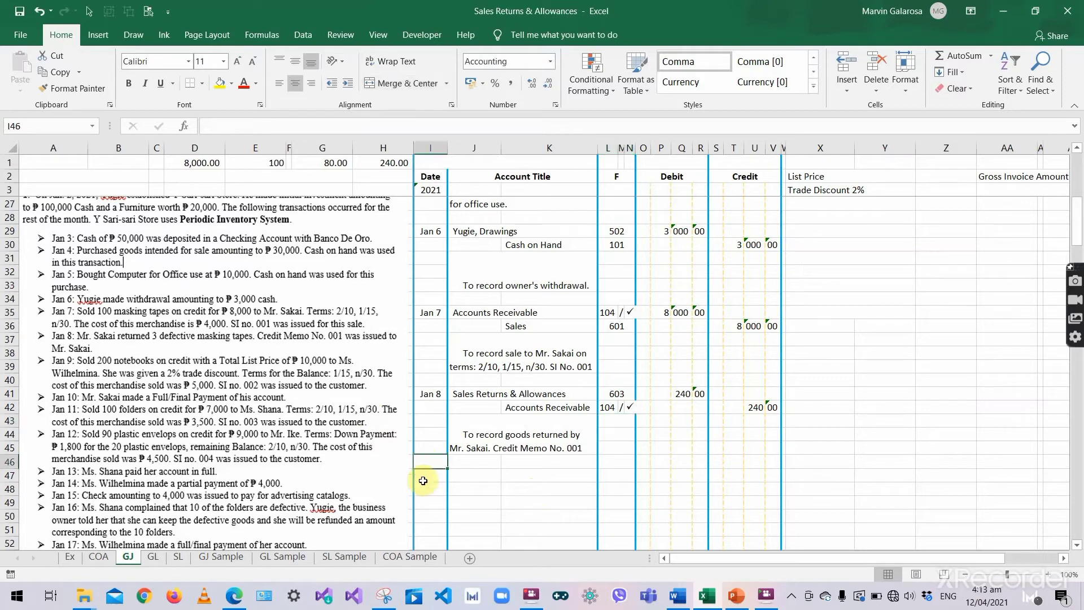
{"action": "left_click", "coordinate": [424, 482]}
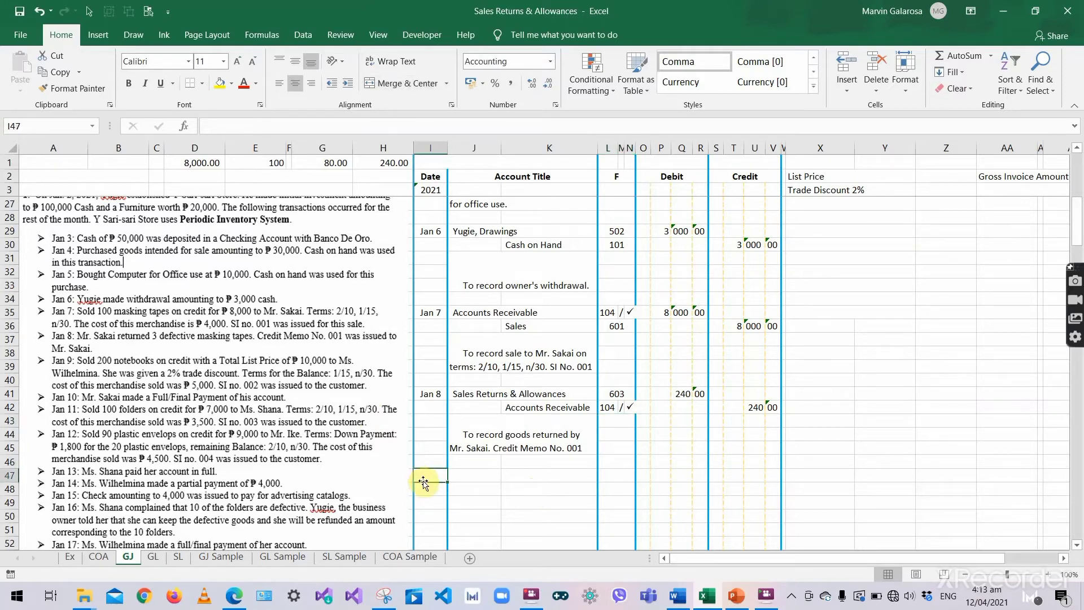
{"action": "type", "text": "'Jan"}
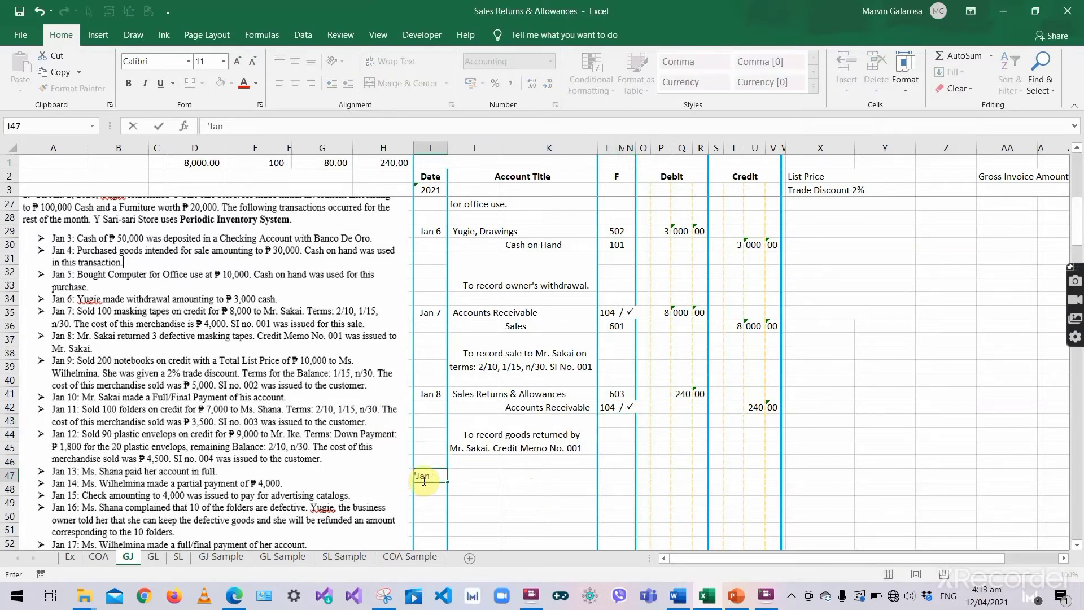
{"action": "type", "text": " 9"}
{"action": "key", "text": "Tab"}
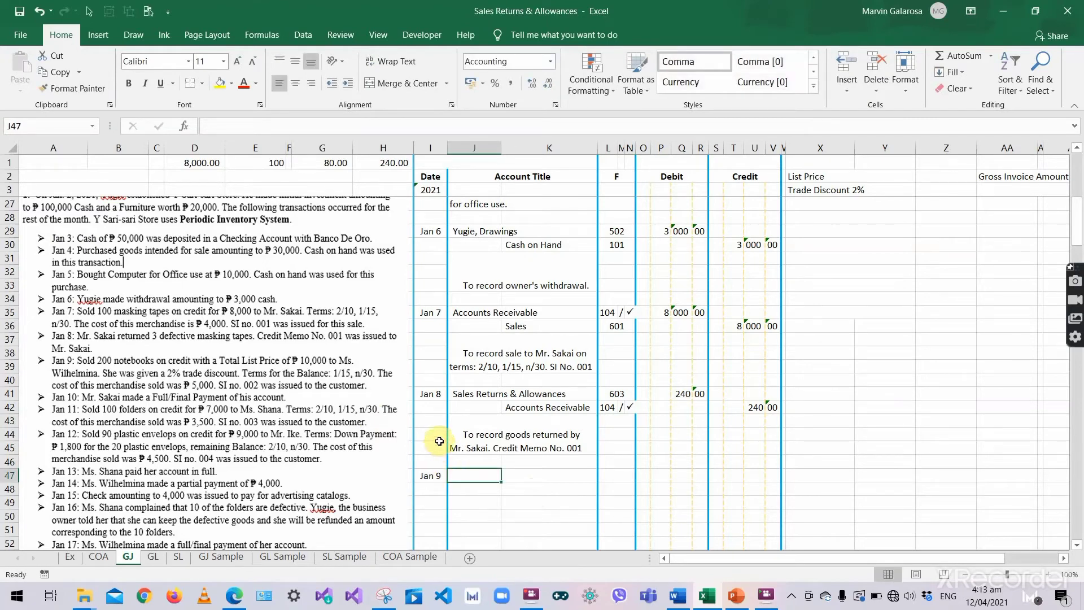
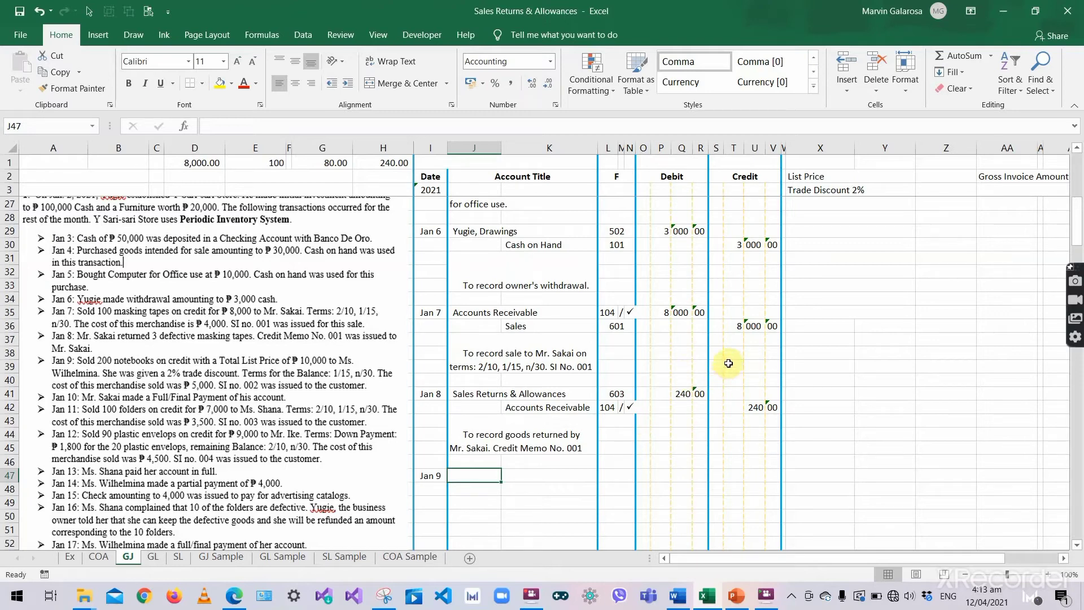
- Copy the List Price calculation block from the top and paste it beside Jan 9 at X46
{"action": "scroll", "coordinate": [785, 329], "scroll_direction": "up", "scroll_amount": 7}
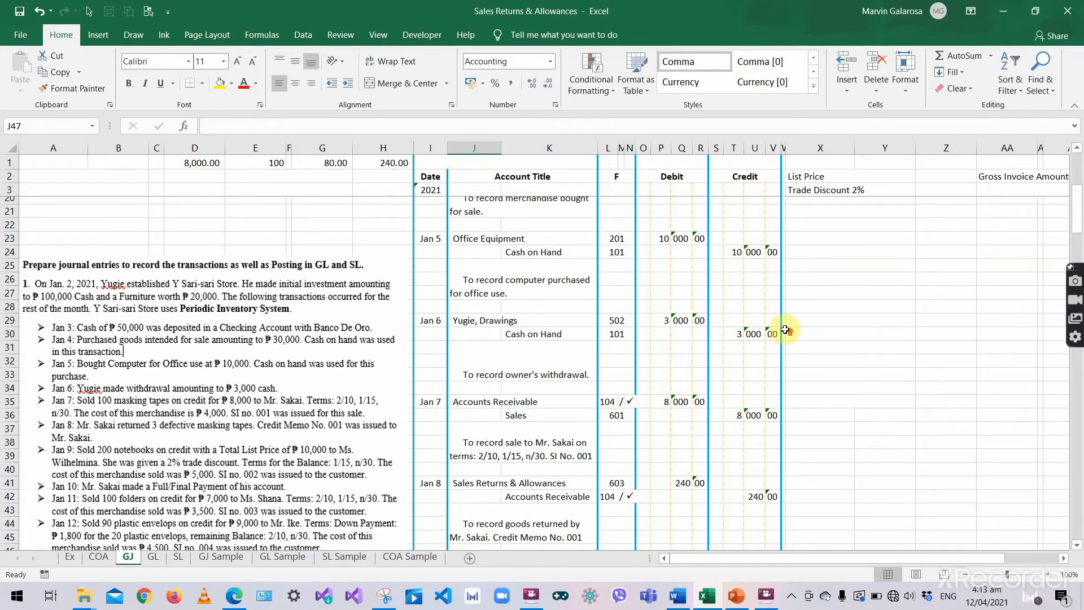
{"action": "scroll", "coordinate": [785, 330], "scroll_direction": "up", "scroll_amount": 1}
{"action": "scroll", "coordinate": [785, 329], "scroll_direction": "down", "scroll_amount": 2}
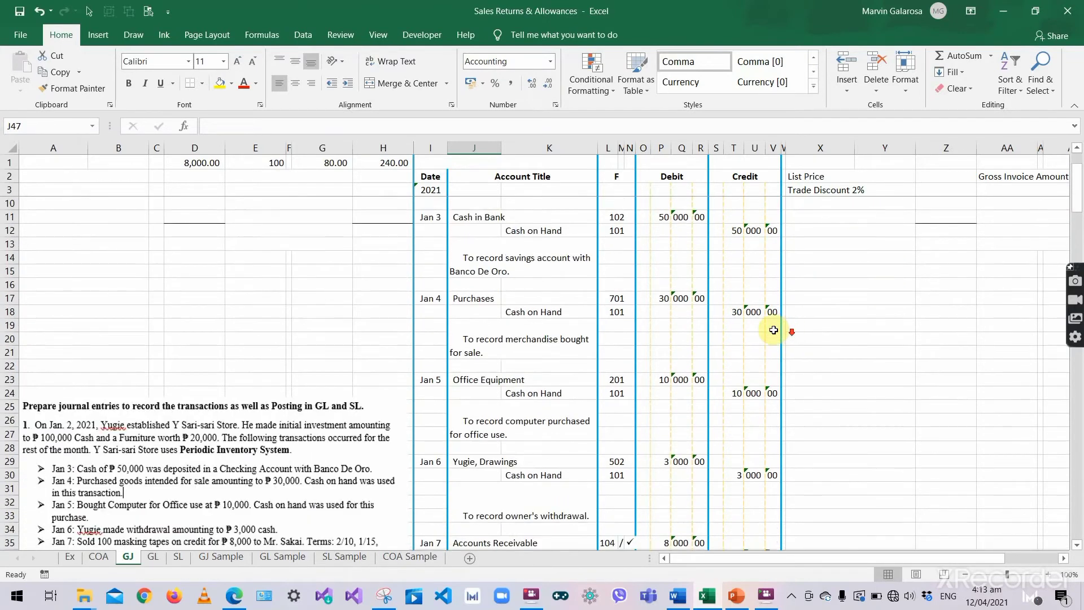
{"action": "scroll", "coordinate": [846, 286], "scroll_direction": "up", "scroll_amount": 3}
{"action": "left_click_drag", "start_coordinate": [801, 162], "coordinate": [929, 294]}
{"action": "key", "text": "ctrl+c"}
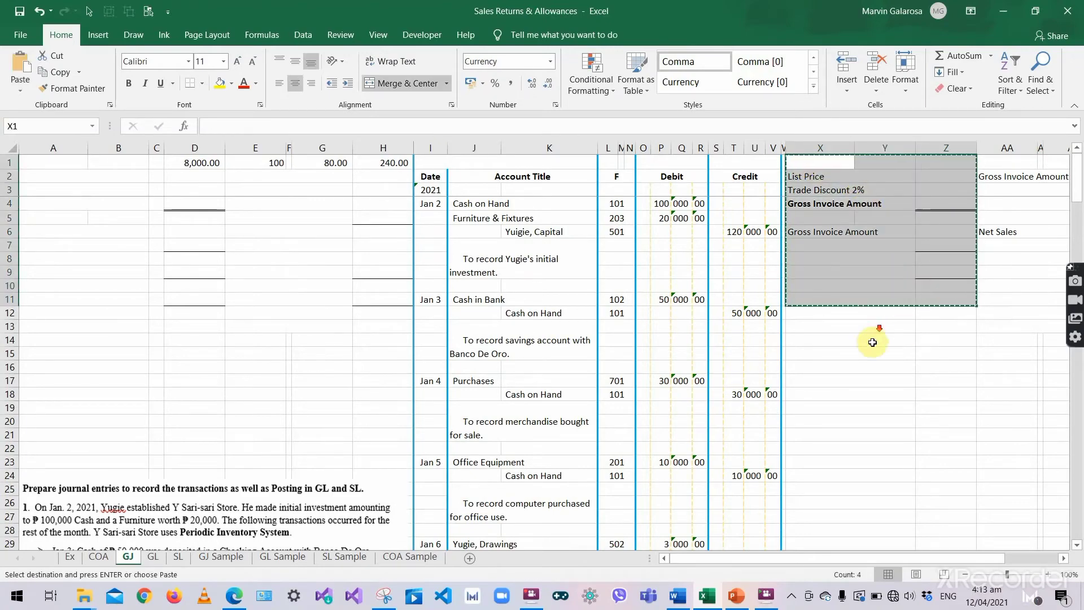
{"action": "scroll", "coordinate": [873, 348], "scroll_direction": "down", "scroll_amount": 7}
{"action": "scroll", "coordinate": [874, 352], "scroll_direction": "down", "scroll_amount": 8}
{"action": "scroll", "coordinate": [813, 344], "scroll_direction": "up", "scroll_amount": 4}
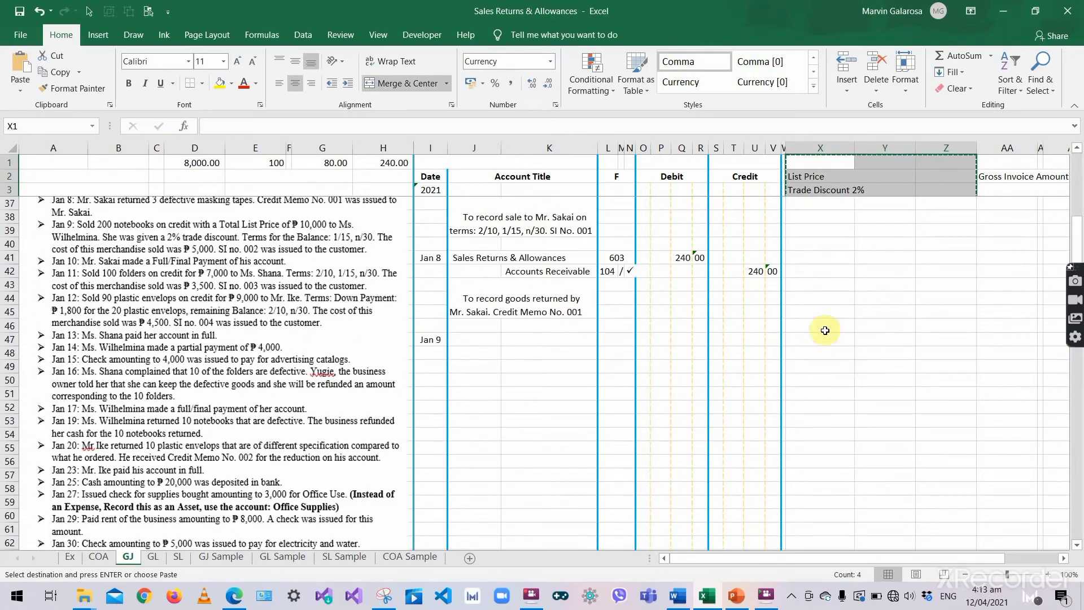
{"action": "left_click", "coordinate": [812, 325]}
{"action": "key", "text": "ctrl+v"}
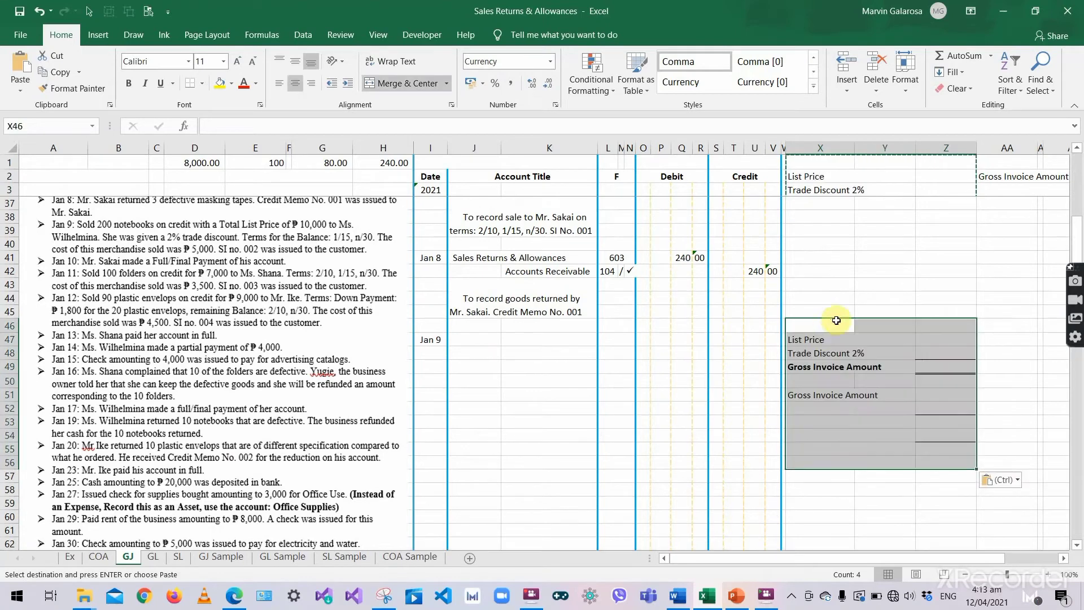
{"action": "left_click", "coordinate": [824, 342]}
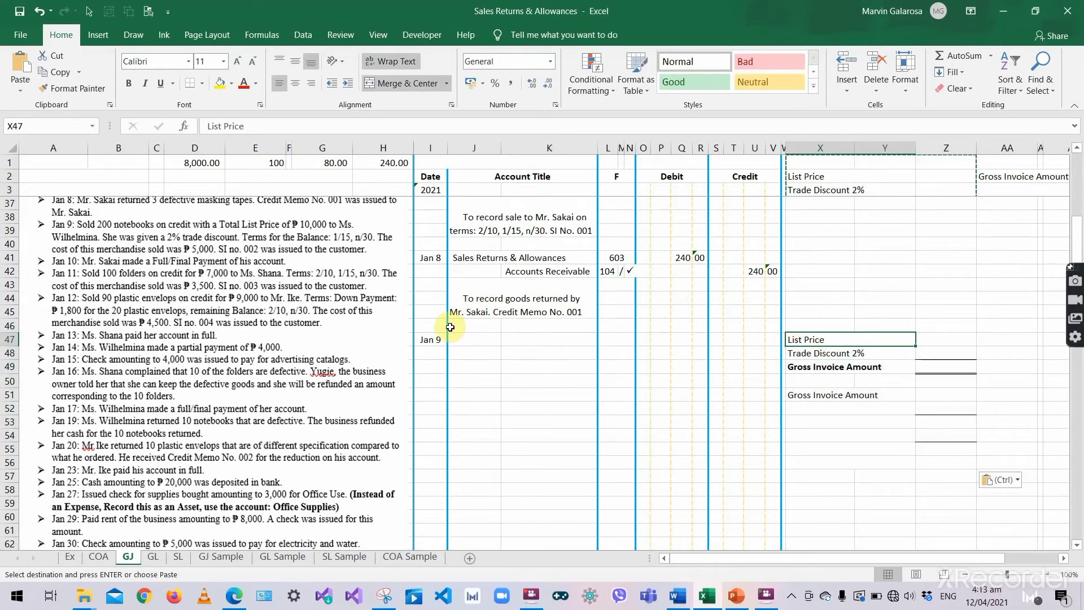
- Enter a 10,000 list price and a =Z47*2% trade discount formula
{"action": "left_click", "coordinate": [234, 256]}
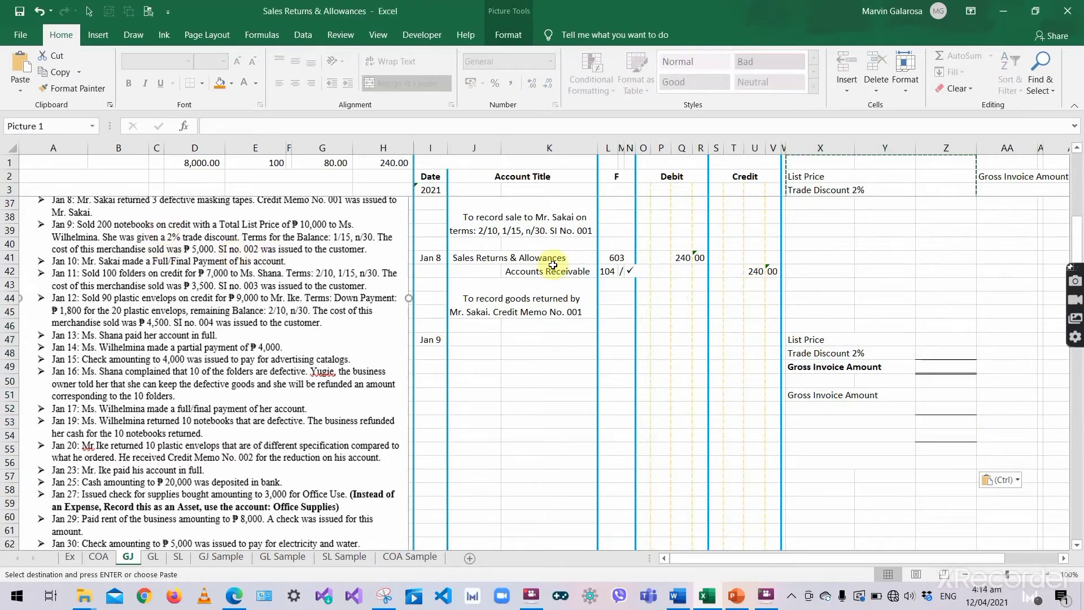
{"action": "left_click", "coordinate": [954, 339]}
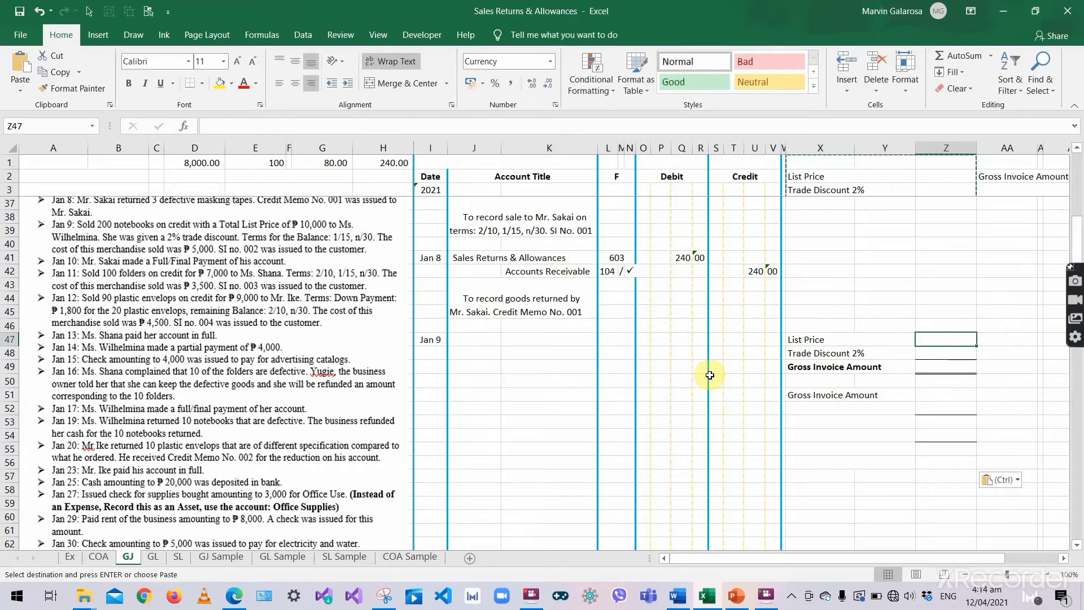
{"action": "type", "text": "1000"}
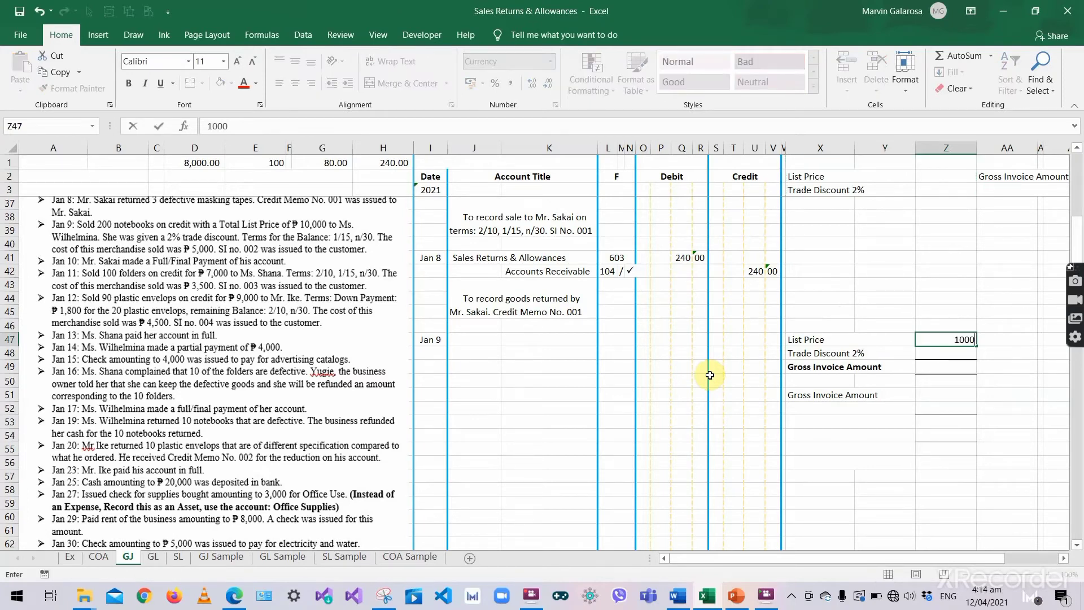
{"action": "key", "text": "Return"}
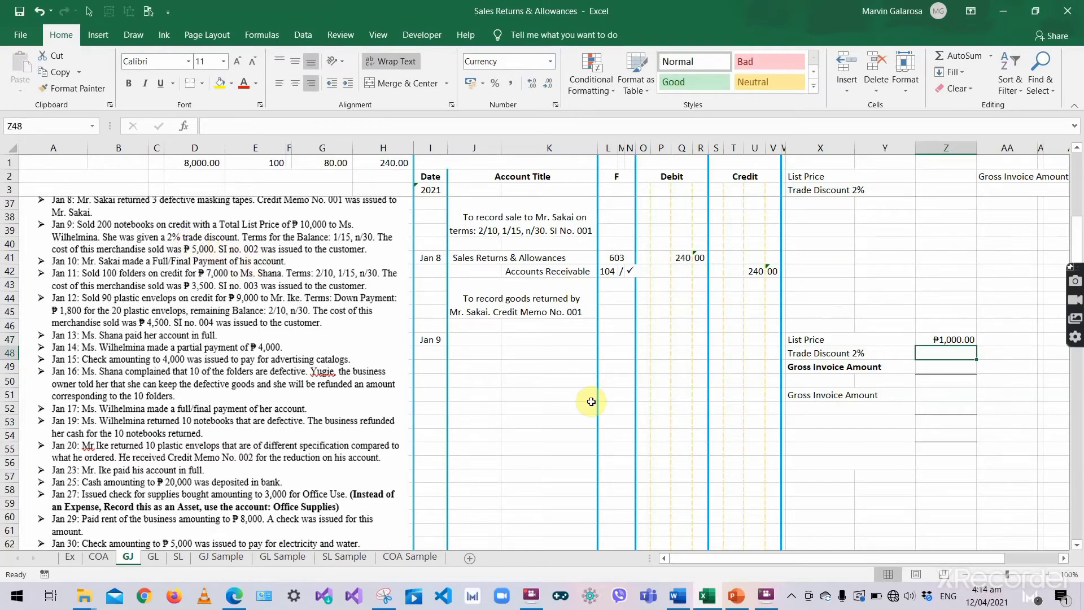
{"action": "type", "text": "0.02"}
{"action": "key", "text": "Return"}
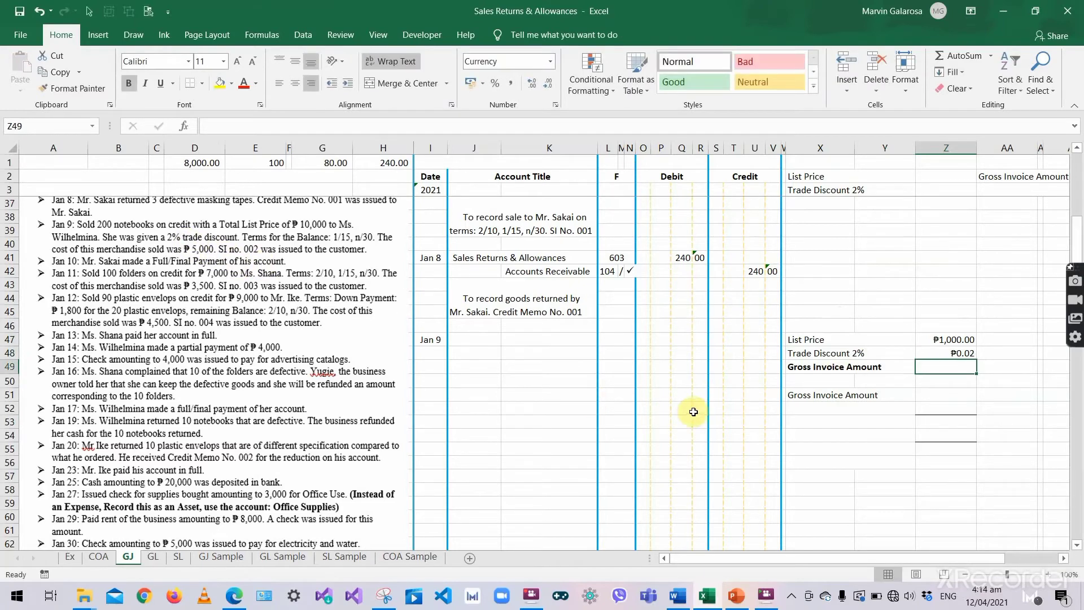
{"action": "left_click", "coordinate": [961, 354]}
{"action": "type", "text": "="}
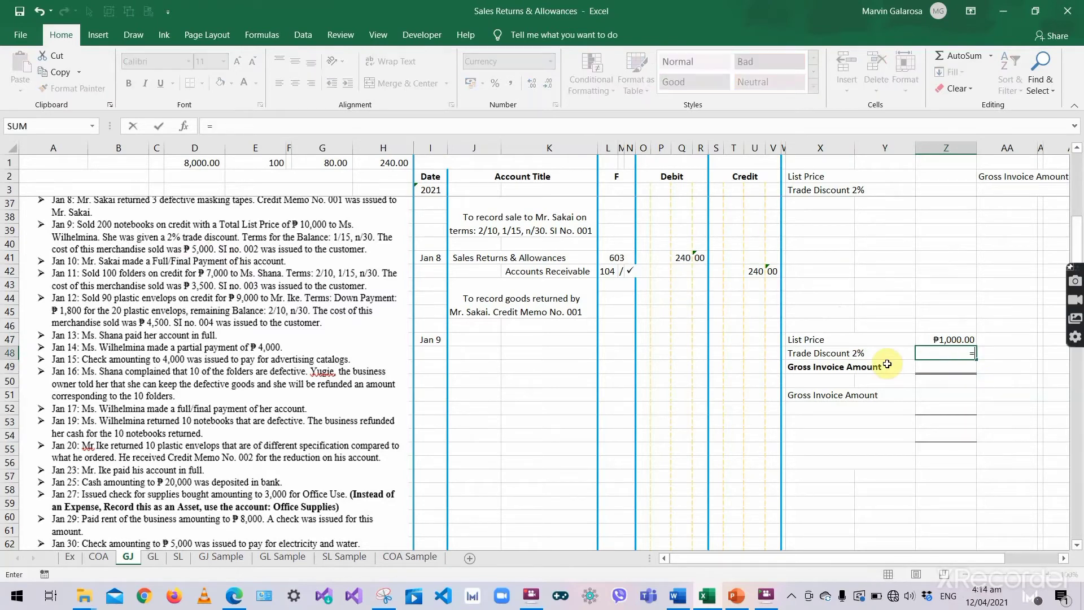
{"action": "left_click", "coordinate": [940, 340]}
{"action": "type", "text": "10,000"}
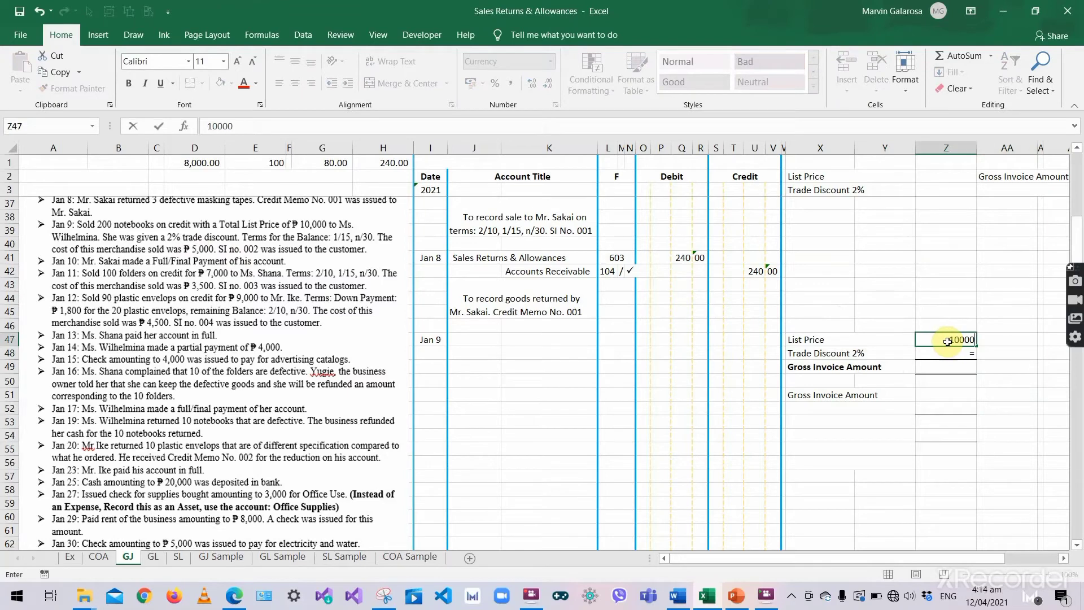
{"action": "key", "text": "Return"}
{"action": "type", "text": "="}
{"action": "left_click", "coordinate": [947, 340]}
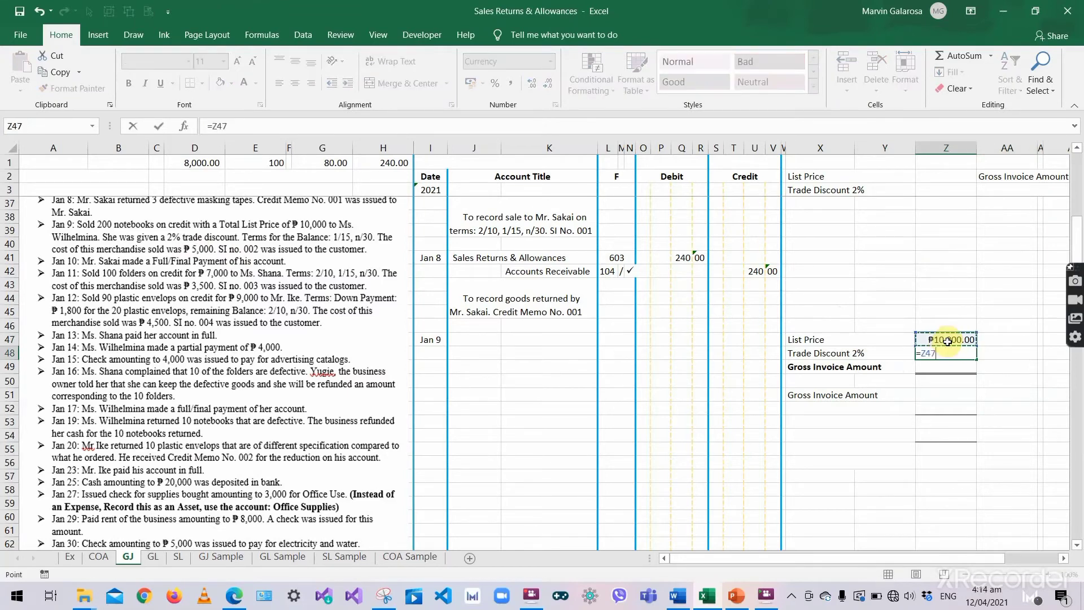
{"action": "type", "text": "*2%"}
{"action": "key", "text": "Return"}
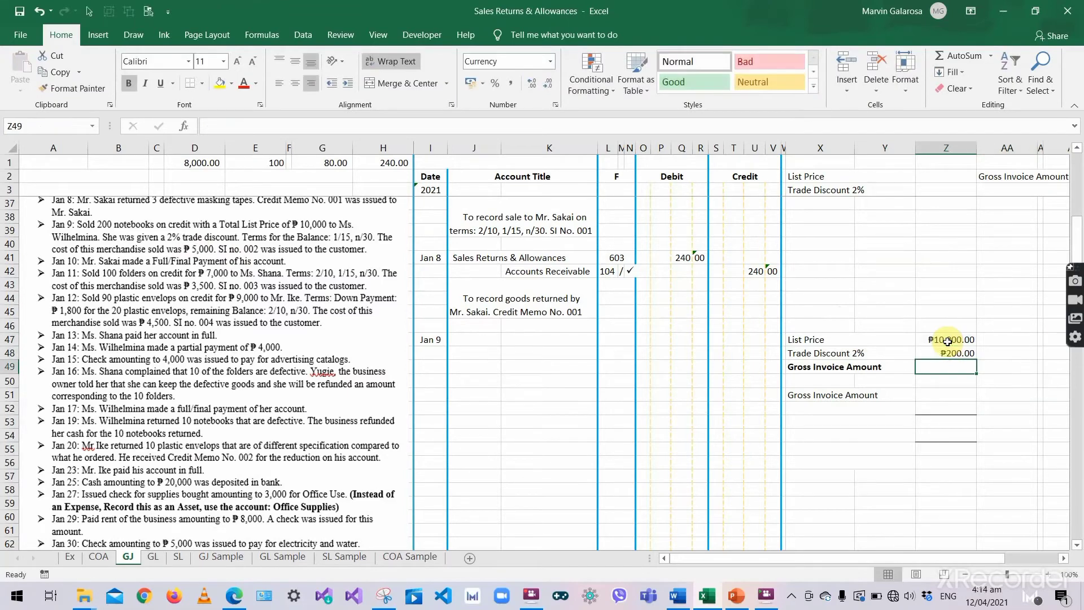
- Compute the Gross Invoice Amount as list price minus trade discount, giving ₱9,800.00
{"action": "type", "text": "="}
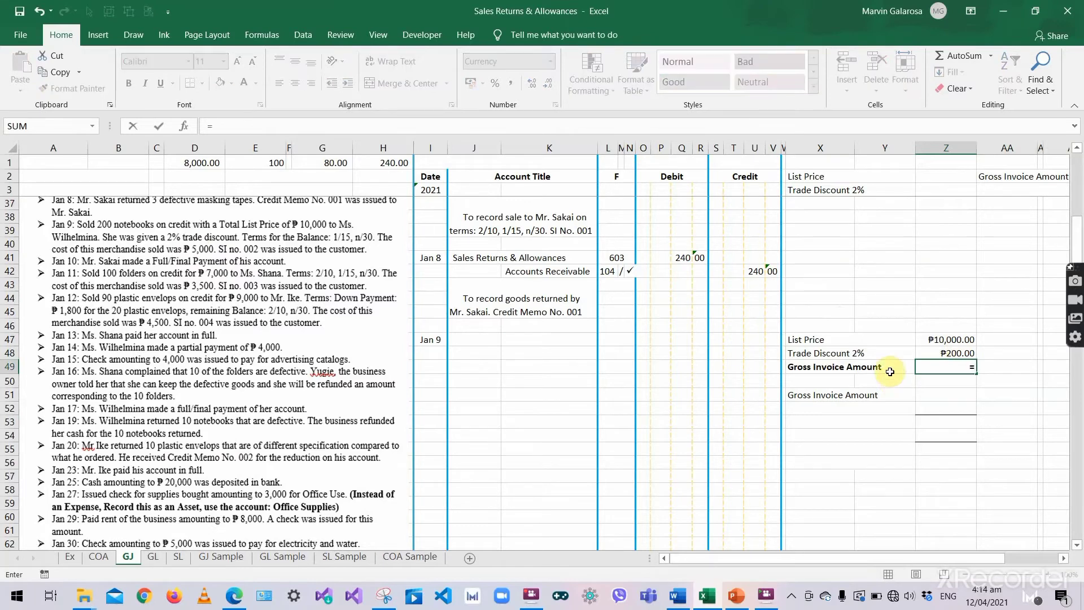
{"action": "left_click", "coordinate": [935, 339]}
{"action": "type", "text": "-"}
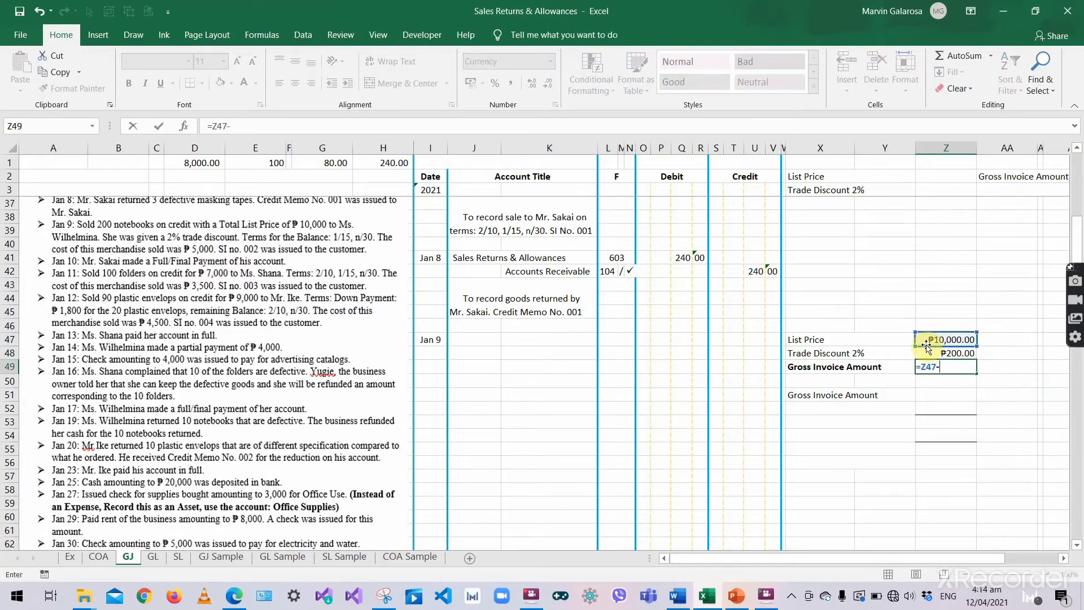
{"action": "left_click", "coordinate": [949, 352]}
{"action": "key", "text": "Return"}
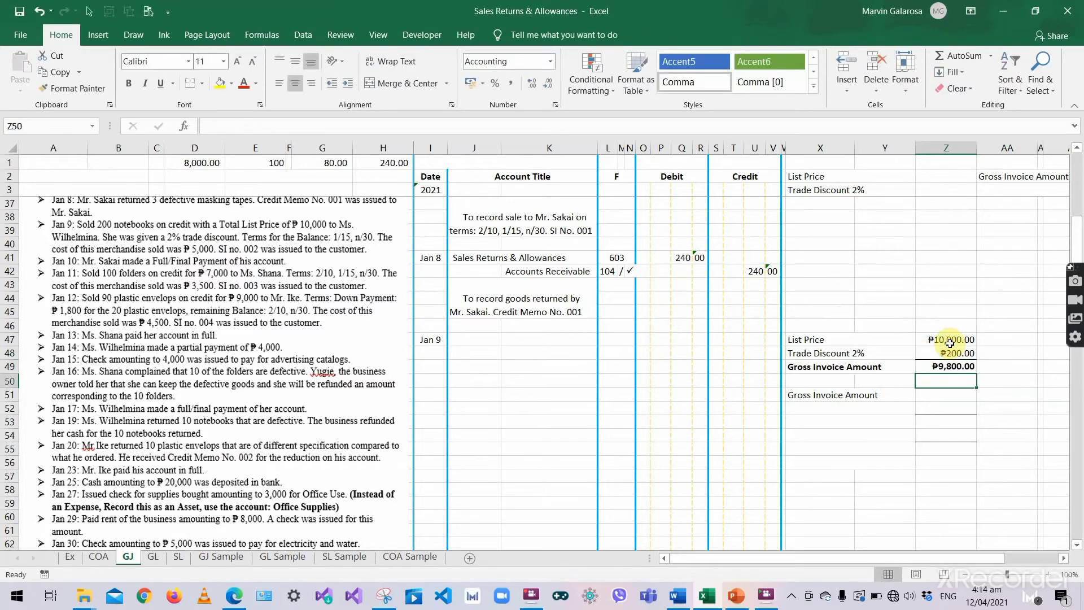
{"action": "left_click", "coordinate": [836, 367]}
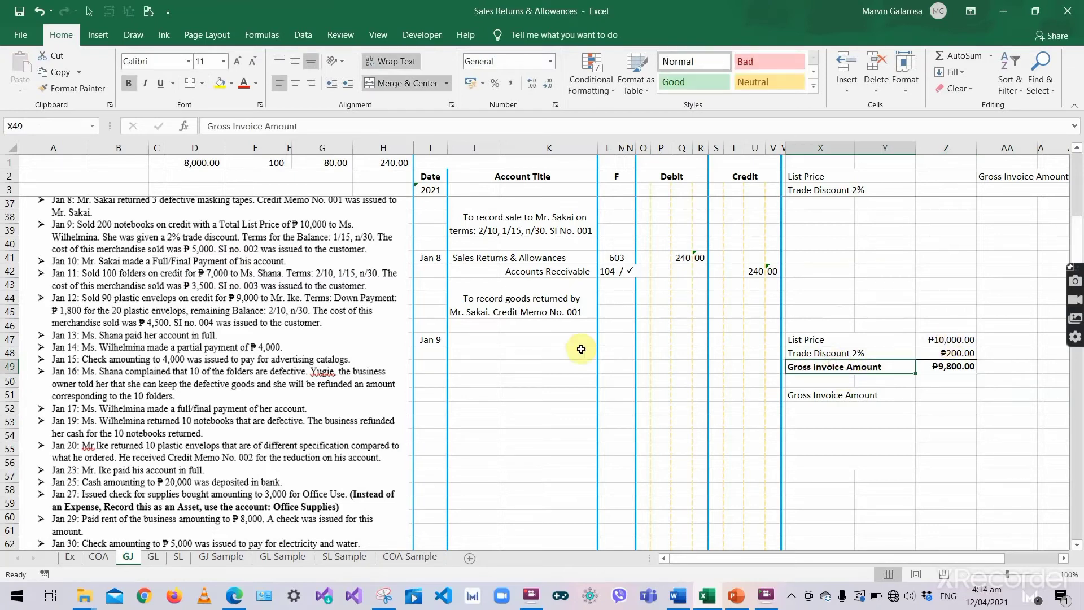
- Enter Accounts Receivable as the Jan 9 debit account title
{"action": "left_click", "coordinate": [473, 344]}
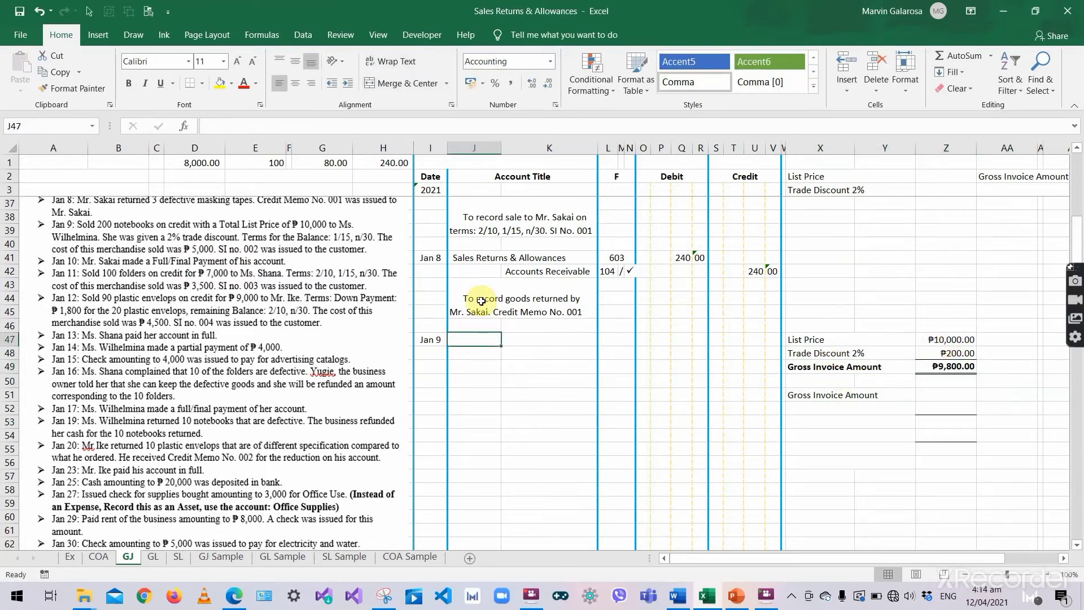
{"action": "type", "text": "Acco"}
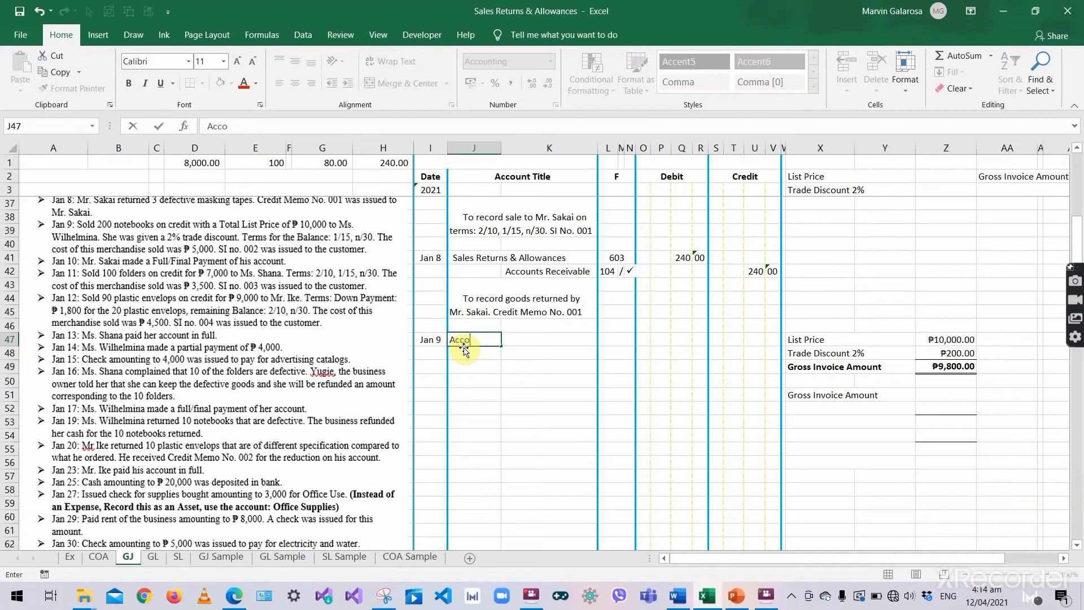
{"action": "type", "text": "unts Receivable"}
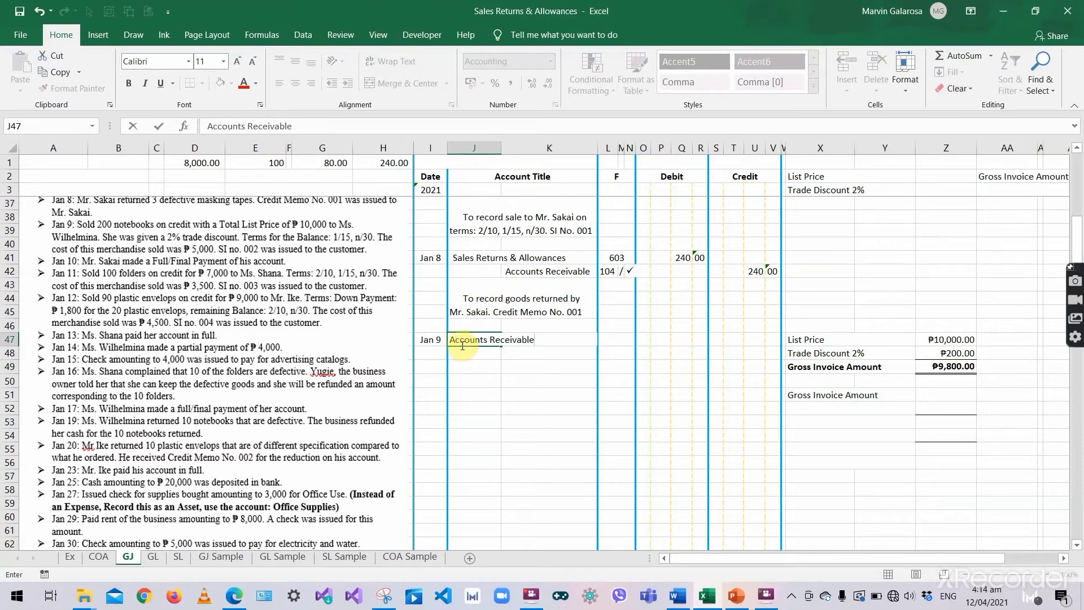
{"action": "left_click", "coordinate": [505, 341]}
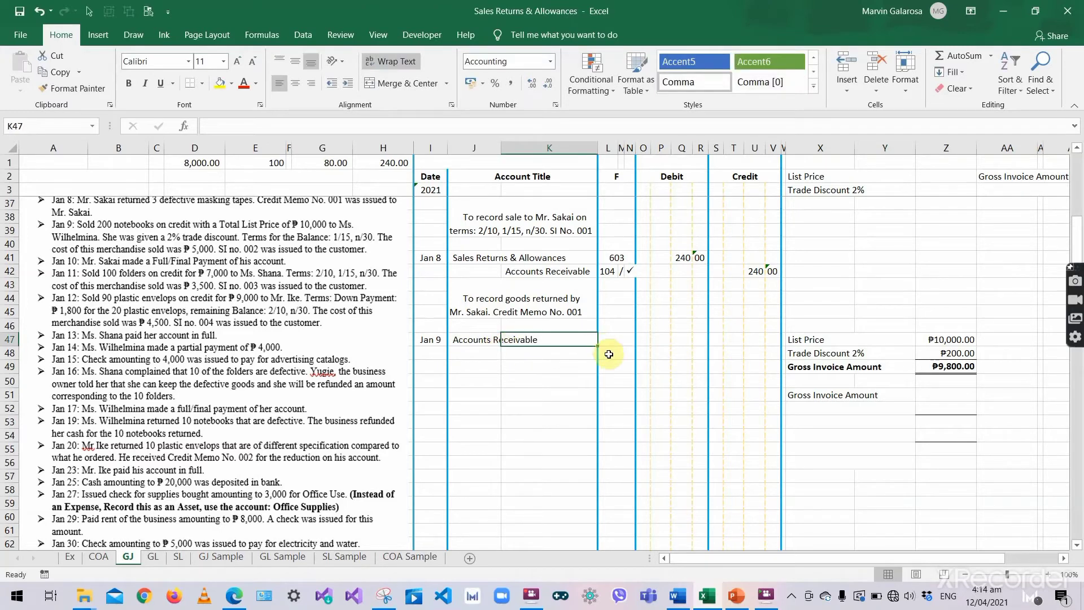
{"action": "left_click", "coordinate": [622, 335]}
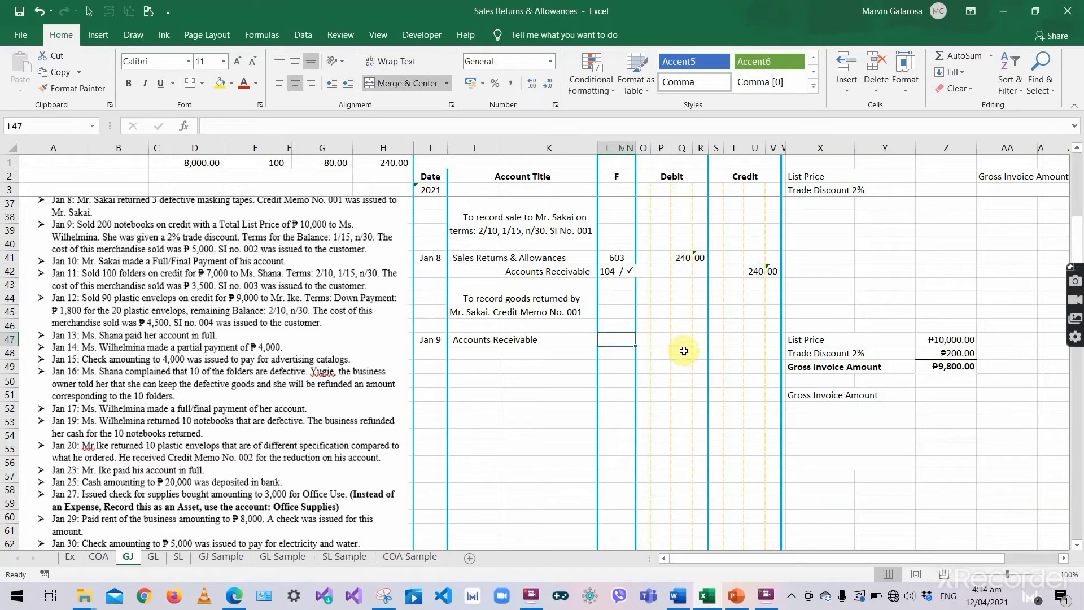
{"action": "left_click", "coordinate": [662, 343]}
- Debit Accounts Receivable 9,800, matching the ₱9,800.00 gross invoice amount
{"action": "left_click", "coordinate": [955, 367]}
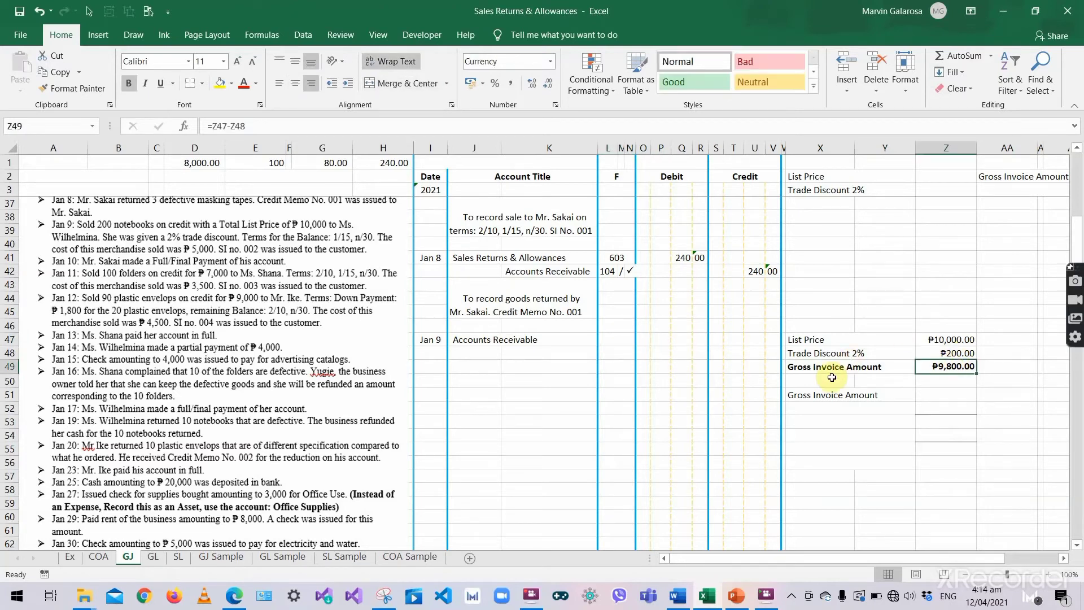
{"action": "left_click", "coordinate": [803, 357]}
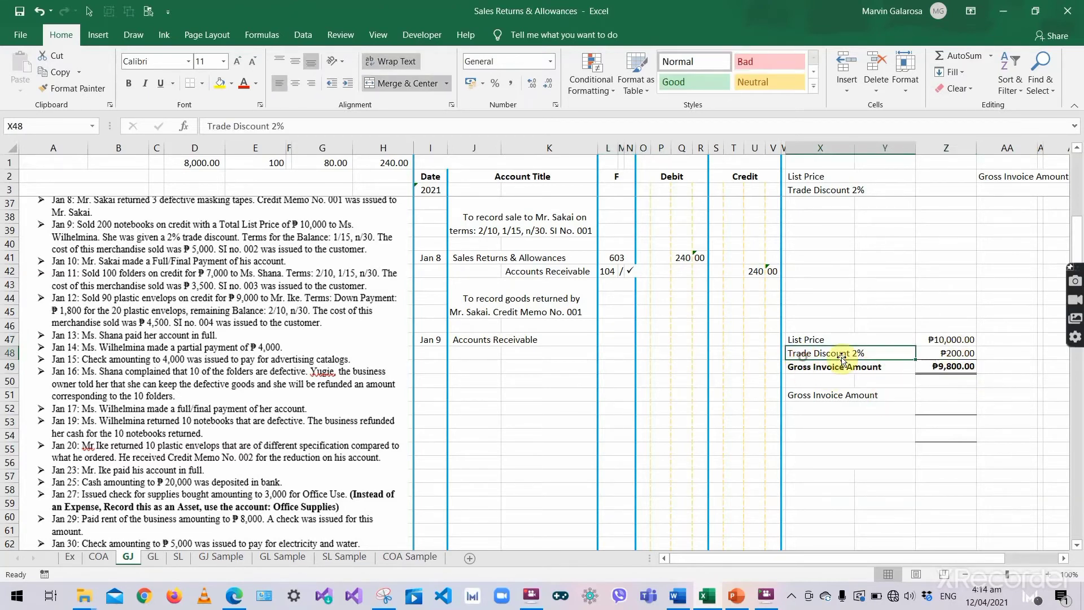
{"action": "left_click", "coordinate": [944, 353]}
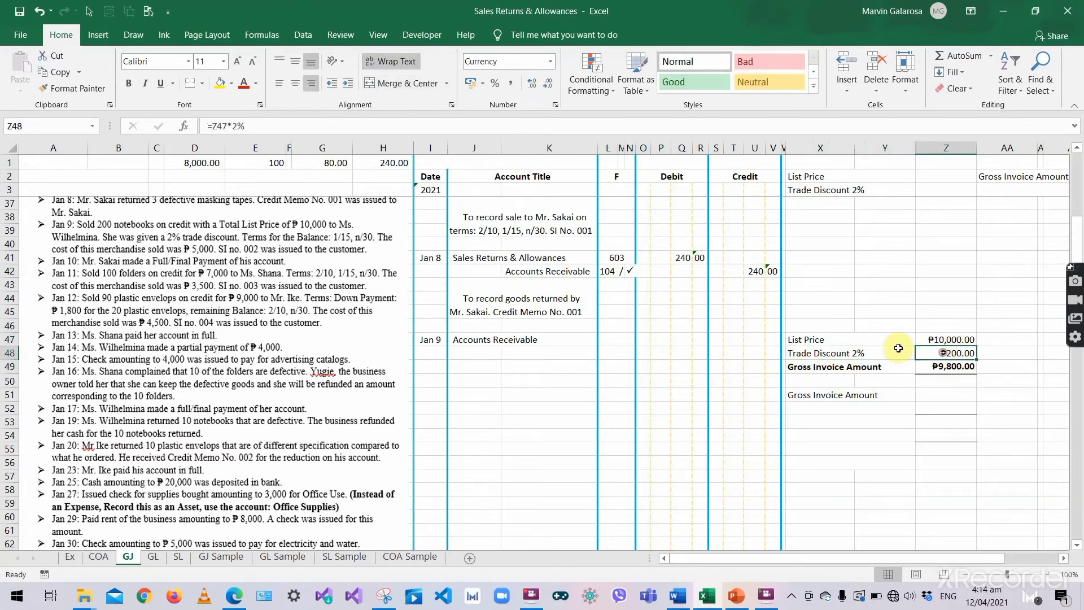
{"action": "left_click", "coordinate": [818, 370]}
{"action": "left_click", "coordinate": [969, 371]}
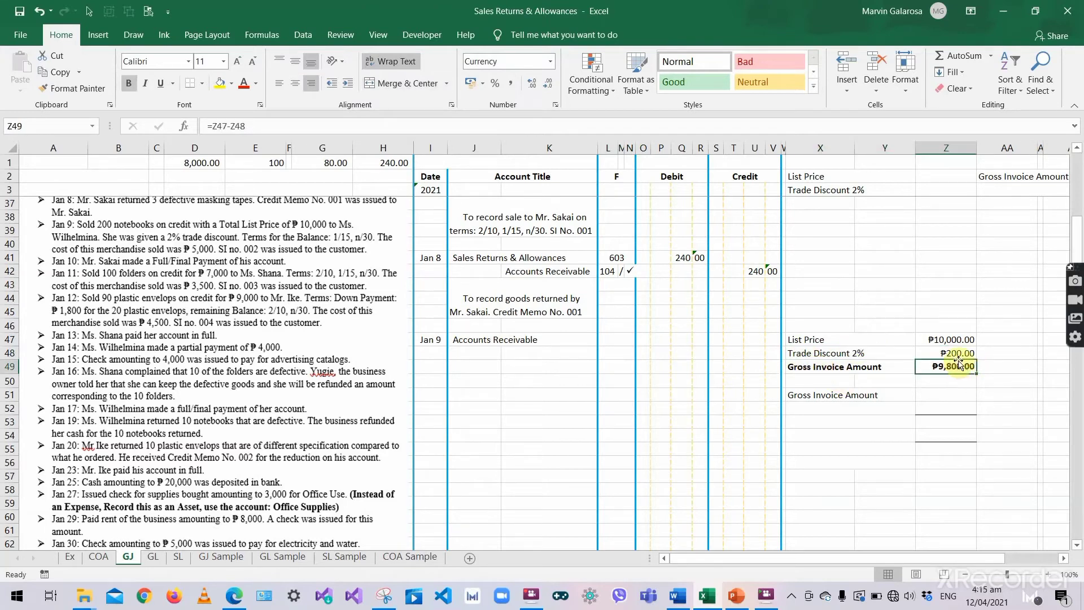
{"action": "left_click", "coordinate": [959, 355]}
{"action": "left_click", "coordinate": [954, 367]}
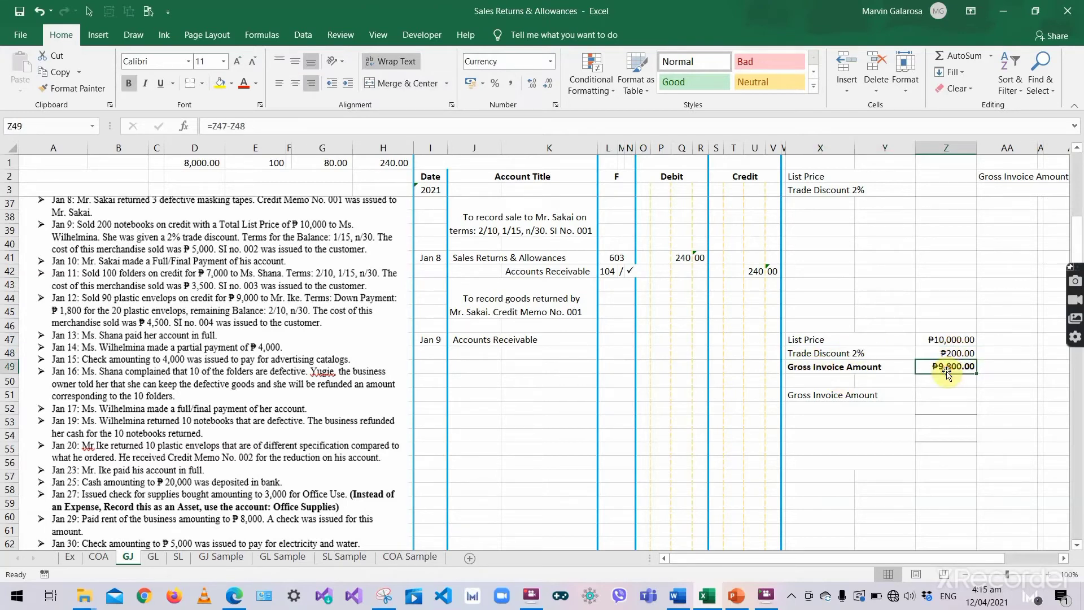
{"action": "left_click", "coordinate": [663, 338]}
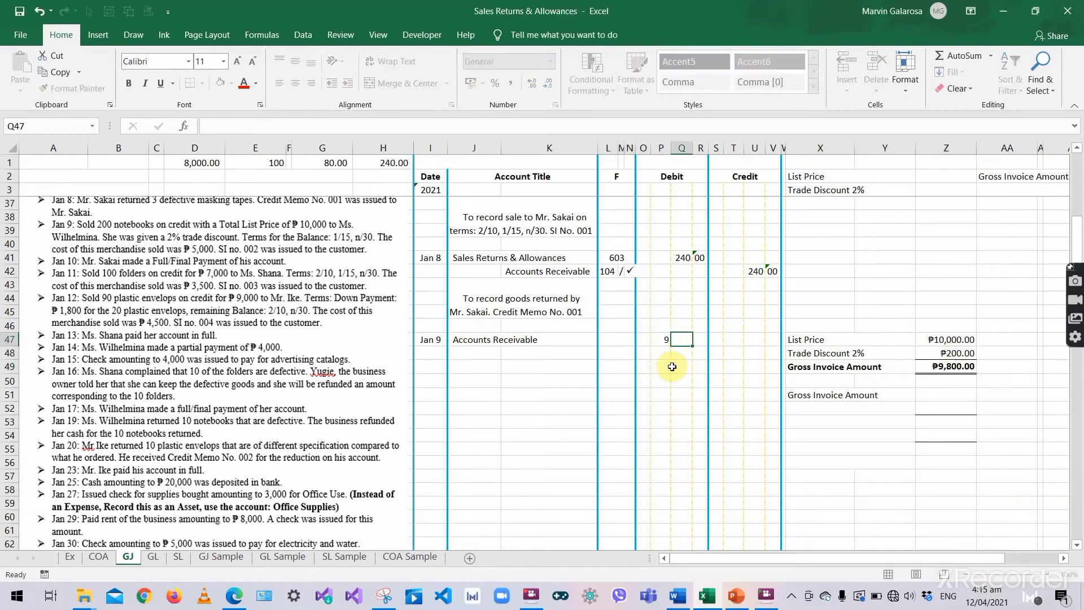
{"action": "type", "text": "9"}
{"action": "key", "text": "Tab"}
{"action": "type", "text": "800"}
{"action": "key", "text": "Tab"}
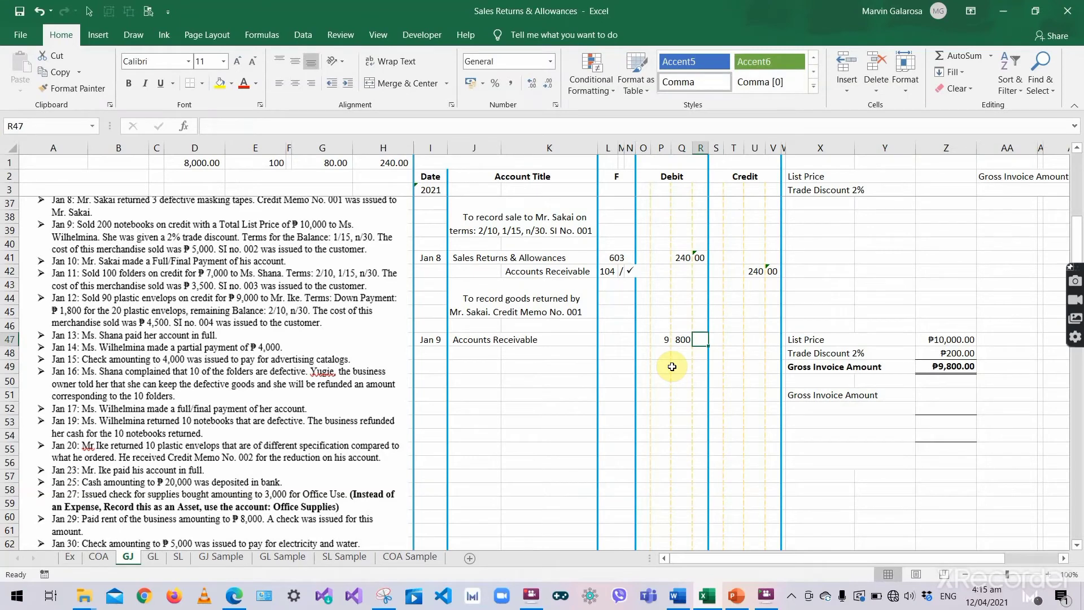
{"action": "type", "text": "00"}
- Credit Sales 9,800 on the next line of the entry
{"action": "left_click", "coordinate": [534, 353]}
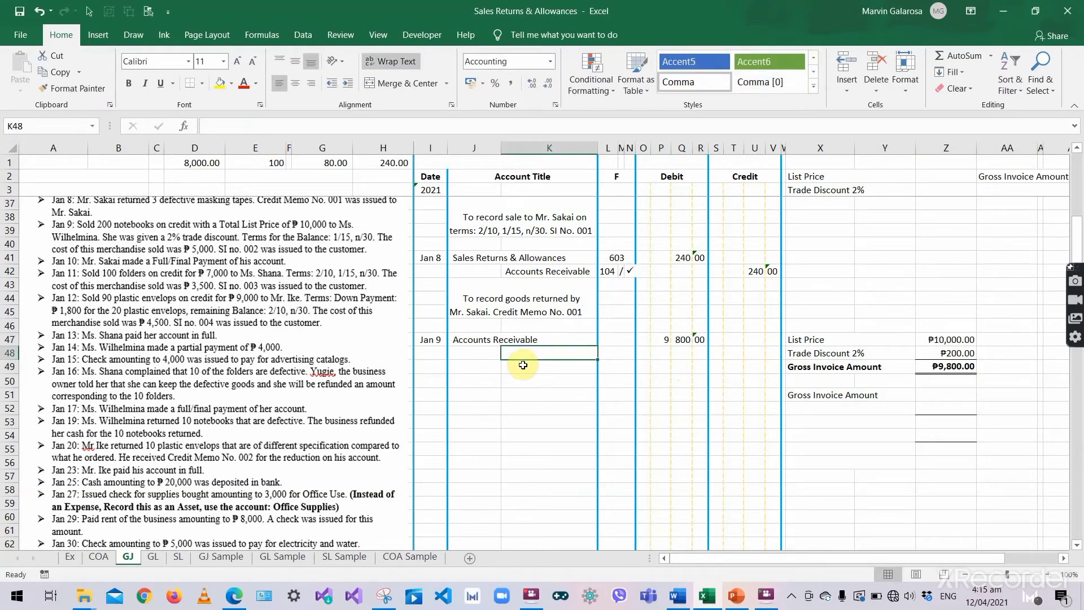
{"action": "type", "text": "Sales"}
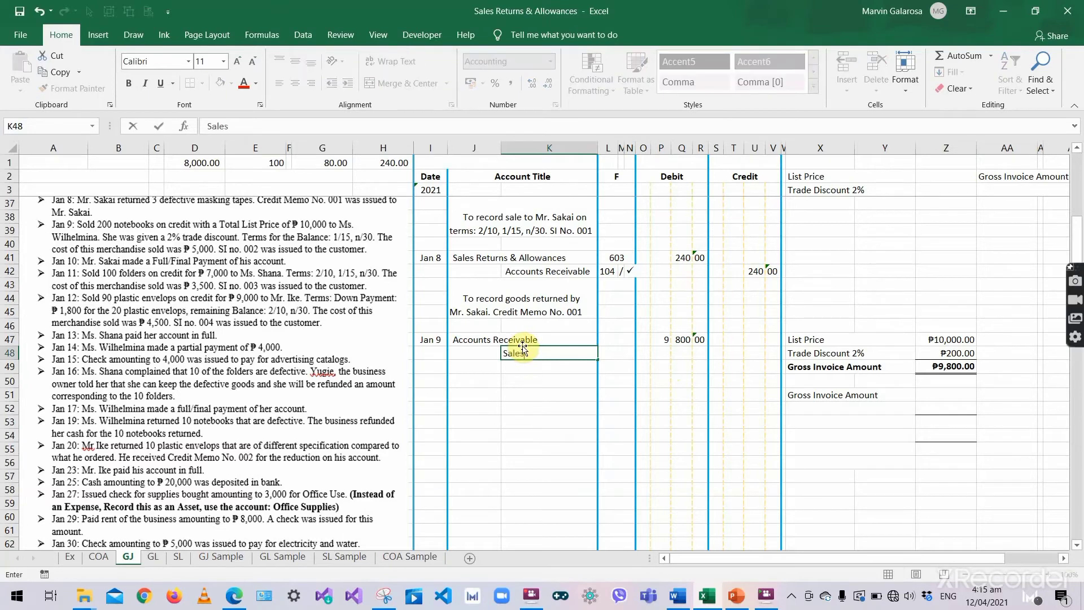
{"action": "key", "text": "Tab"}
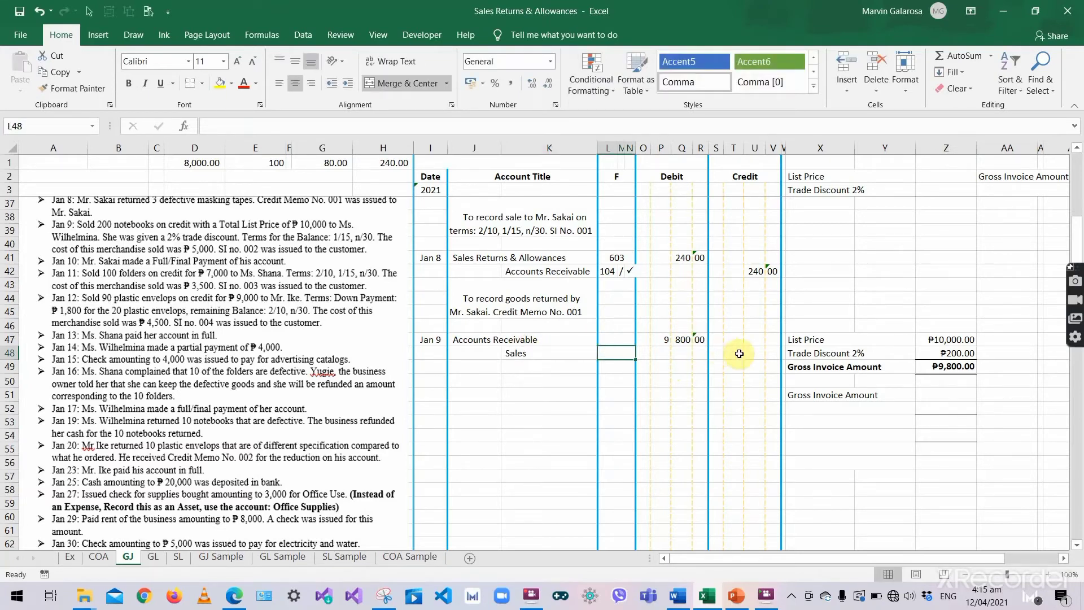
{"action": "left_click", "coordinate": [739, 354]}
{"action": "type", "text": "9"}
{"action": "key", "text": "Tab"}
{"action": "type", "text": "800"}
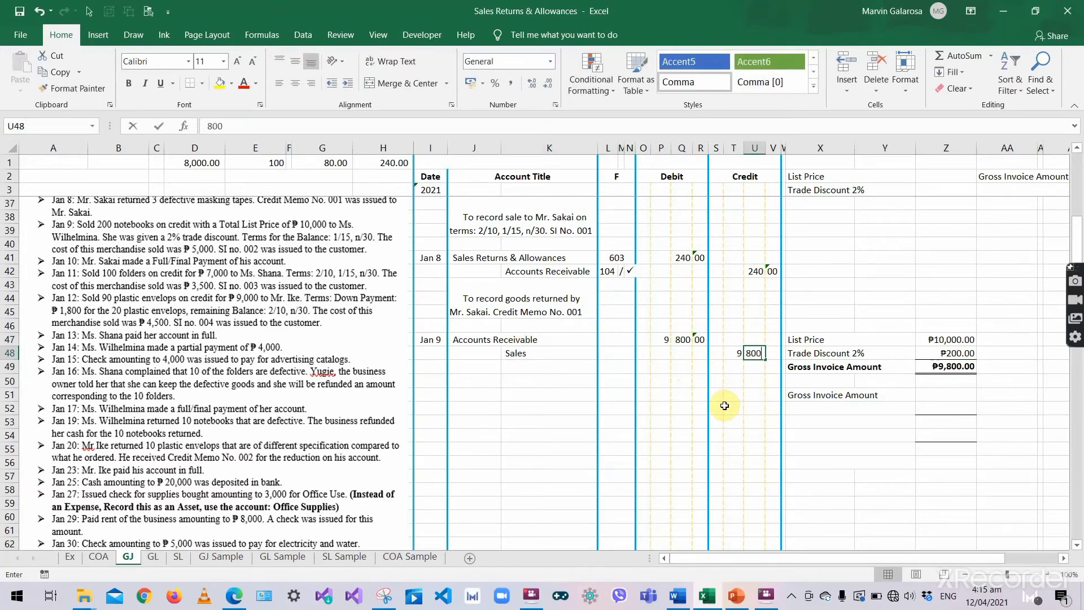
{"action": "key", "text": "Return"}
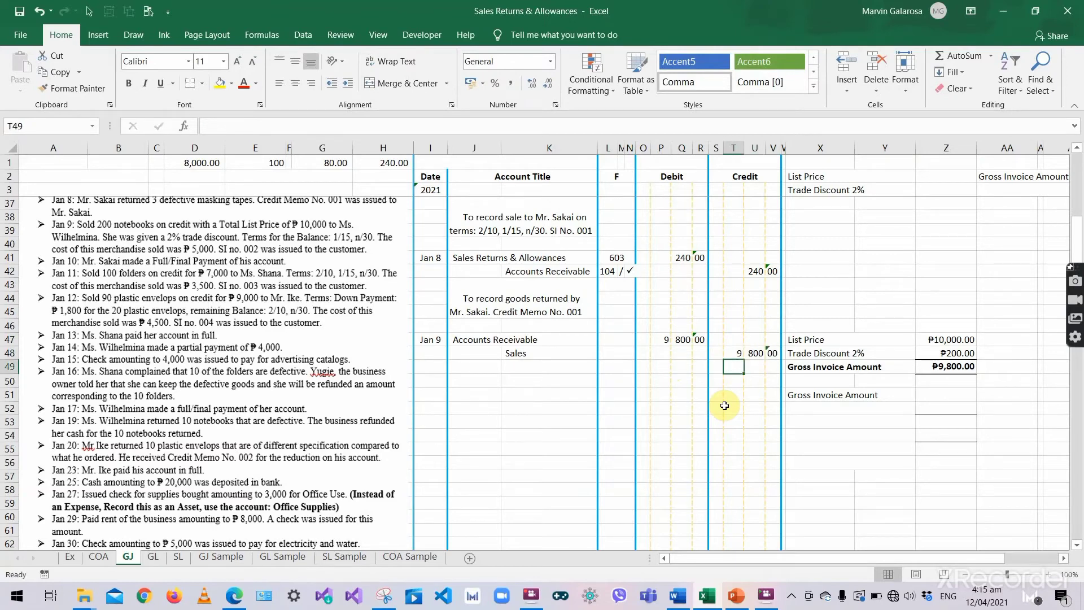
- Write the explanation: sale to the customer on terms 1/15, n/30, SI no. 002
{"action": "left_click", "coordinate": [496, 305]}
{"action": "key", "text": "ctrl+c"}
{"action": "left_click", "coordinate": [485, 366]}
{"action": "key", "text": "ctrl+v"}
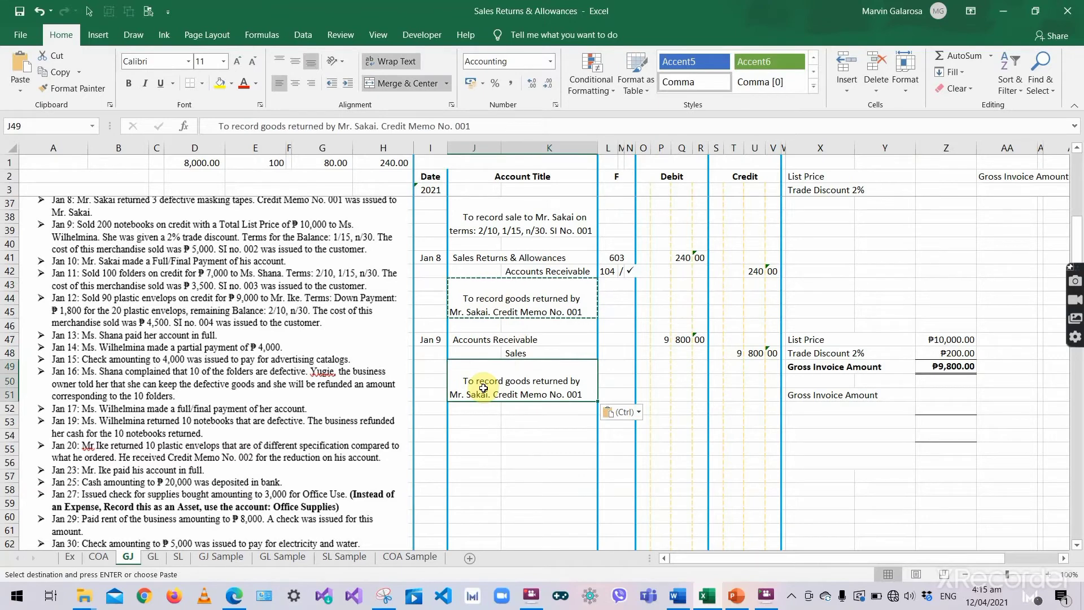
{"action": "key", "text": "ctrl+z"}
{"action": "double_click", "coordinate": [484, 388]}
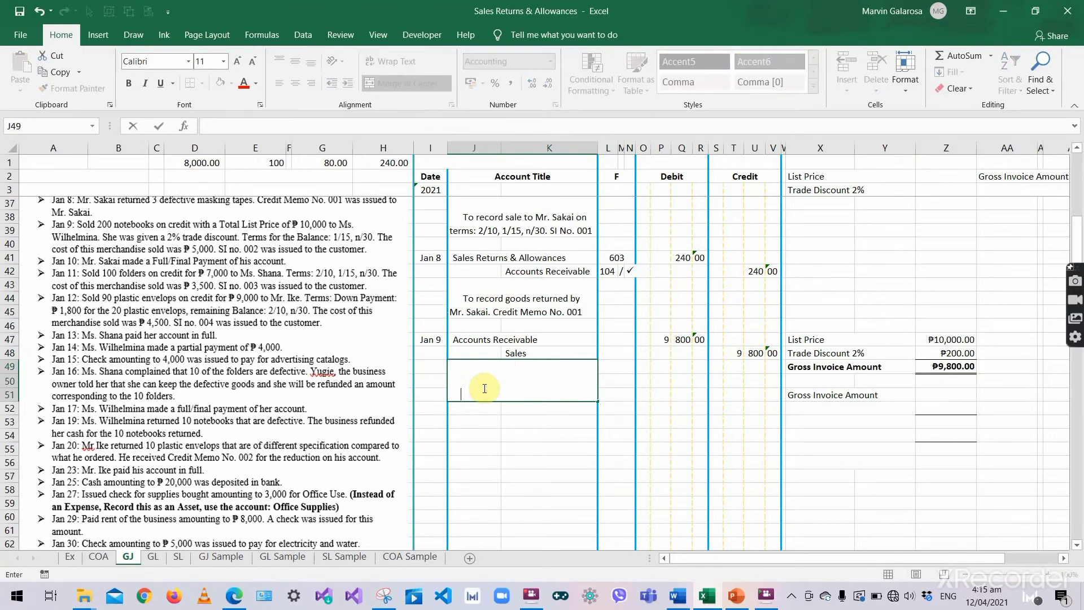
{"action": "type", "text": "To record sale to Ms"}
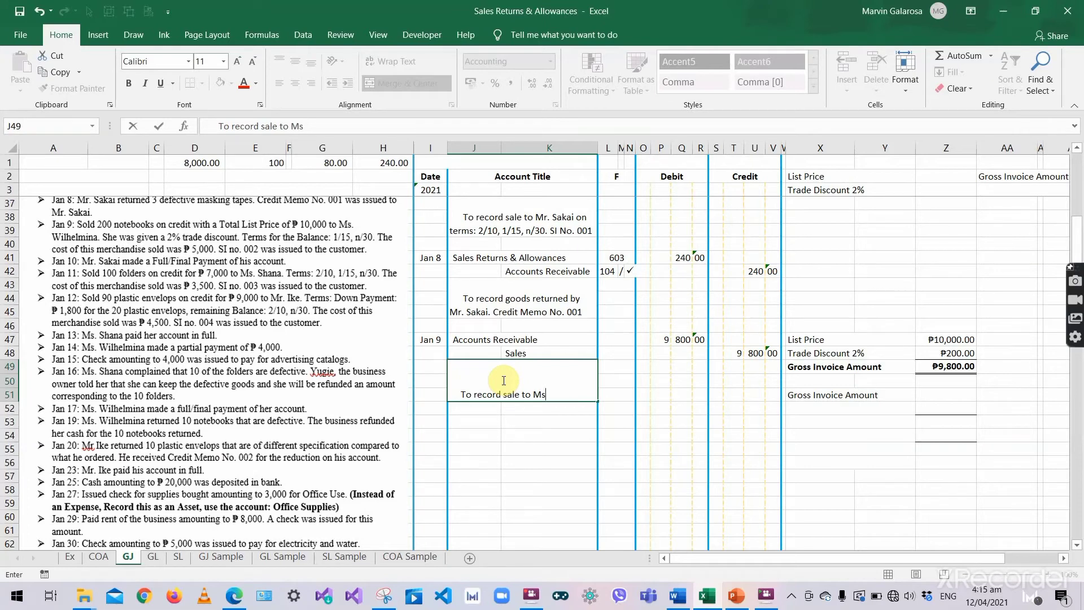
{"action": "type", "text": ". Wilhelmina on terms"}
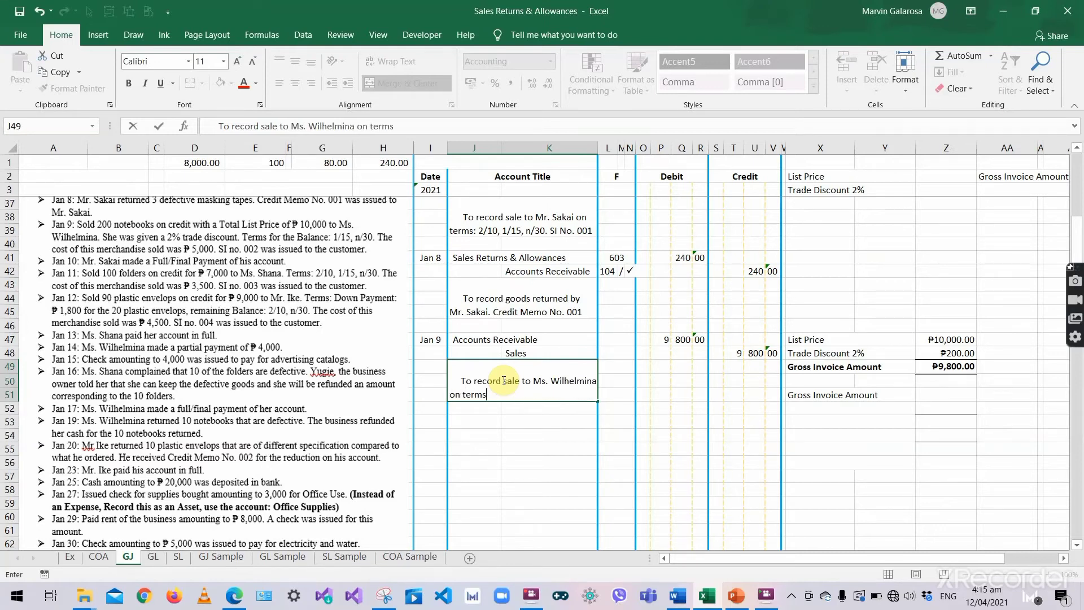
{"action": "type", "text": ":"}
{"action": "type", "text": "1/15, n/30. SI n"}
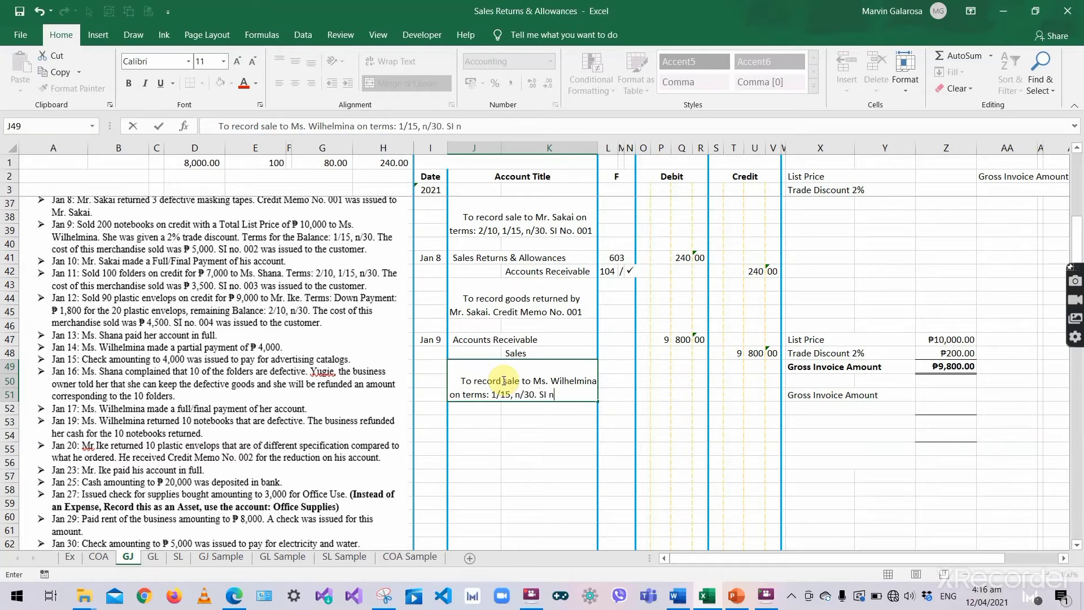
{"action": "type", "text": "o. 002"}
{"action": "key", "text": "Tab"}
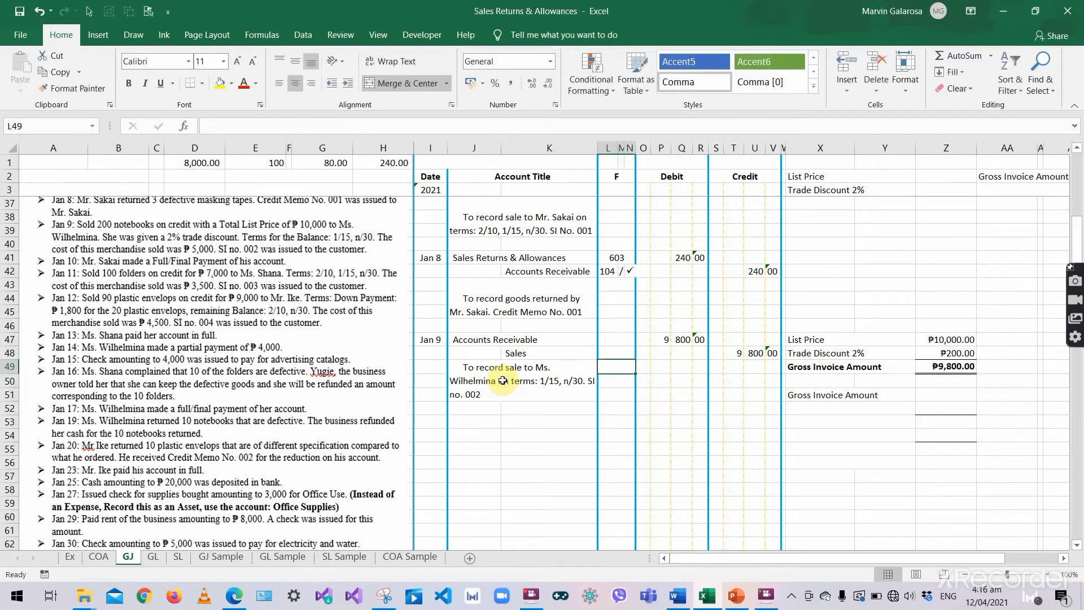
{"action": "left_click", "coordinate": [678, 381]}
{"action": "left_click", "coordinate": [615, 343]}
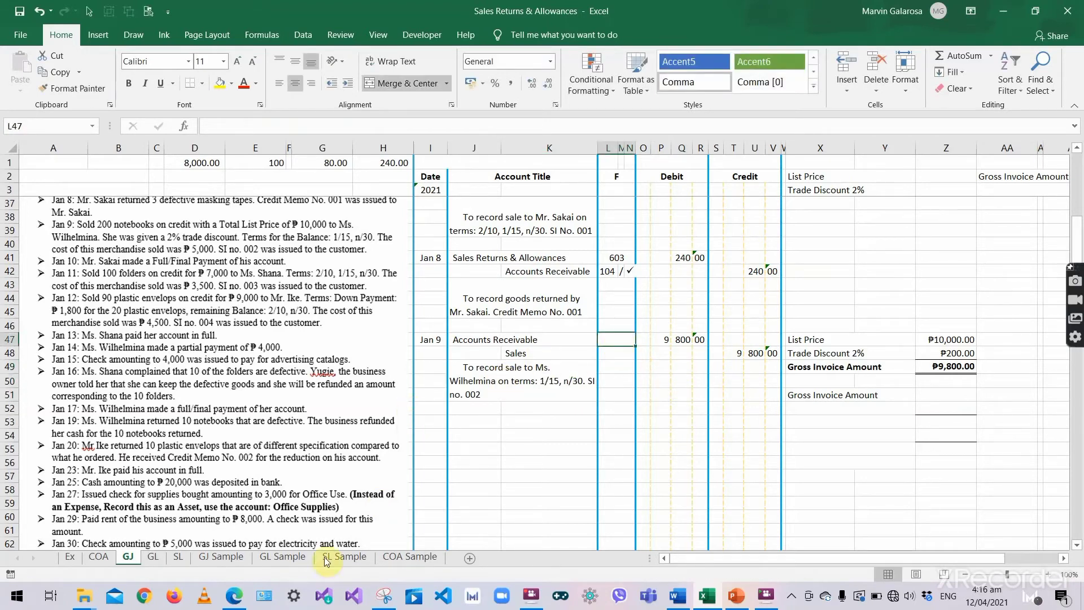
- In the GL Accounts Receivable ledger, enter a Jan 9 line with SI 002 particulars
{"action": "left_click", "coordinate": [154, 557]}
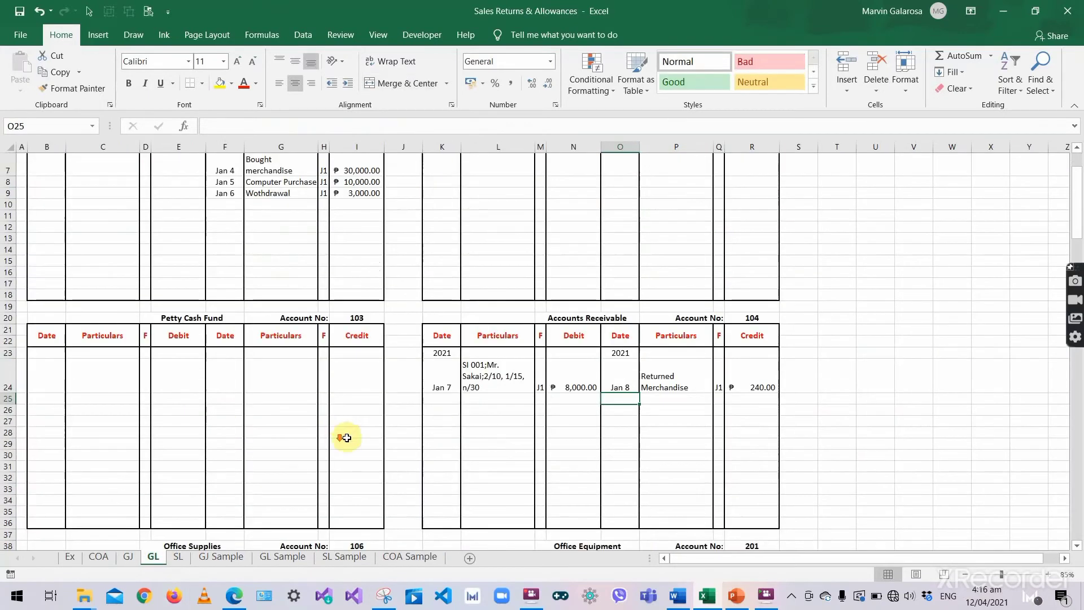
{"action": "left_click", "coordinate": [443, 389]}
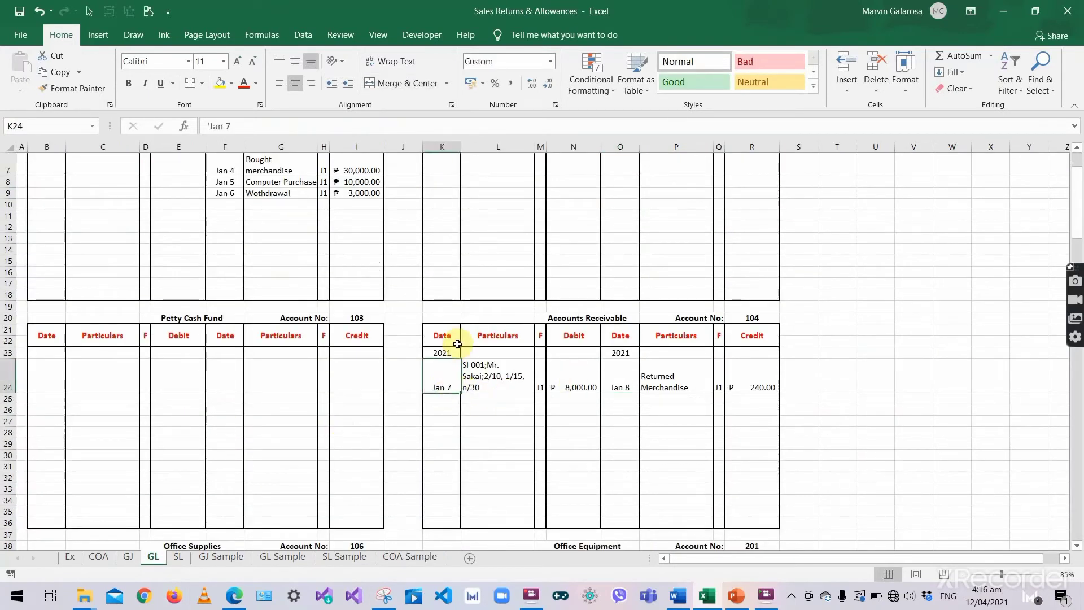
{"action": "left_click", "coordinate": [443, 403]}
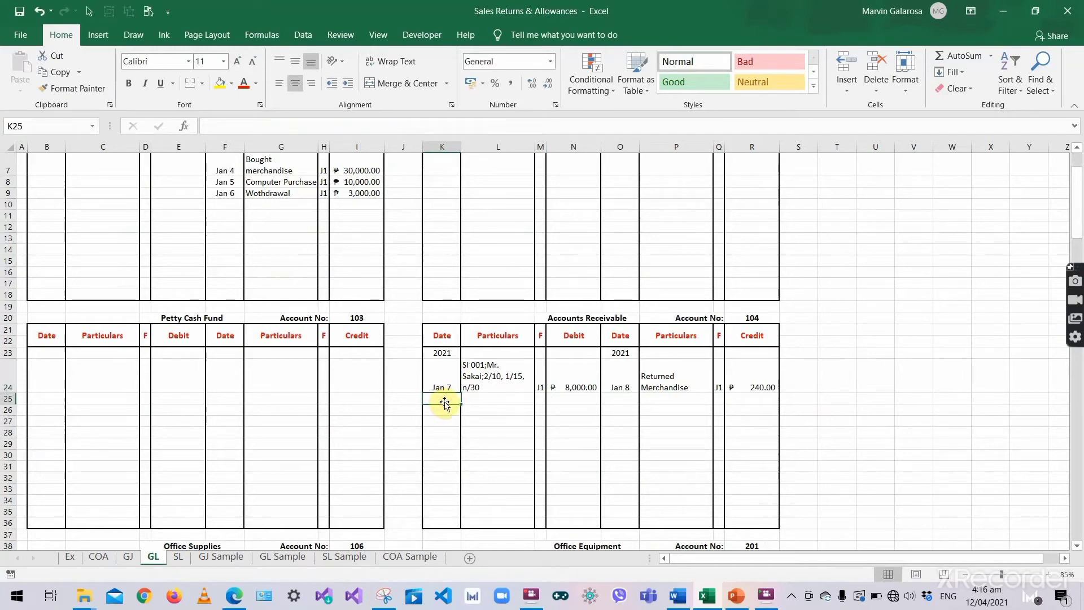
{"action": "left_click", "coordinate": [128, 557]}
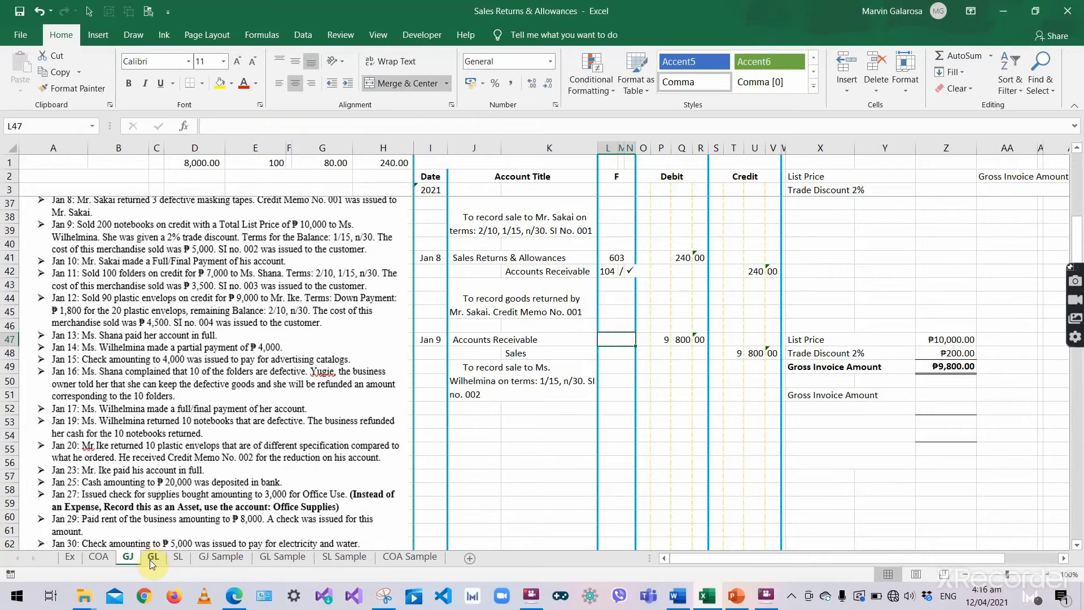
{"action": "left_click", "coordinate": [151, 558]}
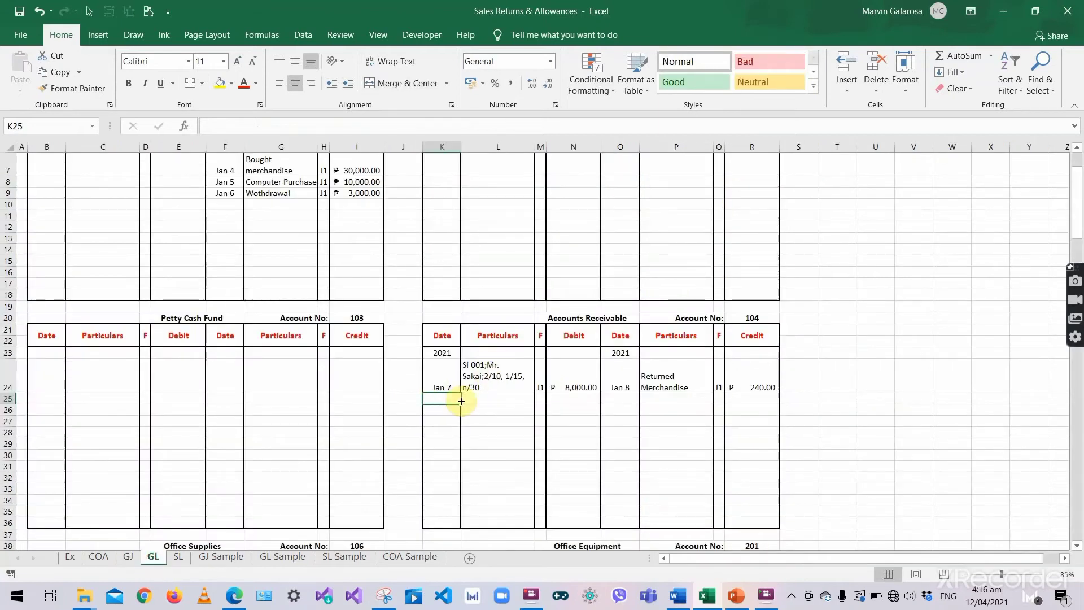
{"action": "type", "text": "'Jan 9"}
{"action": "key", "text": "Tab"}
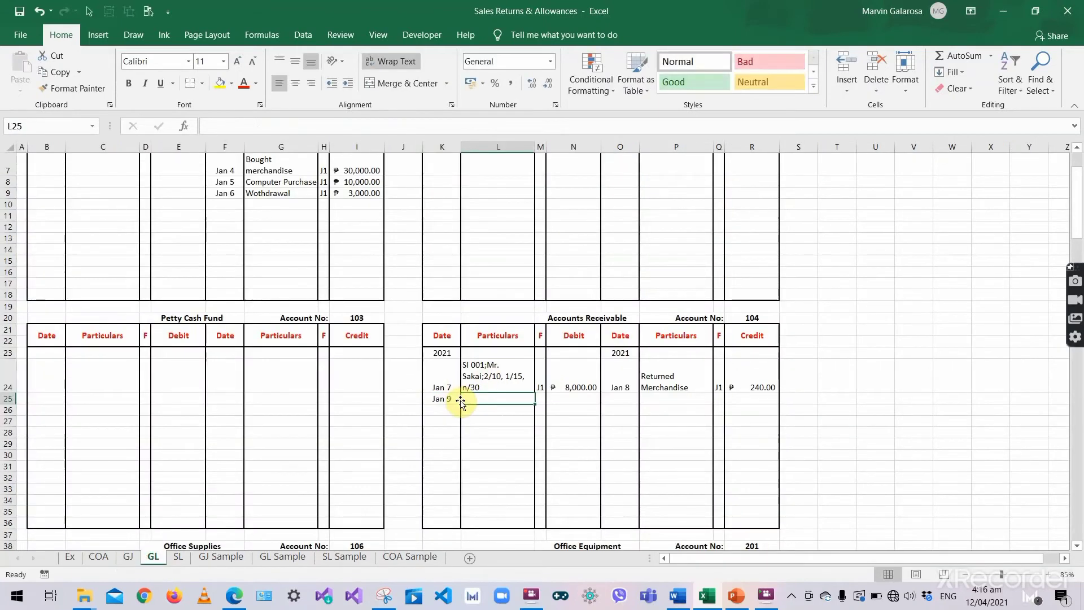
{"action": "type", "text": "S"}
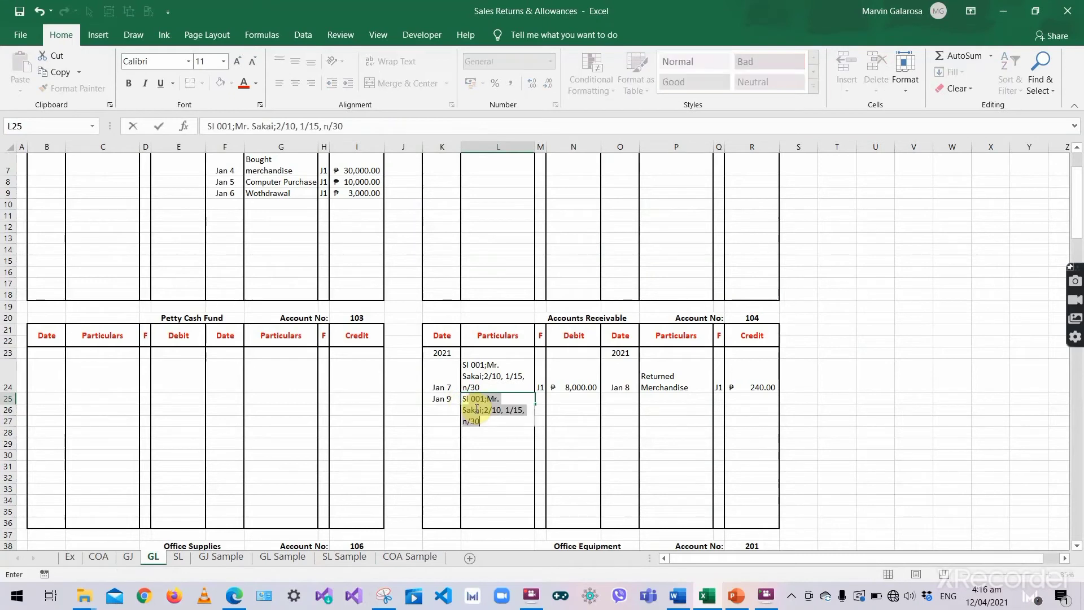
{"action": "type", "text": "I 002"}
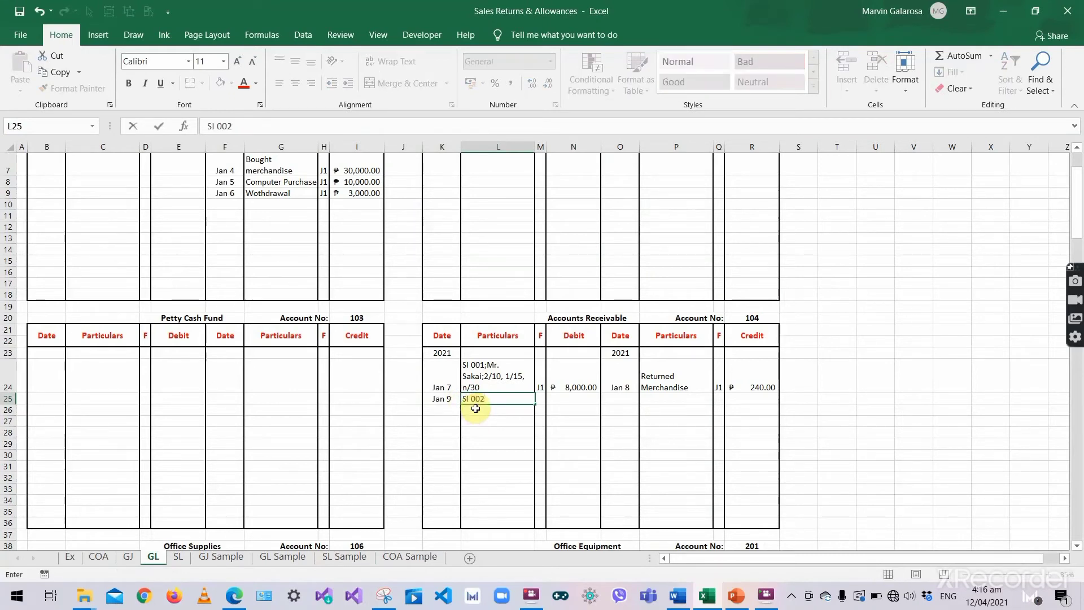
{"action": "type", "text": "; Ms. Wilhelmina; 1/15, n"}
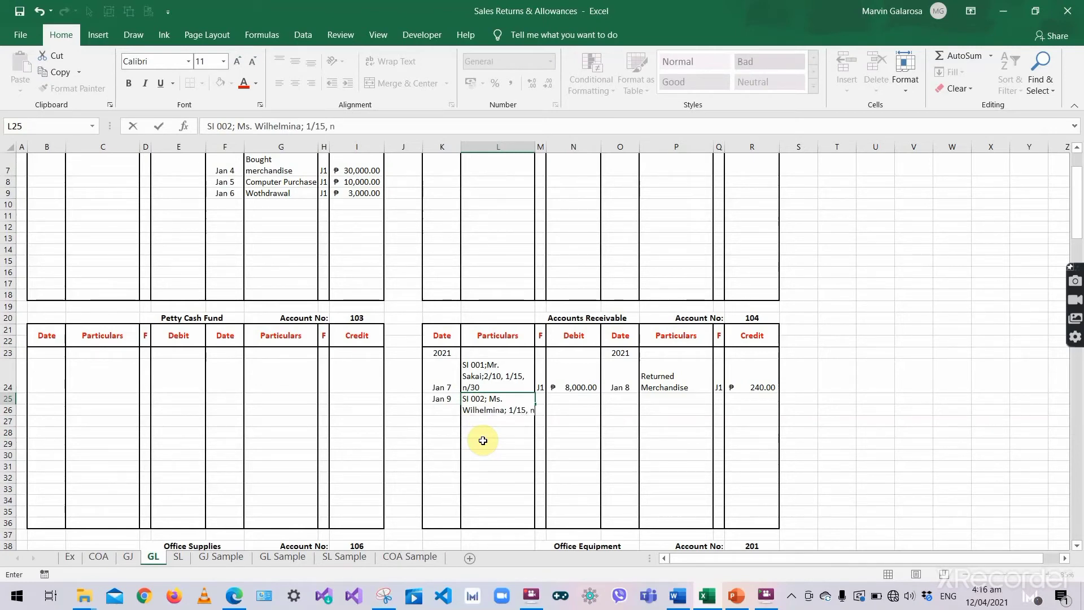
{"action": "type", "text": "0"}
{"action": "key", "text": "Tab"}
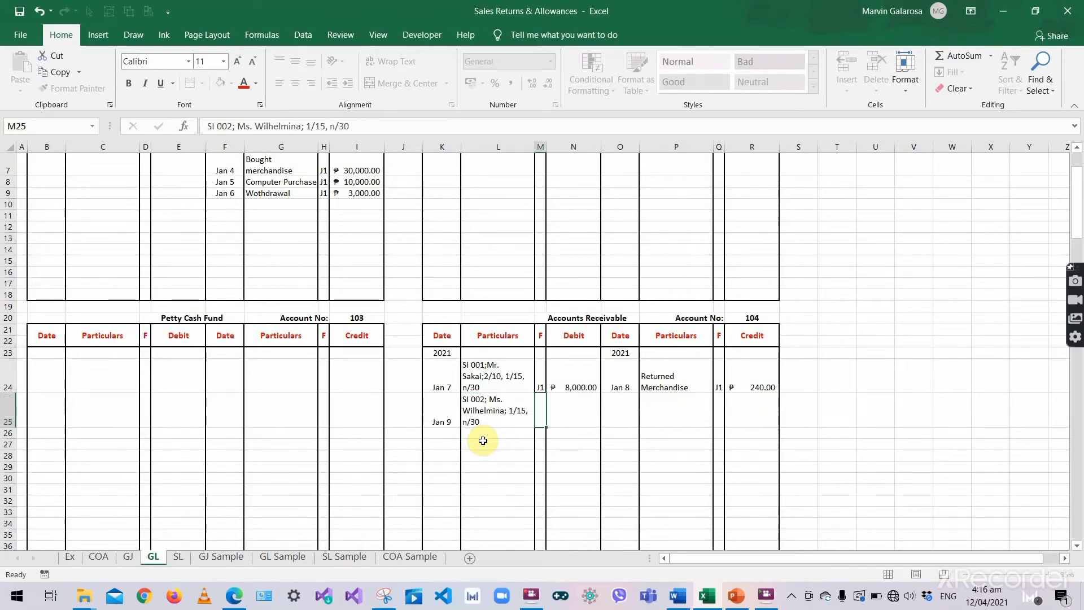
- Give the Jan 9 Accounts Receivable line folio J1 and a 9,800 debit
{"action": "type", "text": "J1"}
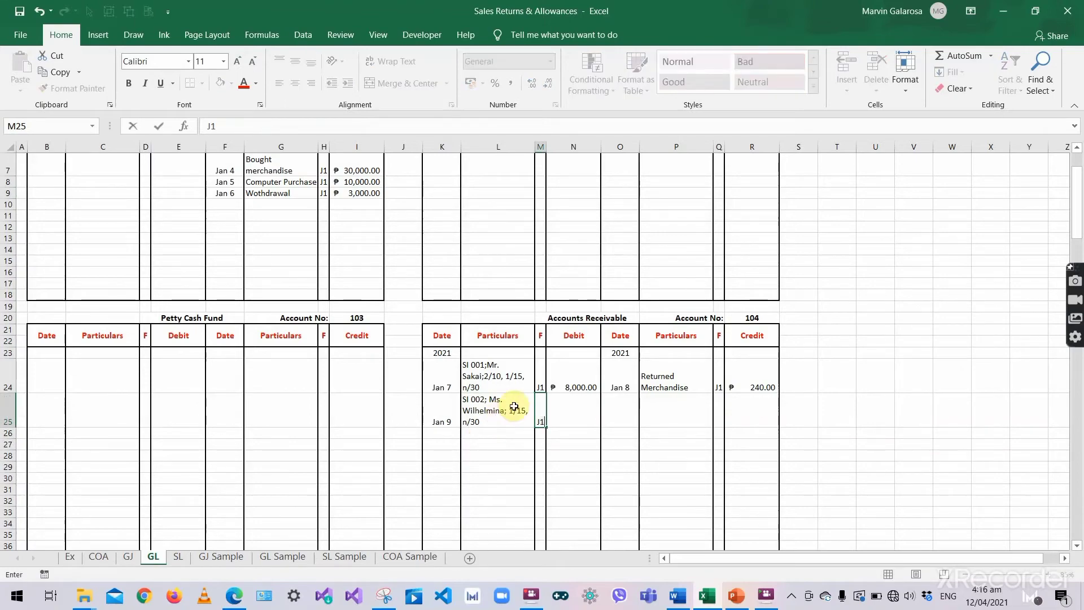
{"action": "left_click", "coordinate": [554, 406]}
{"action": "left_click", "coordinate": [136, 557]}
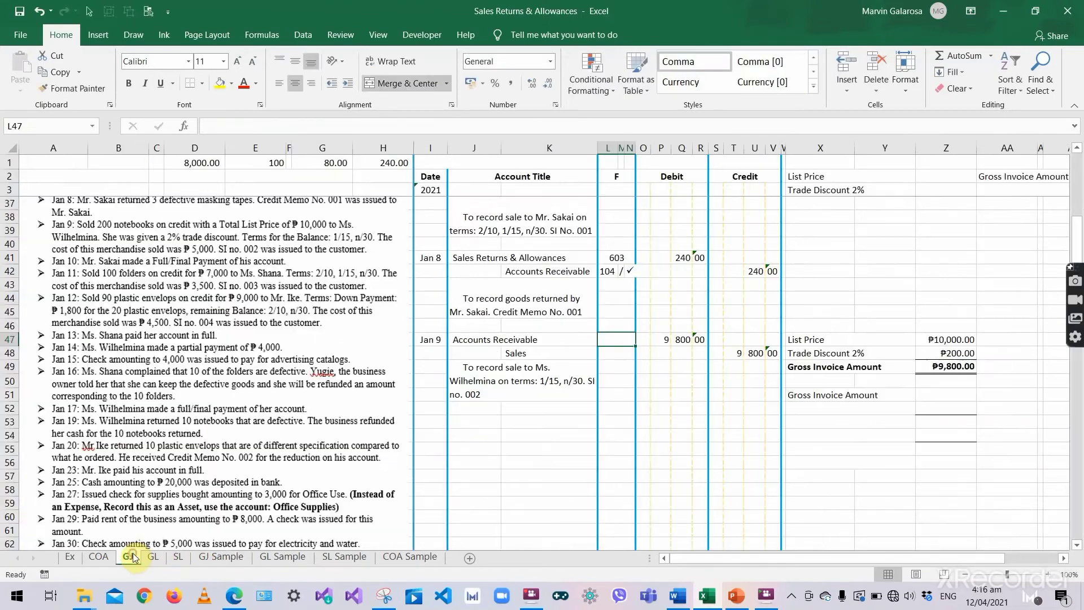
{"action": "left_click", "coordinate": [152, 559]}
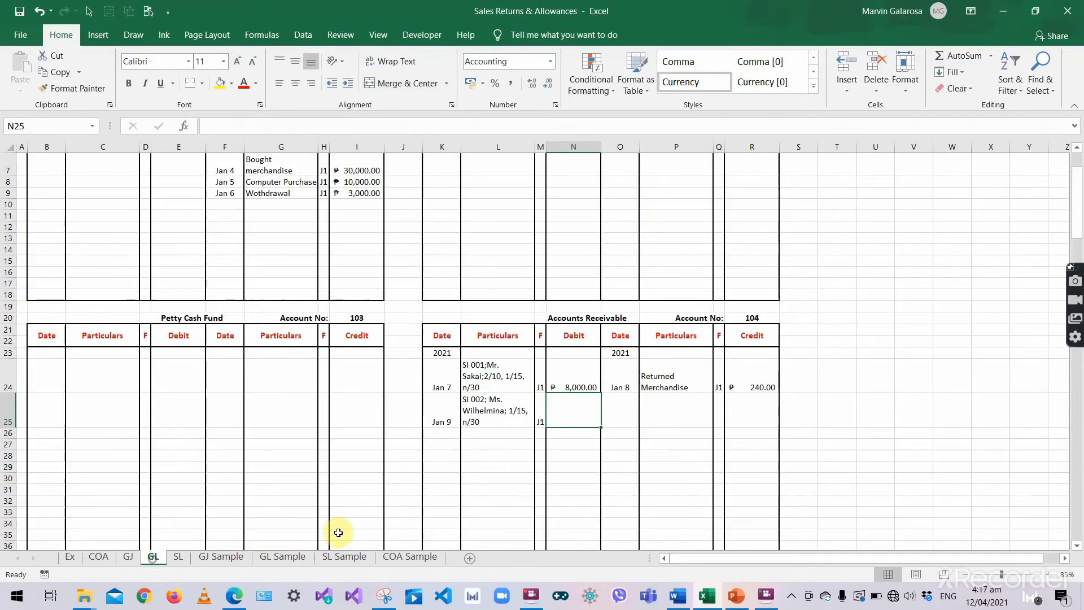
{"action": "type", "text": "9,800"}
{"action": "key", "text": "Tab"}
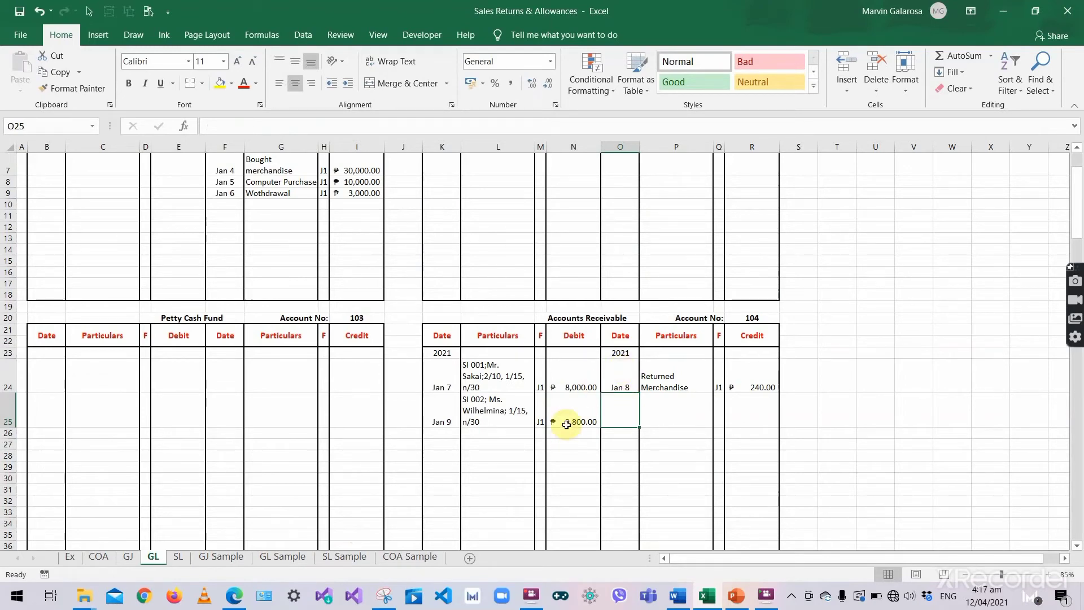
{"action": "left_click", "coordinate": [747, 318]}
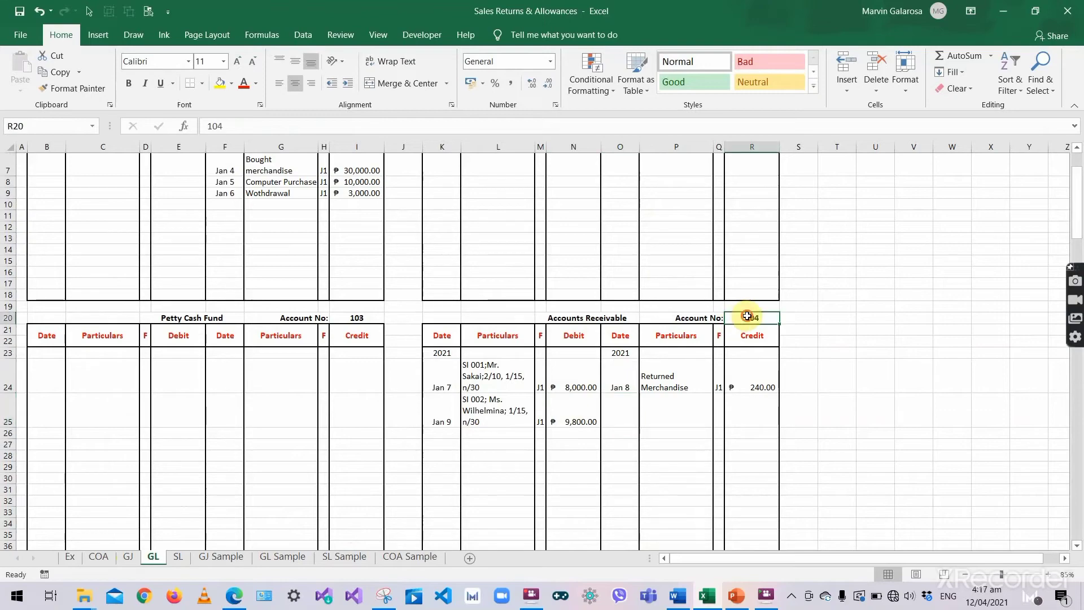
- Put posting reference 104 in the folio cell L47 of the Jan 9 Accounts Receivable line
{"action": "left_click", "coordinate": [128, 556]}
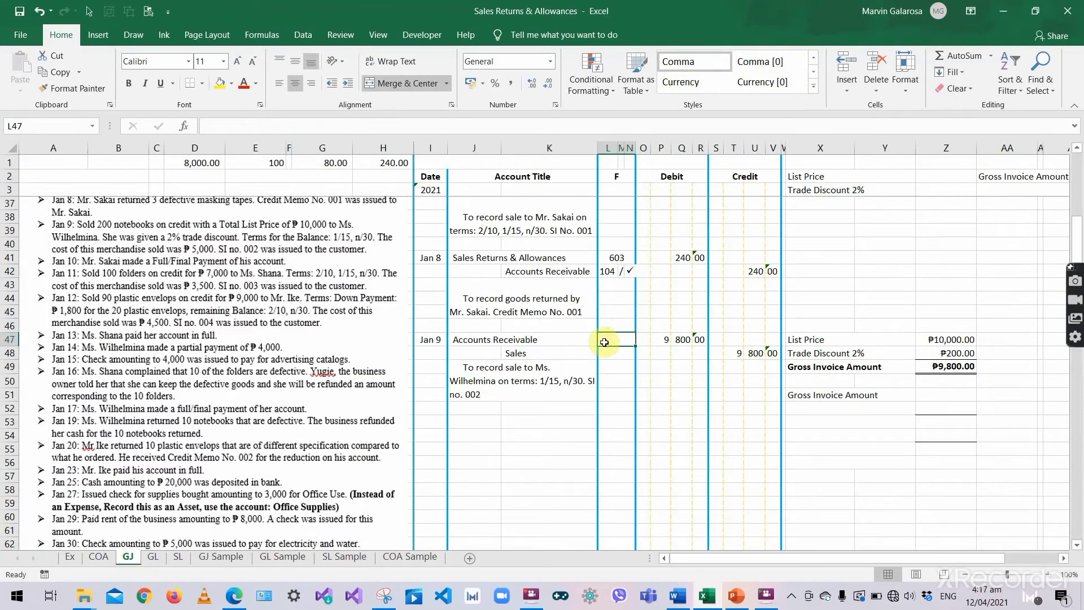
{"action": "left_click", "coordinate": [610, 271]}
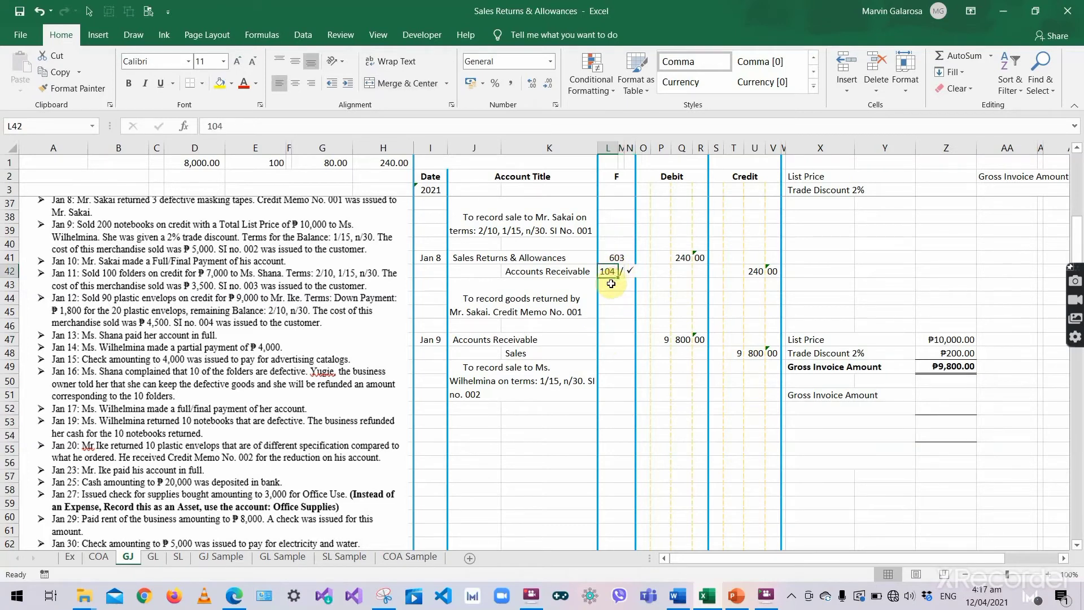
{"action": "left_click", "coordinate": [606, 160]}
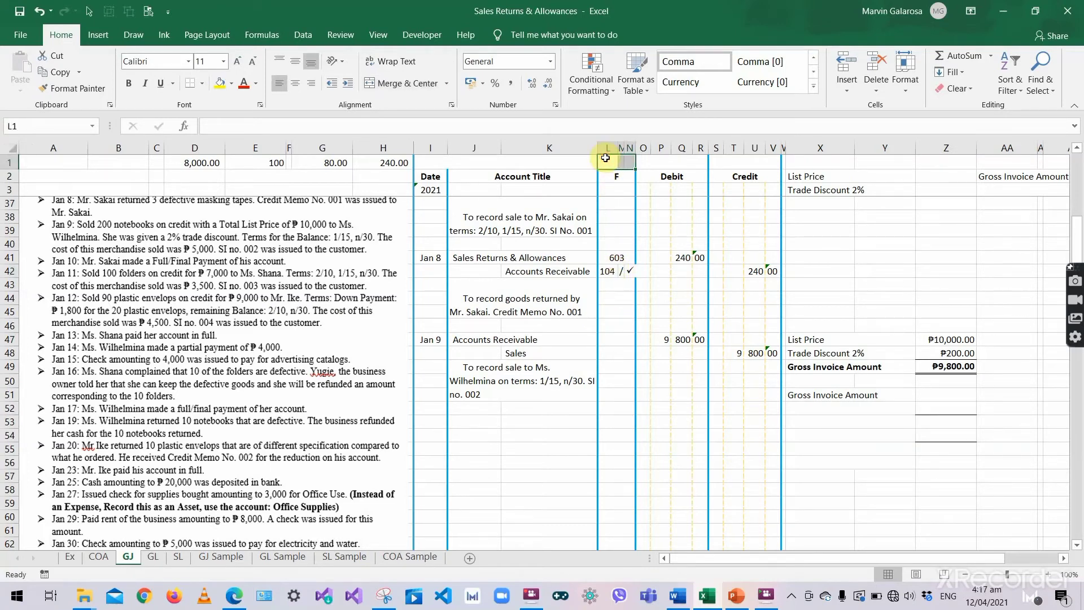
{"action": "key", "text": "ctrl+c"}
{"action": "left_click", "coordinate": [607, 337]}
{"action": "key", "text": "ctrl+v"}
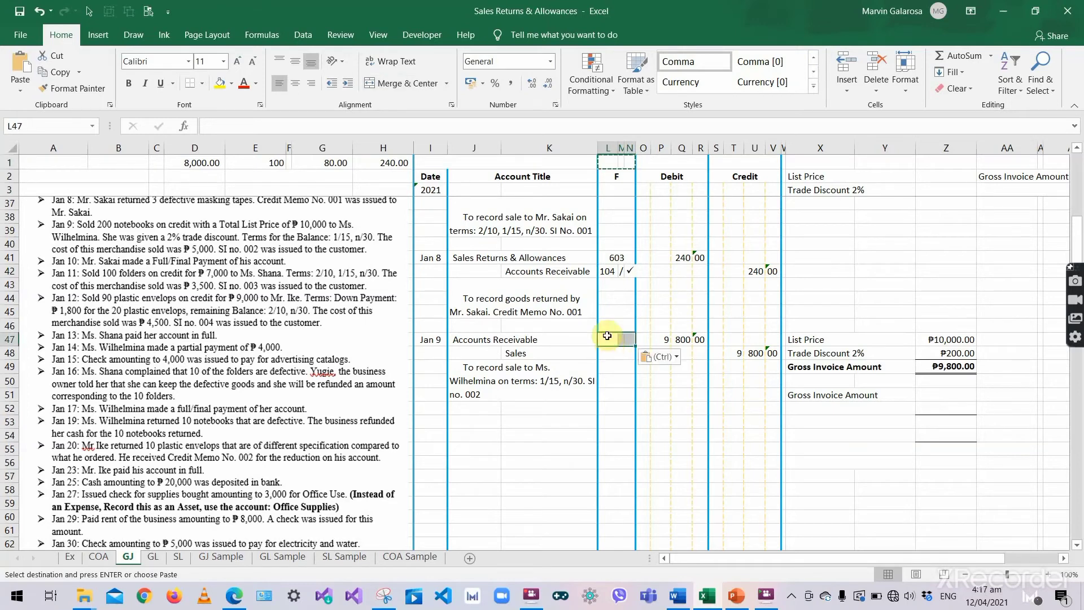
{"action": "key", "text": "Return"}
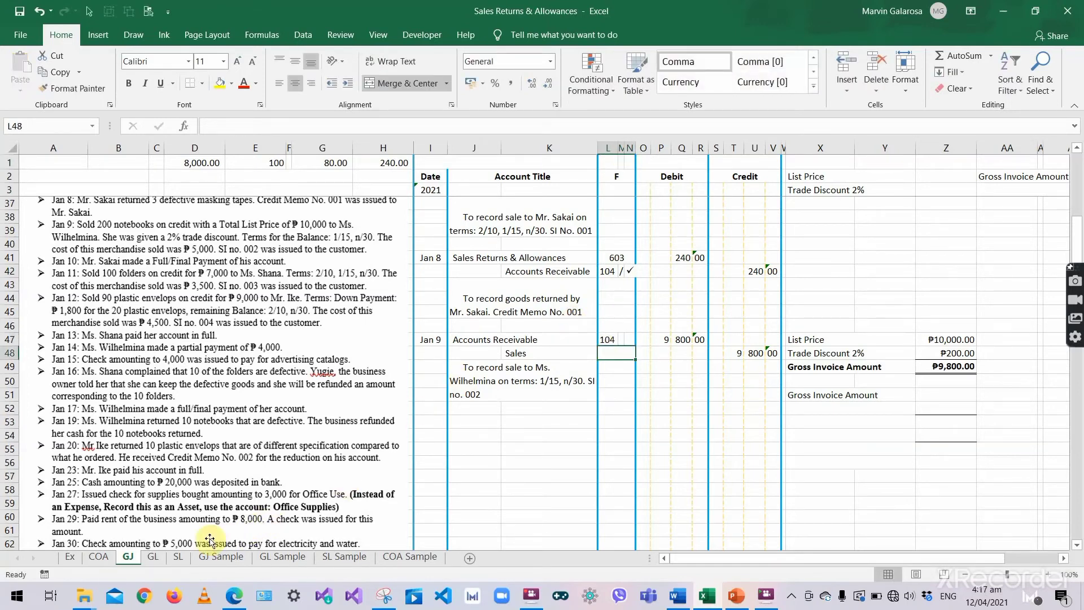
- In the GL Sales ledger, start a Jan 8 line with particulars Sold Merchandise
{"action": "left_click", "coordinate": [158, 558]}
{"action": "scroll", "coordinate": [593, 259], "scroll_direction": "down", "scroll_amount": 5}
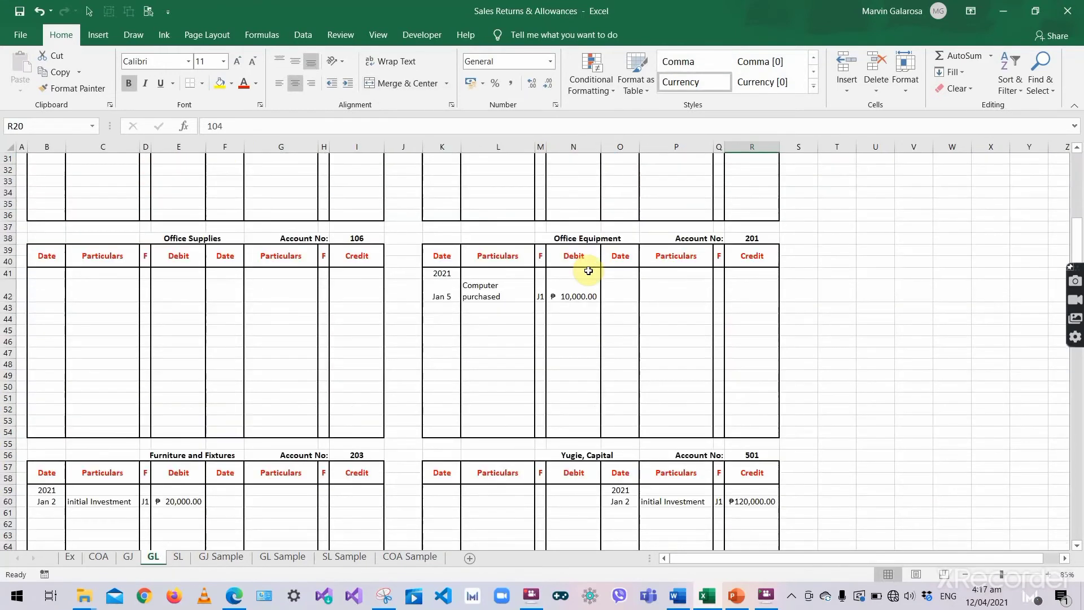
{"action": "scroll", "coordinate": [588, 271], "scroll_direction": "down", "scroll_amount": 7}
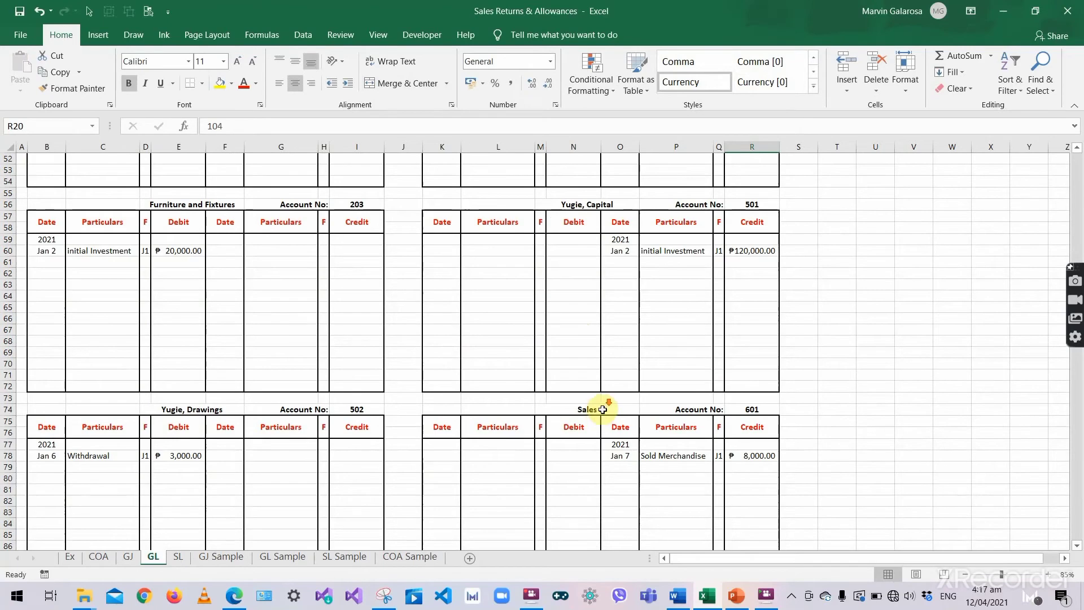
{"action": "scroll", "coordinate": [603, 410], "scroll_direction": "down", "scroll_amount": 2}
{"action": "left_click", "coordinate": [619, 400]}
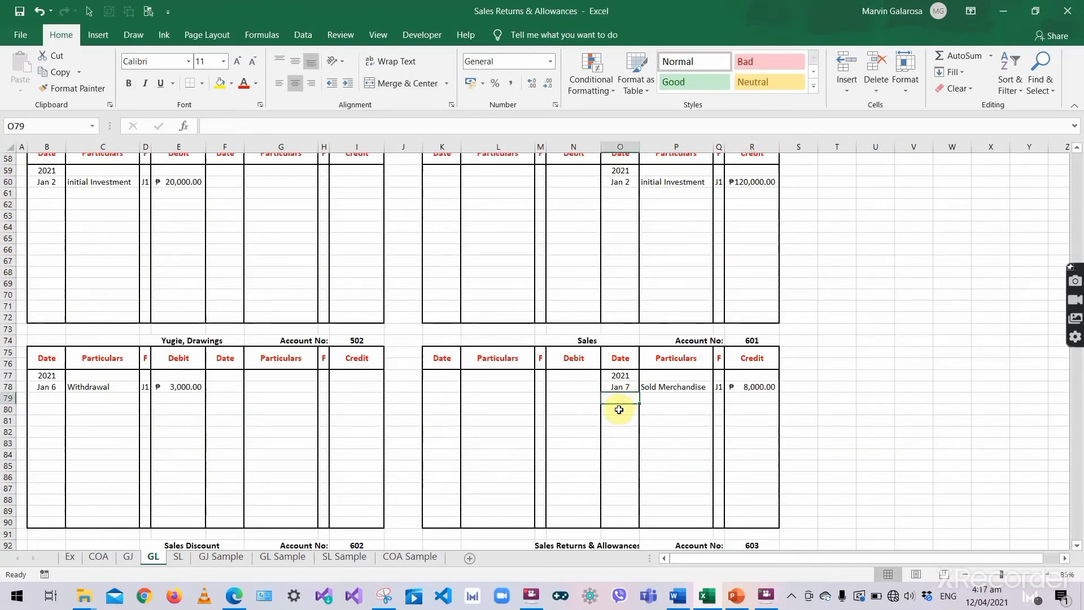
{"action": "type", "text": "'Jan 8"}
{"action": "key", "text": "Tab"}
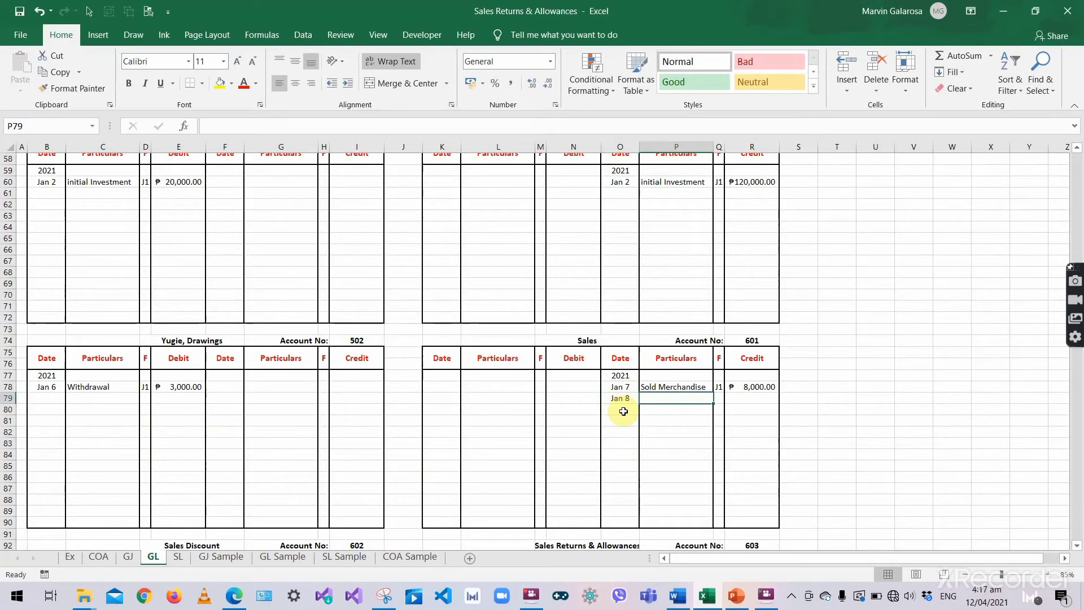
{"action": "left_click", "coordinate": [683, 385]}
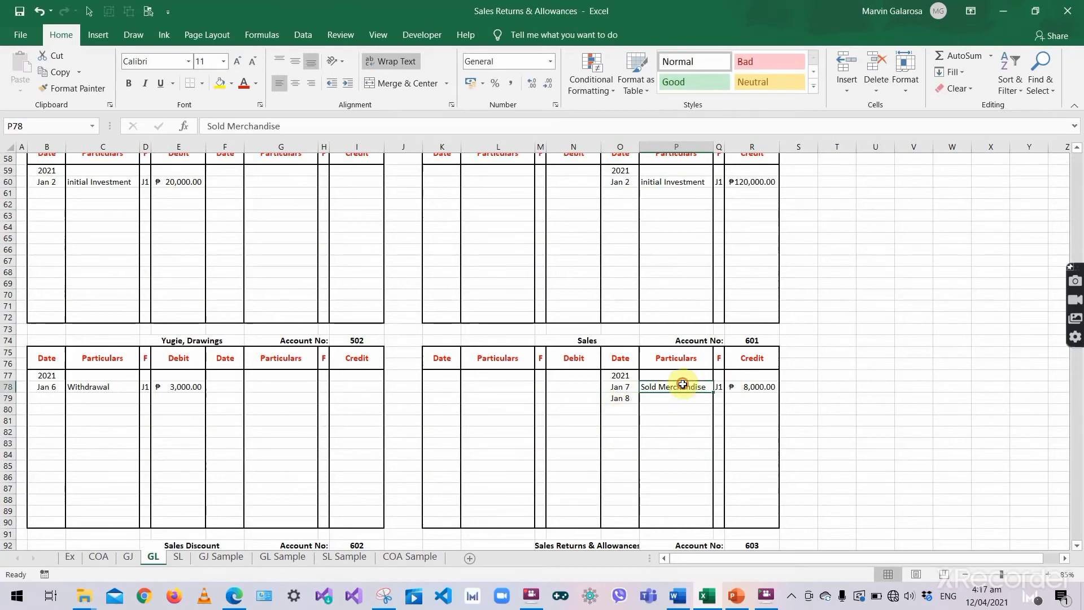
{"action": "key", "text": "ctrl+c"}
{"action": "left_click", "coordinate": [683, 399]}
{"action": "key", "text": "ctrl+v"}
- Give the Jan 8 Sales line folio J1 and a 9,800 credit
{"action": "left_click", "coordinate": [717, 399]}
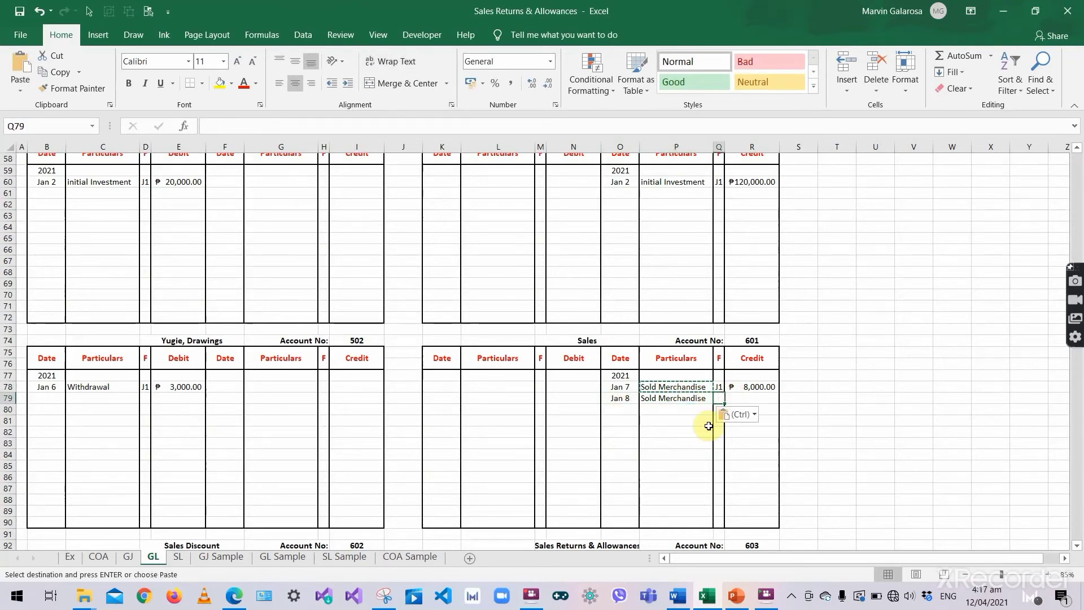
{"action": "type", "text": "J1"}
{"action": "key", "text": "Tab"}
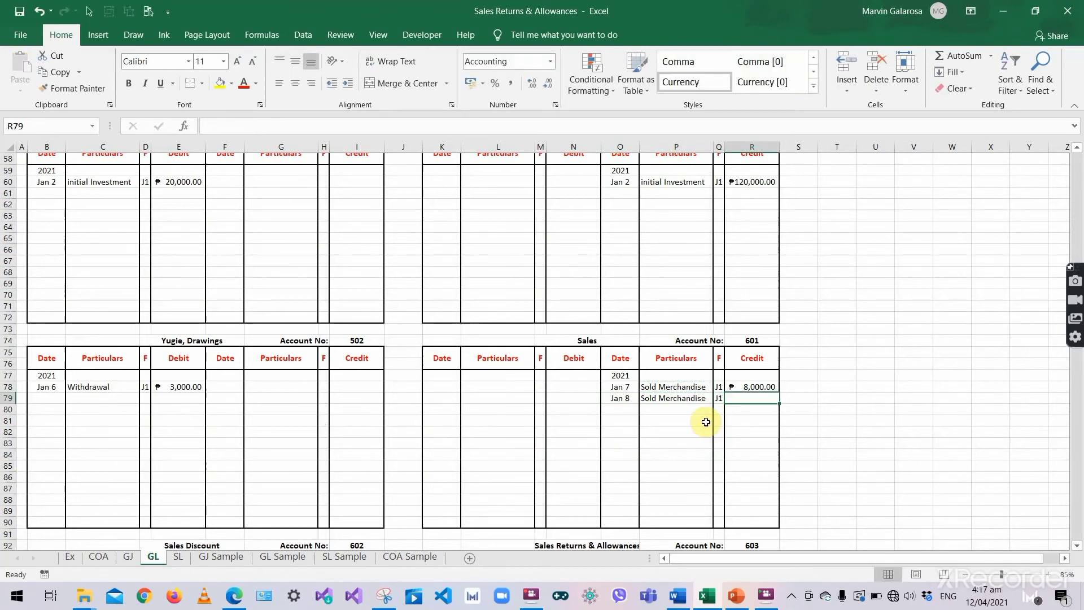
{"action": "type", "text": "9,80"}
{"action": "type", "text": "00"}
{"action": "key", "text": "Return"}
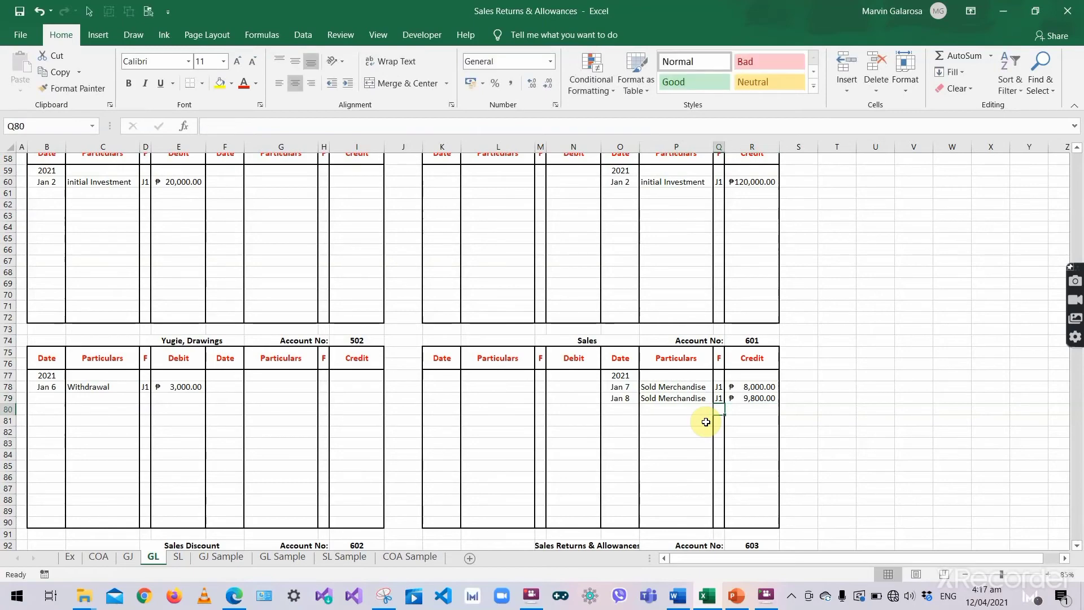
{"action": "left_click", "coordinate": [753, 341]}
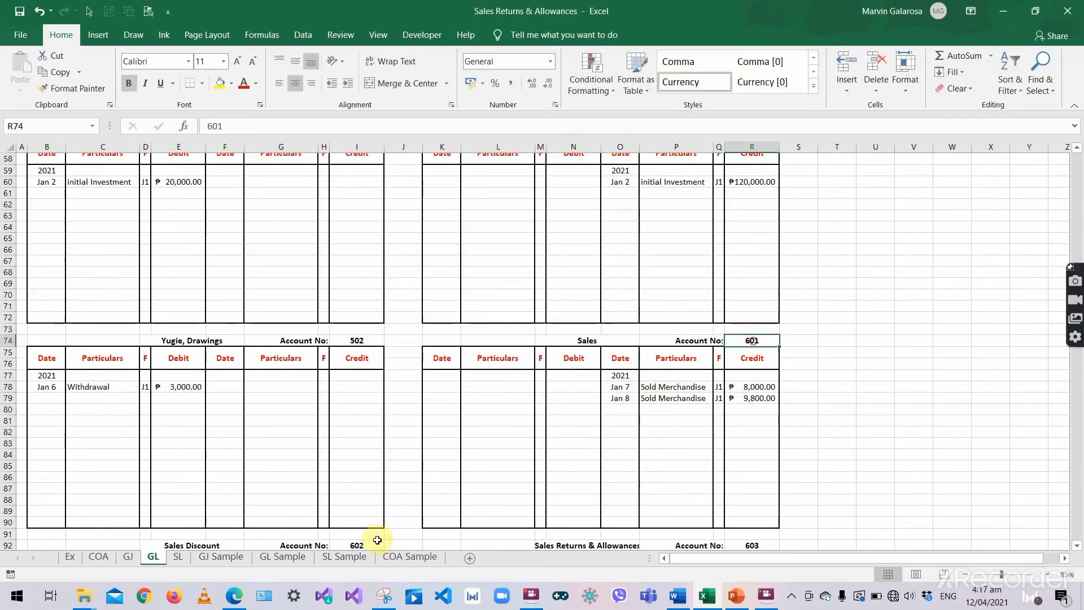
- Enter posting reference 601 on the Jan 9 Sales line of the journal
{"action": "left_click", "coordinate": [128, 557]}
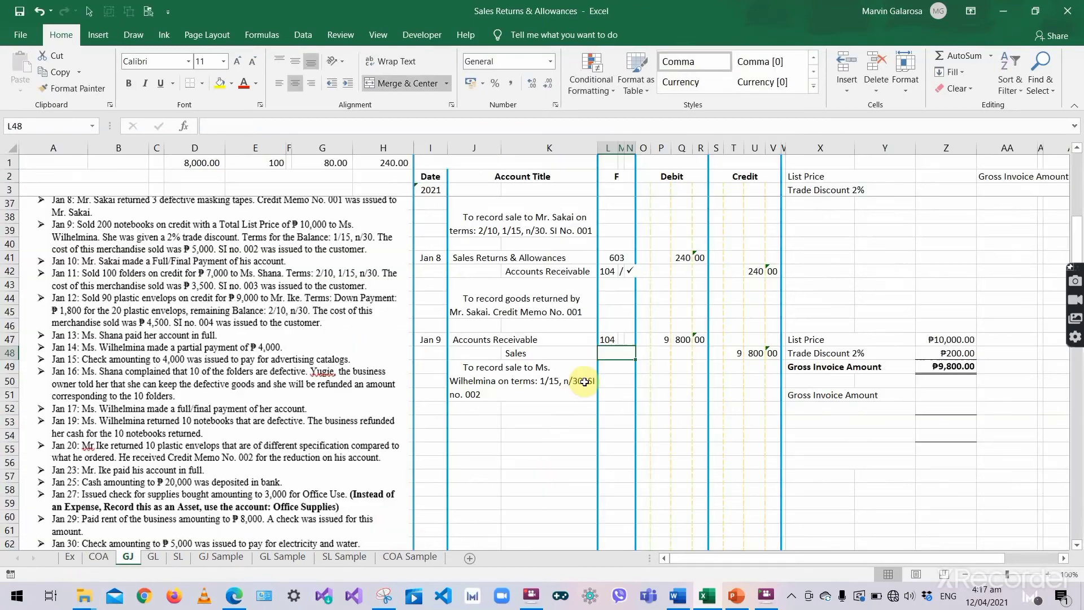
{"action": "type", "text": "6"}
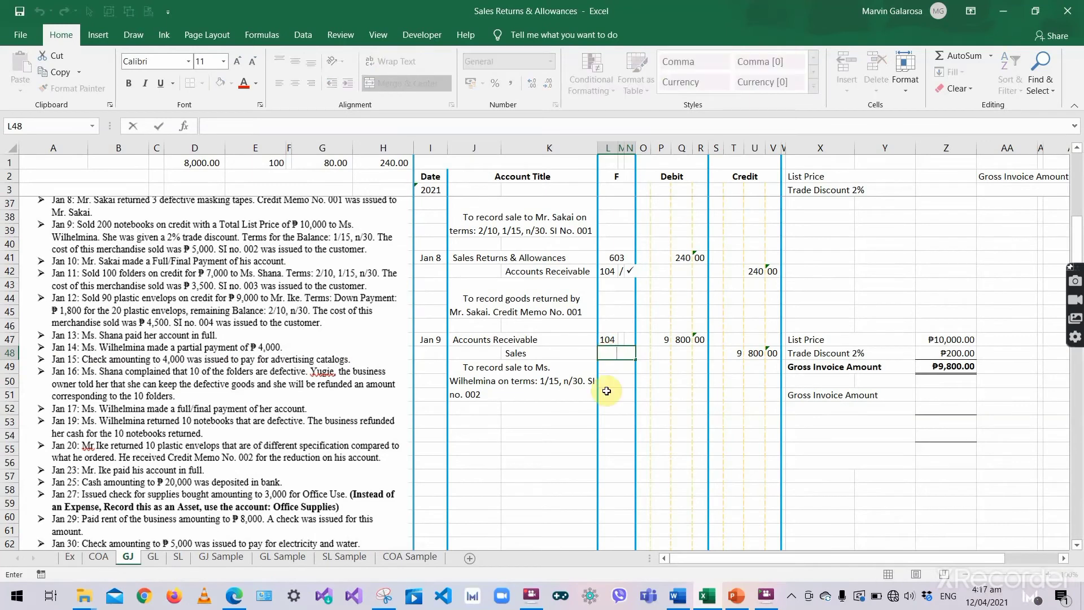
{"action": "type", "text": "01"}
{"action": "key", "text": "Return"}
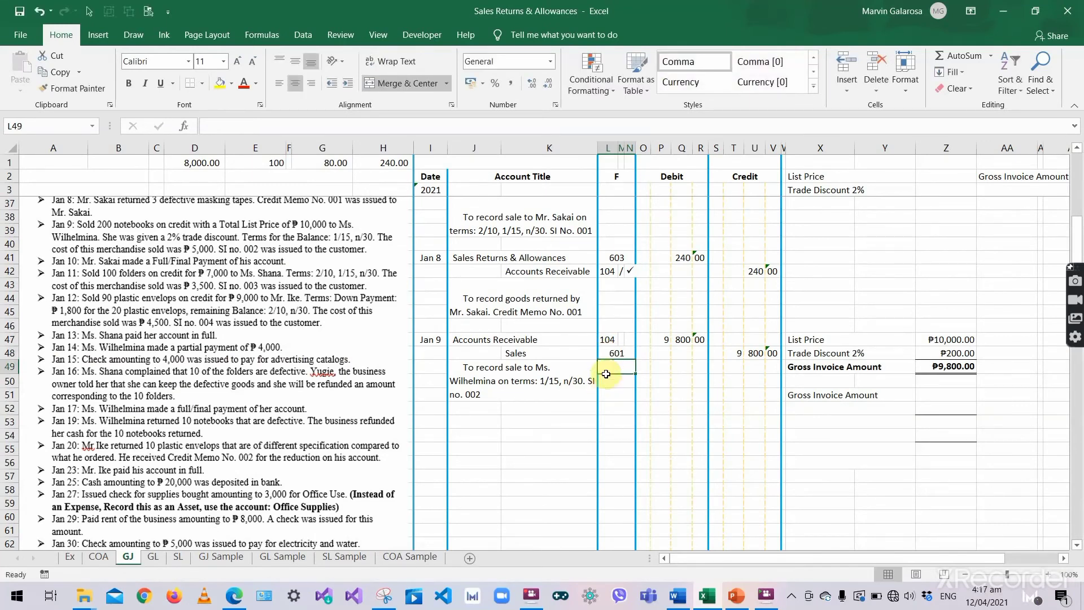
{"action": "left_click", "coordinate": [644, 367]}
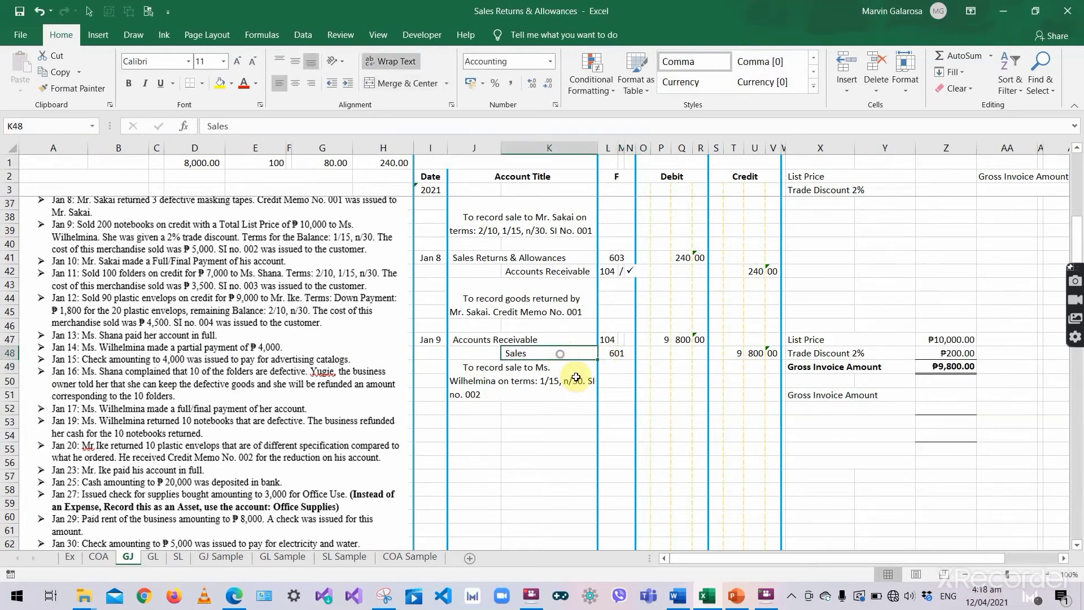
{"action": "left_click_drag", "start_coordinate": [480, 341], "coordinate": [757, 347]}
- Re-edit the Jan 9 sale explanation, then go to the SL subsidiary ledger sheet
{"action": "left_click", "coordinate": [537, 380]}
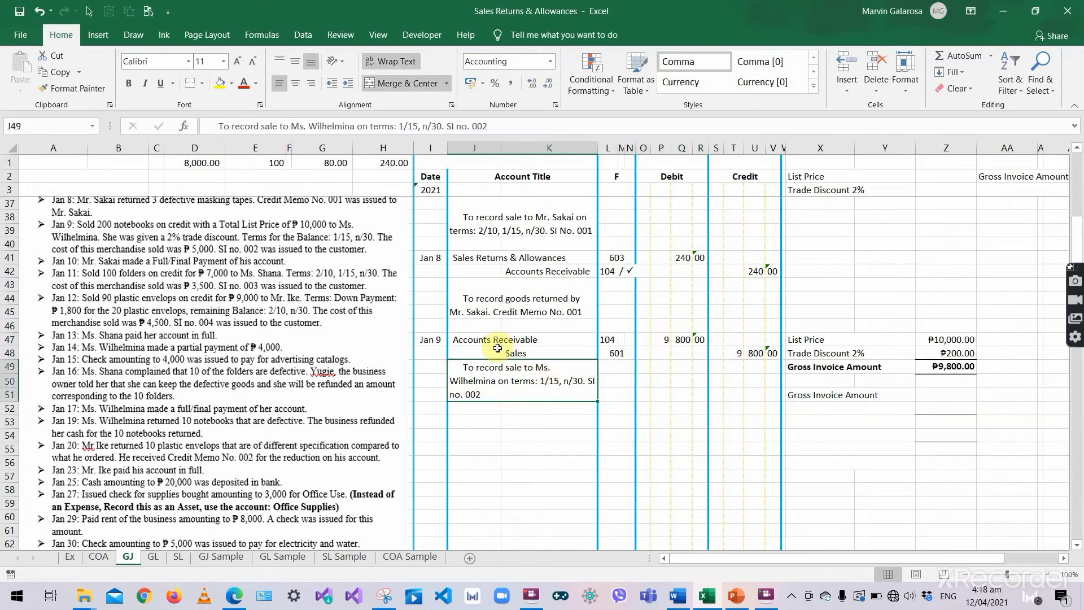
{"action": "left_click", "coordinate": [466, 339]}
{"action": "left_click", "coordinate": [479, 383]}
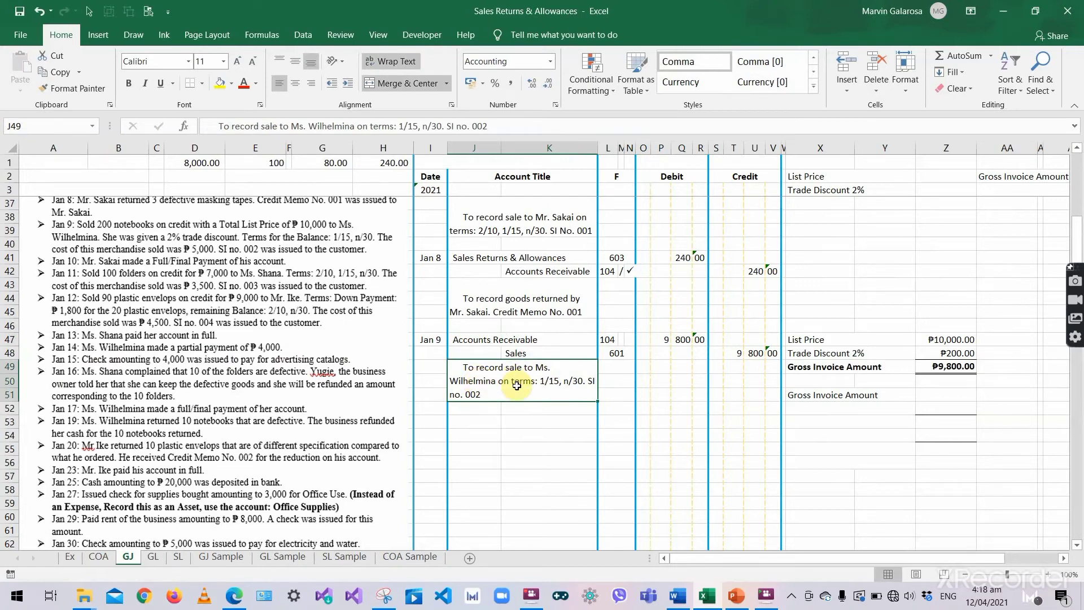
{"action": "double_click", "coordinate": [540, 371]}
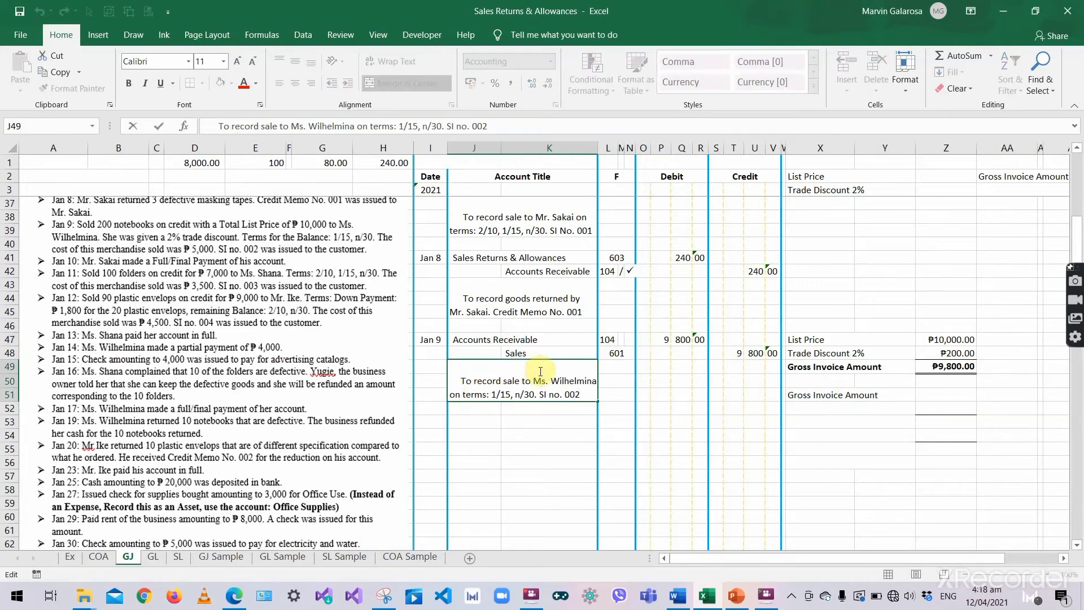
{"action": "left_click", "coordinate": [543, 340]}
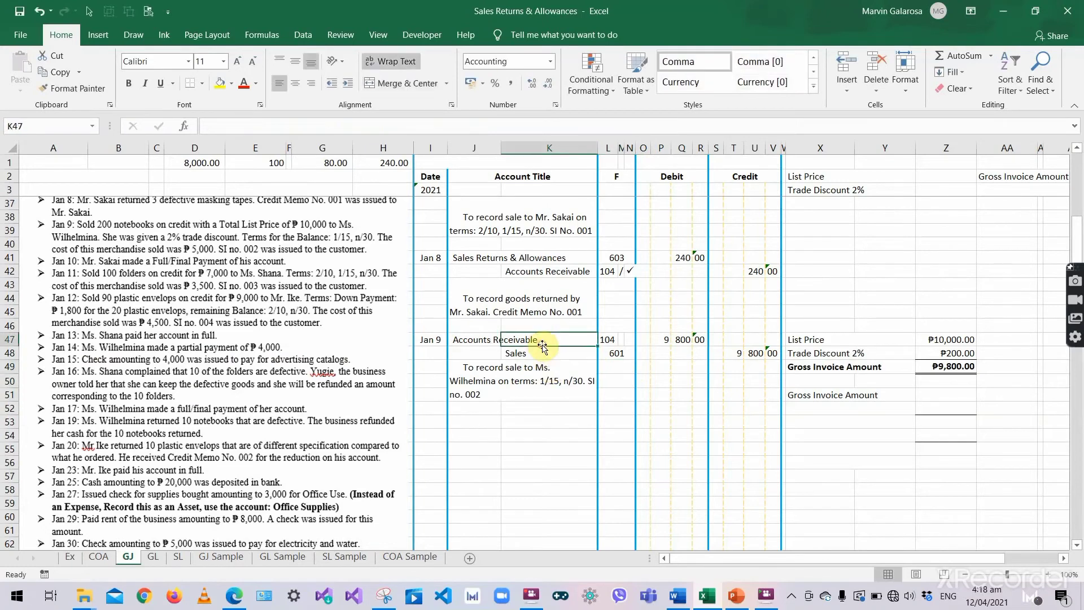
{"action": "left_click", "coordinate": [176, 555]}
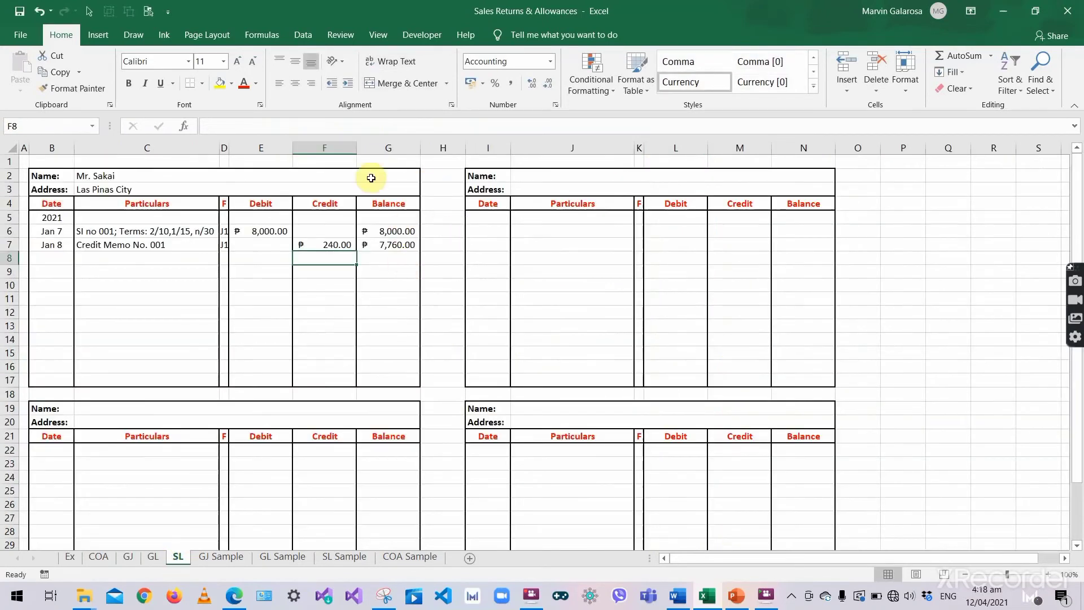
- Enter the second customer's name in J2 and copy the first customer's address into J3
{"action": "left_click", "coordinate": [558, 175]}
{"action": "type", "text": "M"}
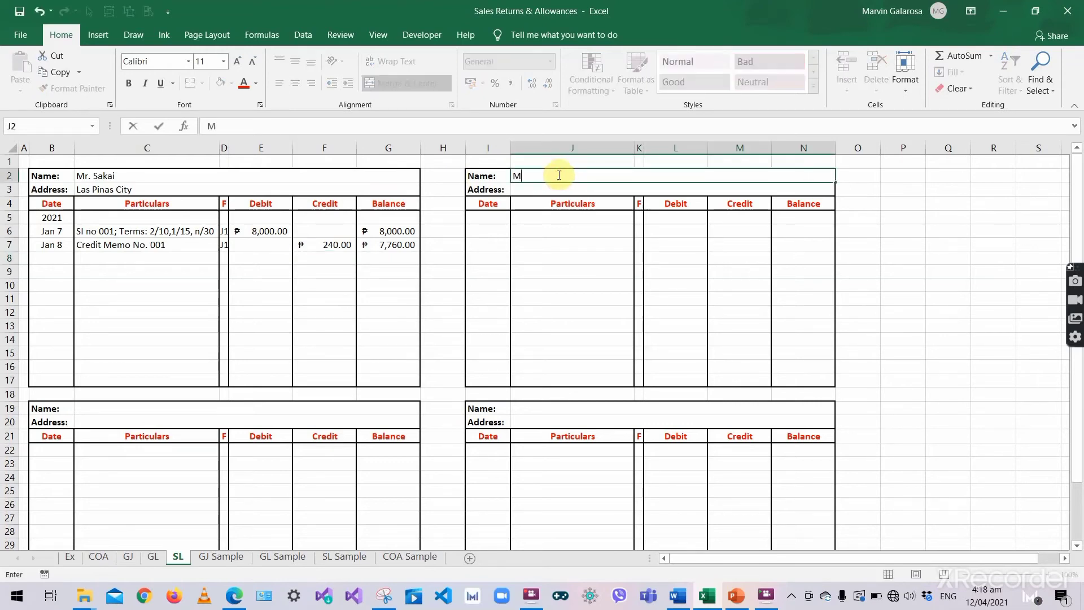
{"action": "type", "text": "s. Wilhelmina"}
{"action": "key", "text": "Return"}
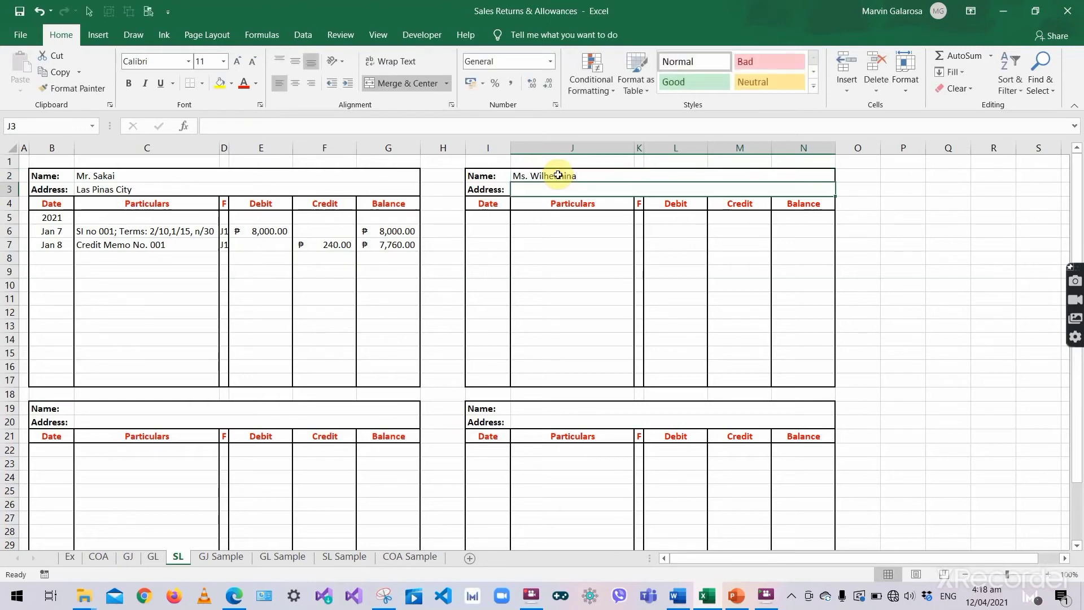
{"action": "left_click", "coordinate": [174, 189]}
{"action": "key", "text": "ctrl+c"}
{"action": "left_click", "coordinate": [538, 191]}
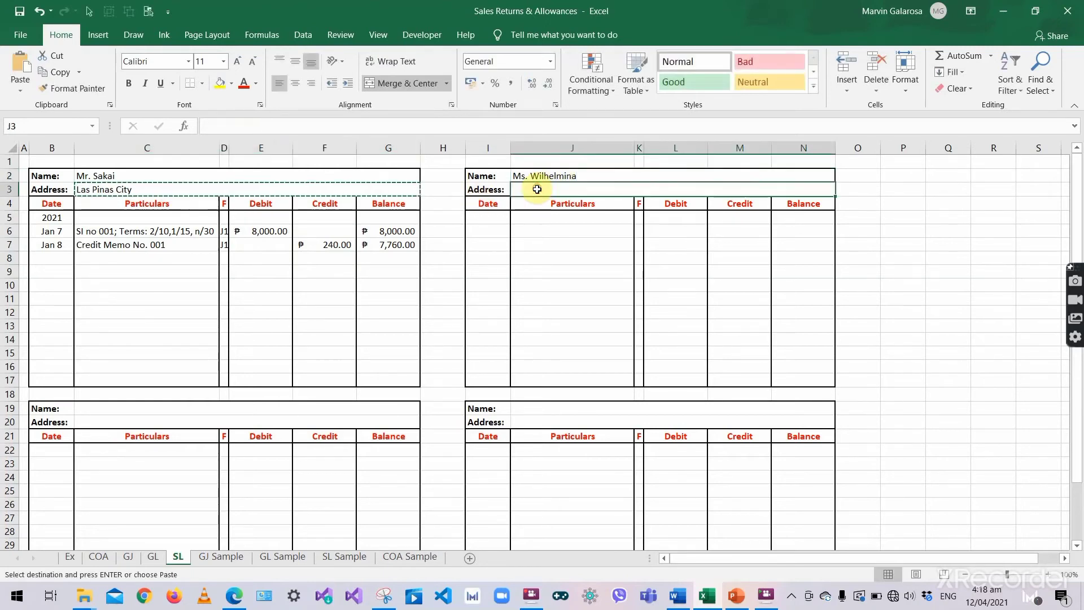
{"action": "key", "text": "ctrl+v"}
- Enter year 2021 in I5 and the date Jan 9 in I6, checking the journal's date
{"action": "left_click", "coordinate": [486, 220]}
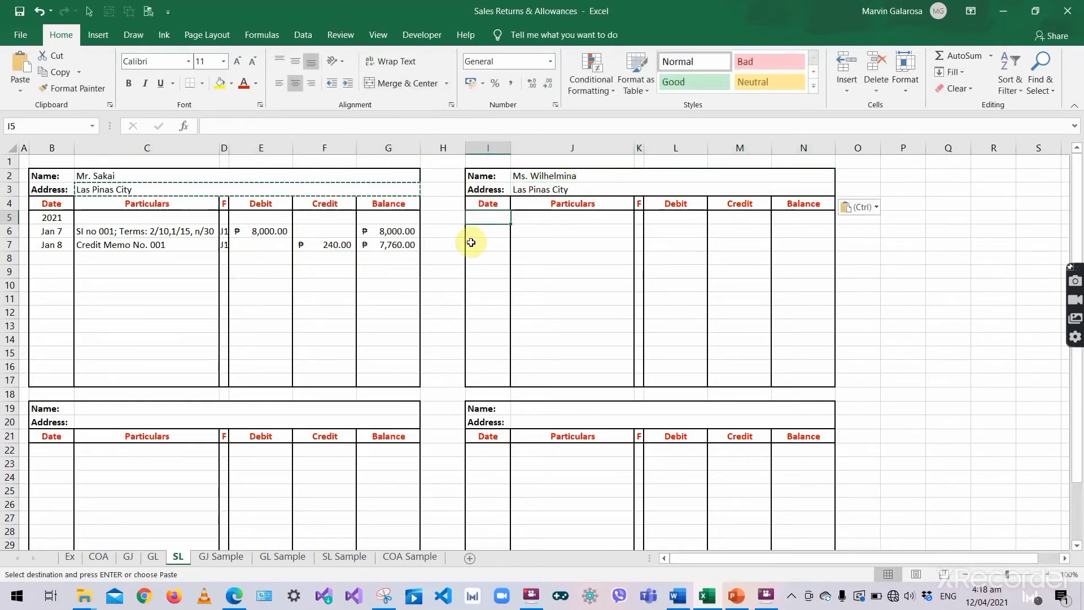
{"action": "type", "text": "2021"}
{"action": "key", "text": "Return"}
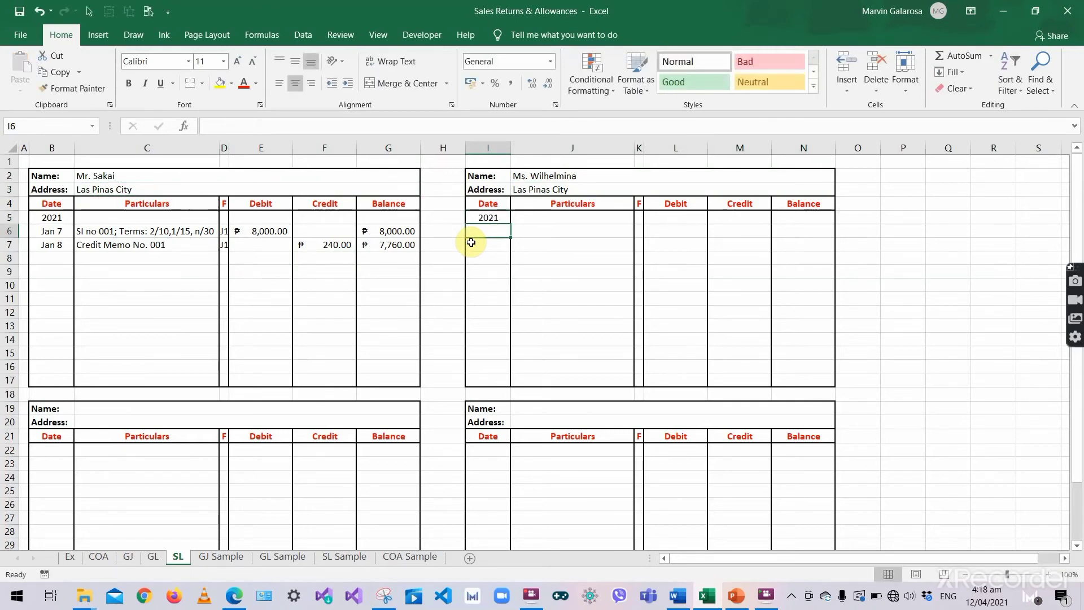
{"action": "type", "text": "Ja"}
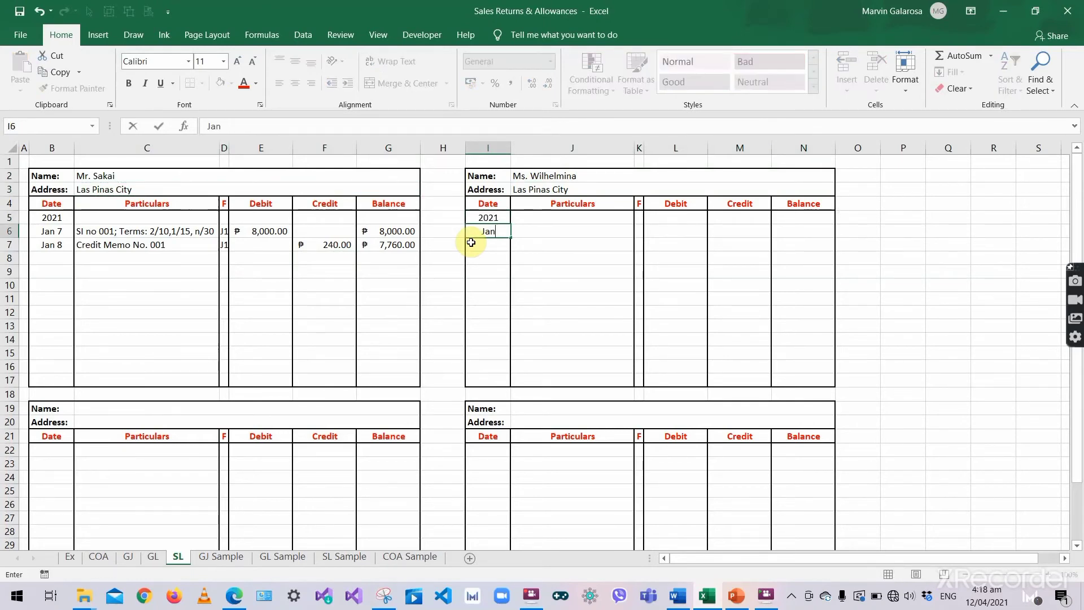
{"action": "type", "text": "n"}
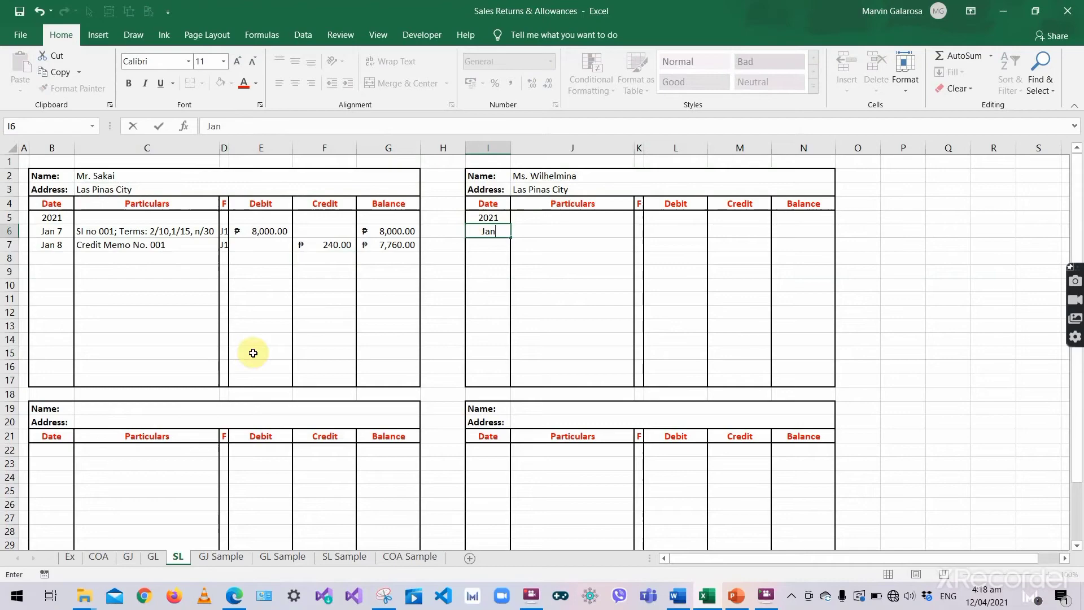
{"action": "left_click", "coordinate": [133, 557]}
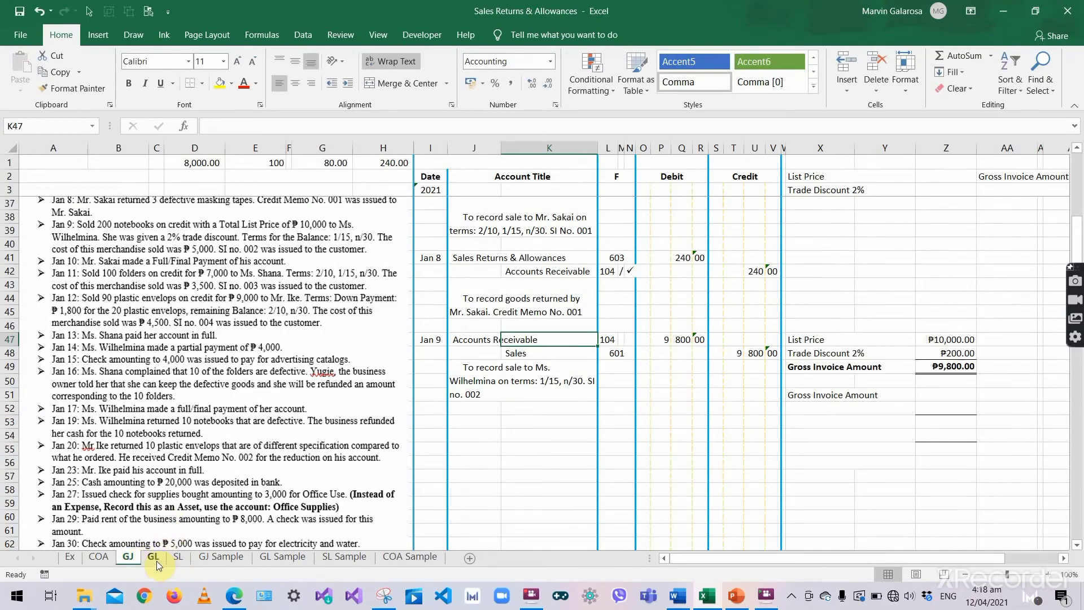
{"action": "left_click", "coordinate": [177, 557]}
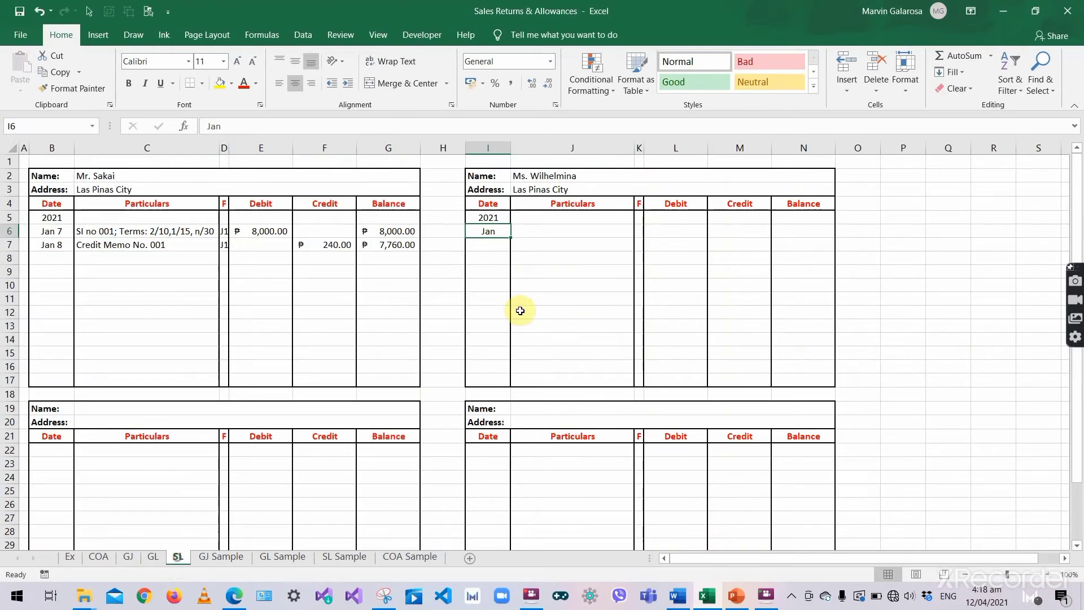
{"action": "double_click", "coordinate": [506, 227]}
{"action": "key", "text": "BackSpace"}
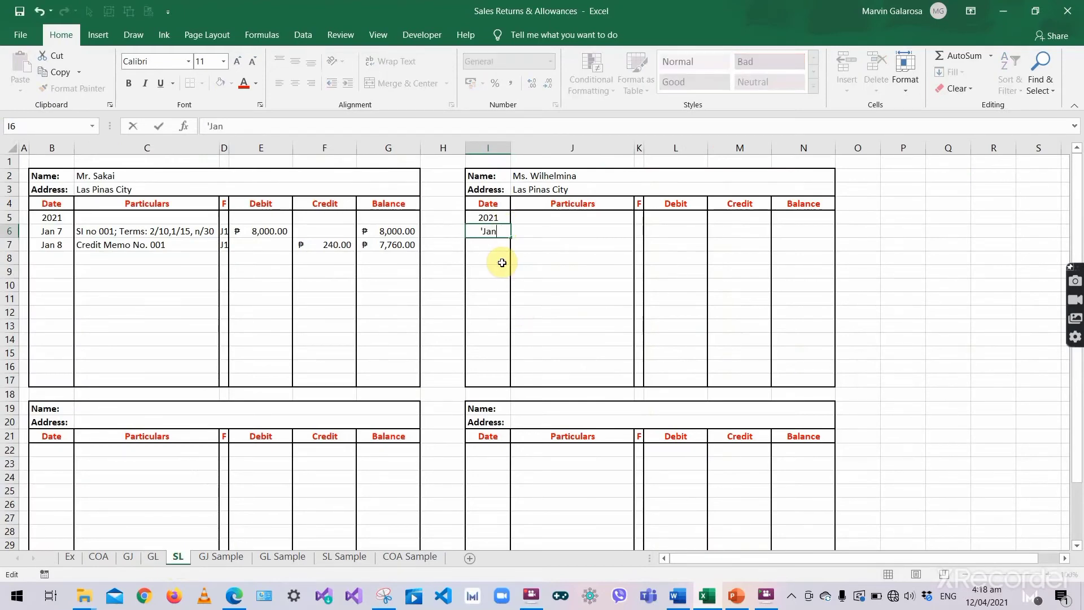
{"action": "type", "text": "n 9"}
{"action": "key", "text": "Tab"}
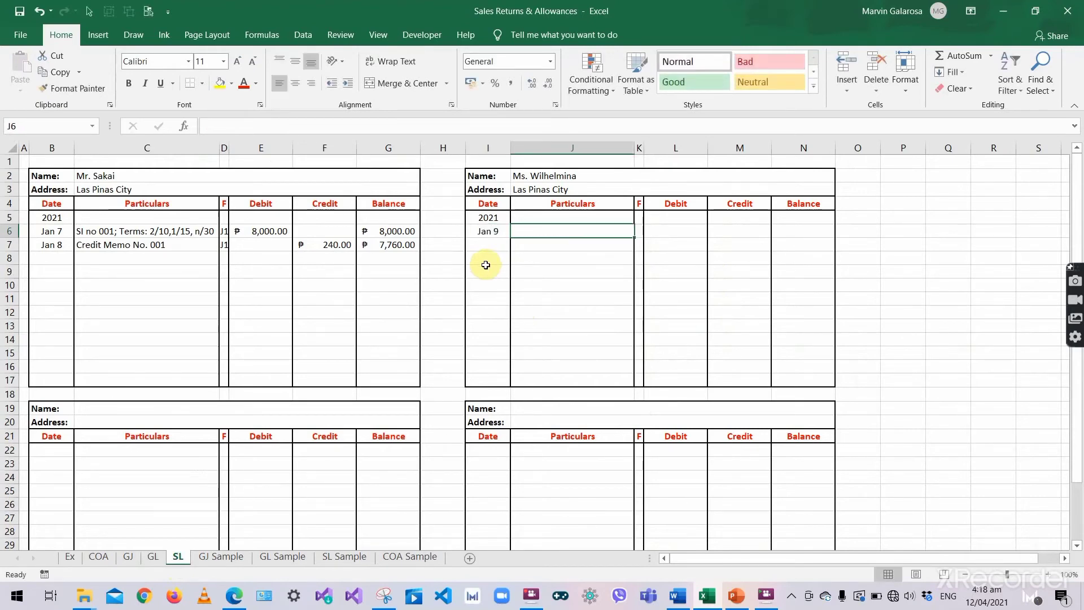
- Describe the Jan 9 line as 'SI no 002; Terms: 1/15, n/30'
{"action": "type", "text": "SI"}
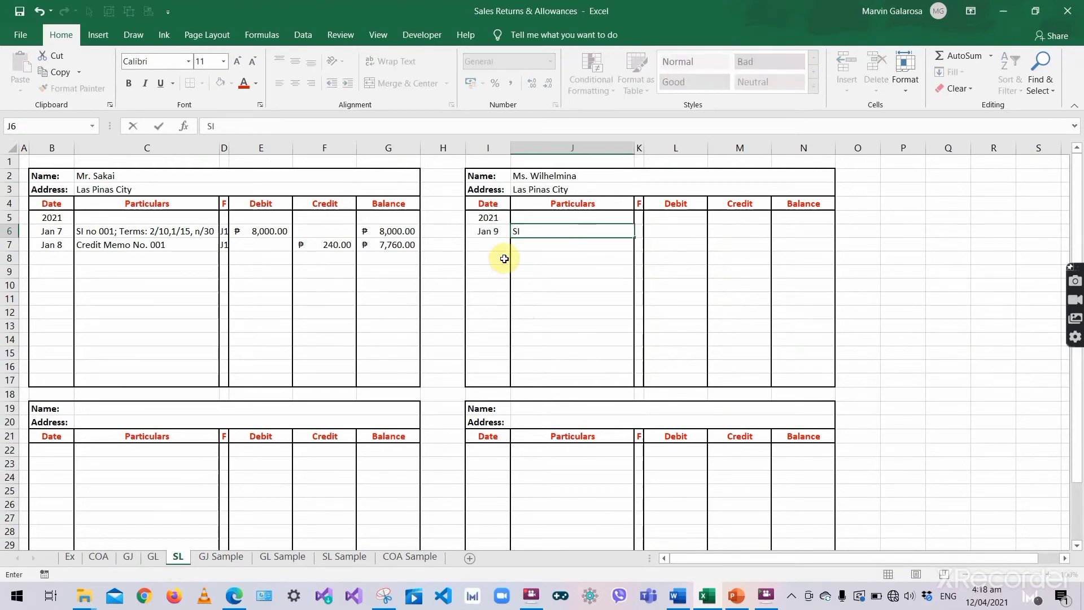
{"action": "type", "text": " no 002; Terms: 1/15"}
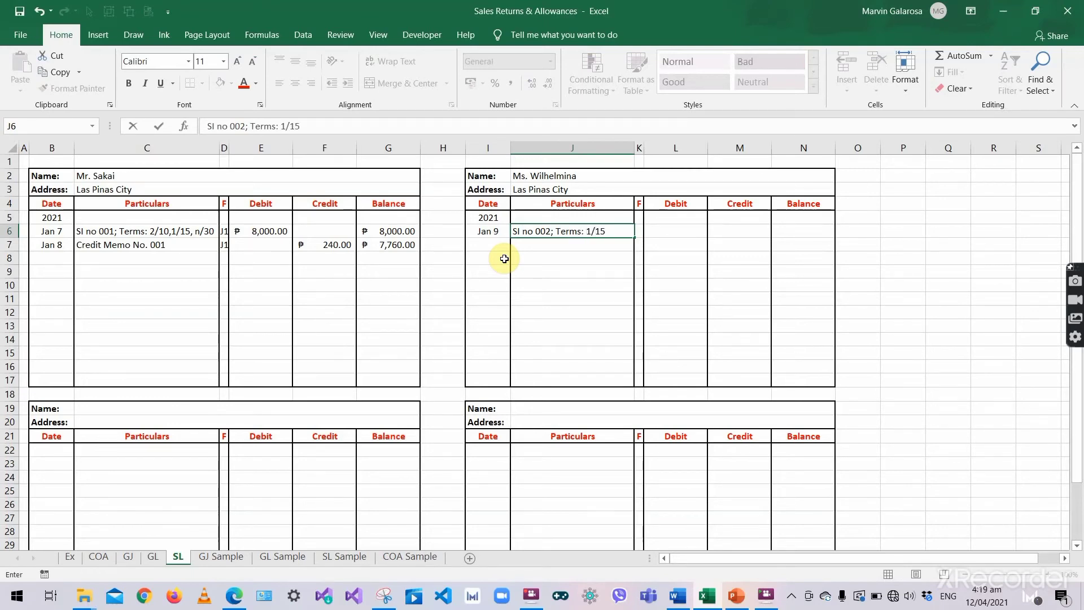
{"action": "type", "text": ", n/30"}
{"action": "key", "text": "Return"}
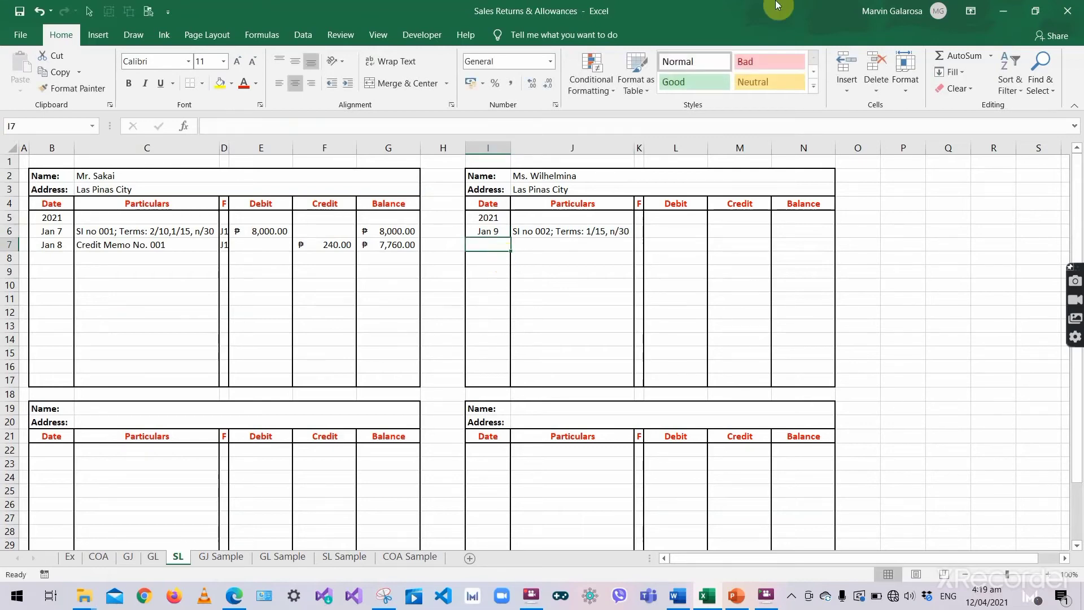
- Enter posting reference J1 for the Jan 9 line, checking amounts on the GJ and GL sheets
{"action": "left_click", "coordinate": [637, 230]}
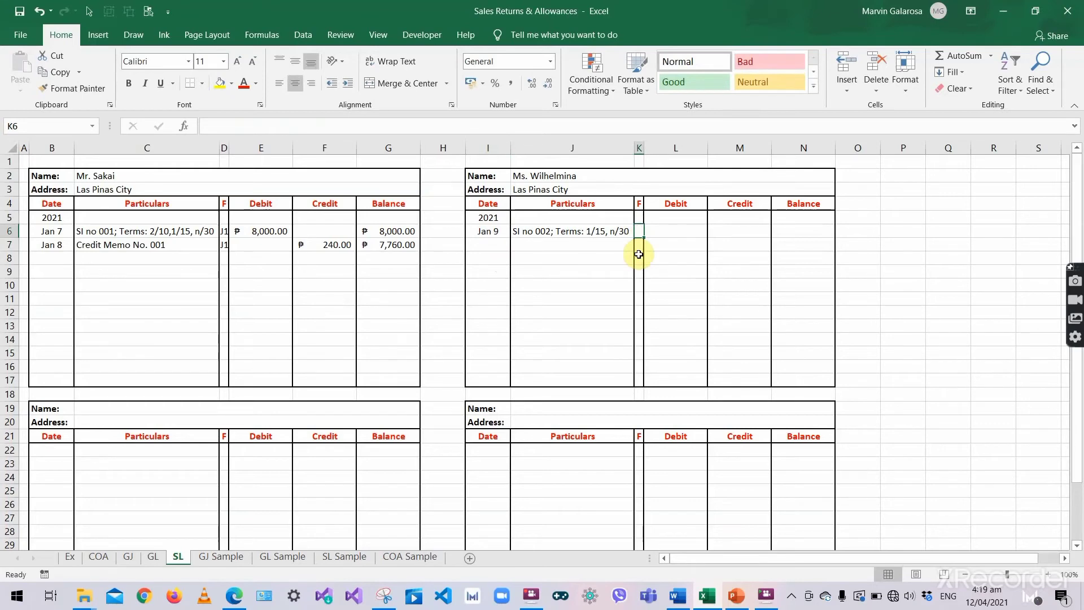
{"action": "type", "text": "J1"}
{"action": "key", "text": "Tab"}
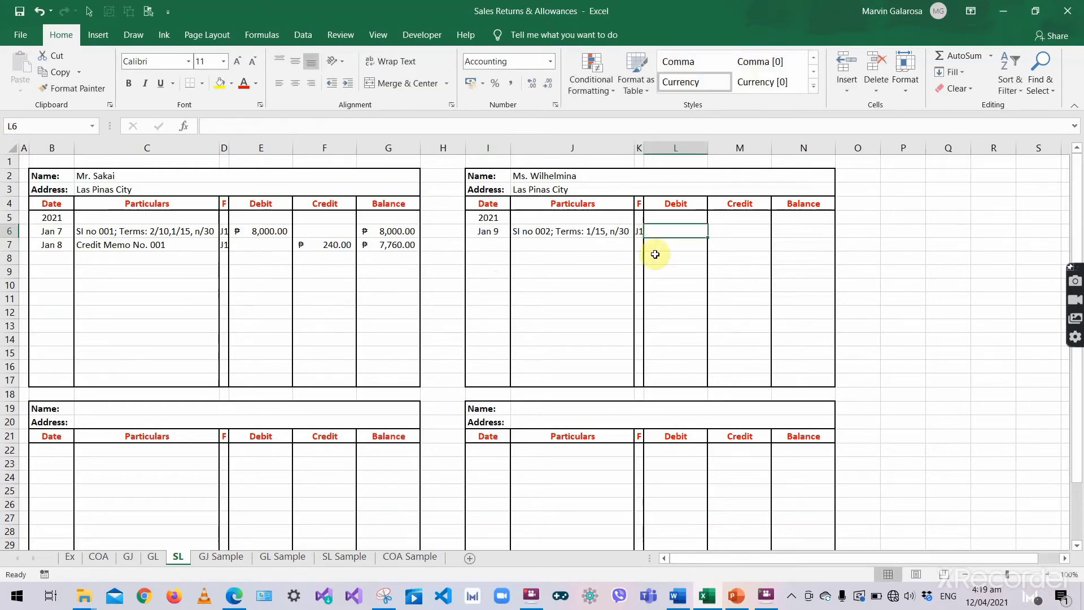
{"action": "left_click", "coordinate": [638, 230]}
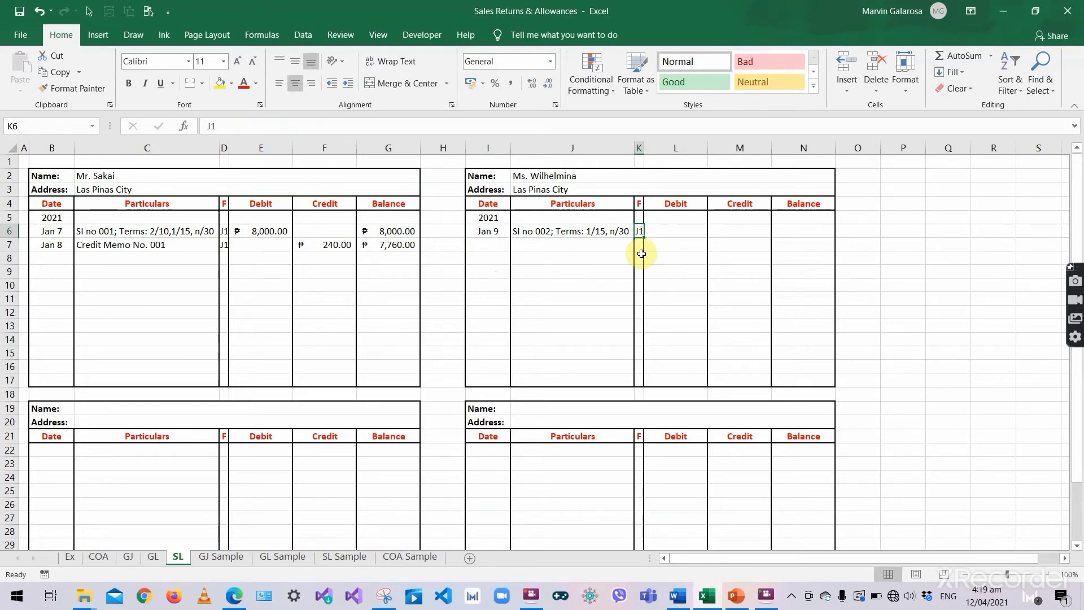
{"action": "left_click", "coordinate": [657, 231]}
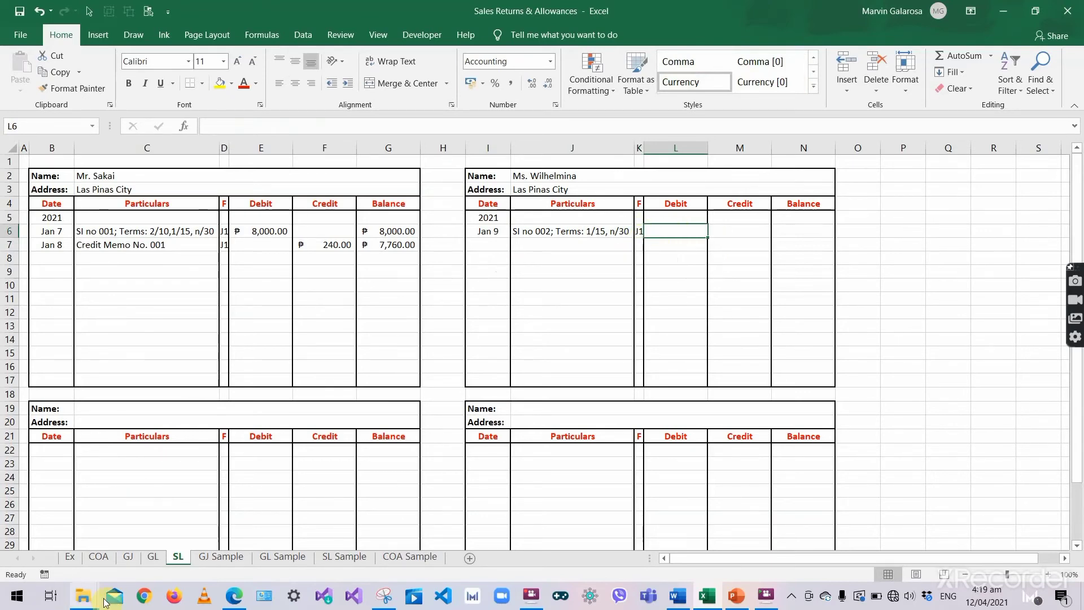
{"action": "left_click", "coordinate": [128, 557]}
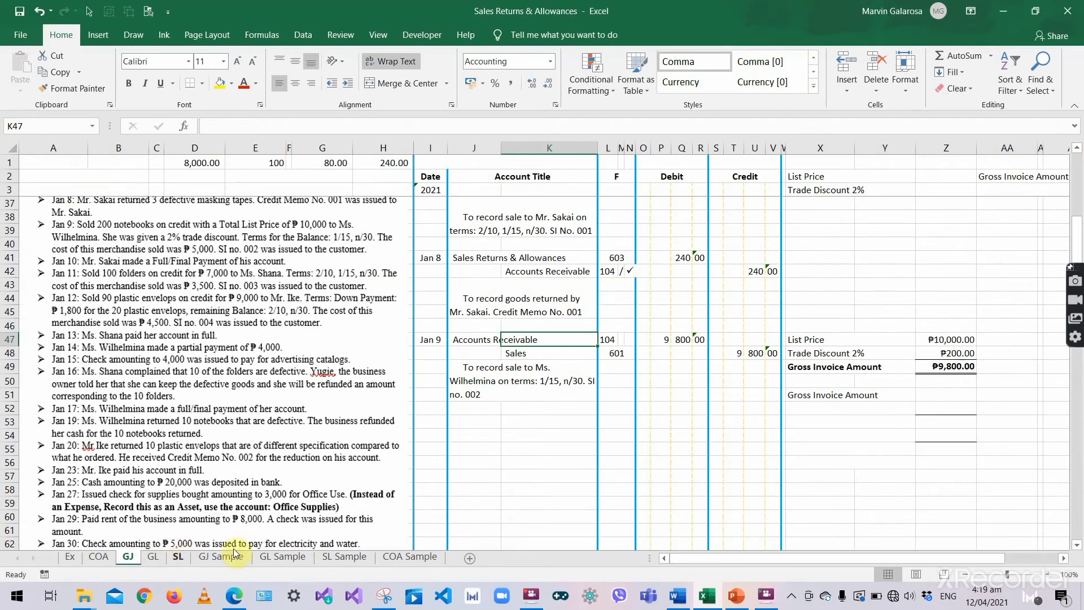
{"action": "left_click", "coordinate": [153, 557]}
{"action": "left_click", "coordinate": [145, 387]}
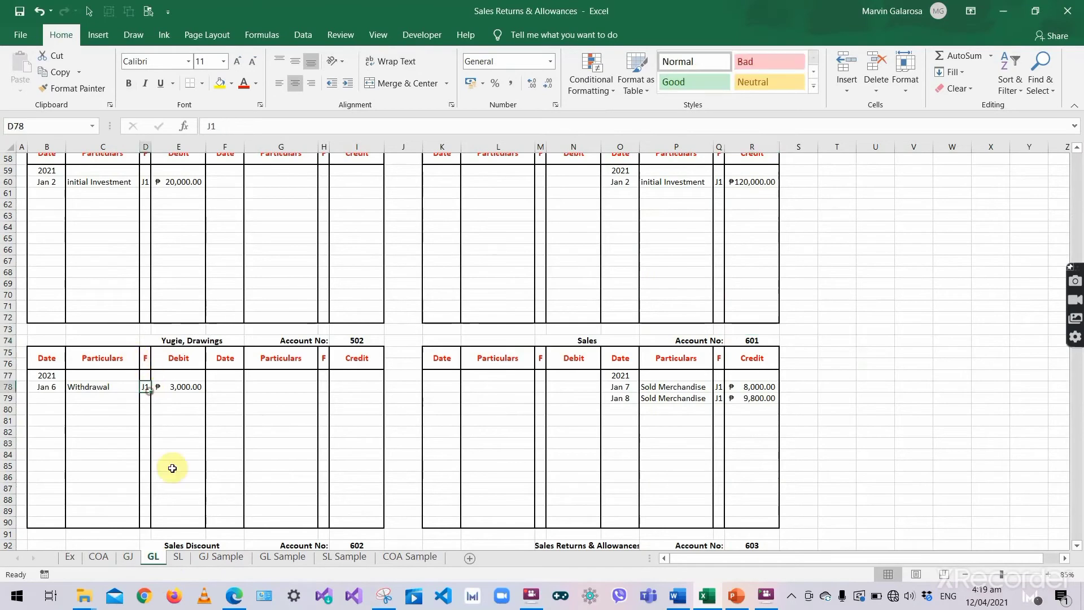
{"action": "left_click", "coordinate": [180, 559]}
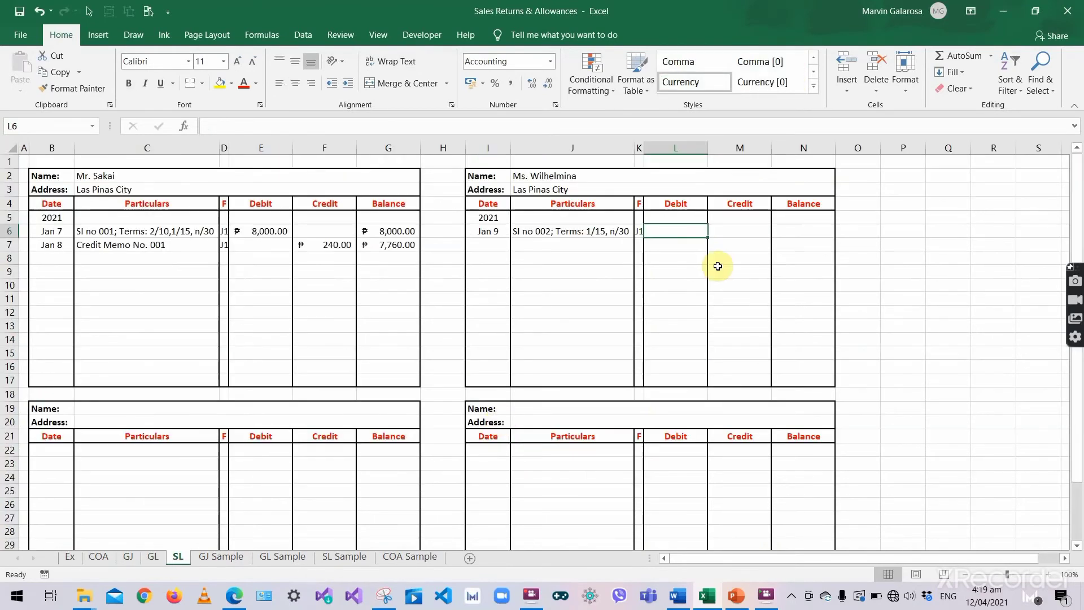
- Enter 9,800 as both the Jan 9 debit and the running balance
{"action": "left_click", "coordinate": [640, 232]}
{"action": "left_click", "coordinate": [681, 230]}
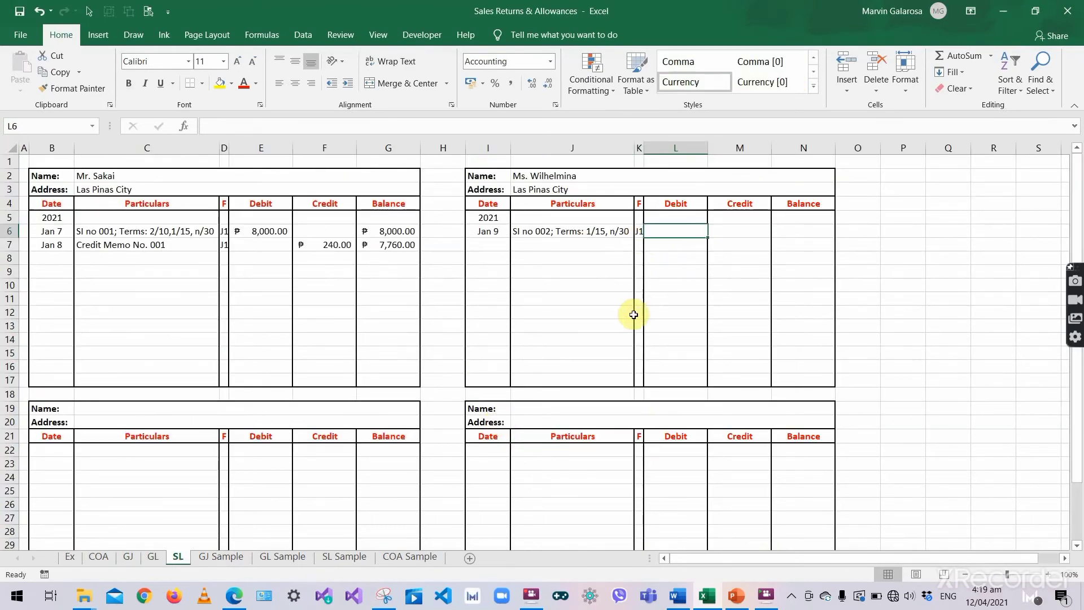
{"action": "type", "text": "9800"}
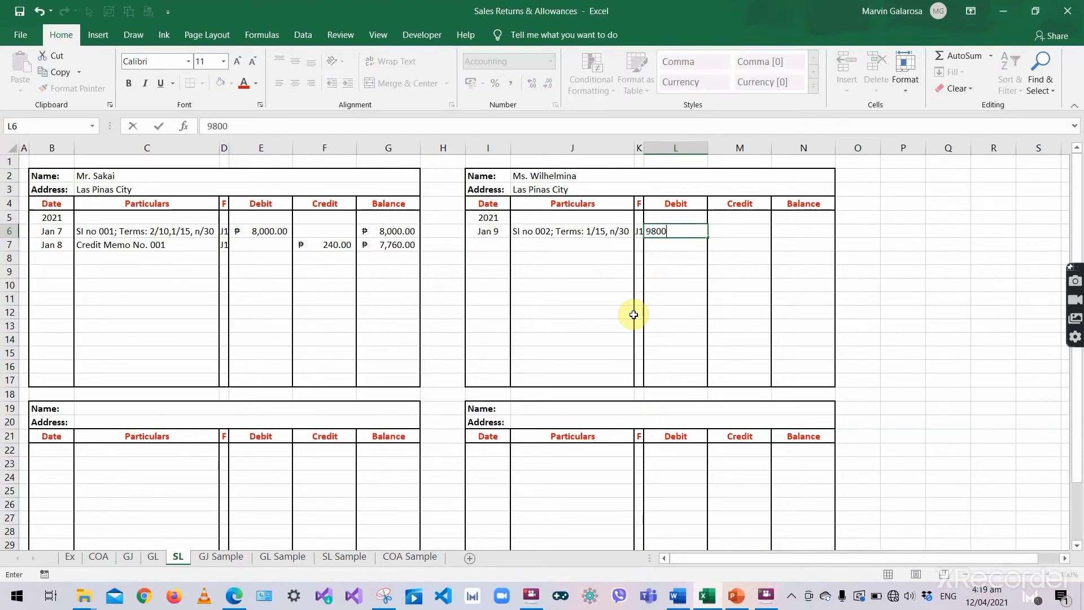
{"action": "key", "text": "Return"}
{"action": "left_click", "coordinate": [794, 236]}
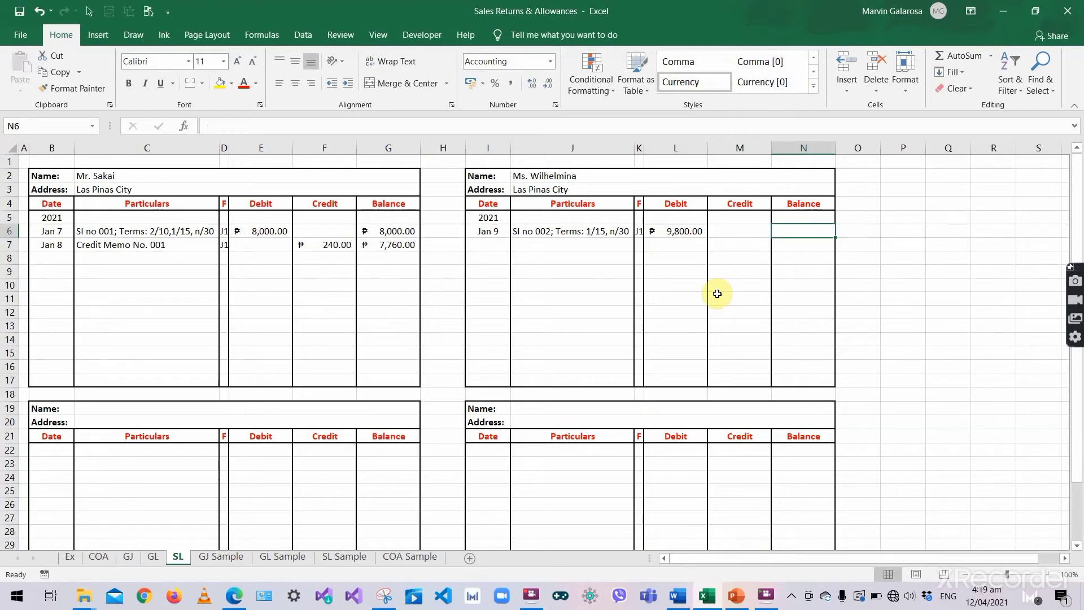
{"action": "type", "text": "9800"}
{"action": "key", "text": "Return"}
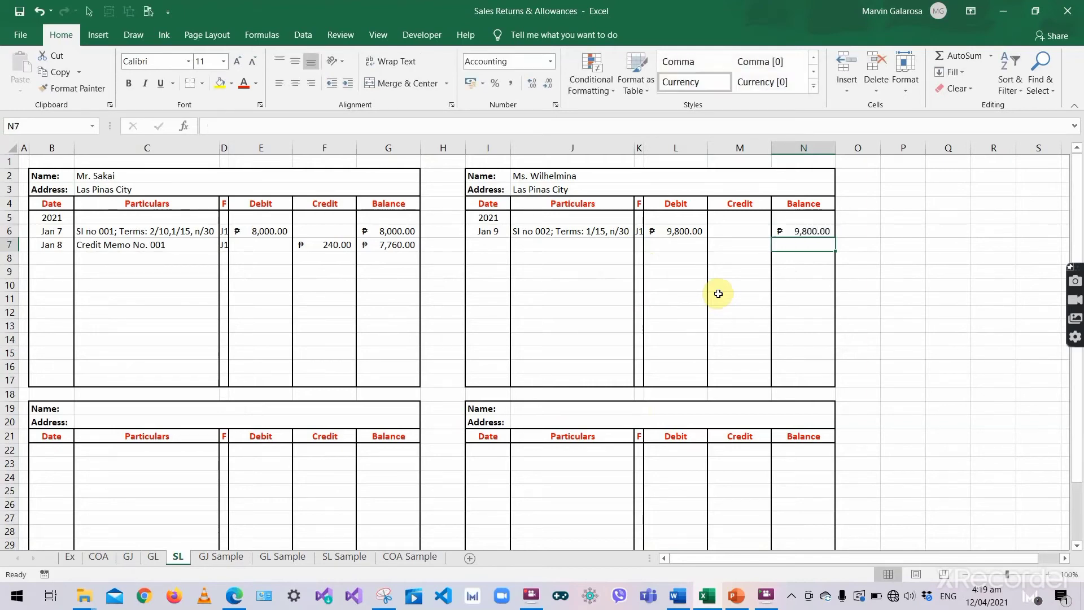
{"action": "left_click", "coordinate": [639, 285]}
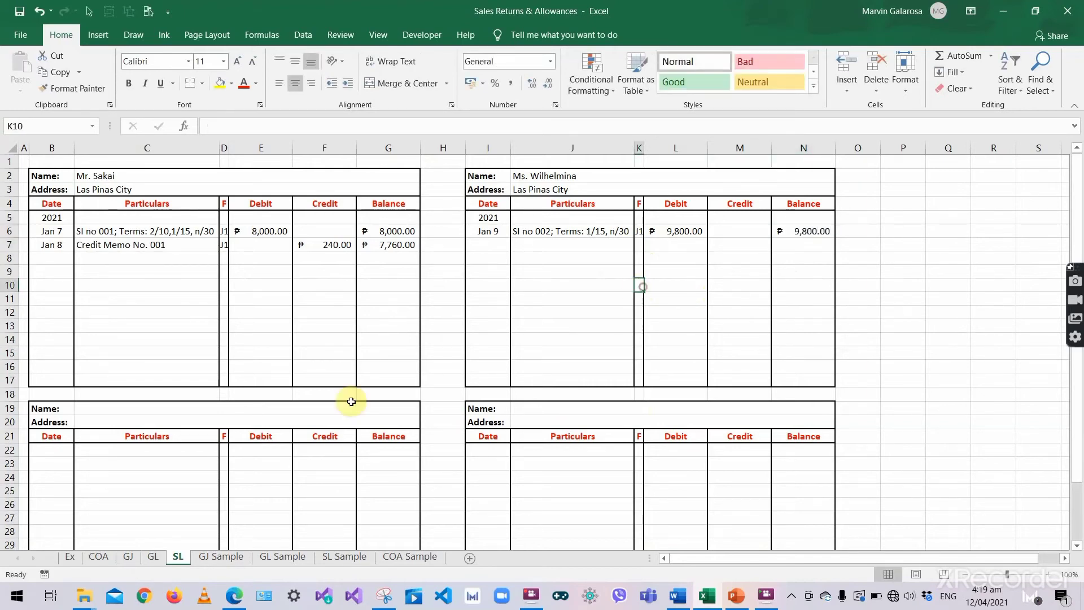
- Locate the Jan 9 Accounts Receivable journal line and its reference 104 on the GJ sheet
{"action": "left_click", "coordinate": [128, 559]}
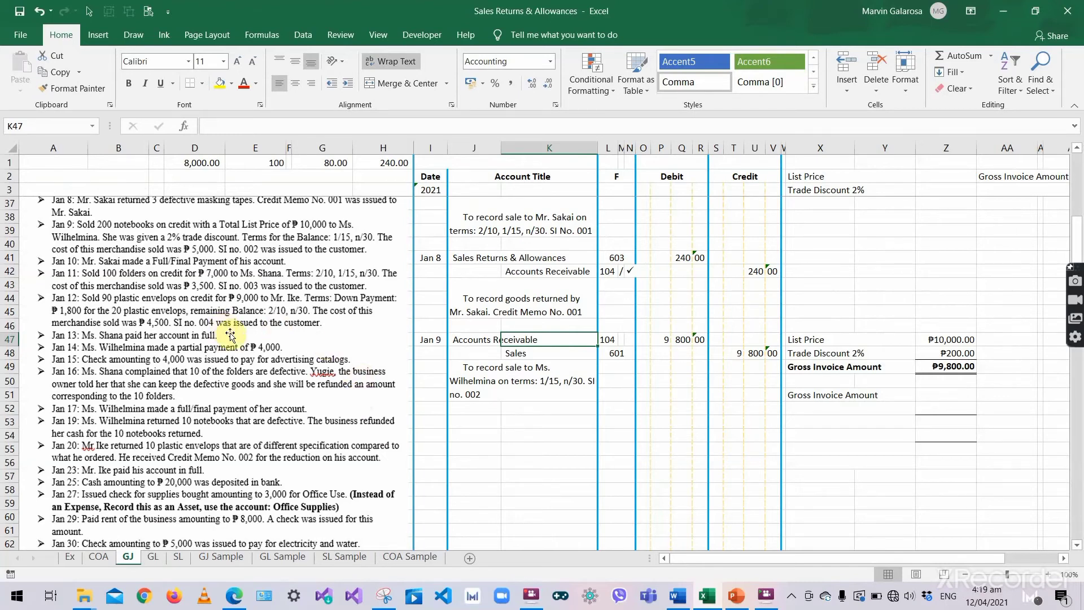
{"action": "scroll", "coordinate": [239, 337], "scroll_direction": "up", "scroll_amount": 1}
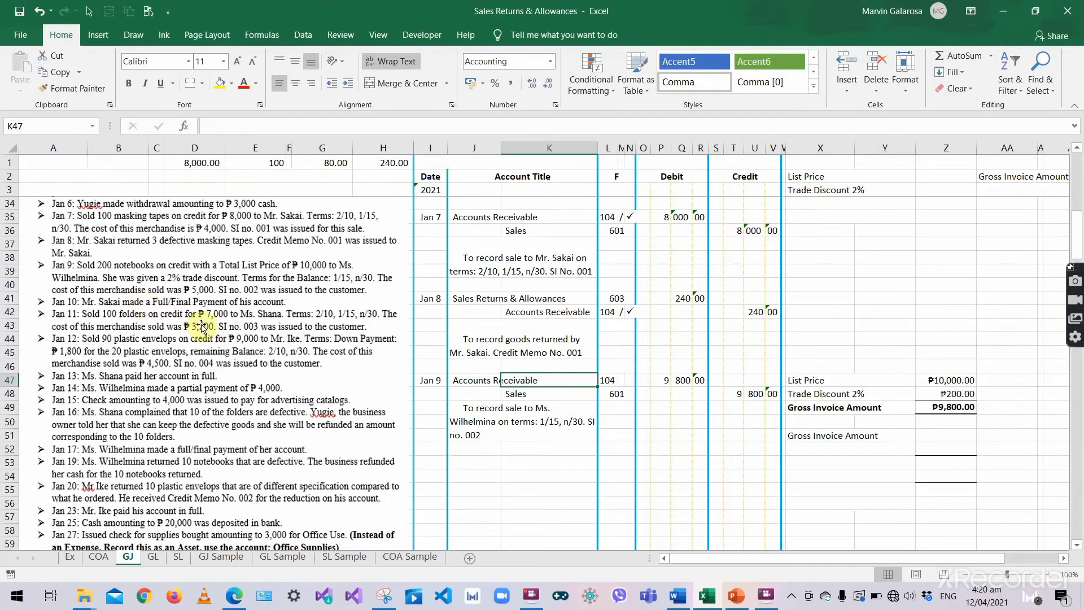
{"action": "left_click", "coordinate": [431, 462]}
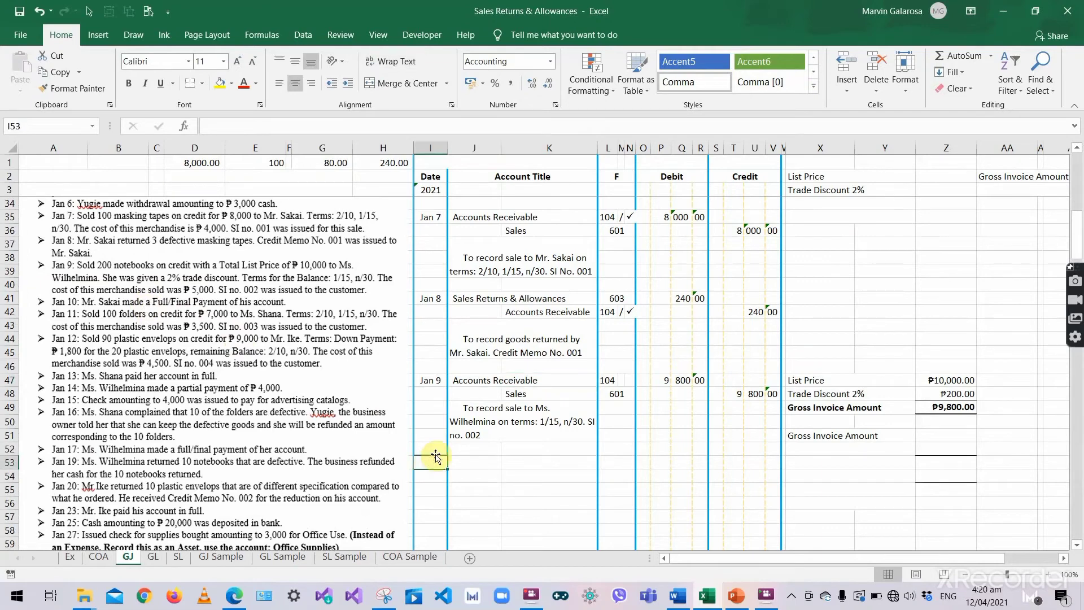
{"action": "scroll", "coordinate": [435, 458], "scroll_direction": "down", "scroll_amount": 1}
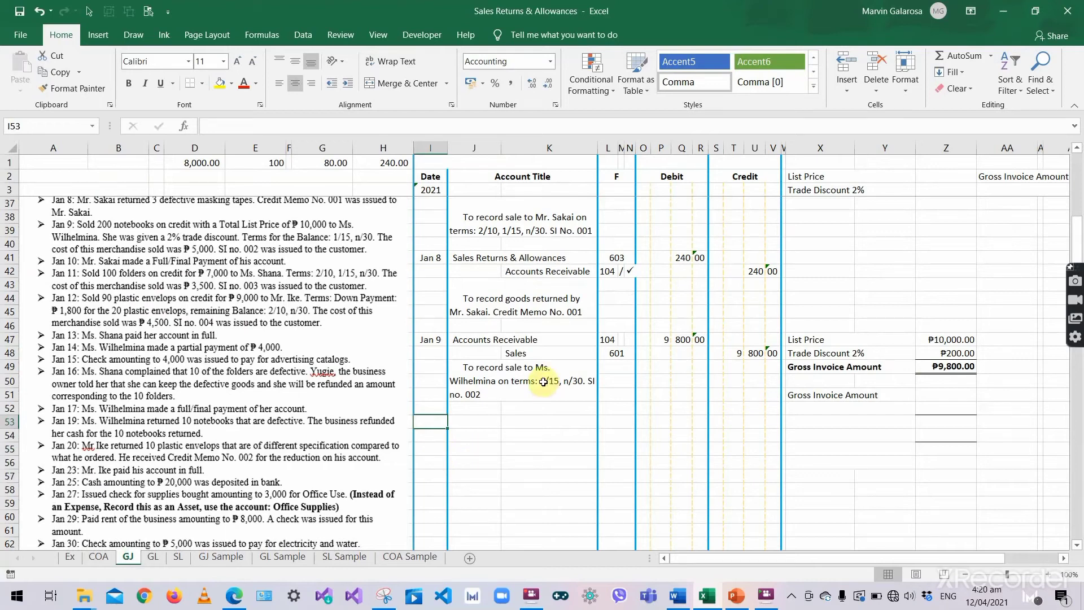
{"action": "scroll", "coordinate": [543, 382], "scroll_direction": "up", "scroll_amount": 2}
{"action": "scroll", "coordinate": [540, 355], "scroll_direction": "down", "scroll_amount": 3}
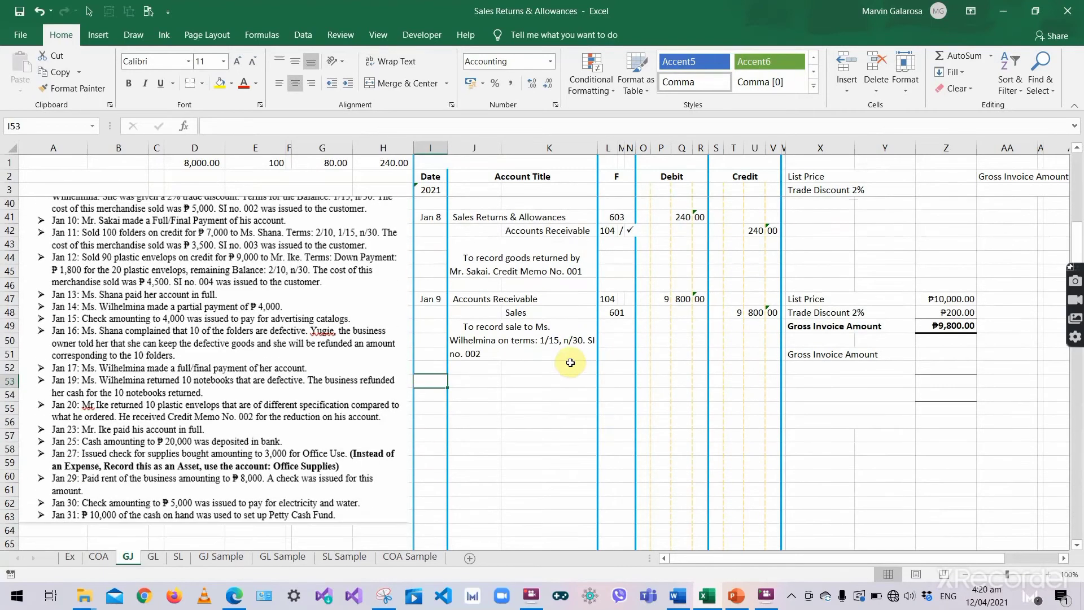
{"action": "left_click", "coordinate": [513, 340]}
{"action": "left_click", "coordinate": [463, 299]}
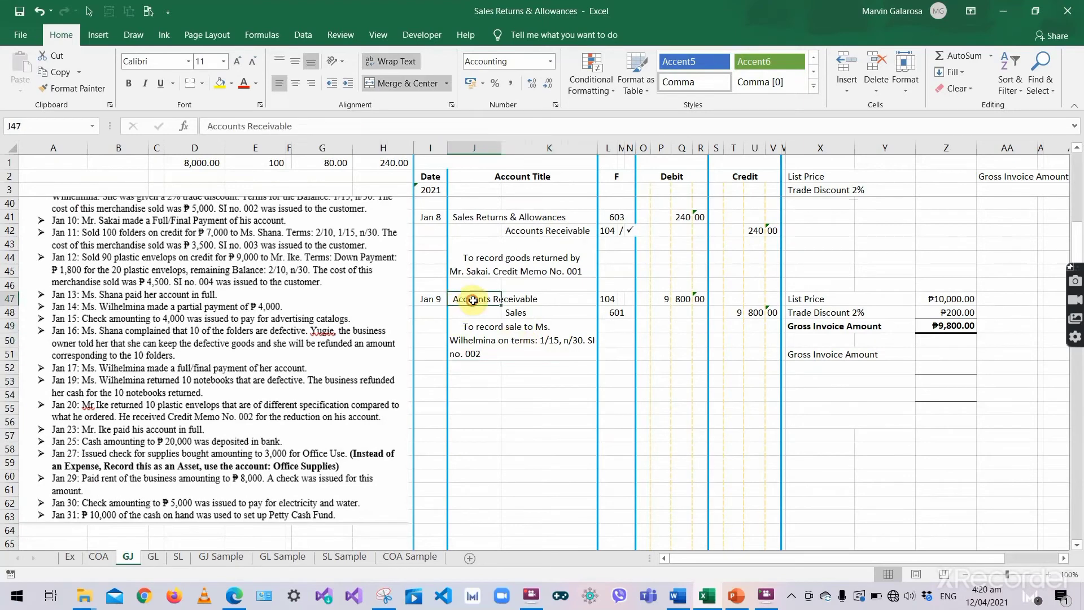
{"action": "left_click", "coordinate": [431, 299]}
{"action": "left_click", "coordinate": [508, 299]}
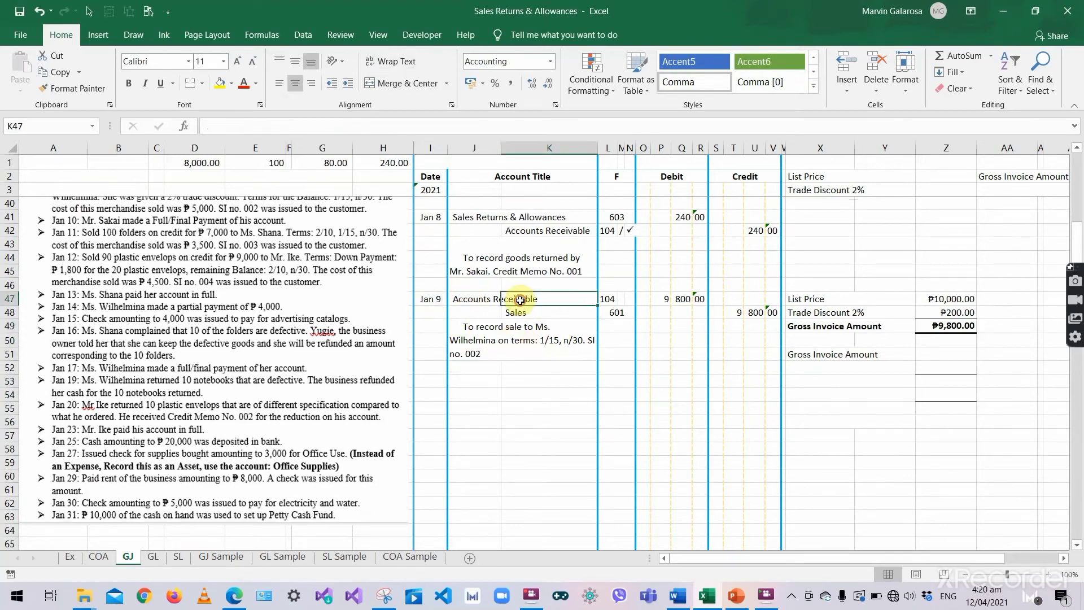
{"action": "left_click", "coordinate": [620, 300]}
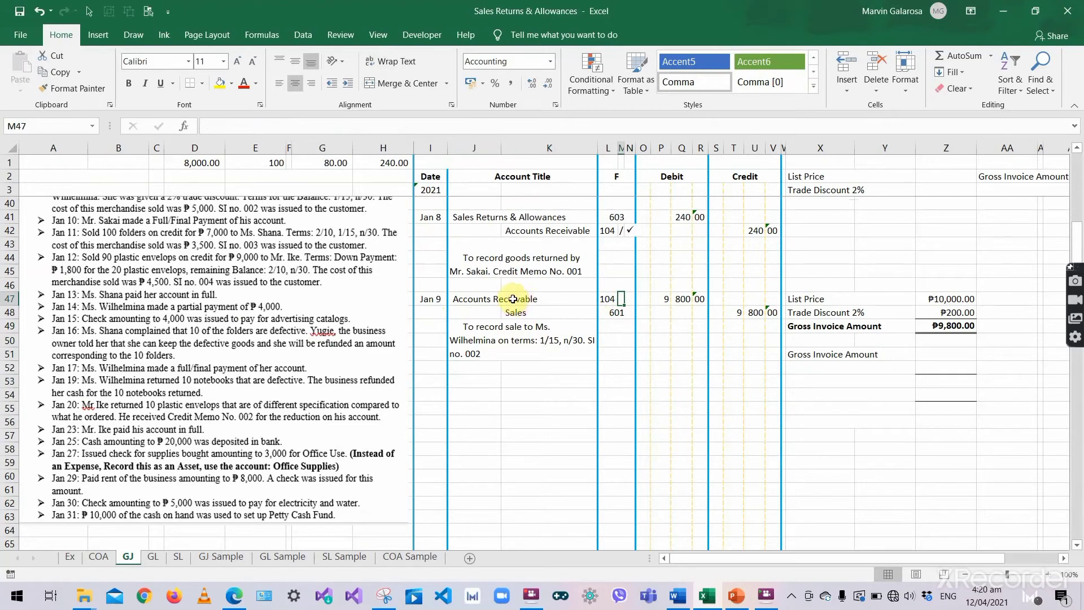
{"action": "left_click", "coordinate": [528, 334]}
{"action": "left_click", "coordinate": [613, 298]}
{"action": "left_click", "coordinate": [547, 297]}
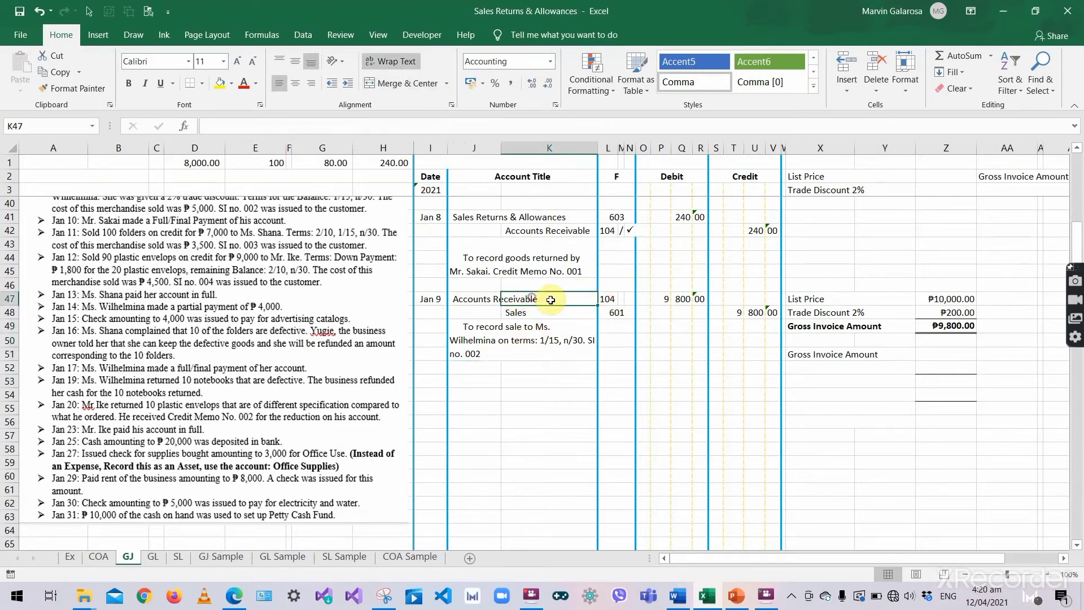
- Add a slash and a Wingdings ü check mark beside reference 104
{"action": "double_click", "coordinate": [620, 300]}
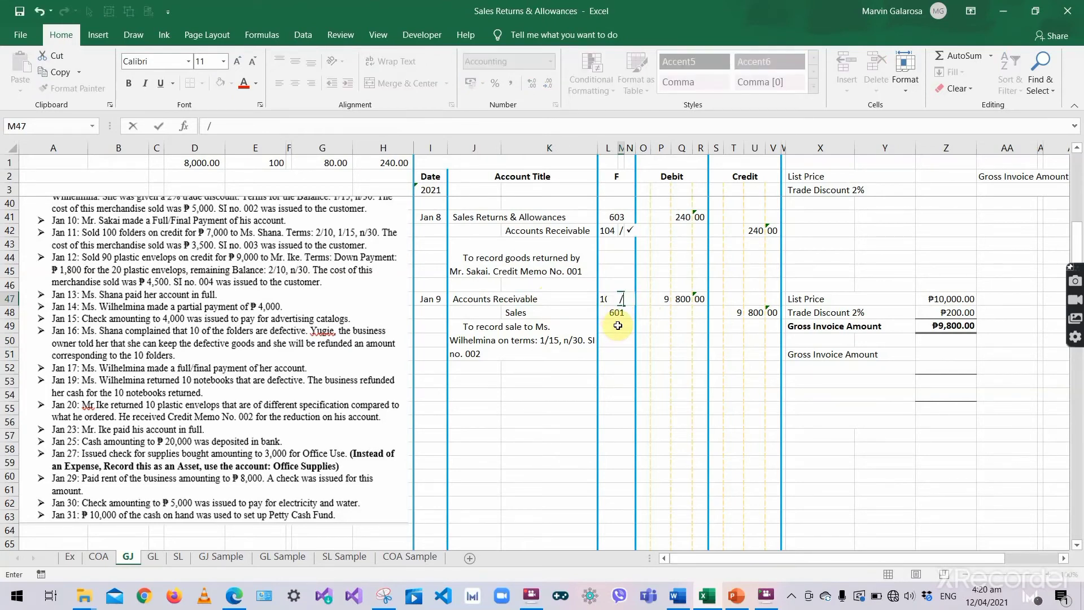
{"action": "double_click", "coordinate": [630, 232]}
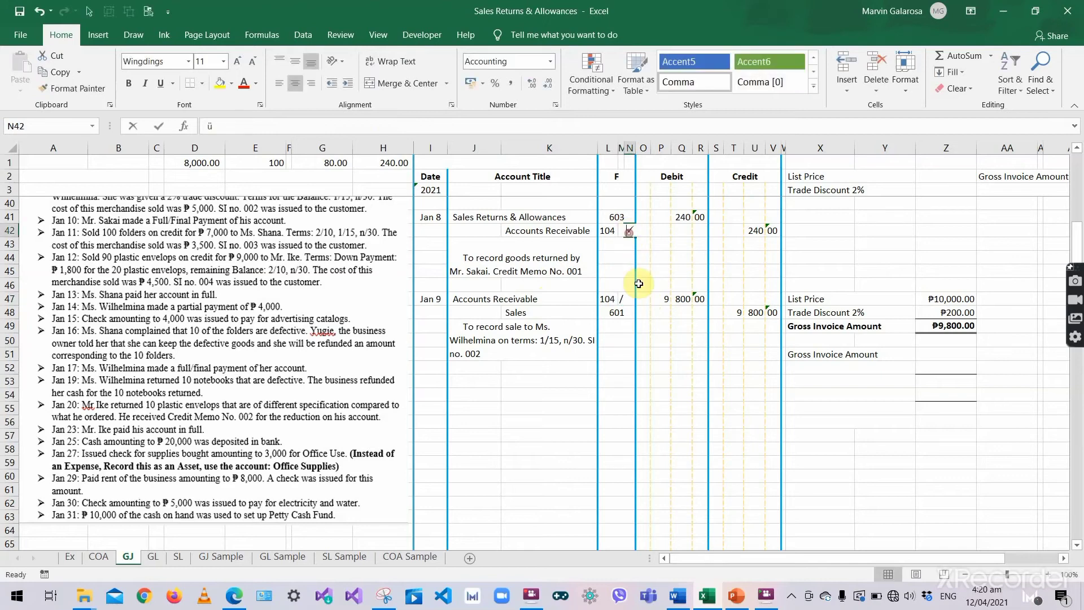
{"action": "key", "text": "Tab"}
{"action": "left_click", "coordinate": [617, 297]}
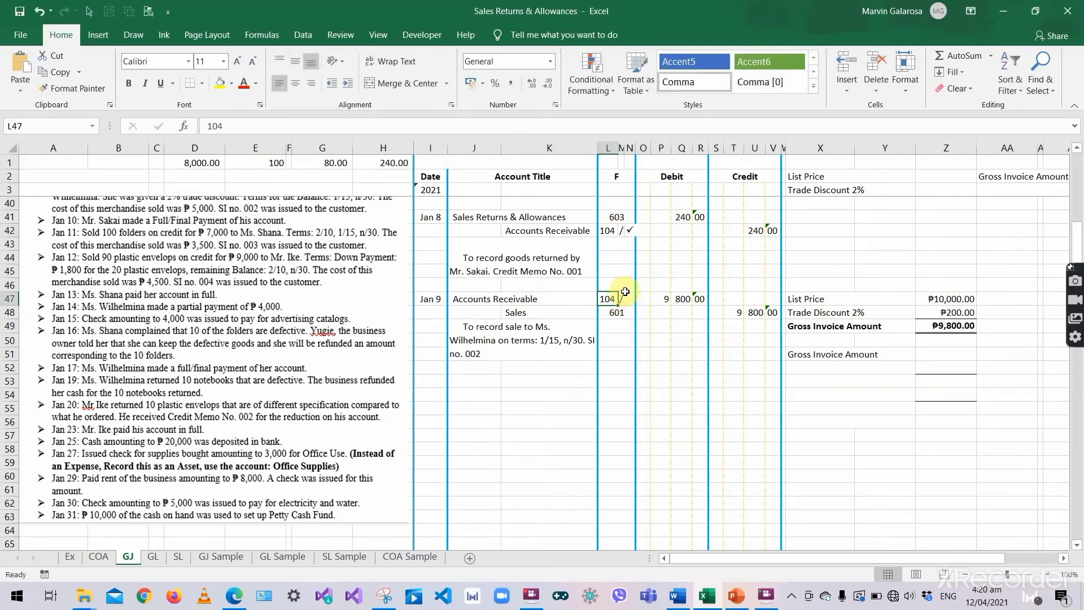
{"action": "left_click", "coordinate": [627, 296]}
{"action": "key", "text": "Left"}
{"action": "key", "text": "Left"}
{"action": "left_click", "coordinate": [630, 301]}
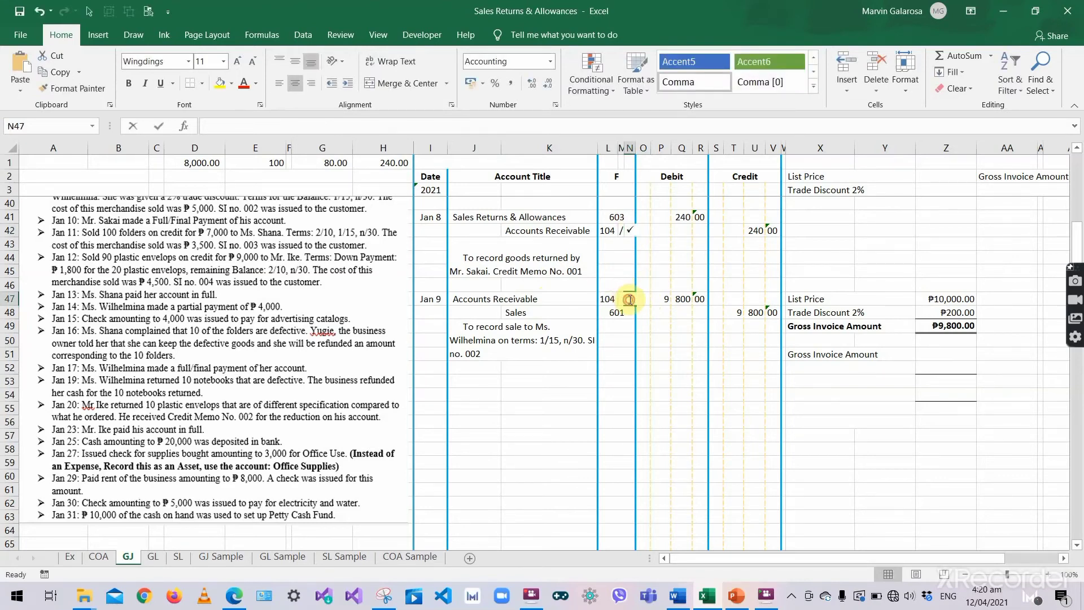
{"action": "type", "text": "ü"}
{"action": "key", "text": "Tab"}
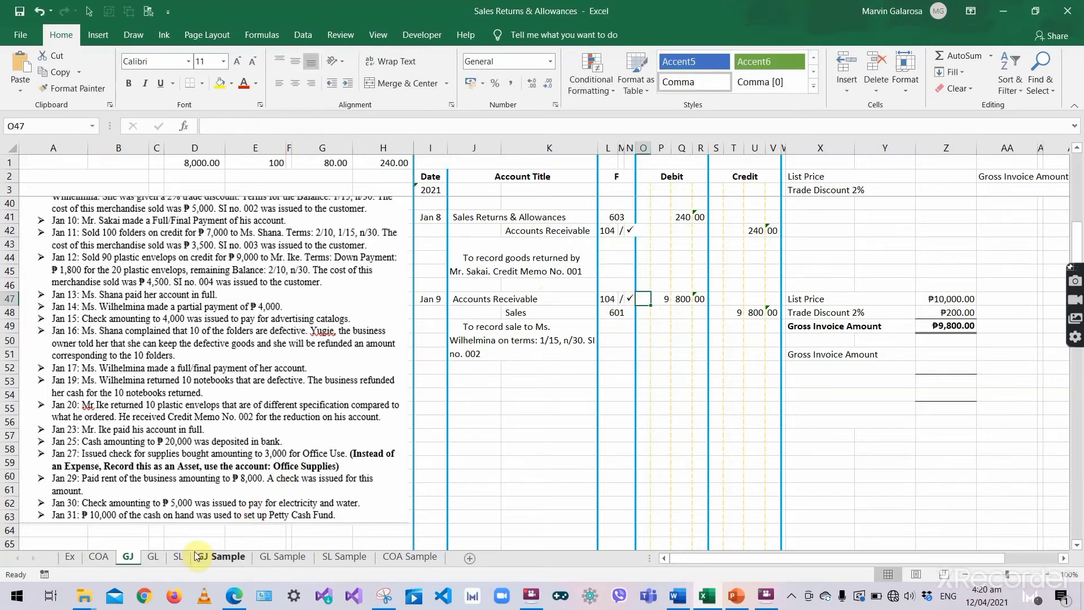
{"action": "left_click", "coordinate": [176, 557]}
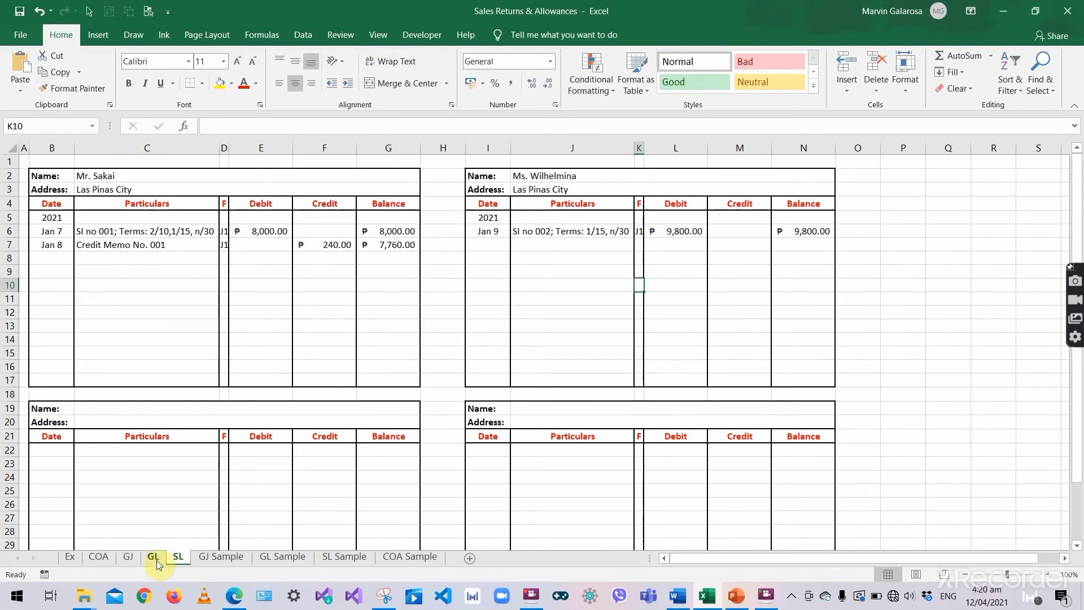
- Start the next GJ entry by typing 'Jan in the next empty date cell
{"action": "left_click", "coordinate": [150, 559]}
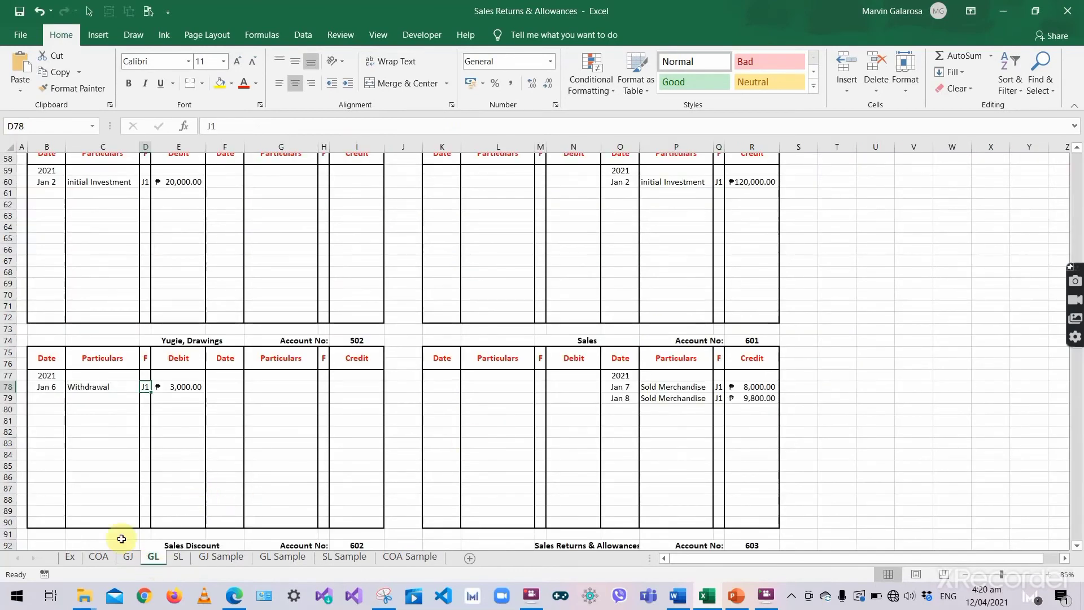
{"action": "left_click", "coordinate": [130, 557]}
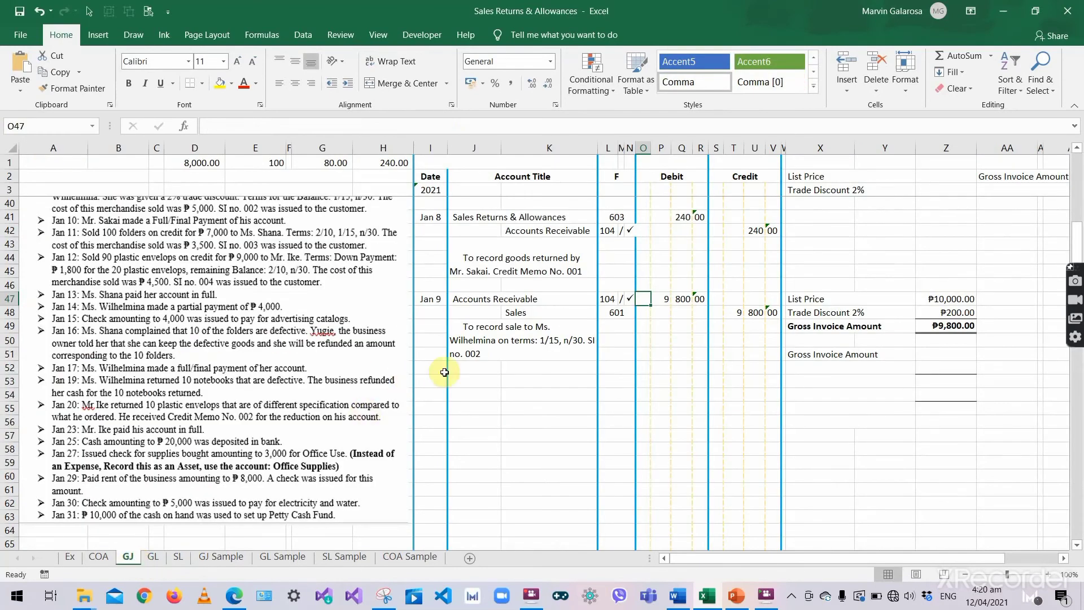
{"action": "left_click", "coordinate": [508, 380]}
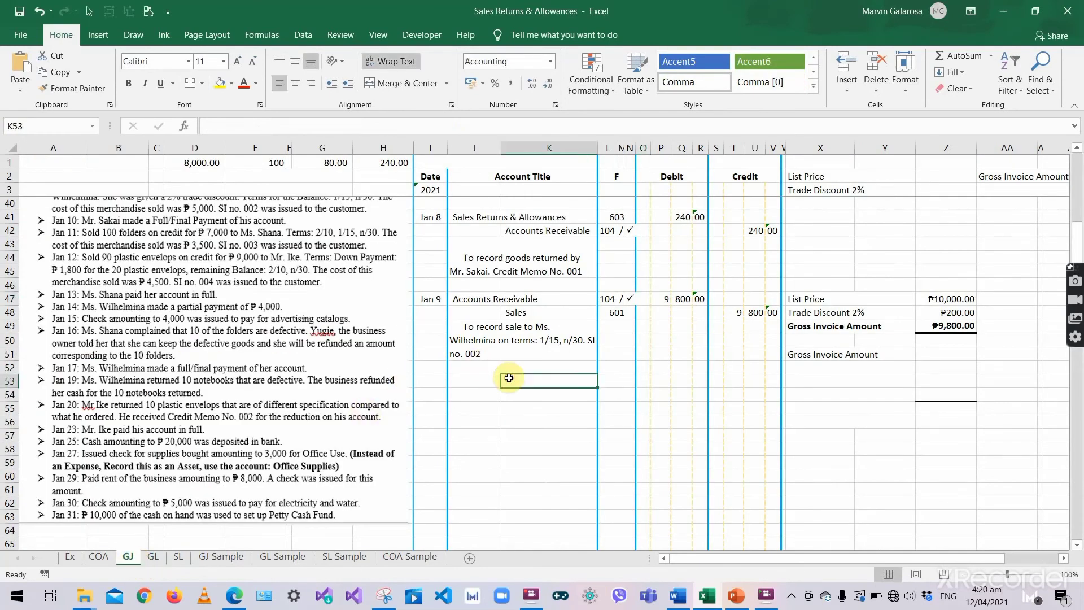
{"action": "left_click", "coordinate": [431, 394]}
{"action": "left_click", "coordinate": [430, 382]}
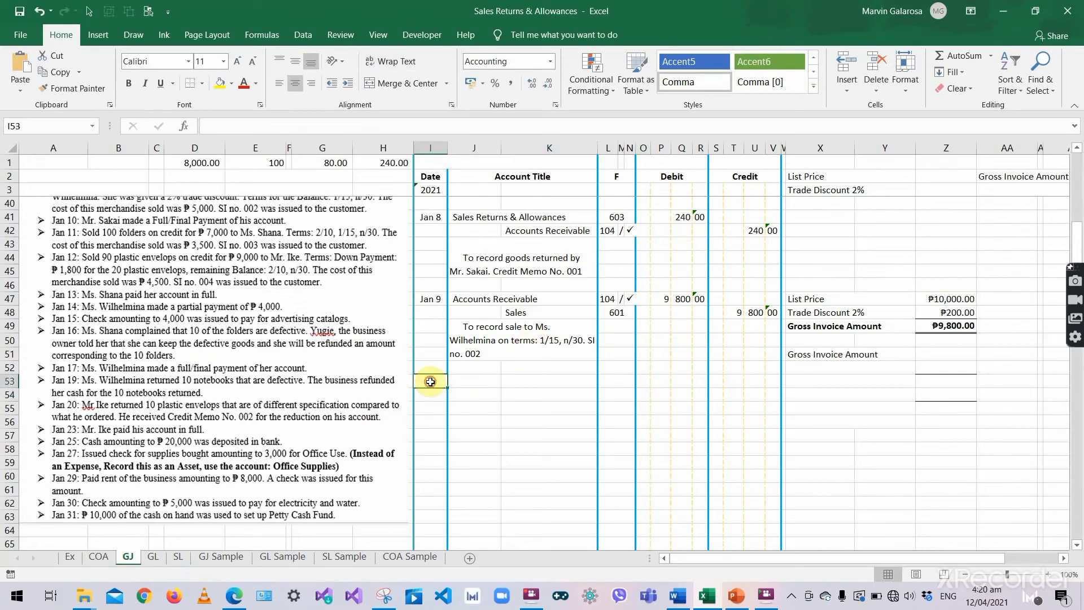
{"action": "type", "text": "'Jan 10"}
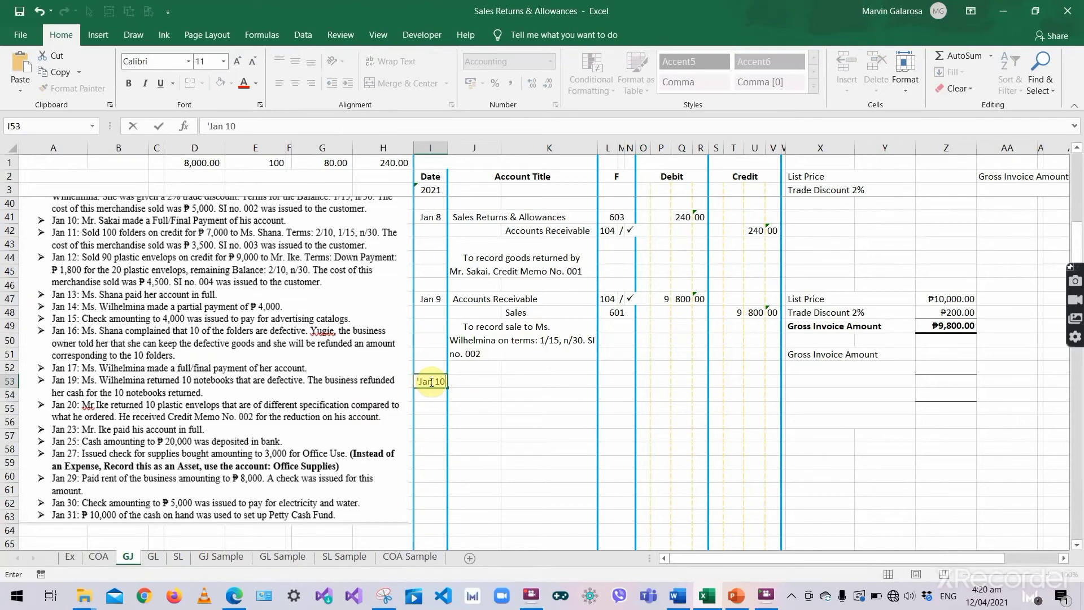
{"action": "key", "text": "Tab"}
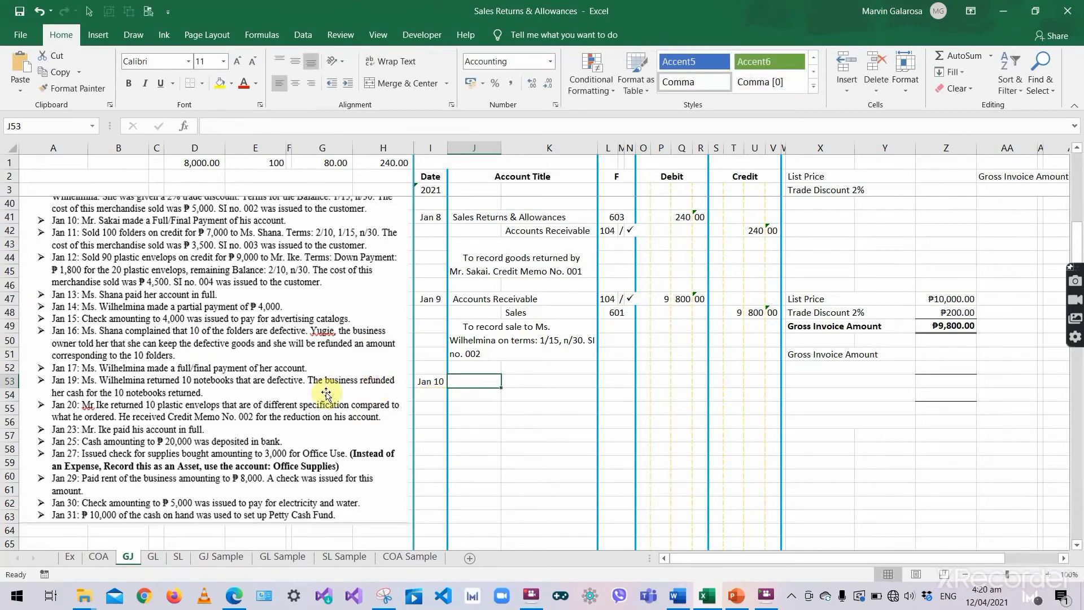
{"action": "scroll", "coordinate": [164, 274], "scroll_direction": "up", "scroll_amount": 1}
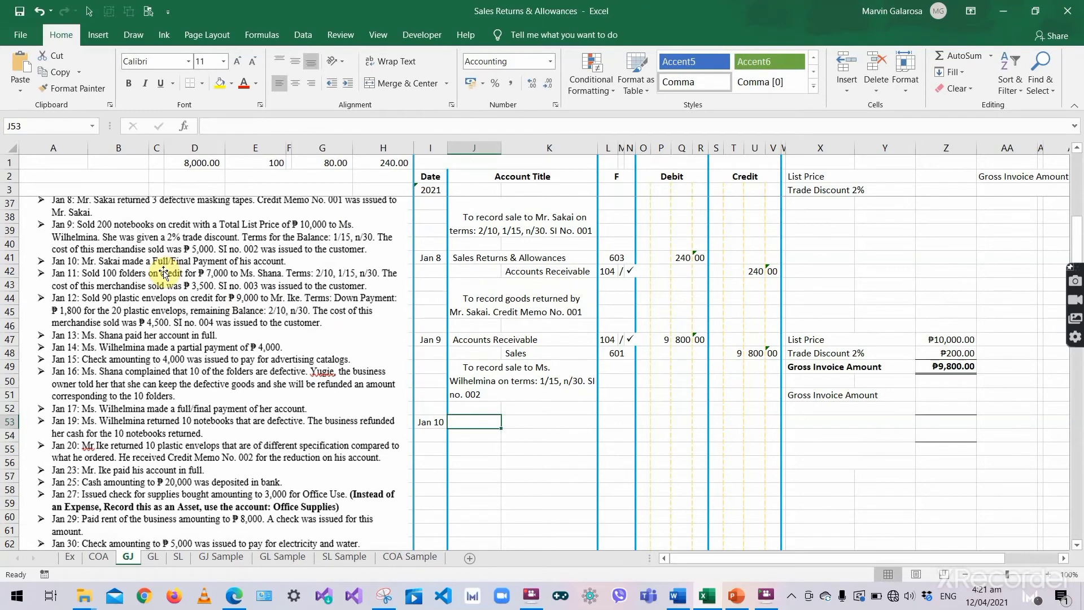
{"action": "scroll", "coordinate": [164, 274], "scroll_direction": "up", "scroll_amount": 1}
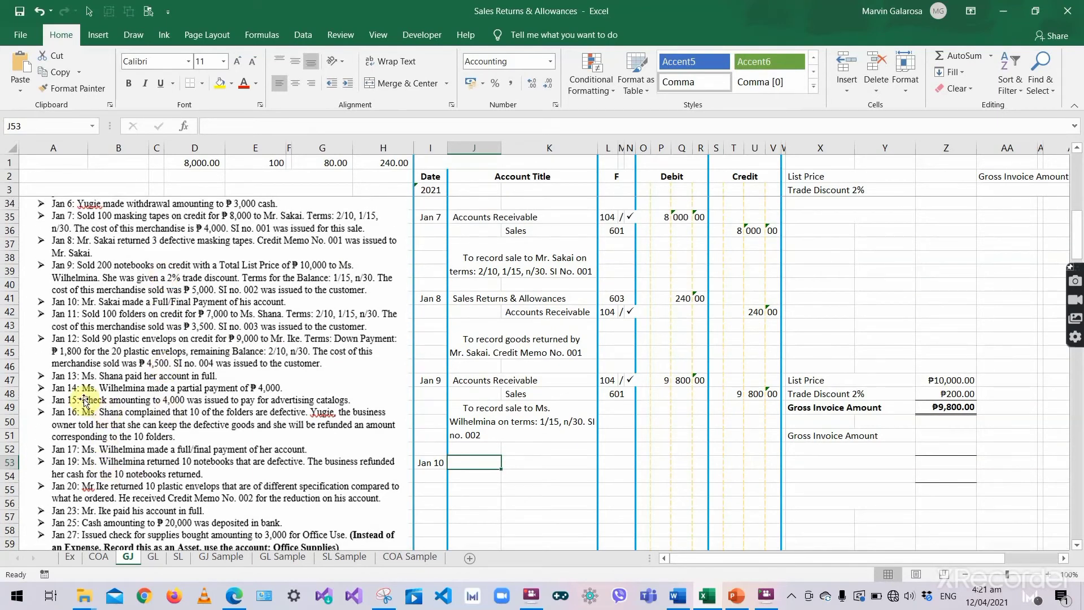
- Review the first customer's ledger: the 240 credit memo and the ₱7,760.00 balance in G7
{"action": "left_click", "coordinate": [187, 556]}
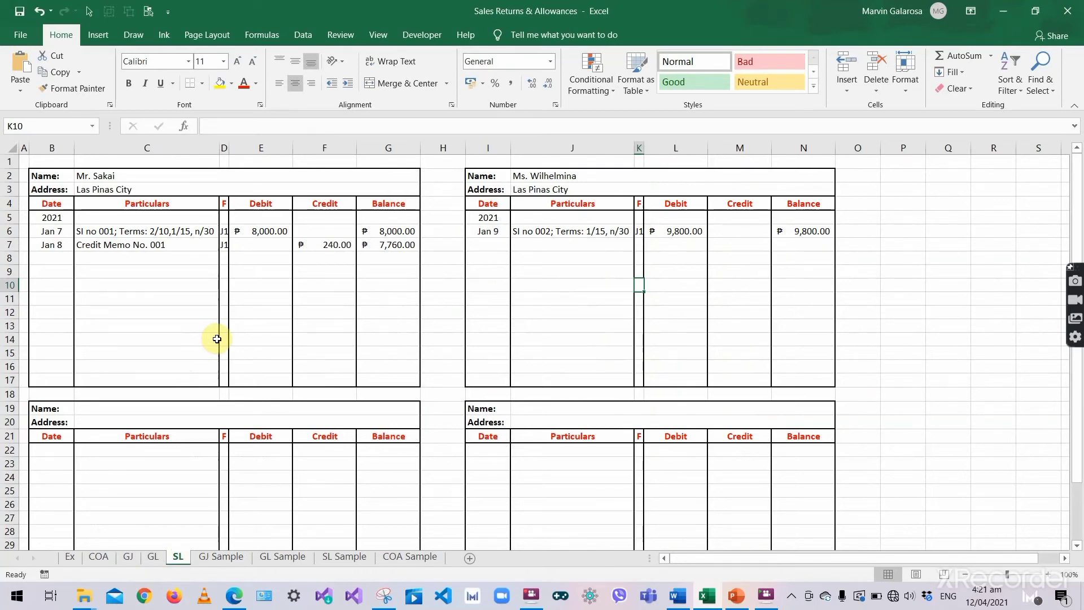
{"action": "left_click", "coordinate": [249, 326]}
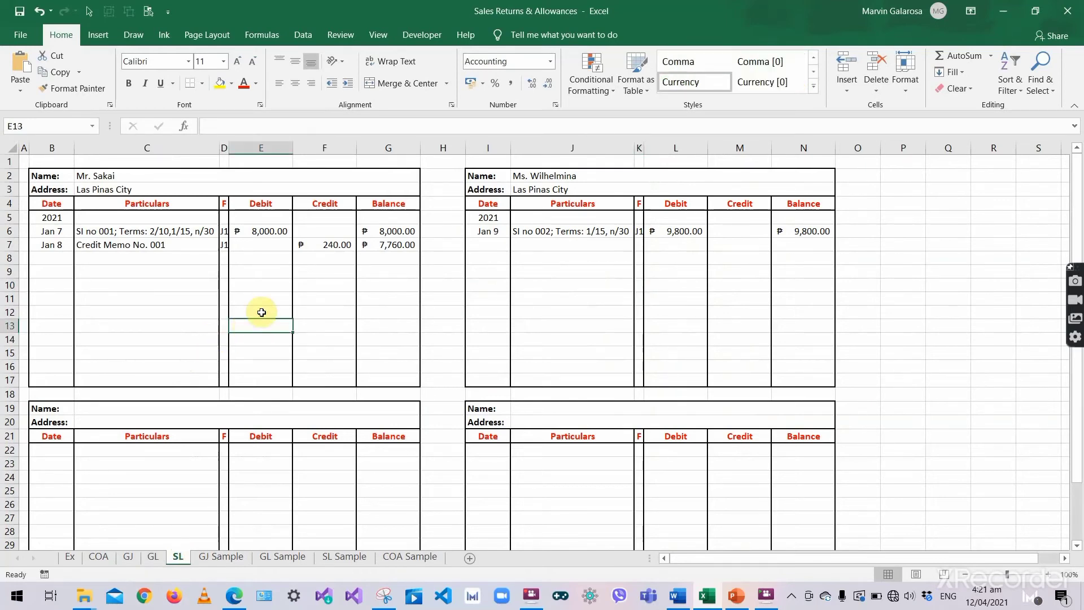
{"action": "left_click", "coordinate": [348, 247]}
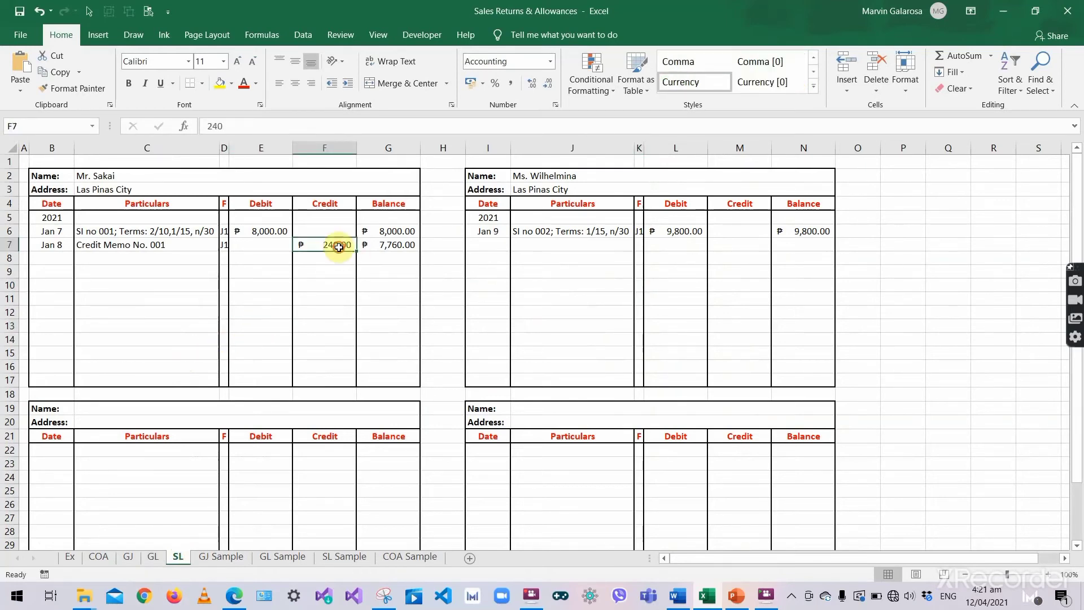
{"action": "left_click", "coordinate": [52, 244]}
{"action": "left_click", "coordinate": [412, 245]}
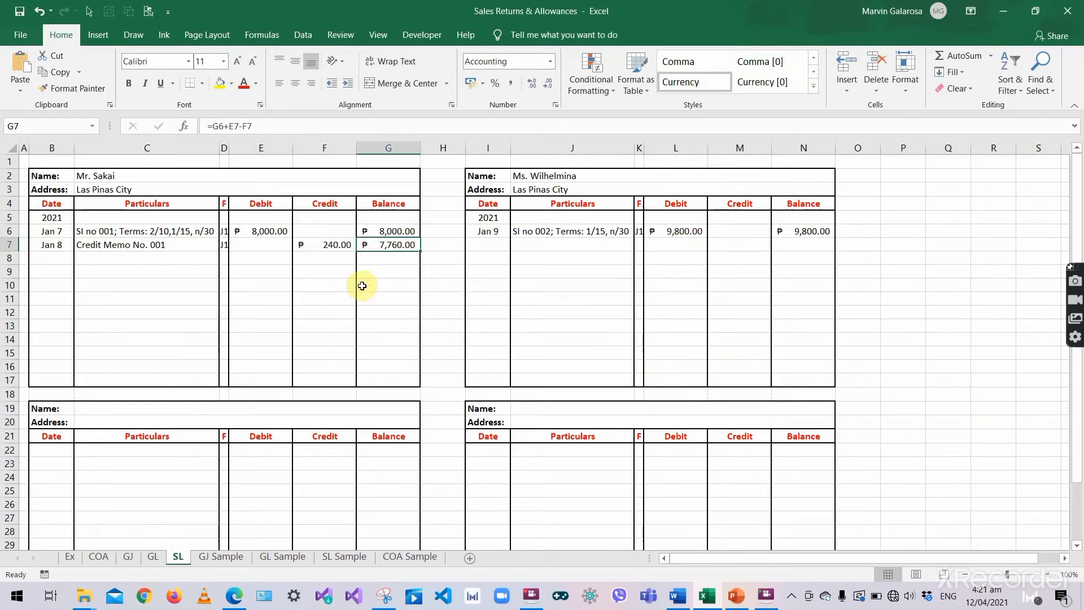
{"action": "left_click", "coordinate": [367, 260]}
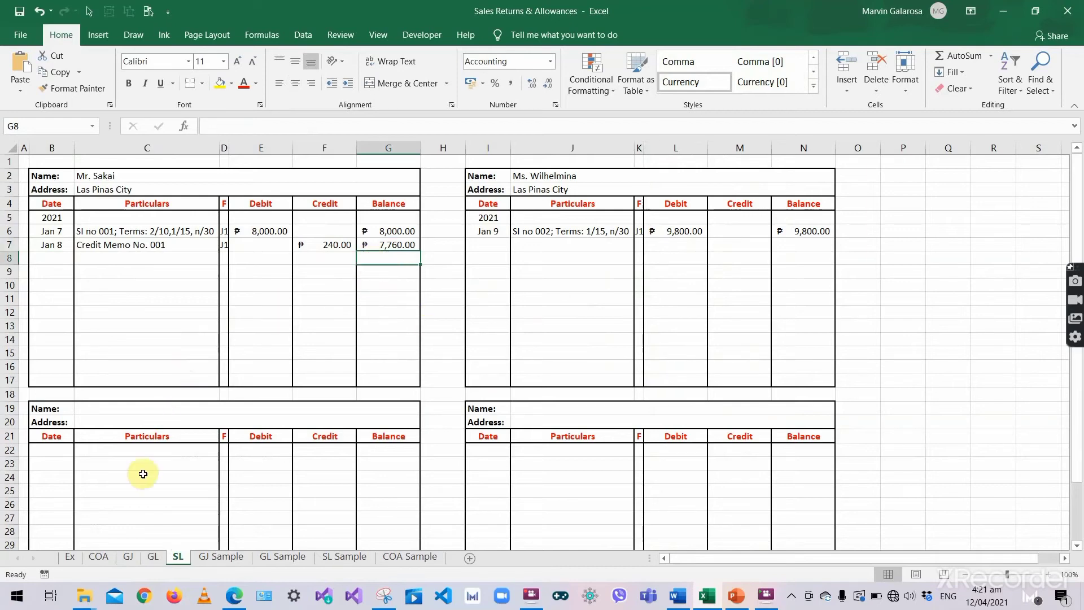
- Clear the old side-calculation amounts in Z47:Z50 with Clear Contents
{"action": "left_click", "coordinate": [129, 557]}
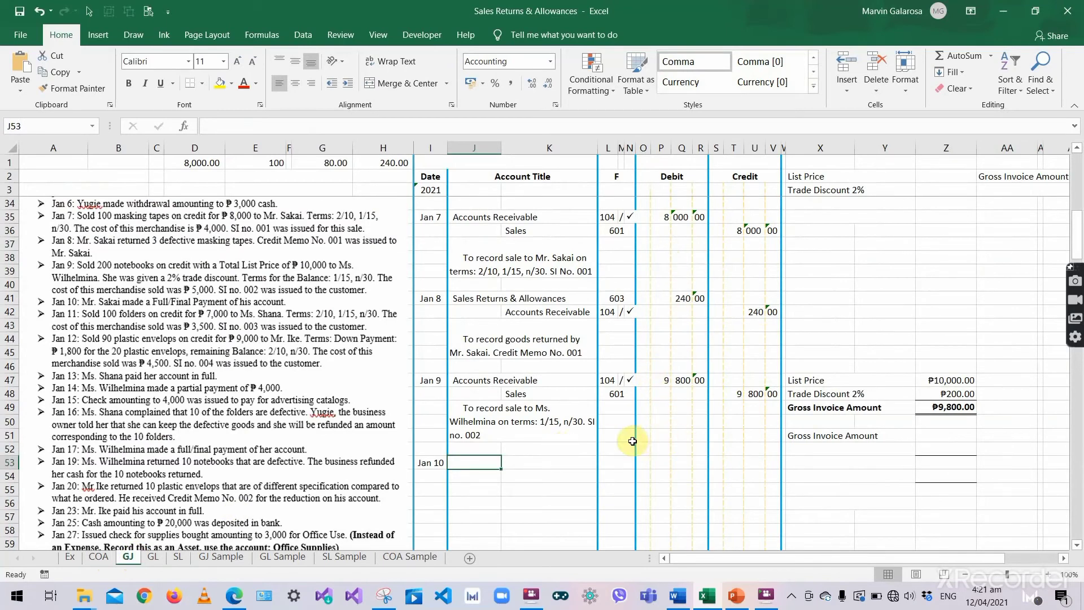
{"action": "scroll", "coordinate": [846, 395], "scroll_direction": "down", "scroll_amount": 1}
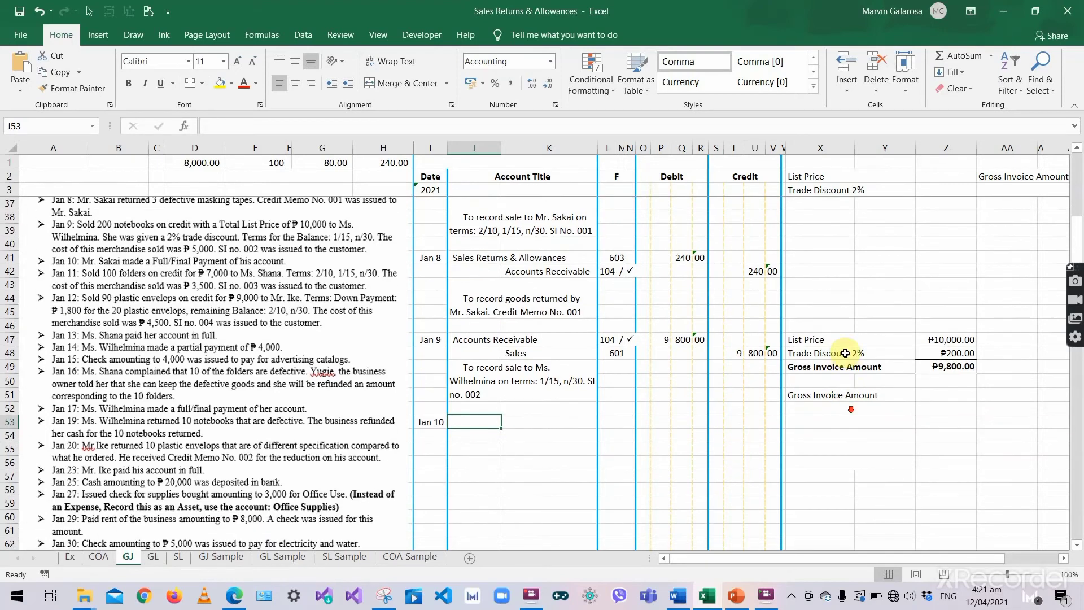
{"action": "left_click", "coordinate": [811, 339]}
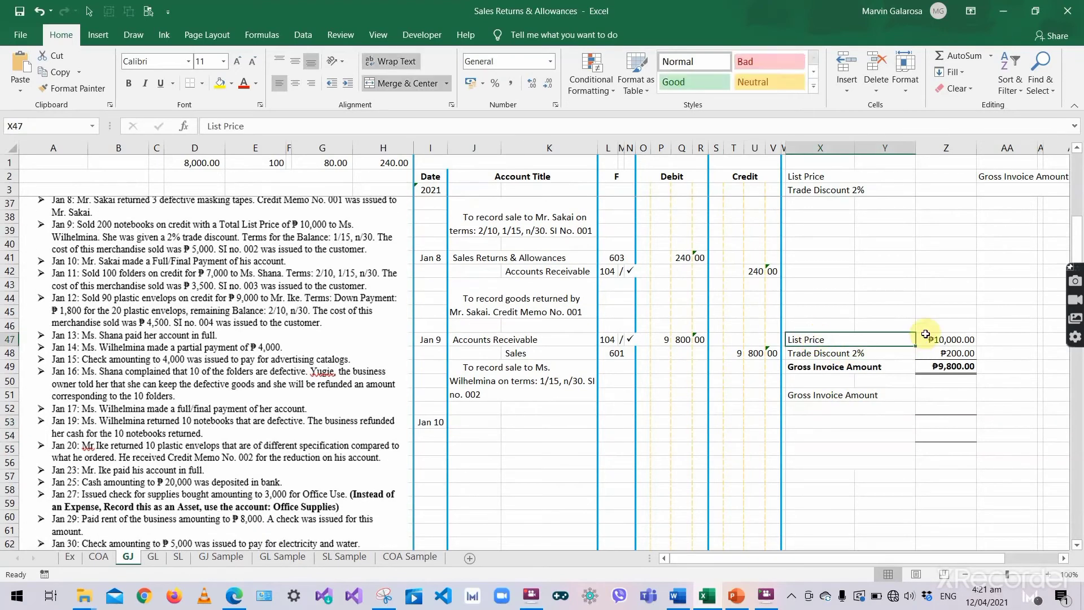
{"action": "left_click_drag", "start_coordinate": [926, 335], "coordinate": [942, 381]}
{"action": "right_click", "coordinate": [940, 364]}
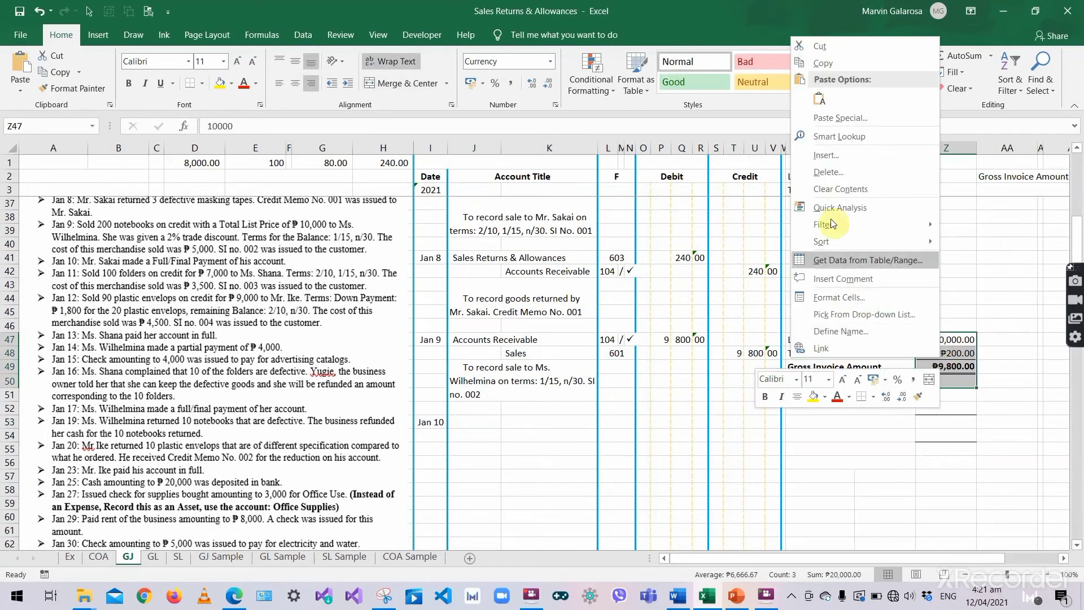
{"action": "left_click", "coordinate": [840, 189]}
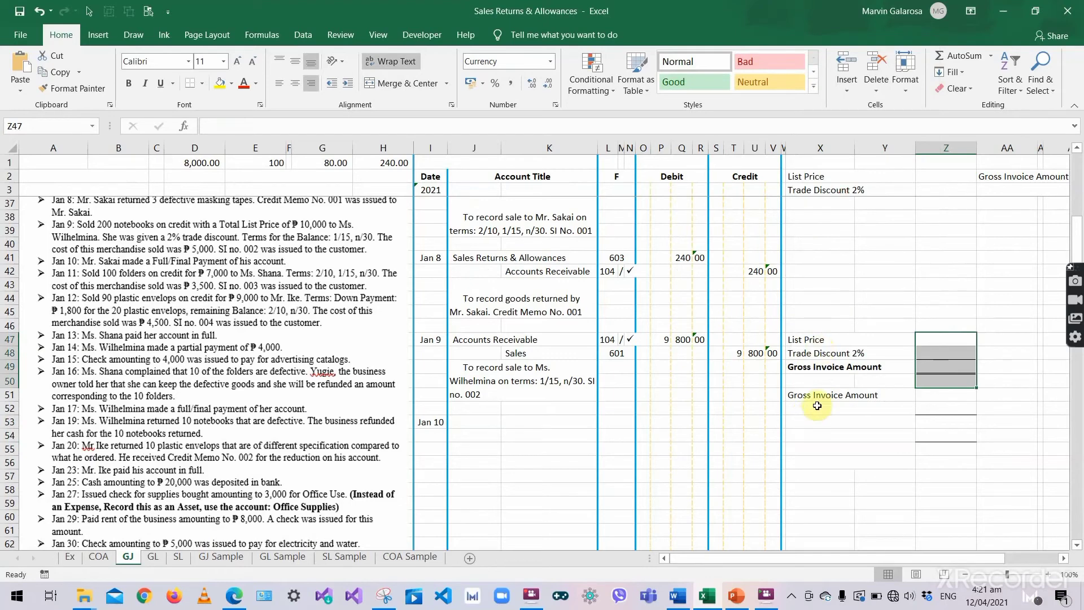
- Check the D1:H1 values (8,000, 100, =G1*3) and select the Gross Invoice Amount cell Z51
{"action": "left_click", "coordinate": [928, 398]}
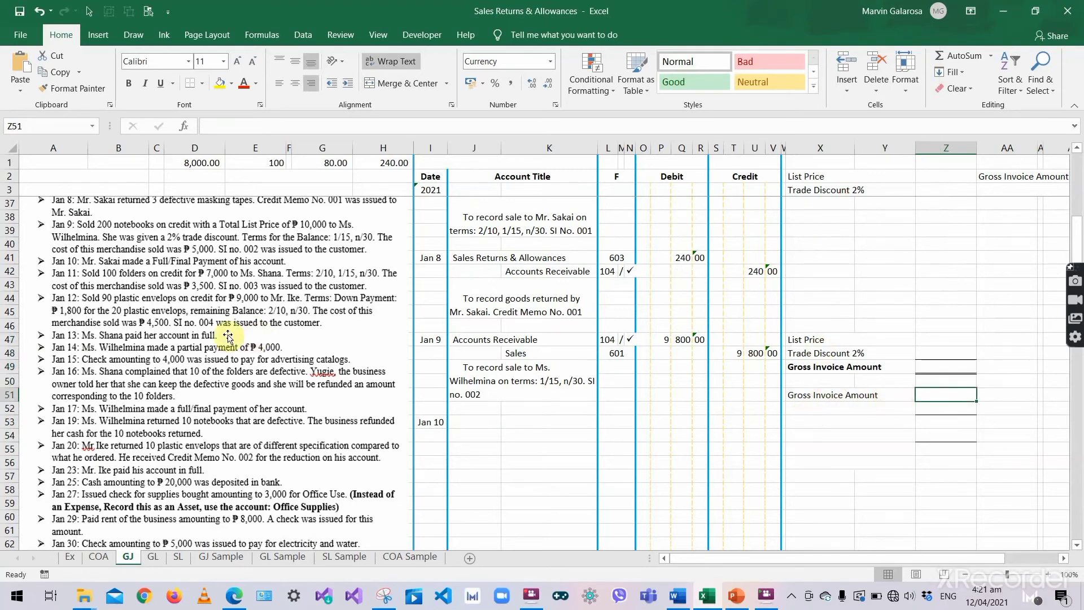
{"action": "scroll", "coordinate": [231, 338], "scroll_direction": "up", "scroll_amount": 3}
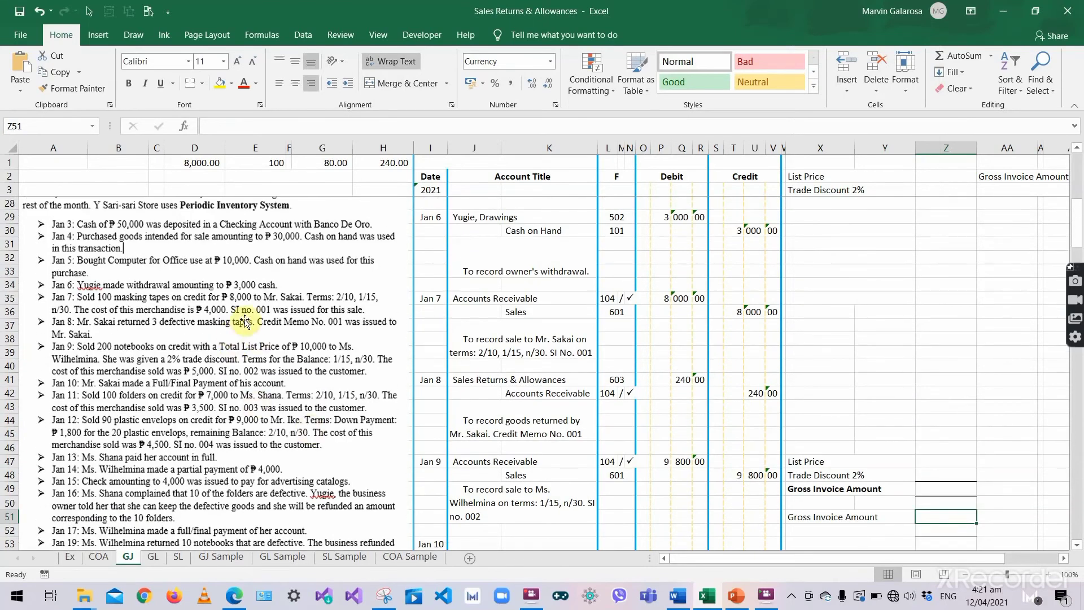
{"action": "scroll", "coordinate": [224, 397], "scroll_direction": "down", "scroll_amount": 1}
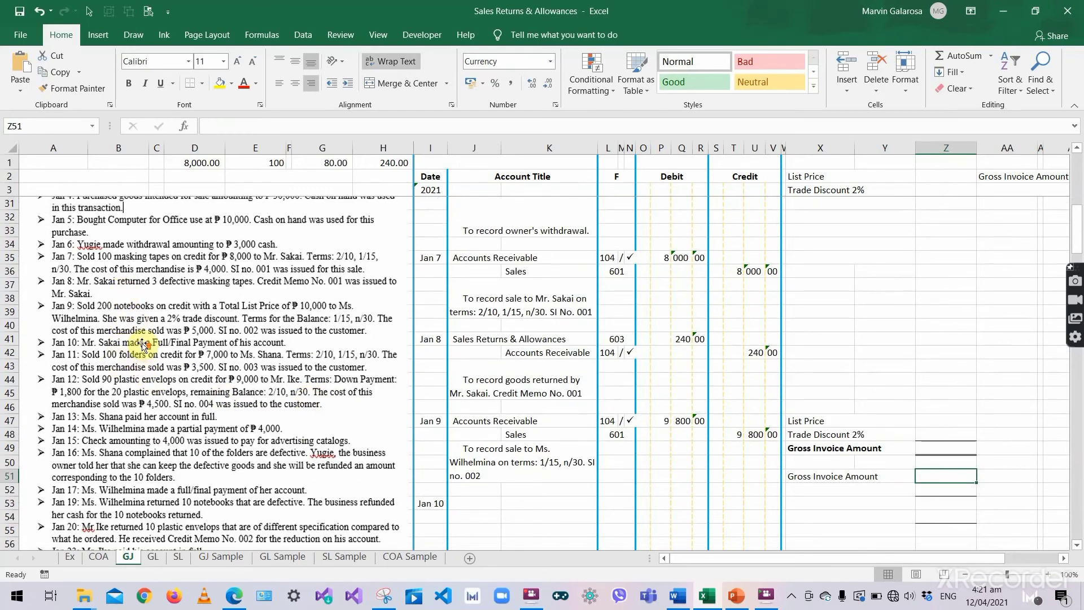
{"action": "scroll", "coordinate": [143, 345], "scroll_direction": "up", "scroll_amount": 2}
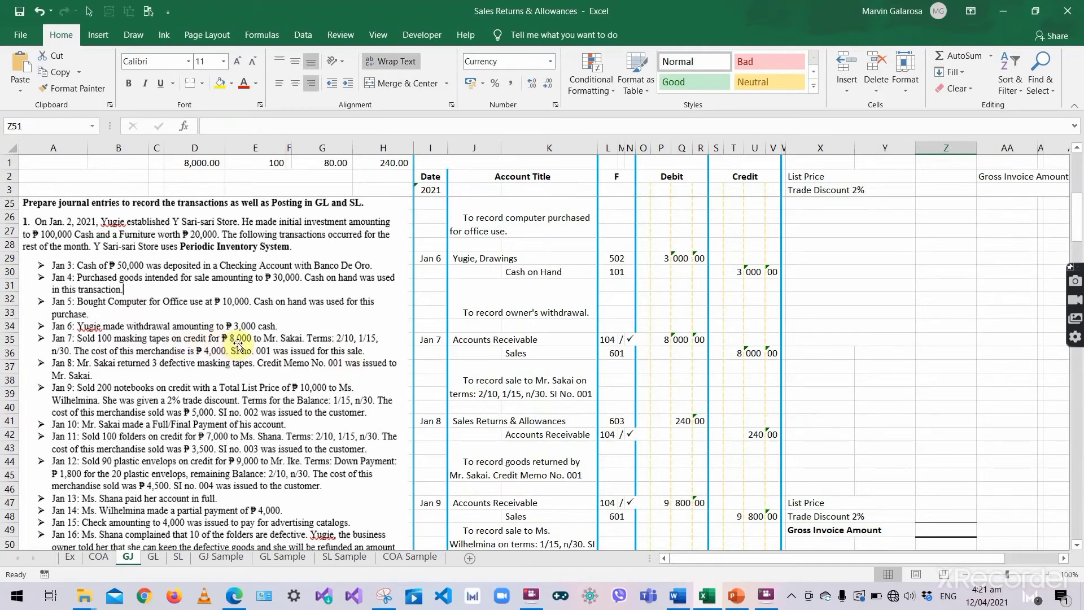
{"action": "left_click", "coordinate": [322, 164]}
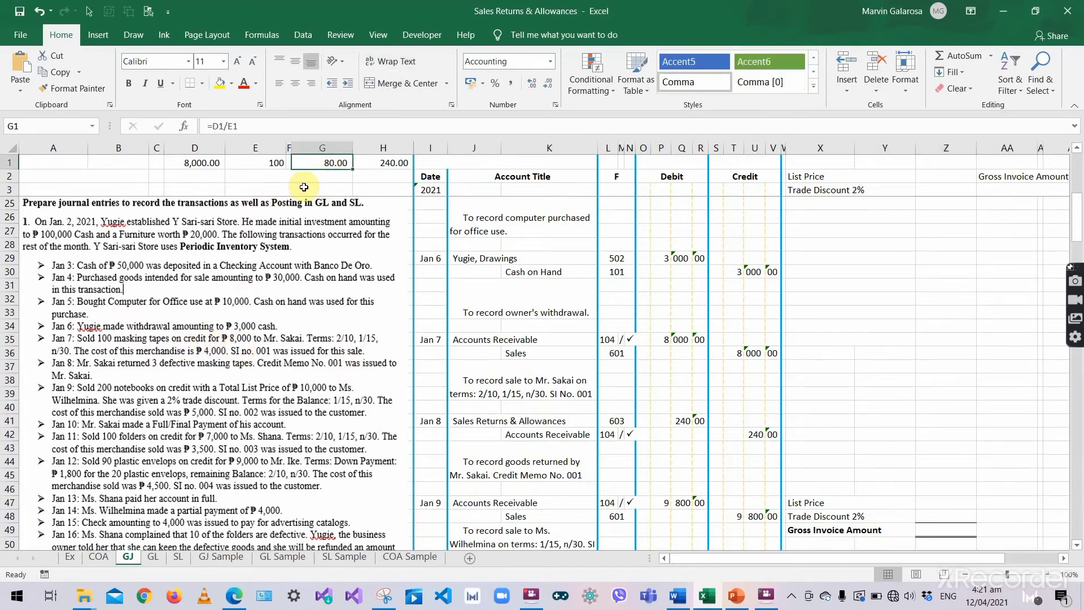
{"action": "left_click", "coordinate": [205, 163]}
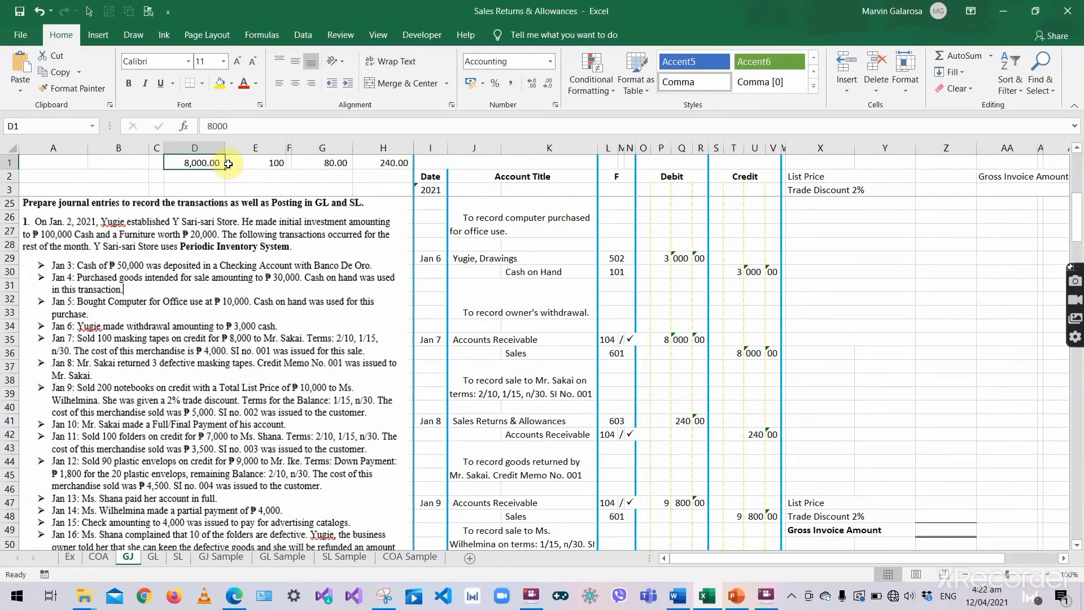
{"action": "left_click", "coordinate": [254, 162]}
{"action": "left_click", "coordinate": [190, 163]}
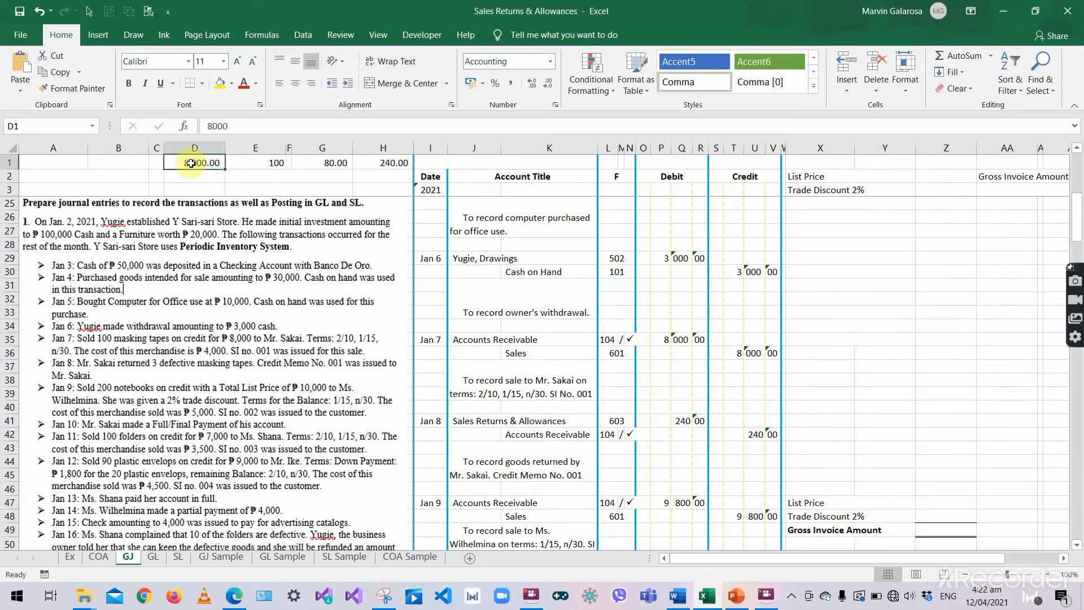
{"action": "left_click", "coordinate": [253, 163]}
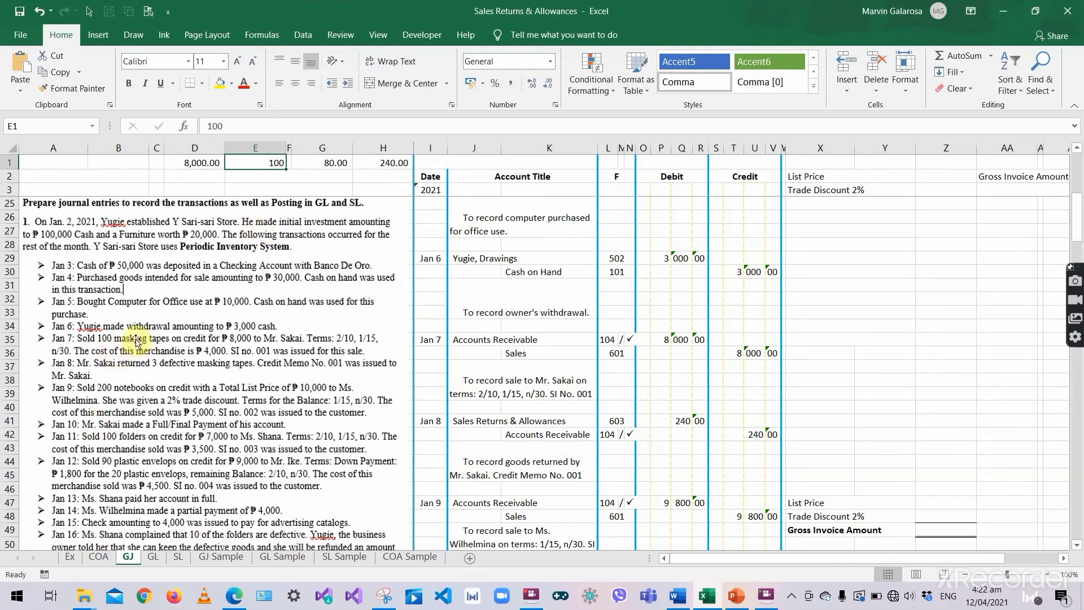
{"action": "left_click", "coordinate": [362, 165]}
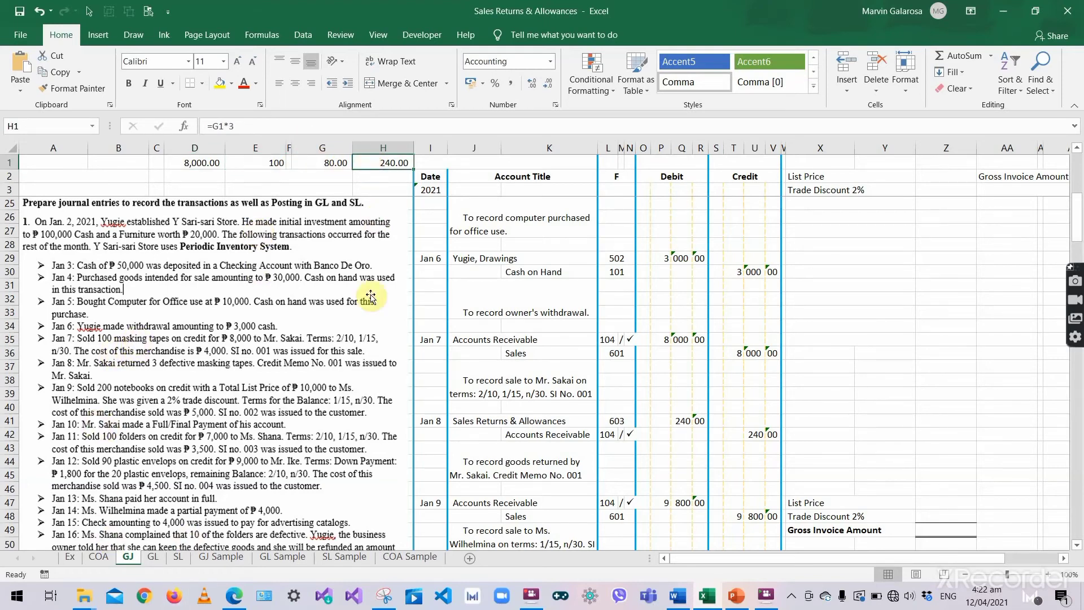
{"action": "scroll", "coordinate": [476, 471], "scroll_direction": "down", "scroll_amount": 2}
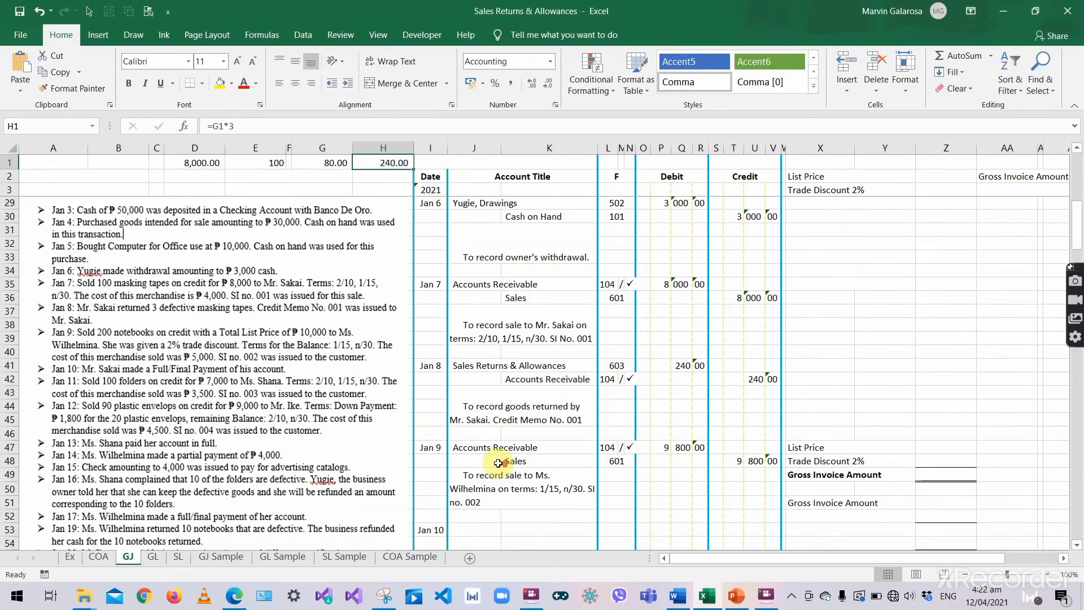
{"action": "scroll", "coordinate": [910, 463], "scroll_direction": "down", "scroll_amount": 2}
{"action": "left_click", "coordinate": [929, 433]}
- Enter the ₱8,000 gross invoice amount and confirm the 240 returns figure in Q41
{"action": "type", "text": "8"}
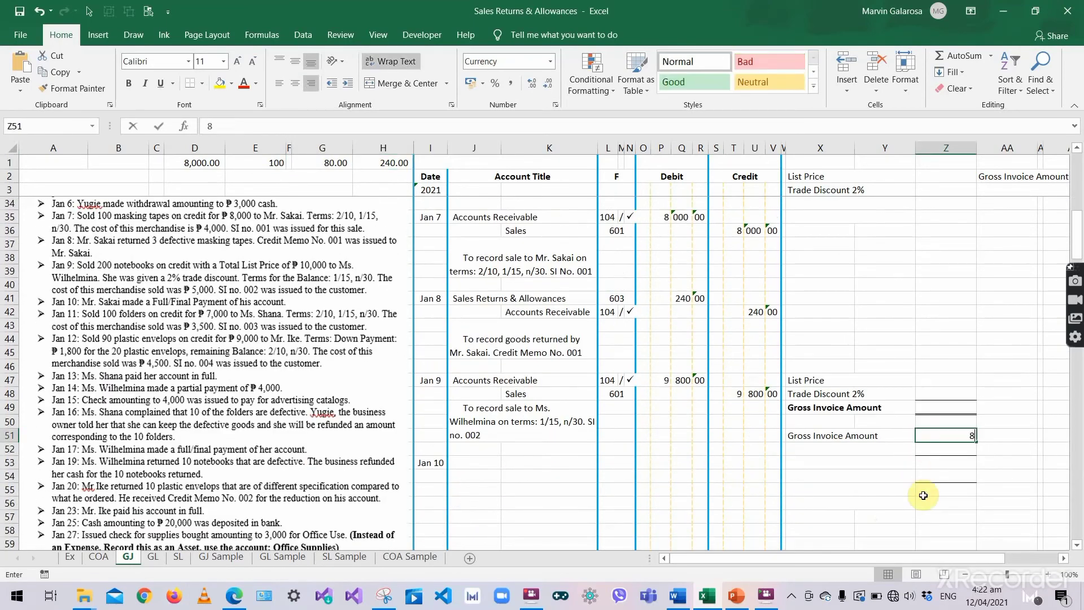
{"action": "type", "text": "000.00"}
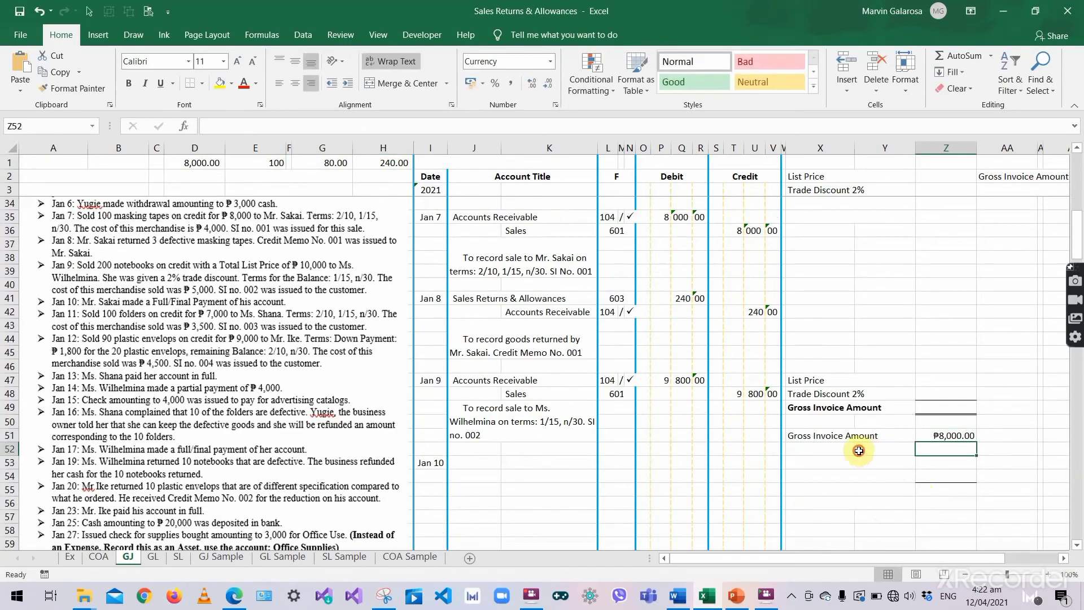
{"action": "left_click", "coordinate": [857, 449]}
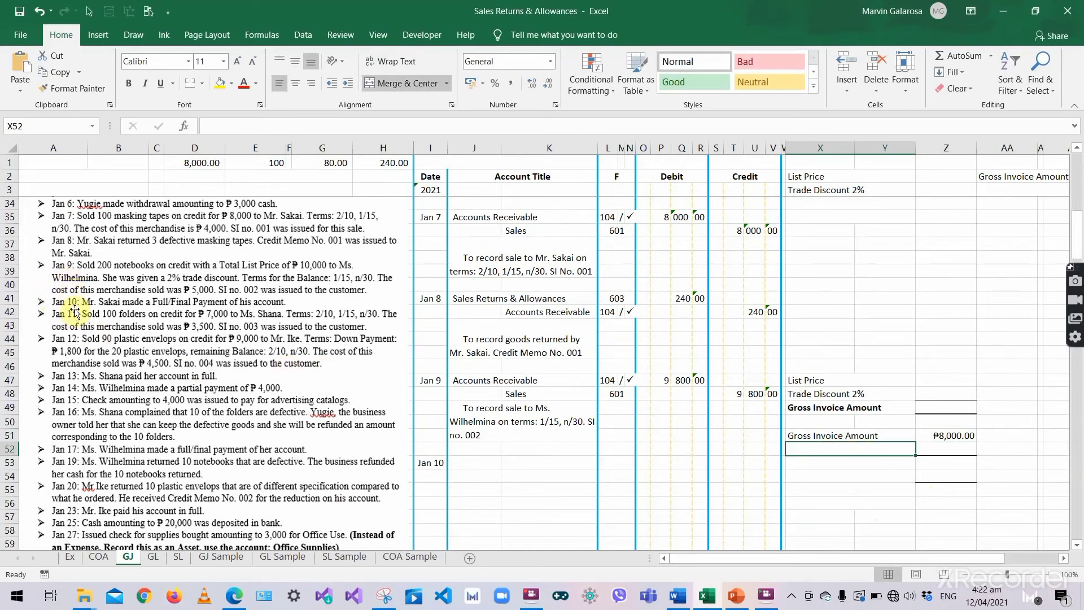
{"action": "left_click", "coordinate": [66, 247]}
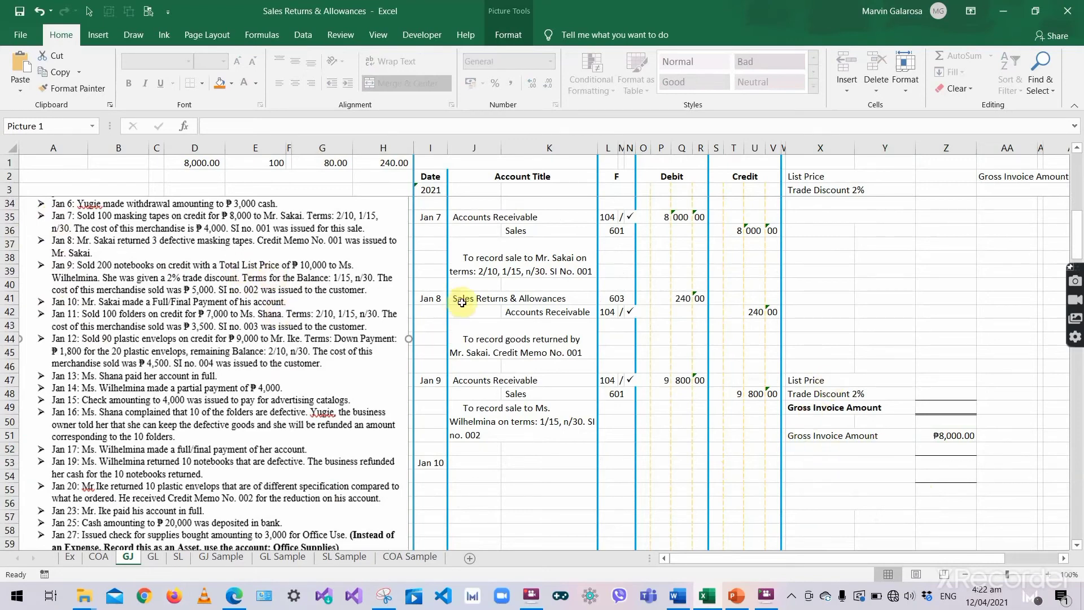
{"action": "left_click", "coordinate": [559, 296]}
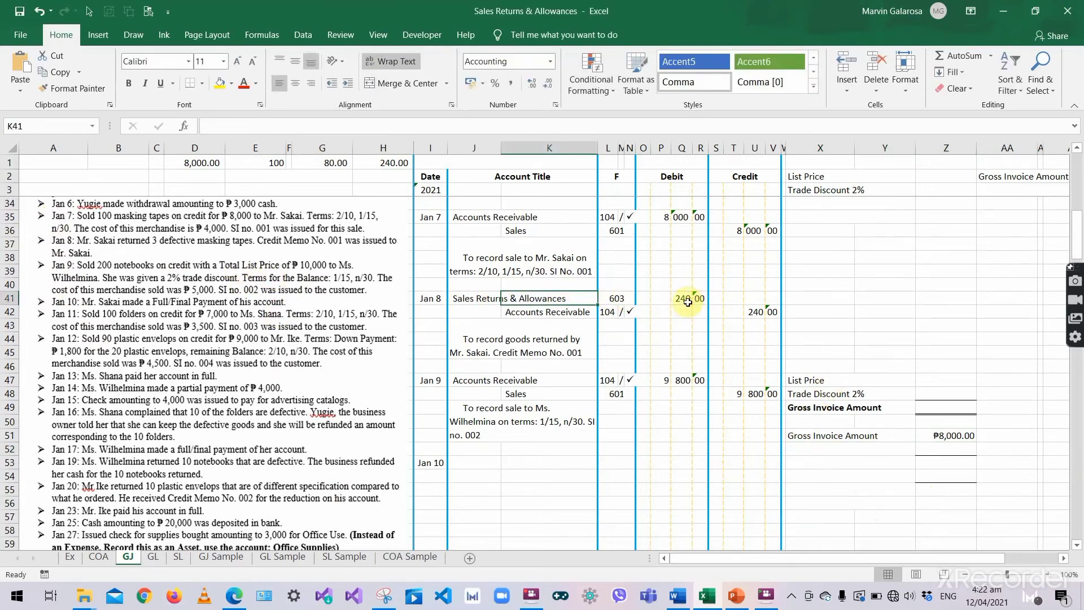
{"action": "left_click", "coordinate": [681, 298]}
- Add a 'Less: Sales Return' row with 240 and a 'Net Sales' label beneath it
{"action": "left_click", "coordinate": [822, 448]}
{"action": "type", "text": "Les"}
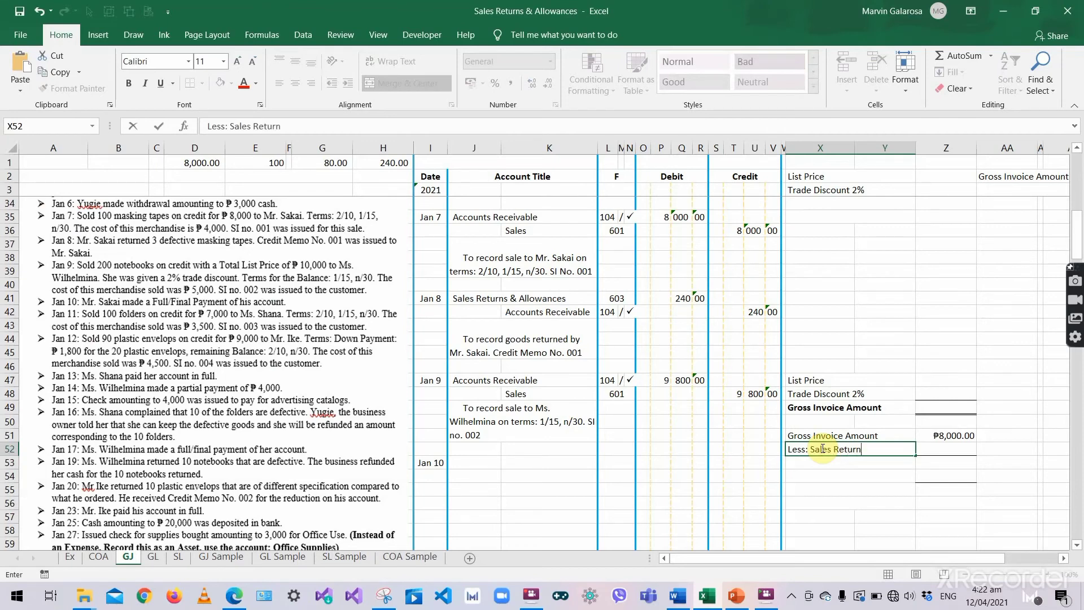
{"action": "type", "text": "s: Sales Return"}
{"action": "left_click", "coordinate": [954, 448]}
{"action": "type", "text": "240.00"}
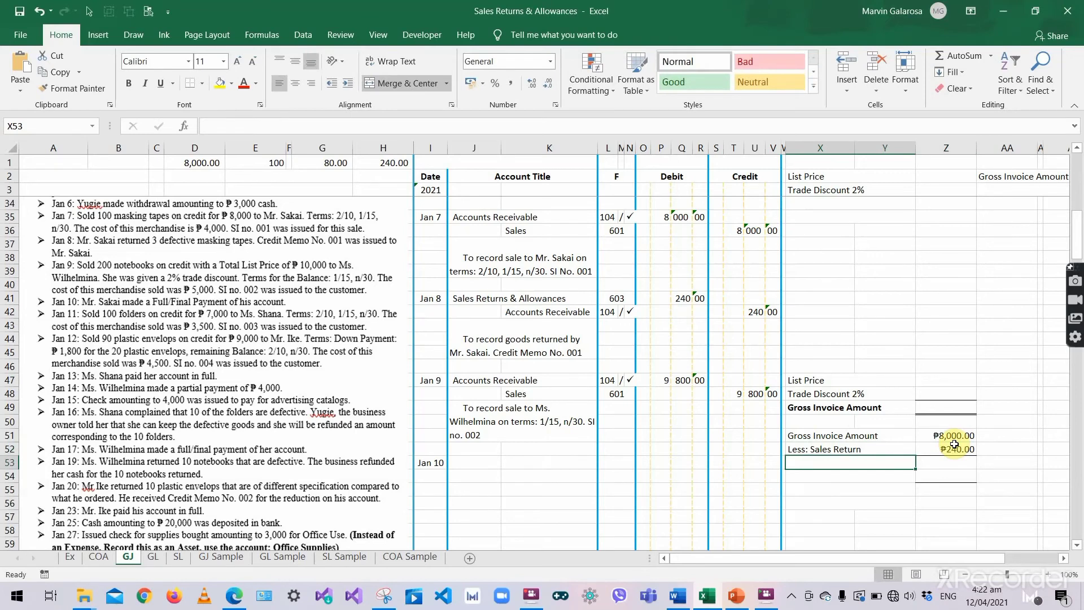
{"action": "scroll", "coordinate": [886, 486], "scroll_direction": "down", "scroll_amount": 1}
{"action": "left_click", "coordinate": [883, 420]}
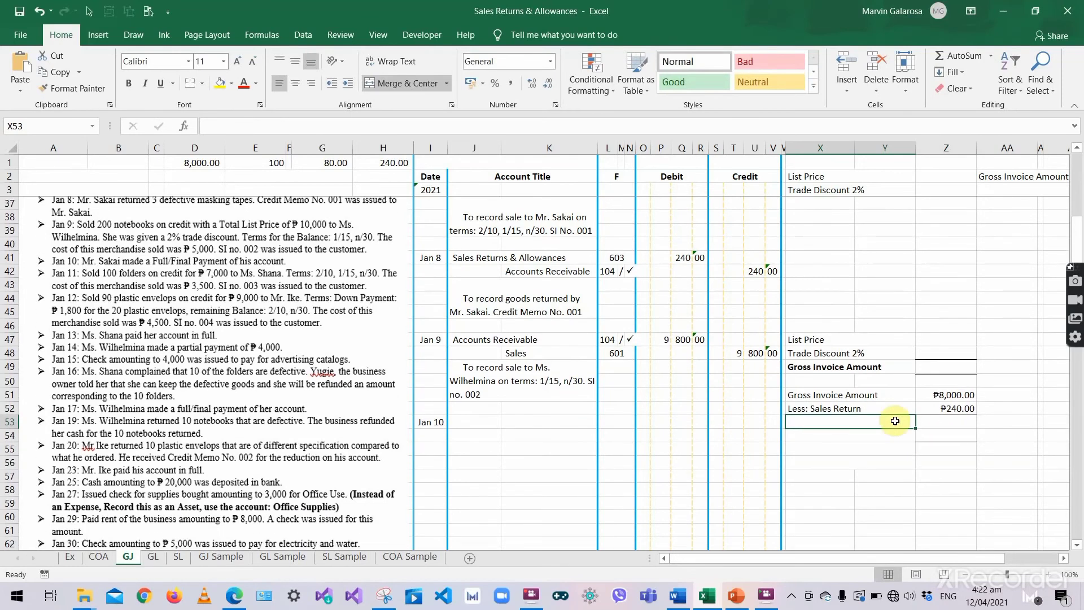
{"action": "type", "text": "N"}
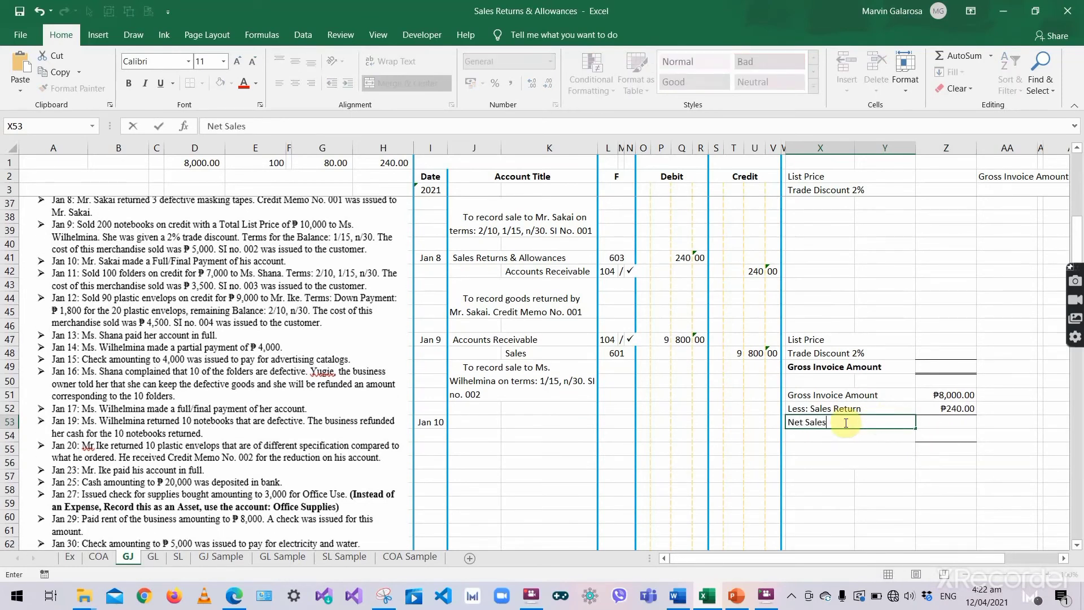
{"action": "type", "text": "et Sales"}
- Enter =Z51-Z52 in Z53 to get Net Sales of ₱7,760.00
{"action": "left_click", "coordinate": [950, 424]}
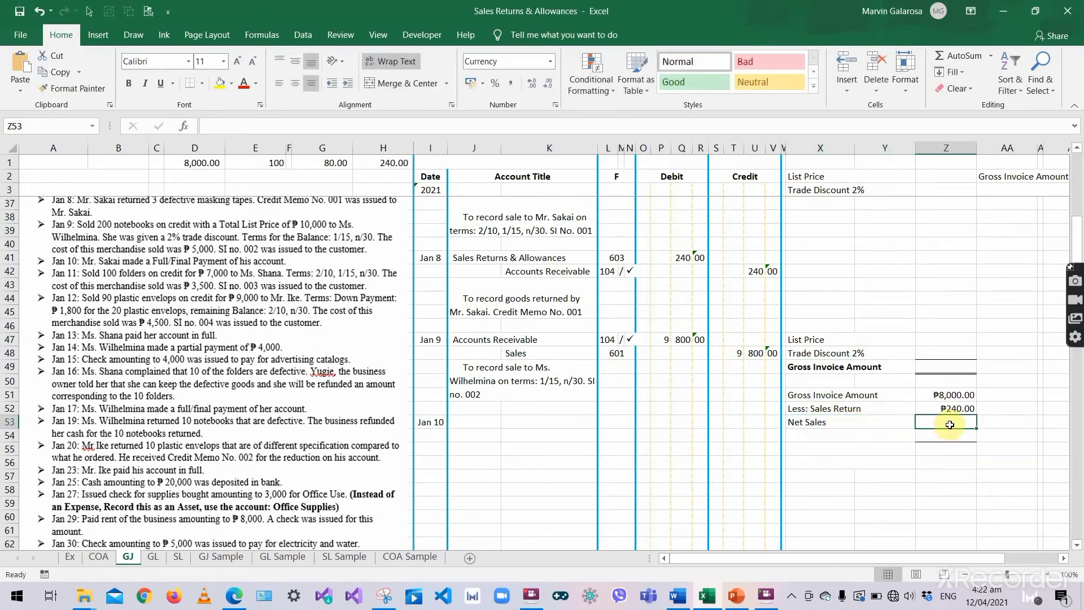
{"action": "type", "text": "="}
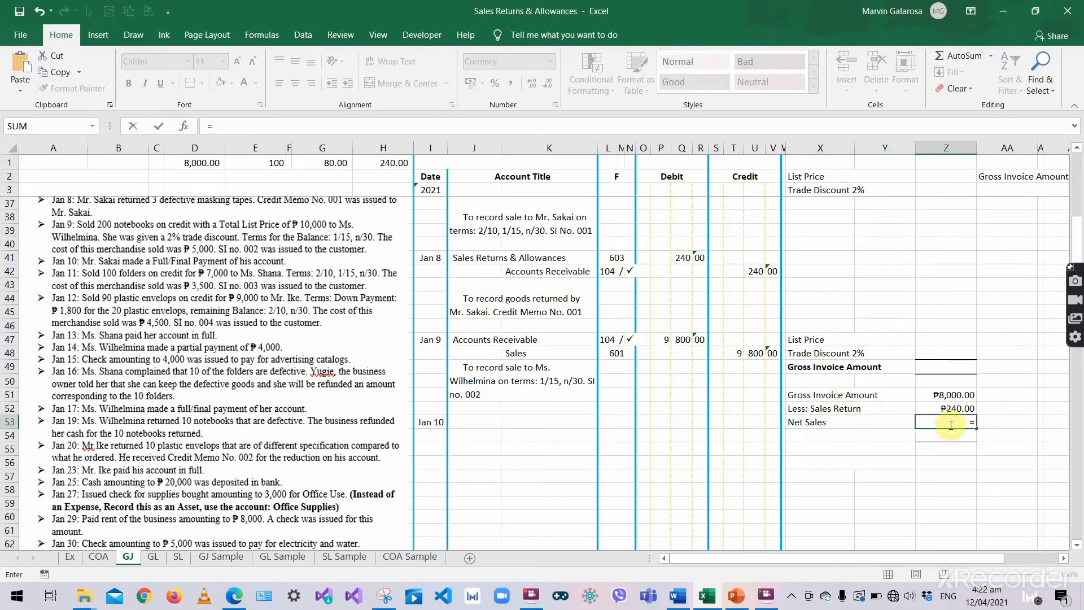
{"action": "key", "text": "Up"}
{"action": "key", "text": "Up"}
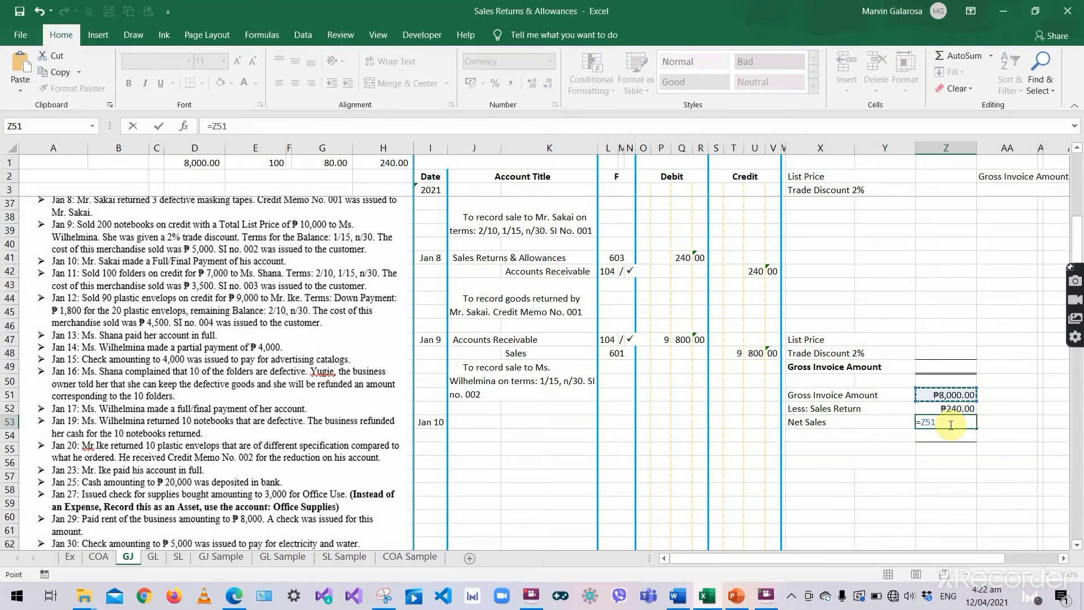
{"action": "type", "text": "-"}
{"action": "left_click", "coordinate": [954, 408]}
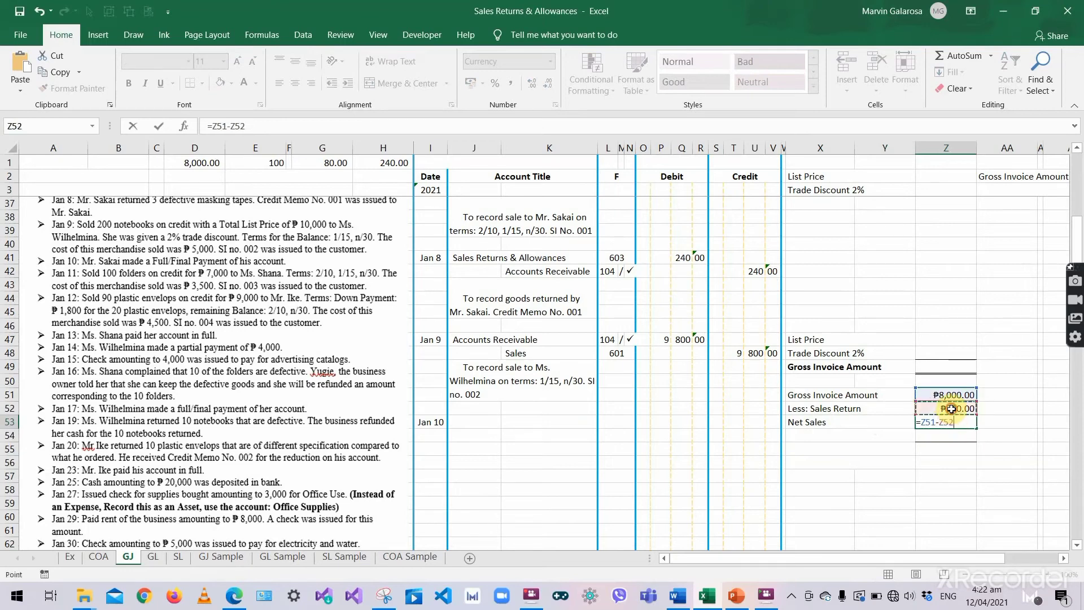
{"action": "key", "text": "Return"}
{"action": "left_click", "coordinate": [873, 433]}
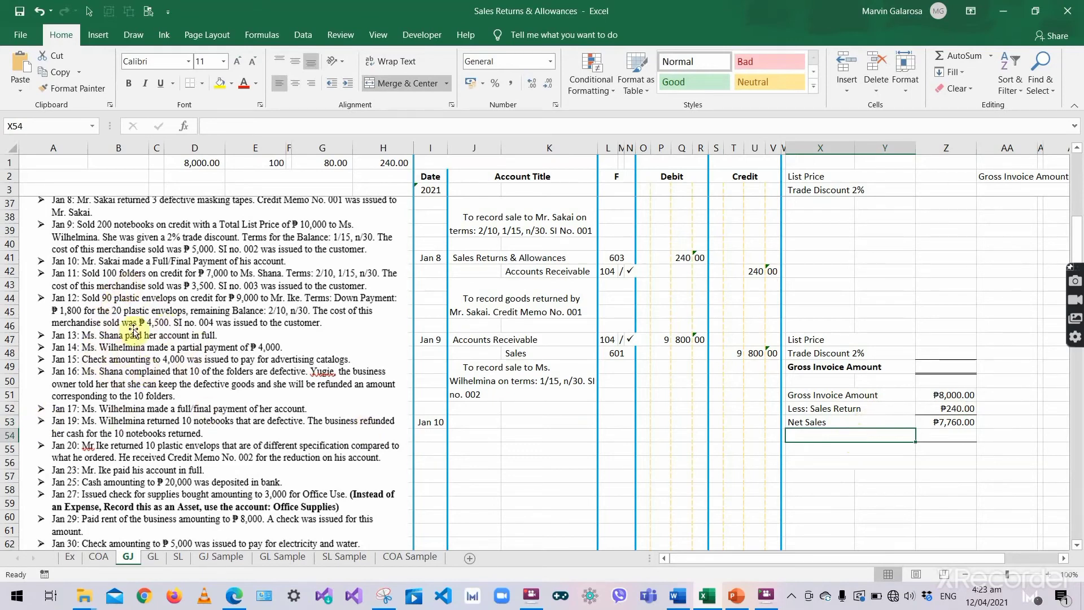
{"action": "left_click", "coordinate": [427, 423]}
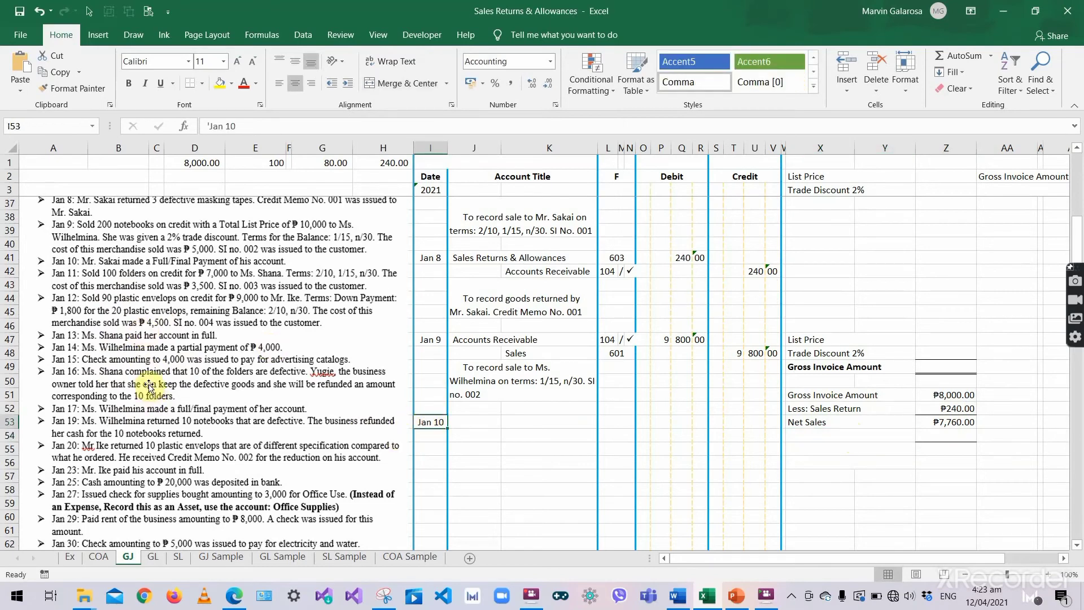
- Replace the 'Net Sales' label in X53 with 'Balance'
{"action": "scroll", "coordinate": [148, 388], "scroll_direction": "up", "scroll_amount": 2}
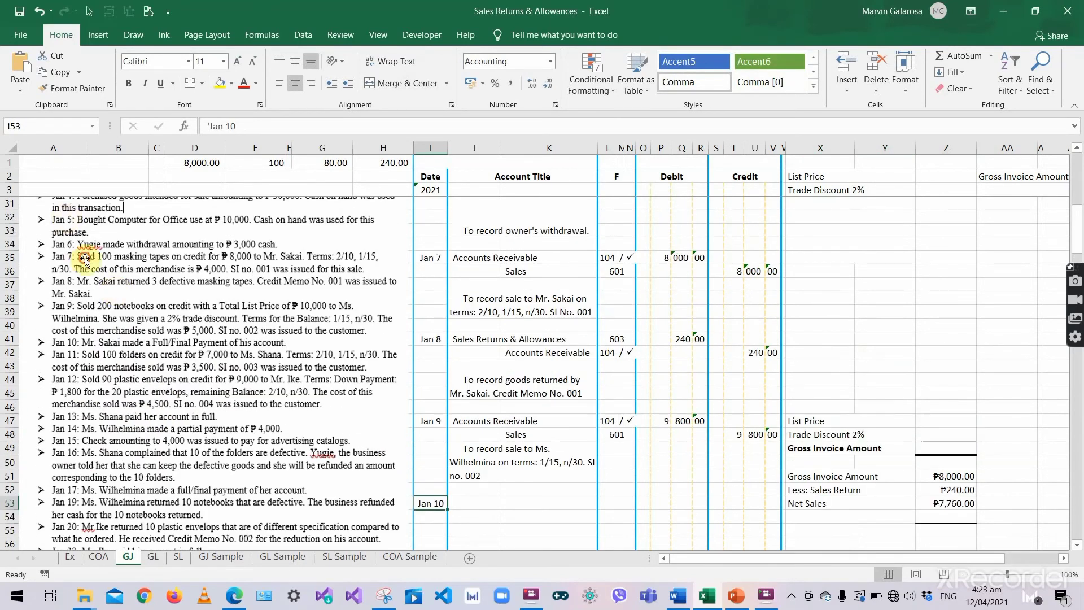
{"action": "left_click", "coordinate": [84, 260]}
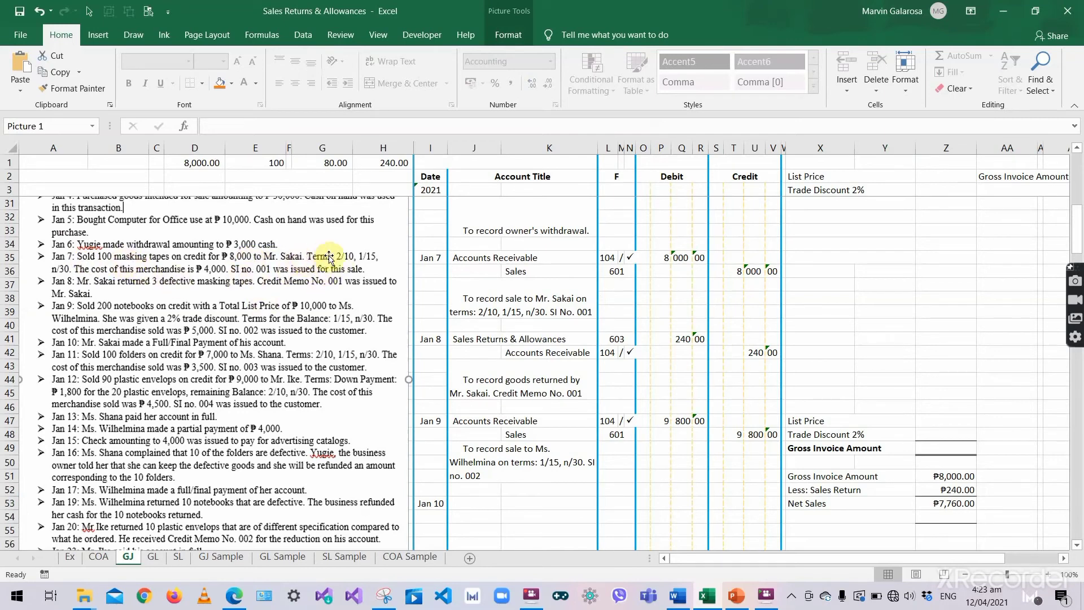
{"action": "scroll", "coordinate": [900, 512], "scroll_direction": "down", "scroll_amount": 1}
{"action": "scroll", "coordinate": [899, 512], "scroll_direction": "down", "scroll_amount": 1}
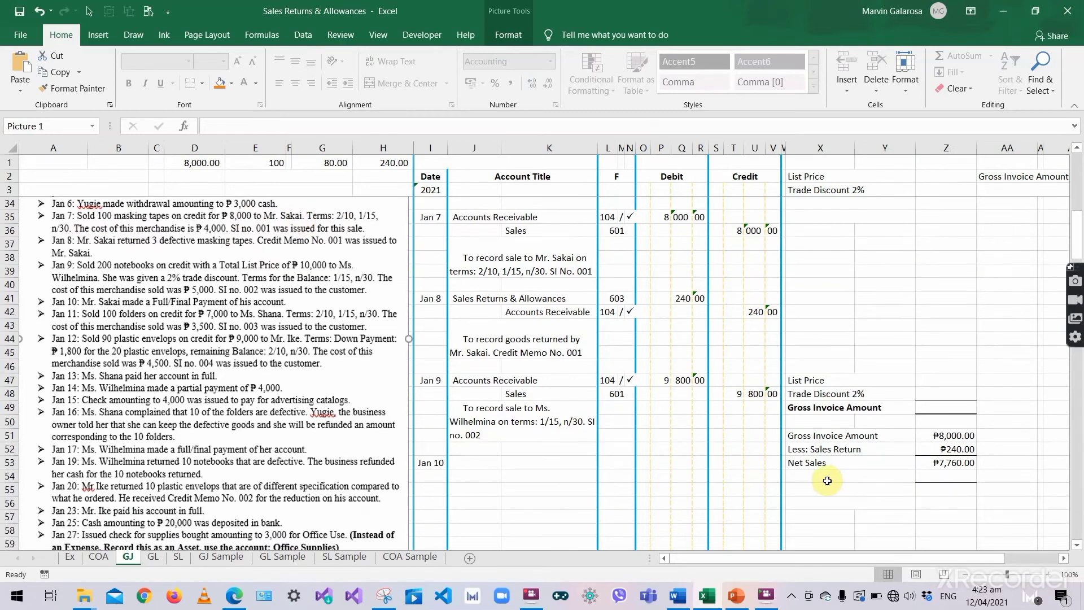
{"action": "left_click", "coordinate": [825, 476]}
{"action": "left_click", "coordinate": [825, 463]}
{"action": "scroll", "coordinate": [862, 465], "scroll_direction": "down", "scroll_amount": 1}
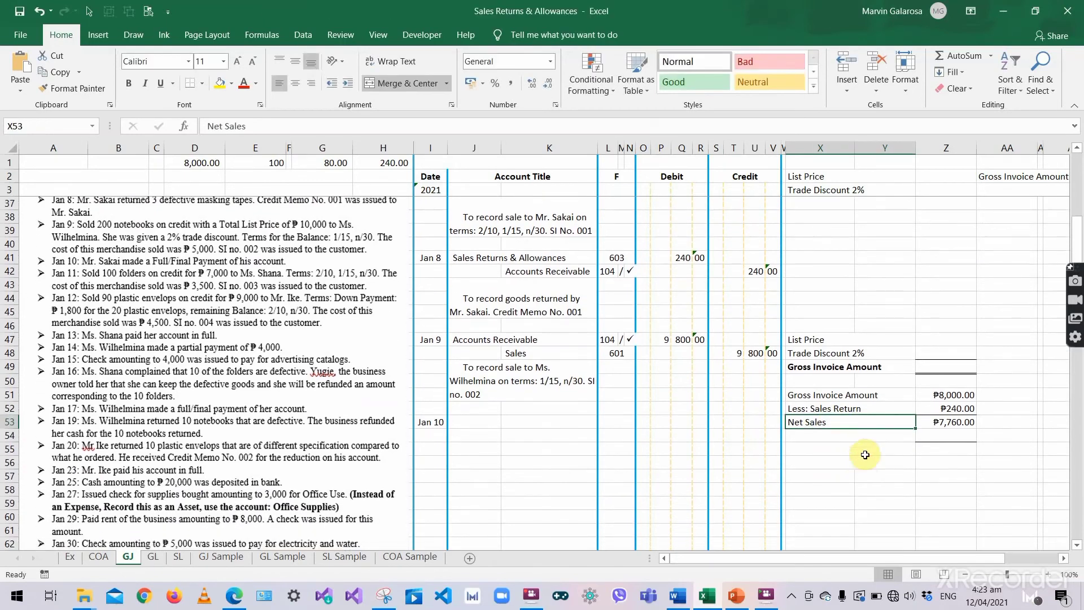
{"action": "double_click", "coordinate": [827, 418]}
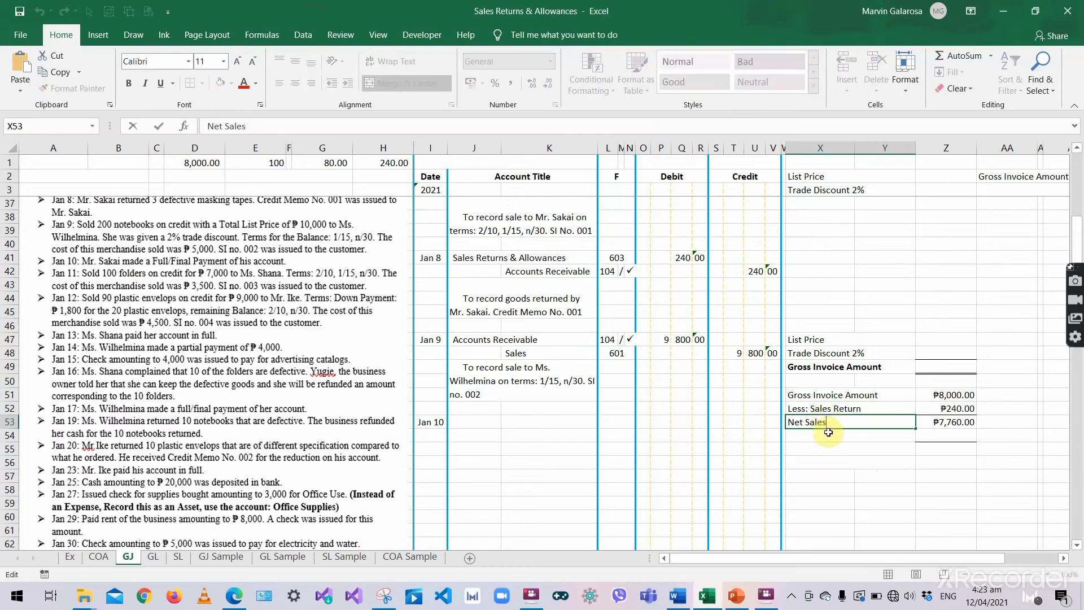
{"action": "left_click_drag", "start_coordinate": [827, 420], "coordinate": [790, 429]}
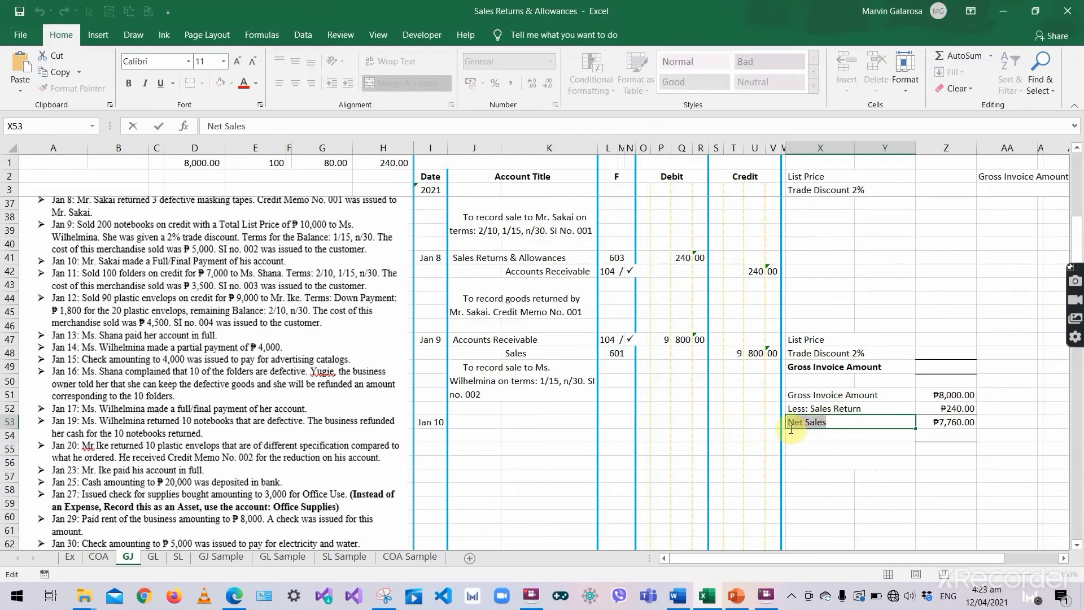
{"action": "type", "text": "Balan"}
{"action": "key", "text": "Return"}
- Type a 'Net Sales' note in AA53 beside the ₱7,760.00 amount
{"action": "key", "text": "Right"}
{"action": "key", "text": "Right"}
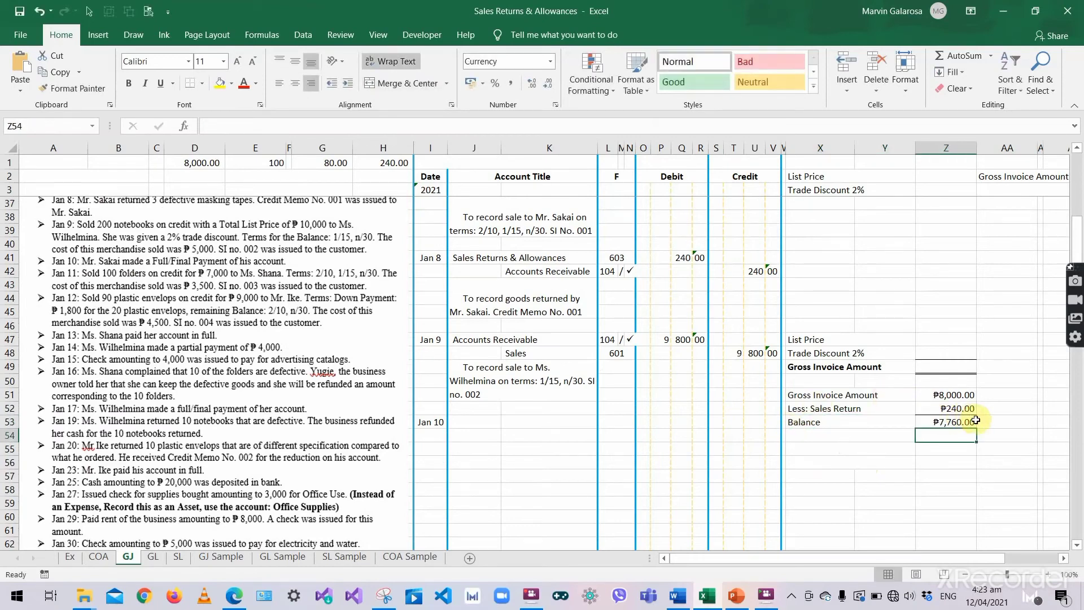
{"action": "left_click", "coordinate": [972, 421]}
{"action": "left_click", "coordinate": [1008, 423]}
{"action": "type", "text": "N"}
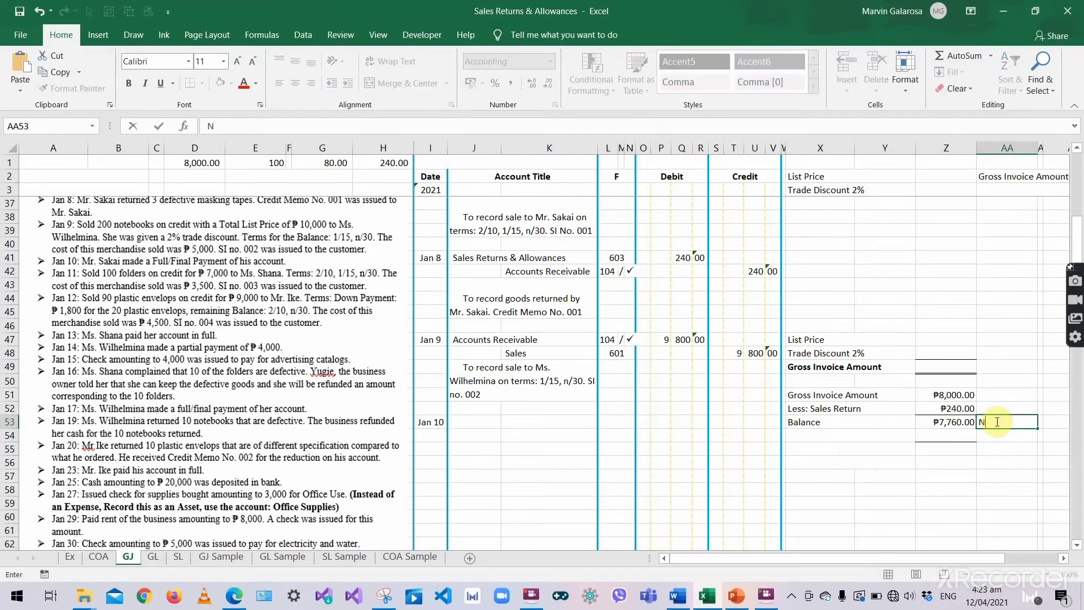
{"action": "type", "text": "et Sales"}
{"action": "key", "text": "Return"}
- Review the Balance row: the Z53 formula, the Z52 sales return and the AA53 note
{"action": "scroll", "coordinate": [988, 486], "scroll_direction": "down", "scroll_amount": 2}
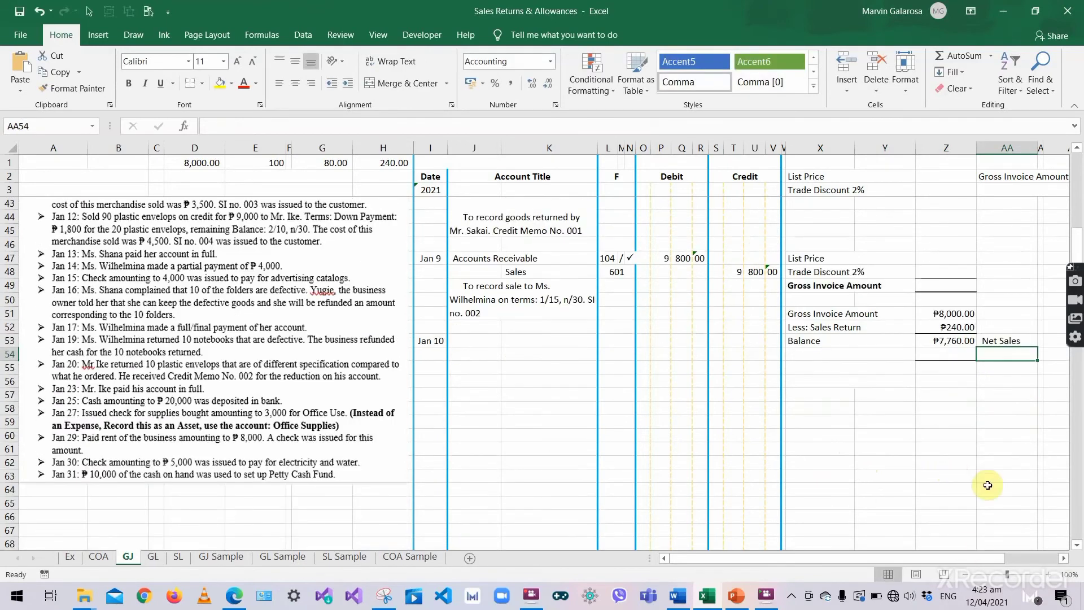
{"action": "left_click", "coordinate": [968, 370]}
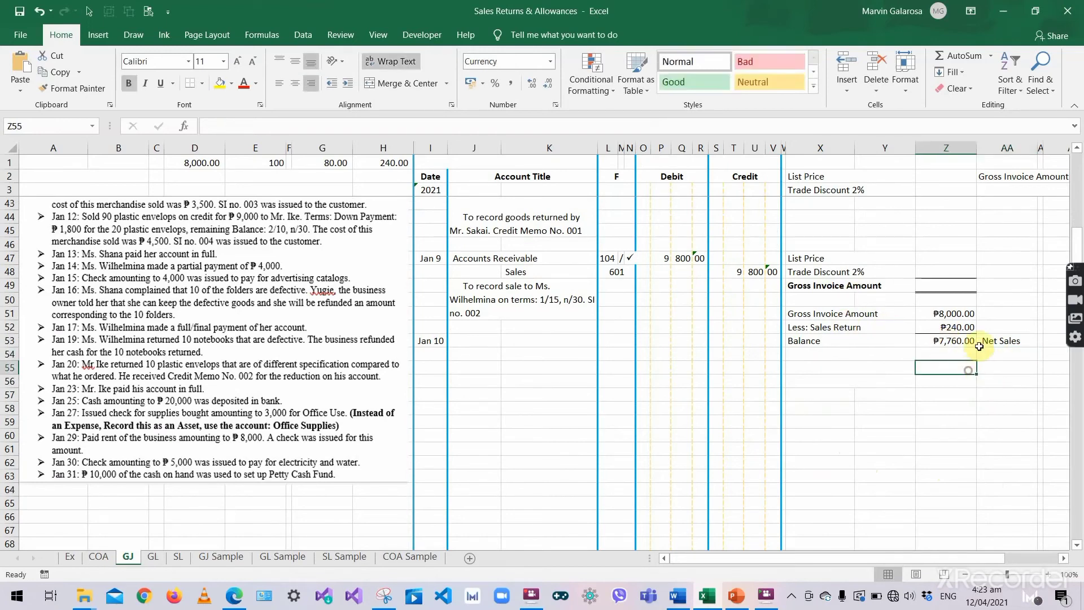
{"action": "left_click", "coordinate": [987, 354]}
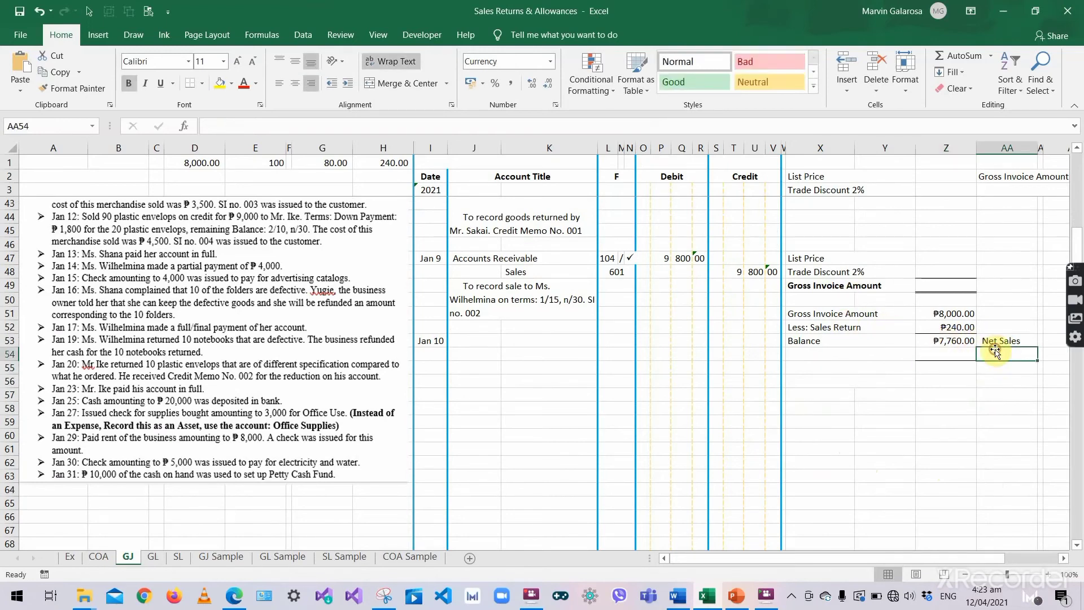
{"action": "left_click", "coordinate": [947, 339]}
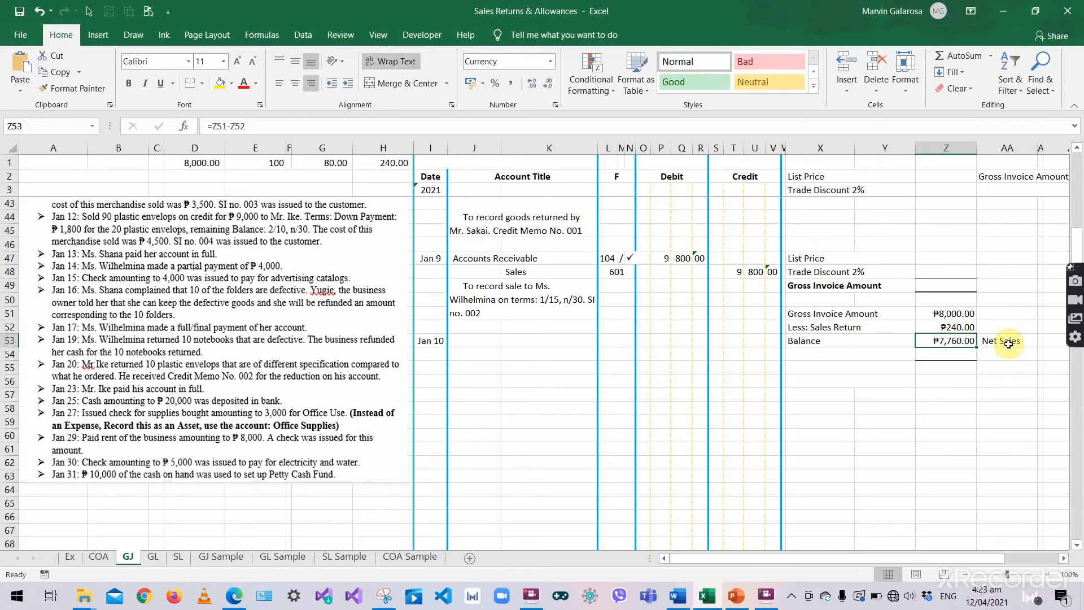
{"action": "left_click", "coordinate": [960, 326]}
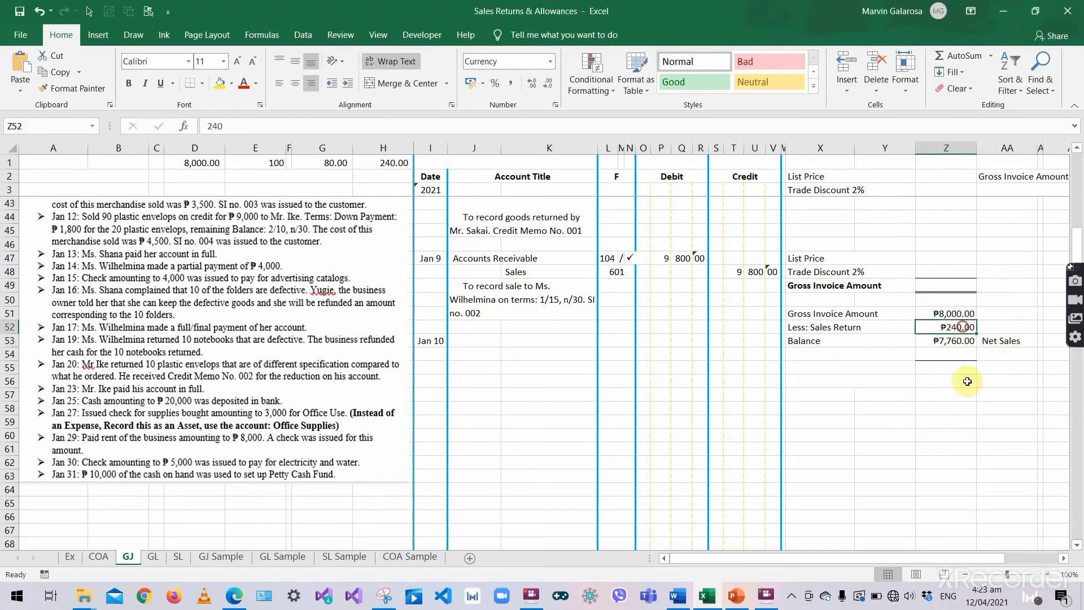
{"action": "left_click", "coordinate": [988, 339]}
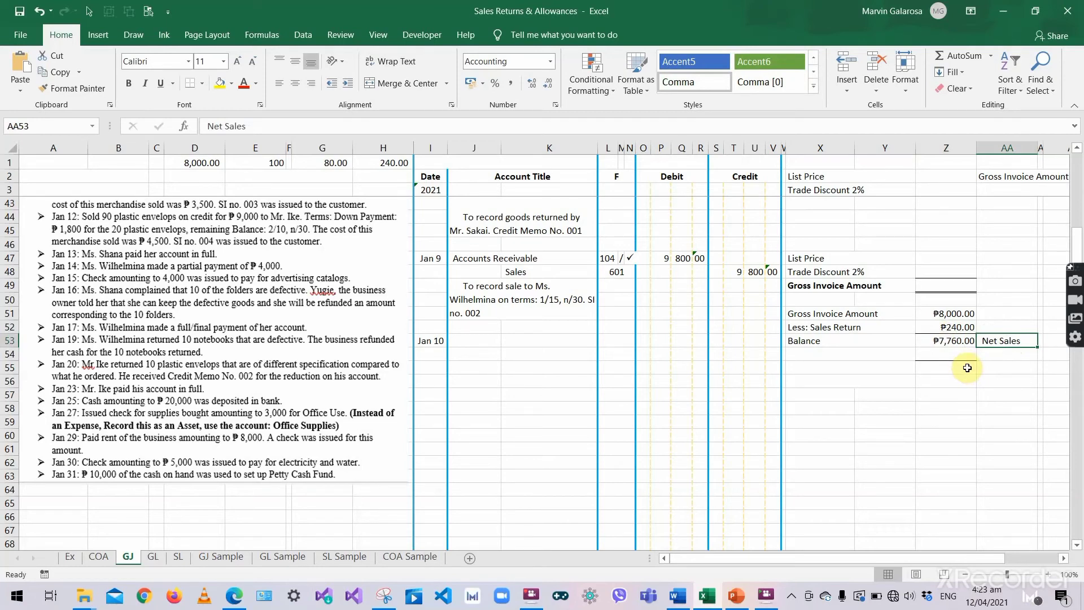
{"action": "left_click", "coordinate": [927, 354]}
{"action": "left_click", "coordinate": [883, 341]}
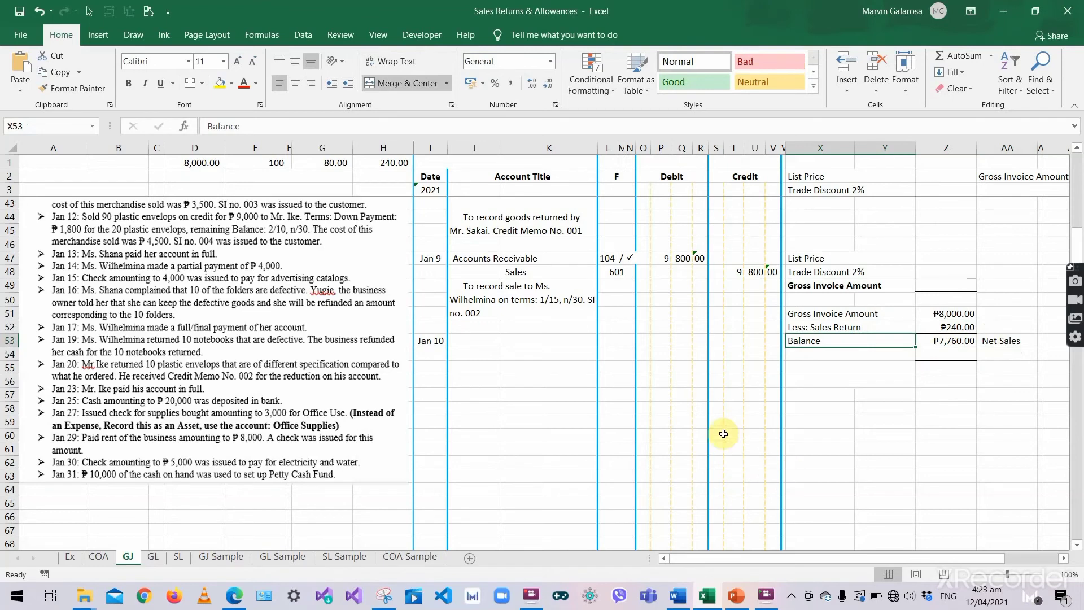
- Label cell X54 'Less: 2% Sales Discount'
{"action": "left_click", "coordinate": [837, 357]}
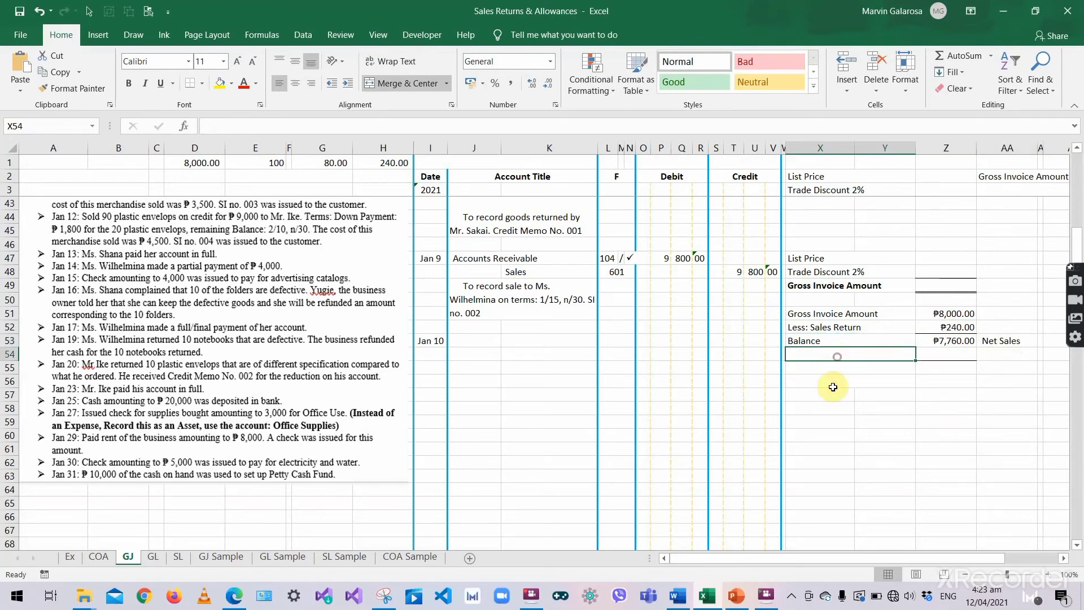
{"action": "type", "text": "Less"}
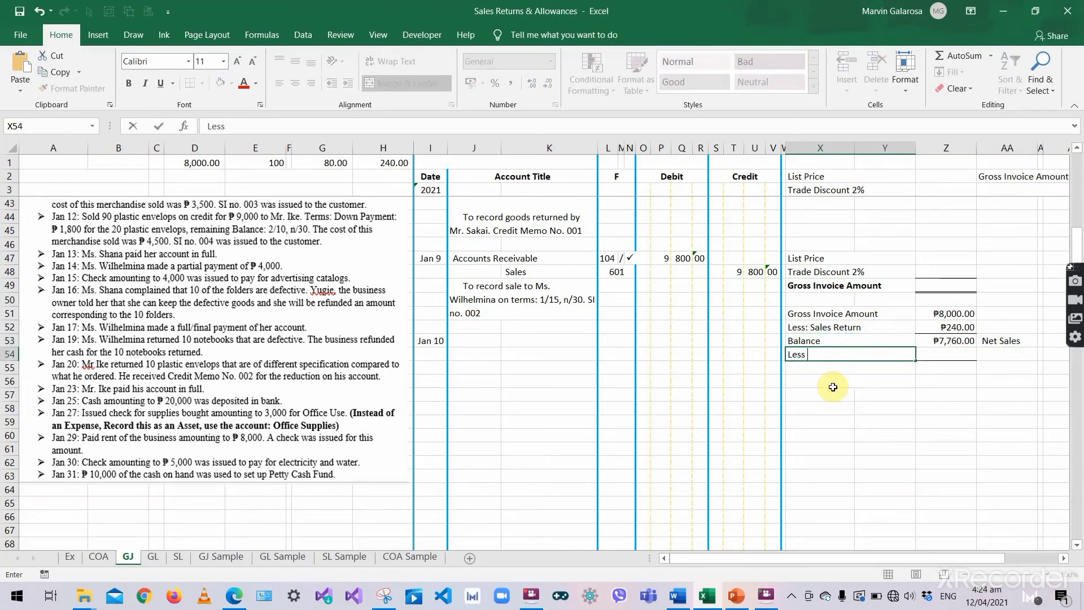
{"action": "key", "text": "BackSpace"}
{"action": "type", "text": ": "}
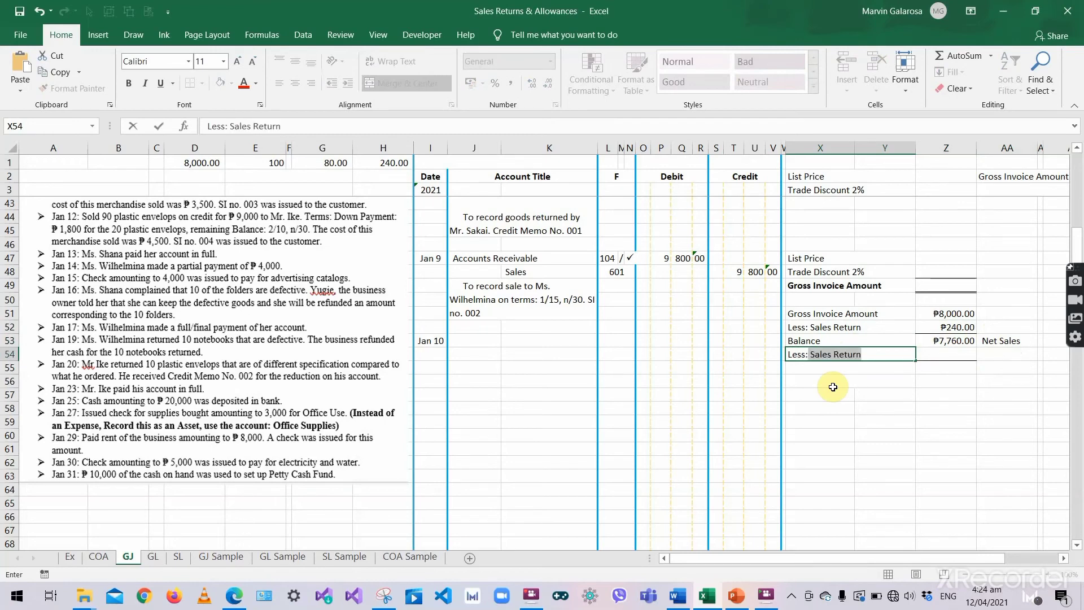
{"action": "type", "text": "S"}
{"action": "key", "text": "BackSpace"}
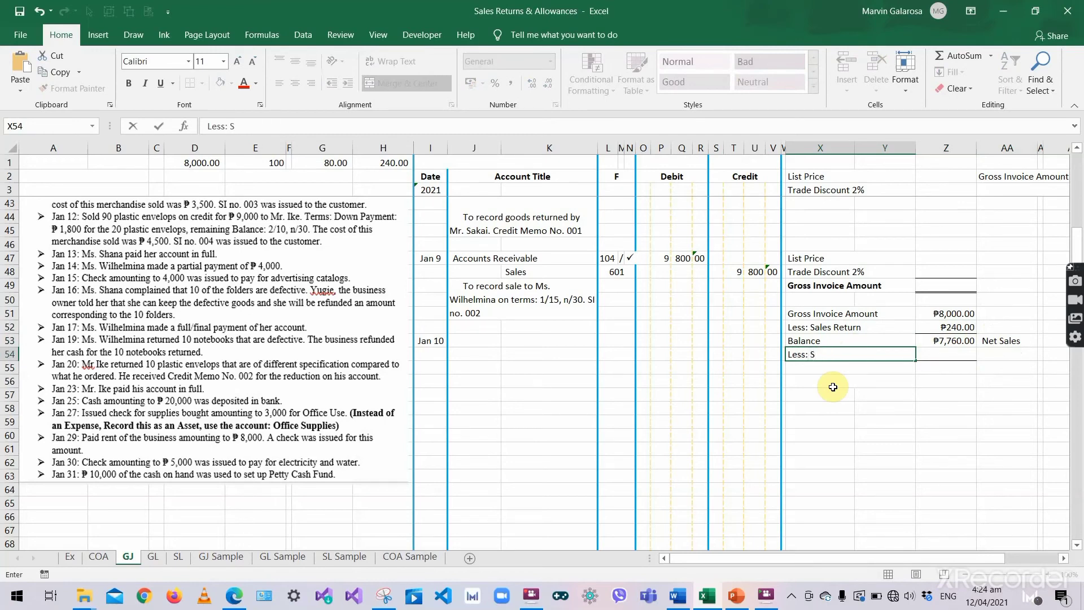
{"action": "type", "text": "2% Sales Discop"}
{"action": "key", "text": "BackSpace"}
{"action": "key", "text": "BackSpace"}
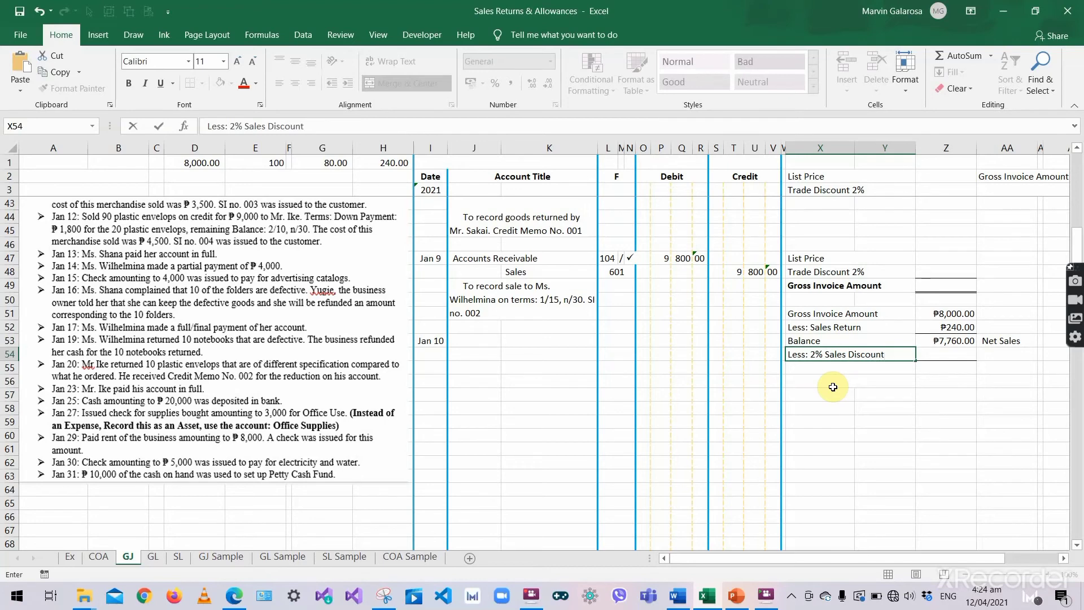
- Enter =Z53*2% in Z54 so the discount shows ₱155.20
{"action": "left_click", "coordinate": [923, 361]}
{"action": "type", "text": "="}
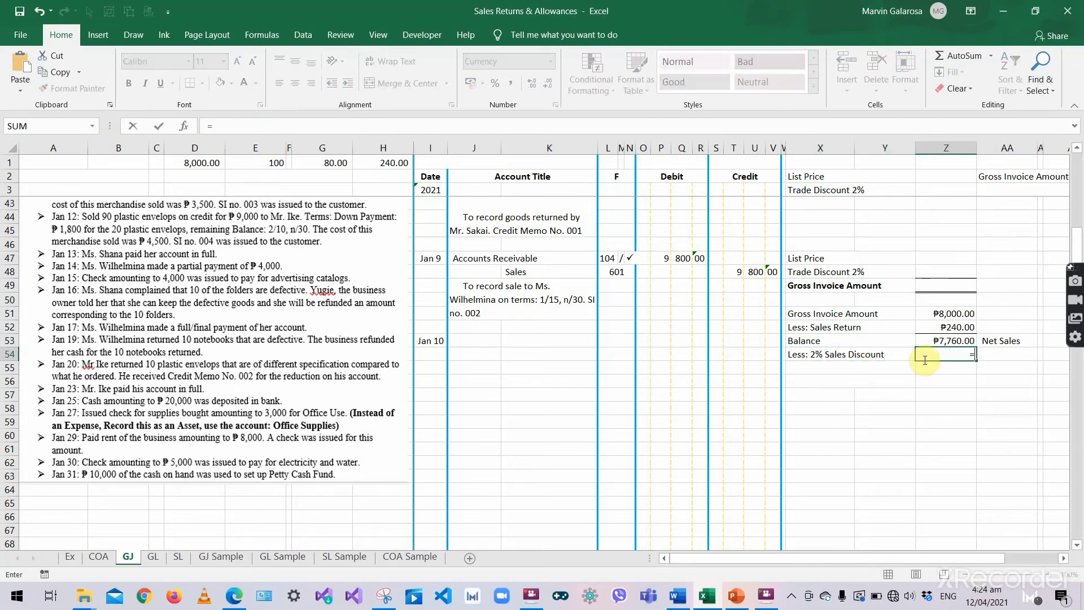
{"action": "left_click", "coordinate": [942, 339]}
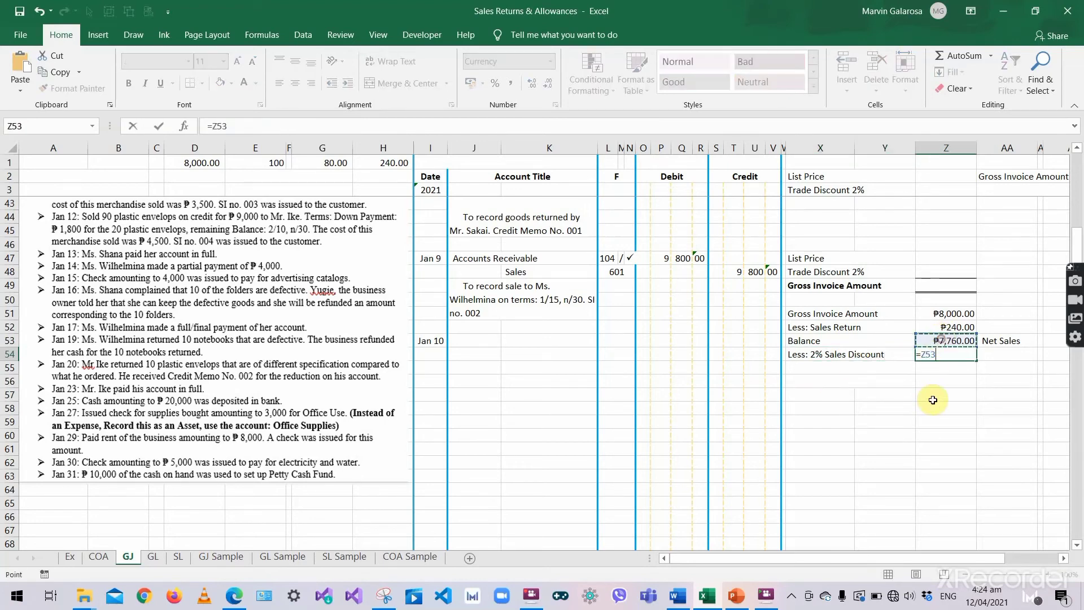
{"action": "type", "text": "*2%"}
{"action": "key", "text": "Return"}
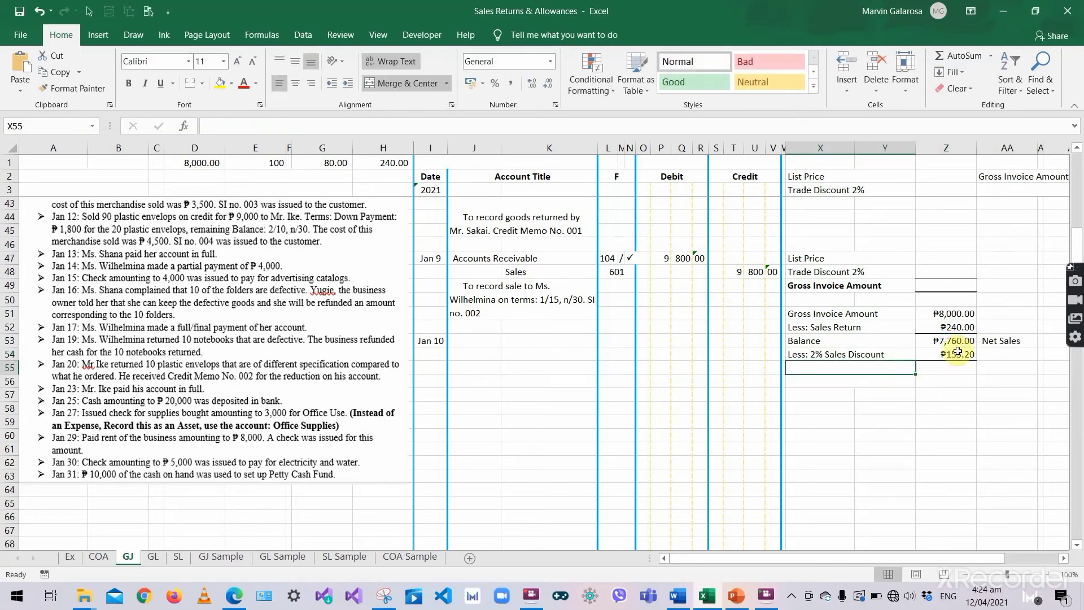
{"action": "left_click", "coordinate": [957, 351]}
{"action": "double_click", "coordinate": [952, 354]}
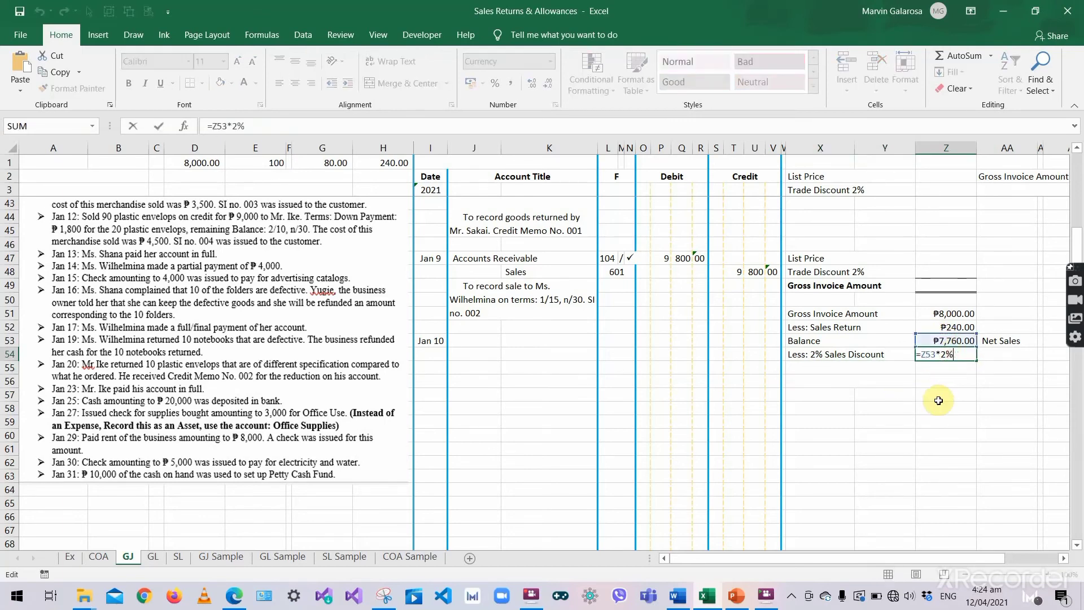
{"action": "key", "text": "Tab"}
{"action": "left_click", "coordinate": [831, 370]}
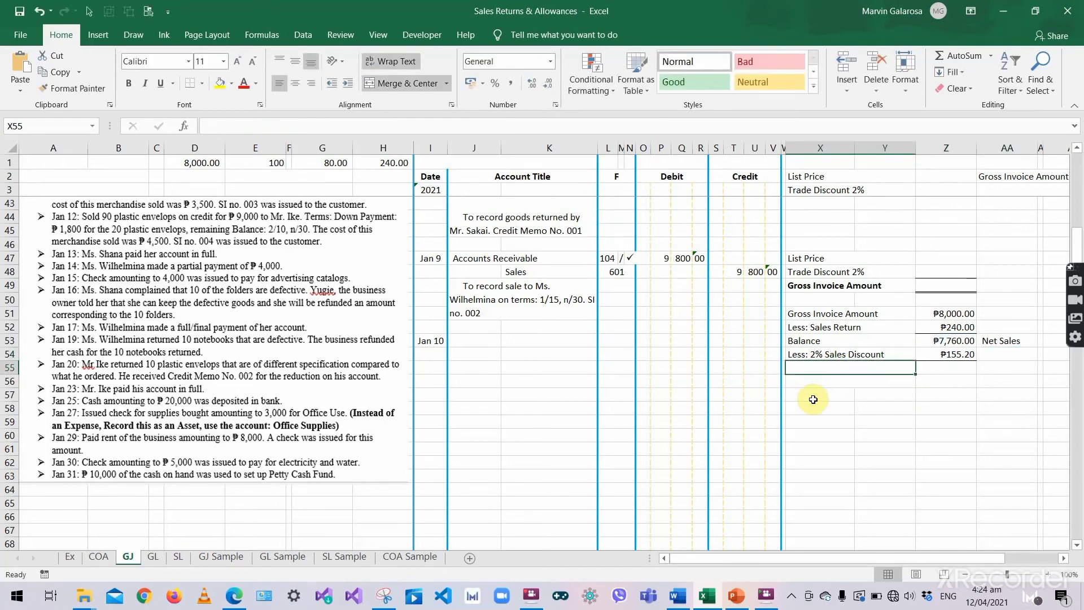
- Label X55 'Cash Received' and set Z55 to =Z53-Z54, giving ₱7,604.80
{"action": "type", "text": "Cash Recei"}
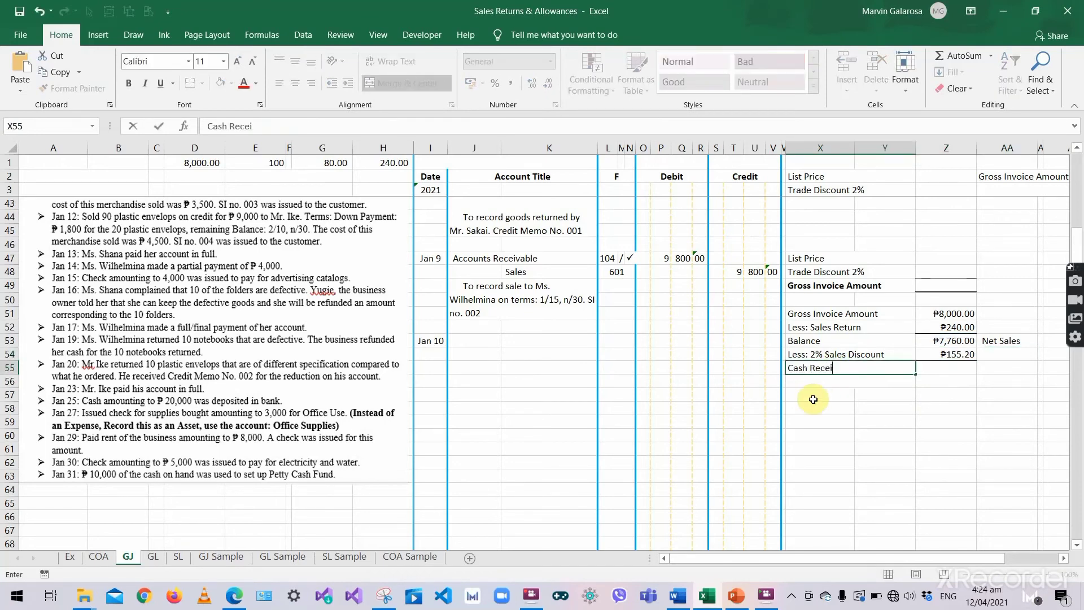
{"action": "type", "text": "ved"}
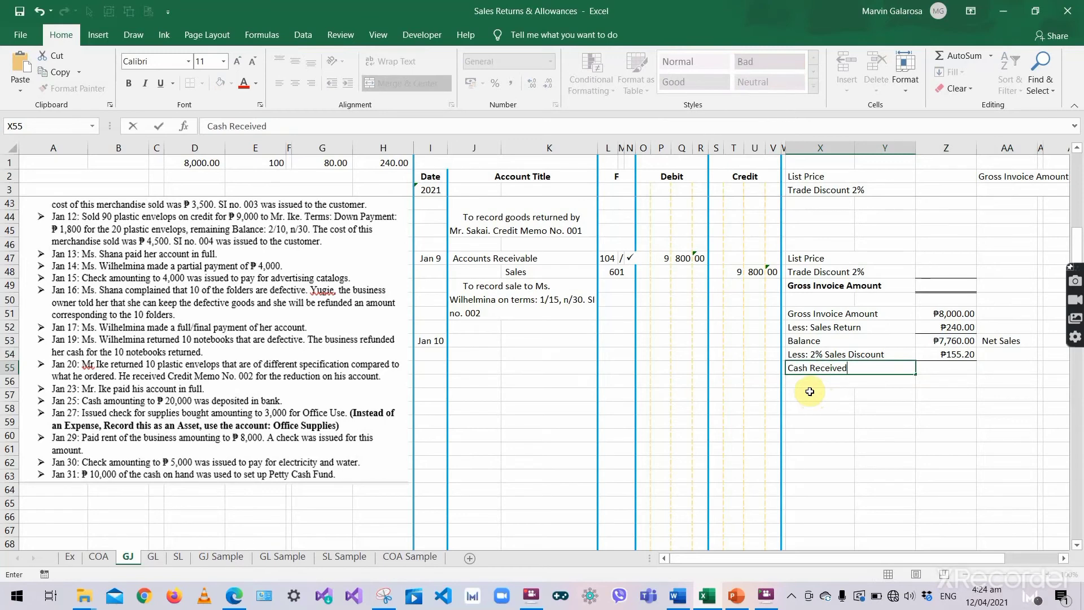
{"action": "left_click", "coordinate": [933, 375]}
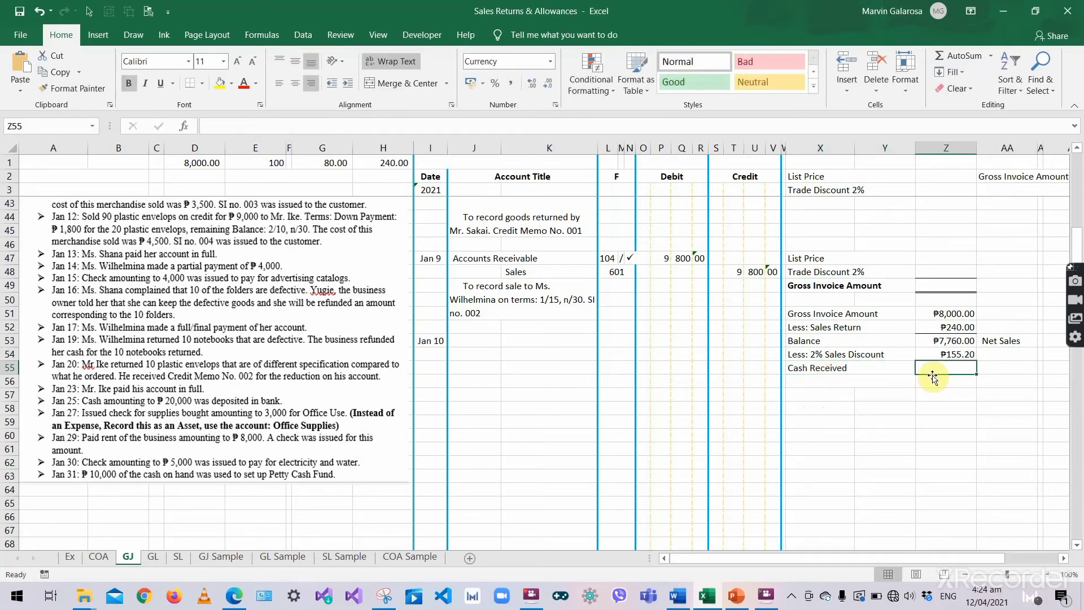
{"action": "type", "text": "="}
{"action": "left_click", "coordinate": [944, 341]}
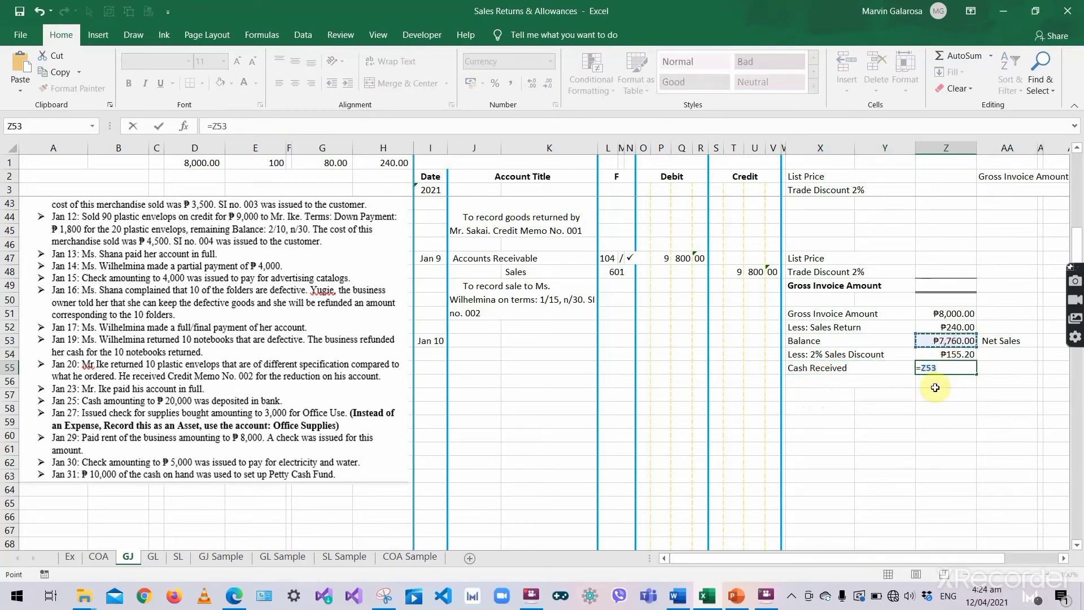
{"action": "type", "text": "-"}
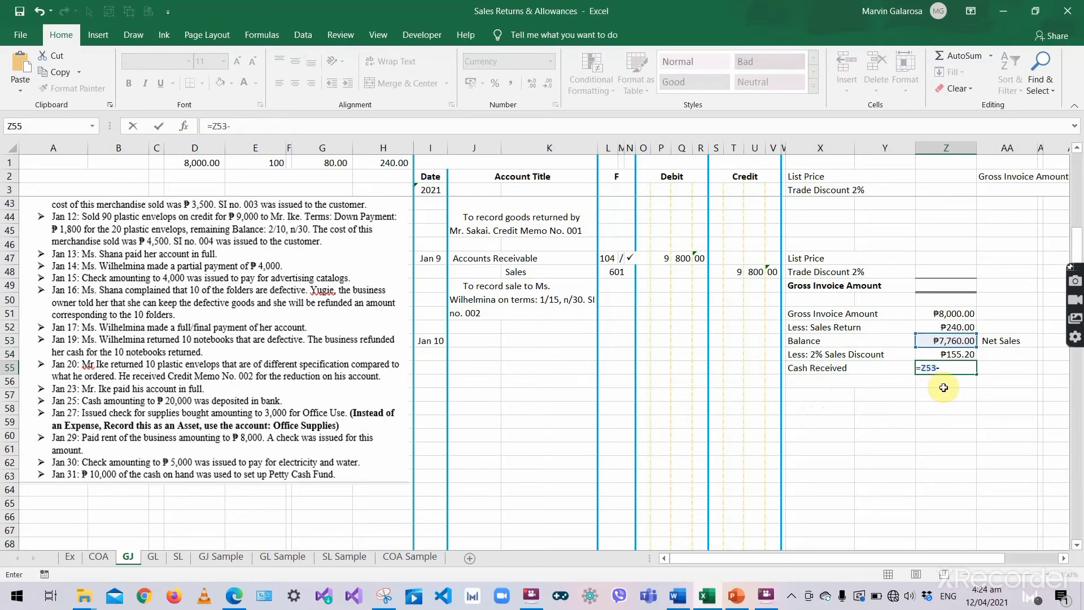
{"action": "left_click", "coordinate": [946, 353]}
{"action": "key", "text": "Return"}
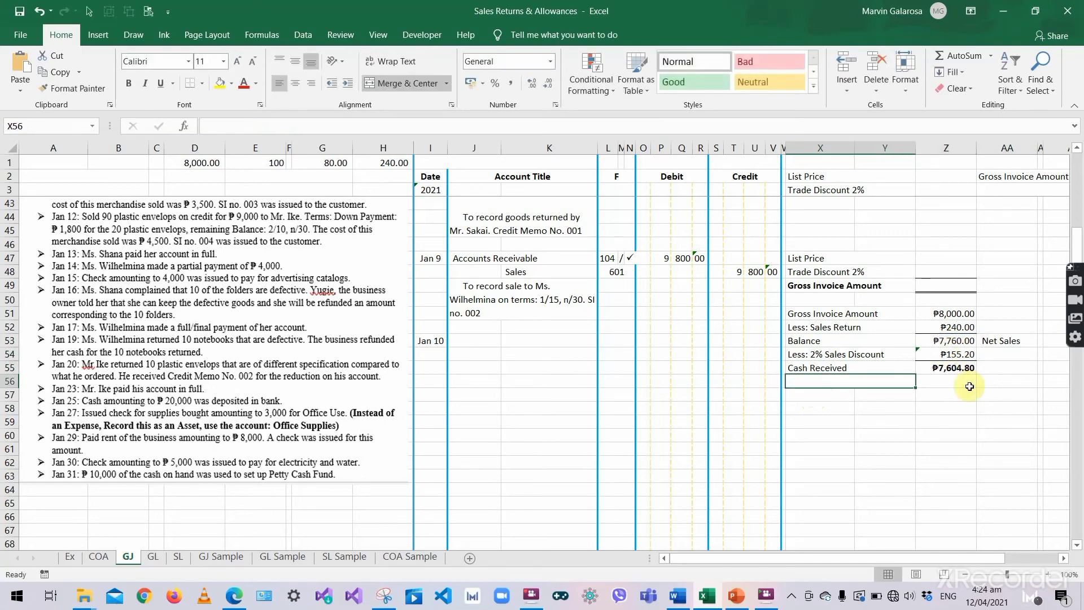
{"action": "left_click", "coordinate": [960, 369]}
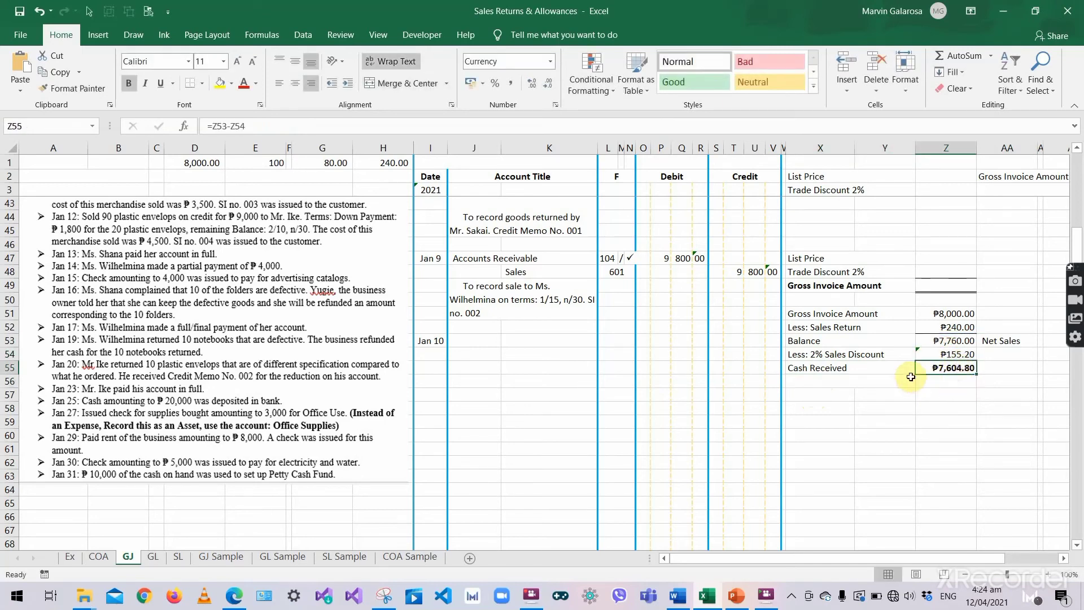
{"action": "left_click", "coordinate": [836, 395]}
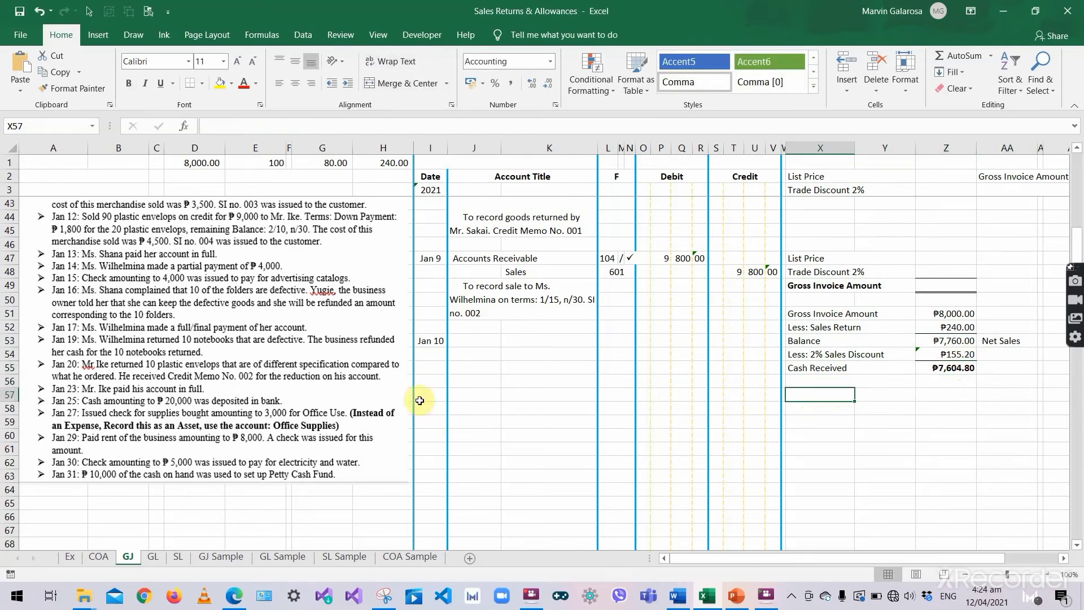
{"action": "left_click", "coordinate": [475, 340]}
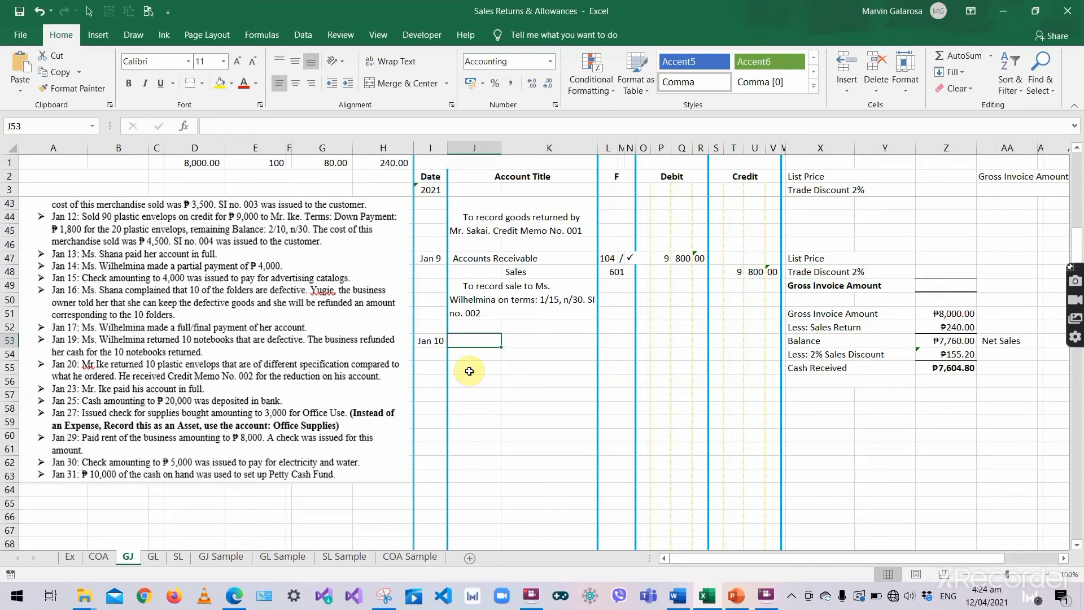
- Enter Cash on Hand as the Jan 10 account title in J53
{"action": "left_click", "coordinate": [822, 368]}
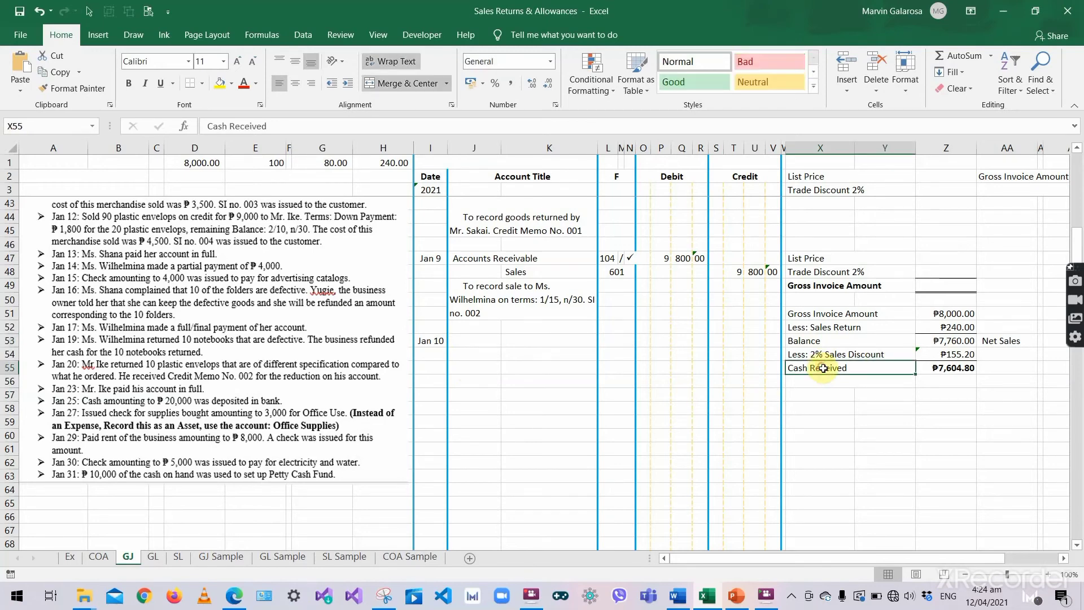
{"action": "left_click", "coordinate": [451, 340]}
{"action": "type", "text": "Cash o"}
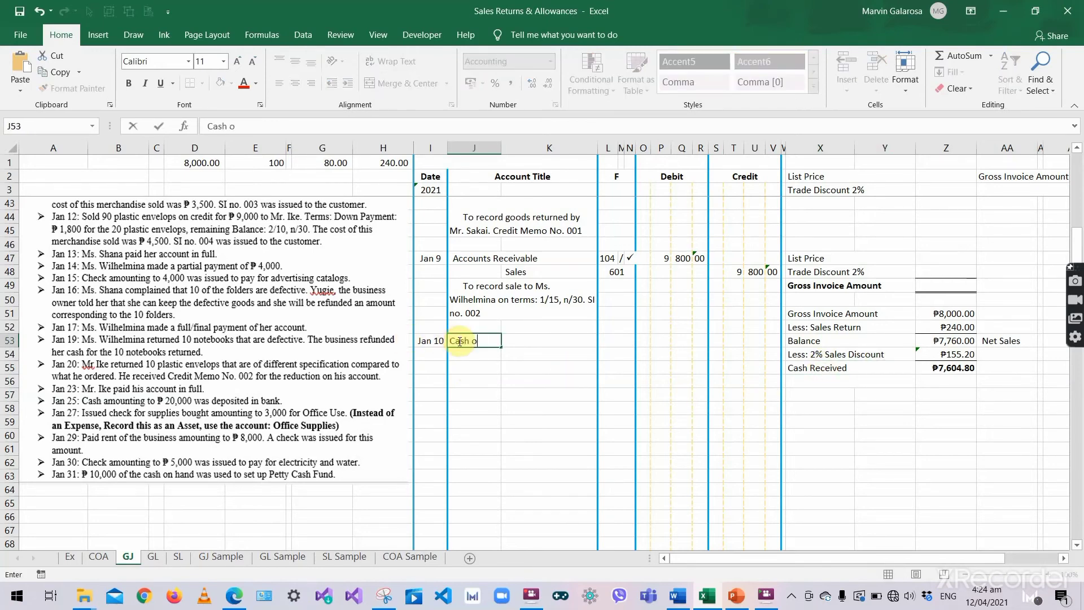
{"action": "type", "text": "n Hand"}
{"action": "key", "text": "Tab"}
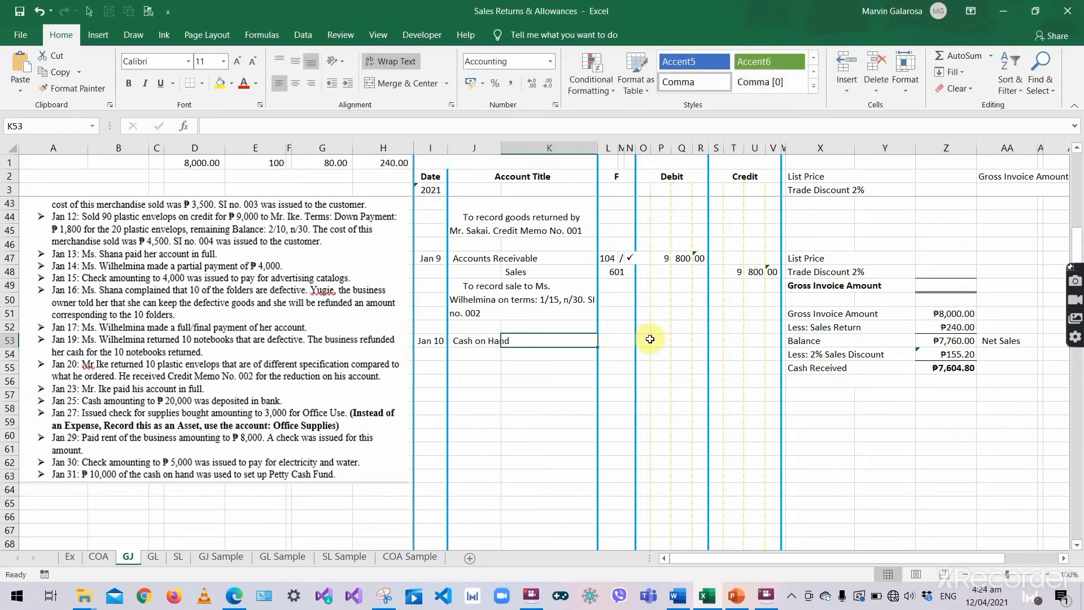
- Debit Cash on Hand 7,604.80 across the P53, Q53 and R53 columns
{"action": "left_click", "coordinate": [651, 340]}
{"action": "type", "text": "7"}
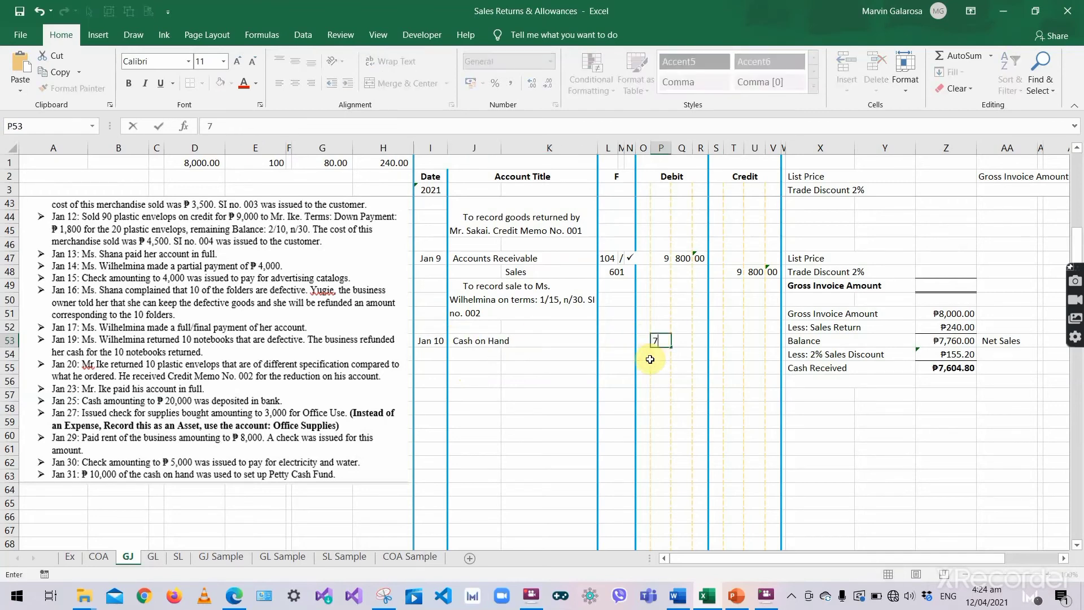
{"action": "key", "text": "Tab"}
{"action": "type", "text": "6"}
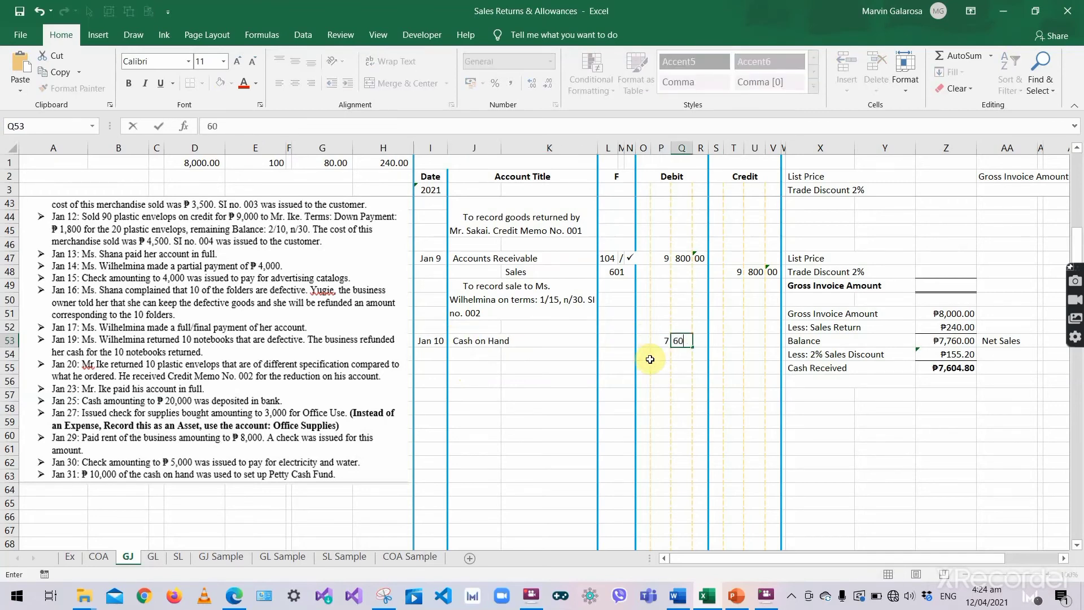
{"action": "key", "text": "Tab"}
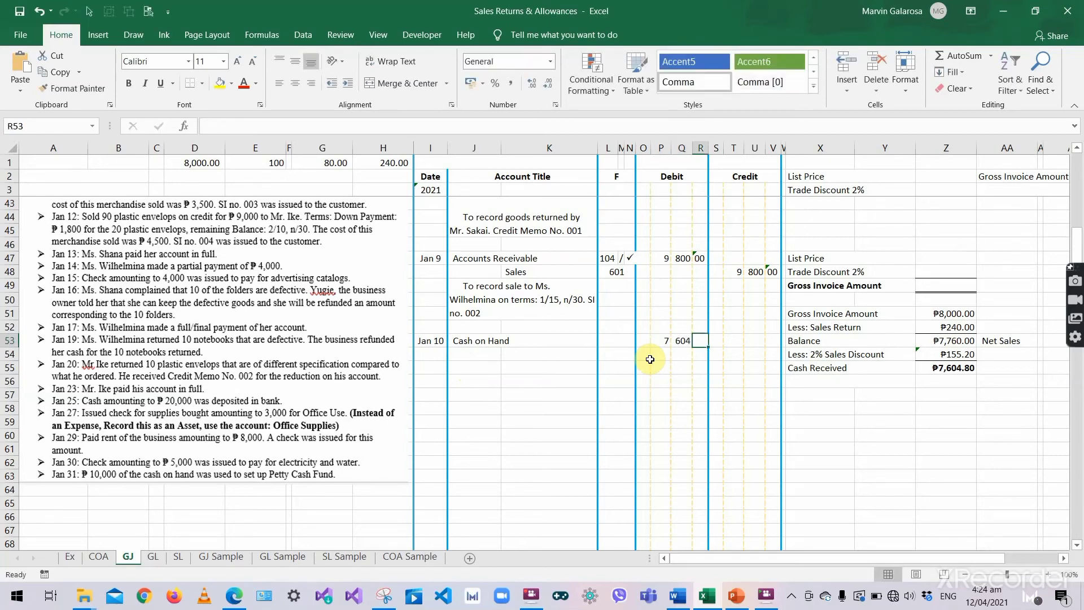
{"action": "type", "text": "80"}
{"action": "left_click", "coordinate": [642, 354]}
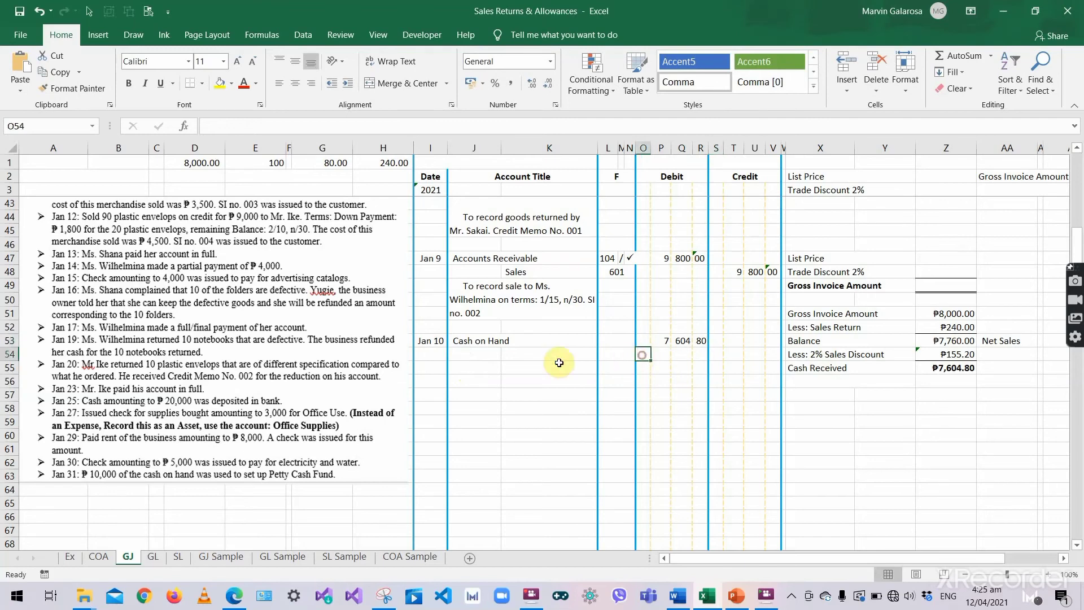
{"action": "left_click", "coordinate": [532, 353]}
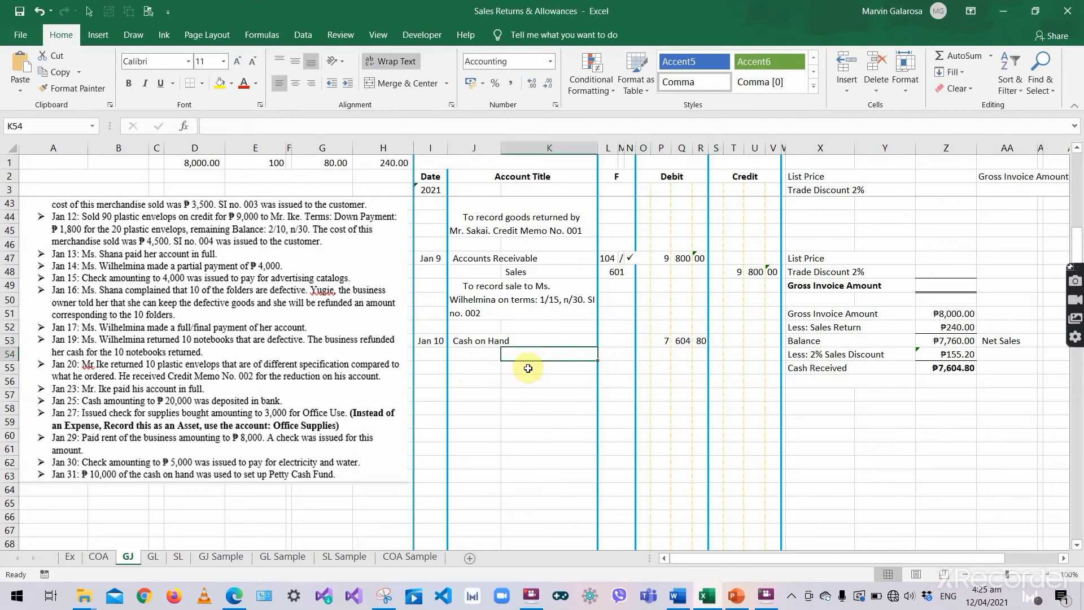
{"action": "left_click", "coordinate": [830, 353]}
{"action": "left_click", "coordinate": [946, 354]}
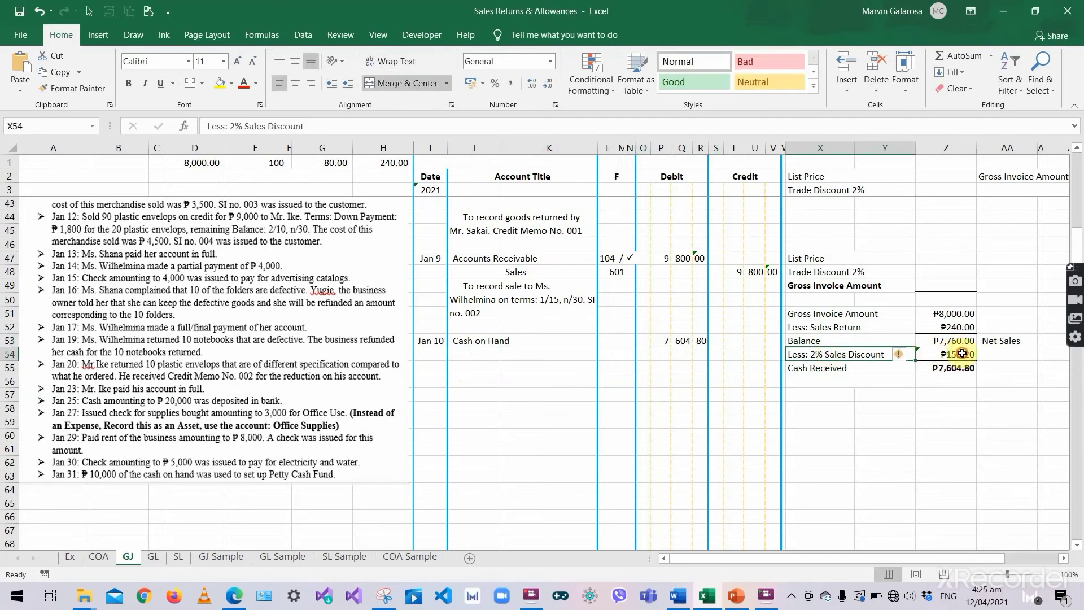
{"action": "left_click", "coordinate": [480, 357]}
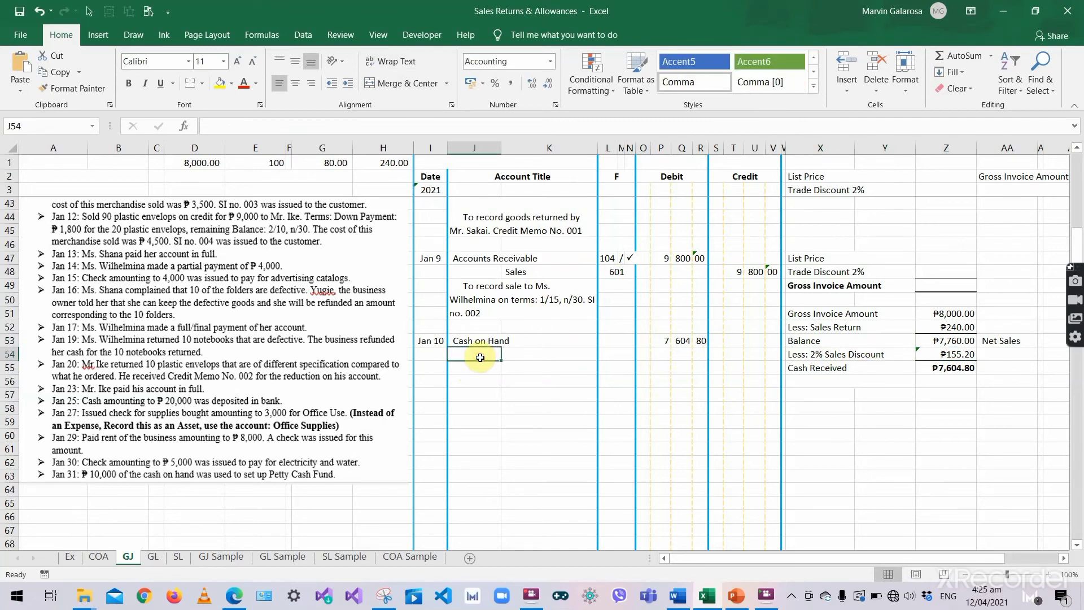
- Enter Sales Discount in J54 with a 155.20 debit in Q54 and R54
{"action": "type", "text": "Sa"}
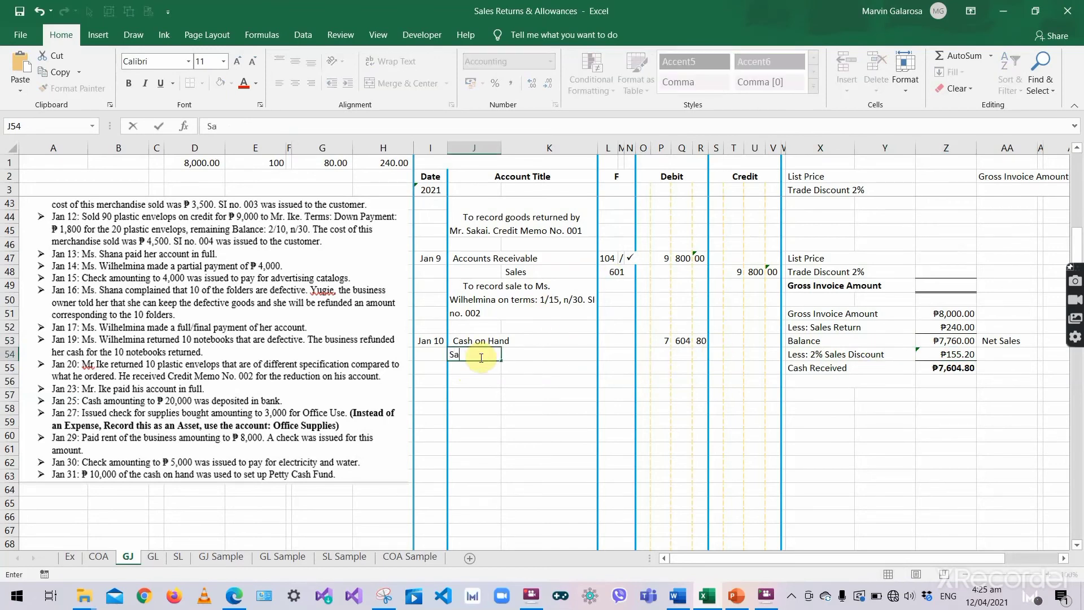
{"action": "type", "text": "les Discount"}
{"action": "left_click", "coordinate": [682, 355]}
{"action": "type", "text": "155"}
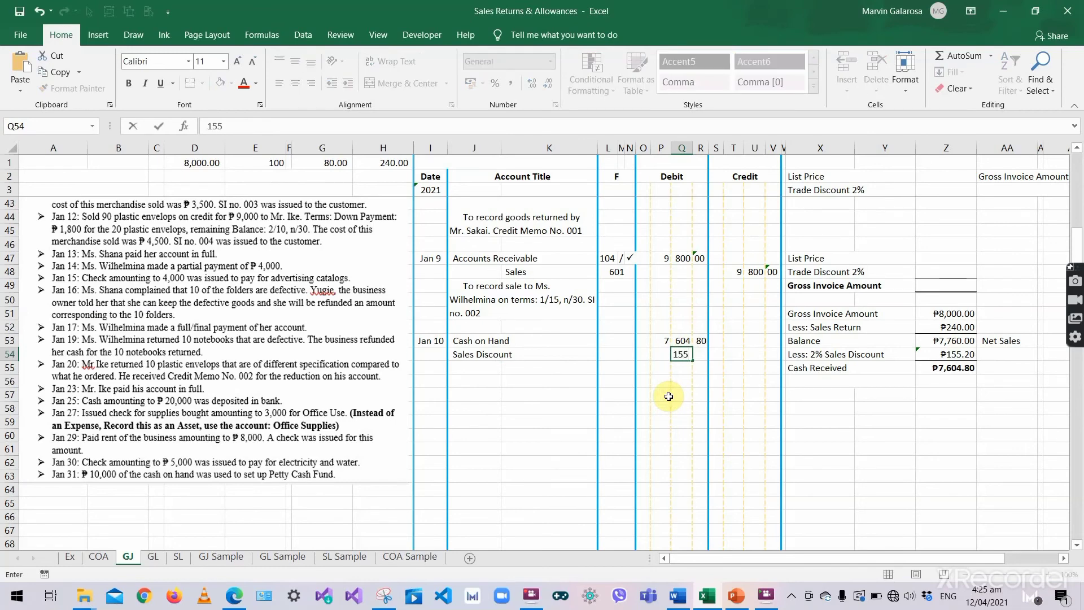
{"action": "key", "text": "Tab"}
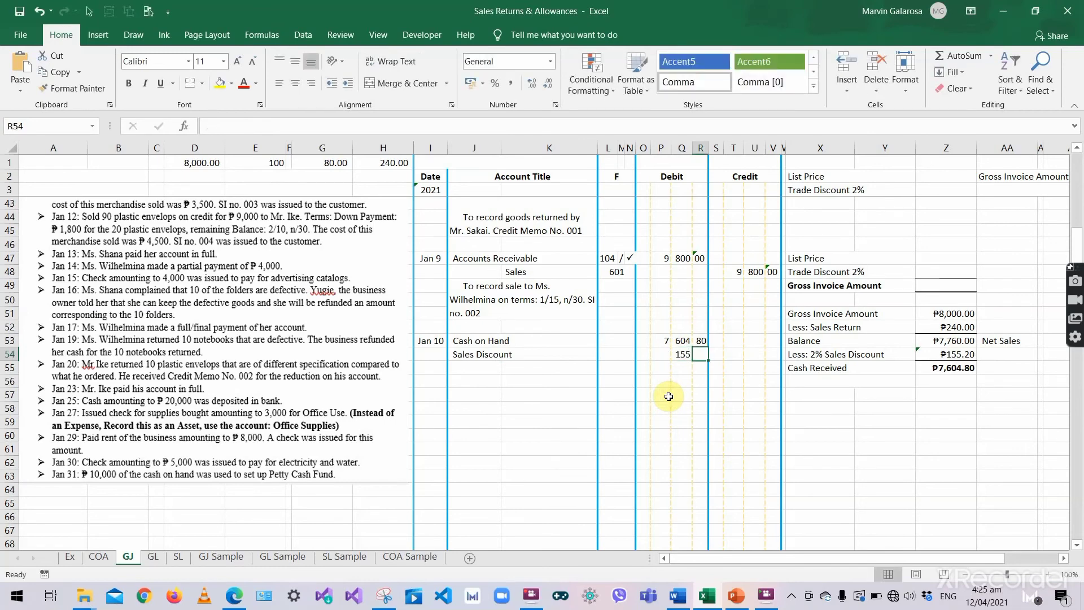
{"action": "type", "text": "20"}
{"action": "key", "text": "Return"}
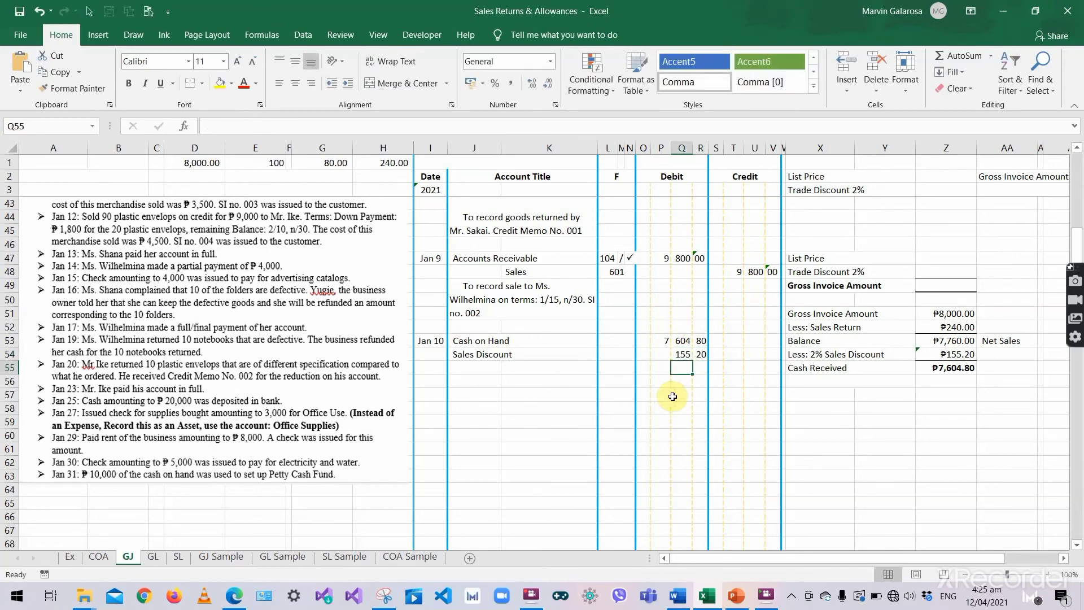
- Start the indented credit line by typing Accounts Receivable in K55
{"action": "left_click", "coordinate": [842, 343]}
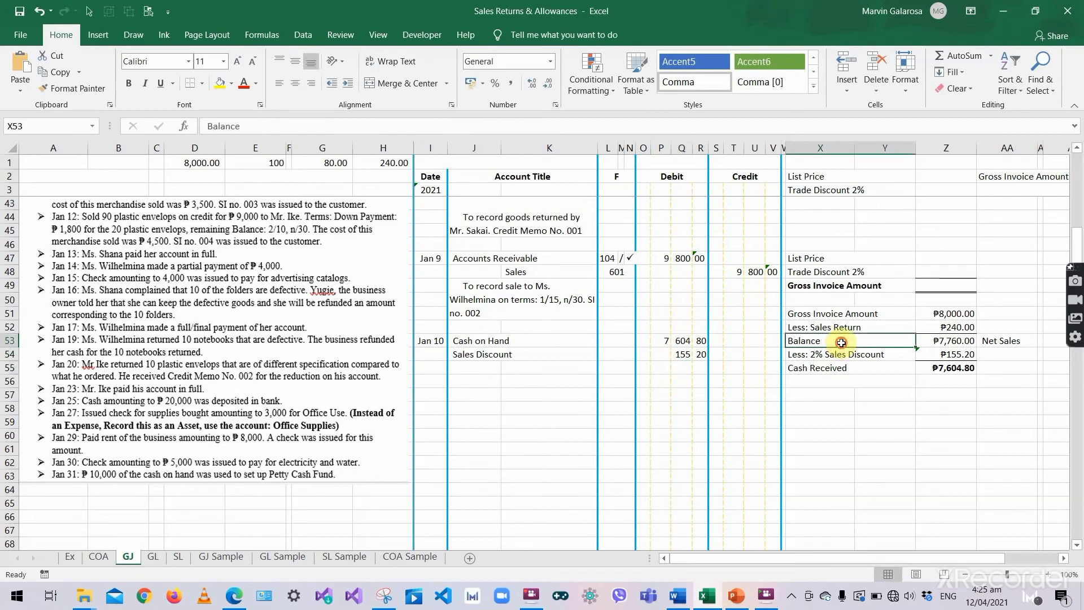
{"action": "left_click", "coordinate": [544, 367]}
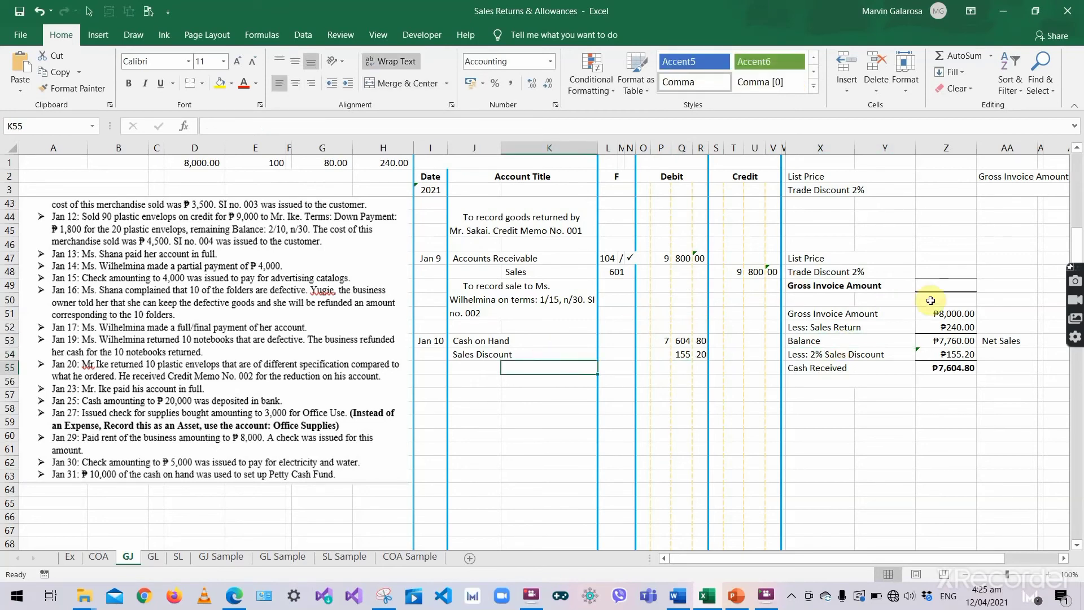
{"action": "left_click", "coordinate": [952, 341]}
{"action": "left_click", "coordinate": [566, 367]}
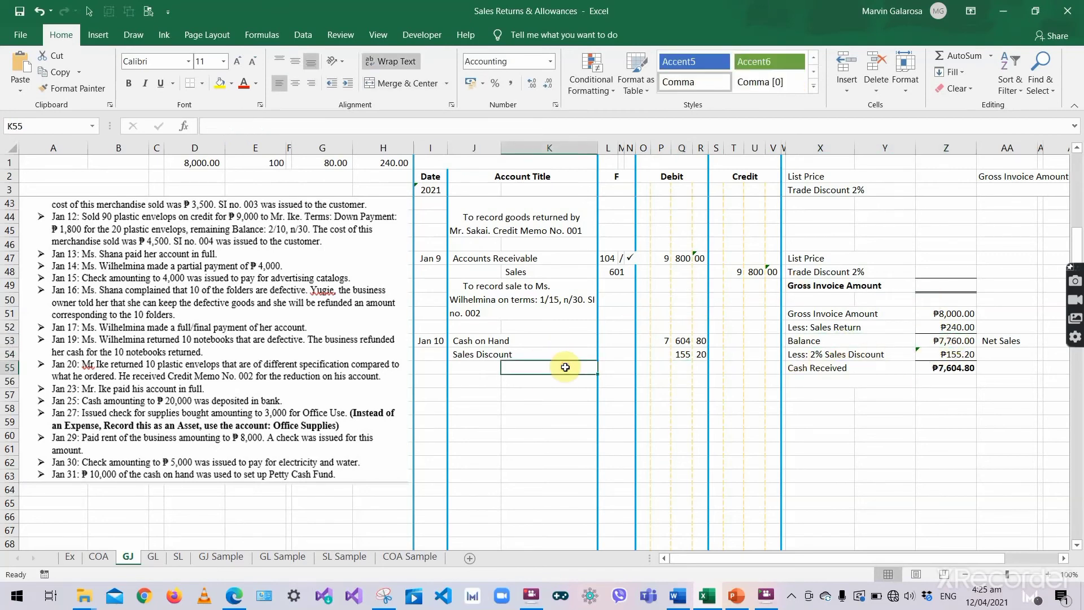
{"action": "type", "text": "Accounts Receivable"}
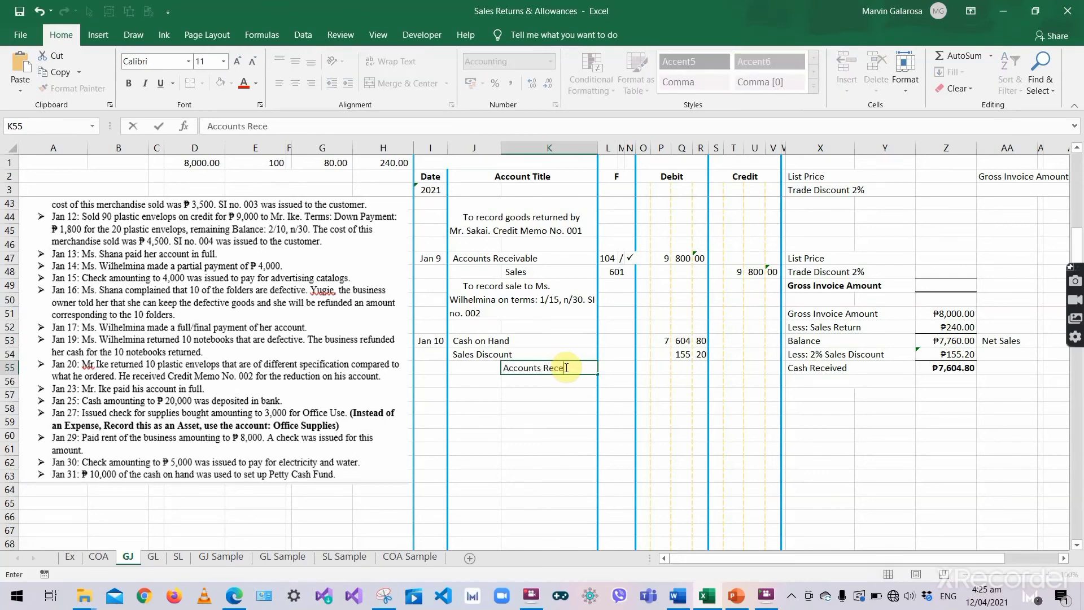
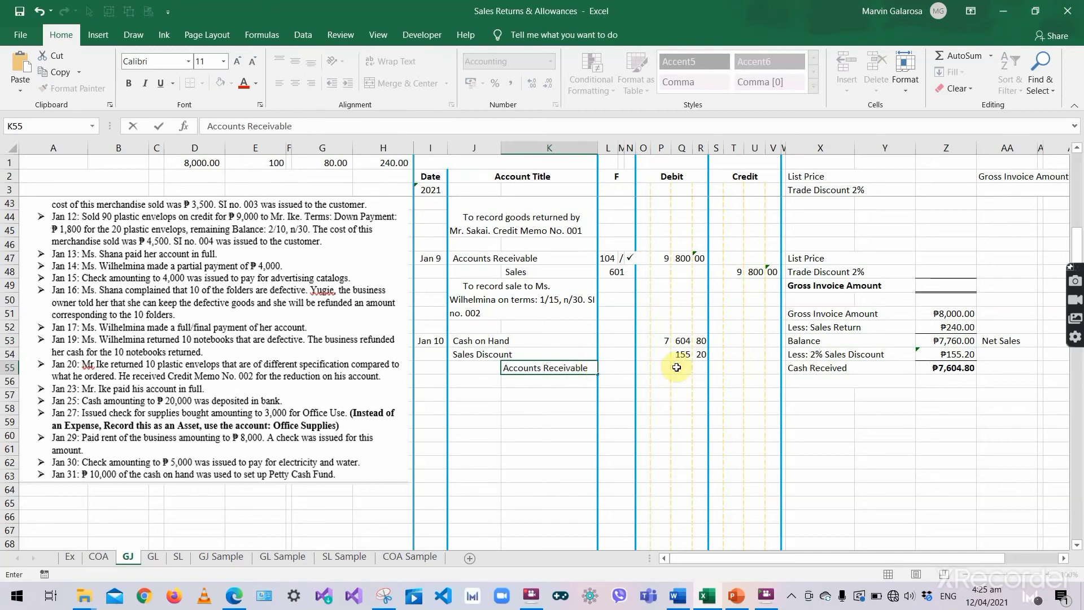
- Credit Accounts Receivable 7,760.00 across the thousands, hundreds and cents credit columns
{"action": "key", "text": "Tab"}
{"action": "left_click", "coordinate": [733, 367]}
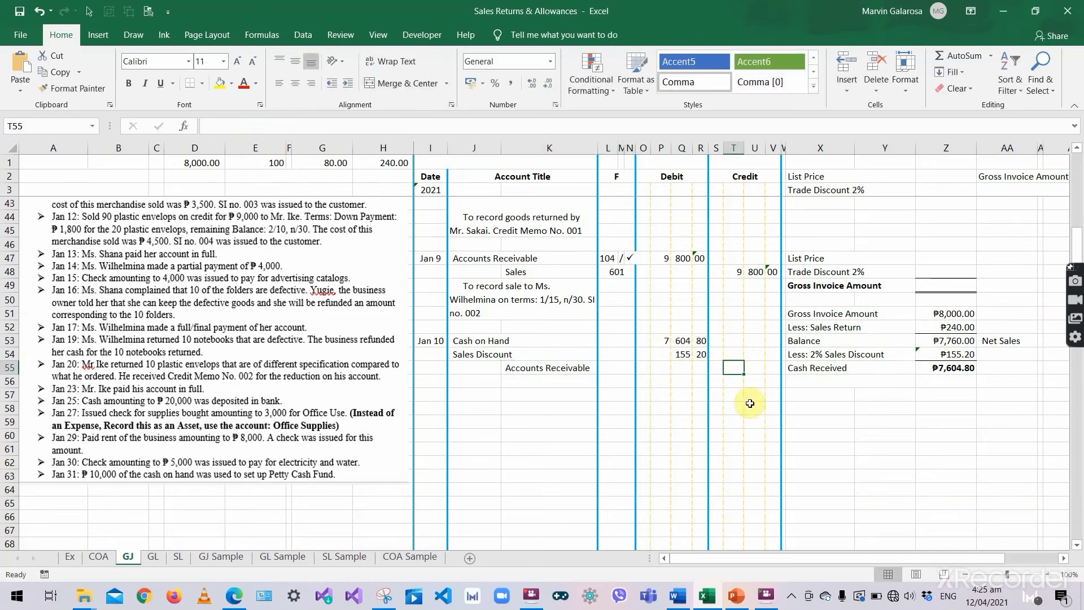
{"action": "type", "text": "7"}
{"action": "key", "text": "Tab"}
{"action": "type", "text": "760"}
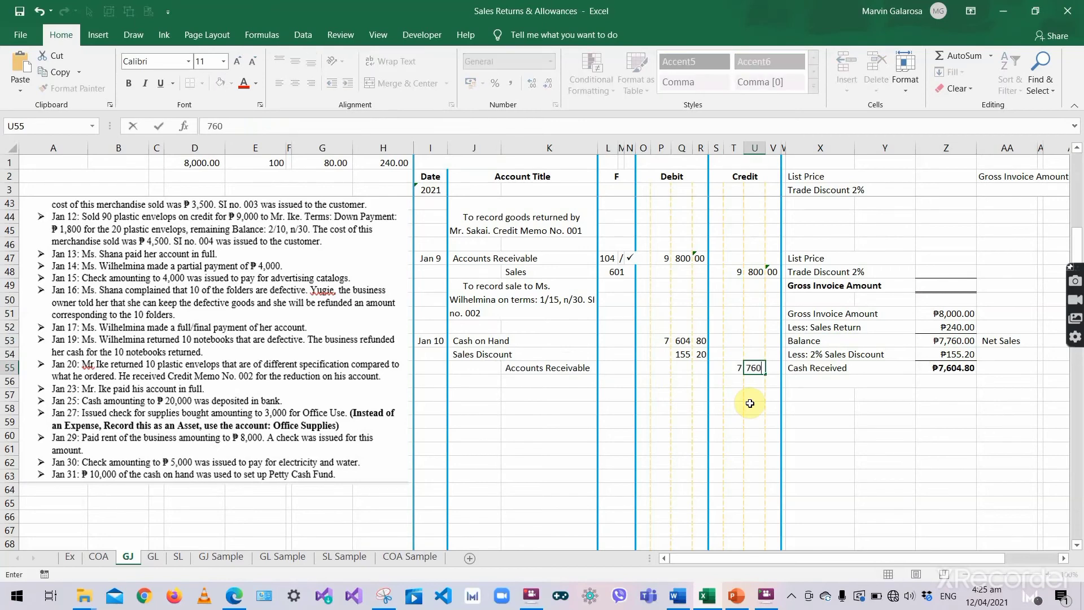
{"action": "key", "text": "Tab"}
{"action": "type", "text": "00"}
{"action": "key", "text": "Return"}
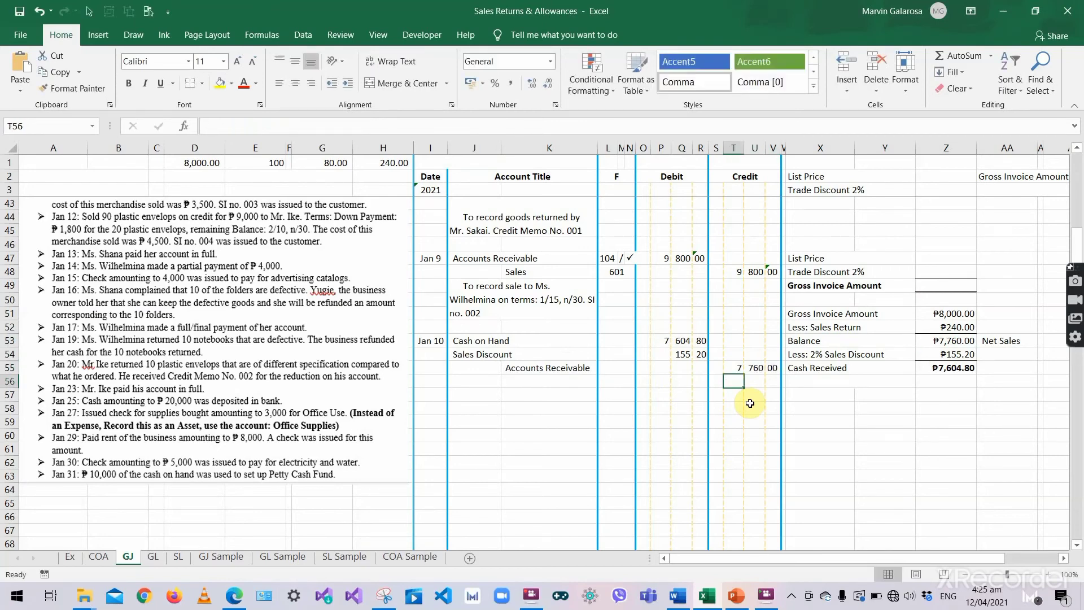
- Copy the previous entry's explanation into the row below the Jan 10 entry and clear it
{"action": "left_click", "coordinate": [584, 390]}
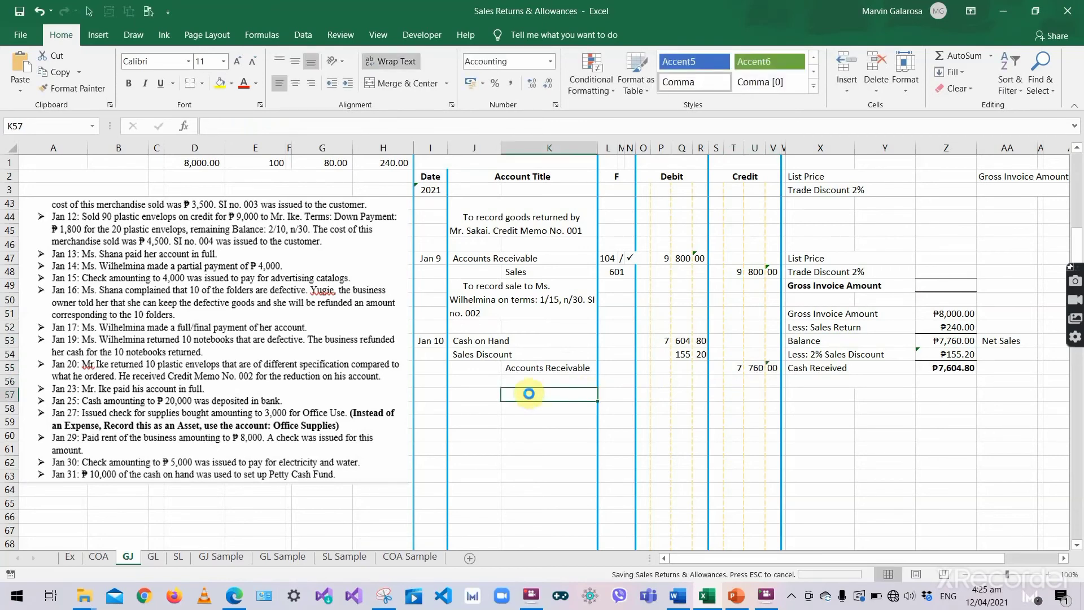
{"action": "left_click", "coordinate": [503, 299]}
{"action": "key", "text": "ctrl+c"}
{"action": "left_click", "coordinate": [491, 384]}
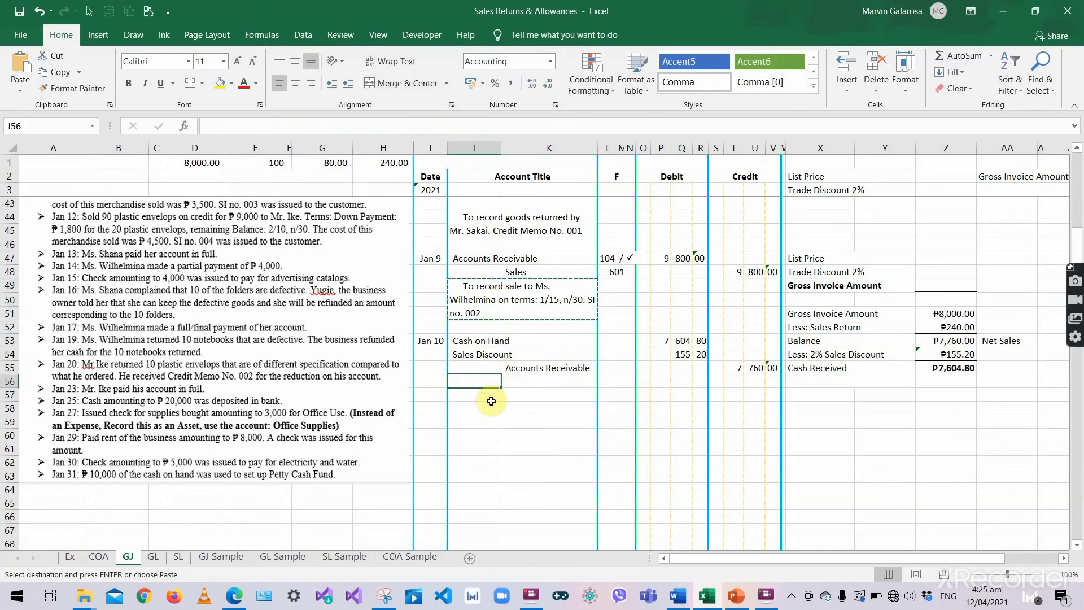
{"action": "key", "text": "ctrl+v"}
{"action": "key", "text": "BackSpace"}
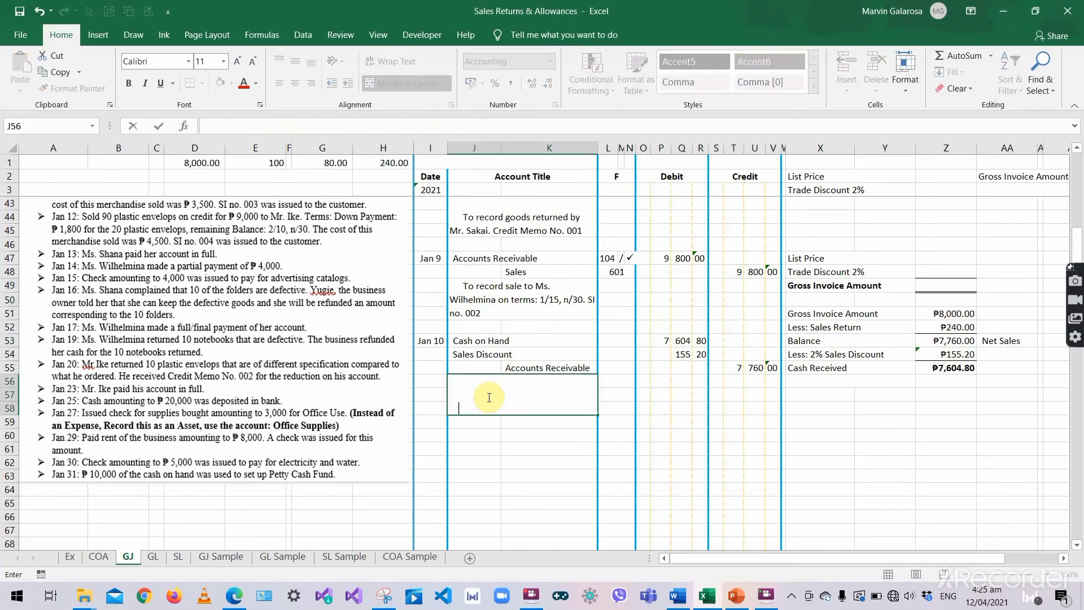
- Write the explanation recording the customer's full/final payment subject to 2% Discount, then save
{"action": "type", "text": "to record full/final pa"}
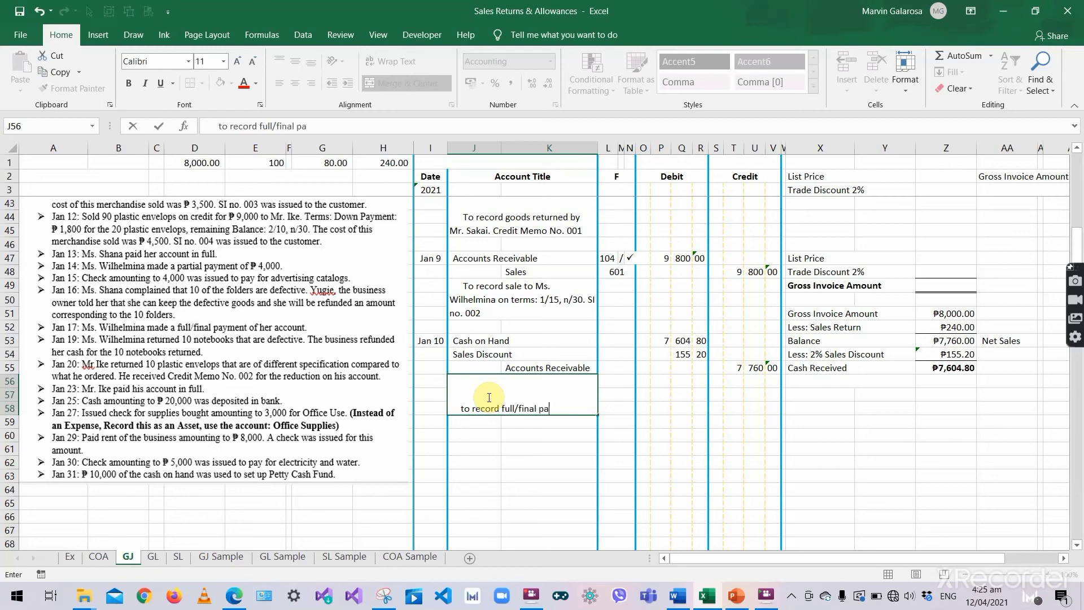
{"action": "type", "text": "yment of M<"}
{"action": "key", "text": "BackSpace"}
{"action": "key", "text": "BackSpace"}
{"action": "type", "text": "r. Sa"}
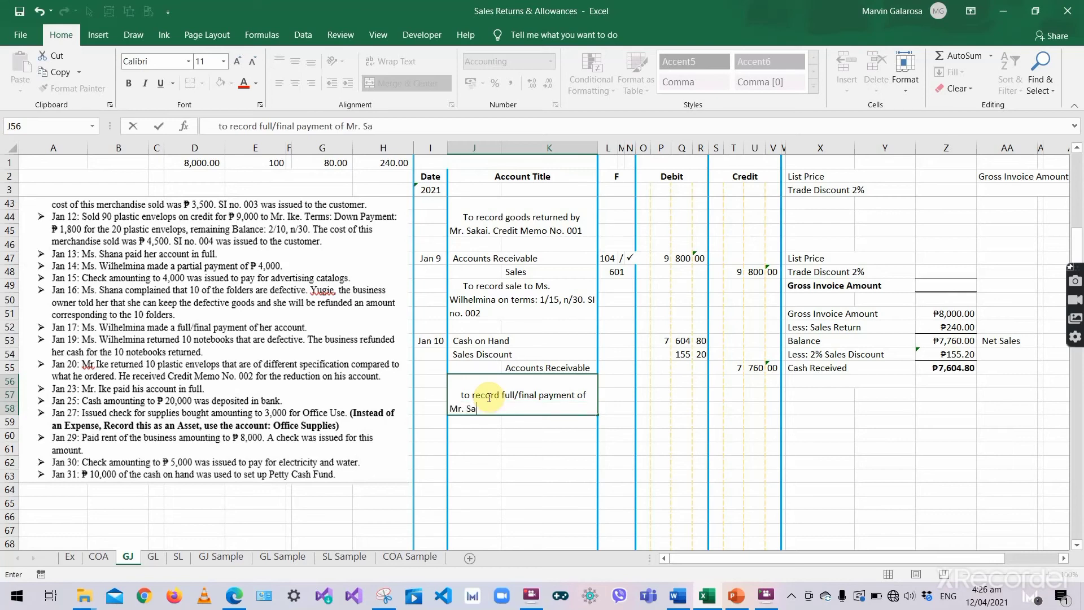
{"action": "type", "text": "kai subjecvt to 2% "}
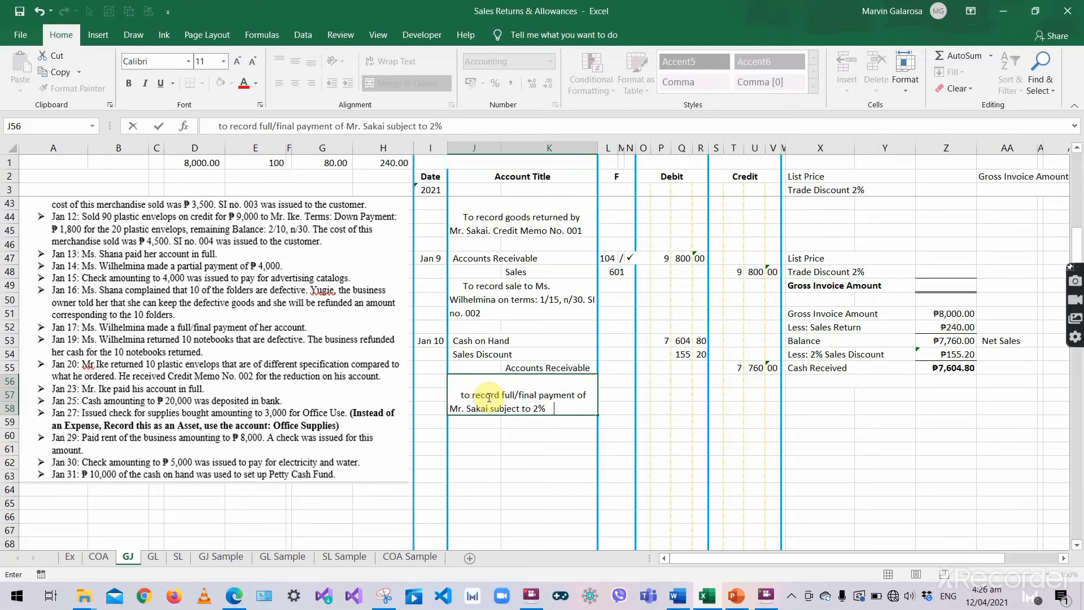
{"action": "type", "text": "Duscount"}
{"action": "type", "text": "."}
{"action": "key", "text": "Return"}
{"action": "left_click", "coordinate": [487, 397]}
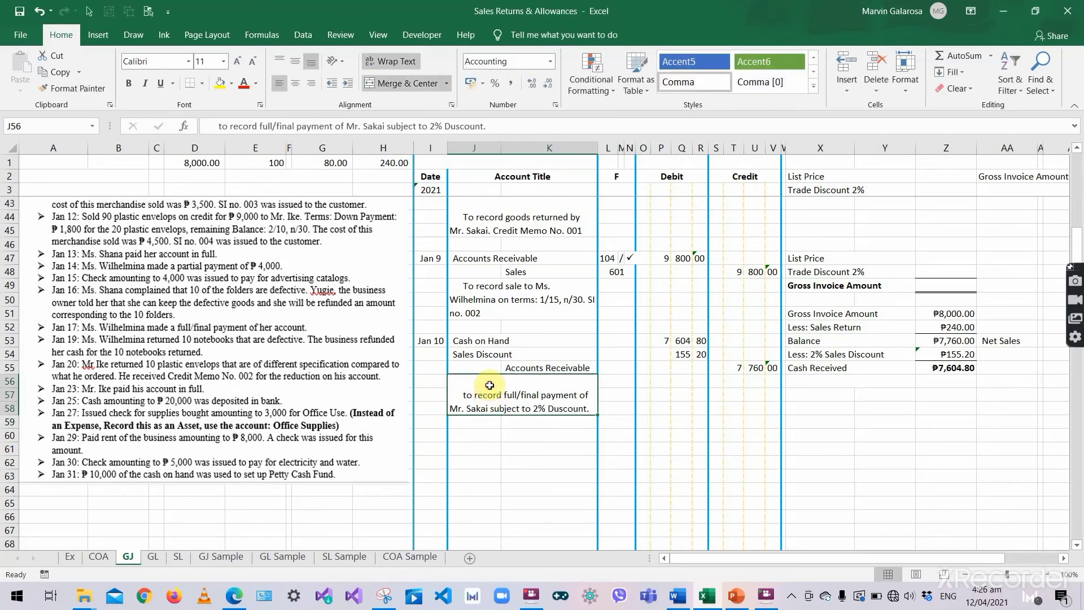
{"action": "key", "text": "ctrl+s"}
{"action": "left_click", "coordinate": [504, 341]}
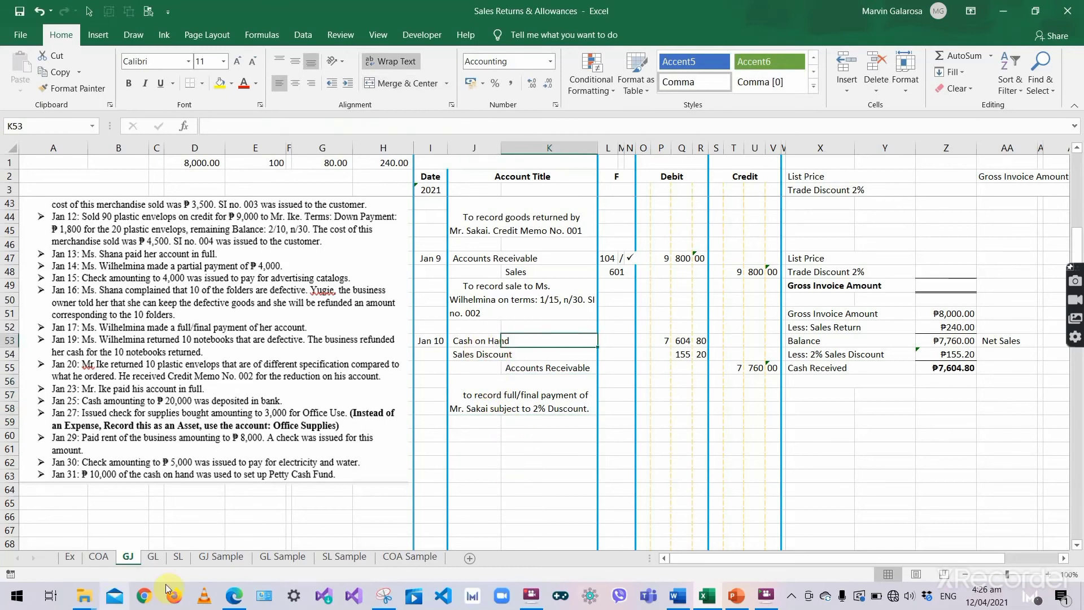
- In the next GL Cash on Hand row, enter Jan 10 and the customer's full-payment particulars
{"action": "left_click", "coordinate": [153, 558]}
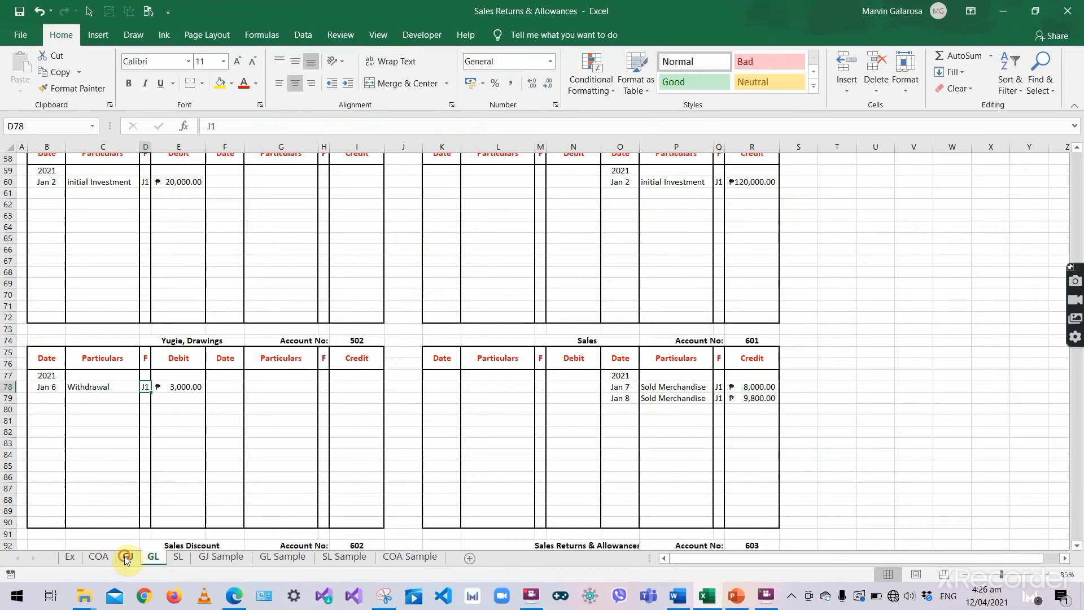
{"action": "left_click", "coordinate": [130, 558]}
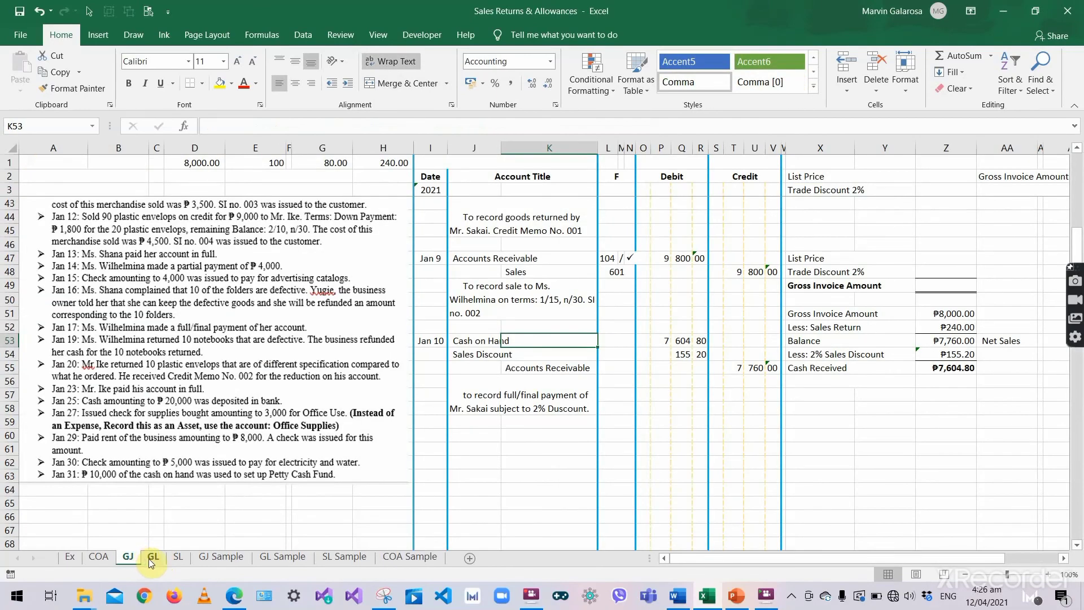
{"action": "left_click", "coordinate": [150, 558]}
{"action": "scroll", "coordinate": [141, 362], "scroll_direction": "up", "scroll_amount": 15}
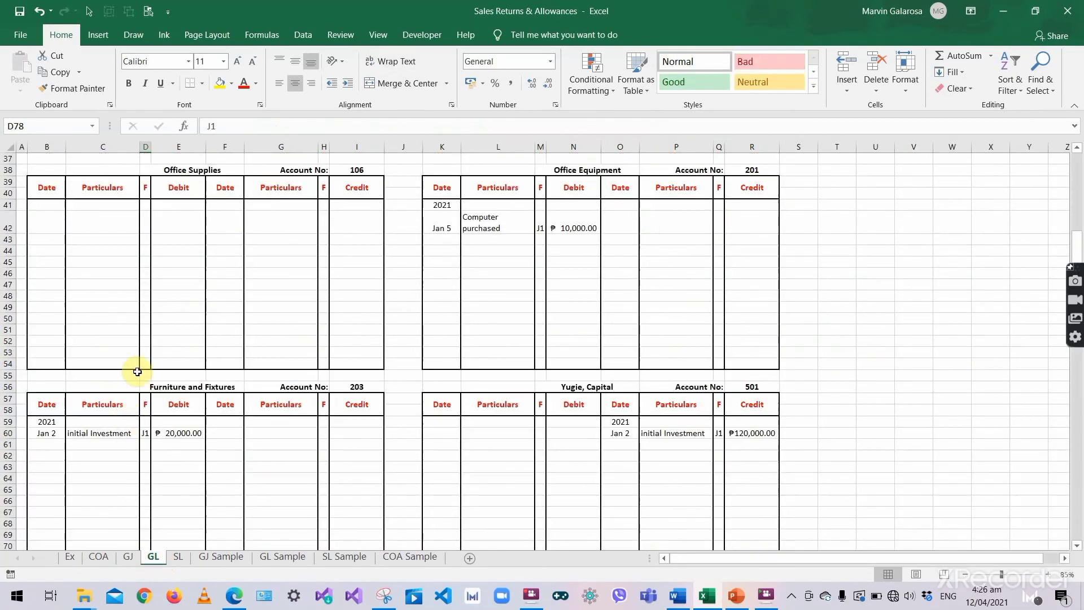
{"action": "scroll", "coordinate": [143, 328], "scroll_direction": "up", "scroll_amount": 6}
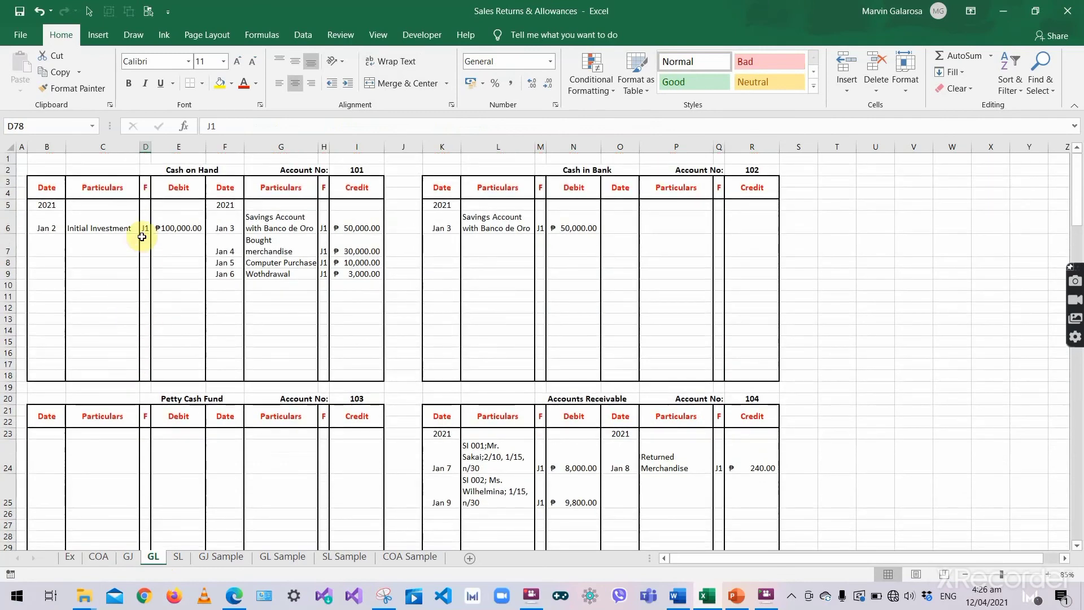
{"action": "left_click_drag", "start_coordinate": [95, 197], "coordinate": [121, 268]}
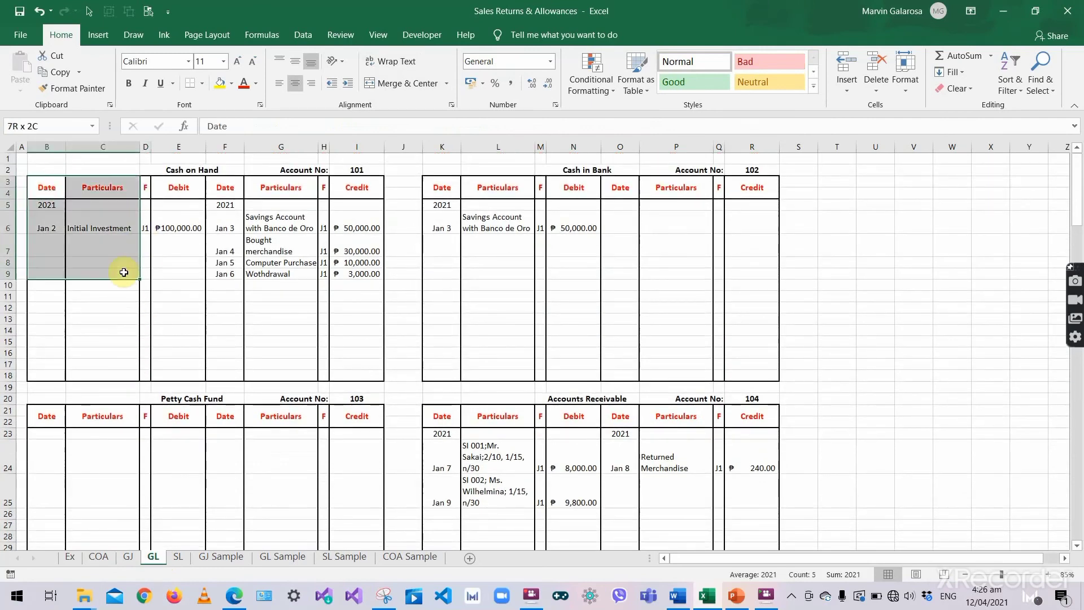
{"action": "left_click", "coordinate": [47, 248]}
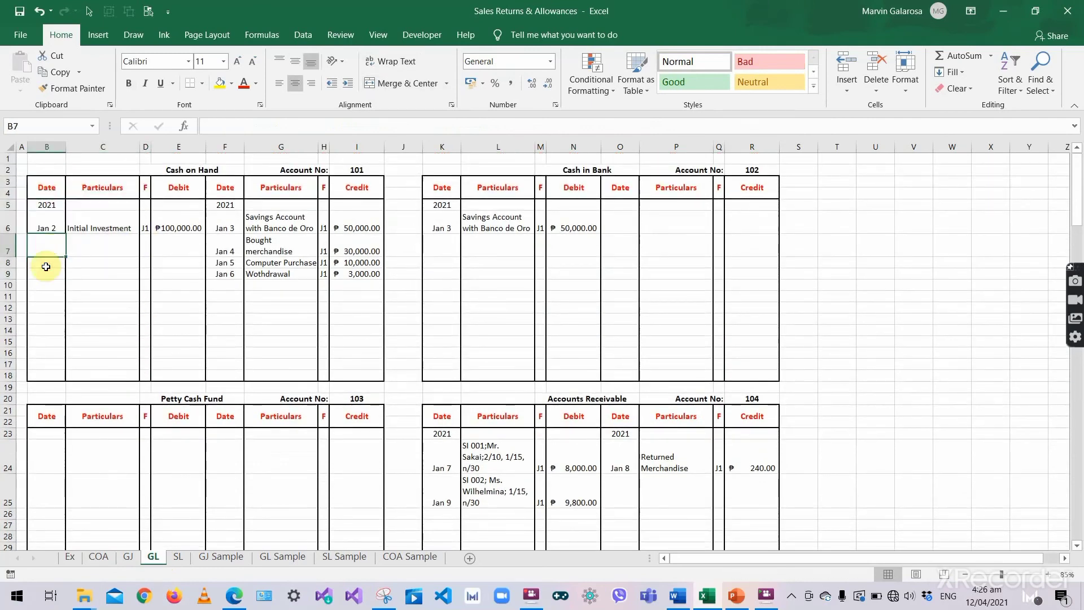
{"action": "type", "text": "'Jan"}
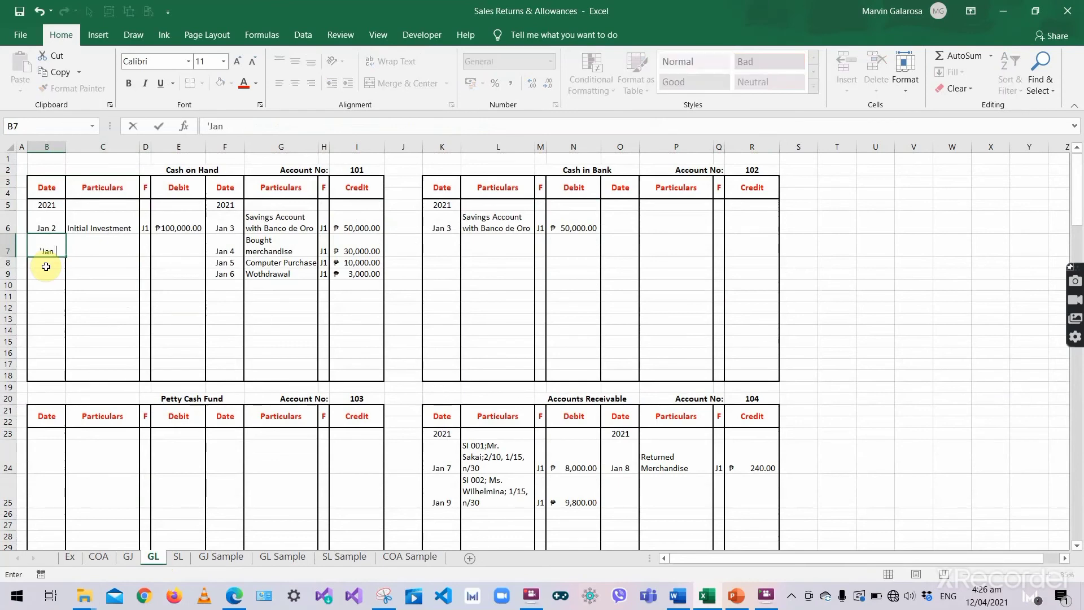
{"action": "left_click", "coordinate": [128, 557]}
{"action": "left_click", "coordinate": [158, 559]}
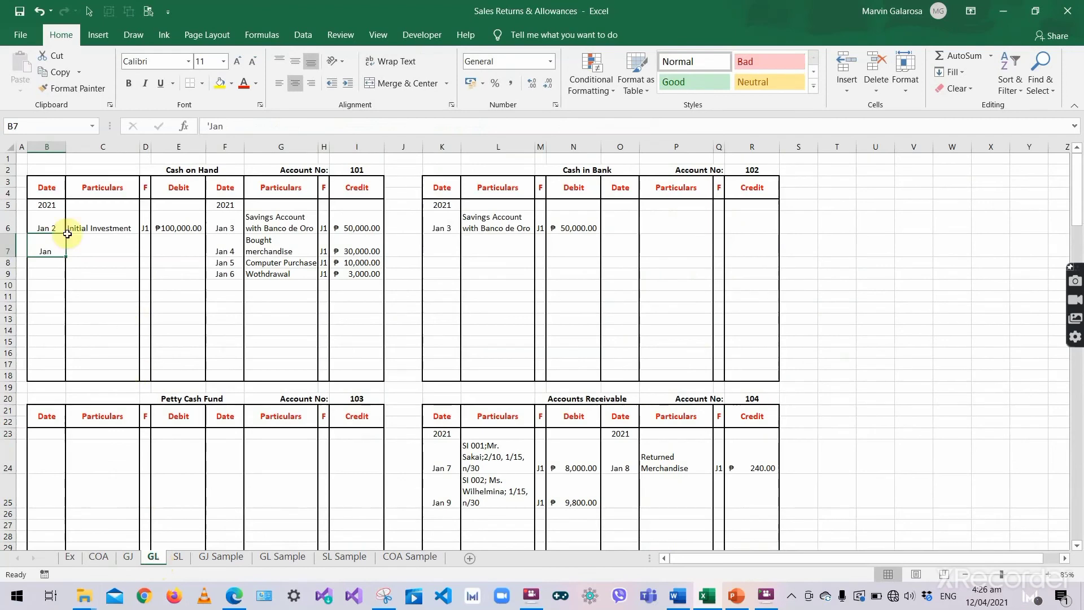
{"action": "double_click", "coordinate": [53, 252]}
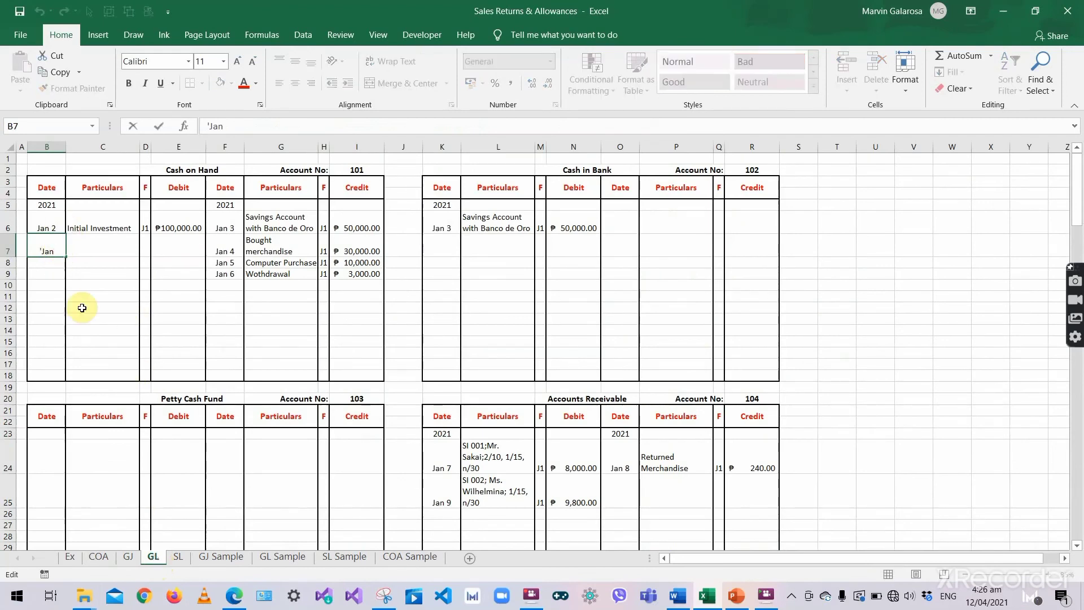
{"action": "type", "text": "10"}
{"action": "key", "text": "Tab"}
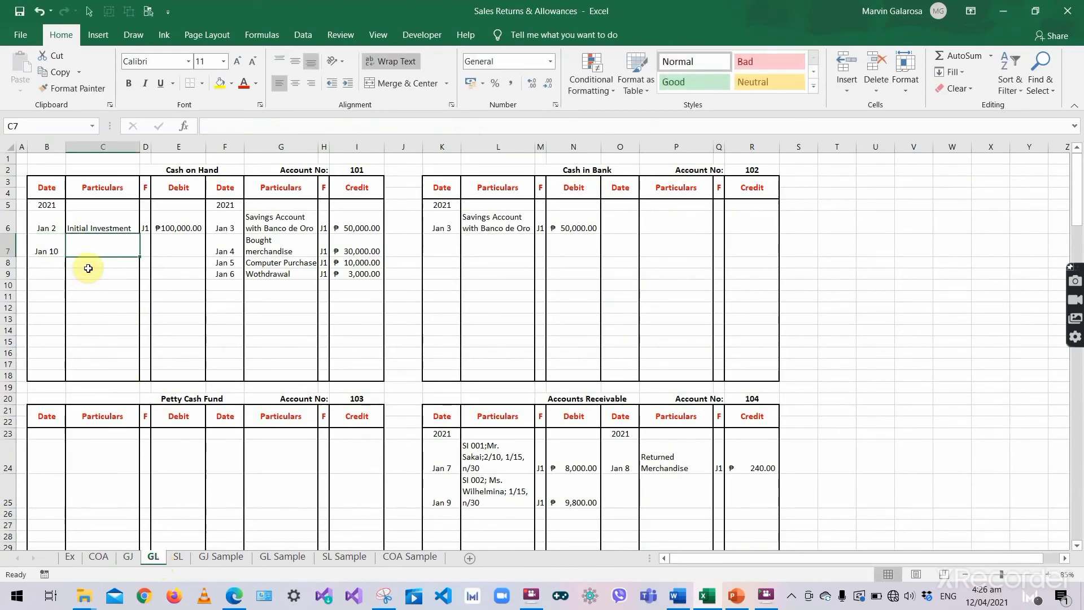
{"action": "type", "text": "F"}
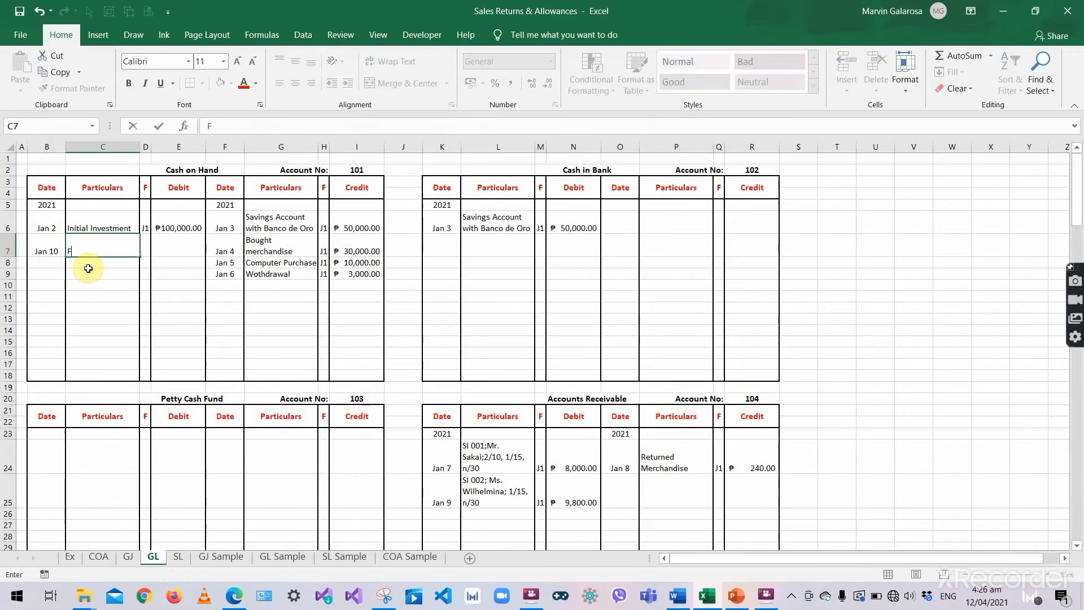
{"action": "type", "text": "ull Payment of M"}
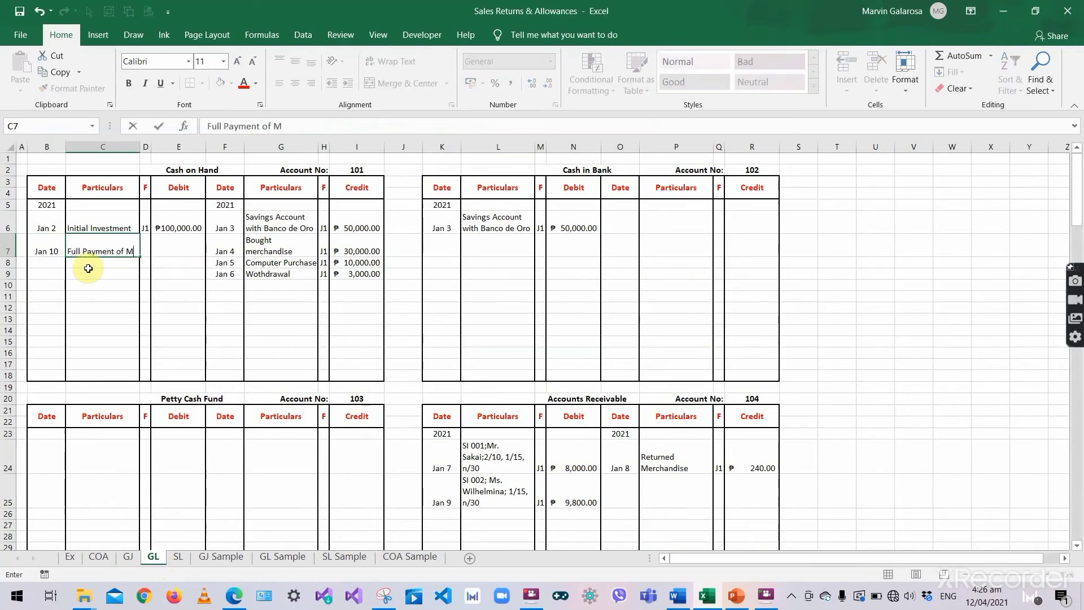
{"action": "type", "text": "r. Saka"}
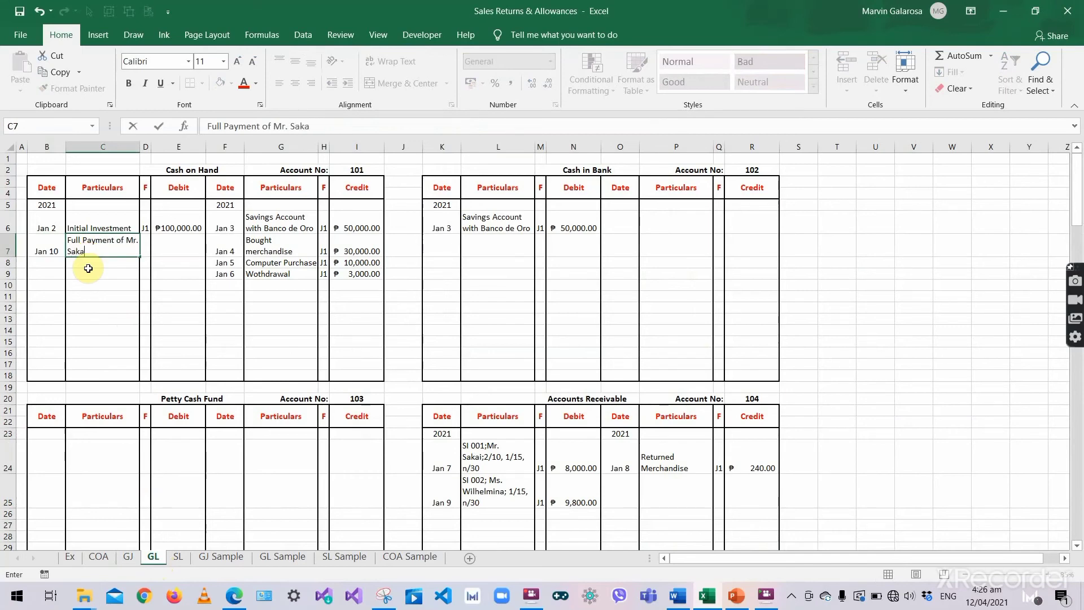
{"action": "type", "text": "i"}
{"action": "key", "text": "Return"}
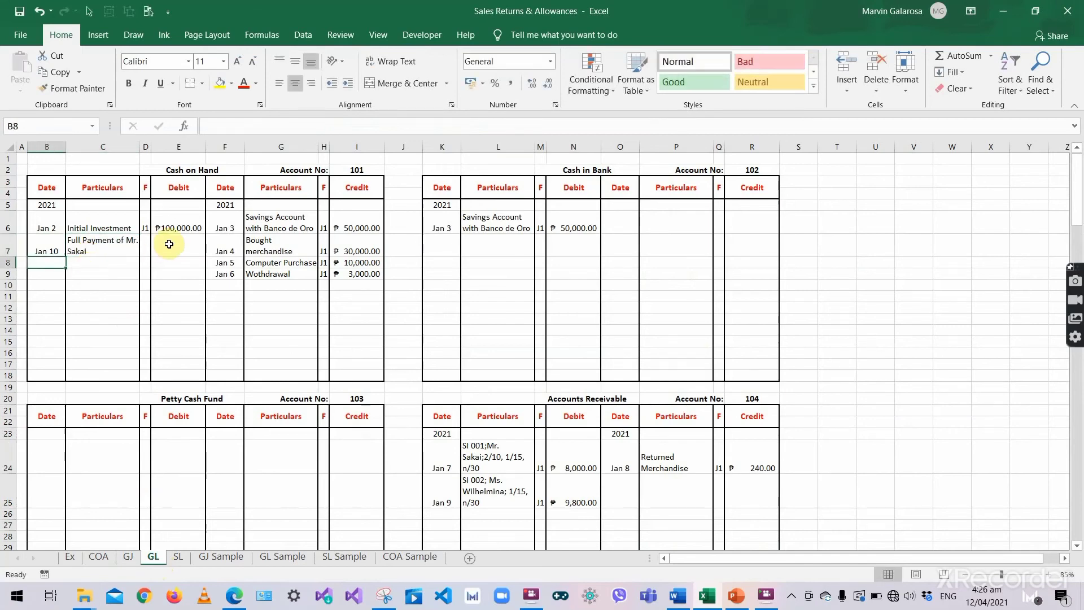
- Add folio J1 and a 7,604.80 debit to the Cash on Hand posting
{"action": "left_click", "coordinate": [145, 246]}
{"action": "type", "text": "J1"}
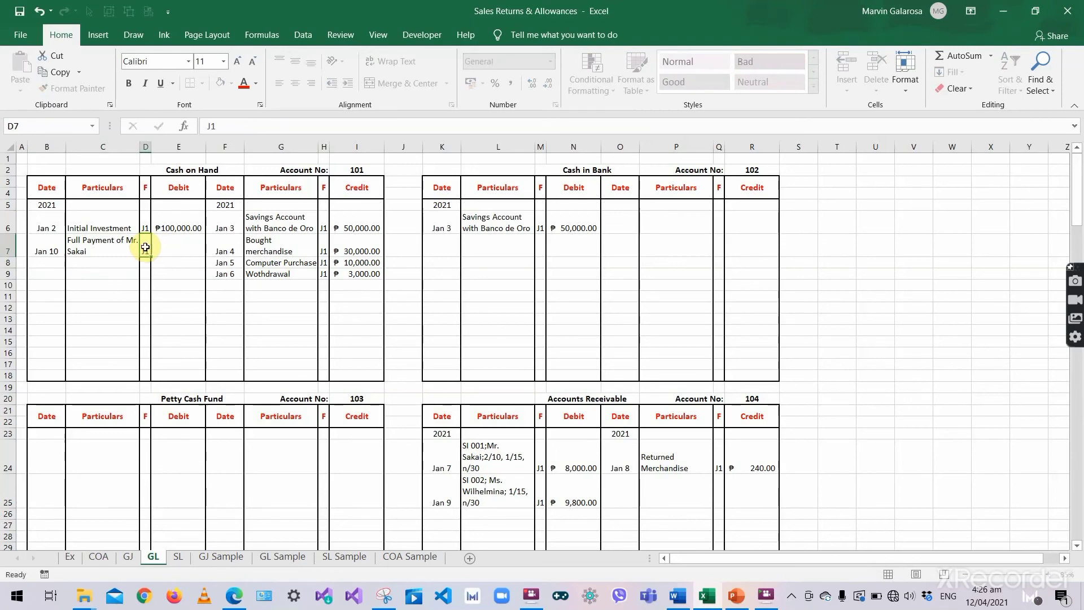
{"action": "key", "text": "Tab"}
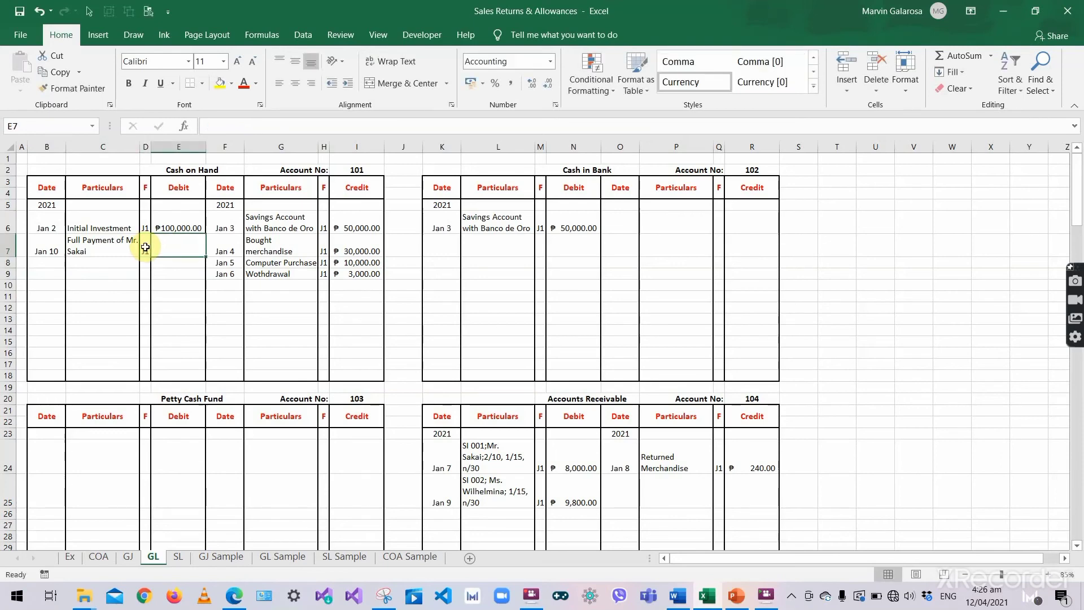
{"action": "left_click", "coordinate": [130, 560]}
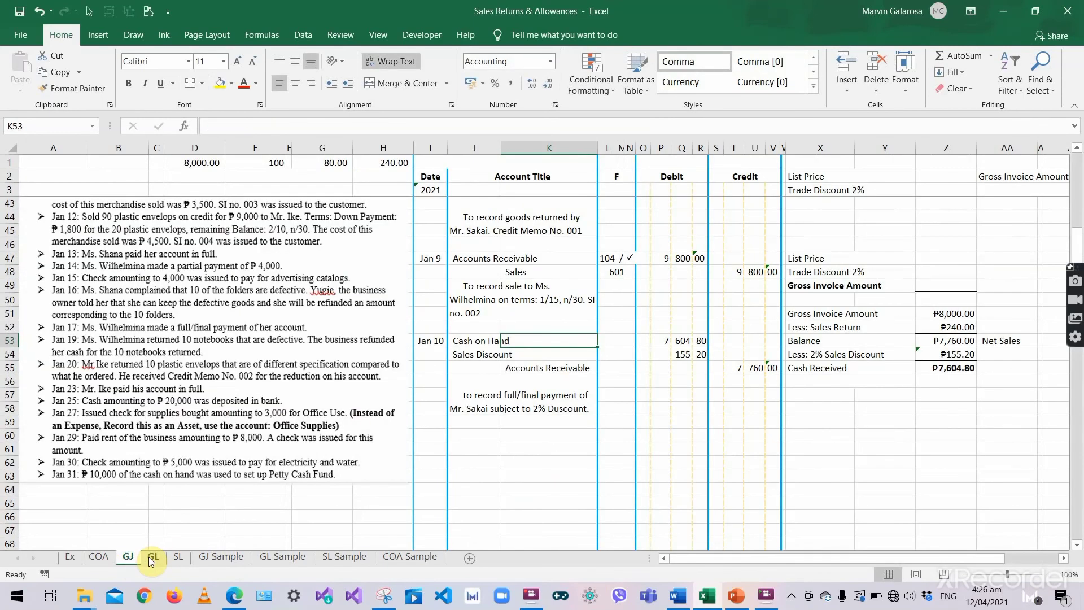
{"action": "left_click", "coordinate": [150, 557]}
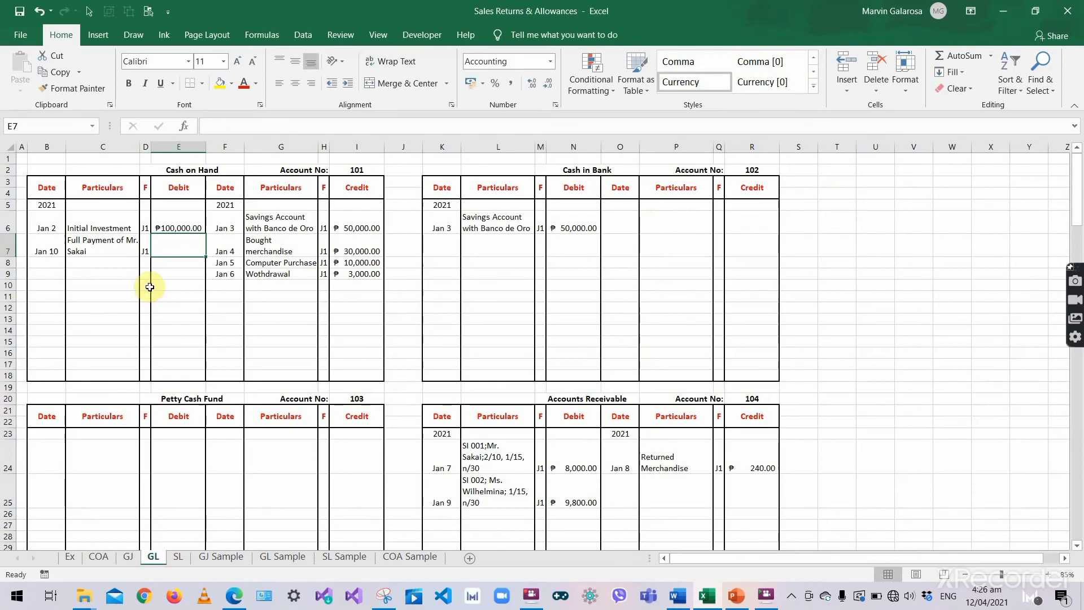
{"action": "type", "text": "7,"}
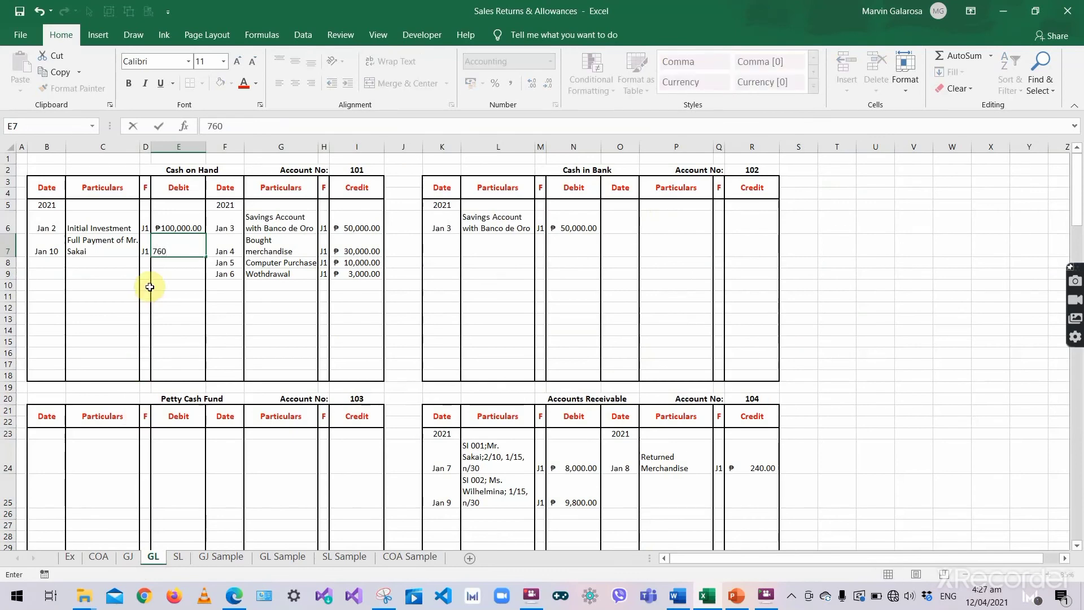
{"action": "type", "text": "604.8"}
{"action": "key", "text": "Return"}
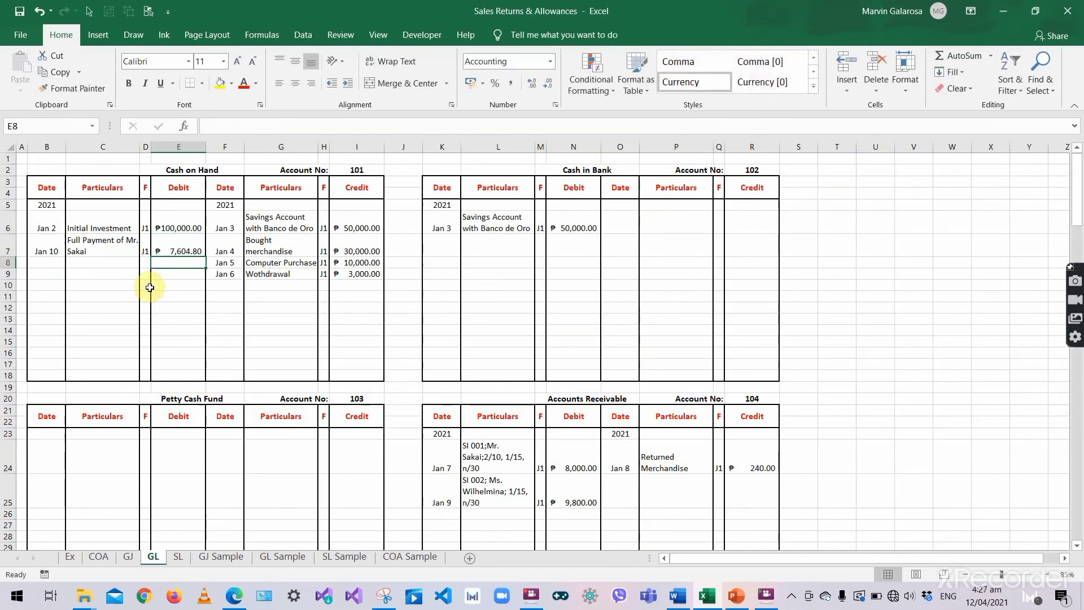
- Mark the journal's Cash on Hand line with posting reference 101
{"action": "left_click", "coordinate": [349, 167]}
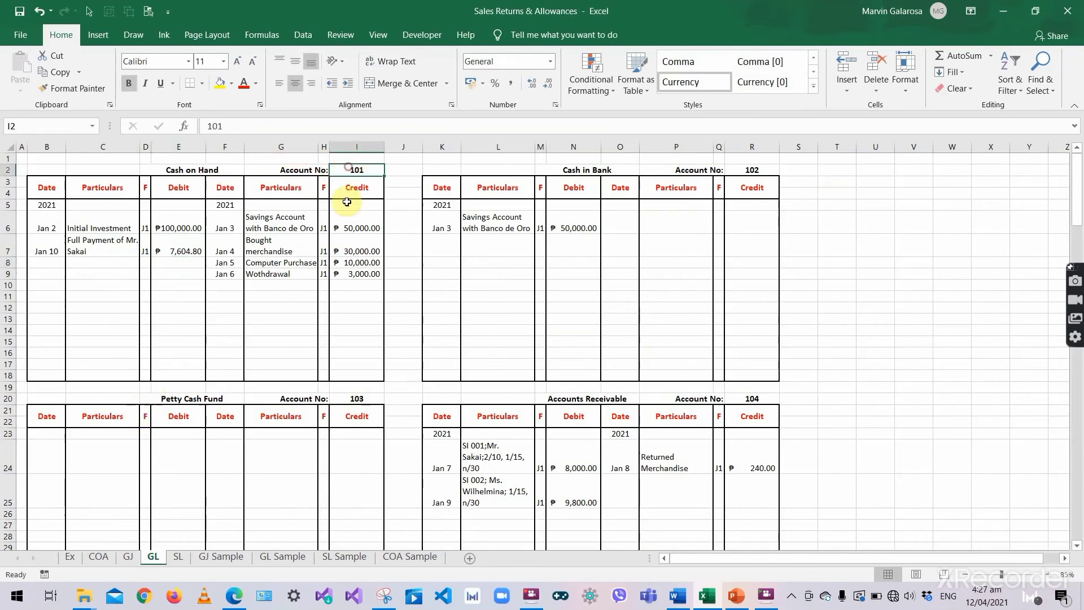
{"action": "left_click", "coordinate": [129, 557]}
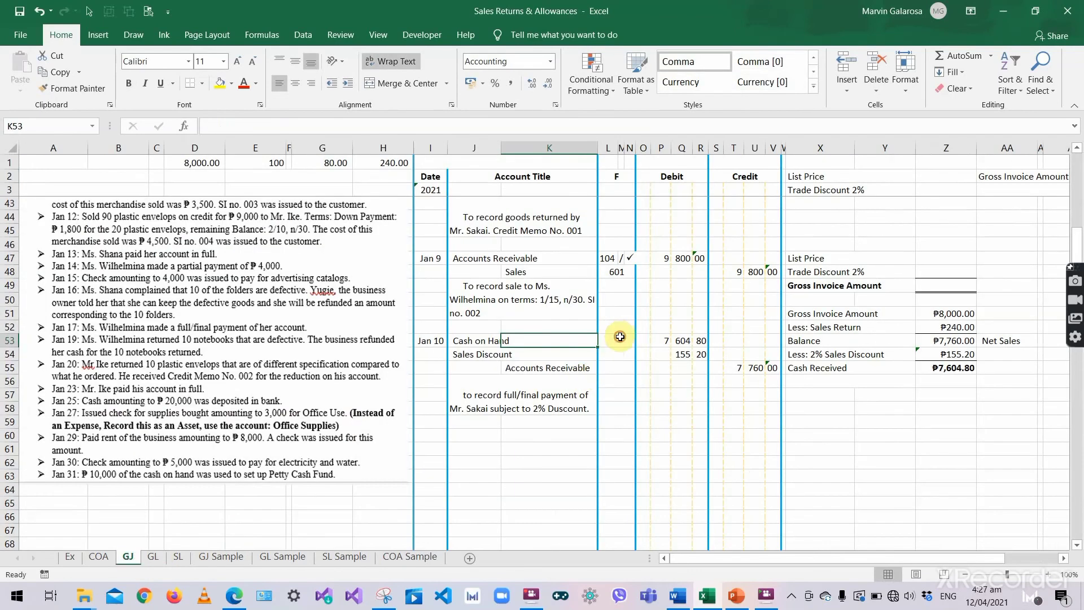
{"action": "left_click", "coordinate": [620, 337]}
{"action": "type", "text": "101"}
{"action": "key", "text": "Return"}
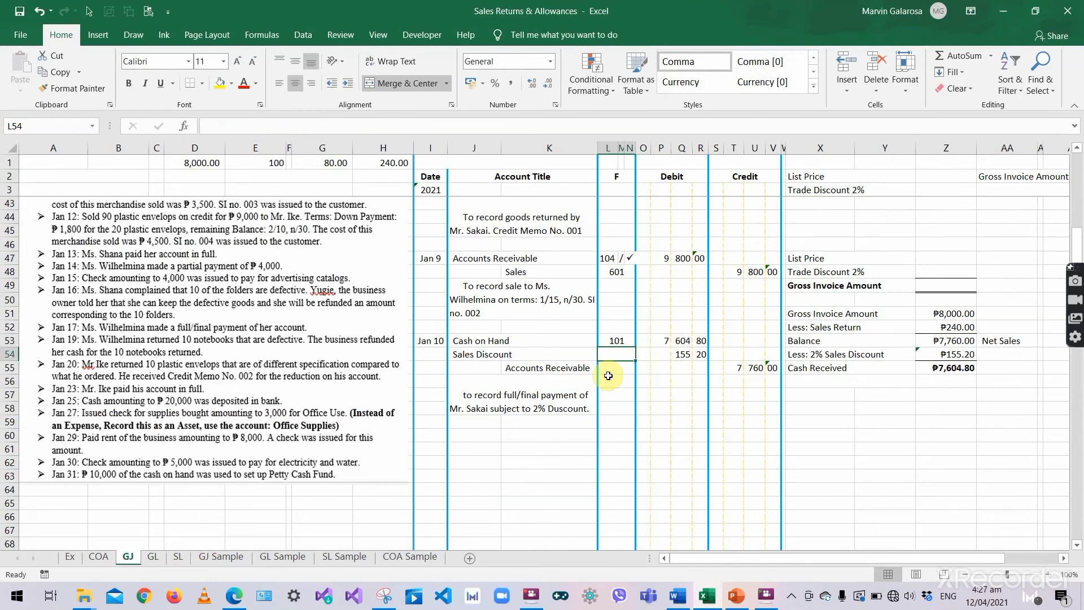
- Date a new Sales Discount ledger entry 2021, Jan 10
{"action": "left_click", "coordinate": [486, 354]}
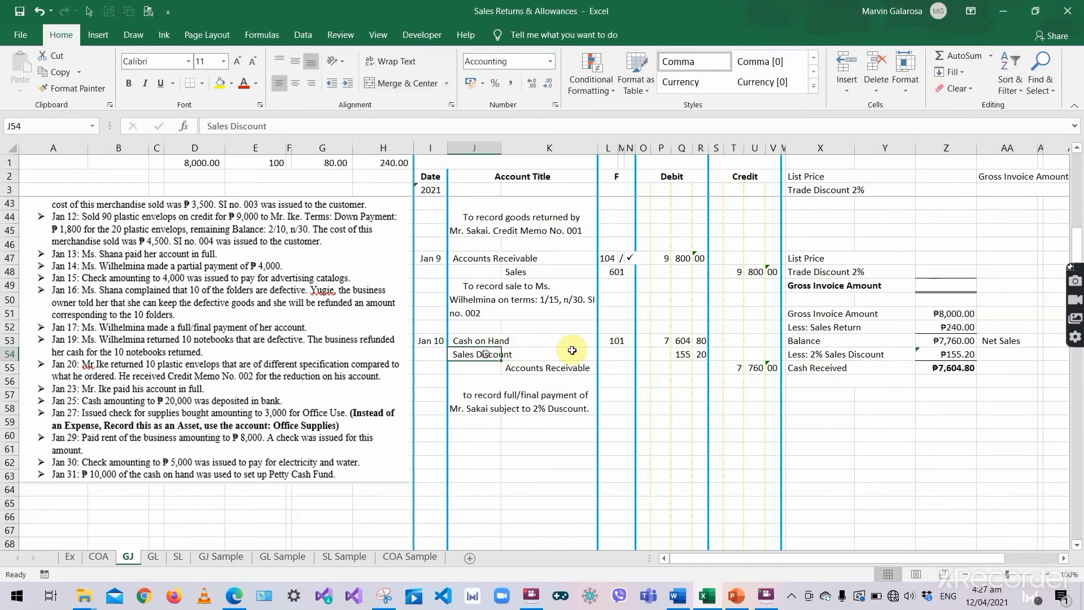
{"action": "left_click", "coordinate": [682, 354]}
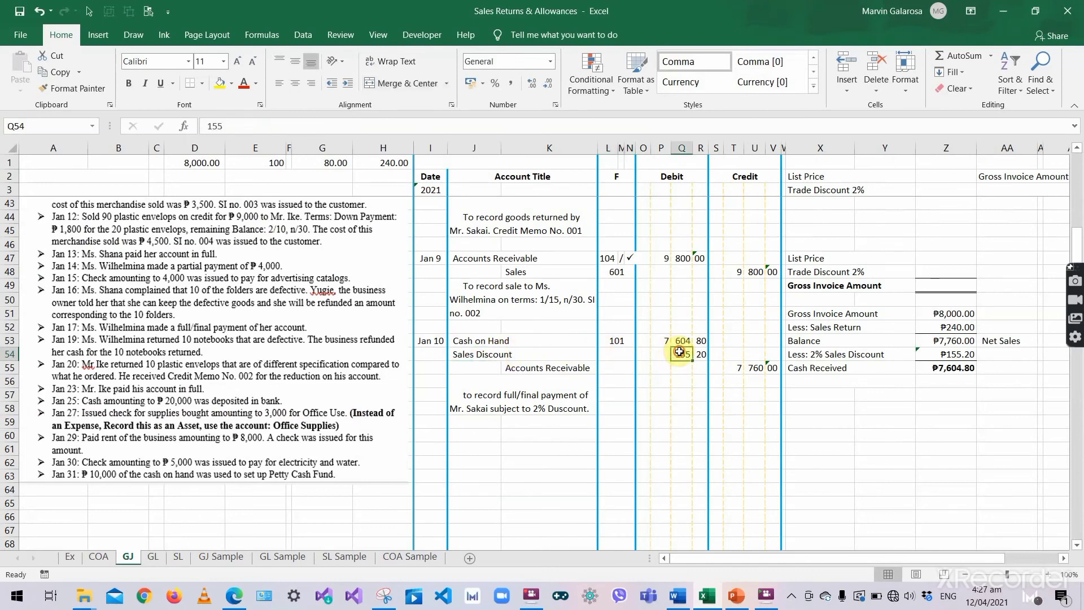
{"action": "left_click", "coordinate": [147, 561]}
{"action": "scroll", "coordinate": [406, 415], "scroll_direction": "down", "scroll_amount": 14}
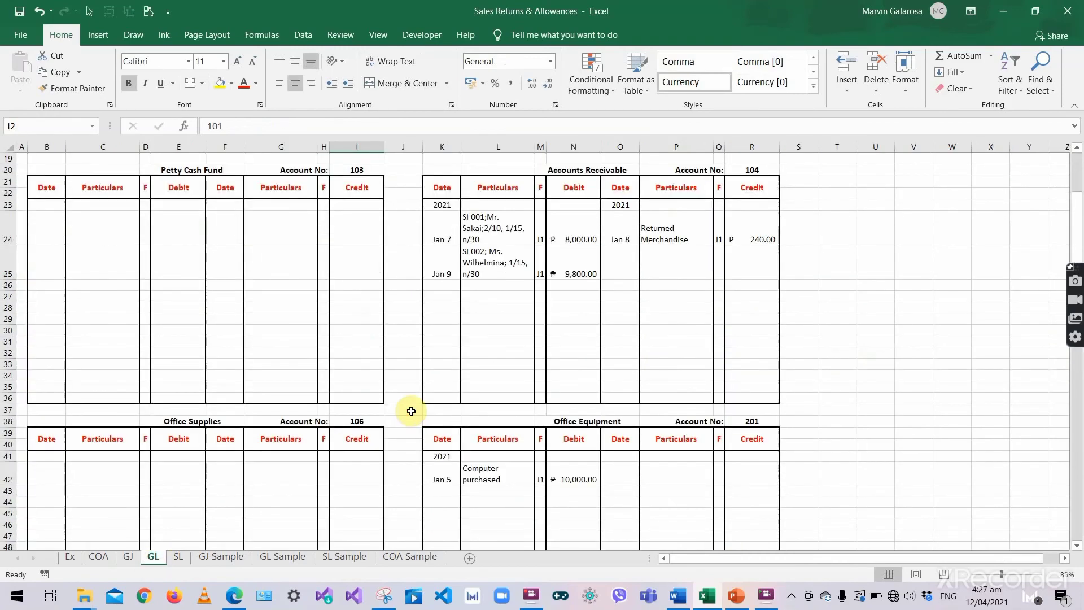
{"action": "scroll", "coordinate": [414, 409], "scroll_direction": "down", "scroll_amount": 11}
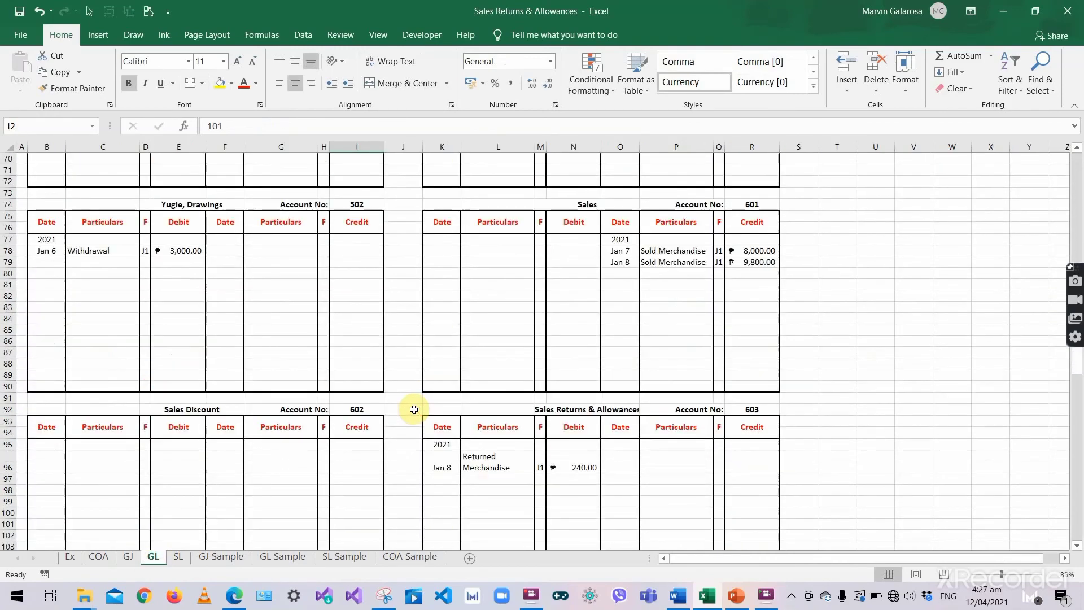
{"action": "left_click", "coordinate": [35, 375]}
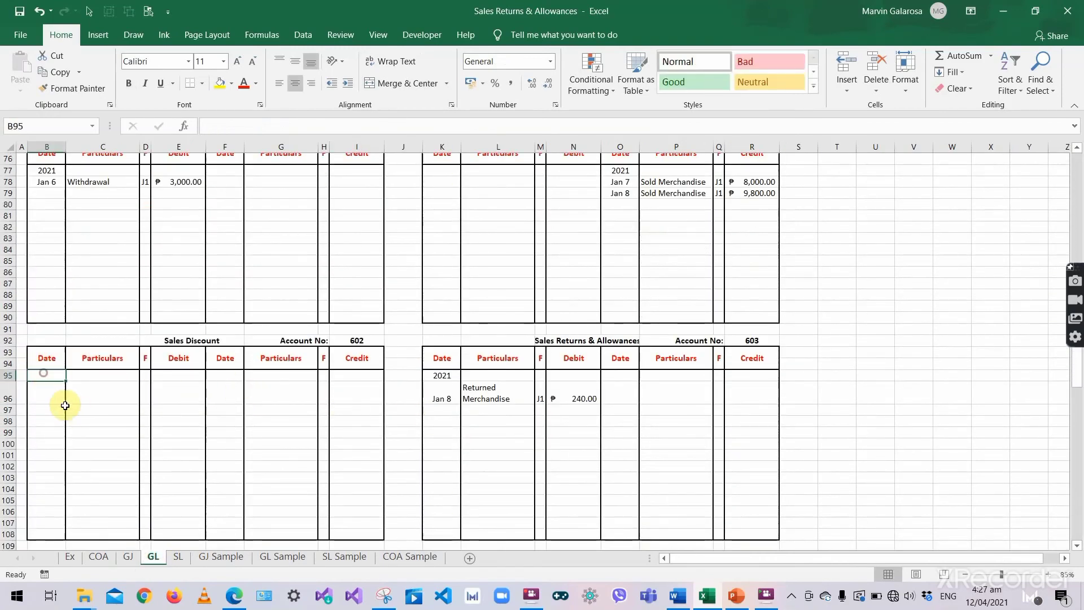
{"action": "type", "text": "2021"}
{"action": "key", "text": "Return"}
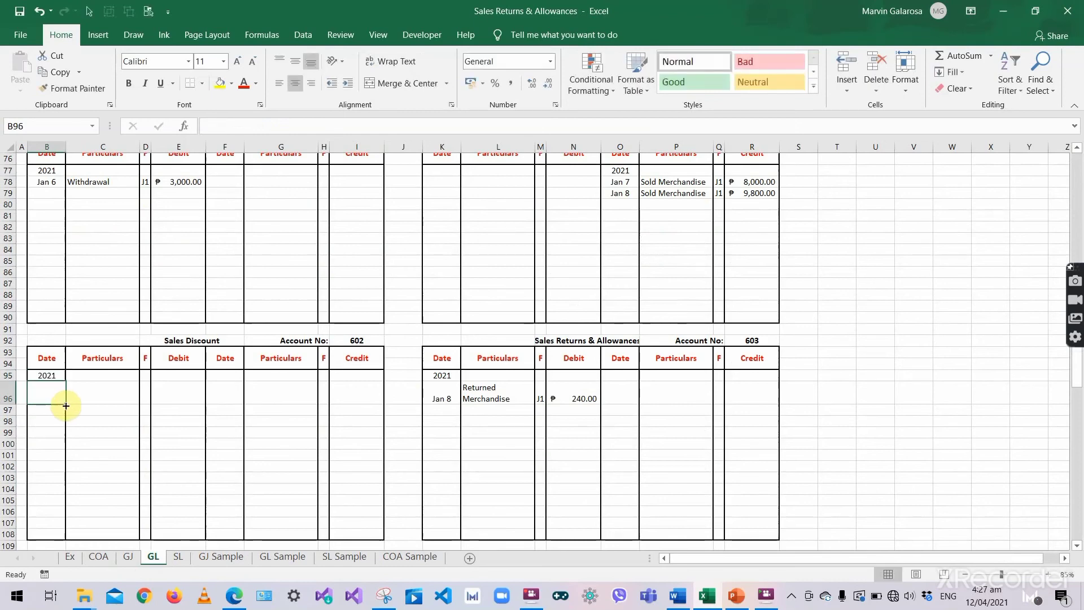
{"action": "type", "text": "'Jan"}
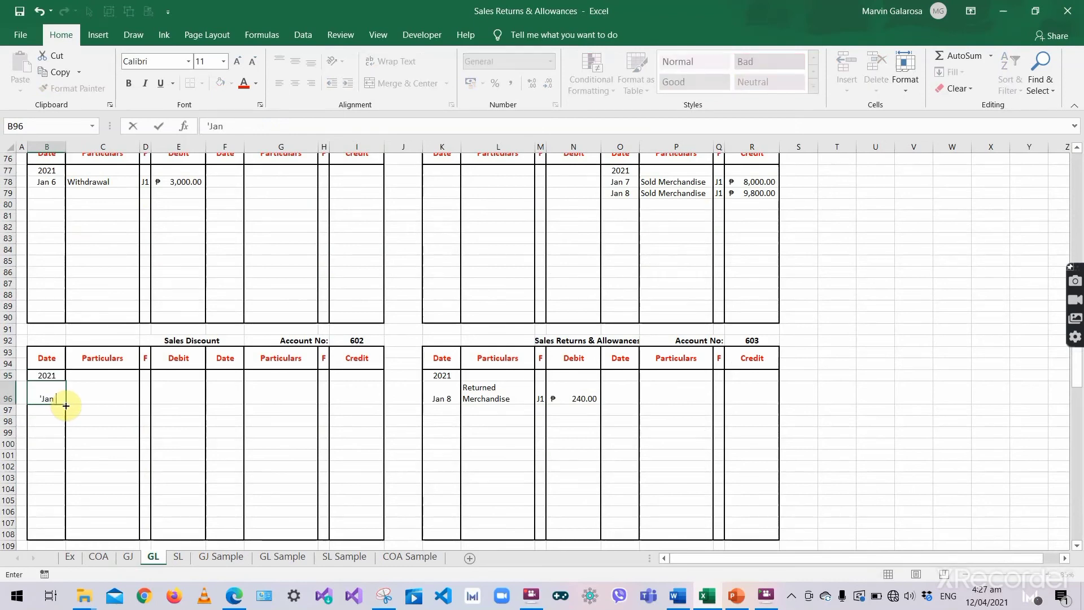
{"action": "type", "text": " 10"}
{"action": "key", "text": "Tab"}
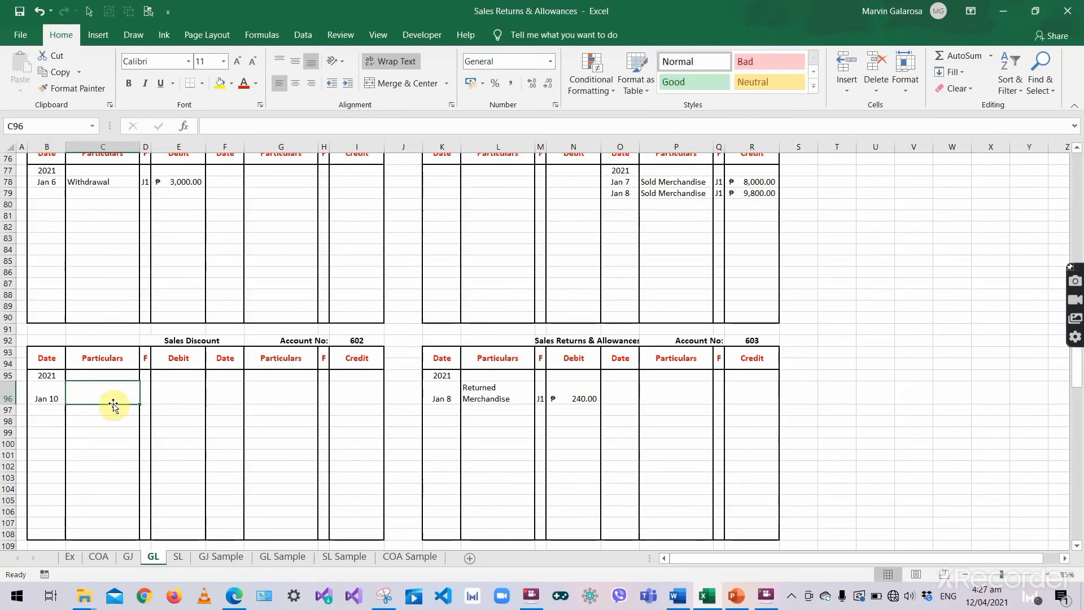
- Add particulars for the customer's 2% discount, folio J1, and a 155.20 Sales Discount debit
{"action": "type", "text": "Discou"}
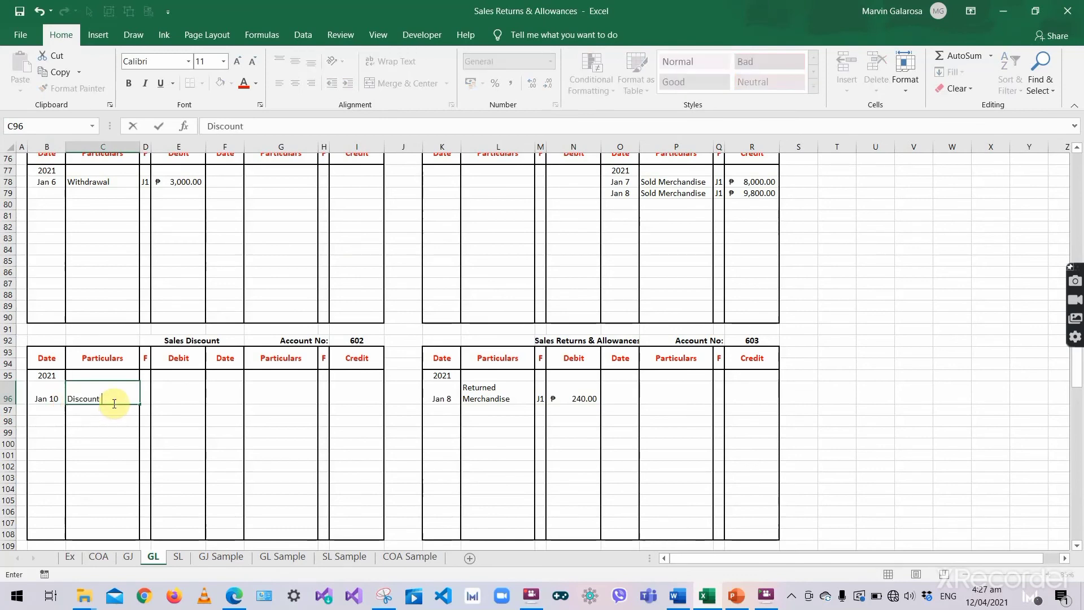
{"action": "type", "text": "nt"}
{"action": "key", "text": "BackSpace"}
{"action": "key", "text": "BackSpace"}
{"action": "key", "text": "BackSpace"}
{"action": "key", "text": "BackSpace"}
{"action": "key", "text": "BackSpace"}
{"action": "key", "text": "BackSpace"}
{"action": "key", "text": "BackSpace"}
{"action": "key", "text": "BackSpace"}
{"action": "type", "text": "2% discount to Mr"}
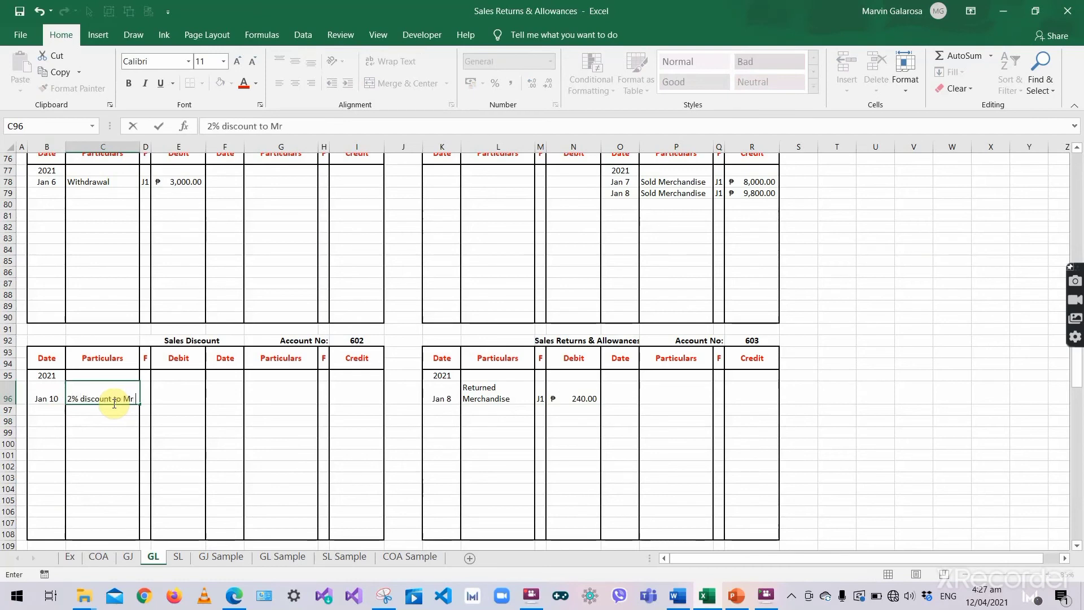
{"action": "type", "text": " Sakai"}
{"action": "key", "text": "Tab"}
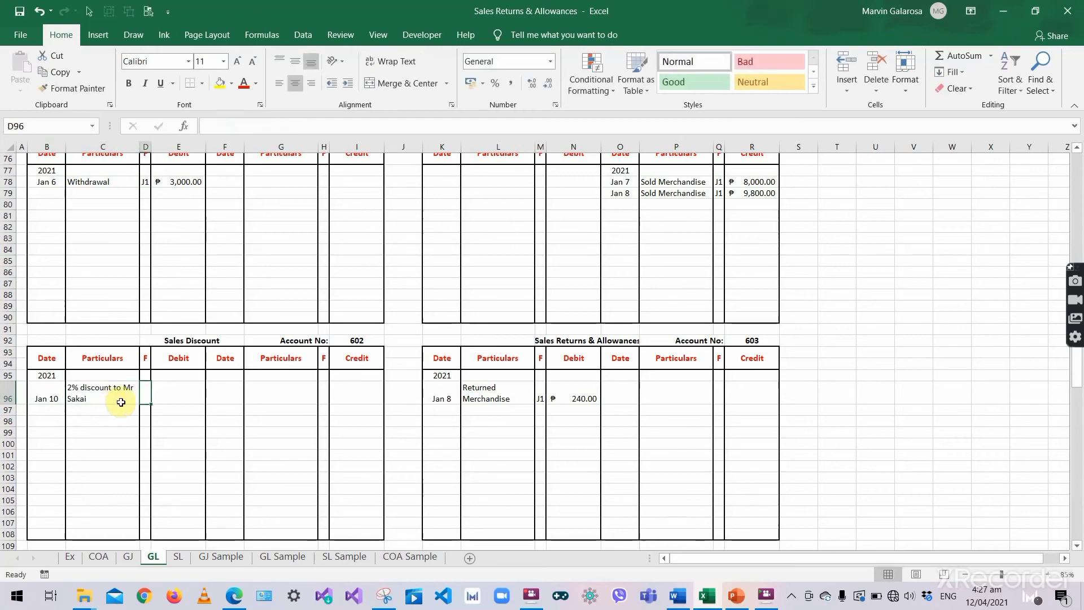
{"action": "type", "text": "J1"}
{"action": "left_click", "coordinate": [169, 393]}
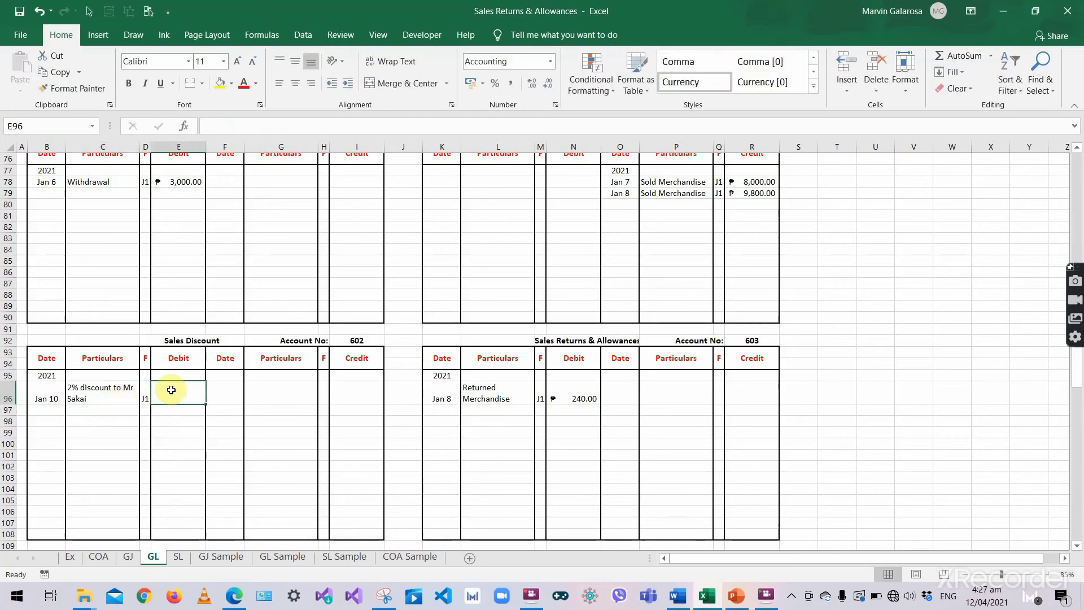
{"action": "left_click", "coordinate": [135, 565]}
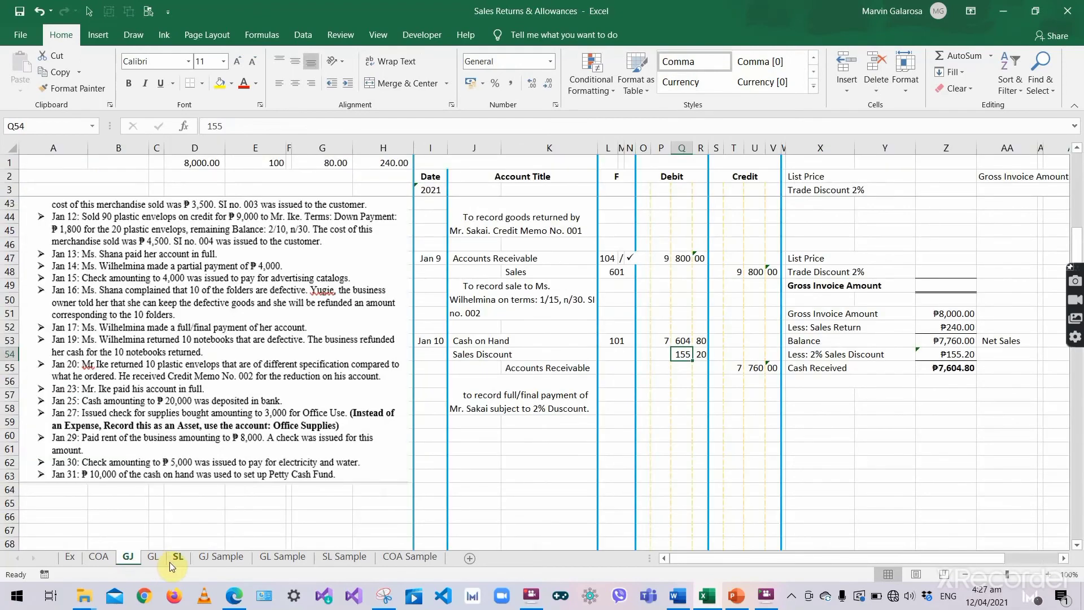
{"action": "left_click", "coordinate": [157, 557]}
{"action": "type", "text": "155.20"}
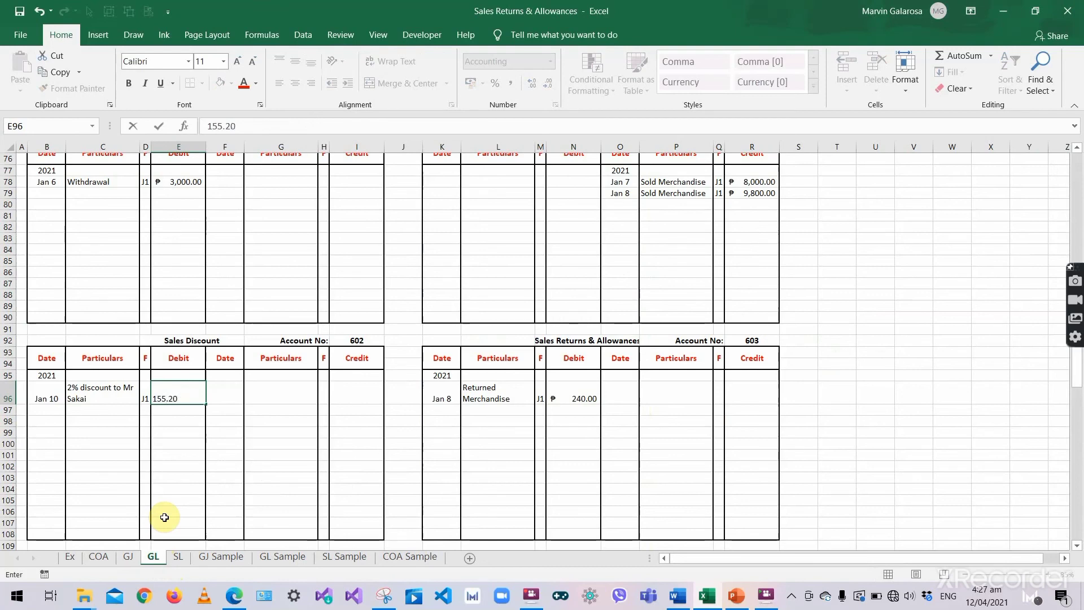
{"action": "key", "text": "Tab"}
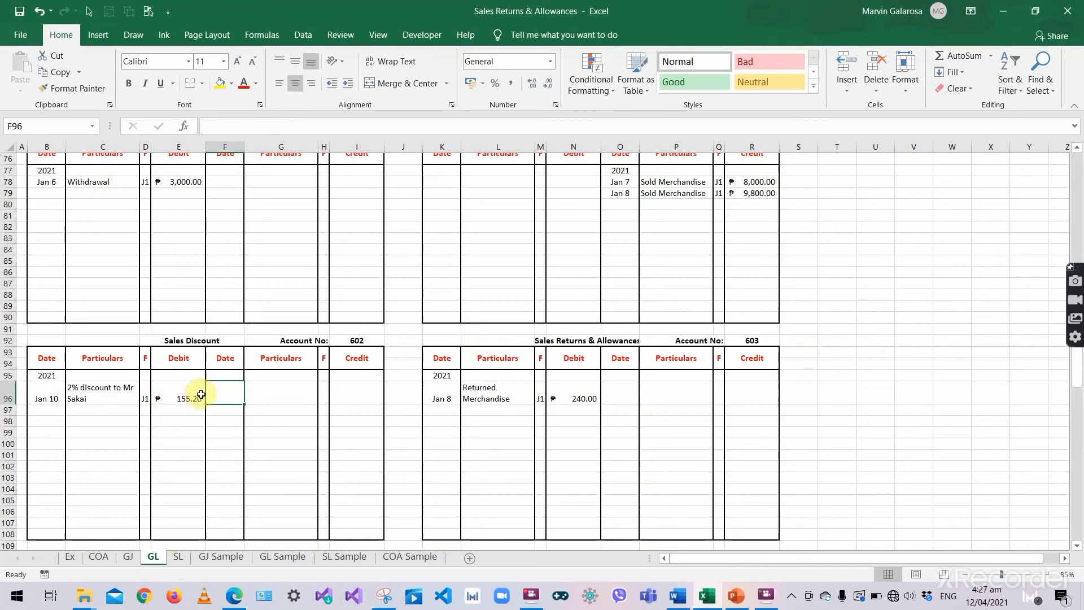
{"action": "left_click", "coordinate": [362, 338]}
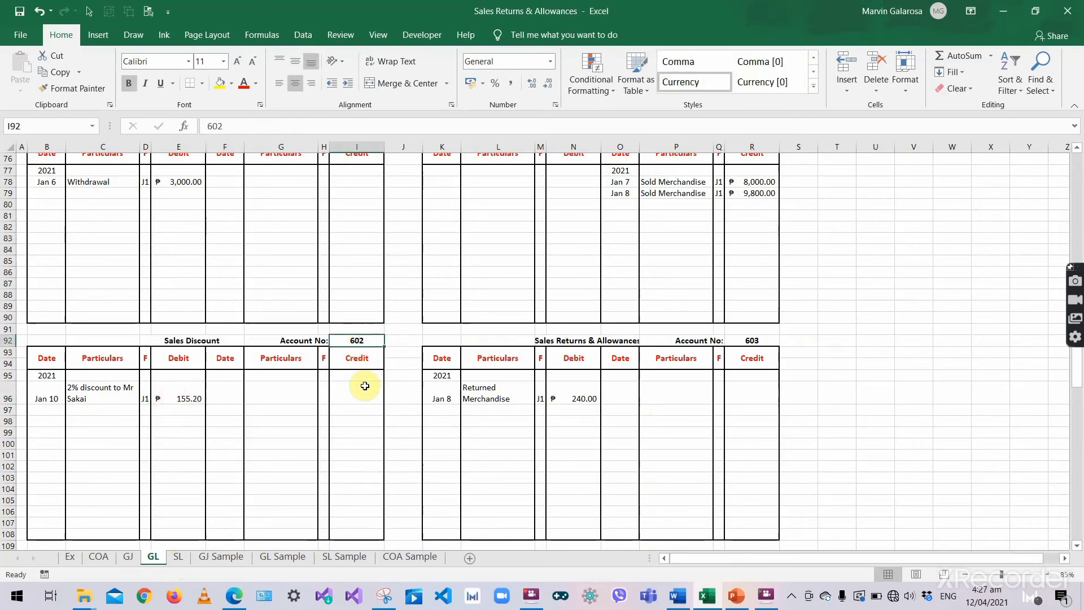
- Enter 602 as the journal's Sales Discount posting reference
{"action": "left_click", "coordinate": [129, 558]}
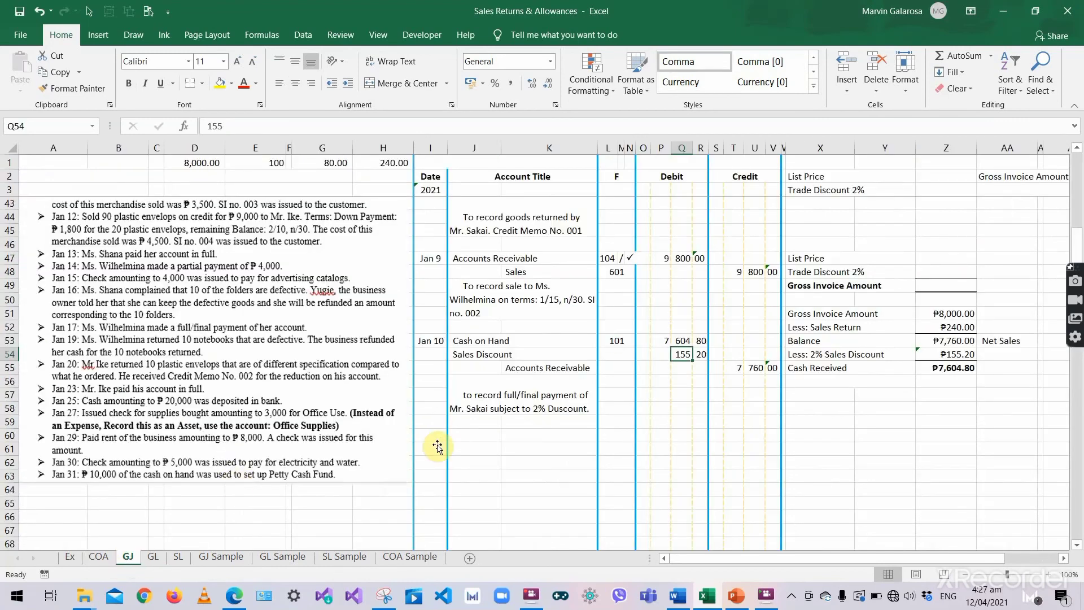
{"action": "left_click", "coordinate": [616, 355]}
{"action": "type", "text": "602"}
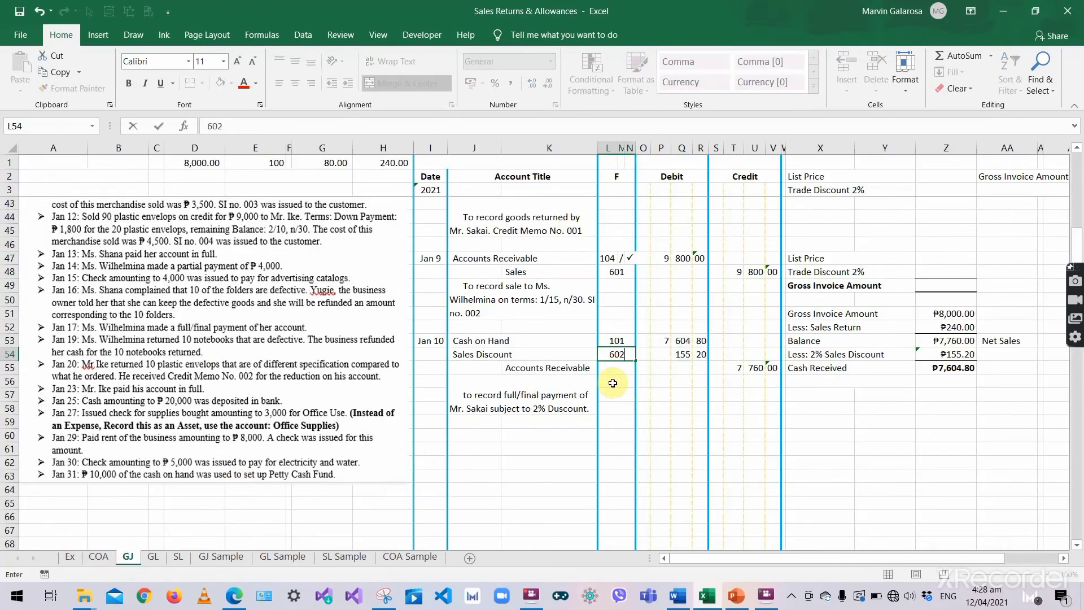
{"action": "key", "text": "Return"}
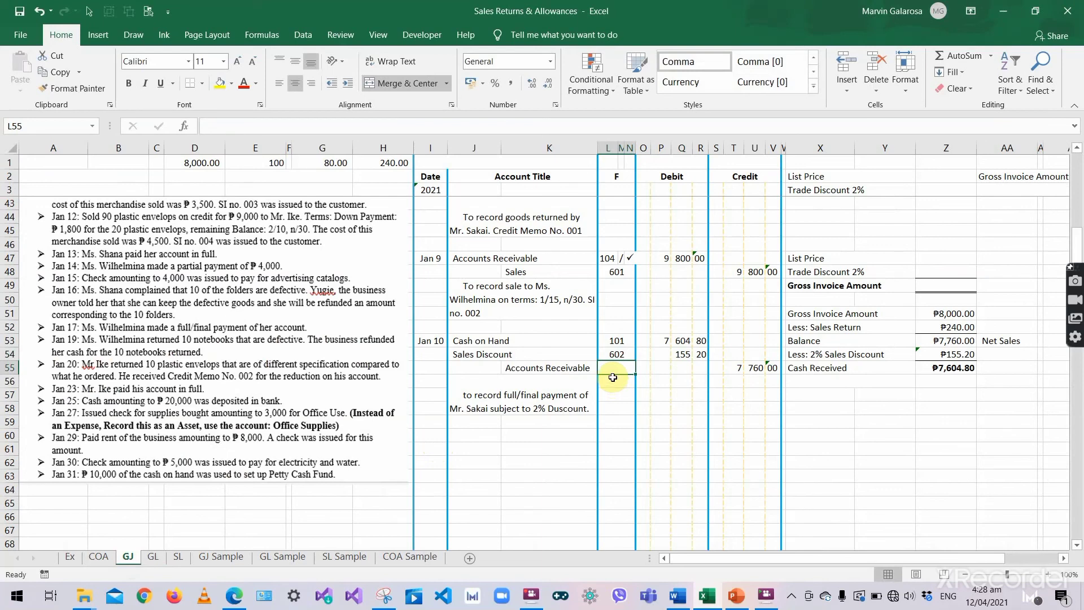
- Clear the Accounts Receivable reference cell L55 by pasting a blank cell over it
{"action": "left_click", "coordinate": [610, 145]}
{"action": "key", "text": "ctrl+c"}
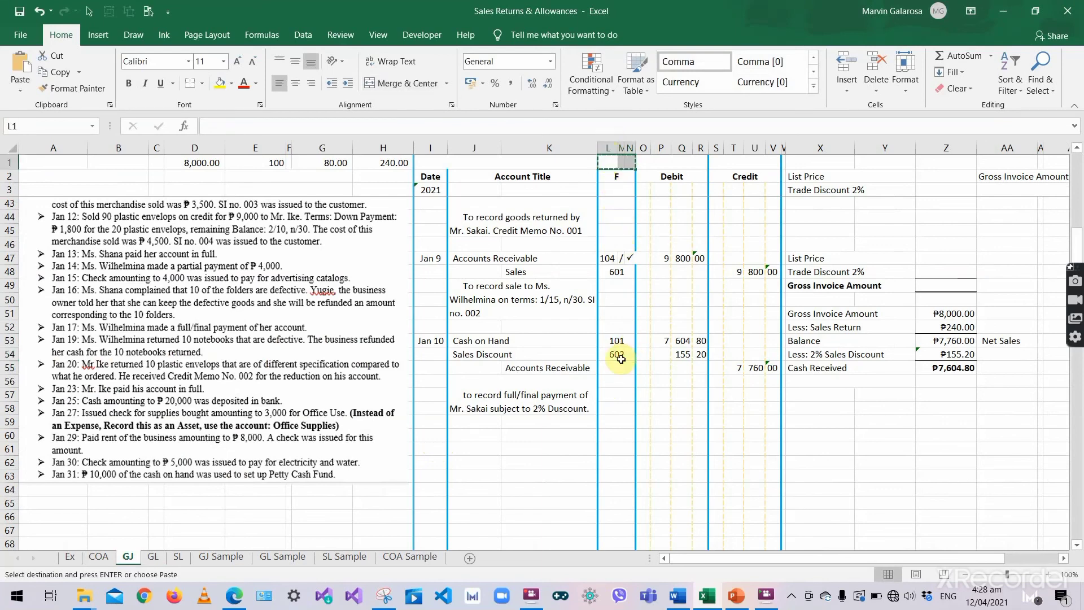
{"action": "left_click", "coordinate": [616, 371]}
{"action": "key", "text": "ctrl+v"}
{"action": "left_click", "coordinate": [603, 418]}
{"action": "key", "text": "Escape"}
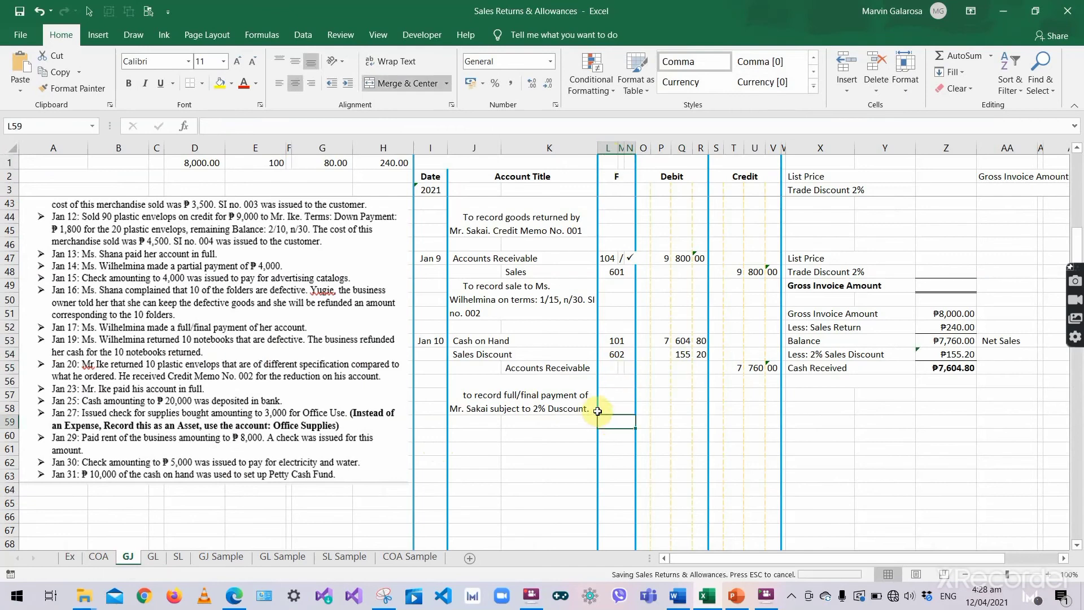
{"action": "left_click", "coordinate": [153, 557]}
- Date a new Accounts Receivable credit entry Jan 10 in the general ledger
{"action": "scroll", "coordinate": [689, 304], "scroll_direction": "up", "scroll_amount": 10}
{"action": "scroll", "coordinate": [686, 303], "scroll_direction": "up", "scroll_amount": 1}
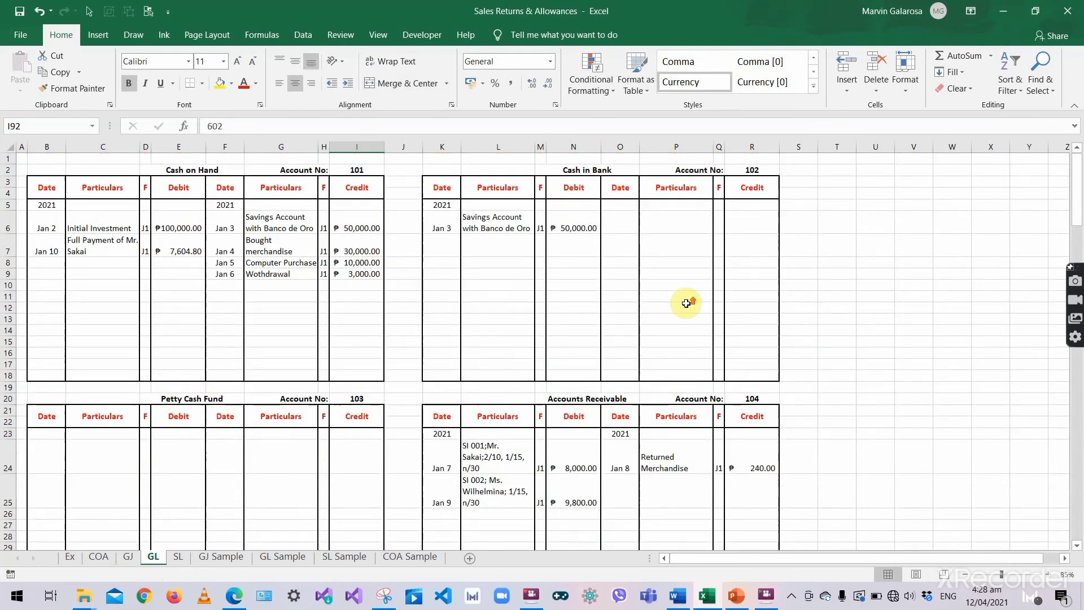
{"action": "scroll", "coordinate": [686, 303], "scroll_direction": "down", "scroll_amount": 8}
{"action": "scroll", "coordinate": [689, 305], "scroll_direction": "up", "scroll_amount": 7}
{"action": "left_click_drag", "start_coordinate": [631, 415], "coordinate": [682, 442]}
{"action": "scroll", "coordinate": [681, 444], "scroll_direction": "down", "scroll_amount": 2}
{"action": "left_click", "coordinate": [613, 367]}
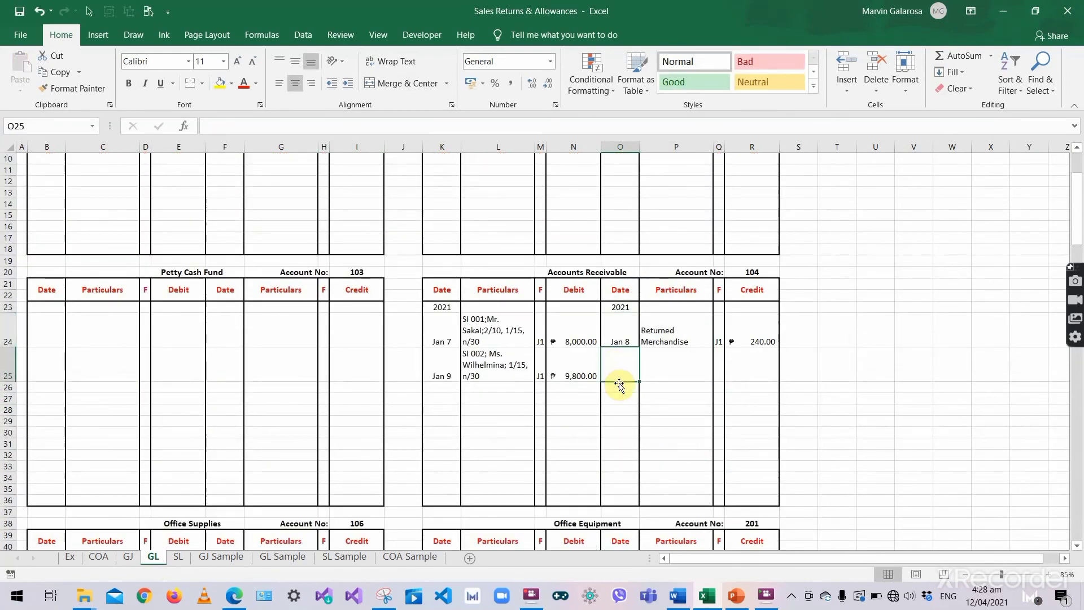
{"action": "type", "text": "Jan 10"}
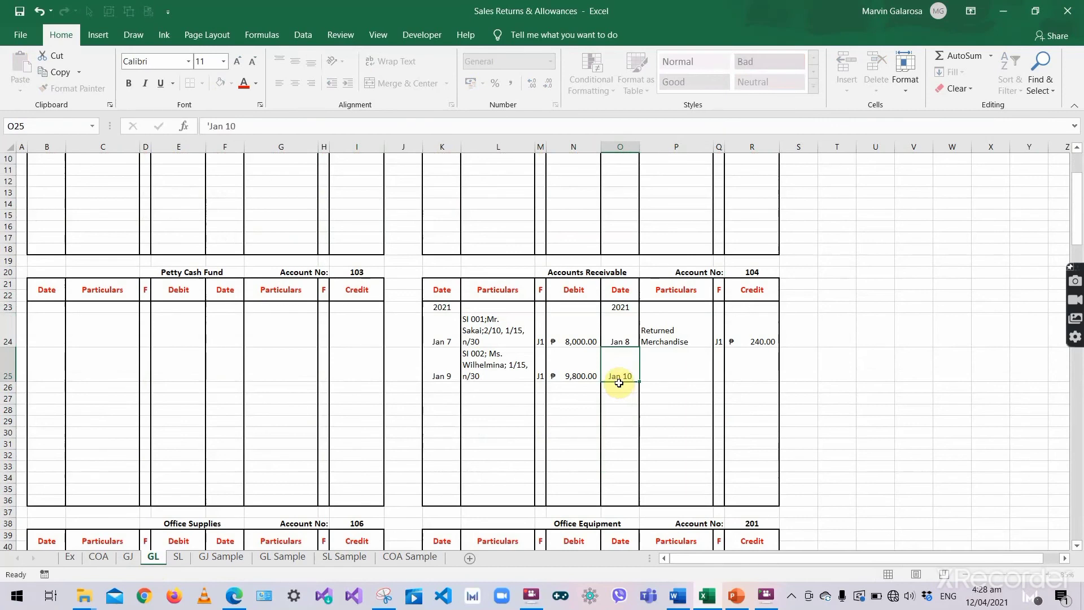
{"action": "key", "text": "Tab"}
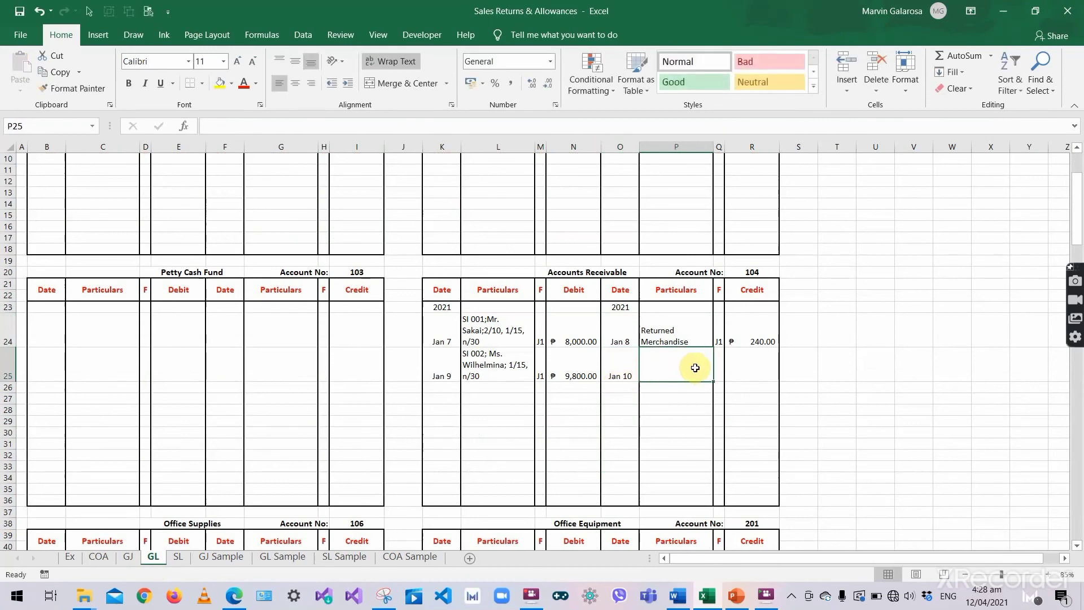
- Add particulars 'Full/Final Payment of', folio J1 and a 7,760.00 credit
{"action": "type", "text": "F"}
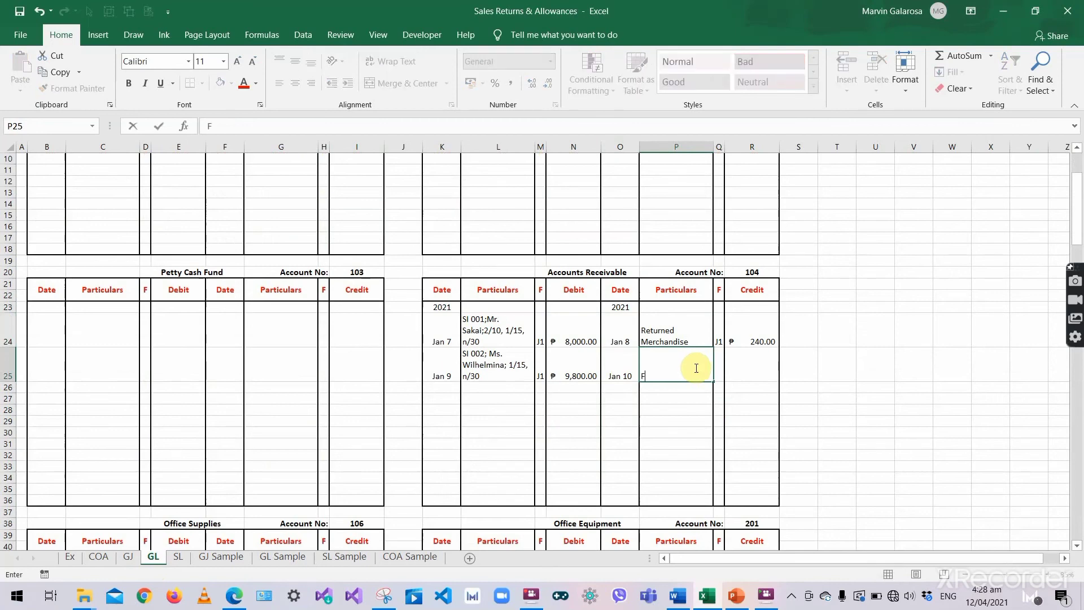
{"action": "type", "text": "ull/Final Payment of Mr. Sakai"}
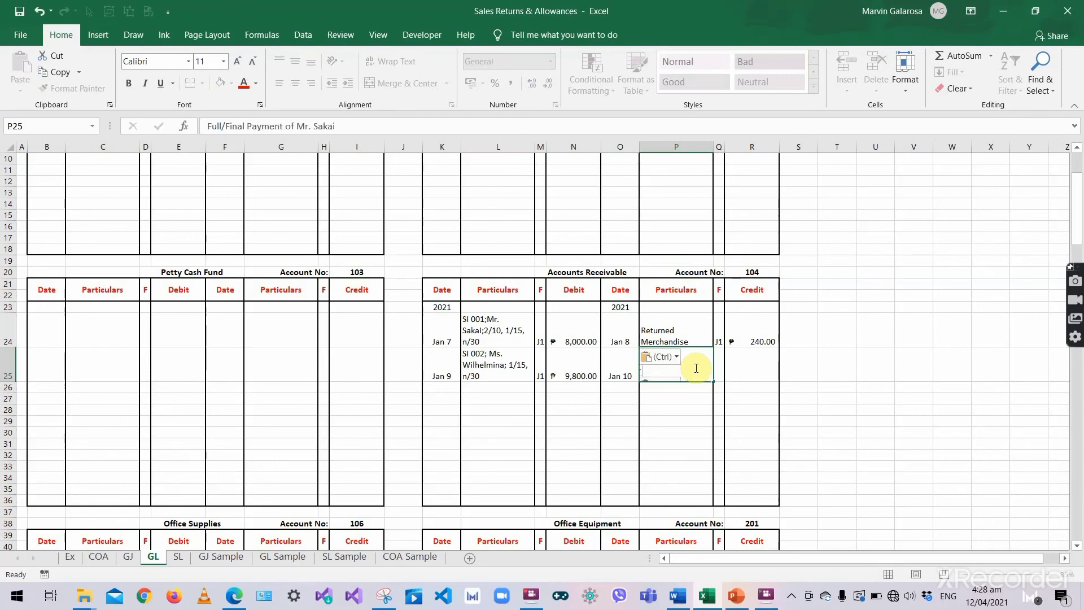
{"action": "left_click", "coordinate": [716, 367]}
{"action": "type", "text": "J1"}
{"action": "left_click", "coordinate": [732, 370]}
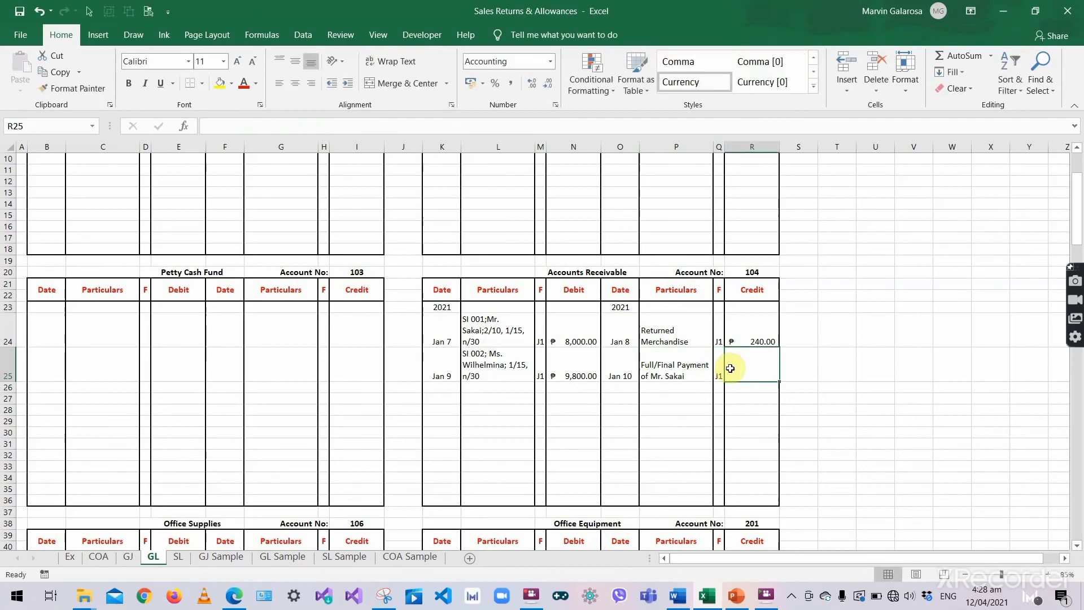
{"action": "type", "text": "67"}
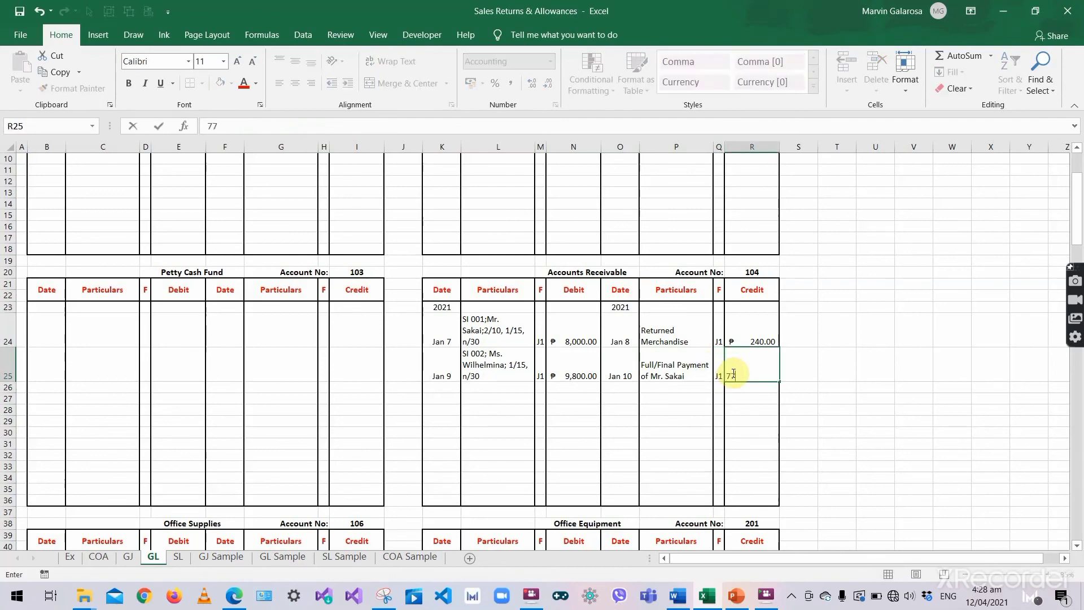
{"action": "type", "text": "60"}
{"action": "key", "text": "Return"}
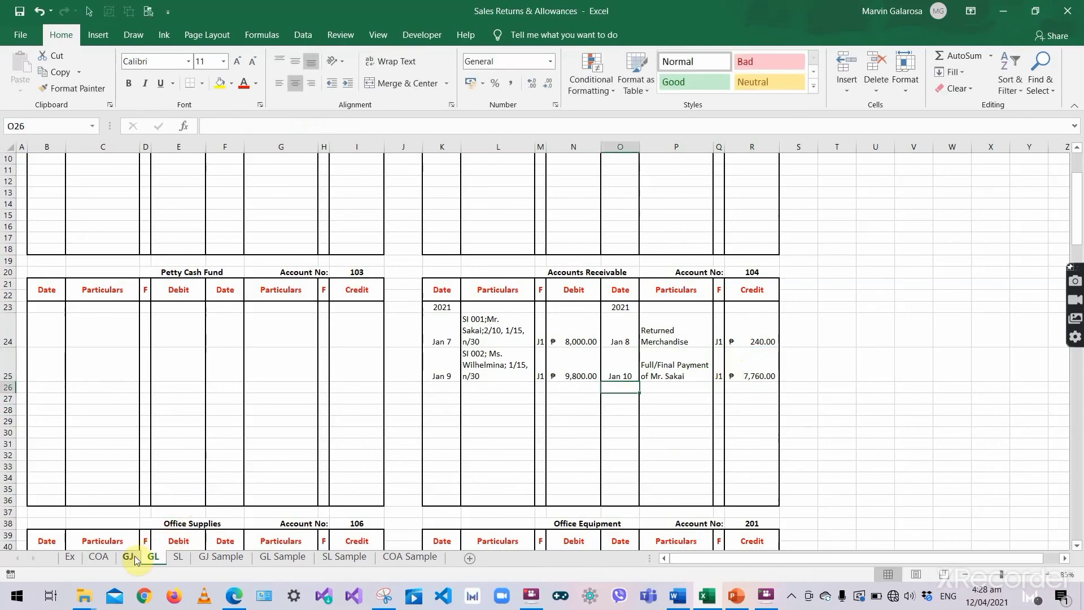
{"action": "left_click", "coordinate": [749, 272]}
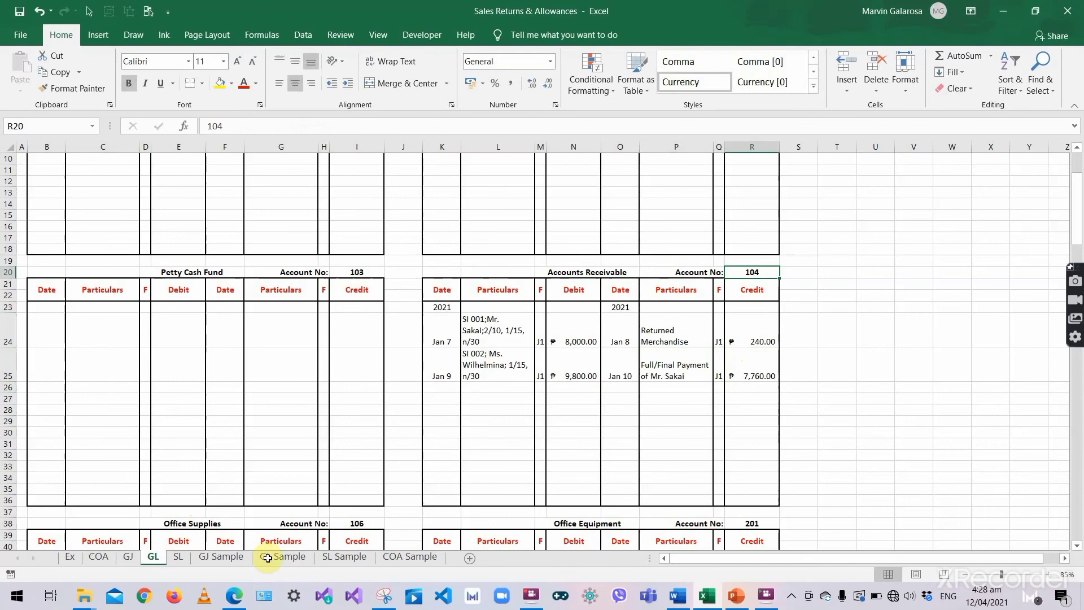
{"action": "left_click", "coordinate": [126, 558]}
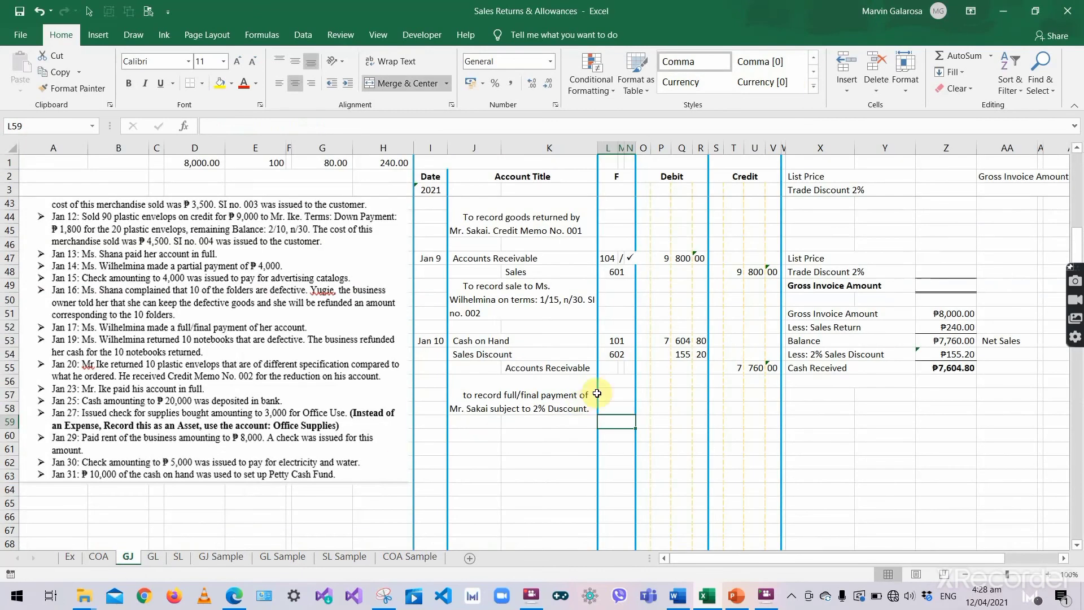
- Enter 104 as the journal's Accounts Receivable posting reference
{"action": "left_click", "coordinate": [613, 368]}
{"action": "type", "text": "104"}
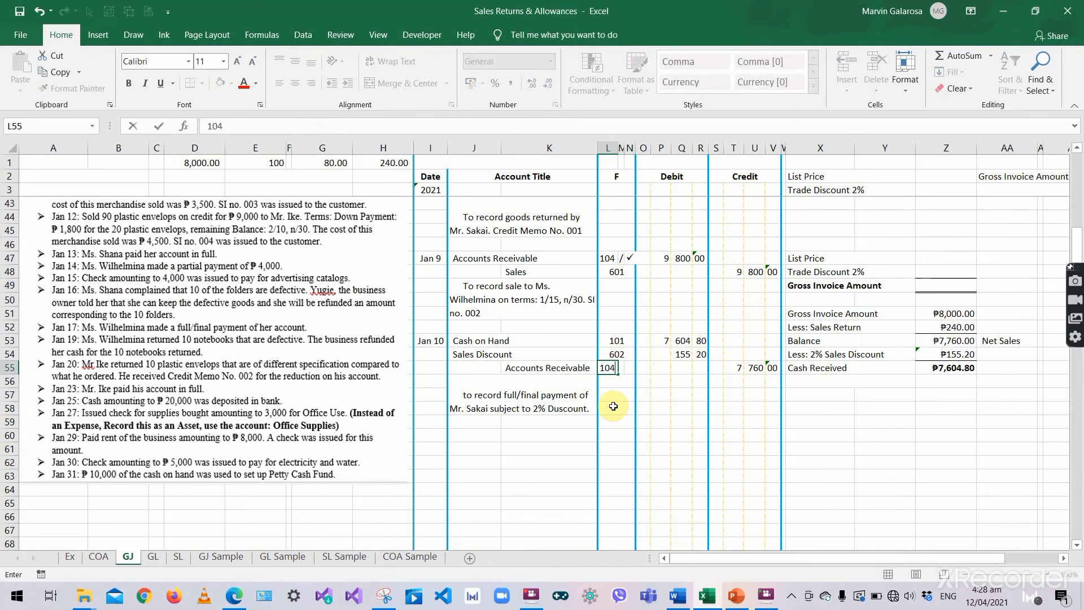
{"action": "key", "text": "Return"}
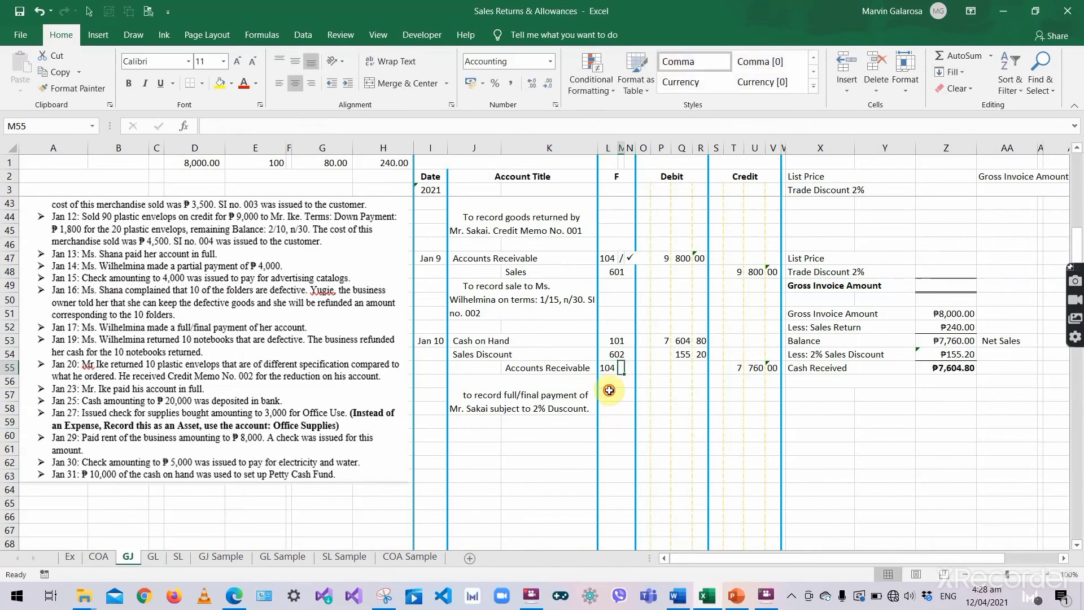
- Inspect the Accounts Receivable credit line across columns J to N
{"action": "left_click", "coordinate": [496, 363]}
{"action": "left_click", "coordinate": [472, 366]}
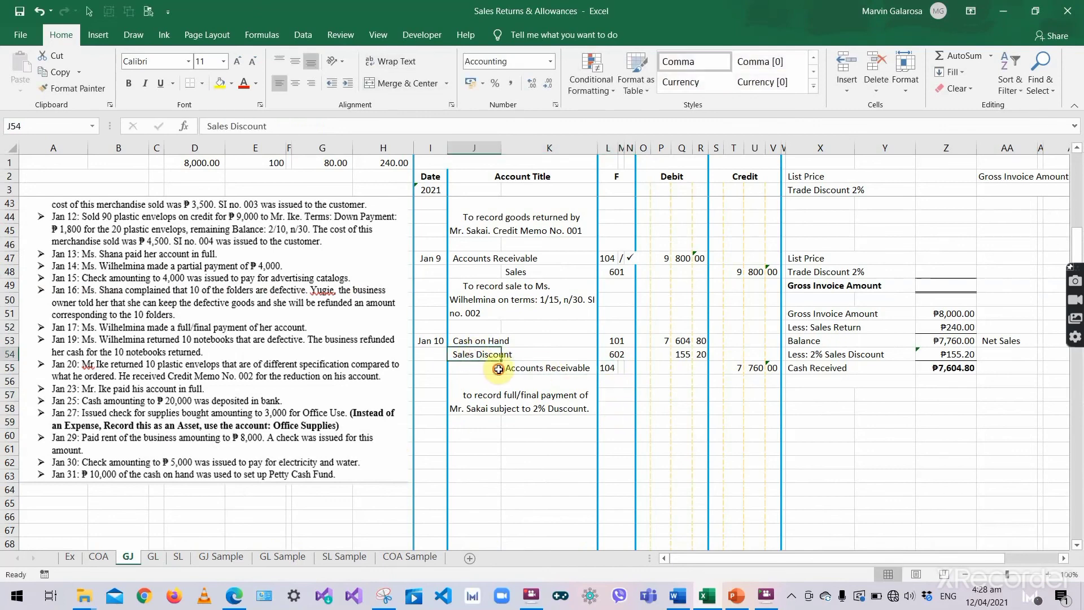
{"action": "left_click", "coordinate": [524, 364]}
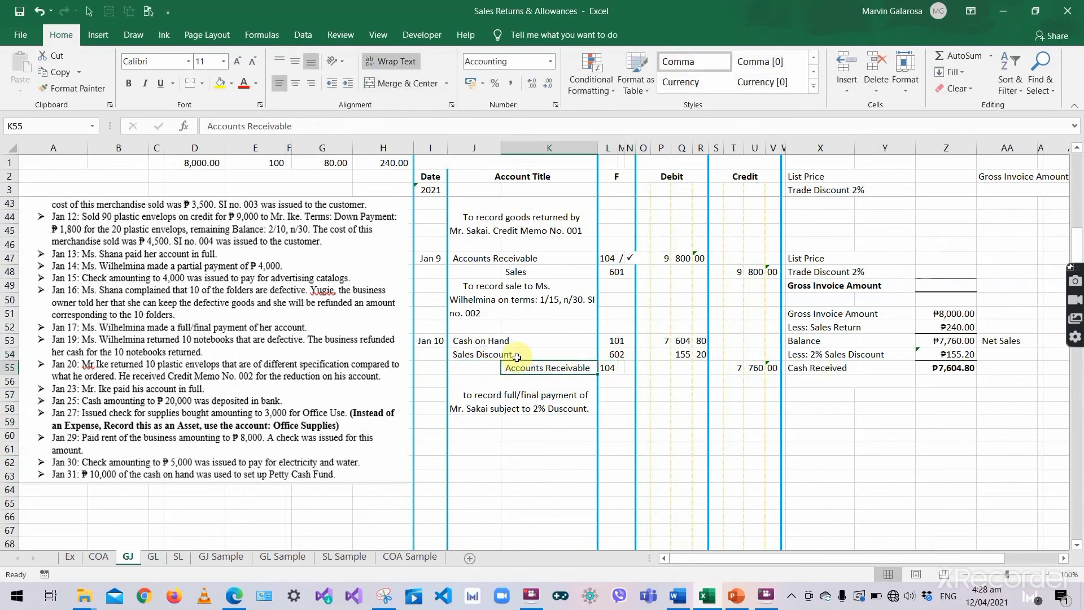
{"action": "left_click", "coordinate": [485, 365]}
{"action": "left_click", "coordinate": [554, 368]}
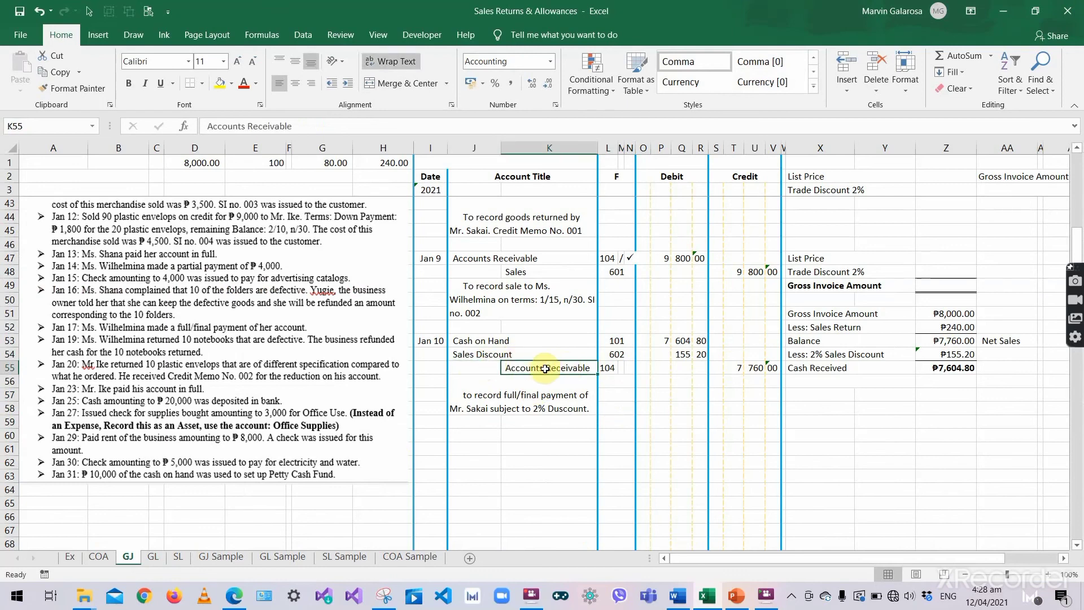
{"action": "left_click", "coordinate": [463, 367]}
{"action": "left_click_drag", "start_coordinate": [463, 368], "coordinate": [760, 367]}
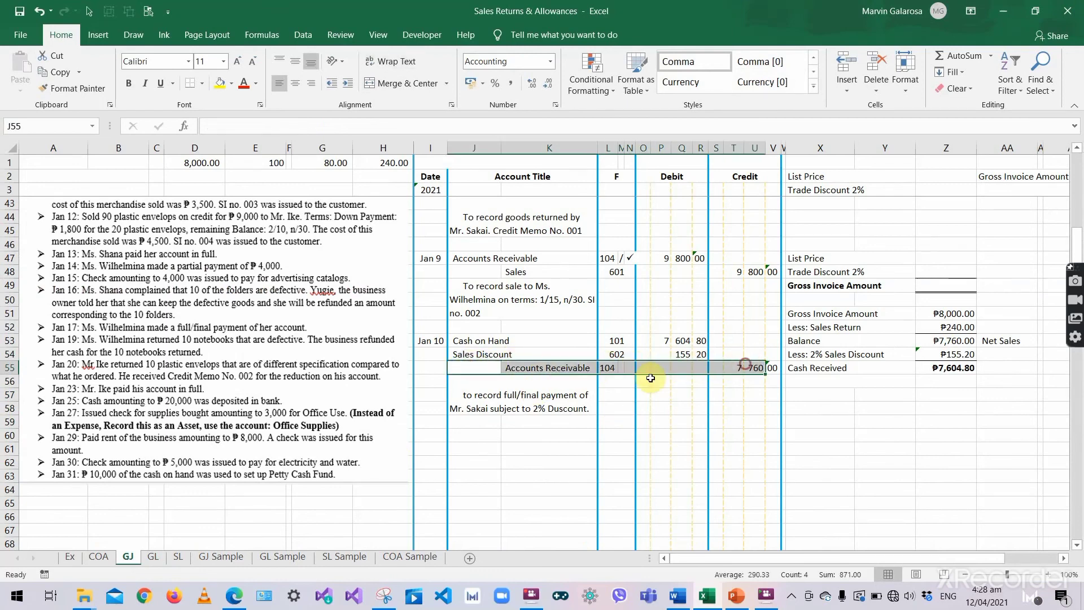
{"action": "left_click", "coordinate": [559, 378]}
{"action": "left_click", "coordinate": [538, 362]}
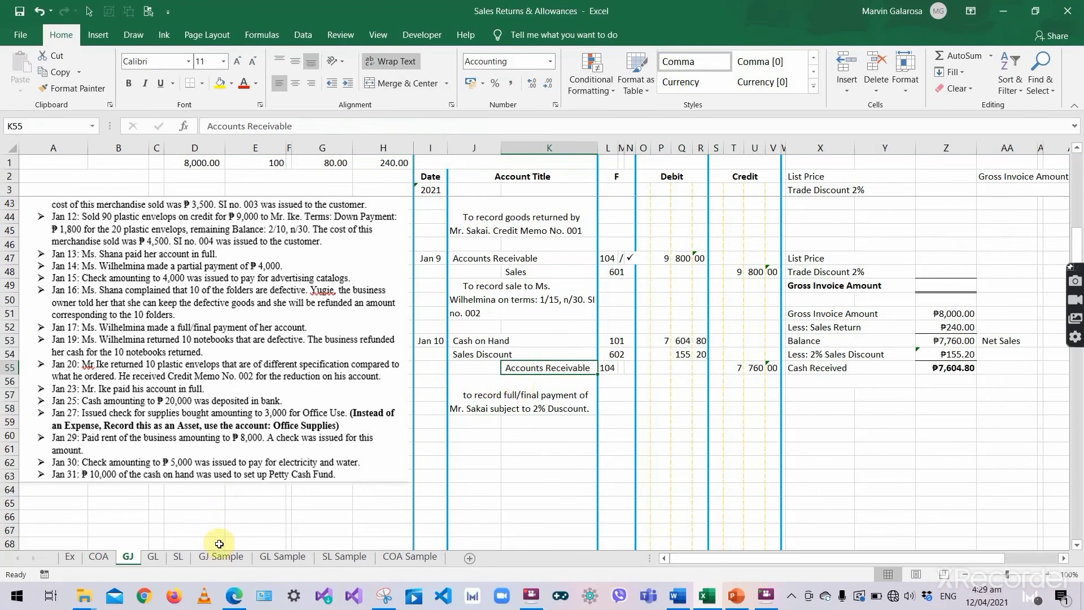
- Review the Jan 10 payment explanation, then bring up the SL subsidiary ledger sheet
{"action": "left_click", "coordinate": [152, 556]}
{"action": "left_click", "coordinate": [172, 557]}
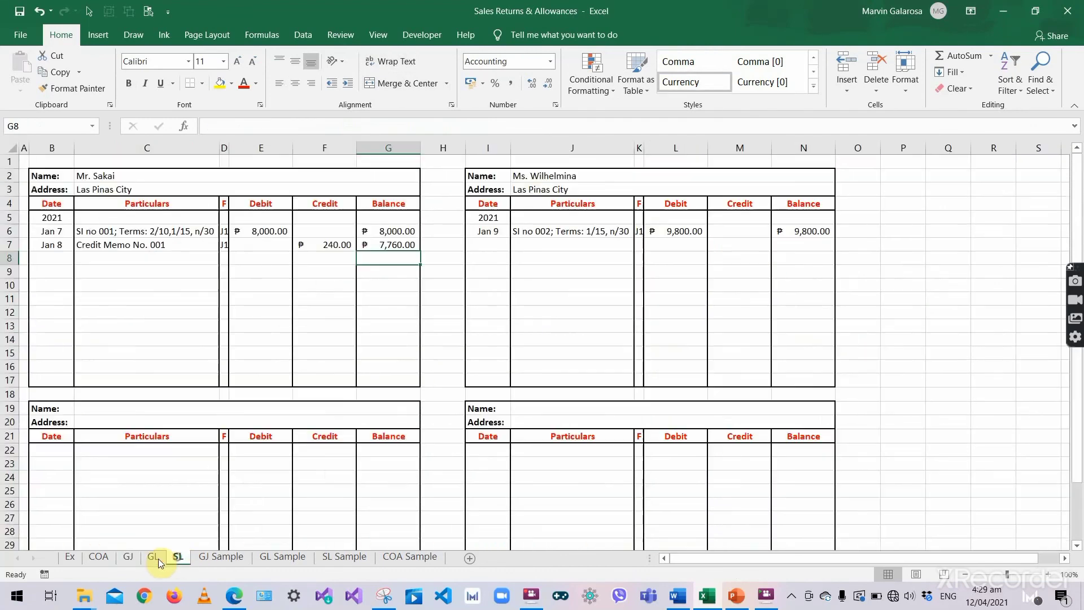
{"action": "left_click", "coordinate": [128, 557]}
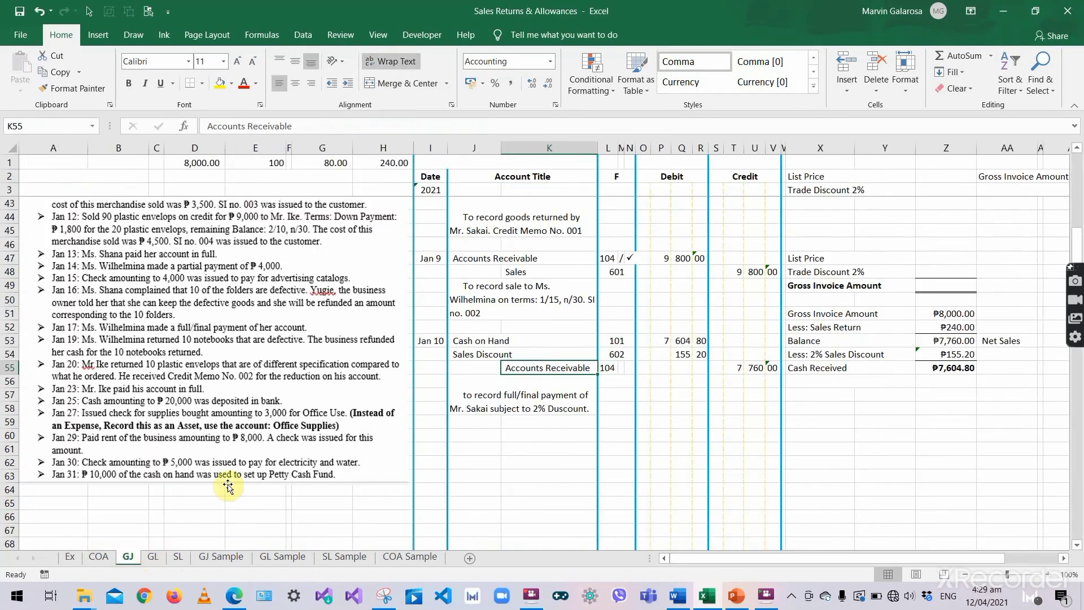
{"action": "left_click", "coordinate": [490, 396]}
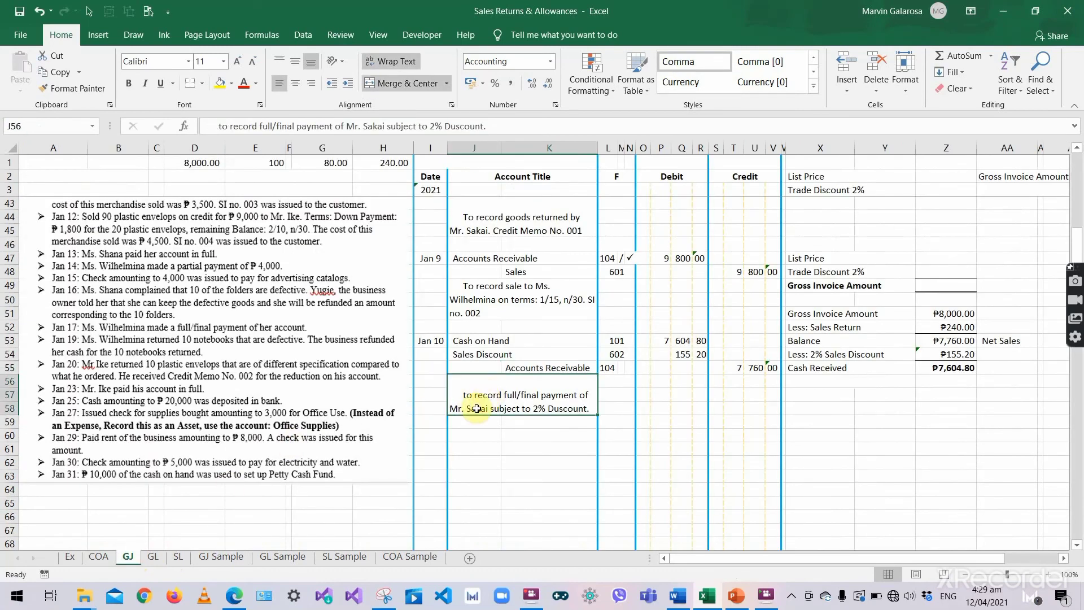
{"action": "double_click", "coordinate": [489, 409]}
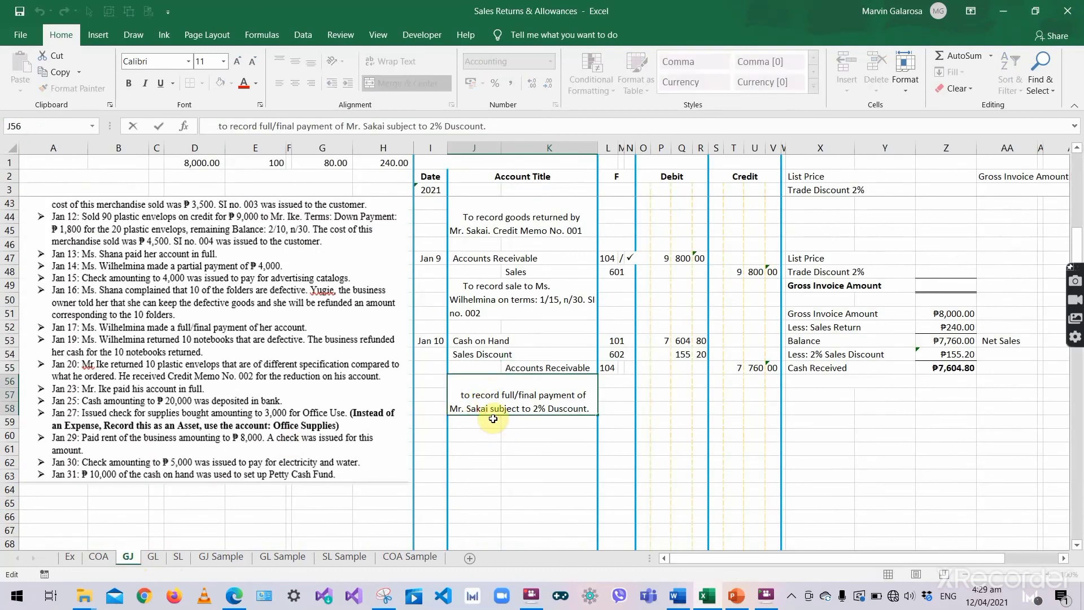
{"action": "key", "text": "Tab"}
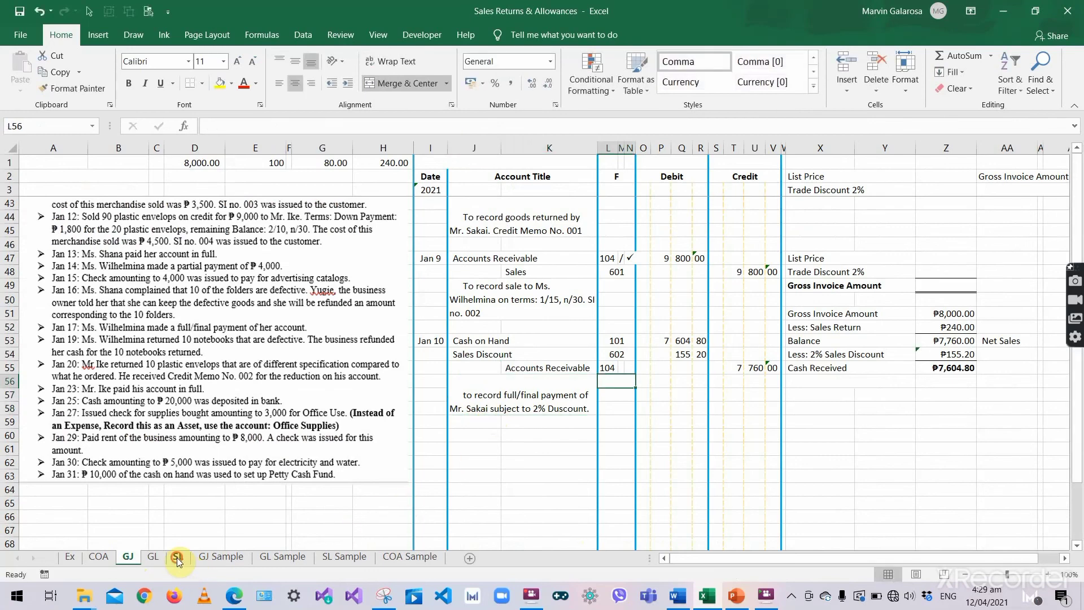
{"action": "left_click", "coordinate": [178, 558]}
- Enter the centered date Jan 10 in the customer's subsidiary ledger's next empty row
{"action": "left_click", "coordinate": [113, 178]}
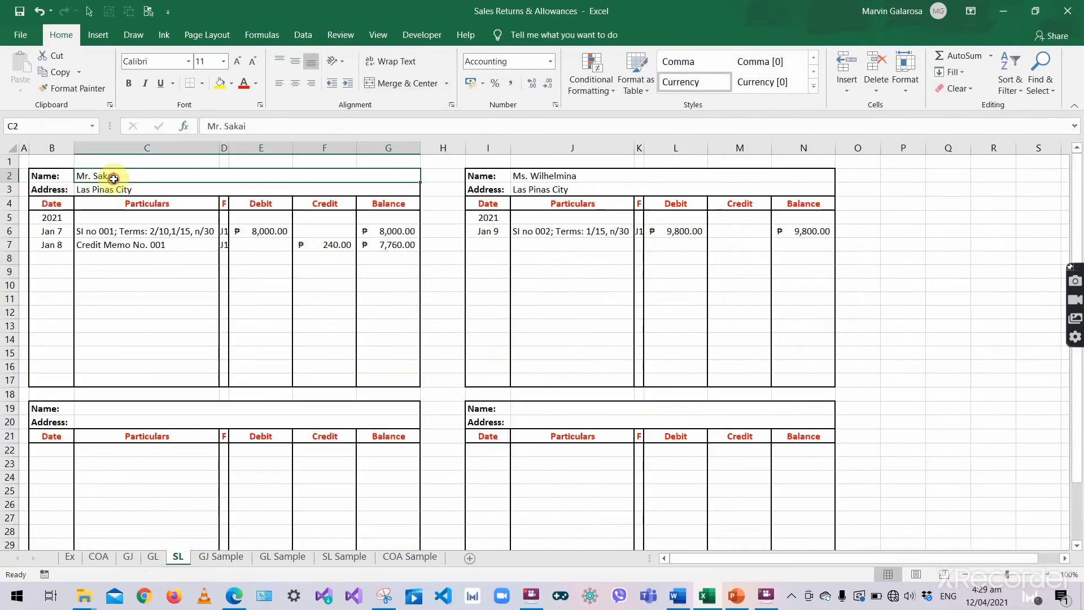
{"action": "left_click", "coordinate": [62, 256]}
{"action": "type", "text": "'Jan"}
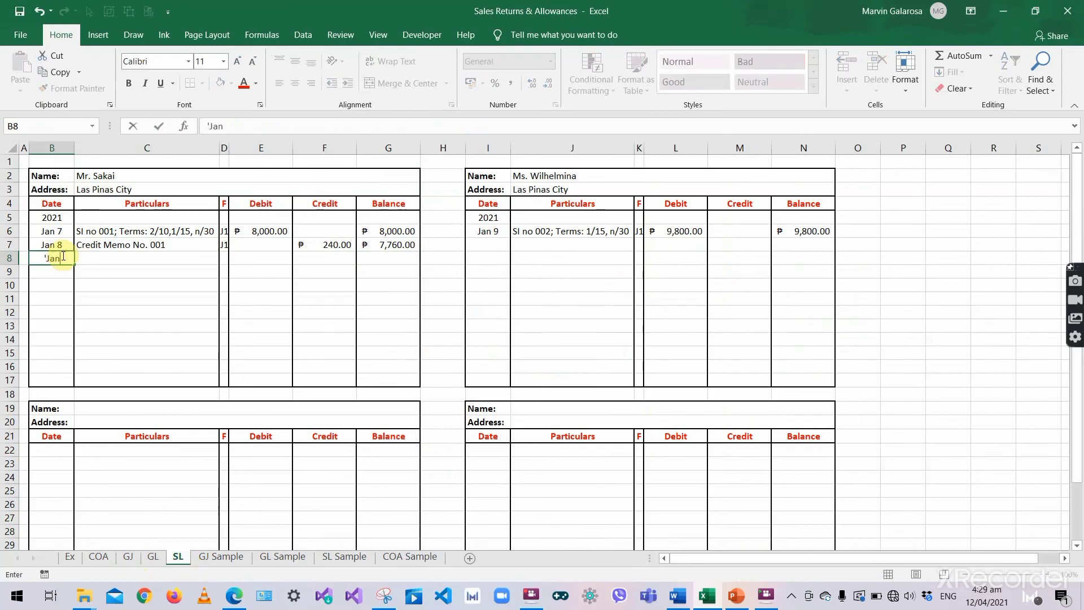
{"action": "type", "text": " 10"}
{"action": "key", "text": "Tab"}
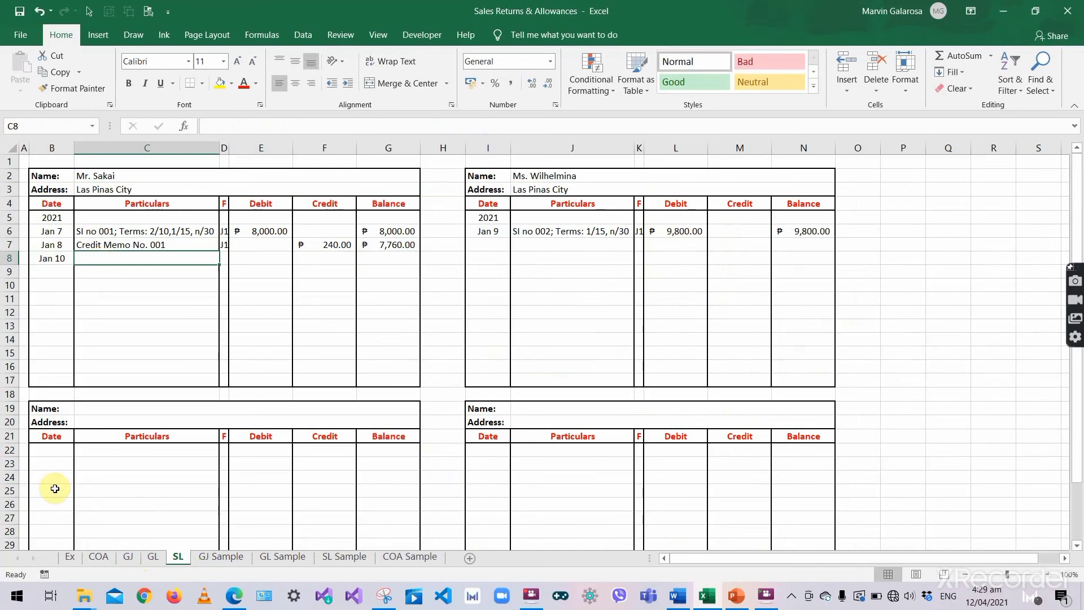
{"action": "key", "text": "alt+h"}
{"action": "key", "text": "a"}
{"action": "key", "text": "c"}
- Fill in particulars 'OR No. 001; Full/Final Payment' and folio J1 for Jan 10
{"action": "double_click", "coordinate": [108, 256]}
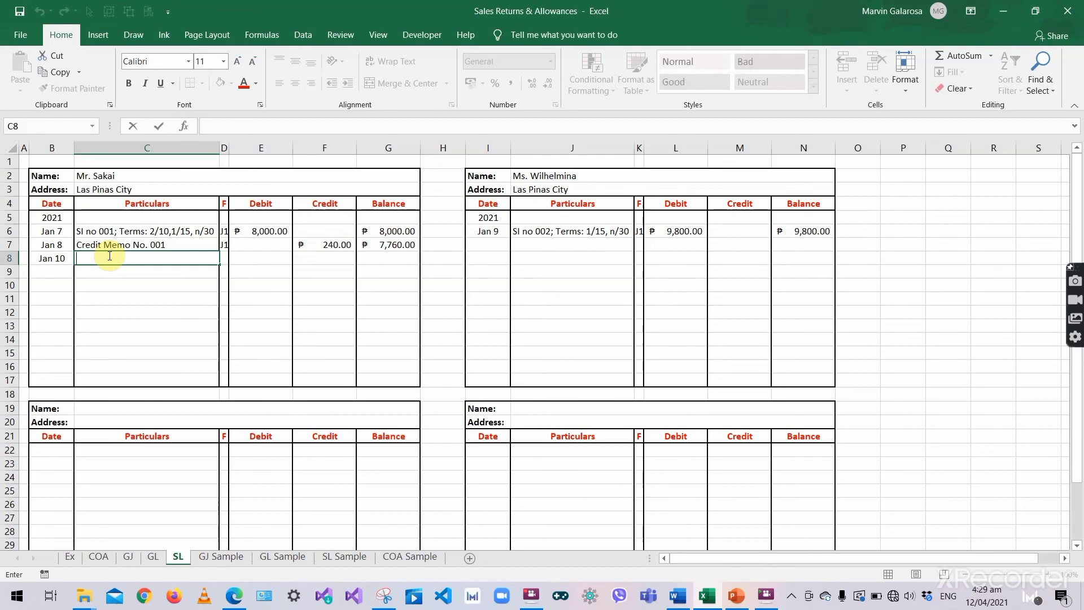
{"action": "type", "text": "OR No. 001"}
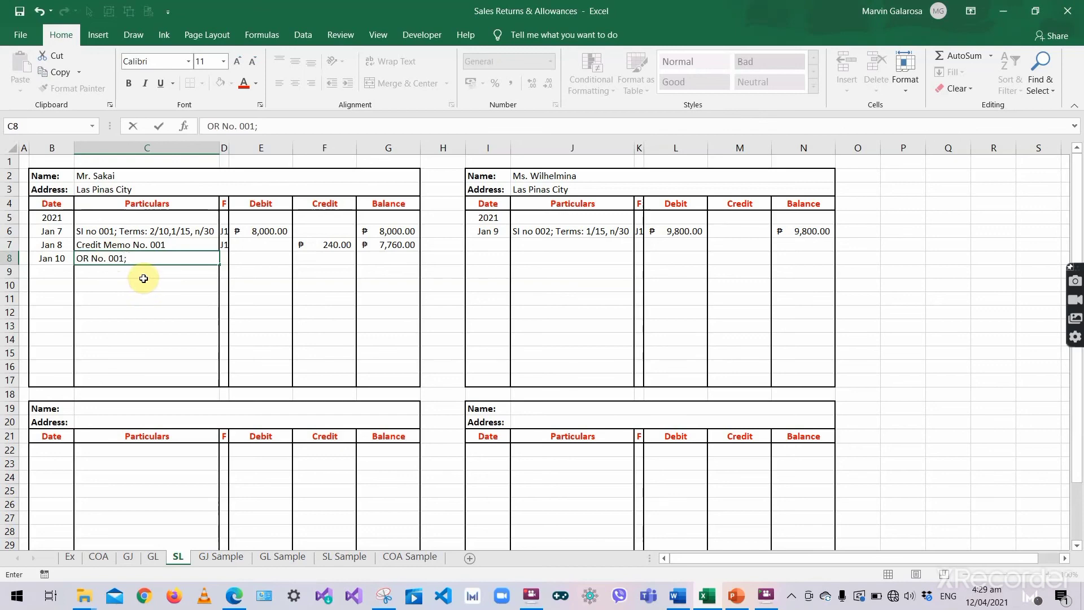
{"action": "type", "text": "Full/Final Paymen"}
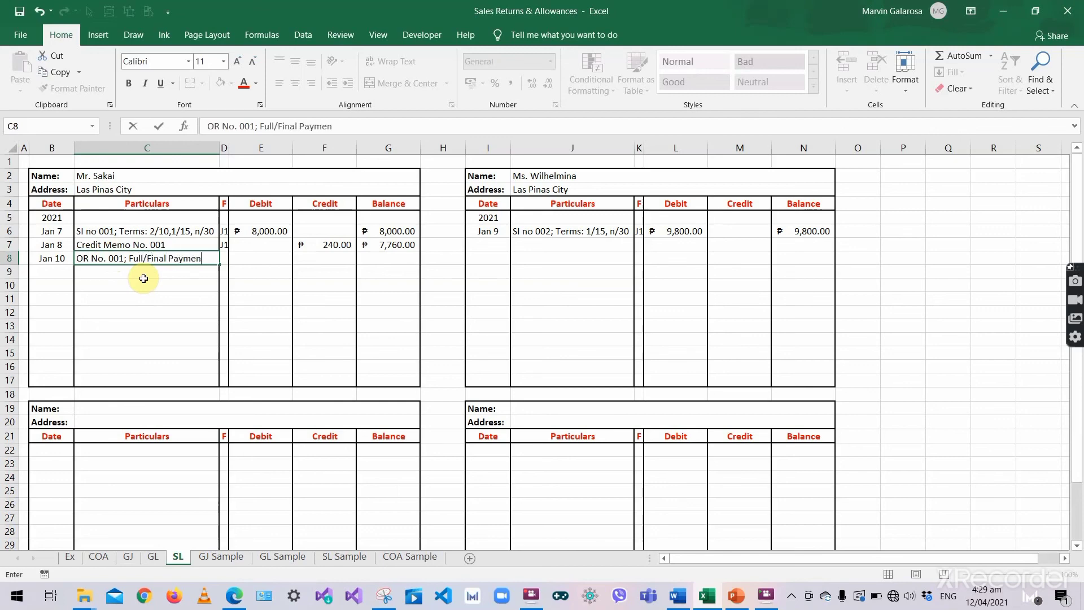
{"action": "type", "text": "t"}
{"action": "key", "text": "Tab"}
{"action": "type", "text": "J1"}
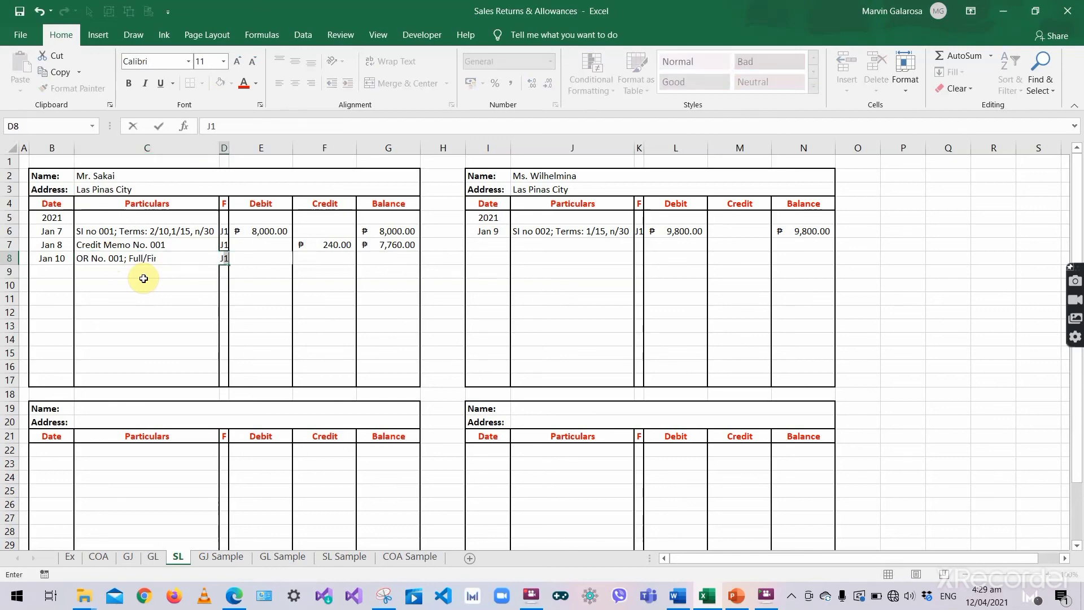
{"action": "key", "text": "Tab"}
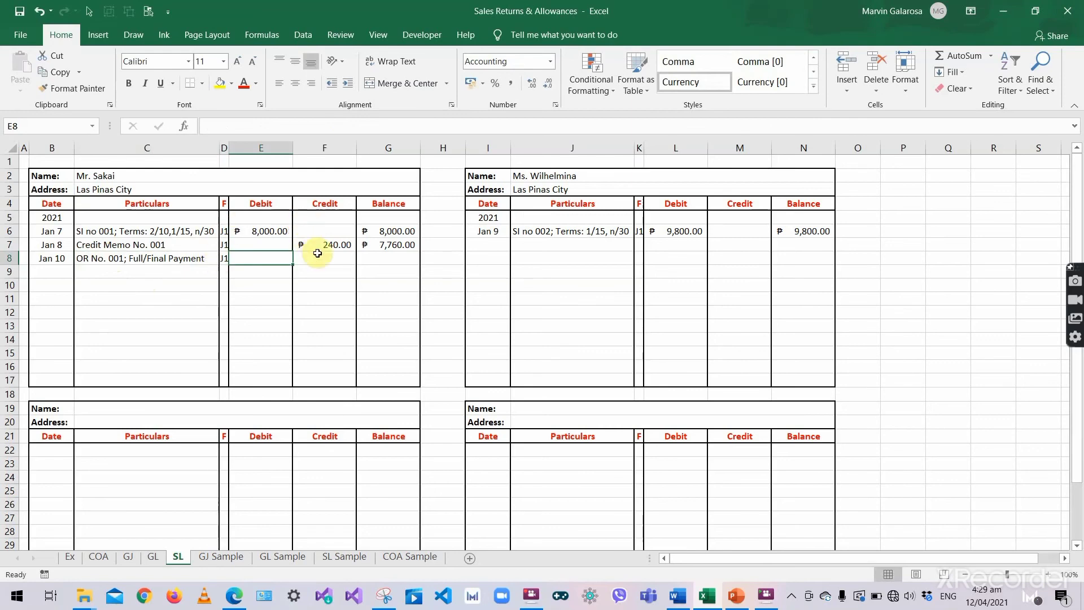
- Check the 7,760 Accounts Receivable credit for Jan 10 in the general journal
{"action": "left_click", "coordinate": [129, 560]}
{"action": "left_click", "coordinate": [587, 368]}
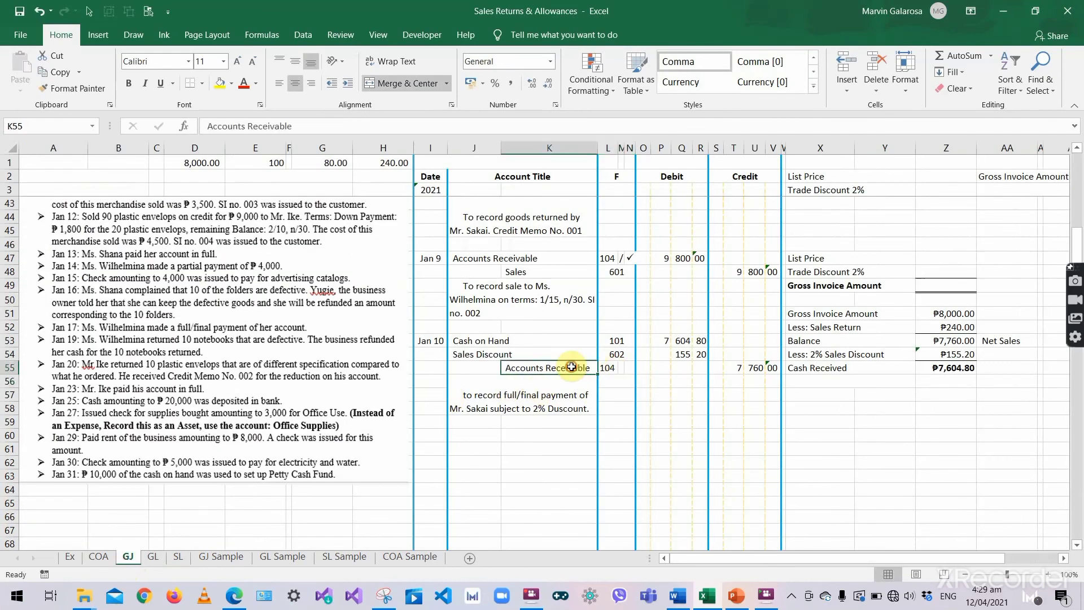
{"action": "left_click", "coordinate": [753, 369]}
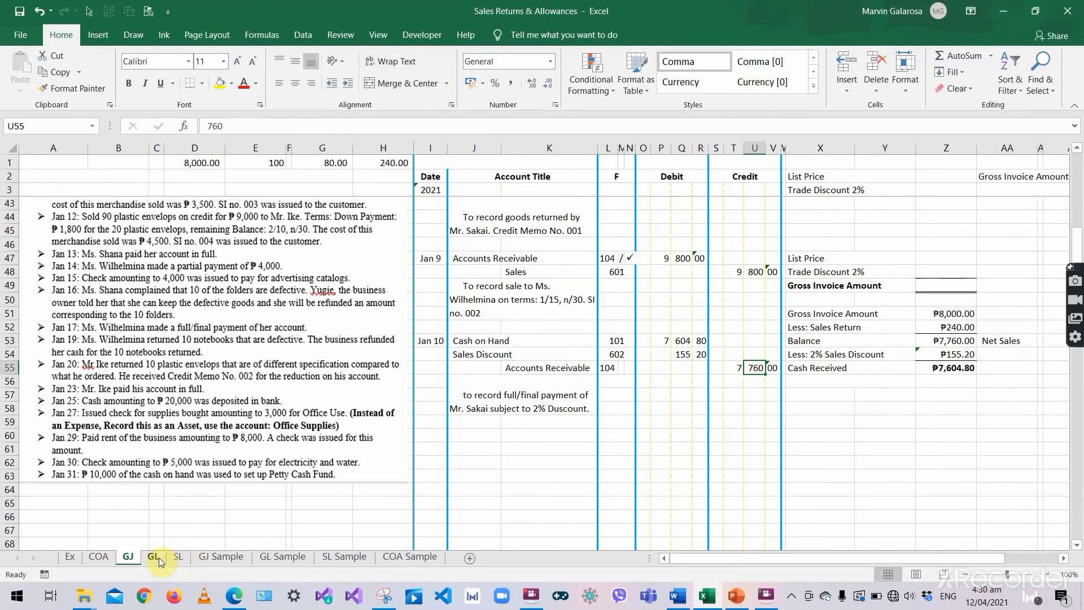
{"action": "left_click", "coordinate": [681, 394]}
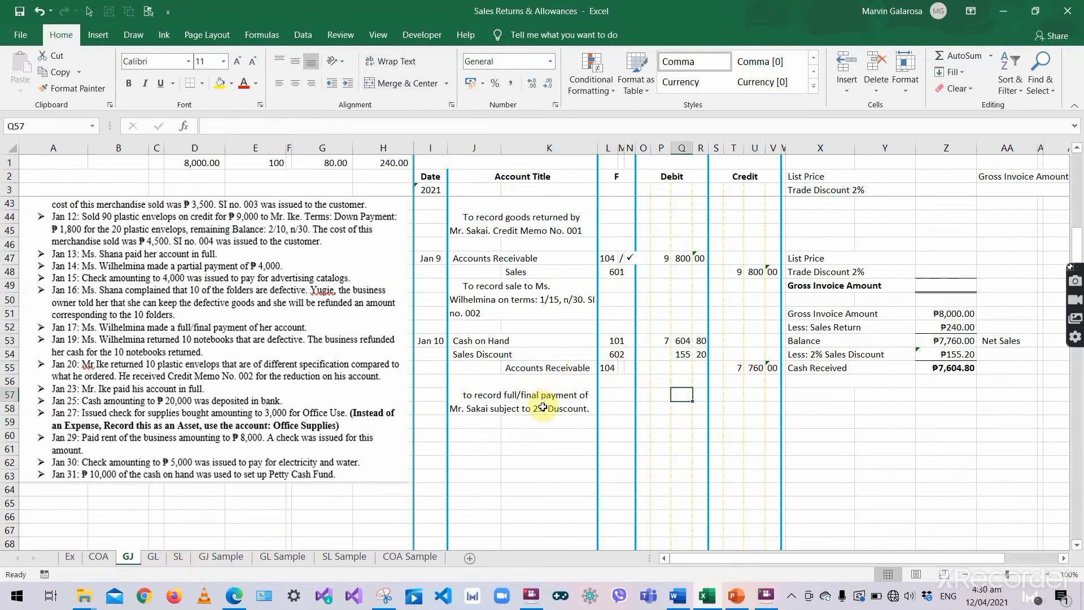
{"action": "left_click_drag", "start_coordinate": [734, 367], "coordinate": [771, 368]}
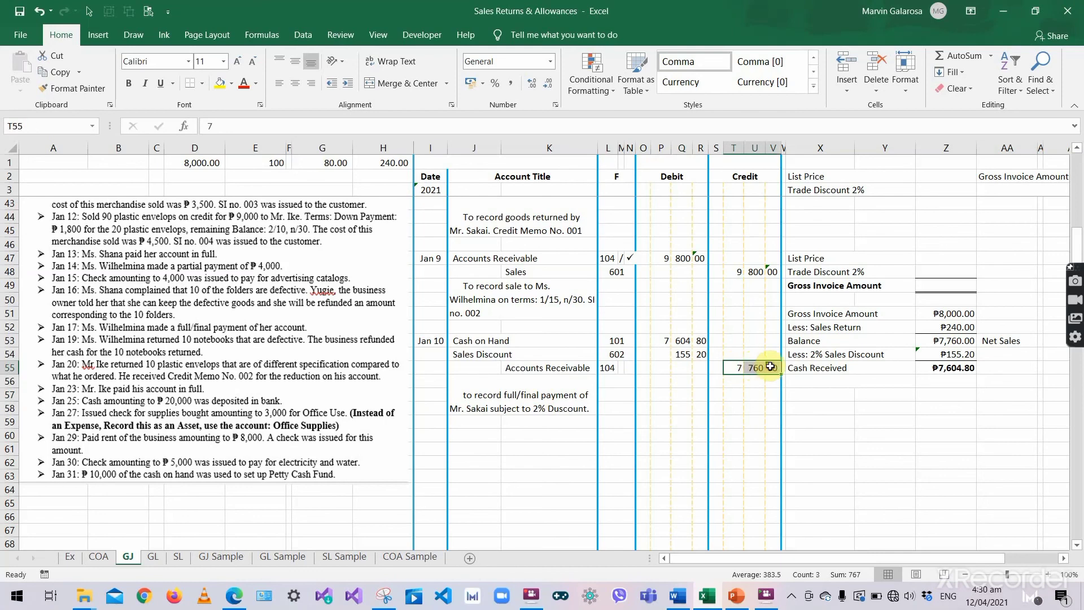
{"action": "left_click", "coordinate": [502, 408]}
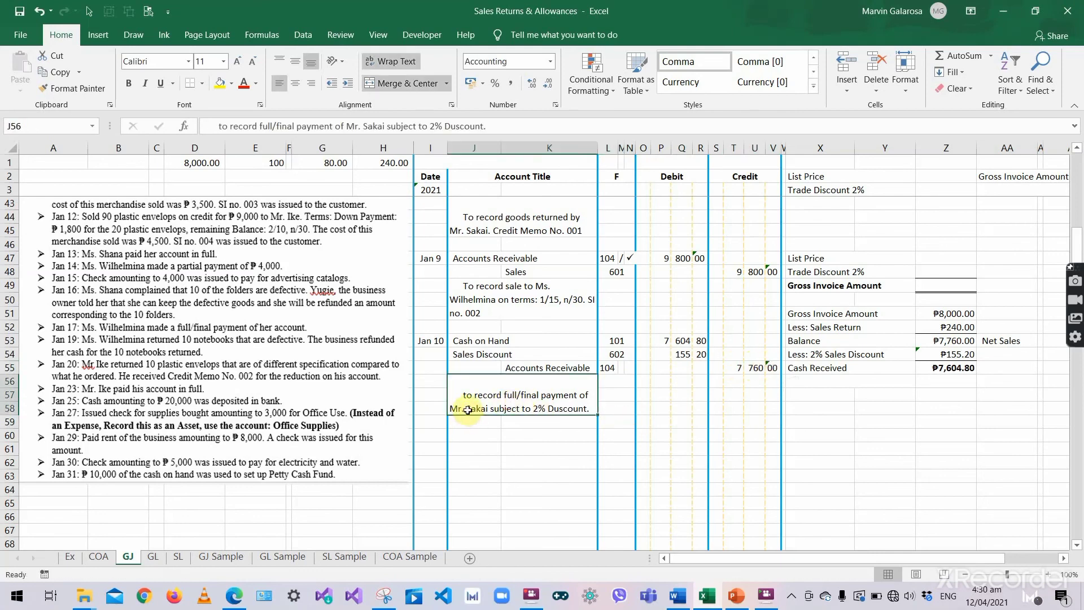
{"action": "key", "text": "Right"}
{"action": "key", "text": "Right"}
{"action": "left_click", "coordinate": [154, 557]}
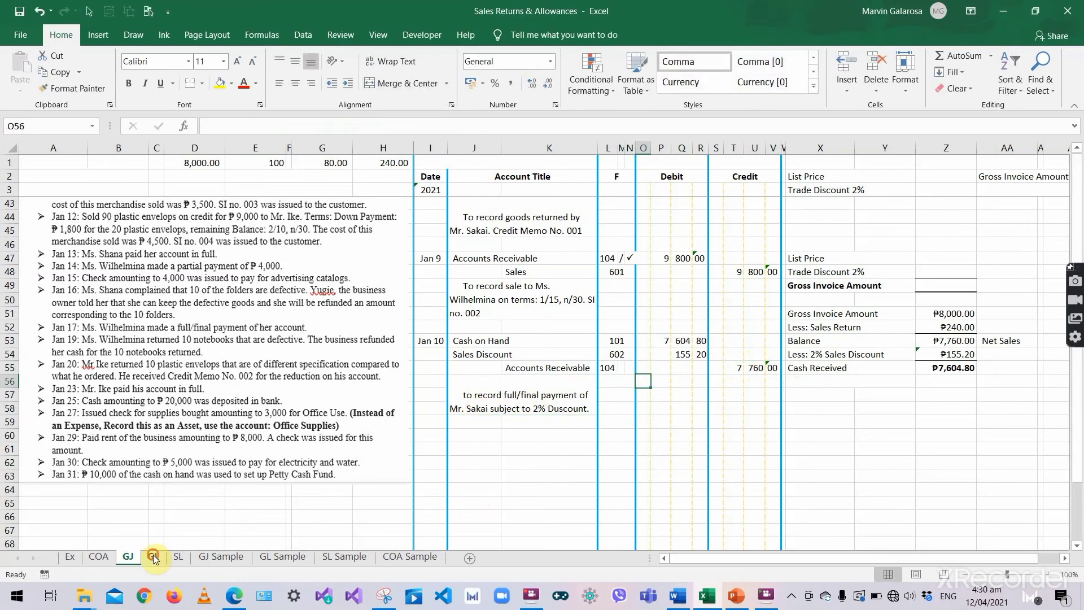
{"action": "left_click", "coordinate": [178, 556]}
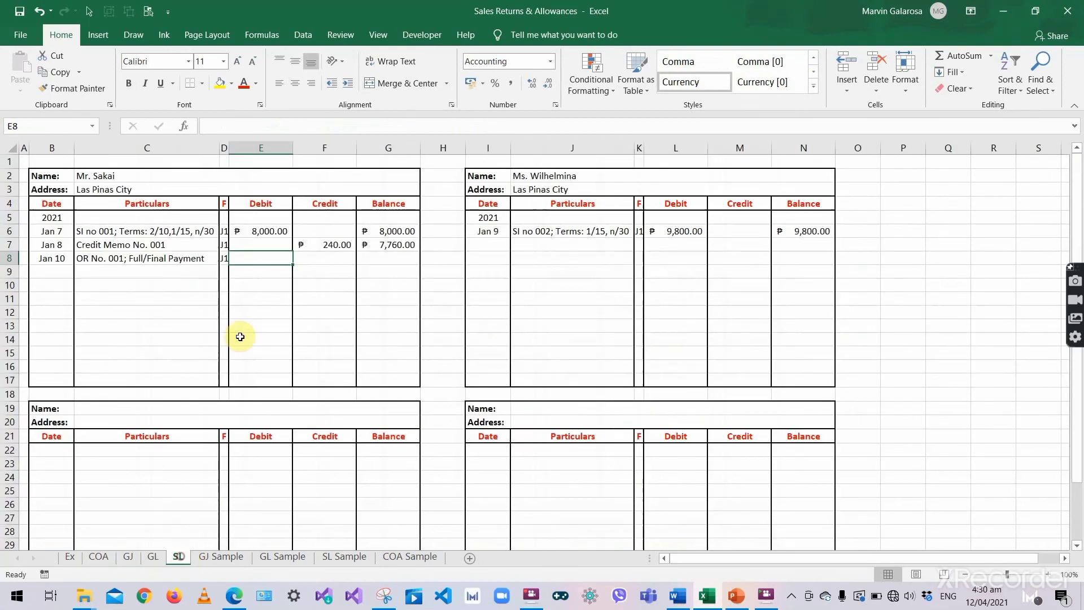
- Credit the customer 7,760.00 on the Jan 10 ledger row
{"action": "left_click", "coordinate": [326, 216]}
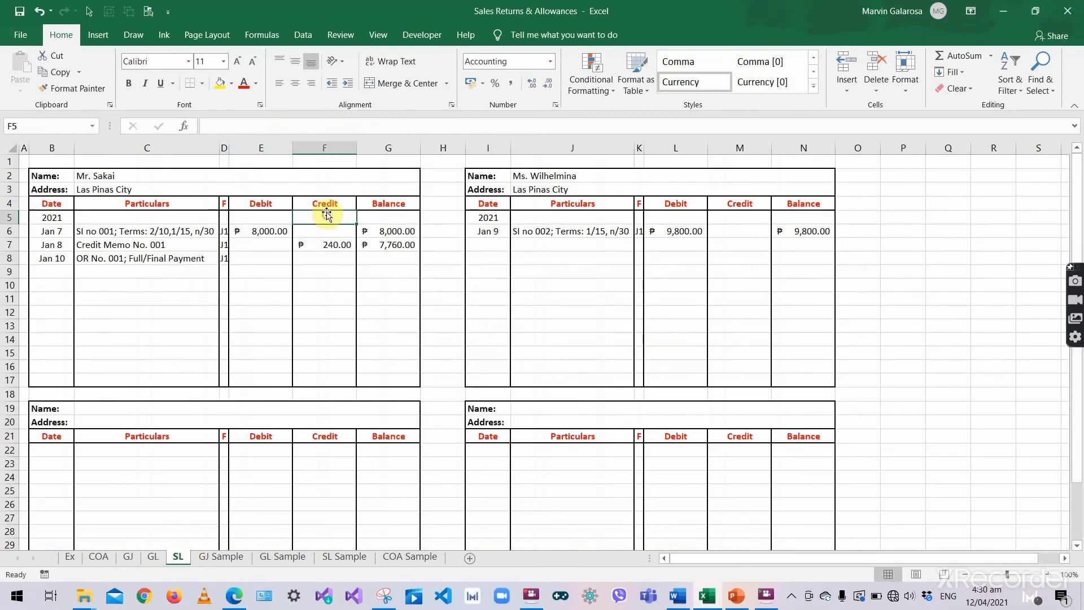
{"action": "left_click", "coordinate": [321, 257]}
{"action": "type", "text": "7760"}
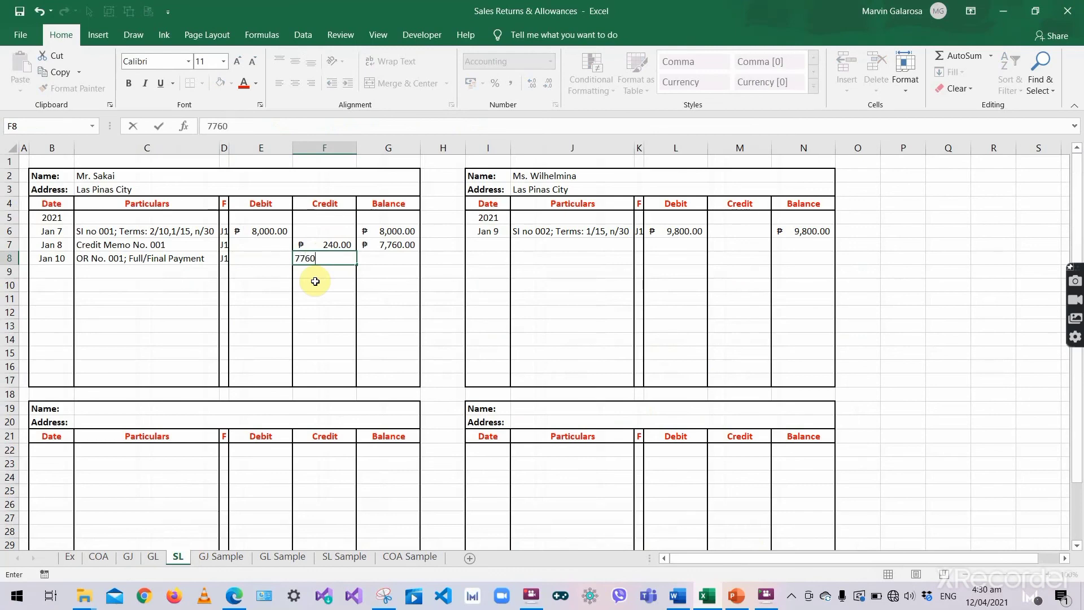
{"action": "key", "text": "Tab"}
- Compute the Jan 10 balance with =G7+E8-F8, showing zero, and save the workbook
{"action": "type", "text": "="}
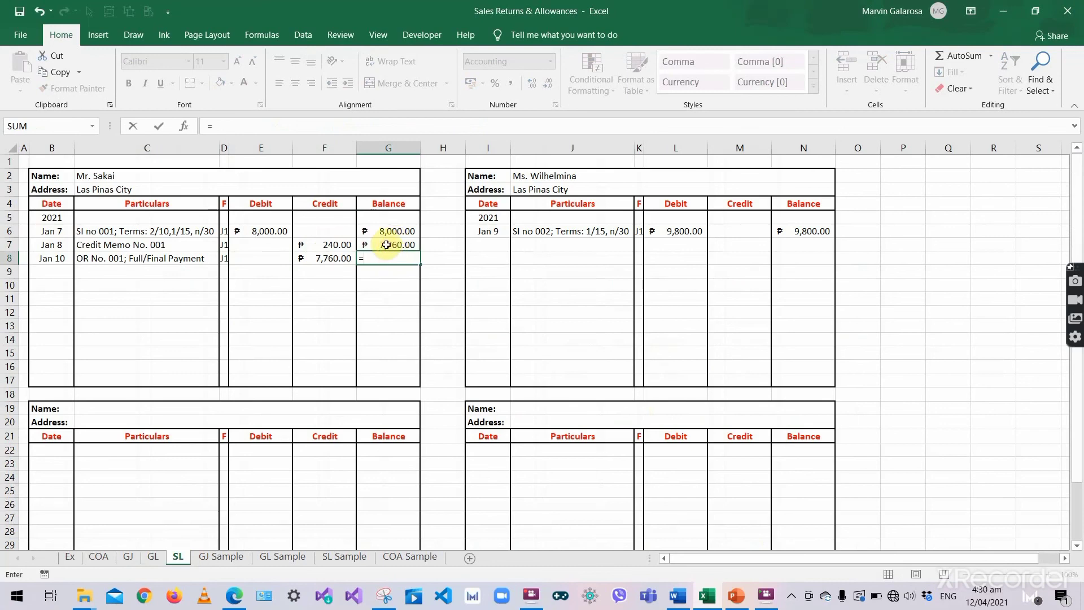
{"action": "left_click", "coordinate": [387, 245]}
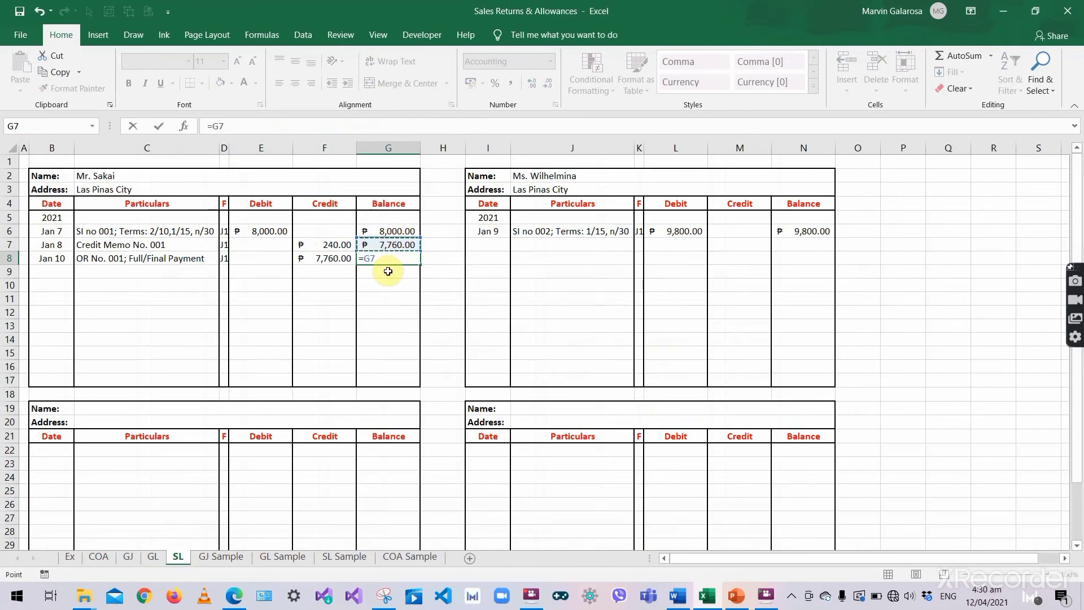
{"action": "left_click", "coordinate": [274, 255]}
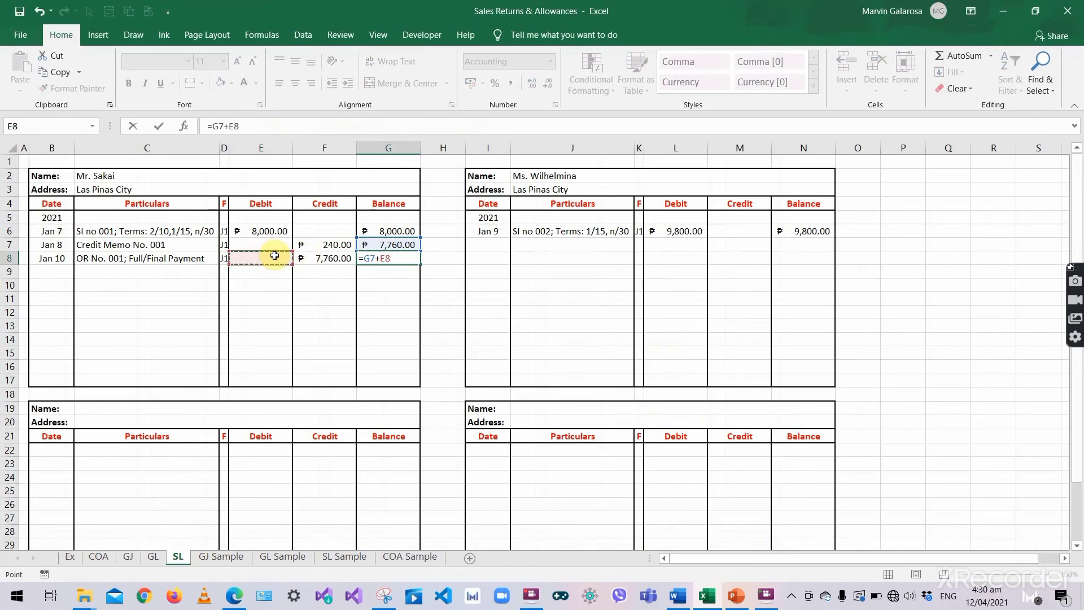
{"action": "type", "text": "-"}
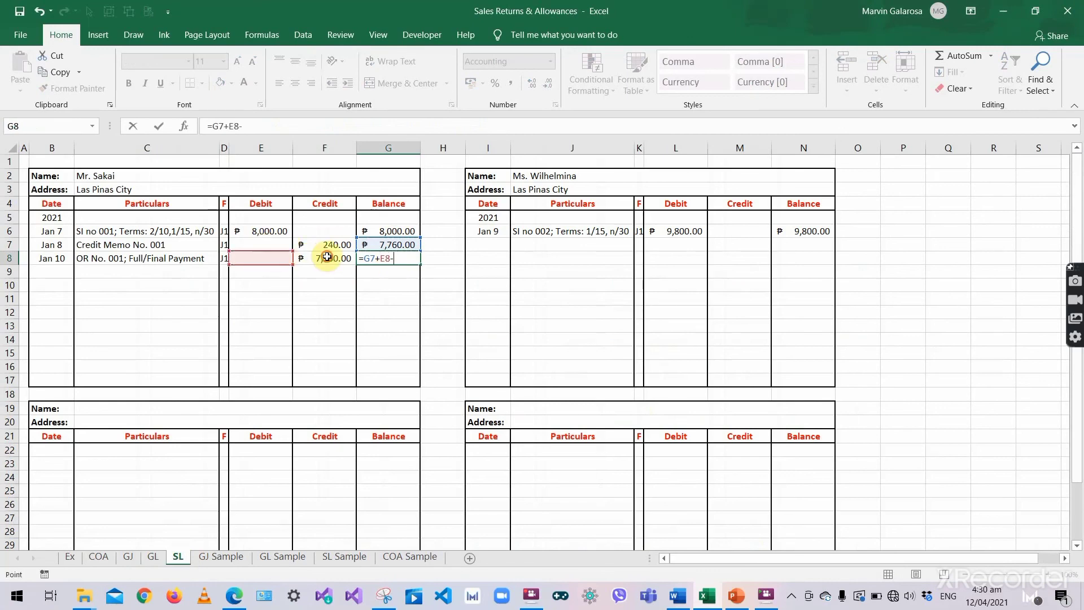
{"action": "left_click", "coordinate": [327, 257]}
{"action": "key", "text": "Return"}
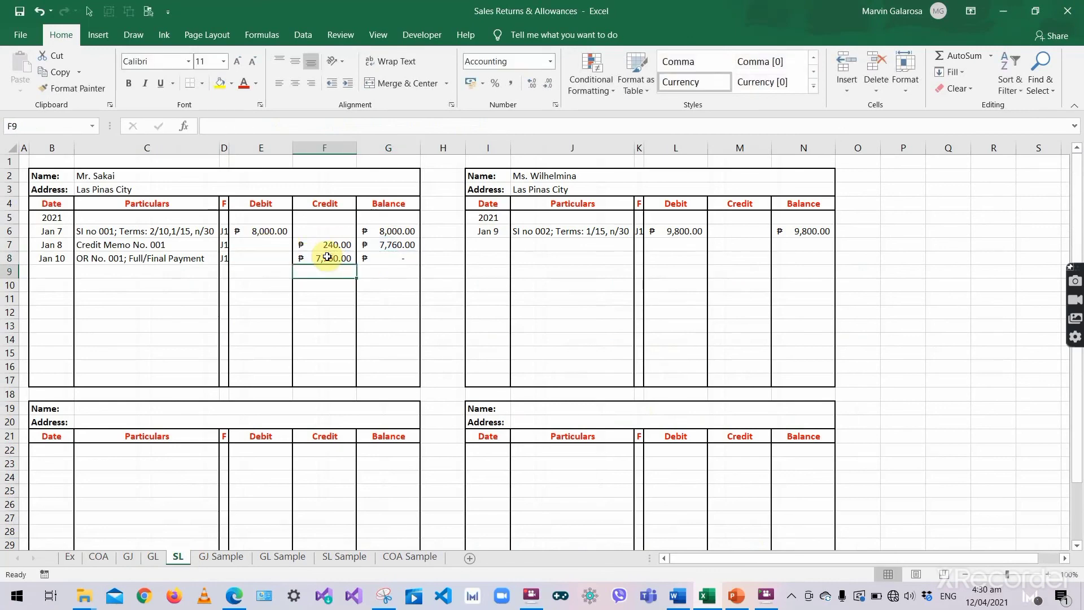
{"action": "left_click", "coordinate": [395, 259]}
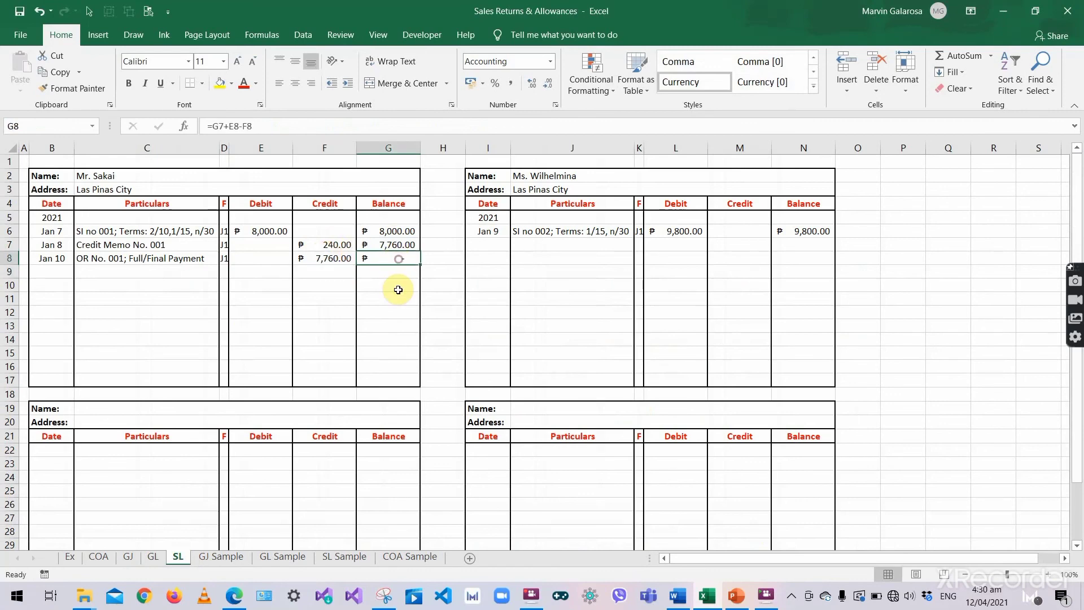
{"action": "left_click", "coordinate": [396, 281]}
{"action": "key", "text": "ctrl+s"}
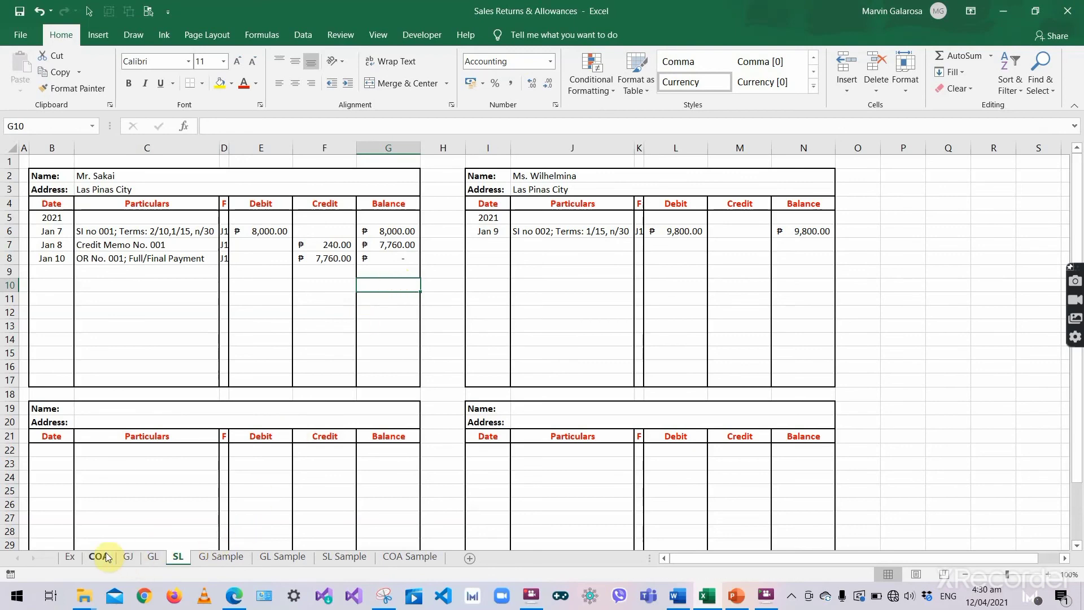
- Add a slash after reference 104 on the Jan 10 journal line
{"action": "left_click", "coordinate": [128, 558]}
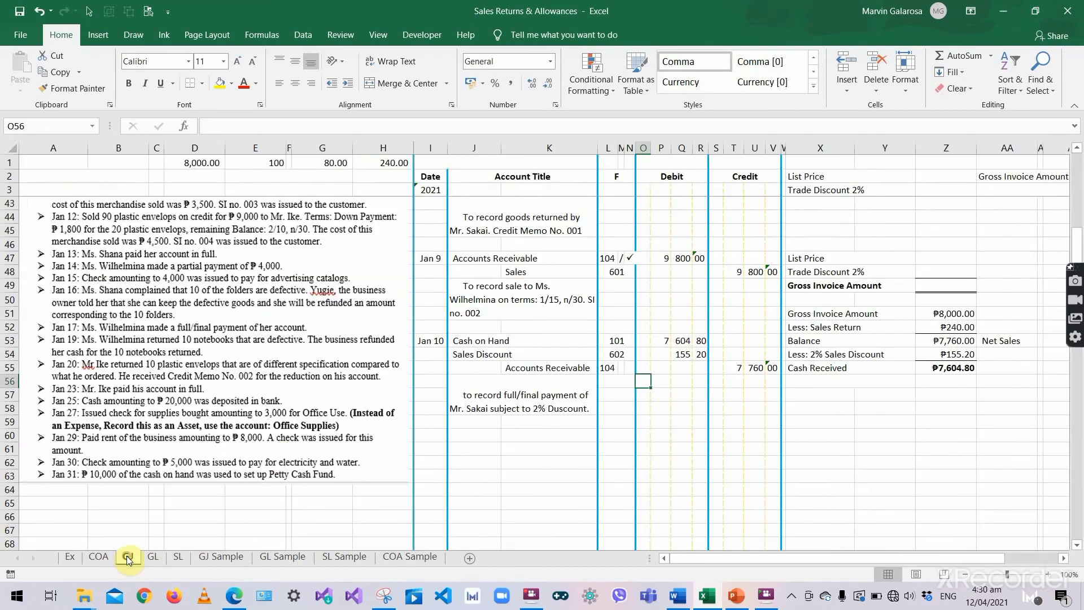
{"action": "left_click", "coordinate": [621, 368]}
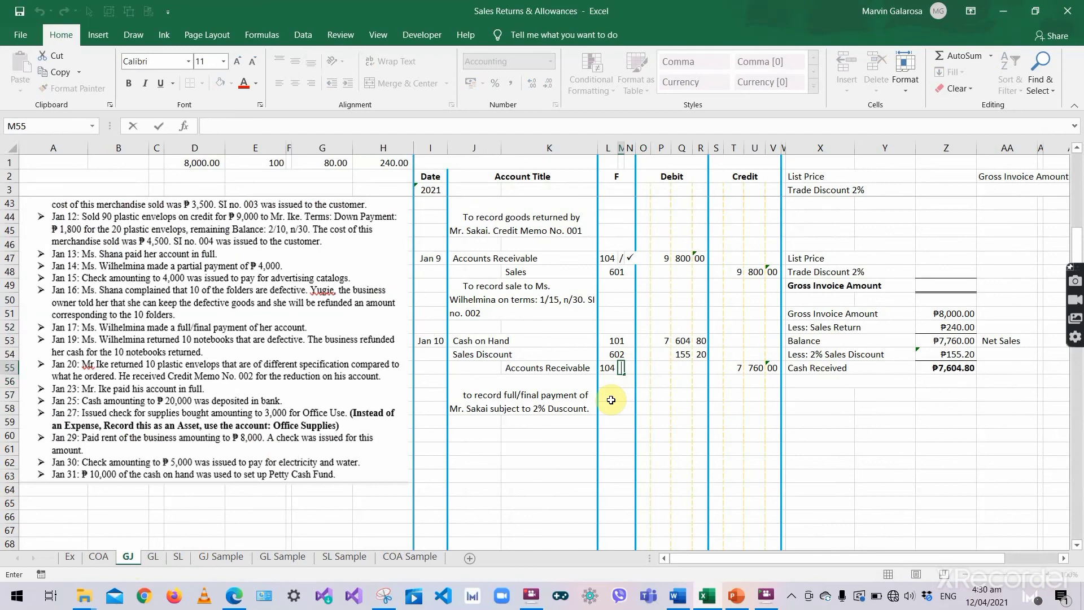
{"action": "key", "text": "Right"}
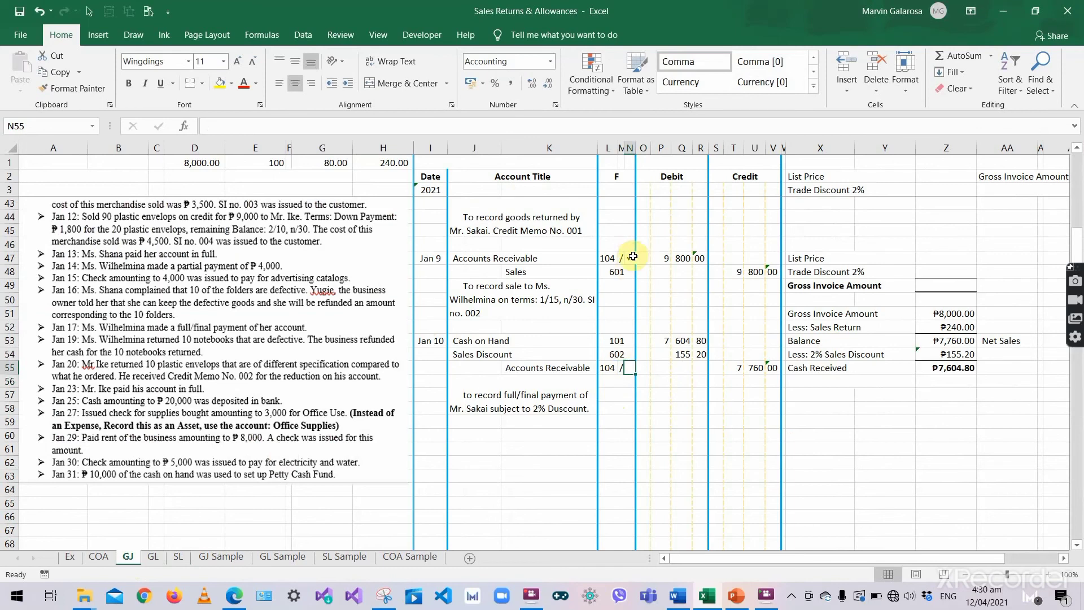
- Put Wingdings ü check marks on the Jan 9 and Jan 10 journal lines
{"action": "left_click_drag", "start_coordinate": [637, 257], "coordinate": [634, 274]}
{"action": "left_click", "coordinate": [633, 257]}
{"action": "type", "text": "ü"}
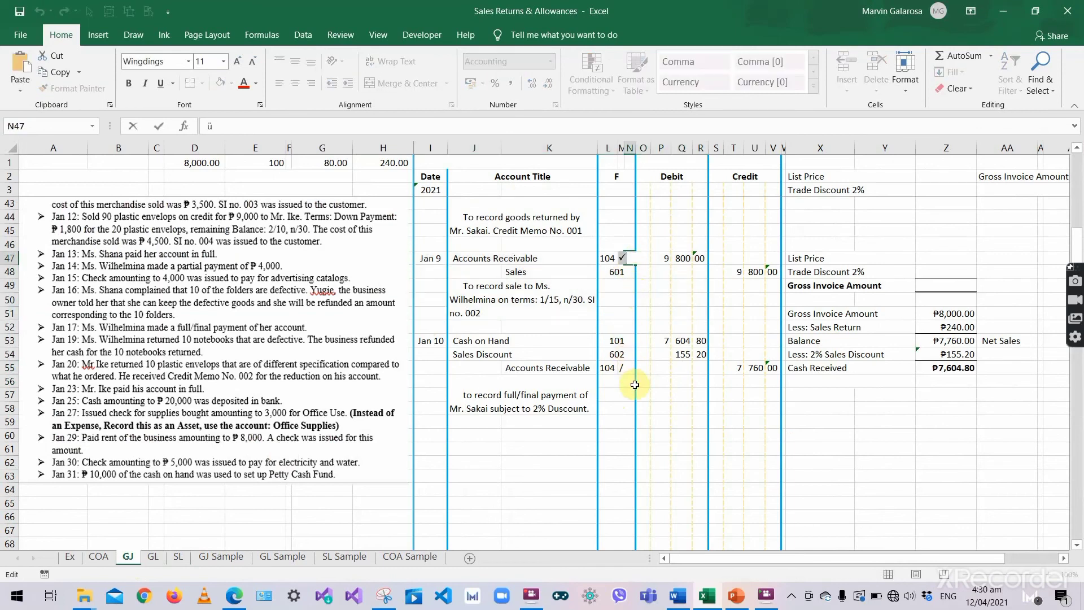
{"action": "key", "text": "Tab"}
{"action": "left_click", "coordinate": [630, 368]}
{"action": "type", "text": "ü"}
{"action": "key", "text": "Tab"}
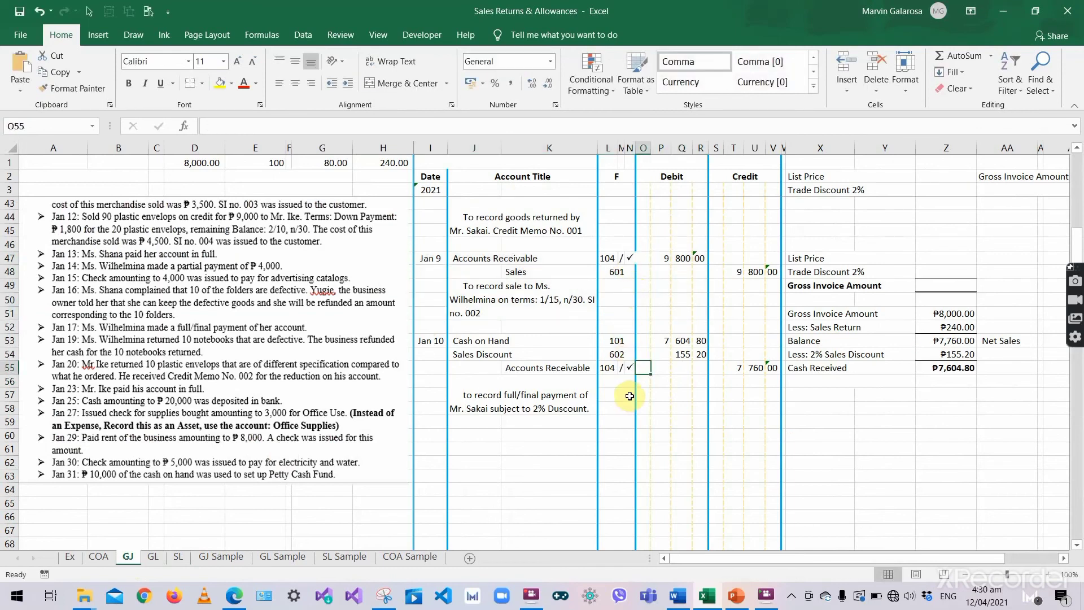
{"action": "left_click", "coordinate": [612, 400]}
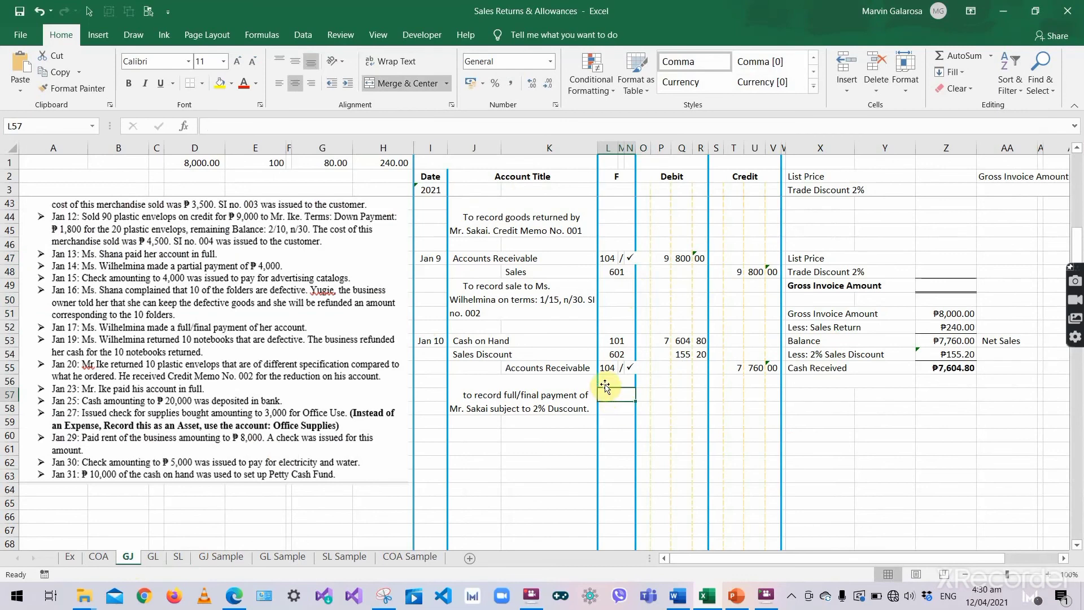
{"action": "left_click", "coordinate": [611, 380]}
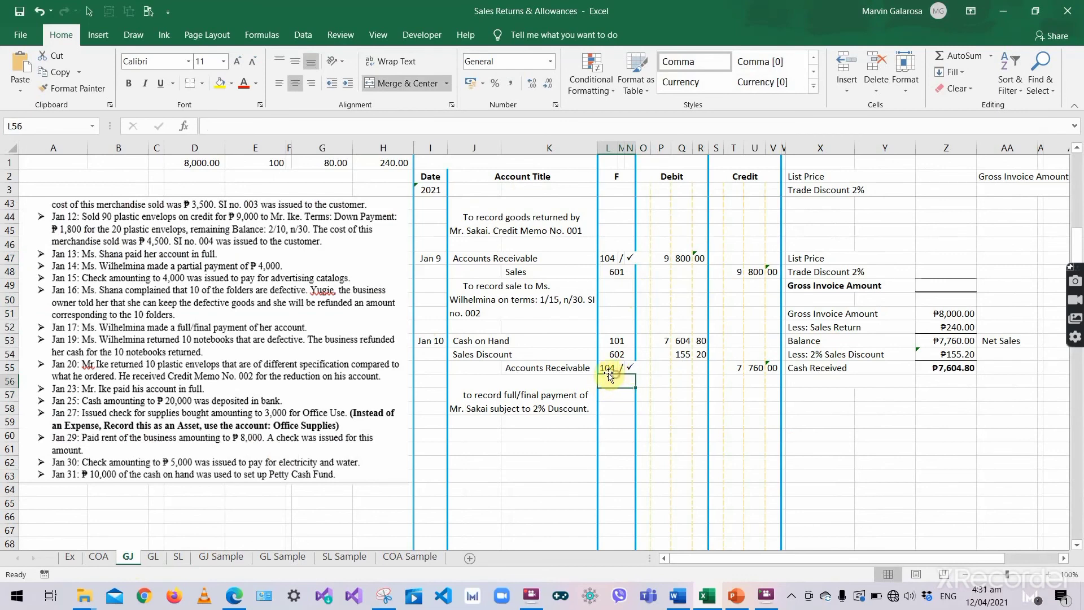
- Verify the Jan 10 posting against the GL and SL sheets
{"action": "left_click", "coordinate": [151, 557]}
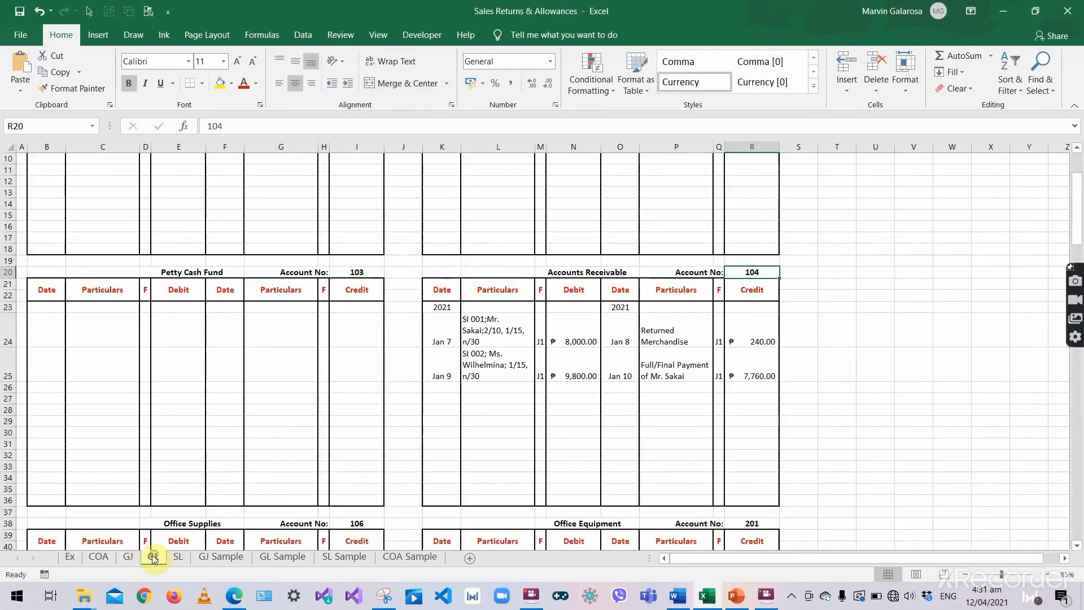
{"action": "left_click", "coordinate": [134, 557]}
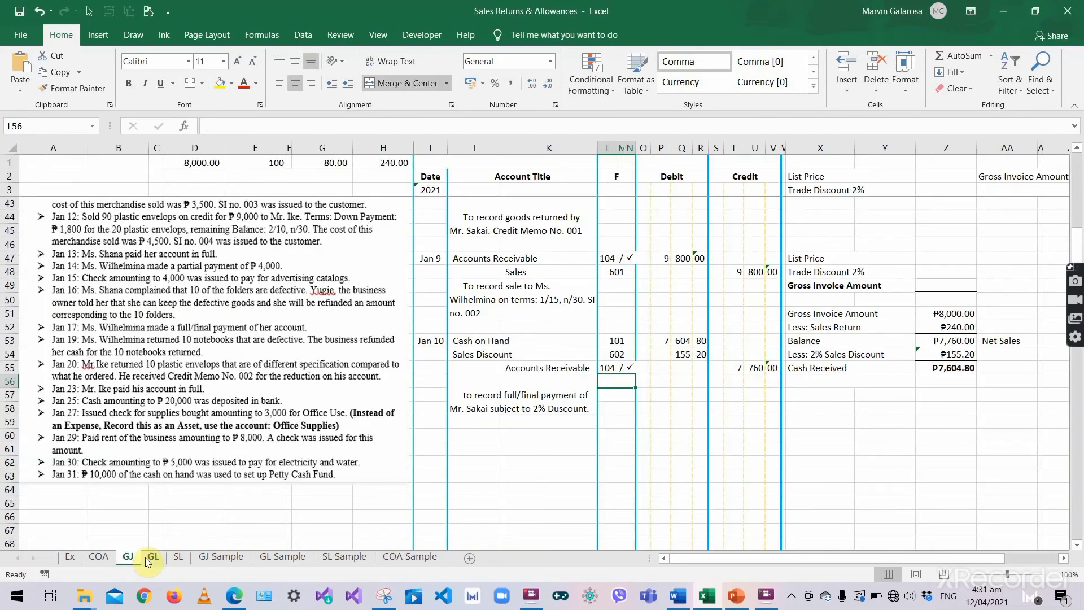
{"action": "left_click", "coordinate": [610, 365]}
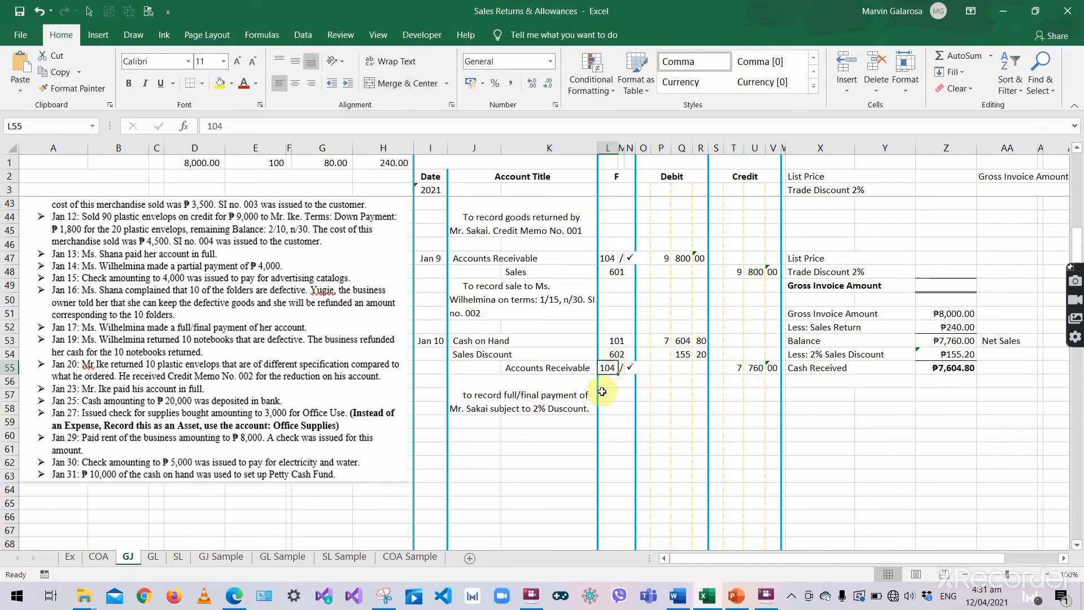
{"action": "left_click", "coordinate": [153, 556]}
{"action": "left_click", "coordinate": [135, 559]}
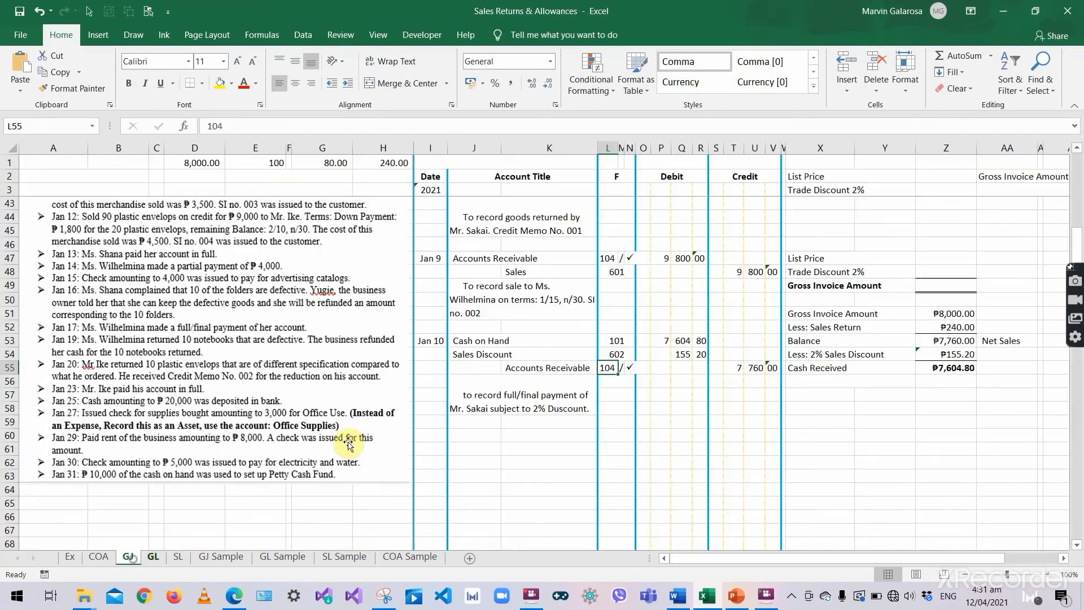
{"action": "left_click", "coordinate": [629, 367]}
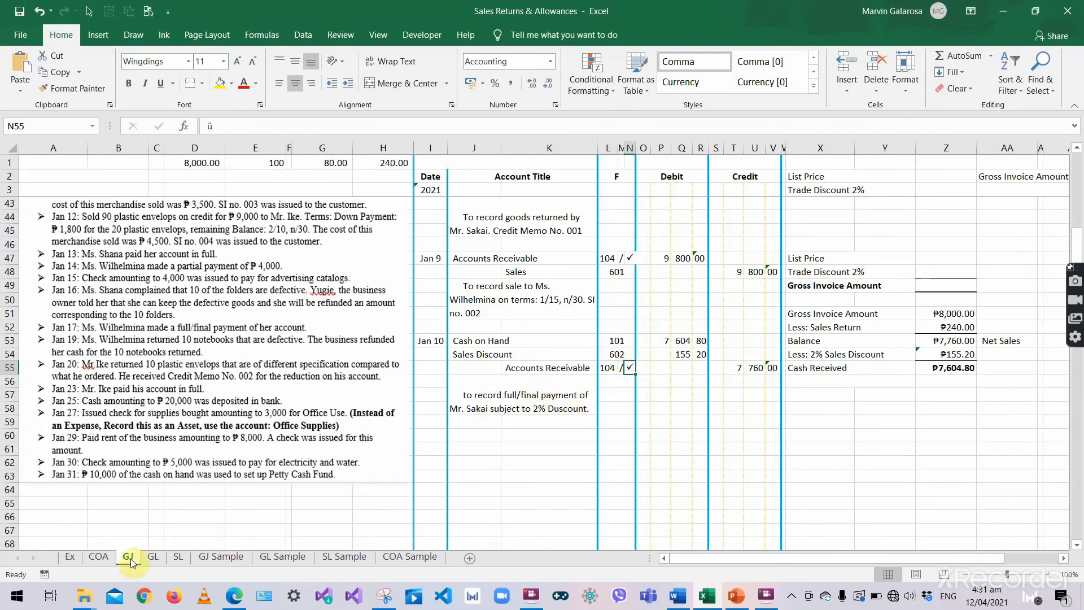
{"action": "left_click", "coordinate": [180, 557]}
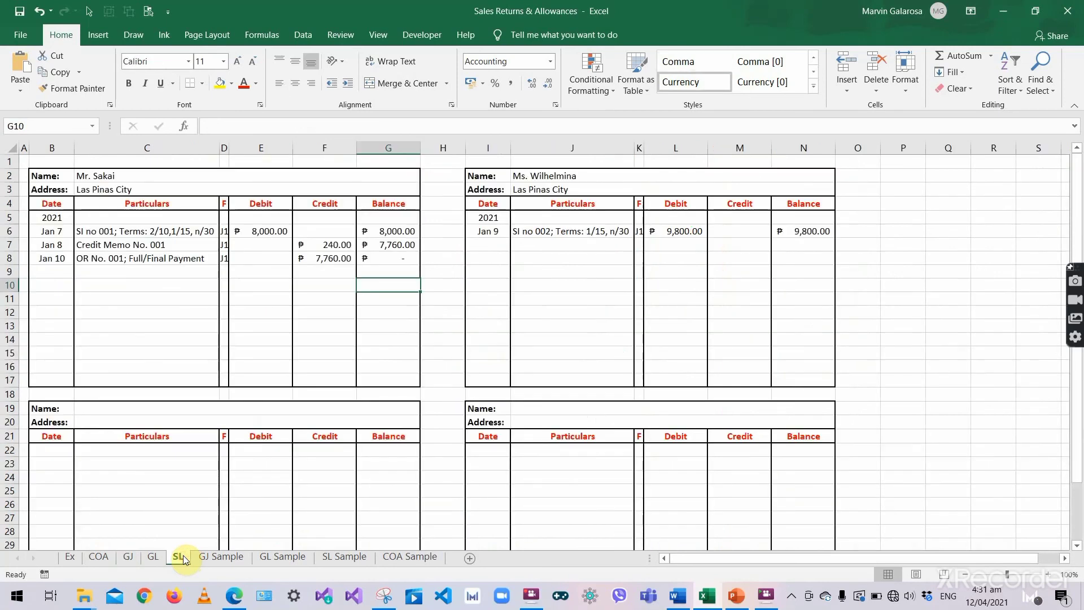
{"action": "left_click", "coordinate": [133, 558]}
{"action": "left_click", "coordinate": [623, 397]}
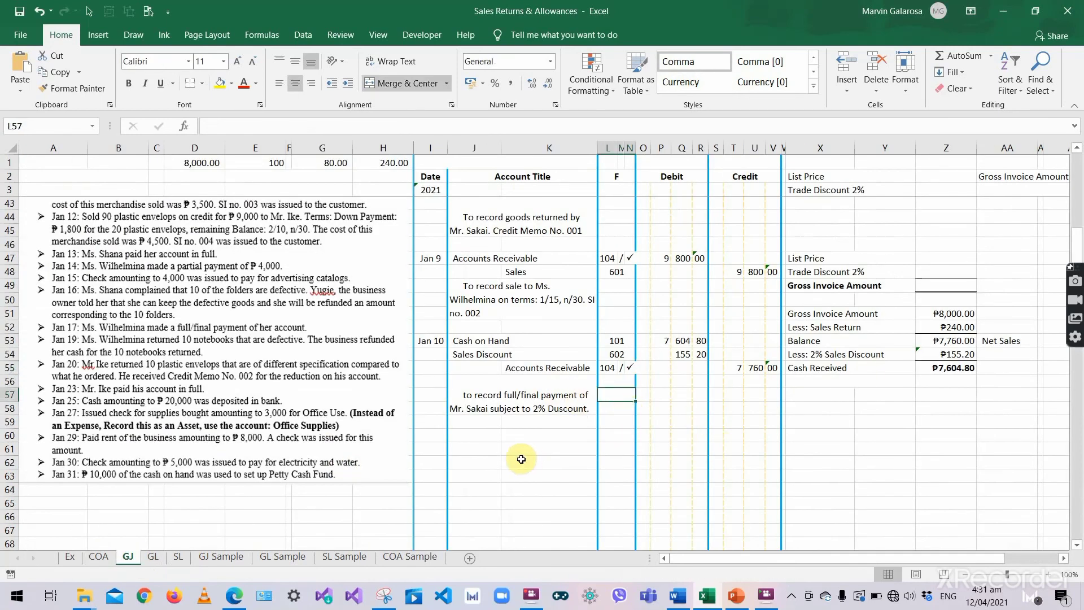
{"action": "scroll", "coordinate": [519, 452], "scroll_direction": "up", "scroll_amount": 9}
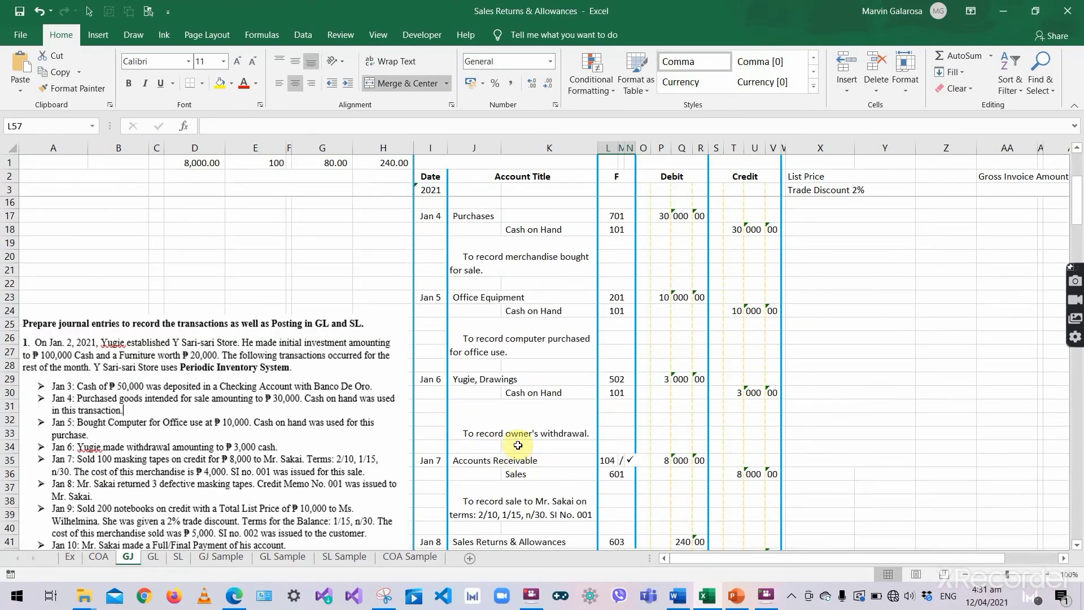
{"action": "scroll", "coordinate": [518, 446], "scroll_direction": "down", "scroll_amount": 5}
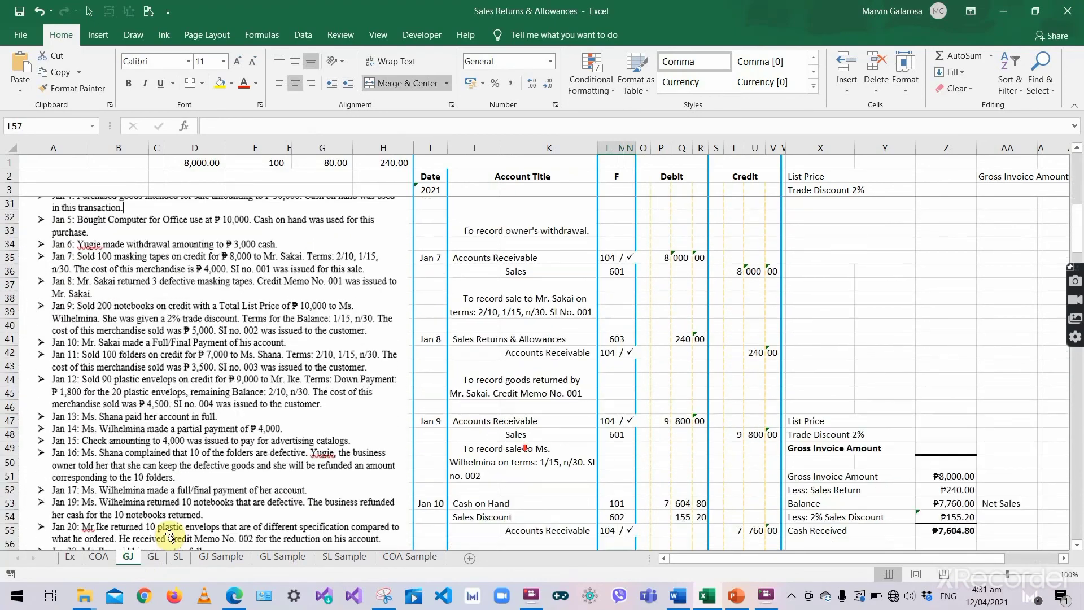
{"action": "left_click", "coordinate": [154, 557]}
{"action": "left_click", "coordinate": [179, 556]}
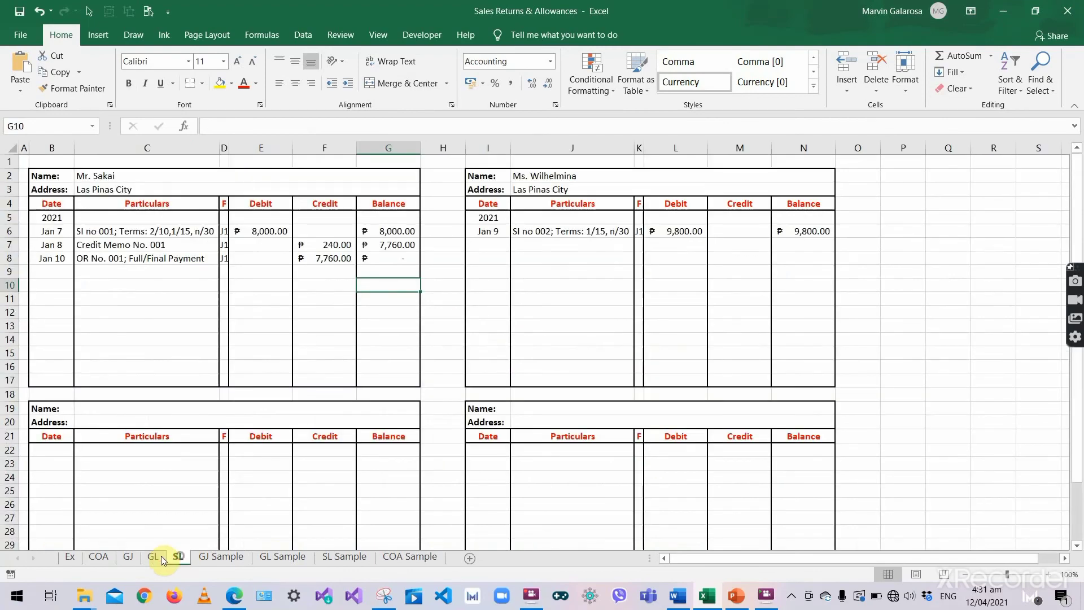
{"action": "left_click", "coordinate": [128, 557]}
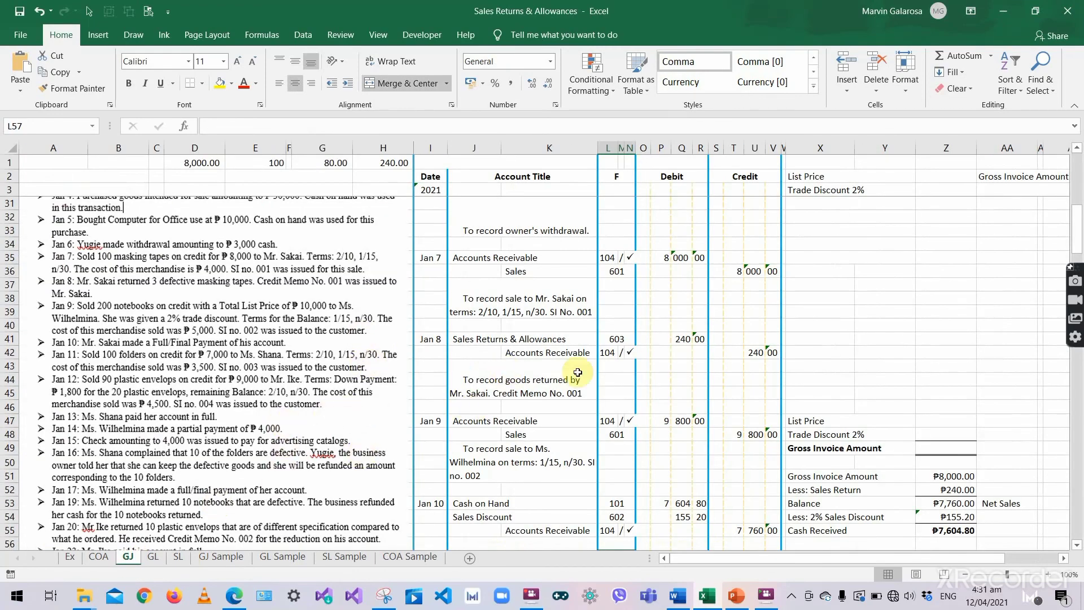
{"action": "scroll", "coordinate": [558, 384], "scroll_direction": "down", "scroll_amount": 5}
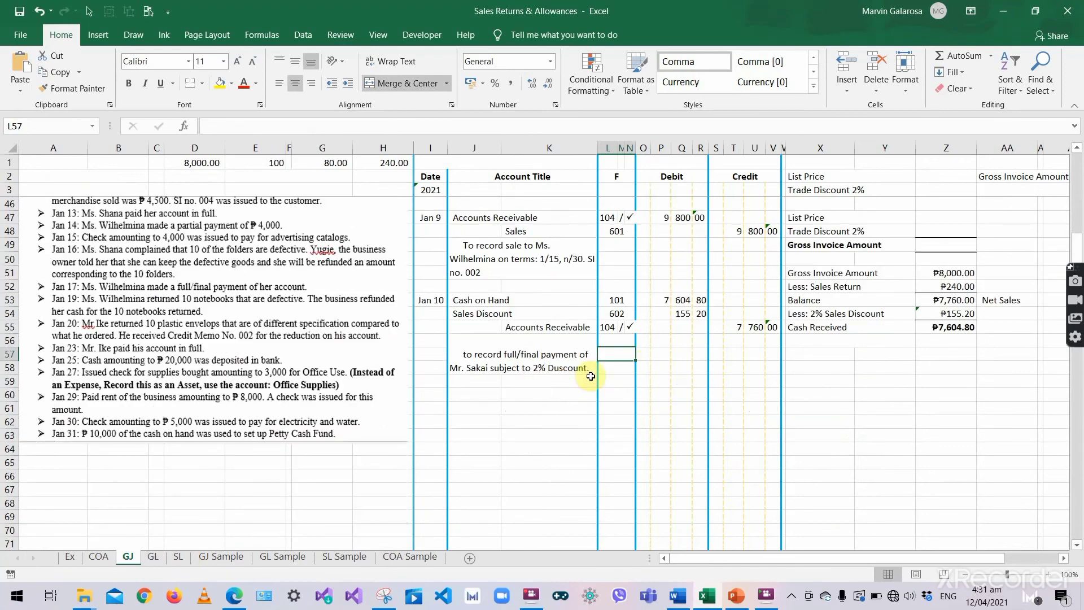
{"action": "scroll", "coordinate": [577, 358], "scroll_direction": "up", "scroll_amount": 5}
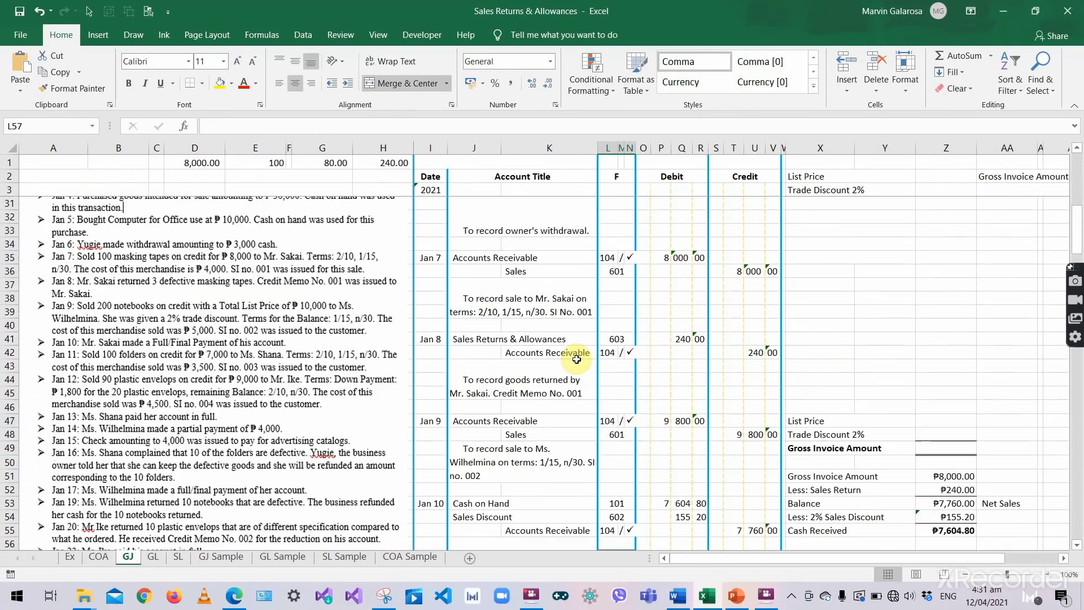
{"action": "scroll", "coordinate": [576, 359], "scroll_direction": "up", "scroll_amount": 3}
{"action": "scroll", "coordinate": [562, 359], "scroll_direction": "down", "scroll_amount": 6}
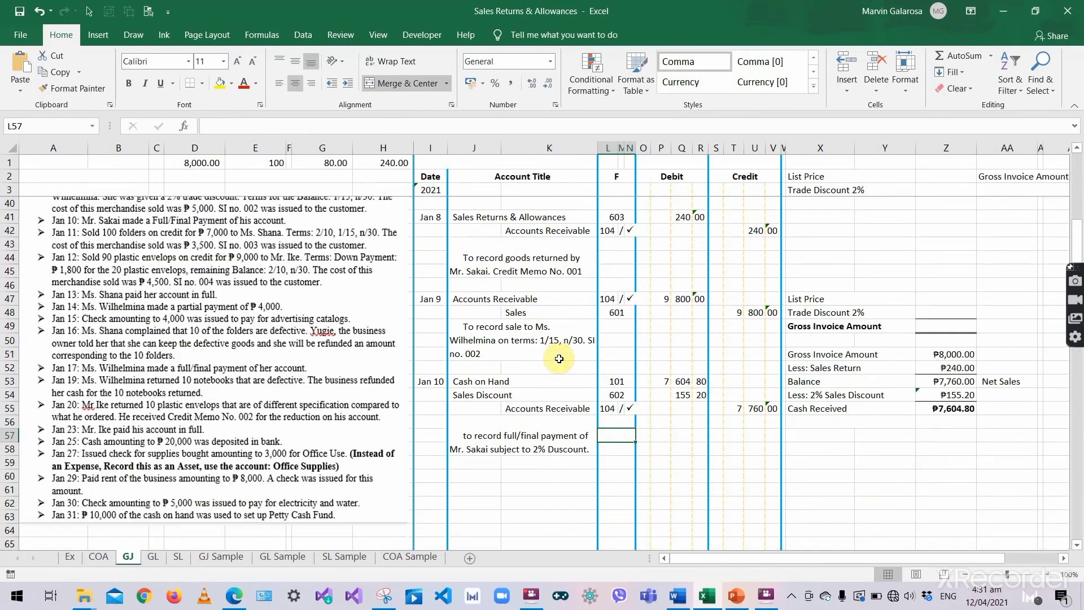
{"action": "scroll", "coordinate": [63, 309], "scroll_direction": "up", "scroll_amount": 1}
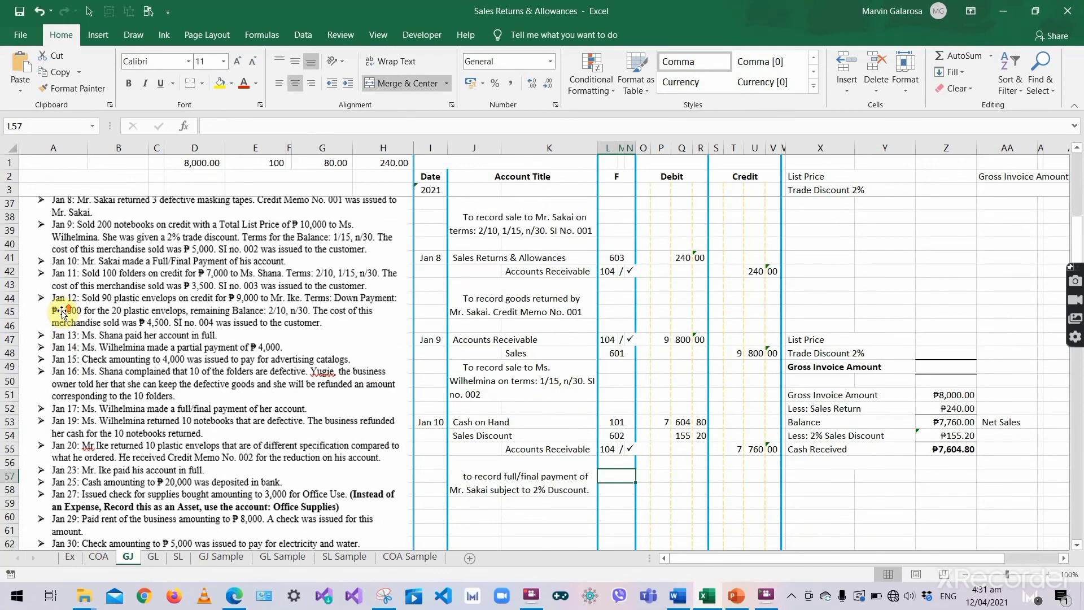
{"action": "scroll", "coordinate": [79, 284], "scroll_direction": "down", "scroll_amount": 1}
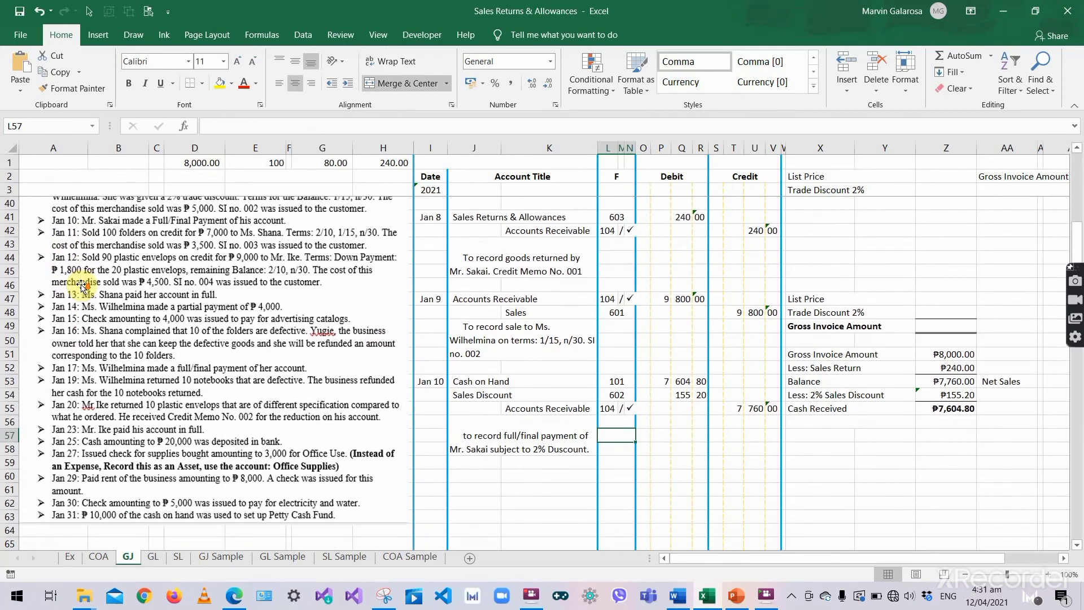
{"action": "left_click", "coordinate": [479, 469]}
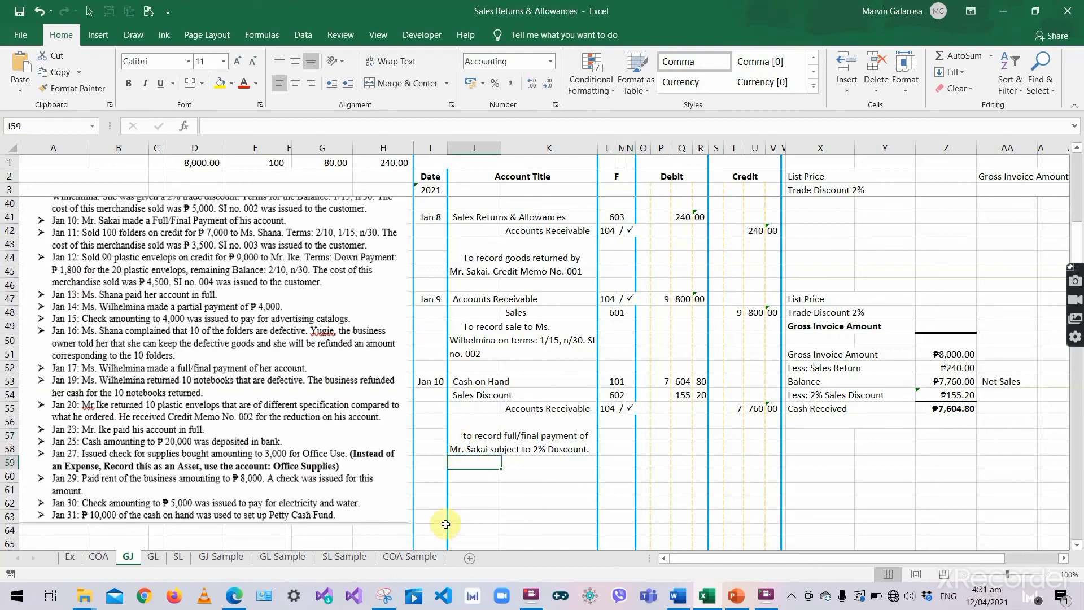